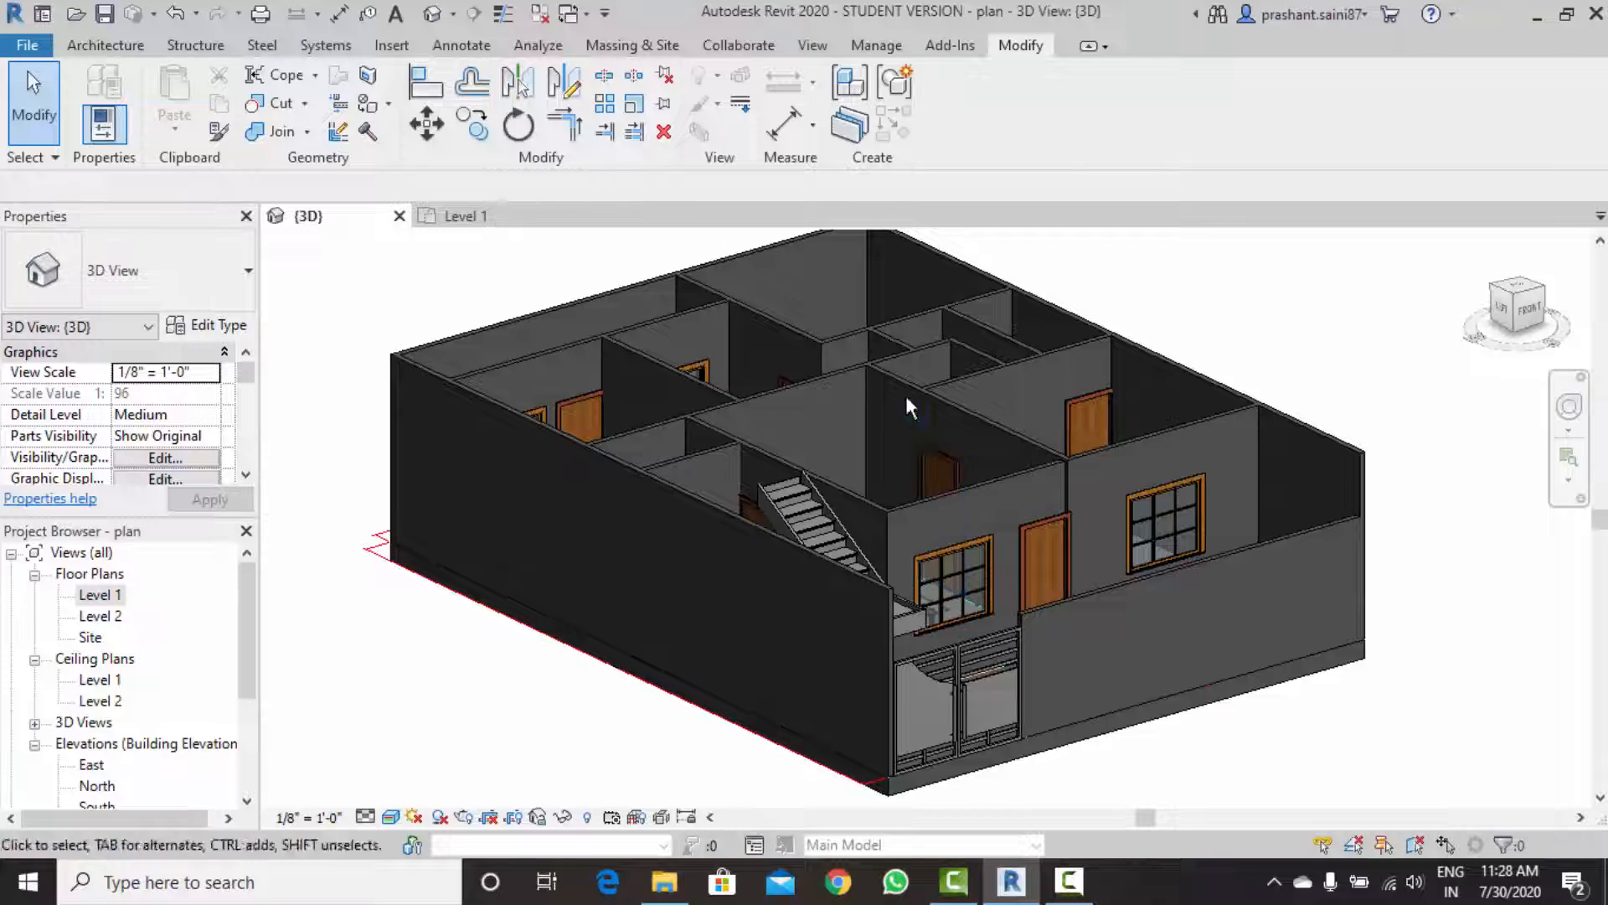
middle_click_drag(907, 405, 914, 526, "shift")
scroll(716, 470, "down", 4)
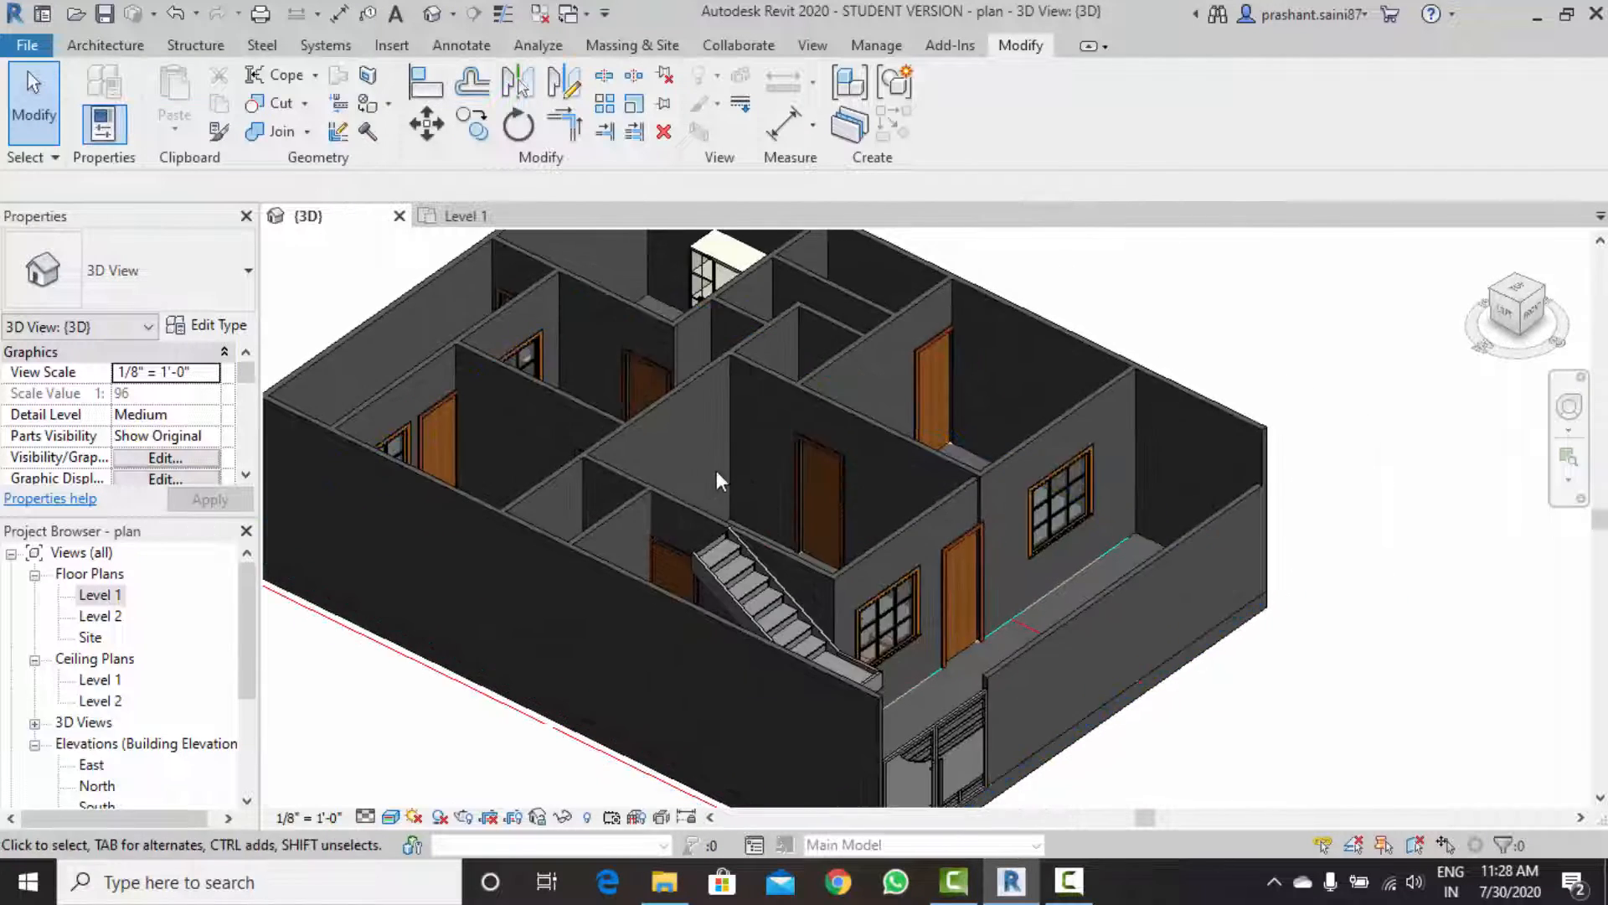
middle_click_drag(737, 491, 668, 501, "shift")
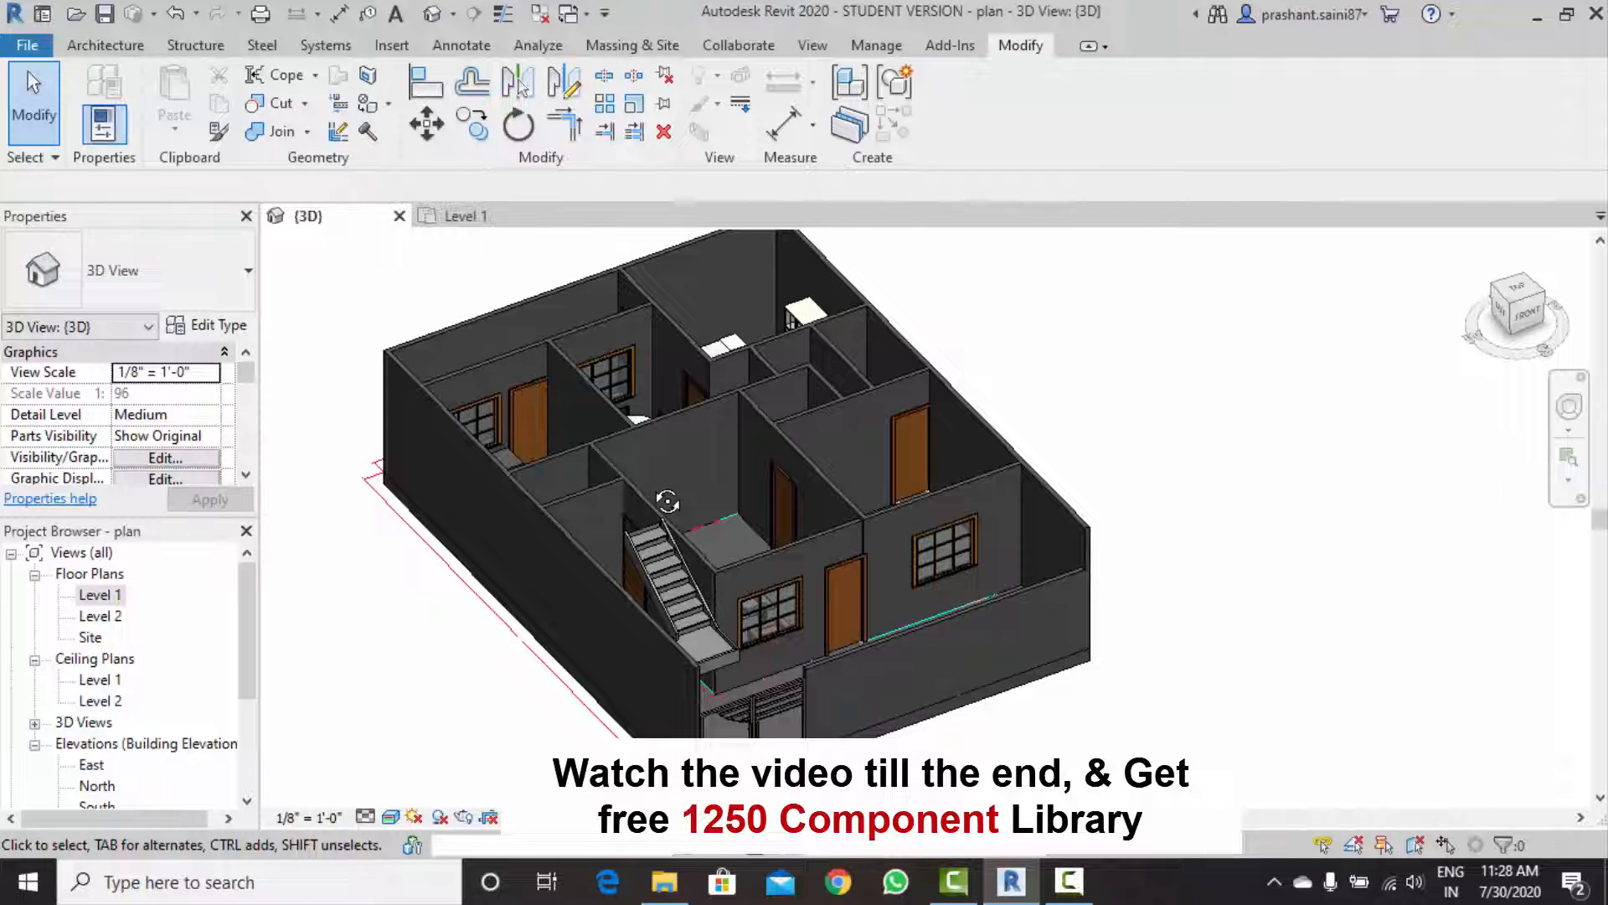
middle_click_drag(657, 487, 717, 494, "shift")
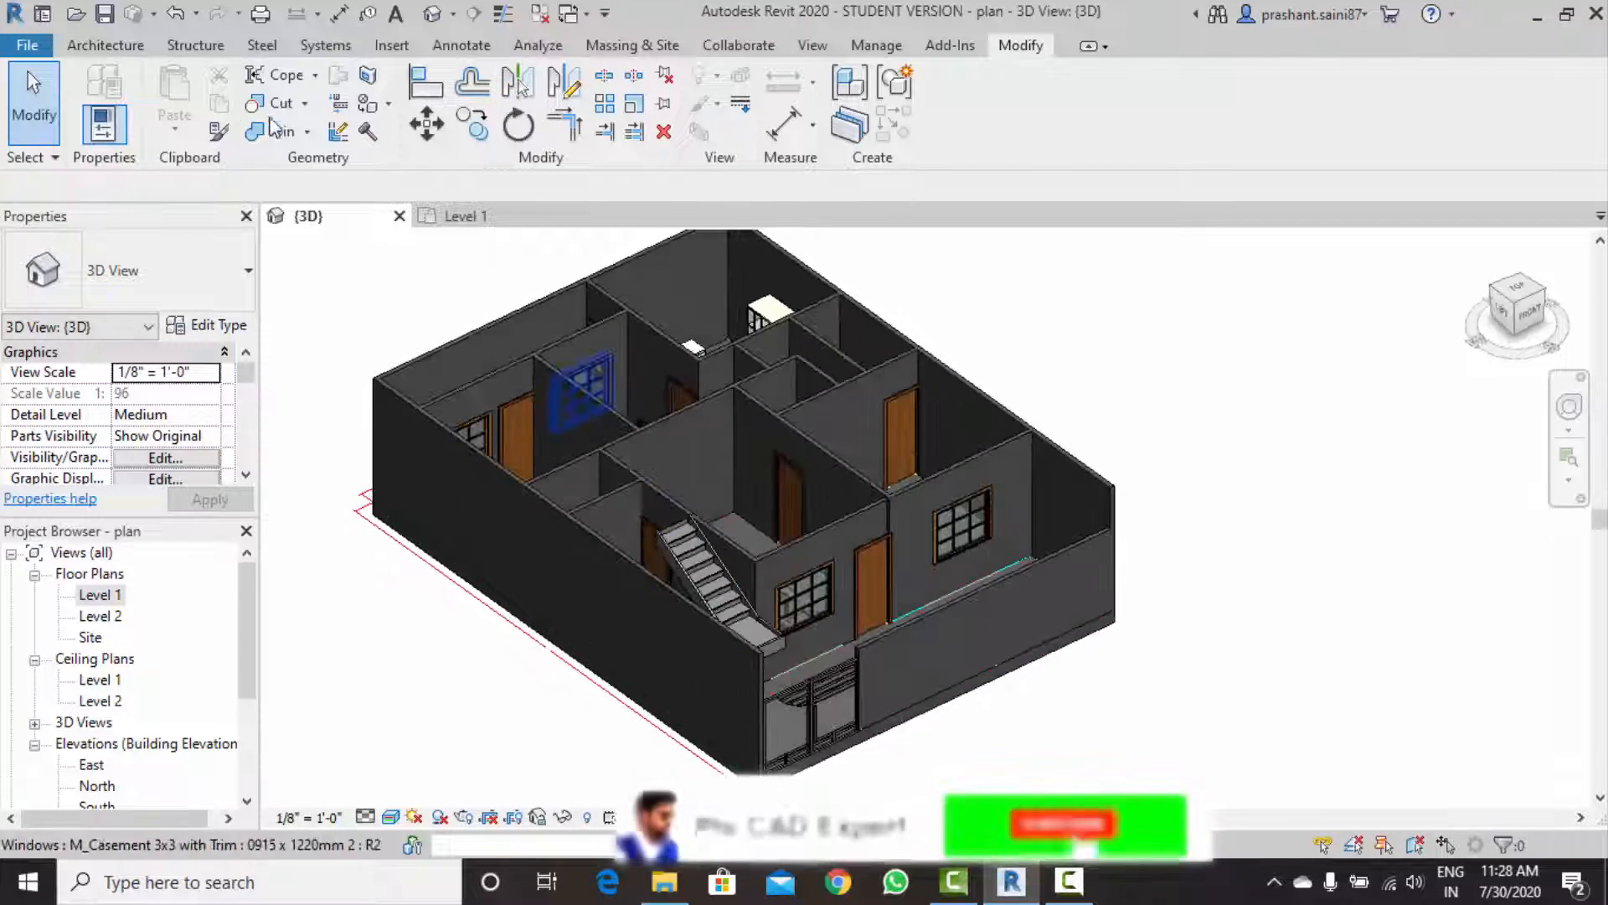
left_click(115, 50)
left_click(278, 105)
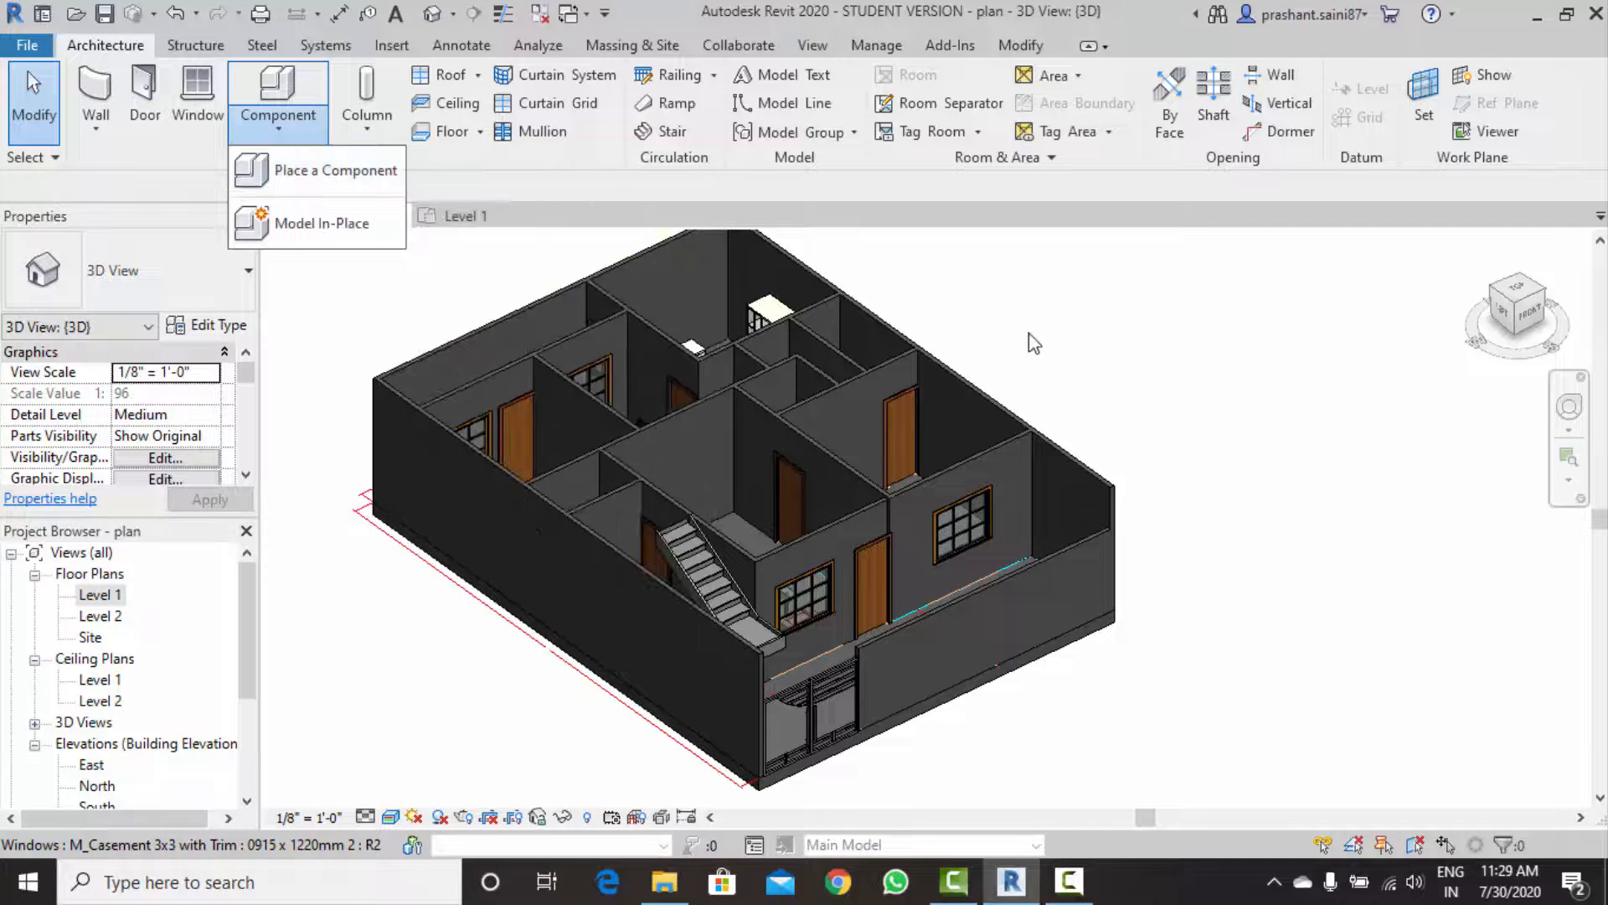
left_click(1031, 331)
key("m")
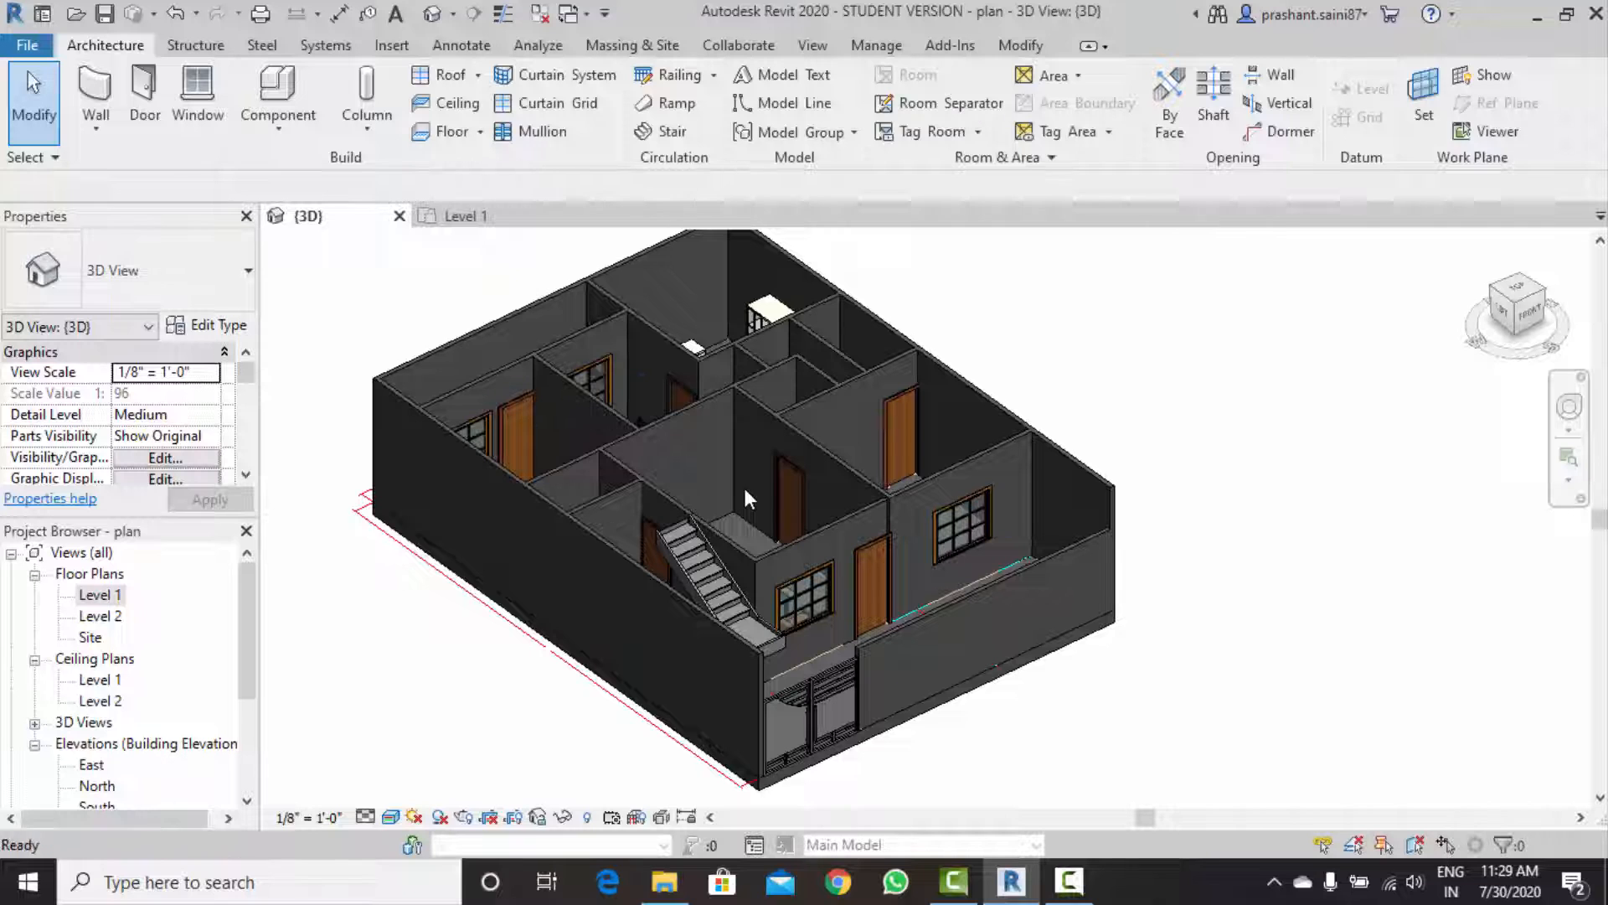
middle_click_drag(748, 426, 803, 481)
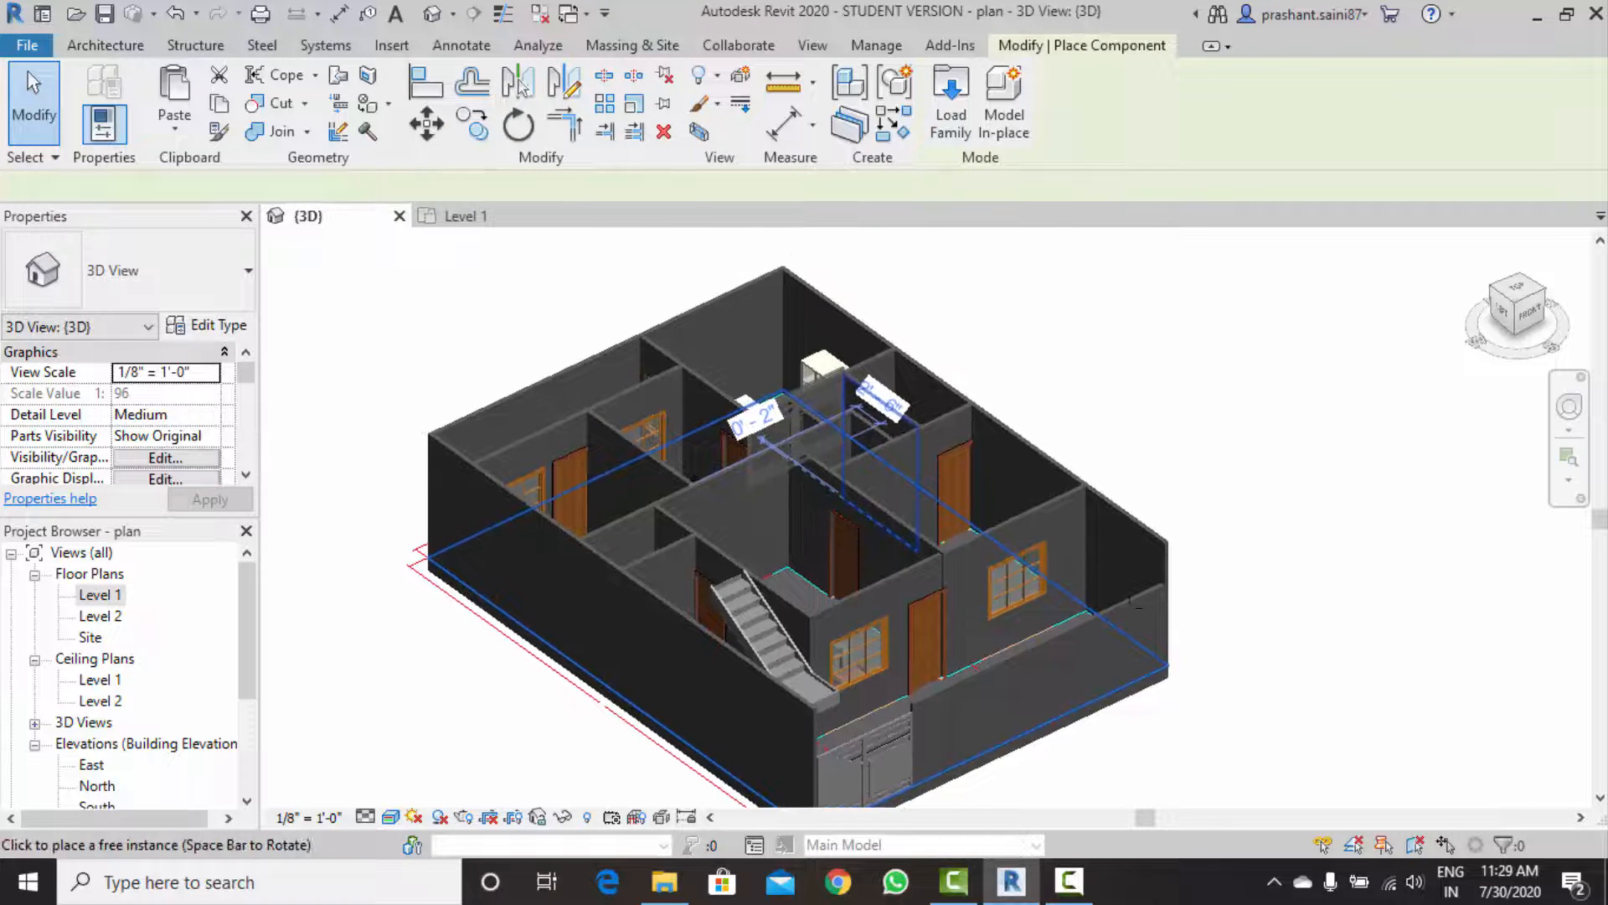
middle_click_drag(845, 628, 790, 553)
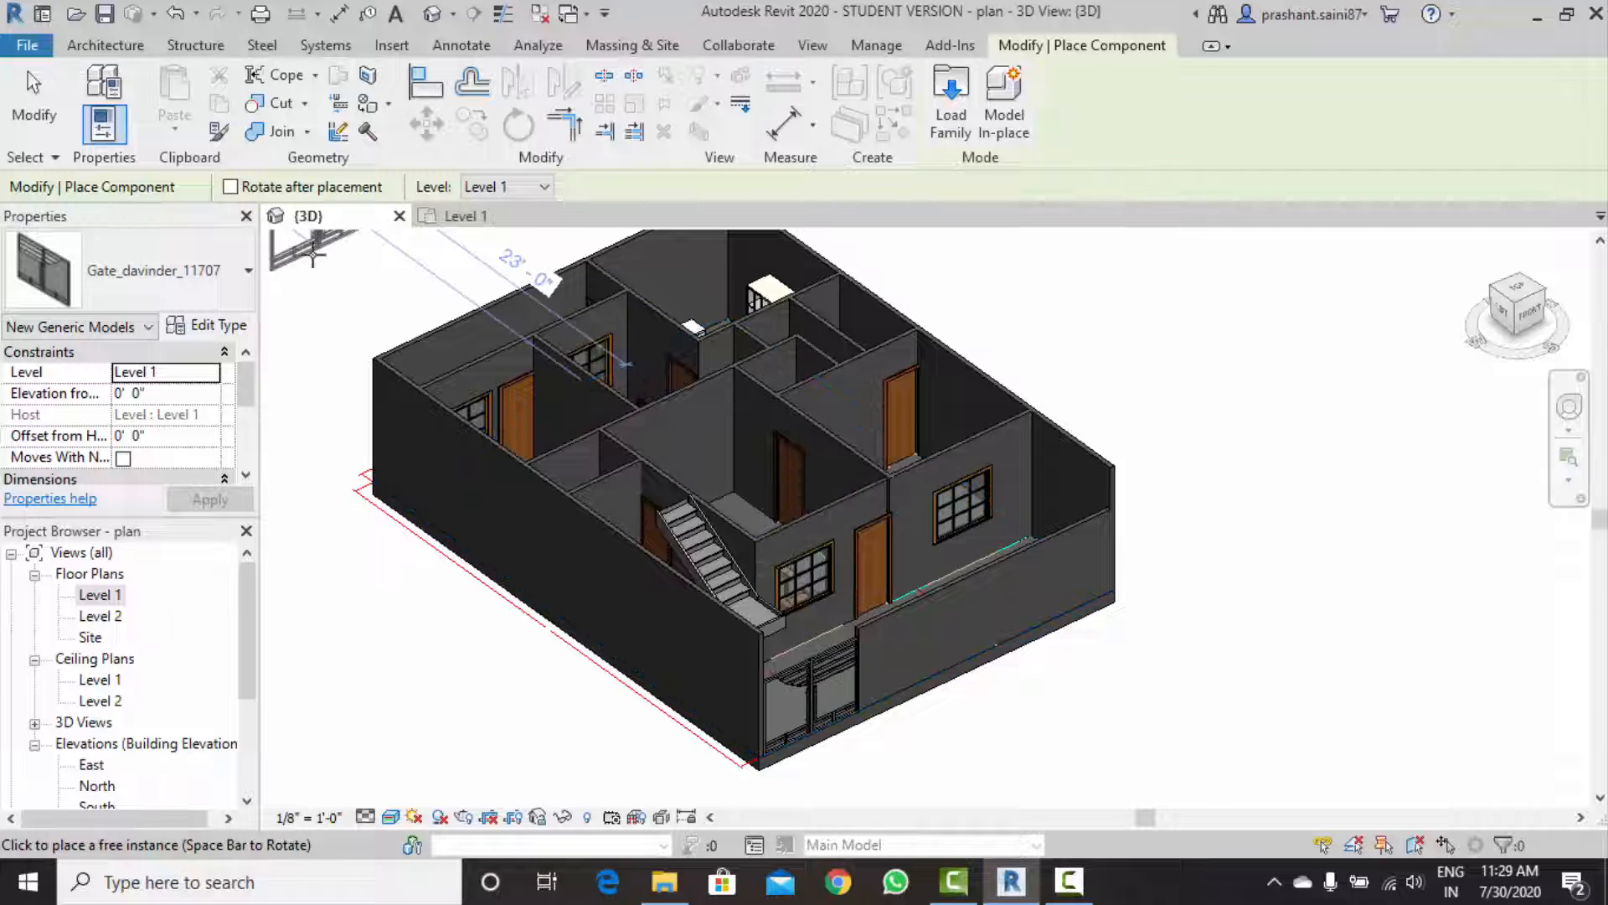
middle_click_drag(718, 574, 659, 676)
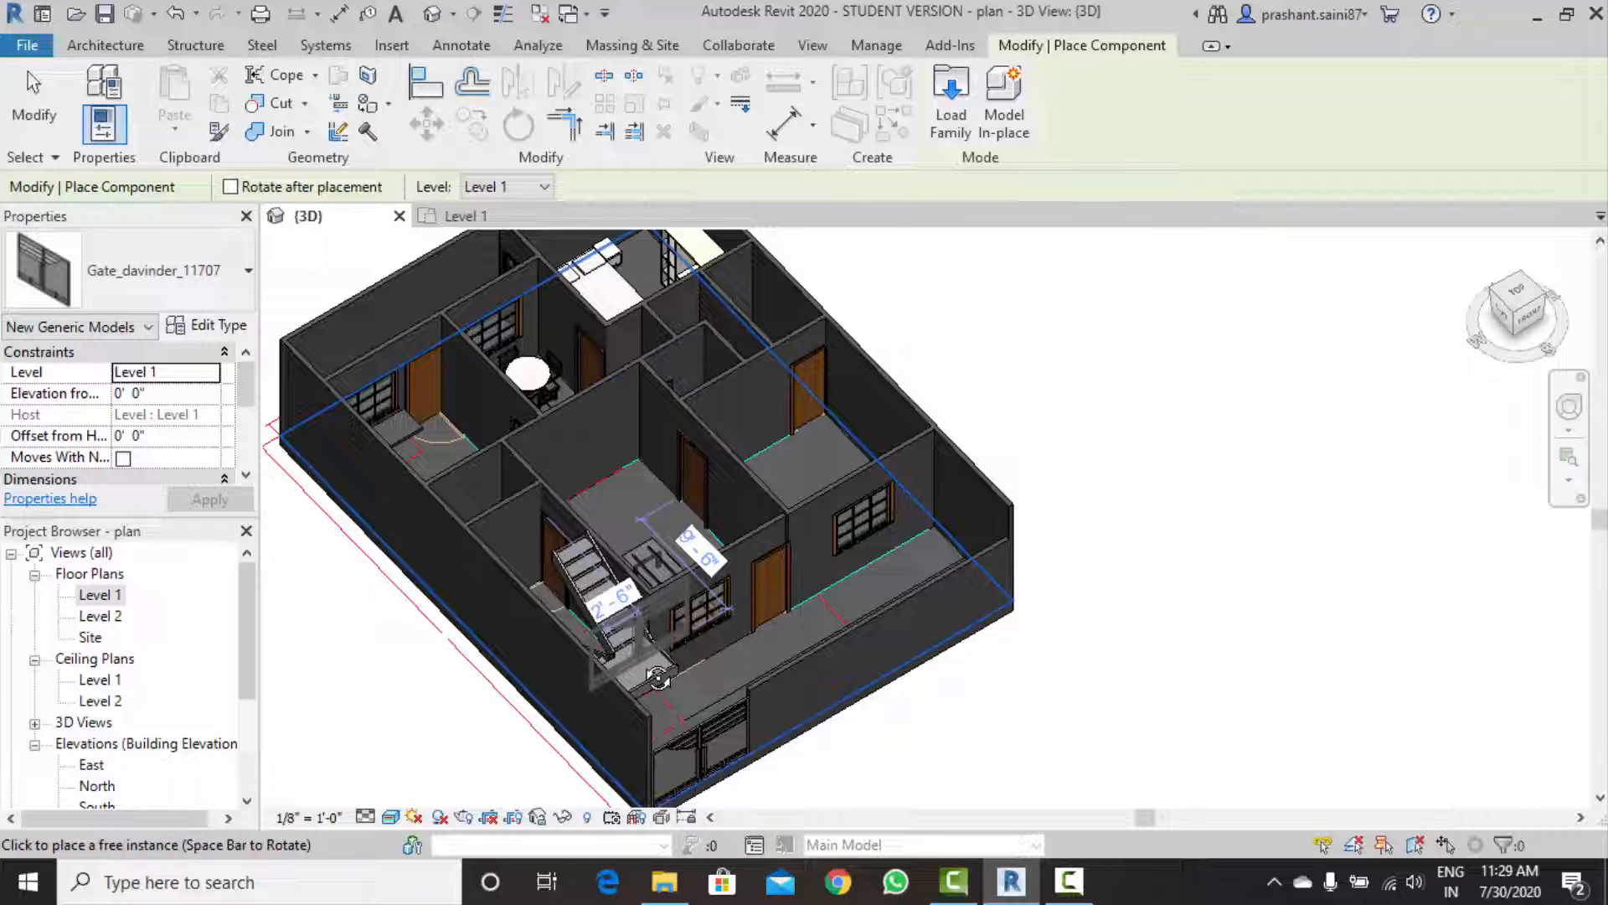
middle_click_drag(770, 586, 712, 584, "shift")
scroll(785, 533, "up", 3)
key("Escape")
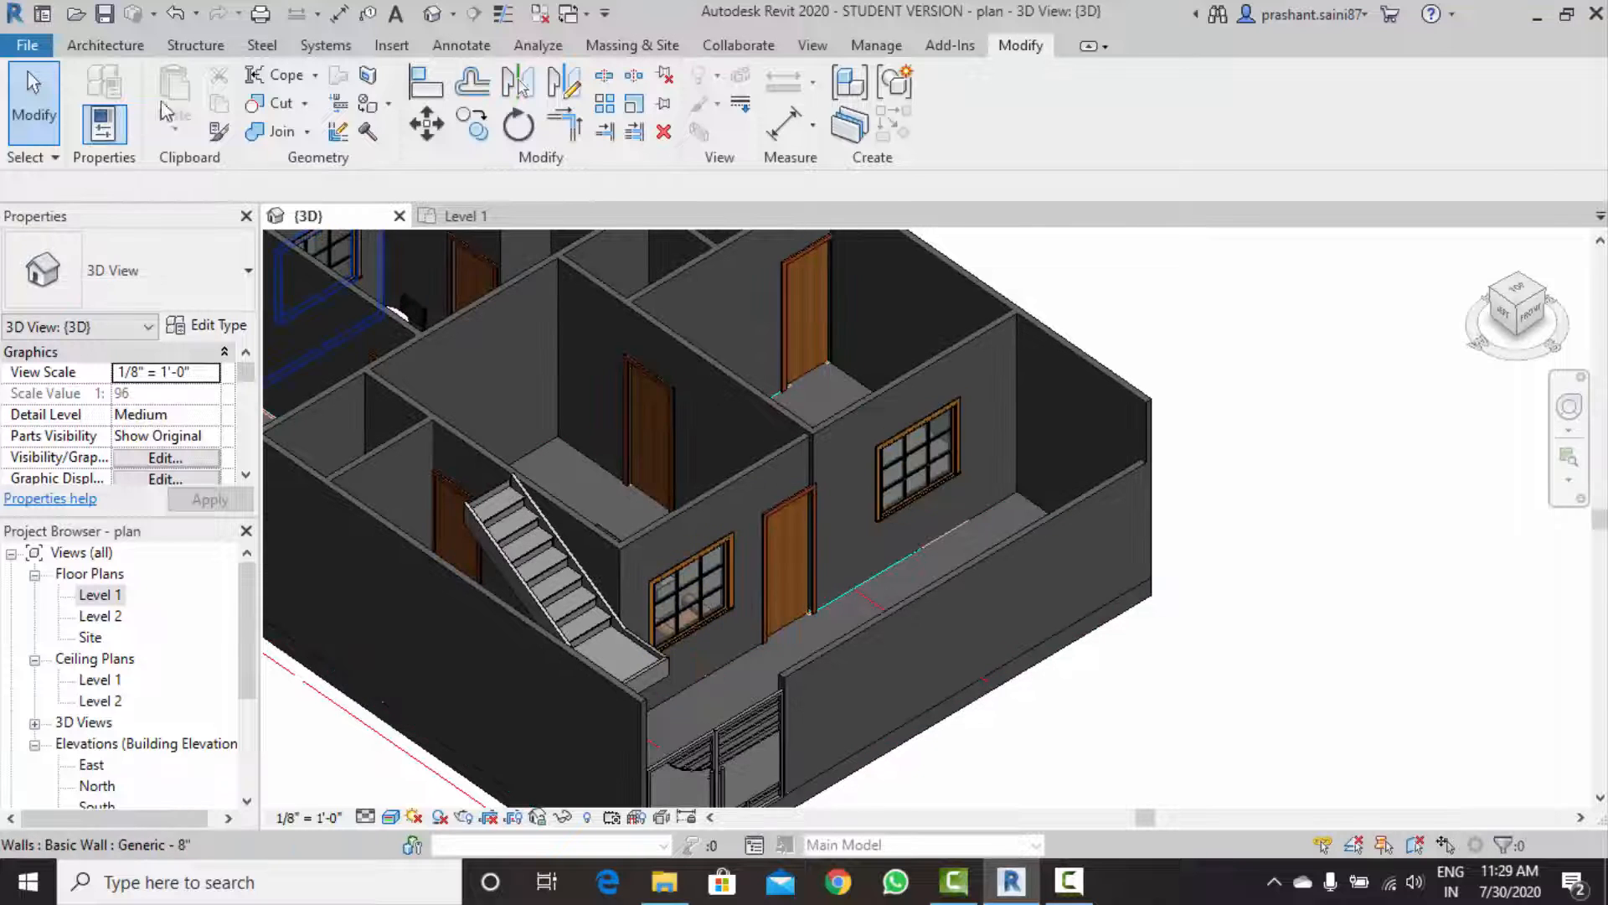
Examine the furnished house model from the front and back, including the room with the TV stand and wall lamps.
left_click(103, 46)
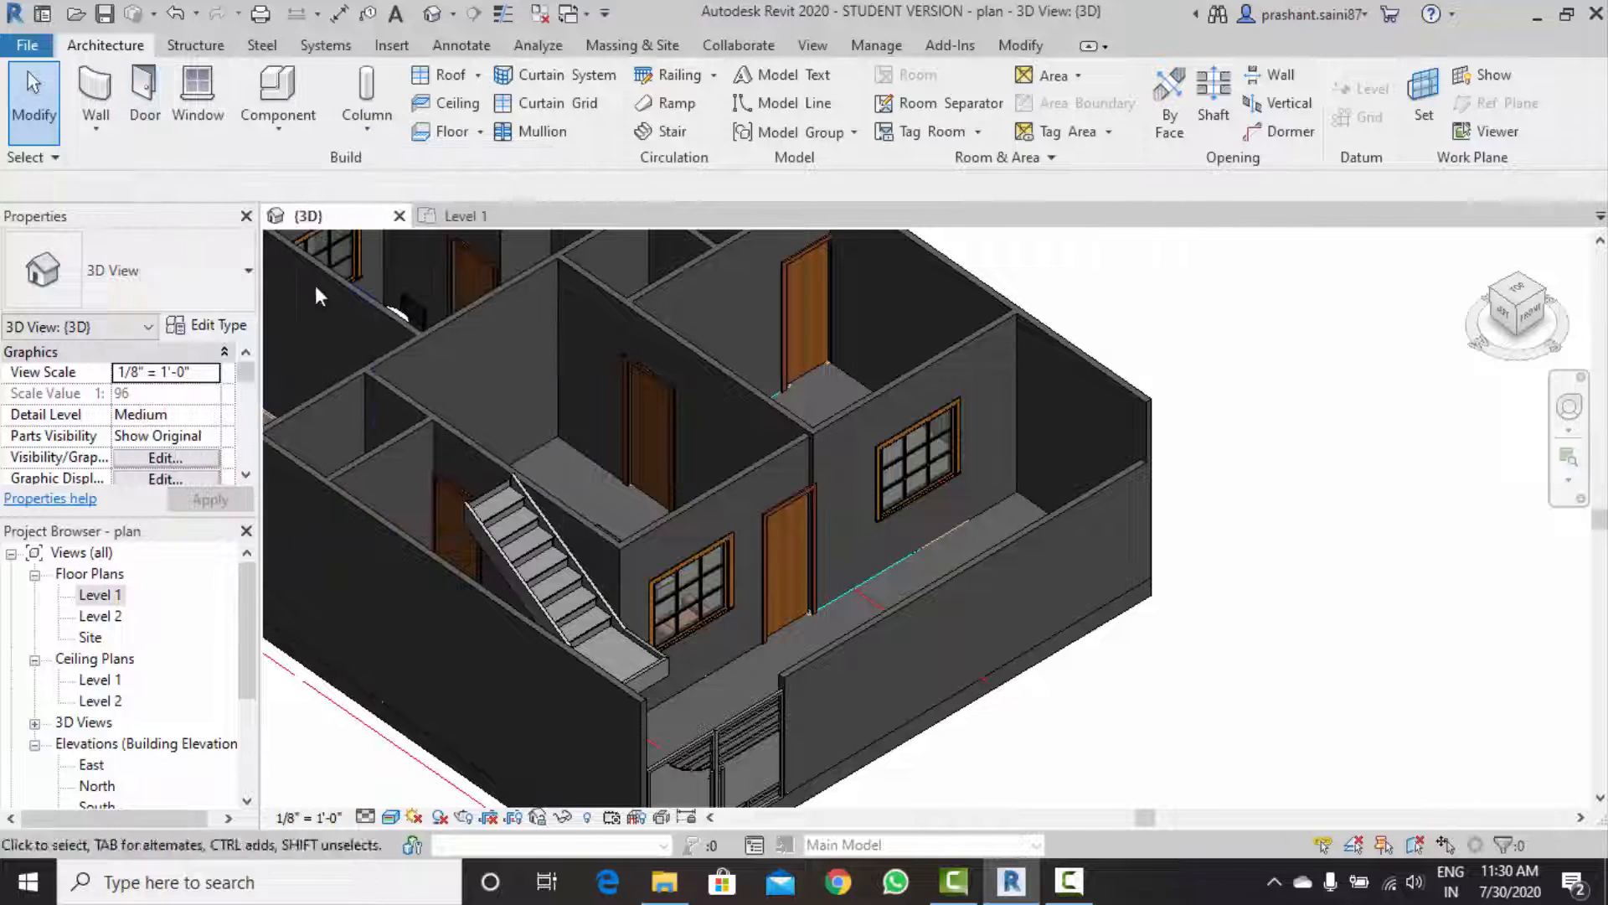
middle_click_drag(454, 358, 467, 412)
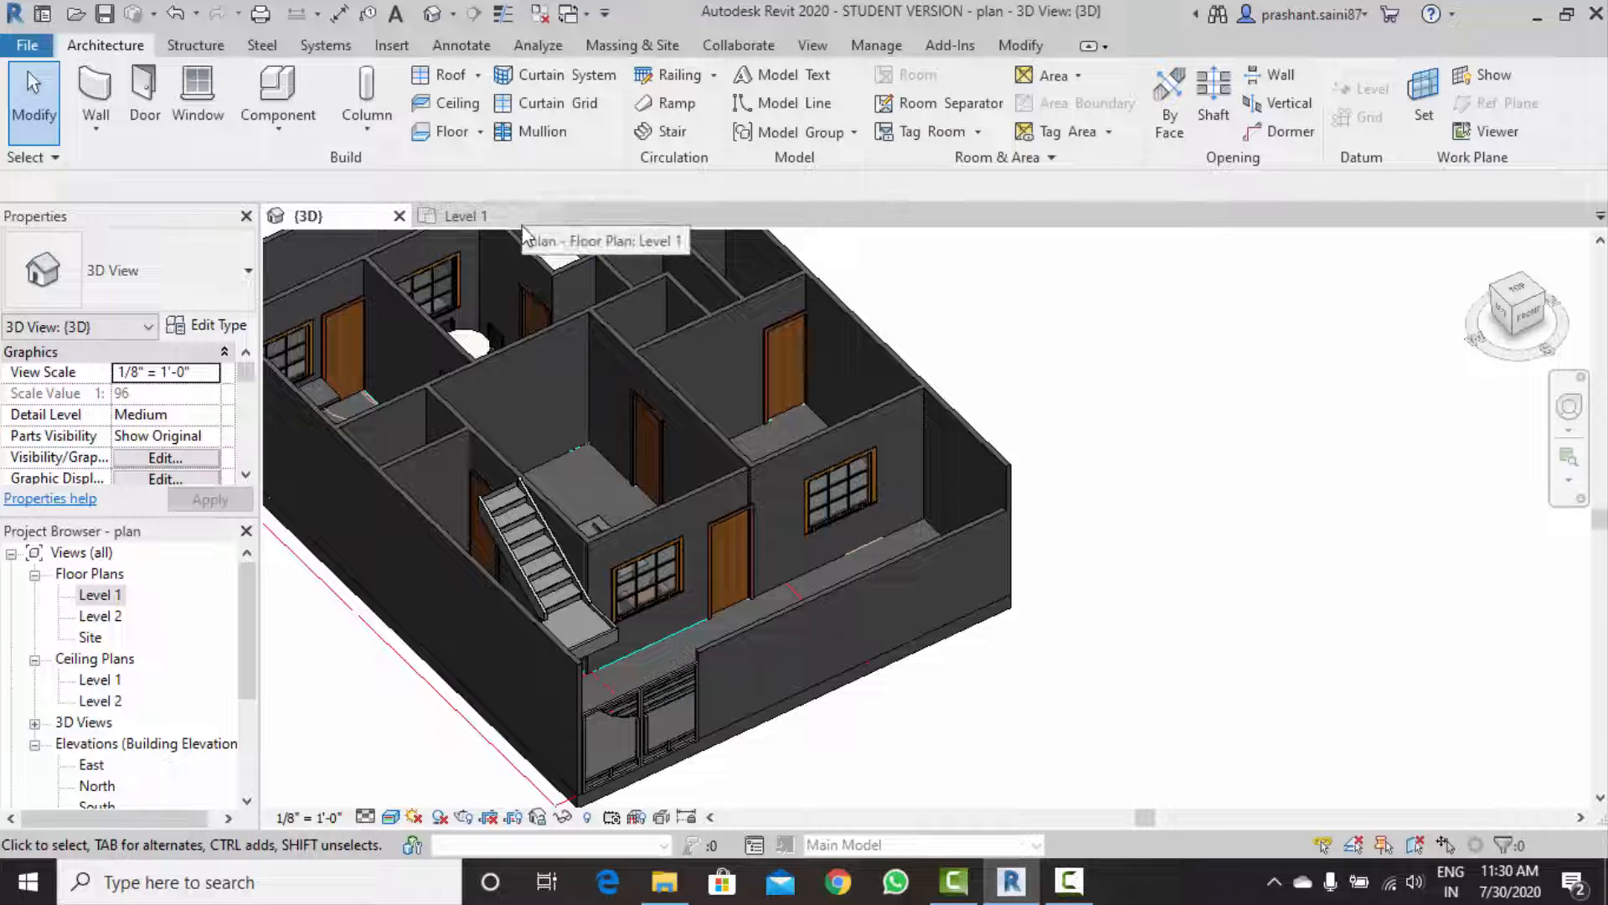
middle_click_drag(513, 344, 572, 376)
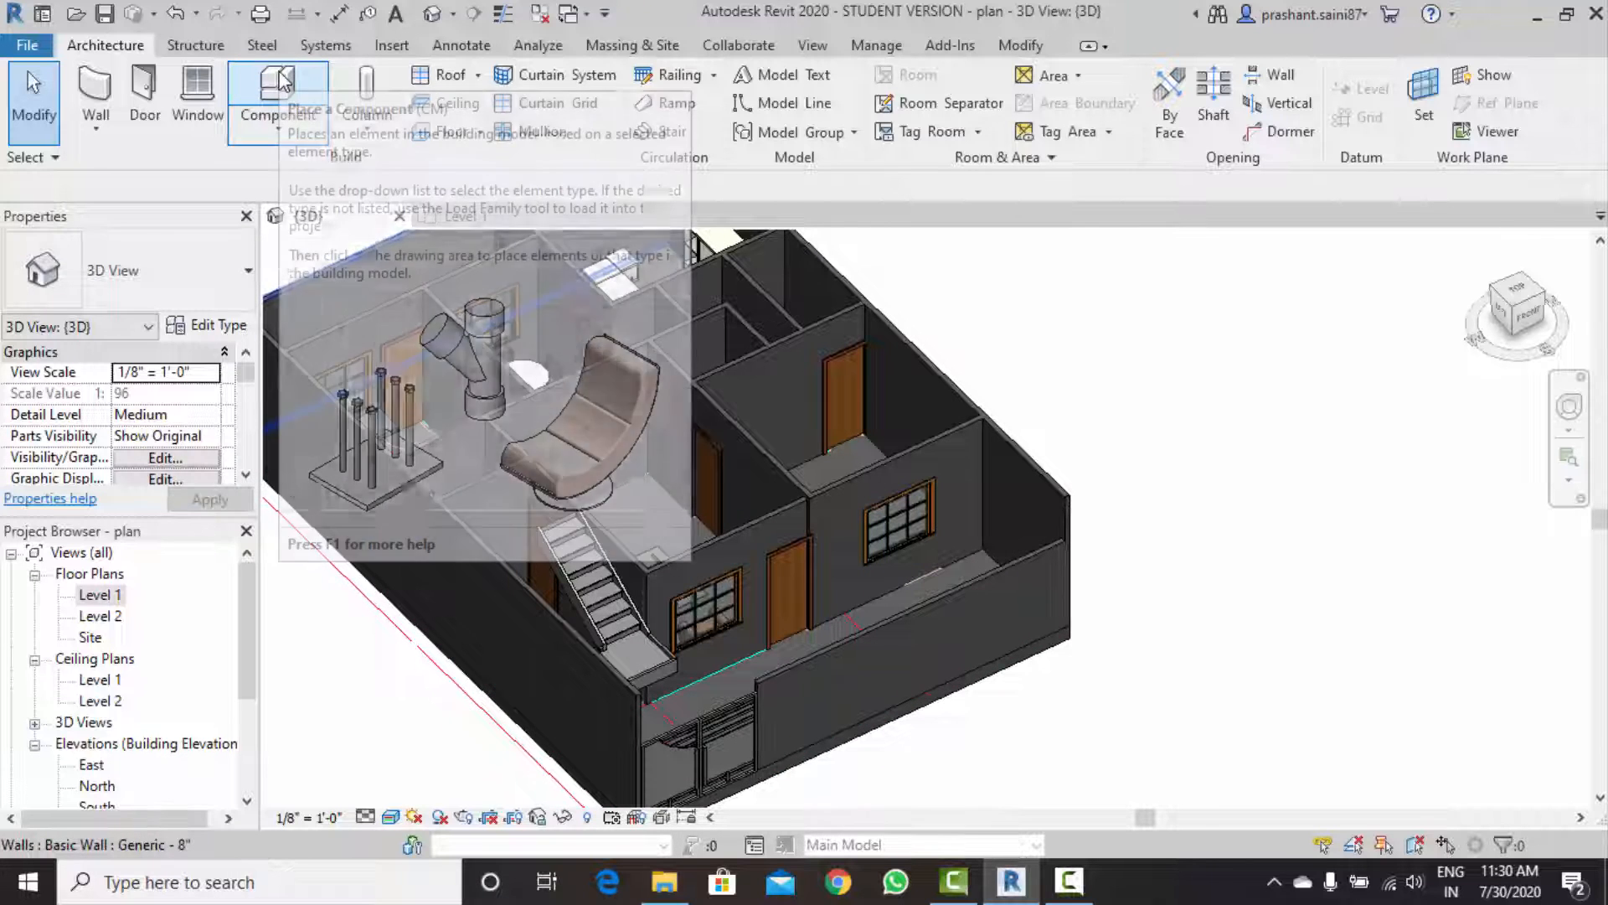
middle_click_drag(999, 506, 977, 536, "shift")
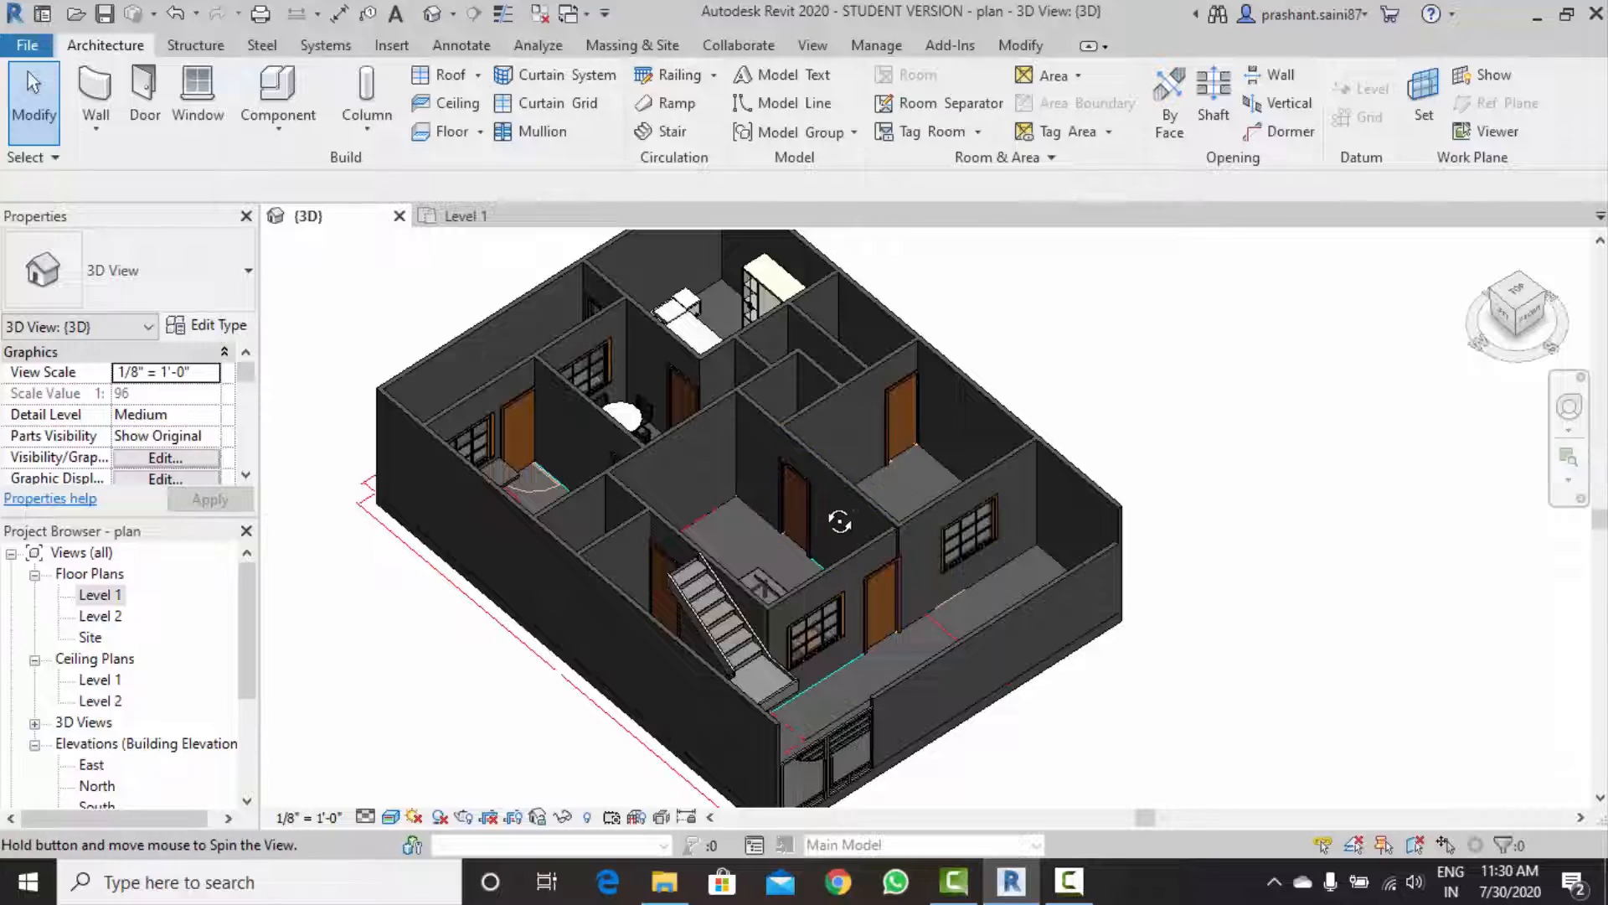
middle_click_drag(840, 522, 681, 526, "shift")
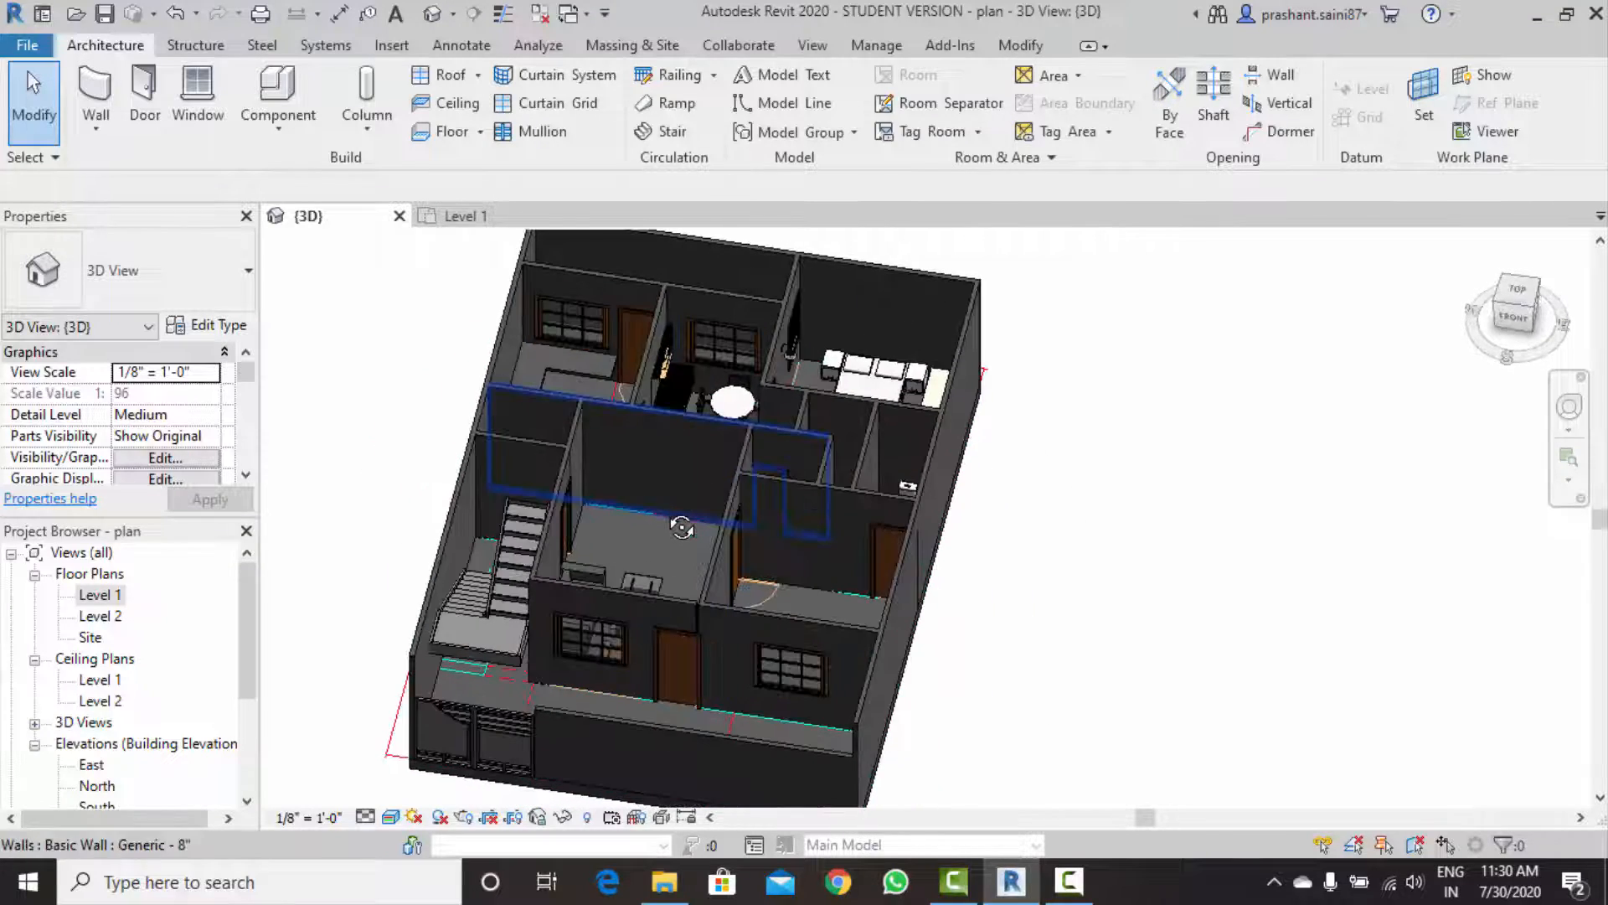
middle_click_drag(685, 452, 997, 439, "shift")
scroll(631, 374, "up", 2)
middle_click_drag(920, 394, 908, 469, "shift")
middle_click_drag(929, 363, 637, 515)
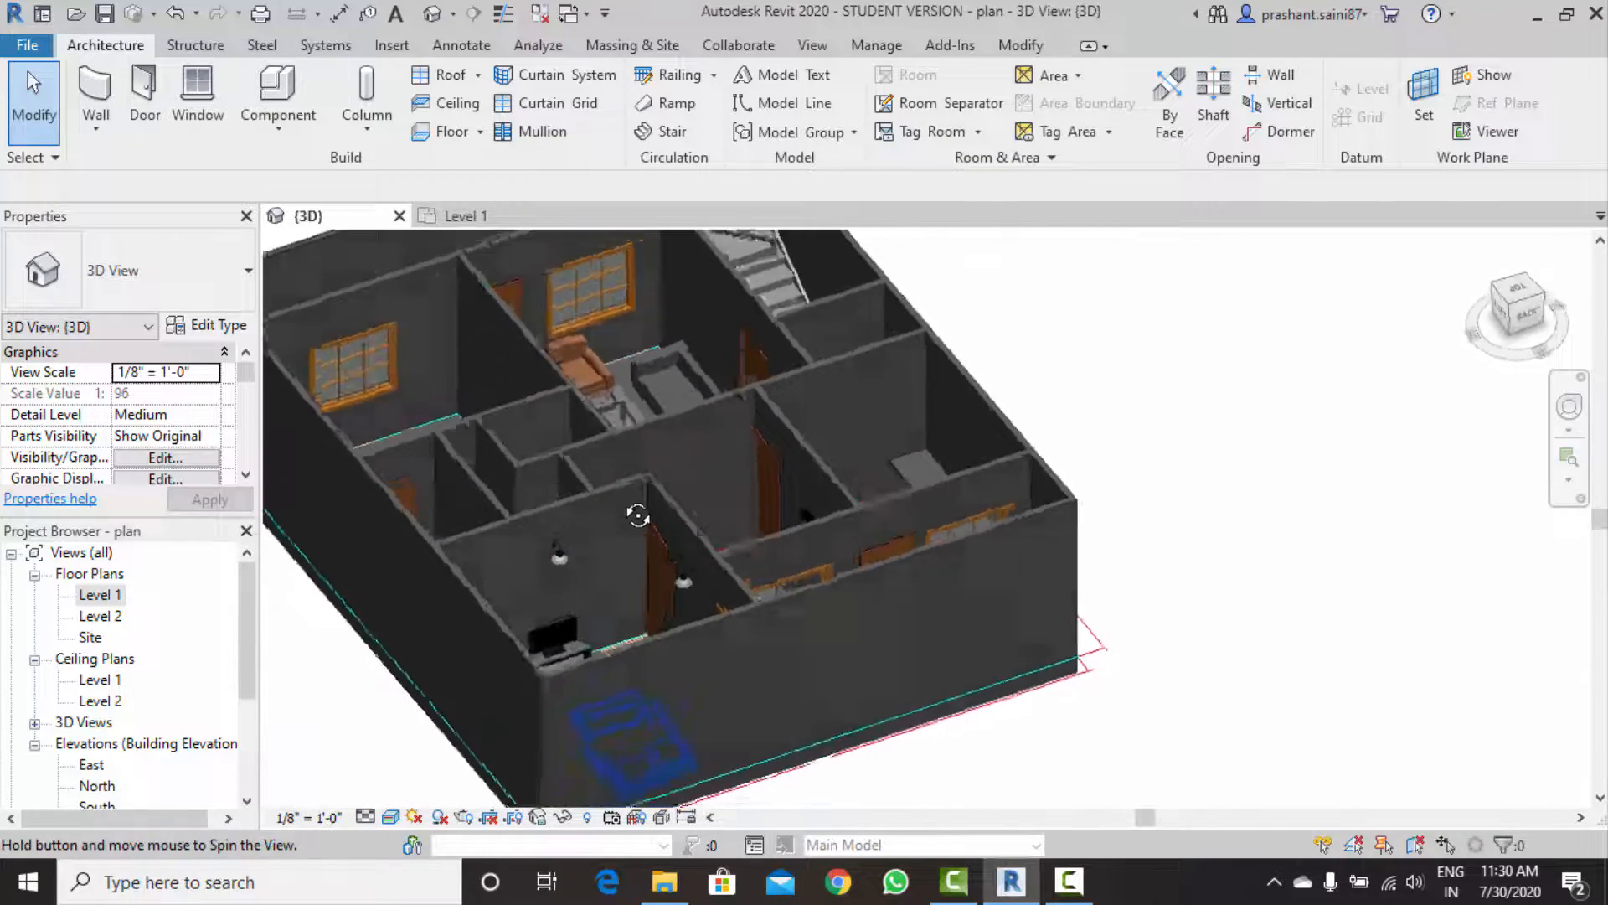
scroll(555, 681, "up", 3)
middle_click_drag(554, 680, 661, 680, "shift")
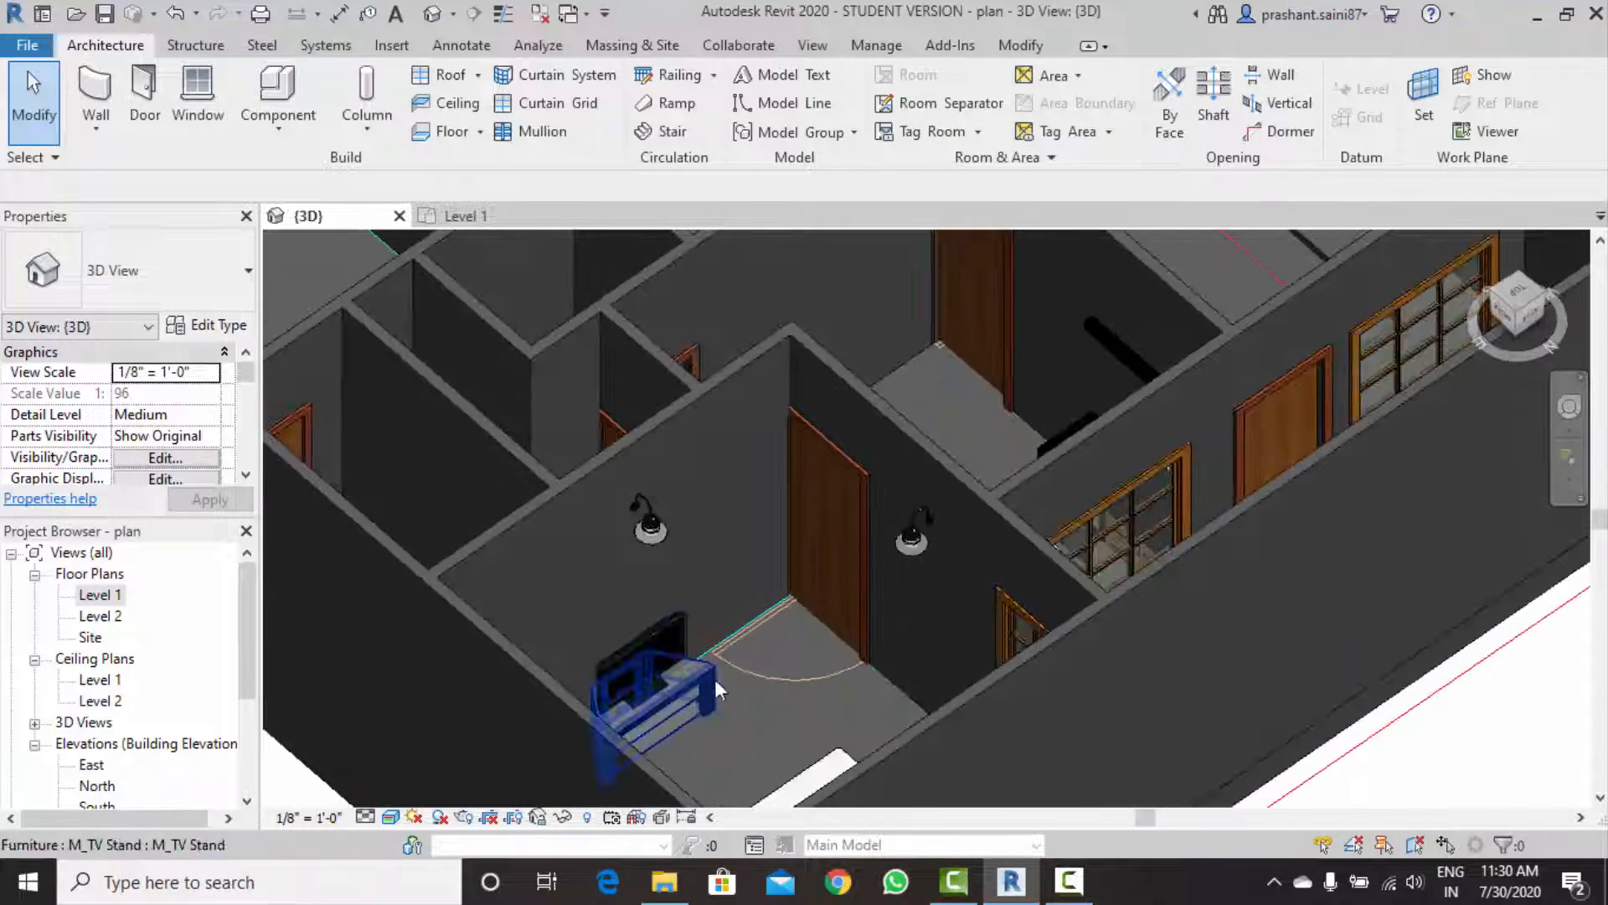
scroll(715, 679, "down", 5)
middle_click_drag(754, 583, 1089, 545, "shift")
scroll(1023, 586, "up", 3)
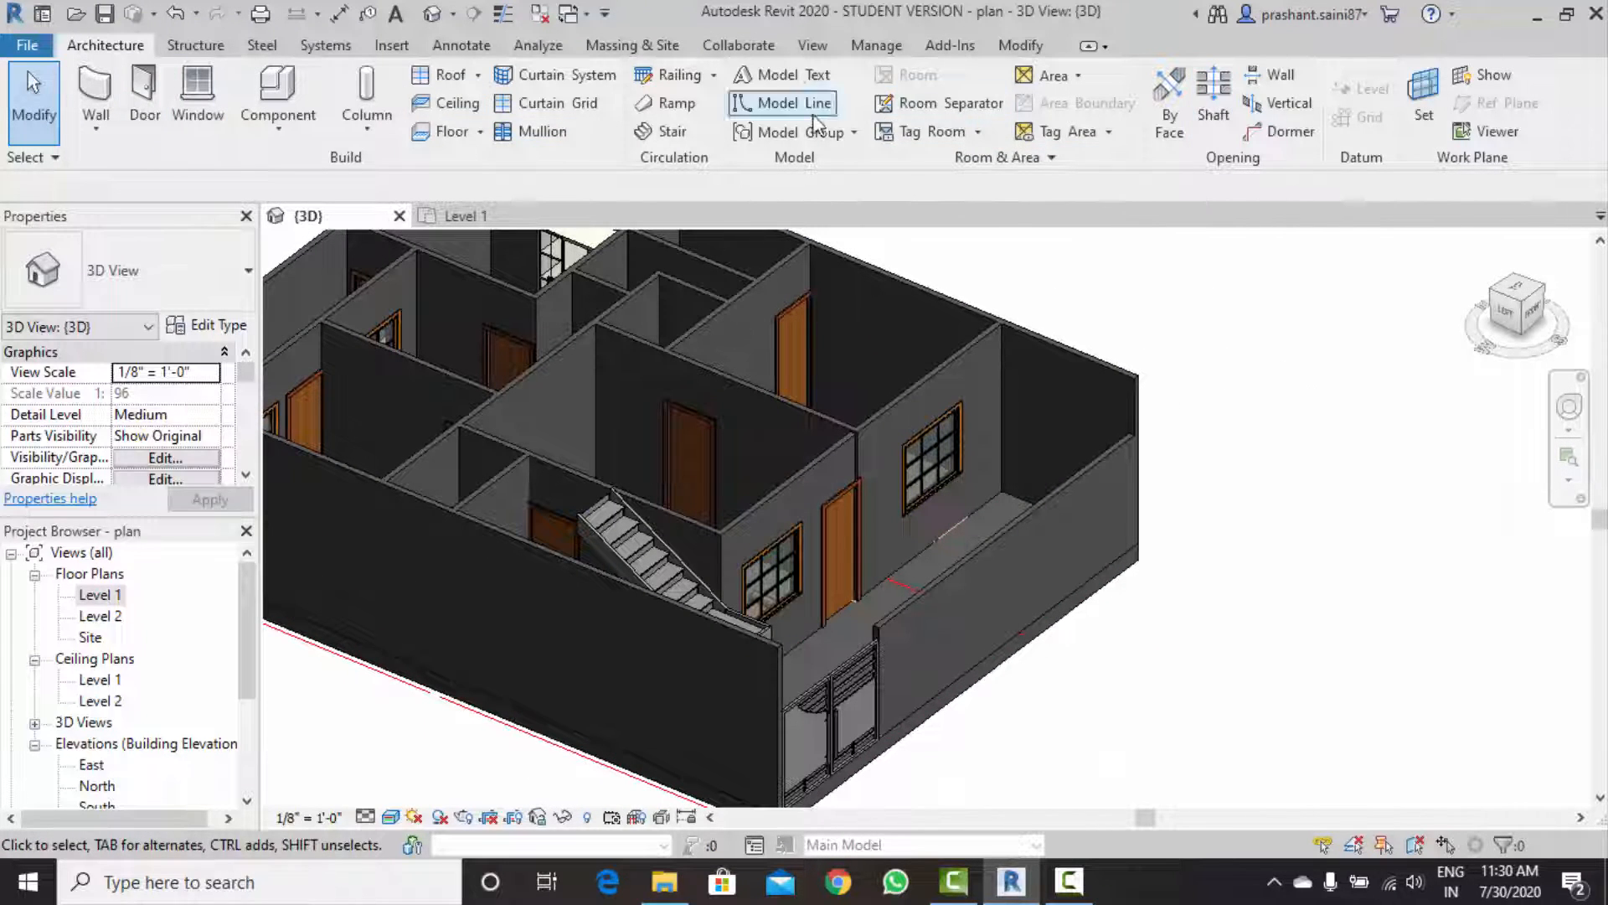
scroll(771, 375, "down", 3)
middle_click_drag(771, 375, 844, 397, "shift")
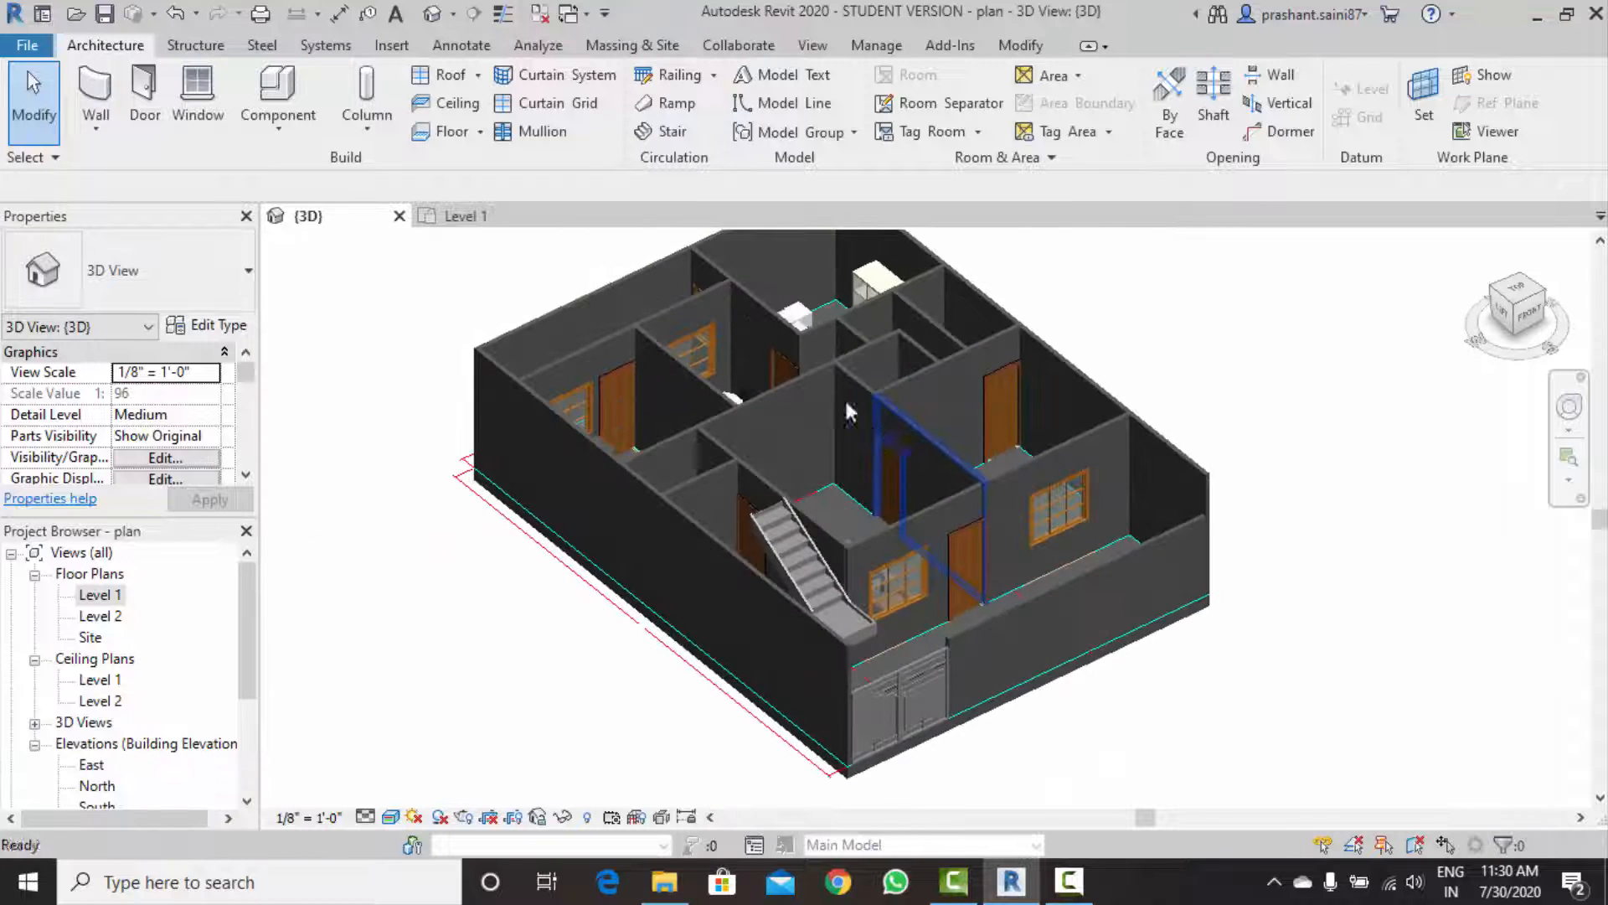
Start placing a component and look through the component families already loaded in the project.
left_click(300, 133)
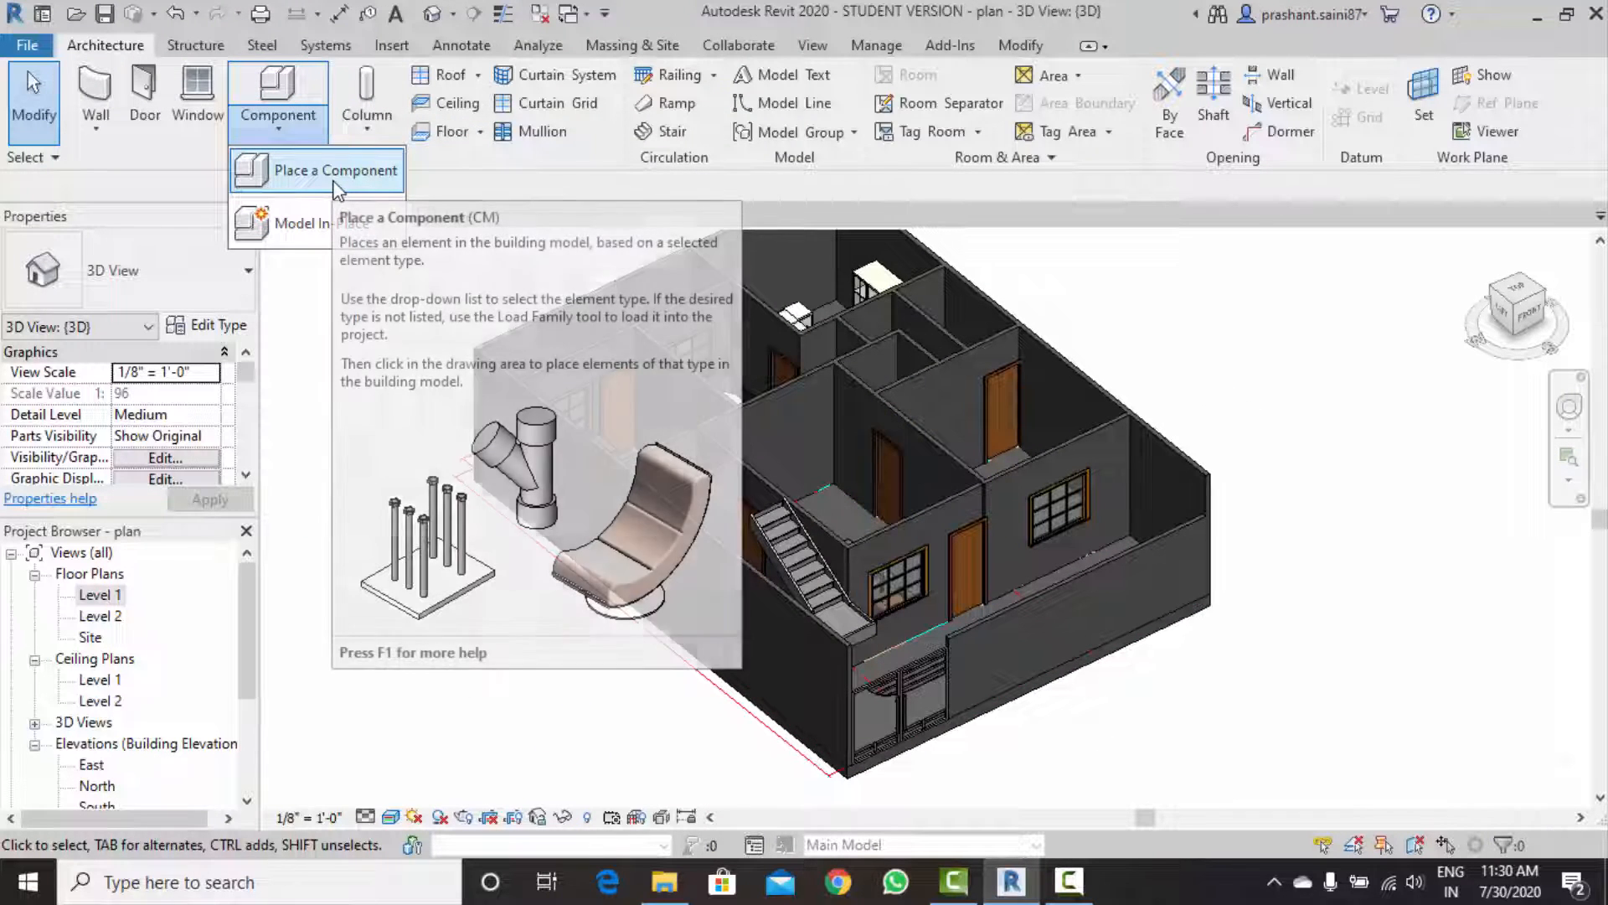
left_click(332, 174)
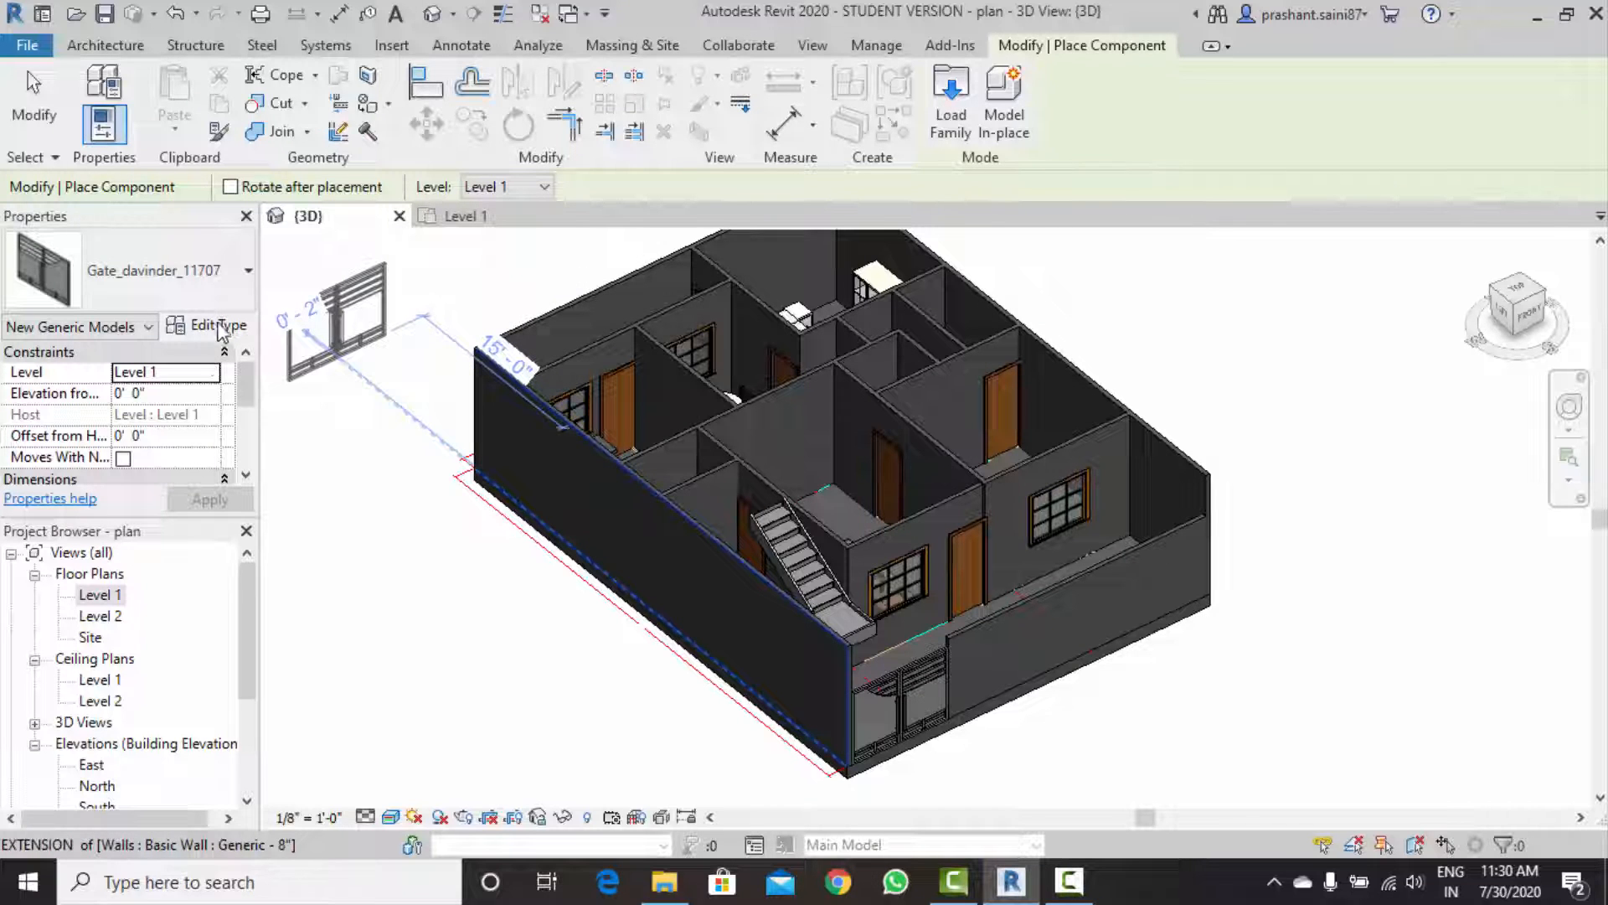
left_click(192, 276)
scroll(147, 481, "up", 5)
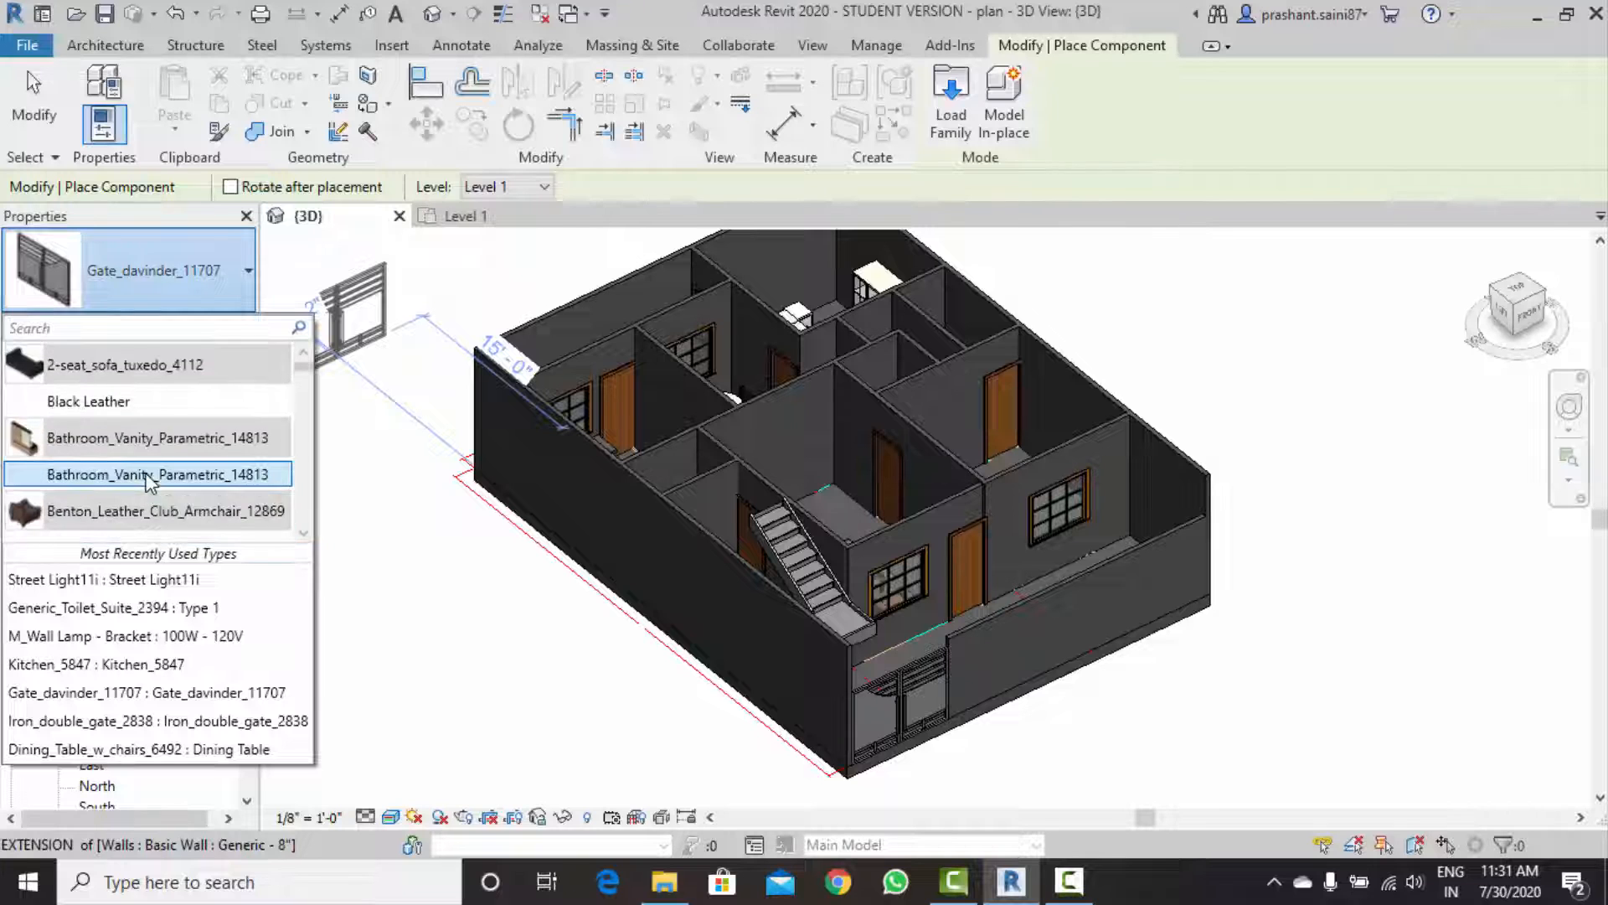
scroll(143, 469, "down", 10)
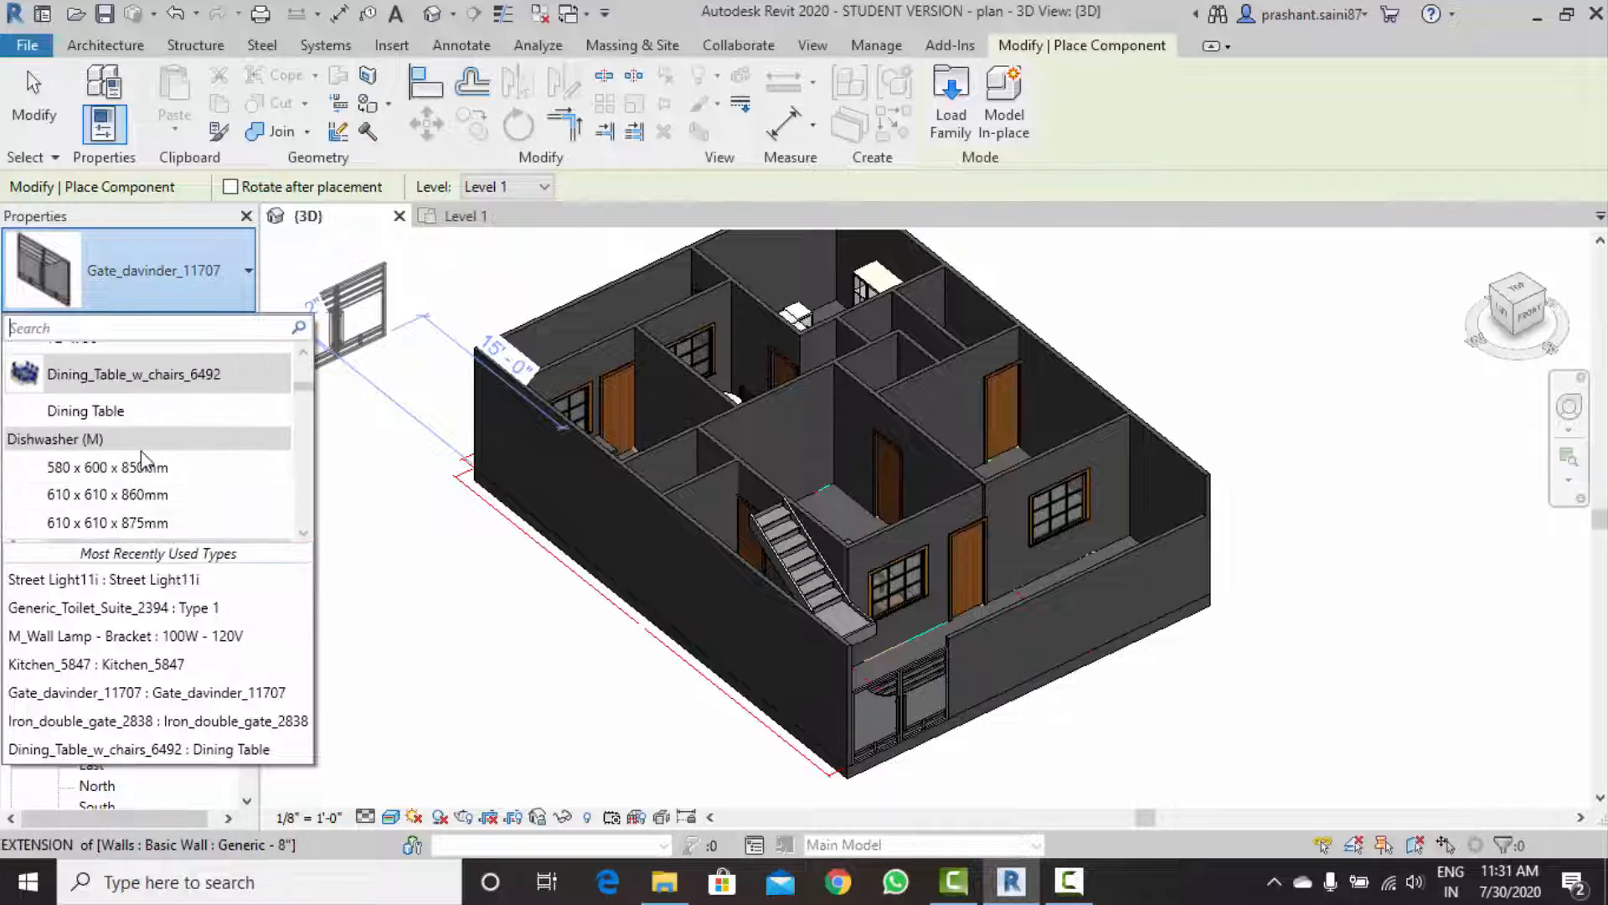
left_click(215, 308)
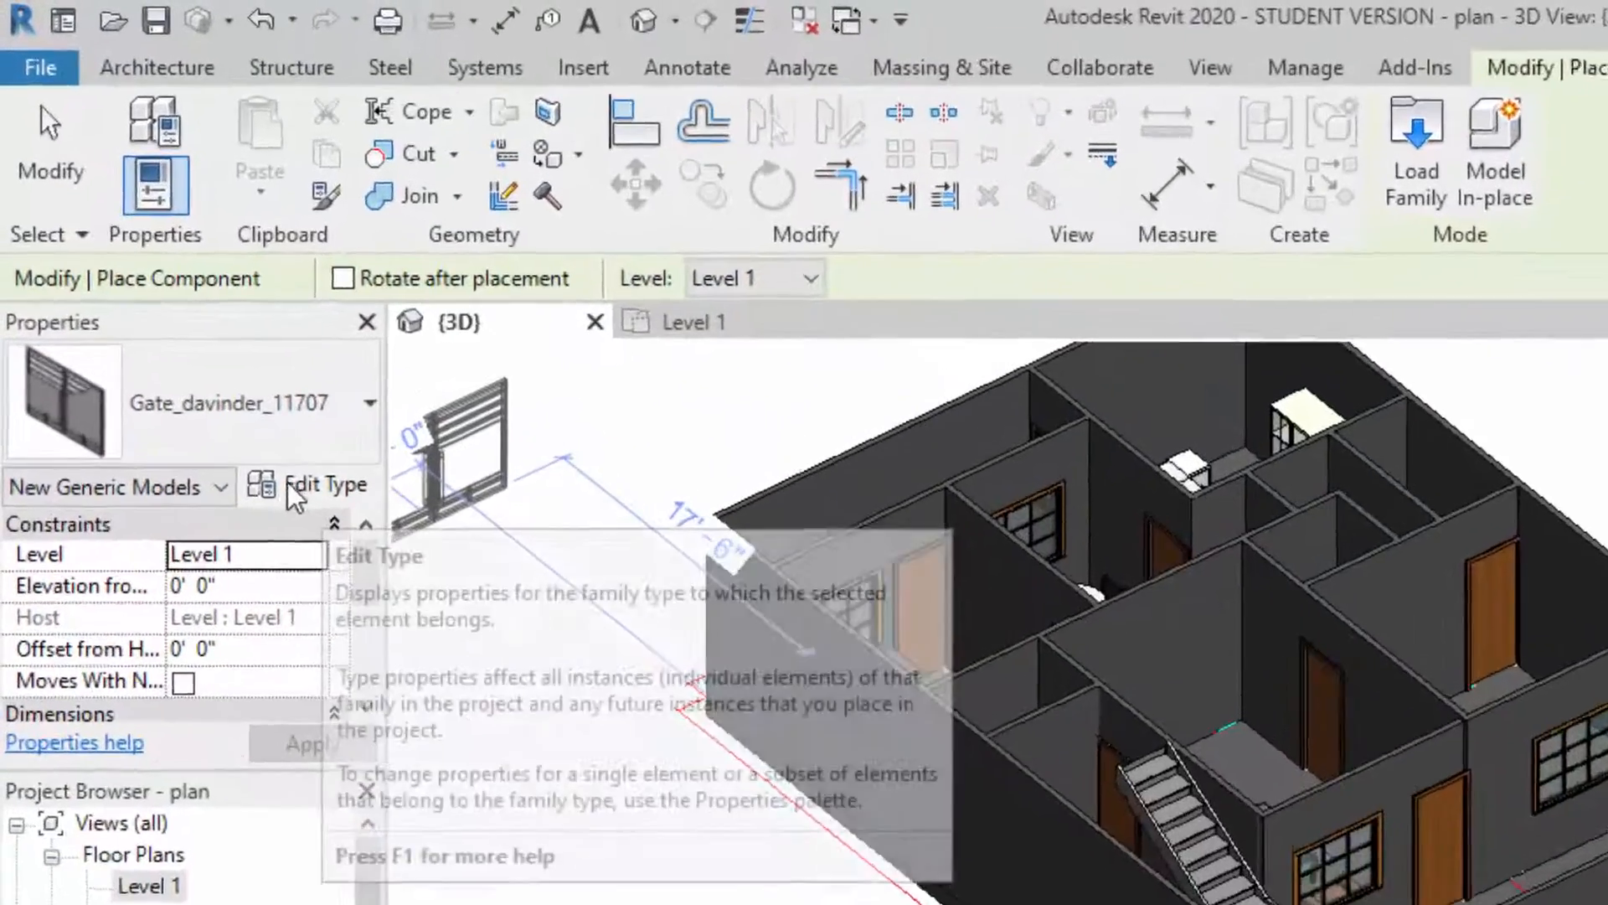
Start loading a family from the type properties of Gate_davinder_11707 and go to the rac2014 lib folder.
left_click(302, 486)
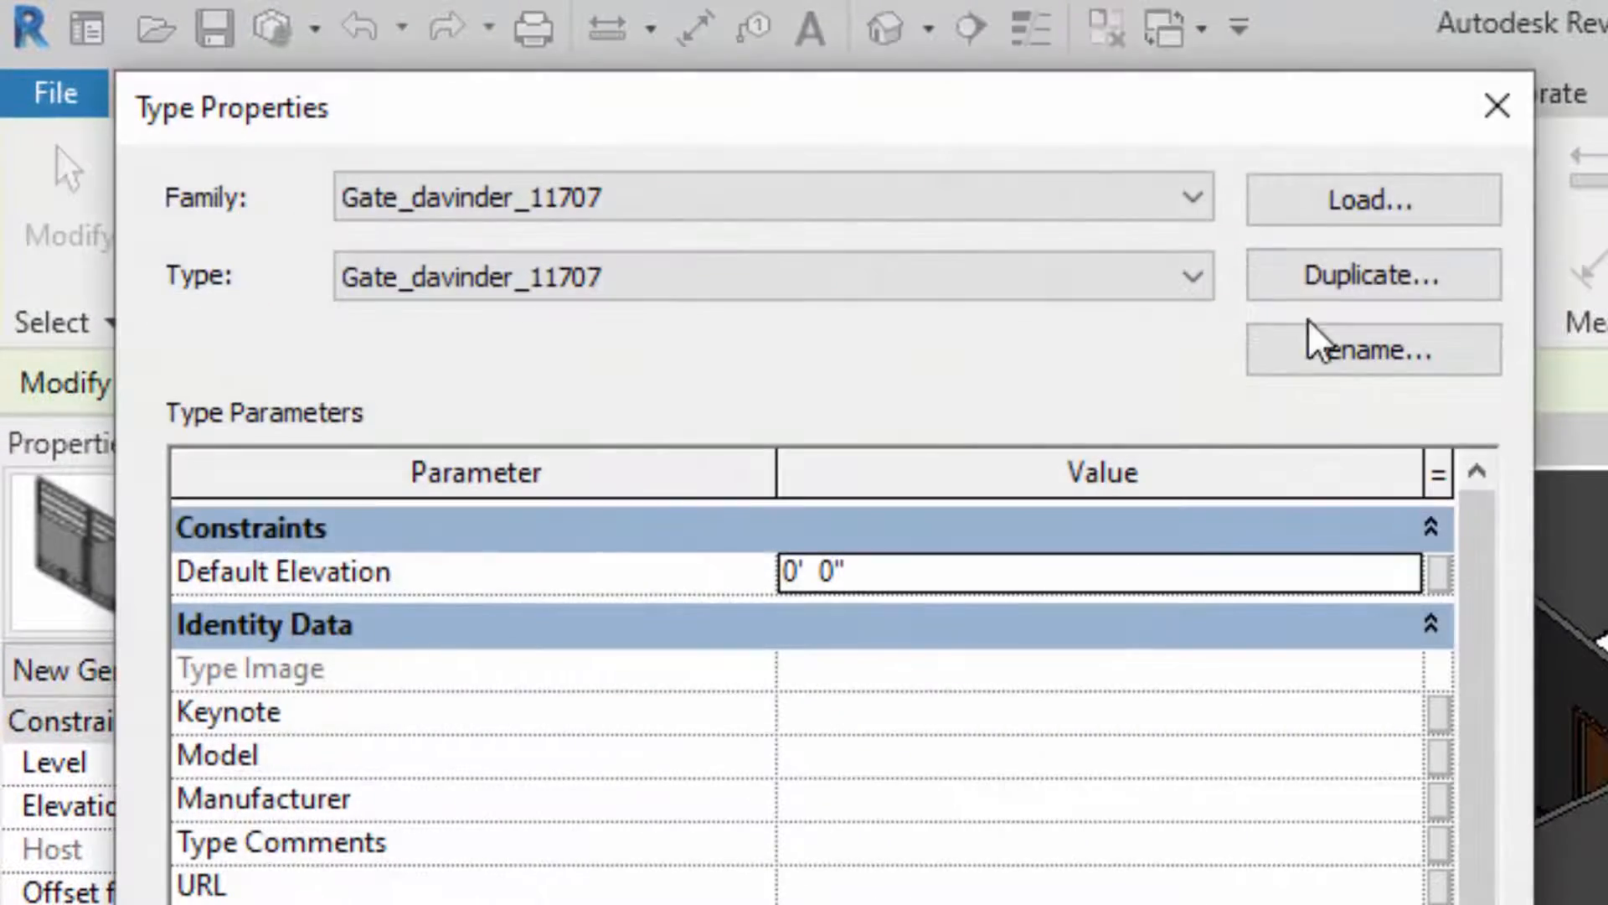
left_click(1340, 226)
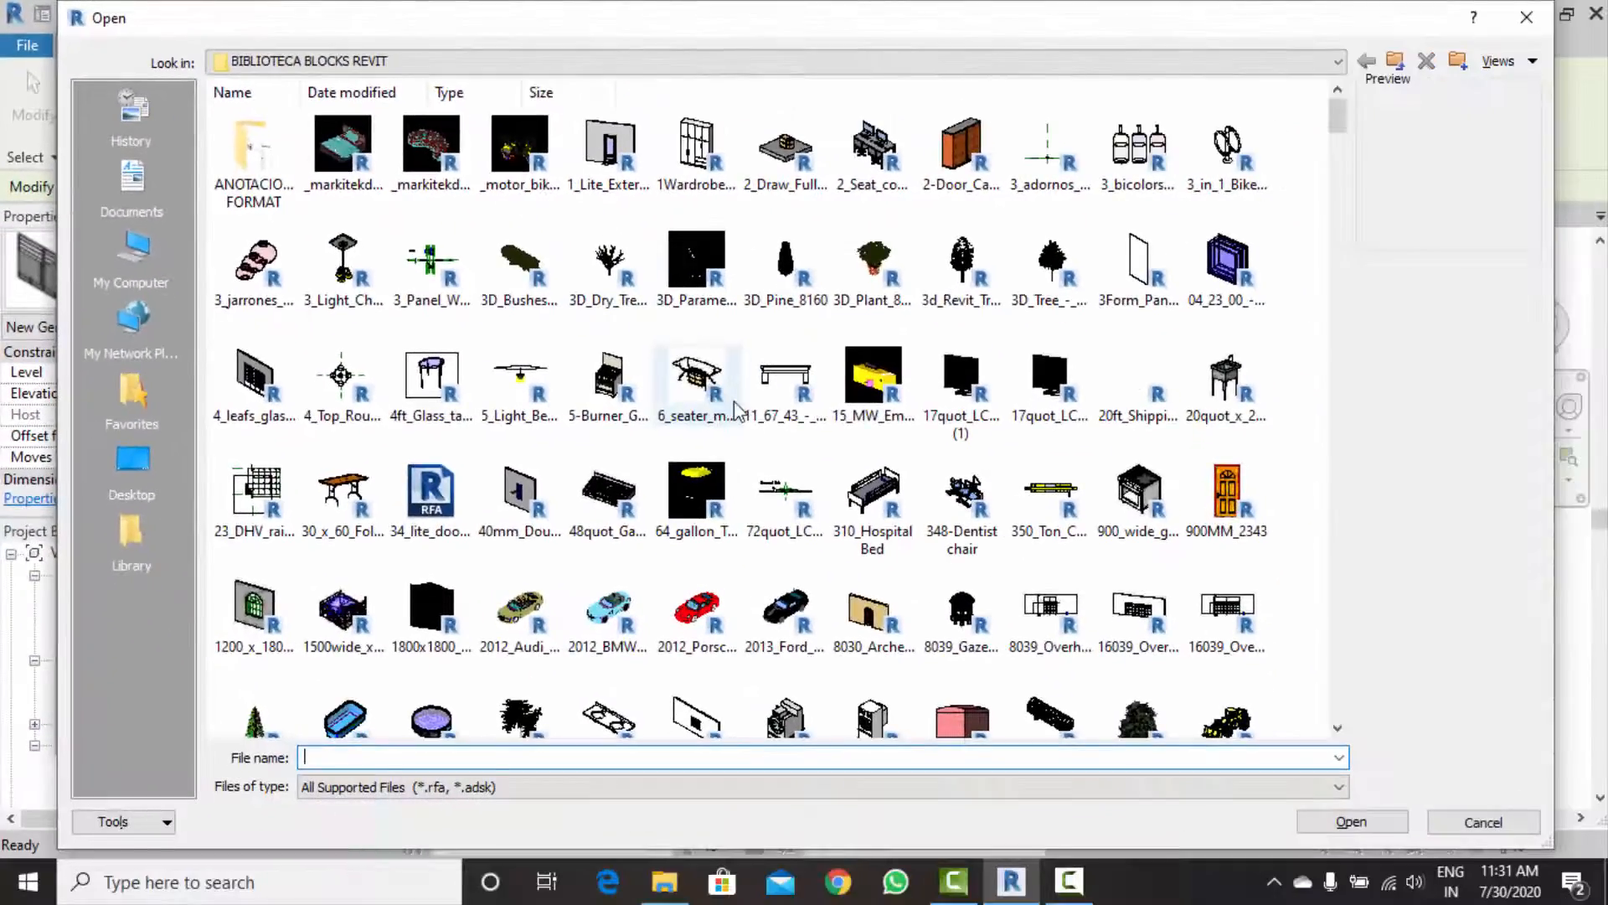
scroll(725, 381, "down", 3)
scroll(722, 385, "up", 4)
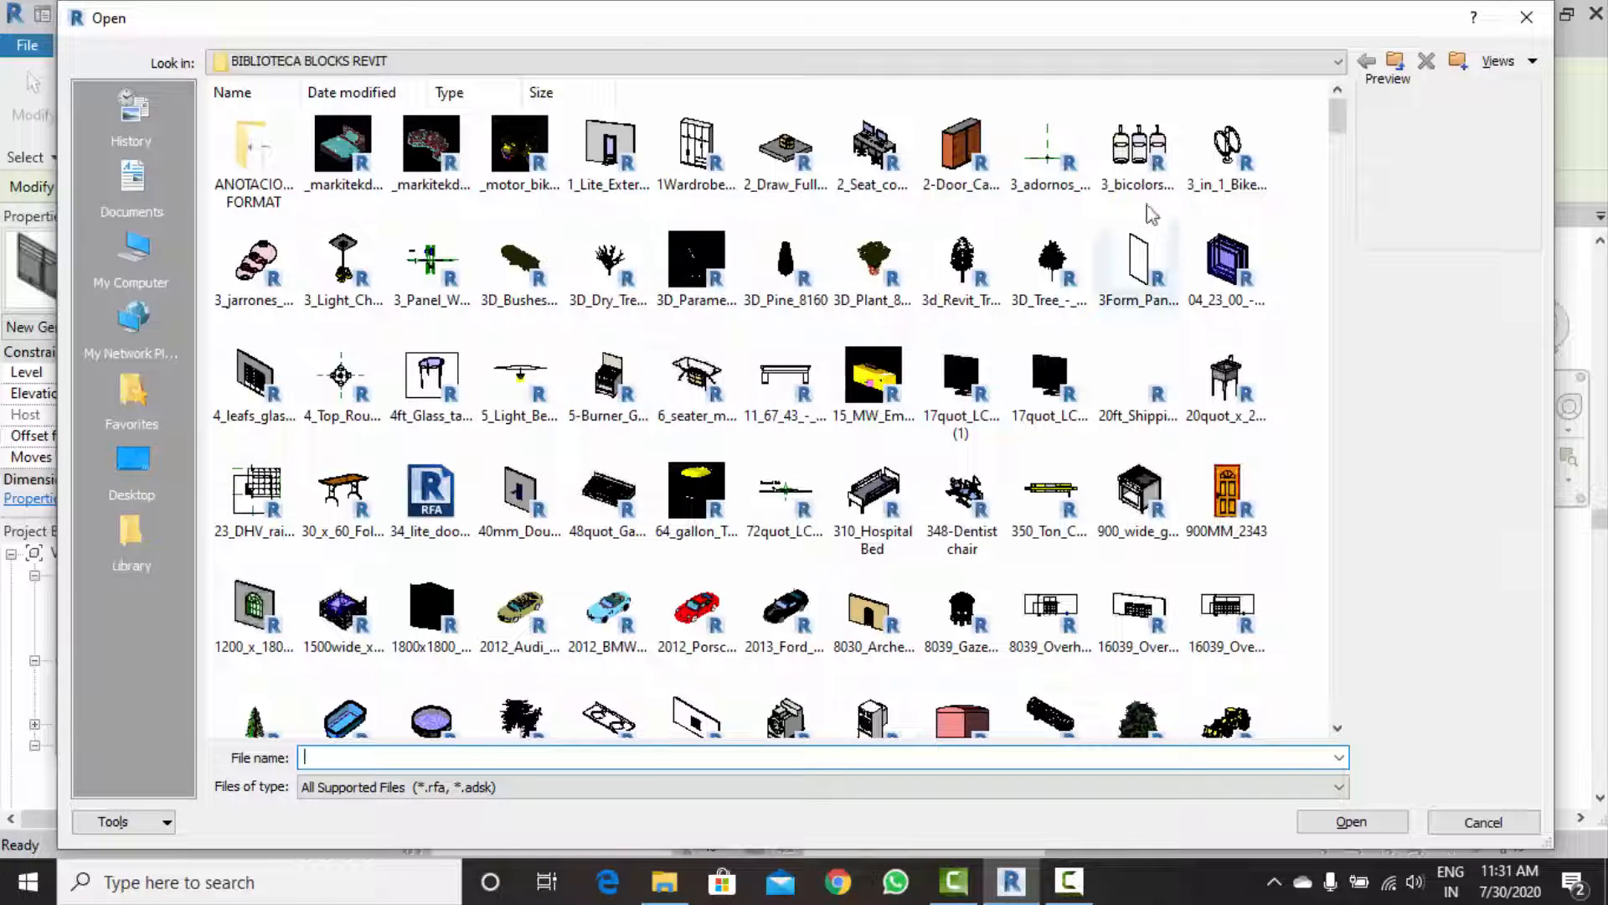
left_click(1395, 61)
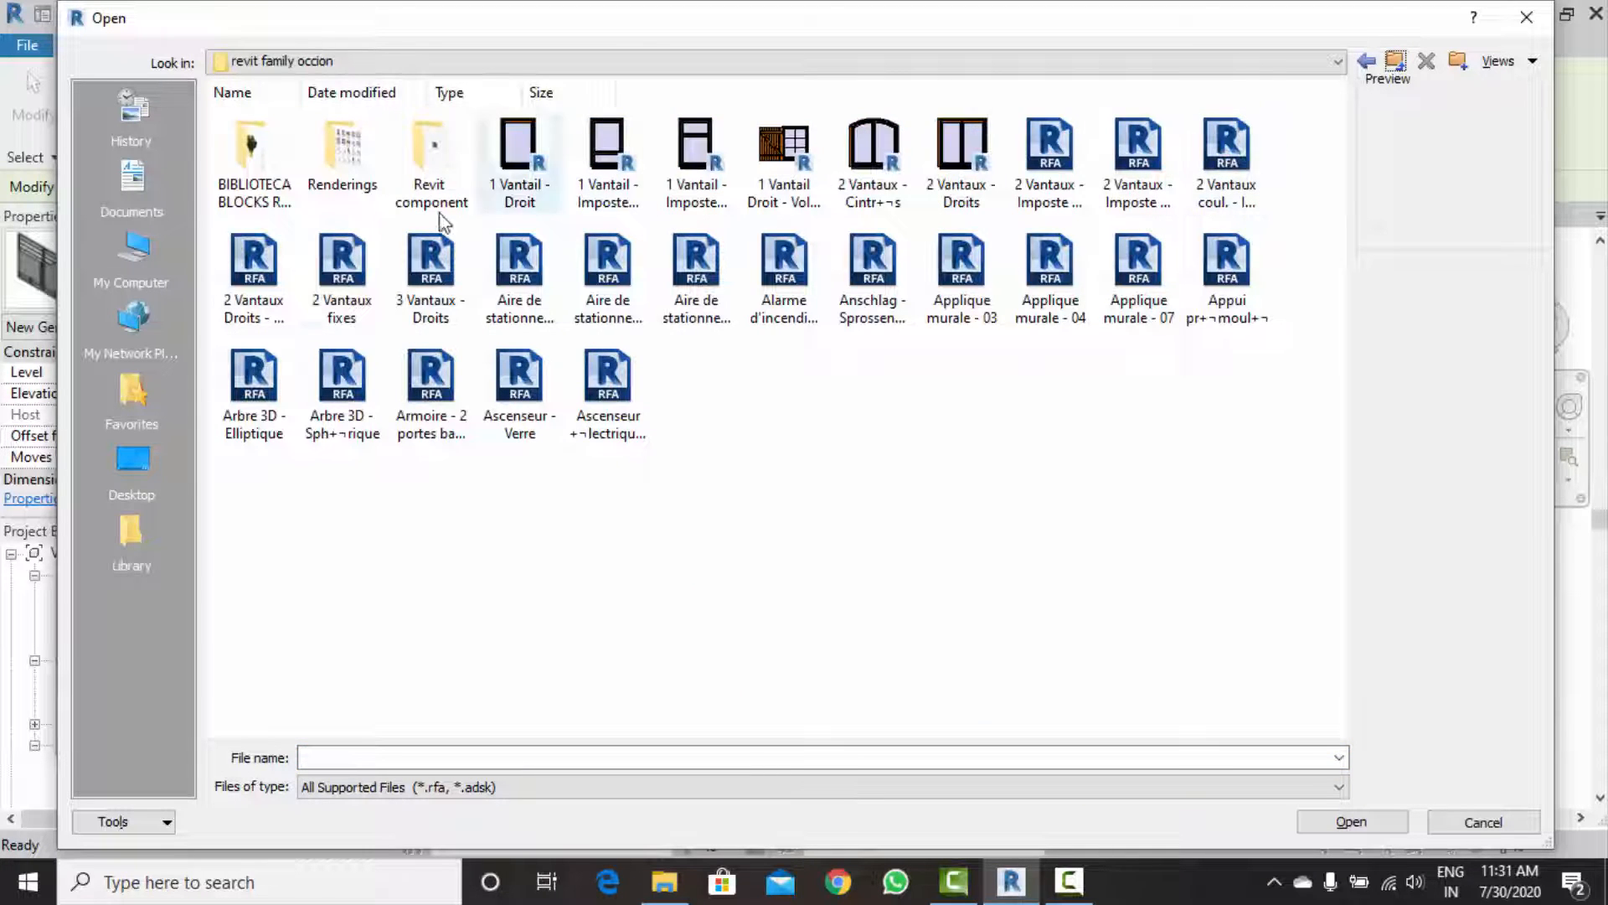
left_click(1395, 62)
double_click(341, 146)
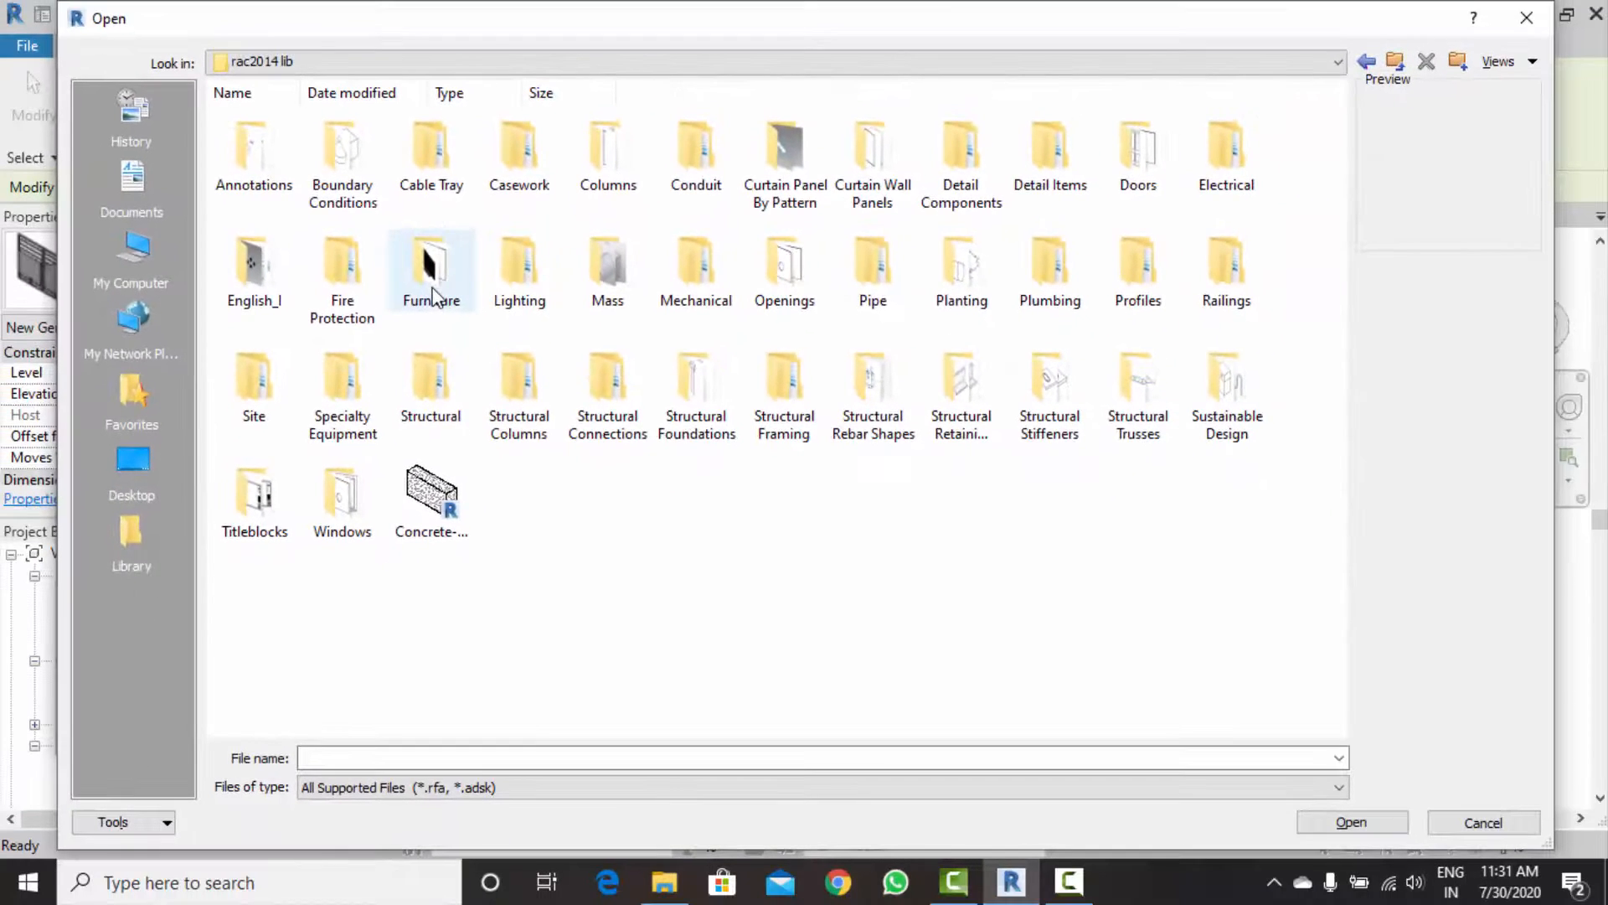
Look through the Furniture library folder, including its Tables and Beds subfolders, and return to rac2014 lib.
double_click(433, 298)
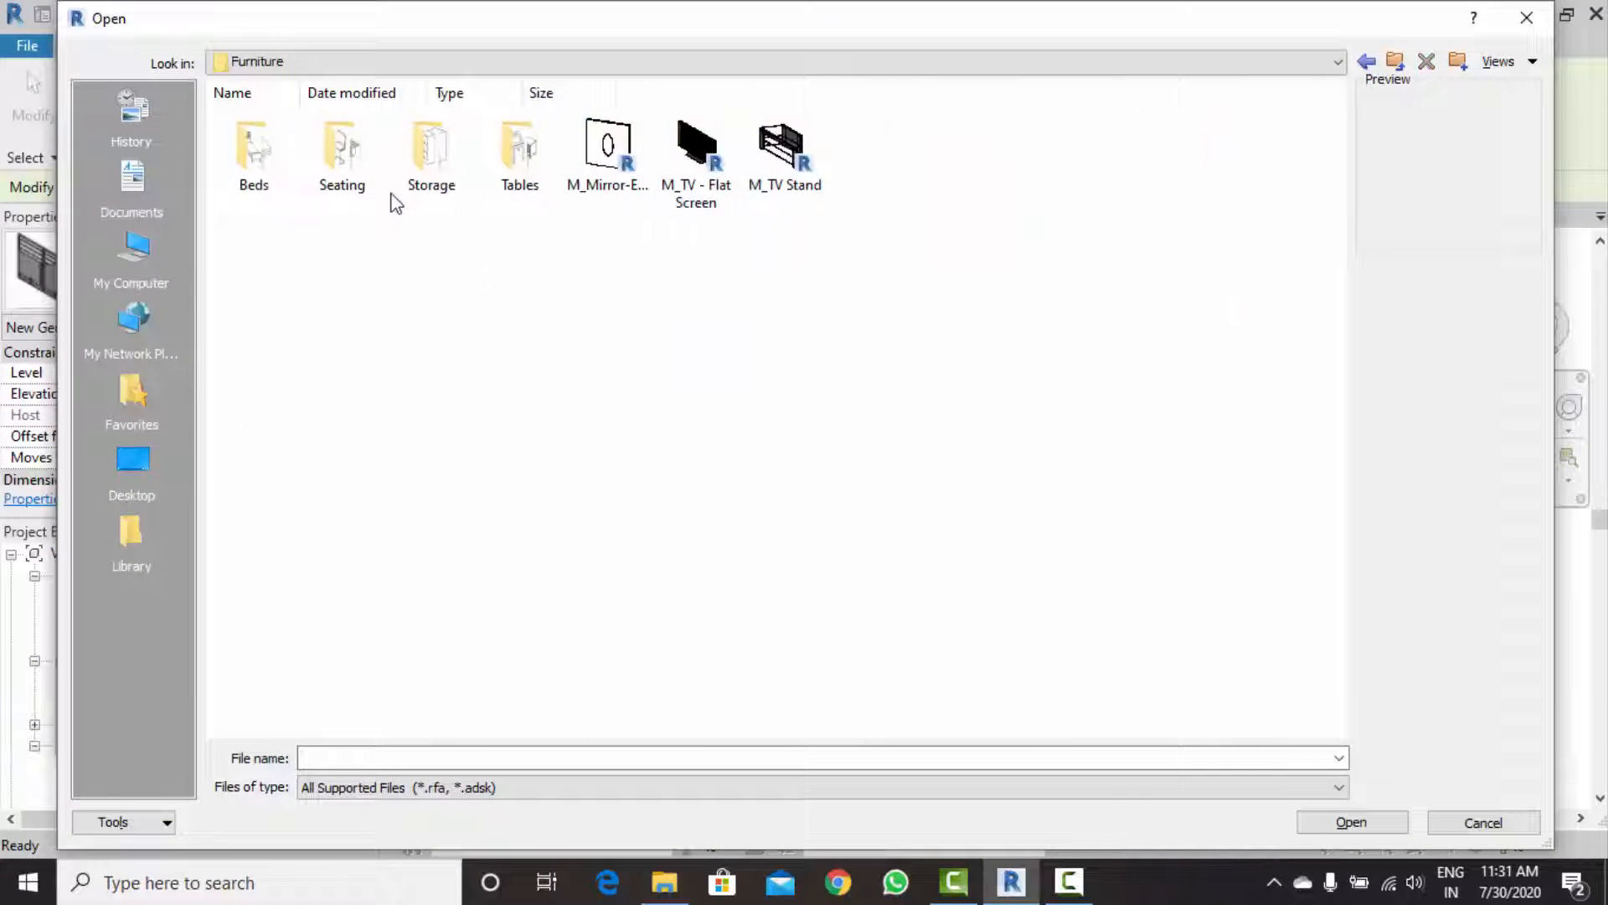
double_click(494, 175)
key("BackSpace")
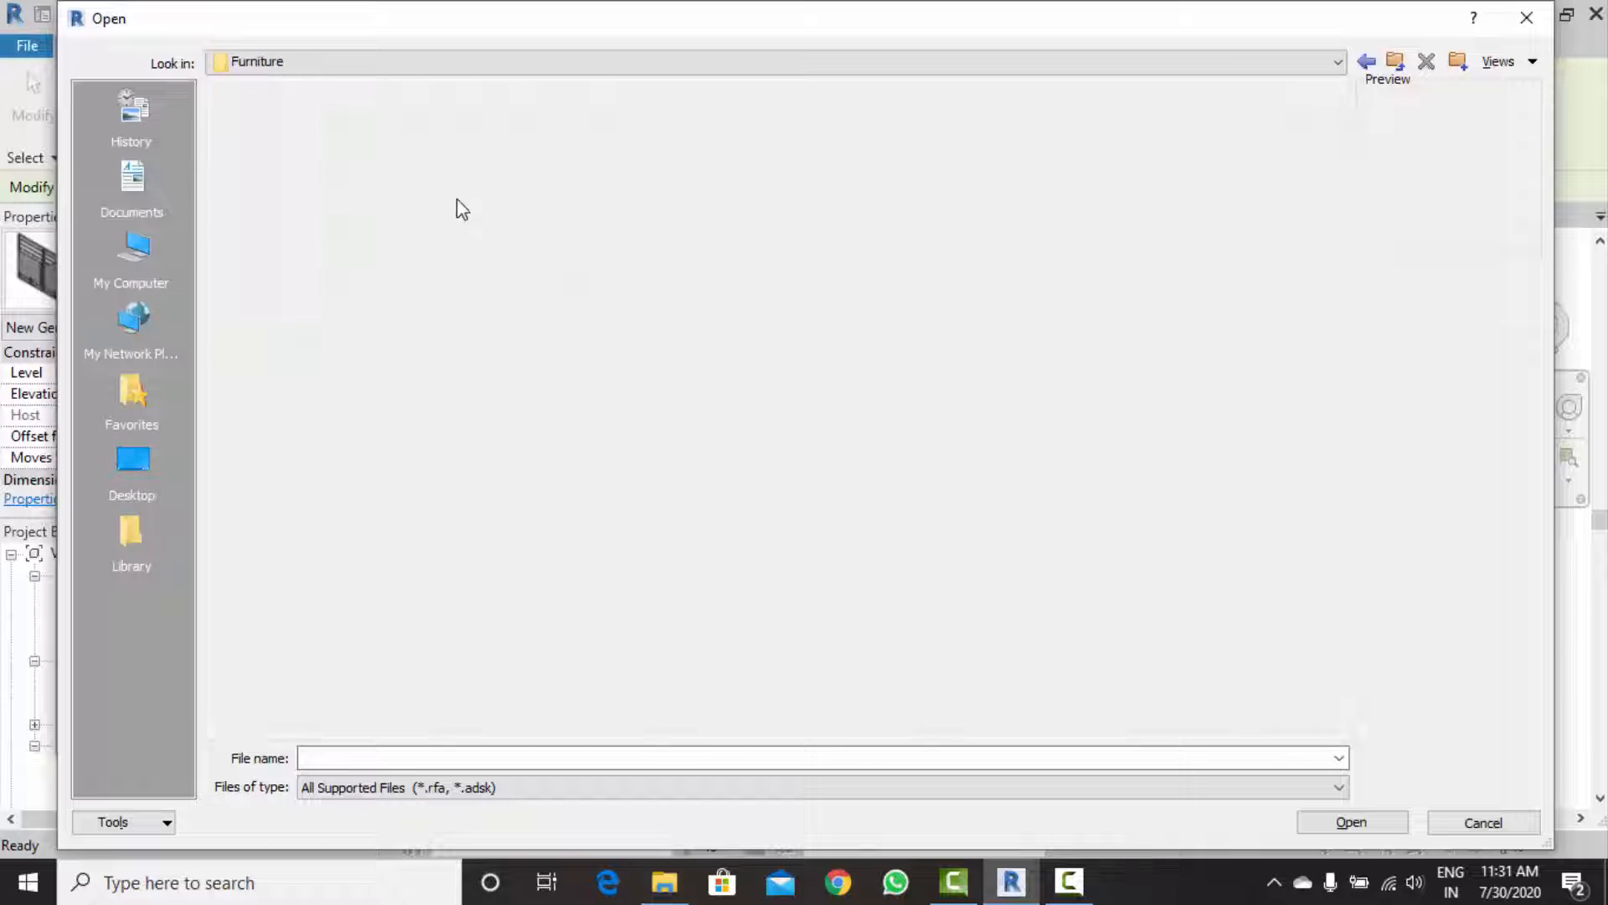
double_click(274, 147)
key("BackSpace")
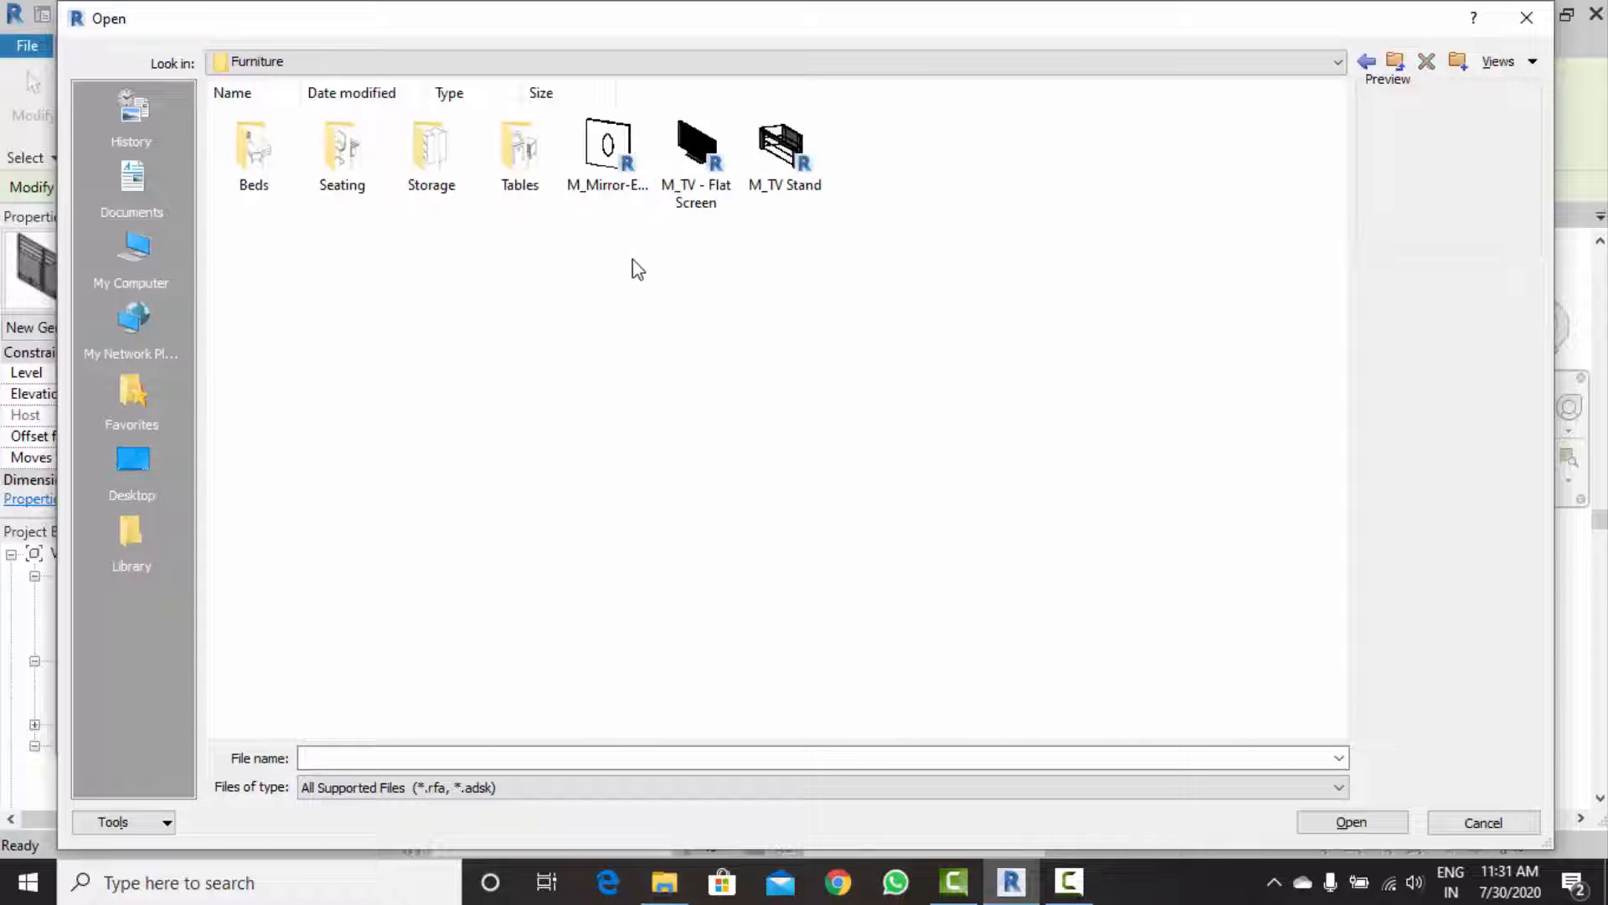
key("BackSpace")
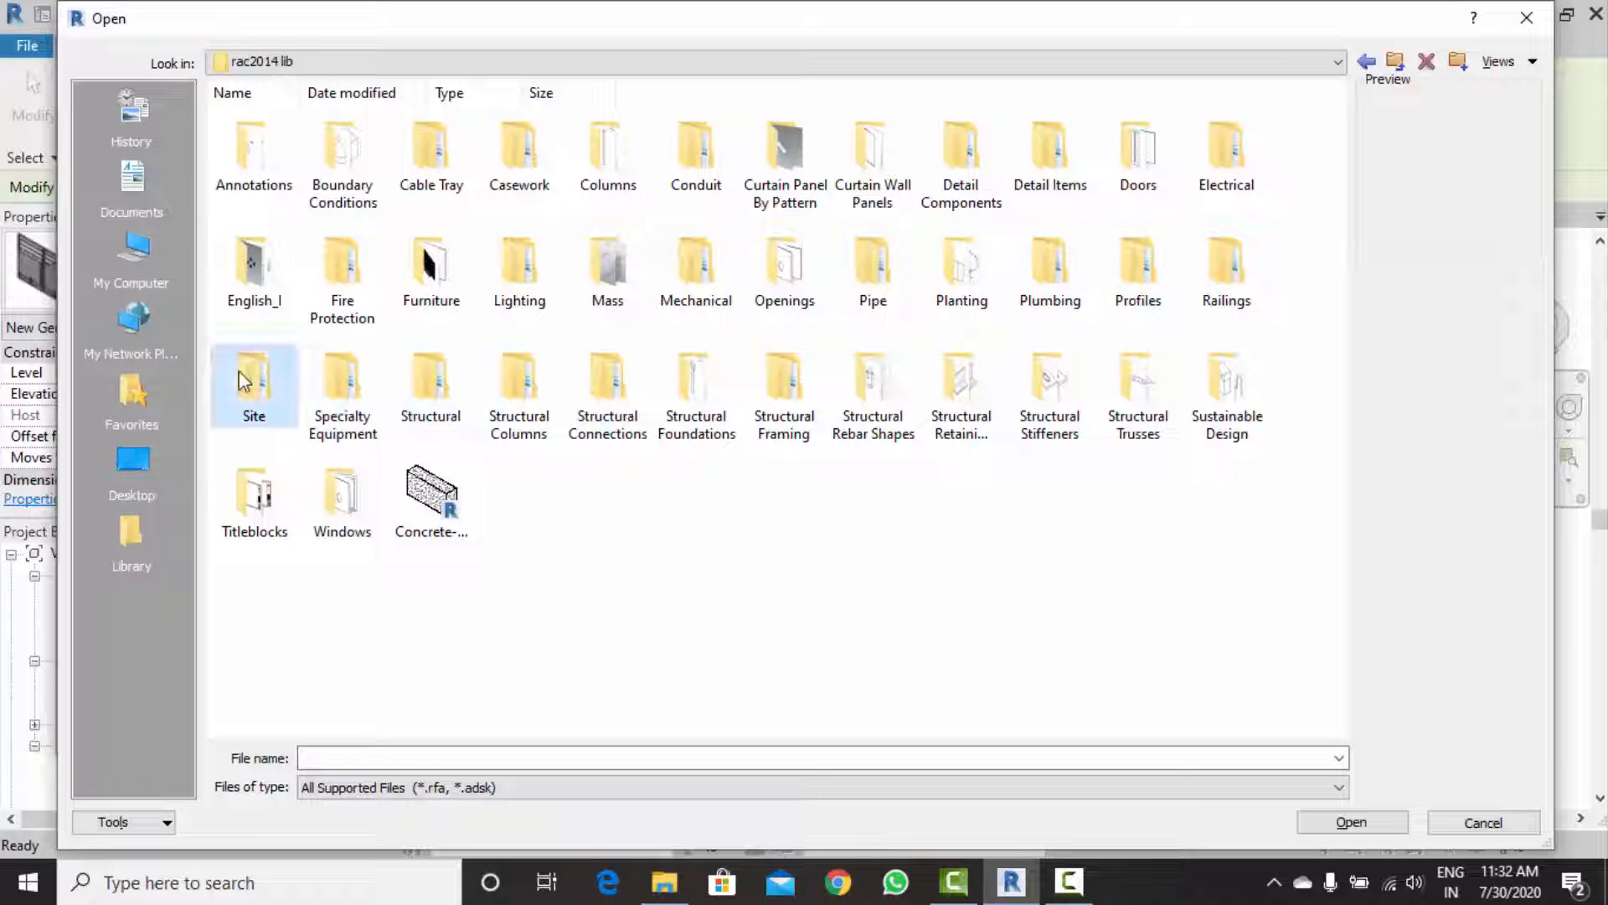
Look through the Site library folder's Accessories, Logistics, Parking and Utilities subfolders and the Titleblocks folder, returning to rac2014 lib.
double_click(253, 397)
double_click(256, 191)
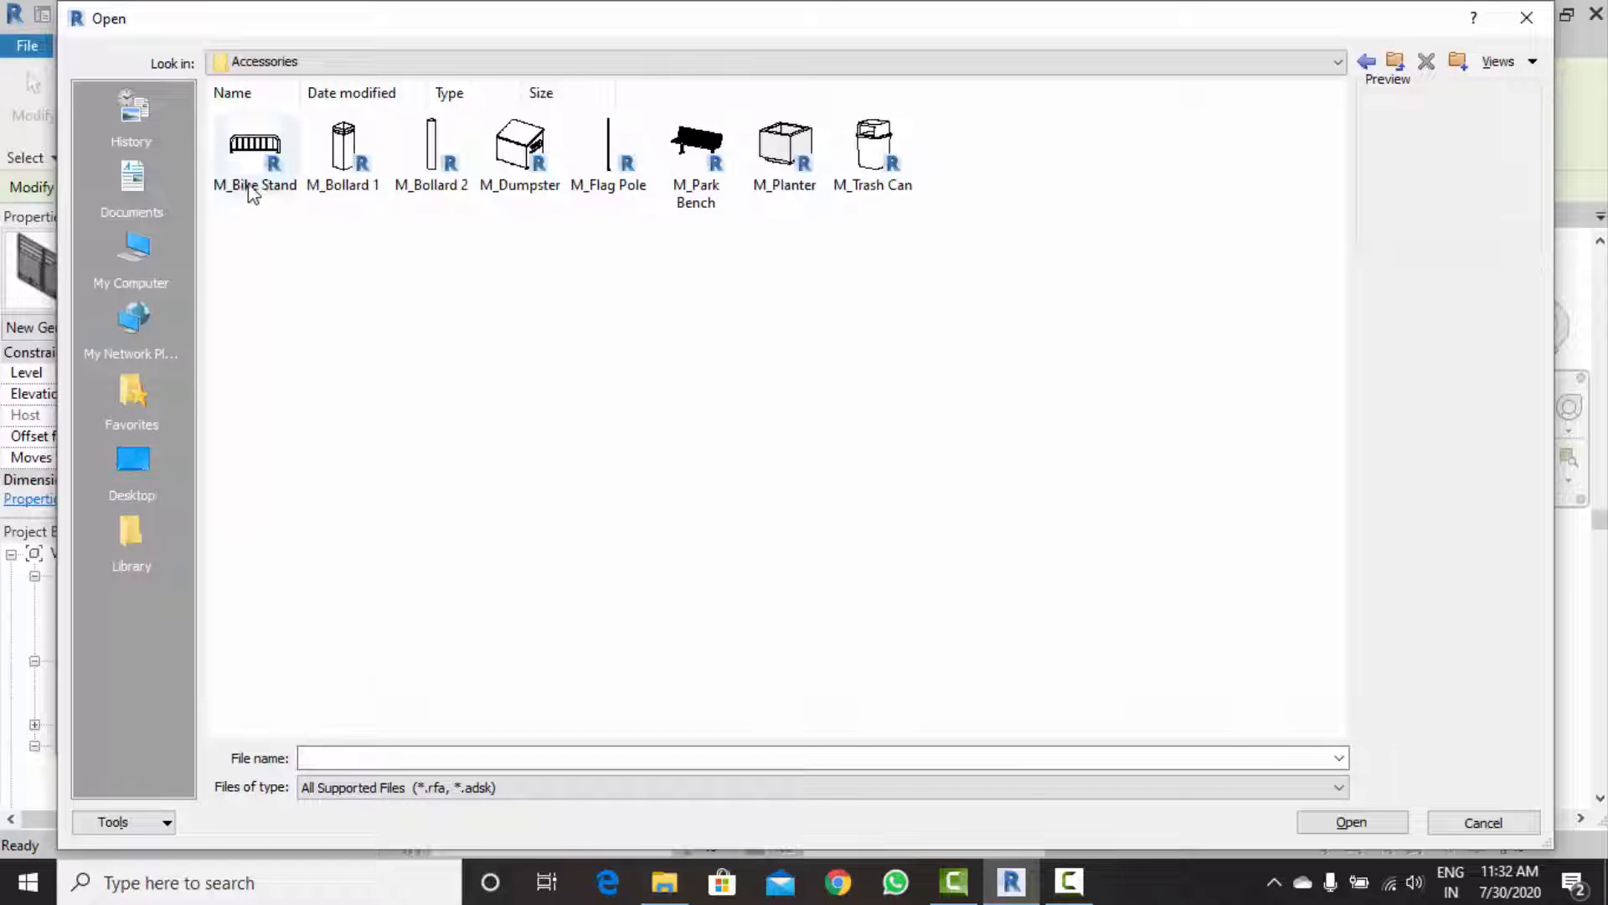
key("BackSpace")
left_click(322, 176)
double_click(323, 176)
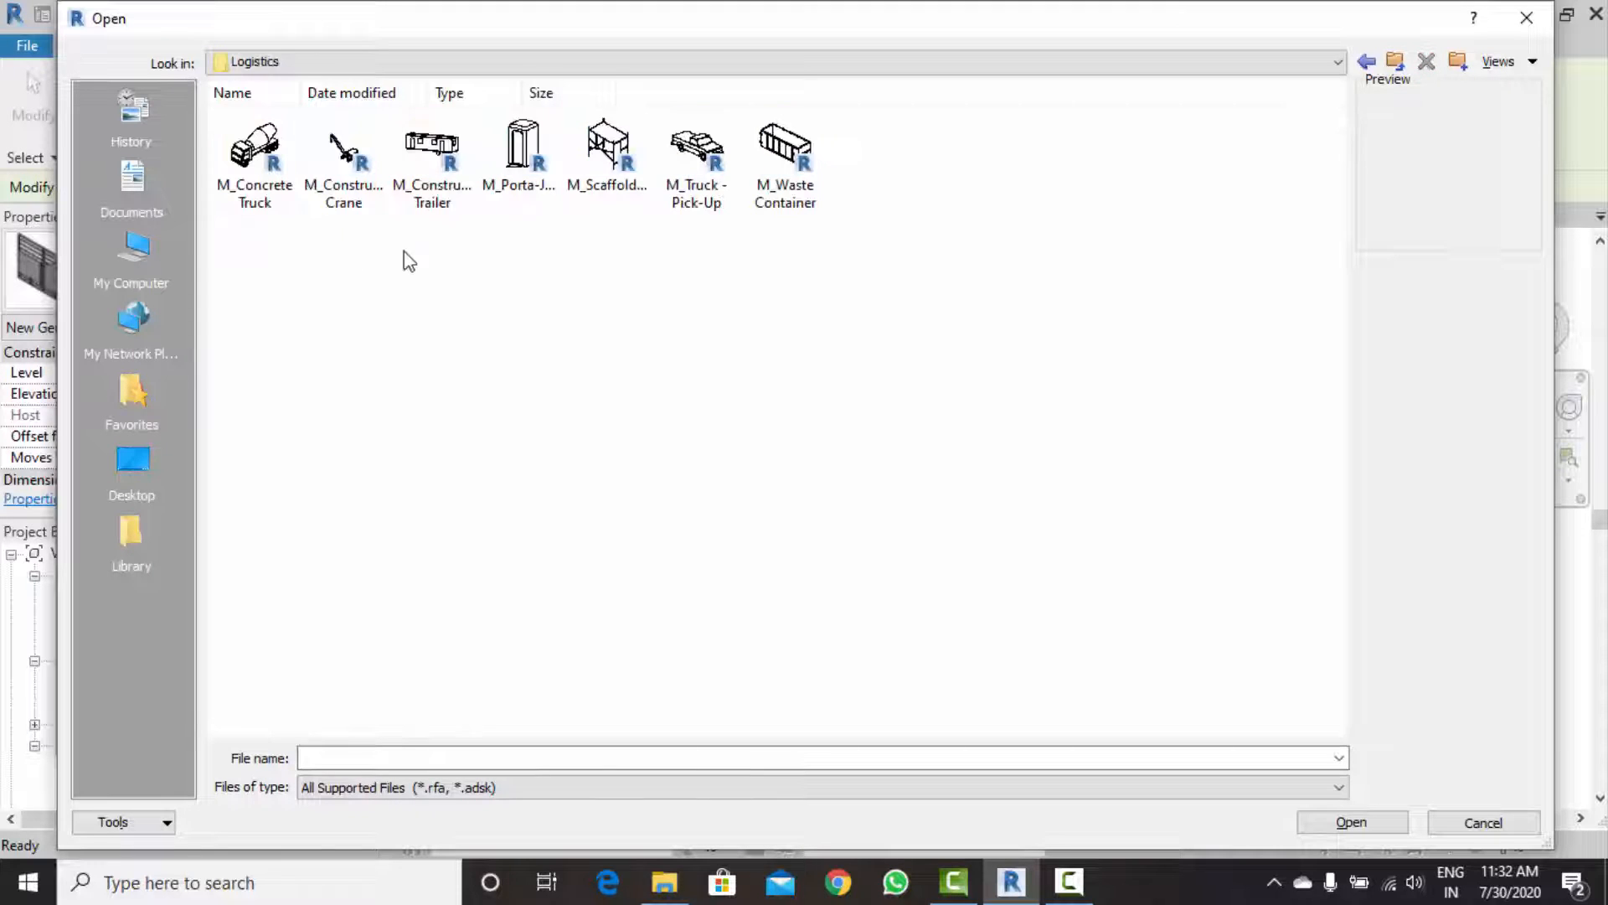
key("BackSpace")
double_click(444, 157)
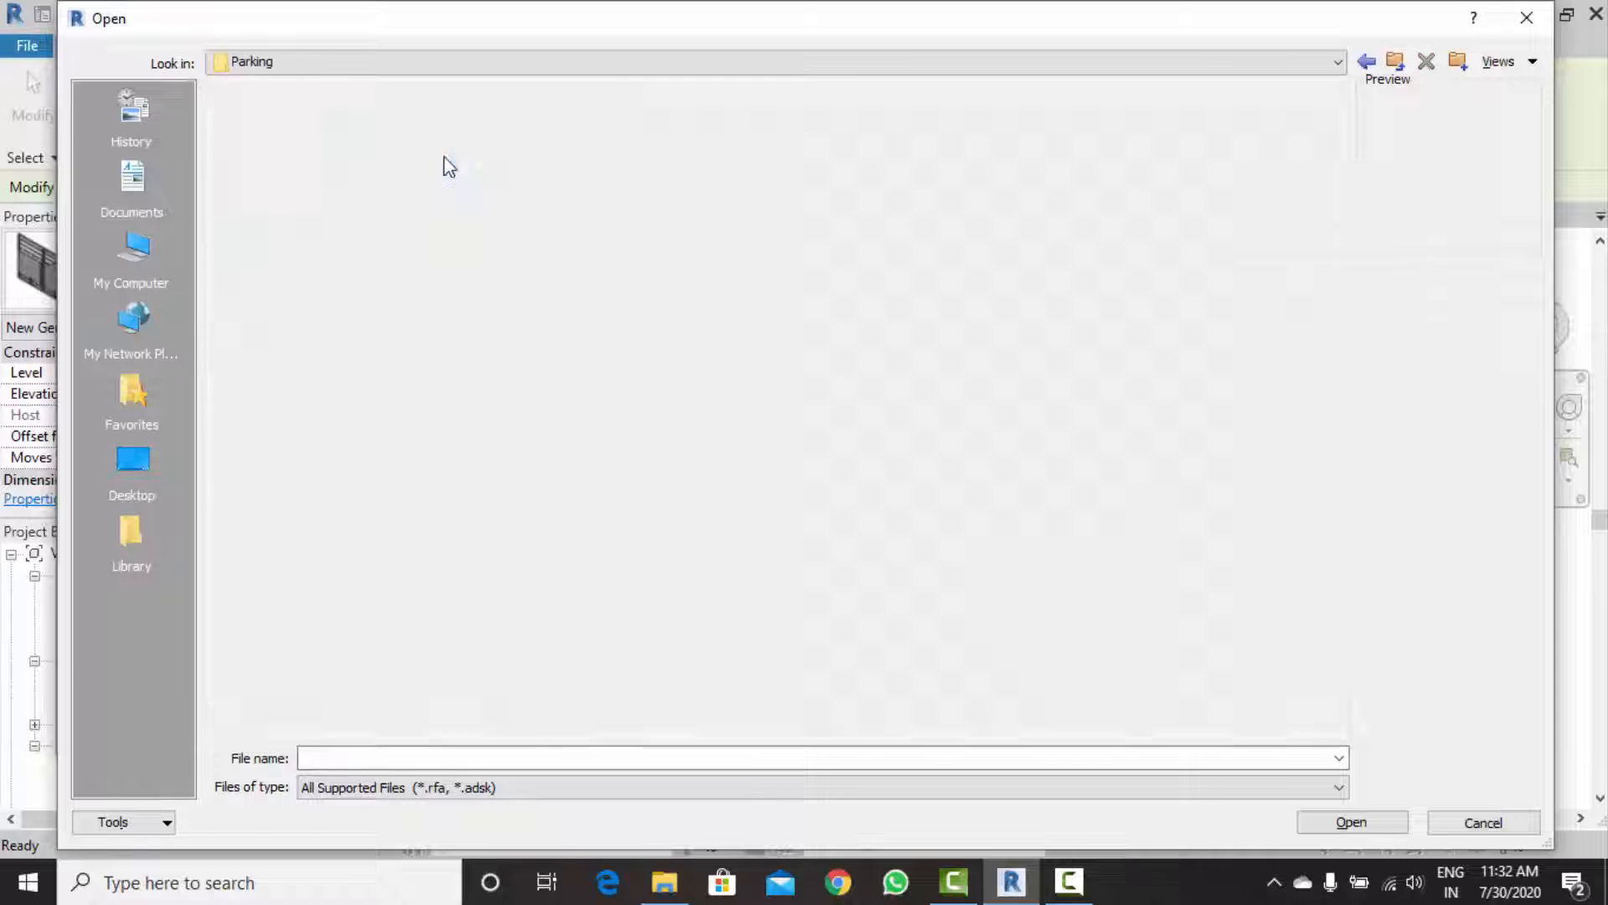
key("BackSpace")
left_click(529, 151)
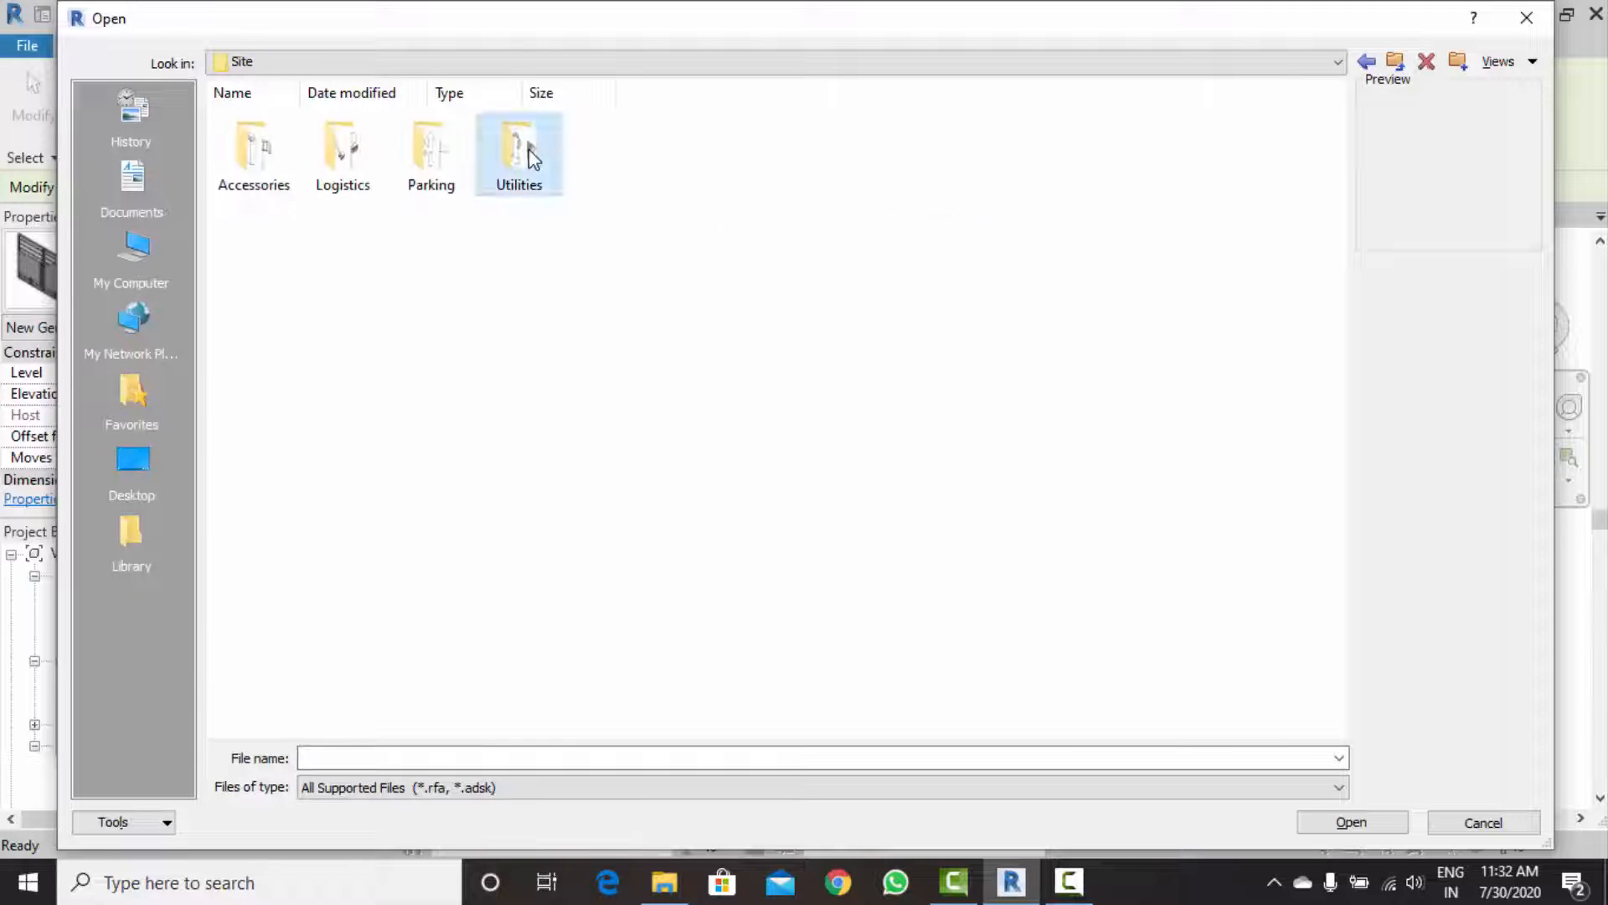
double_click(529, 151)
key("BackSpace")
key("BackSpace")
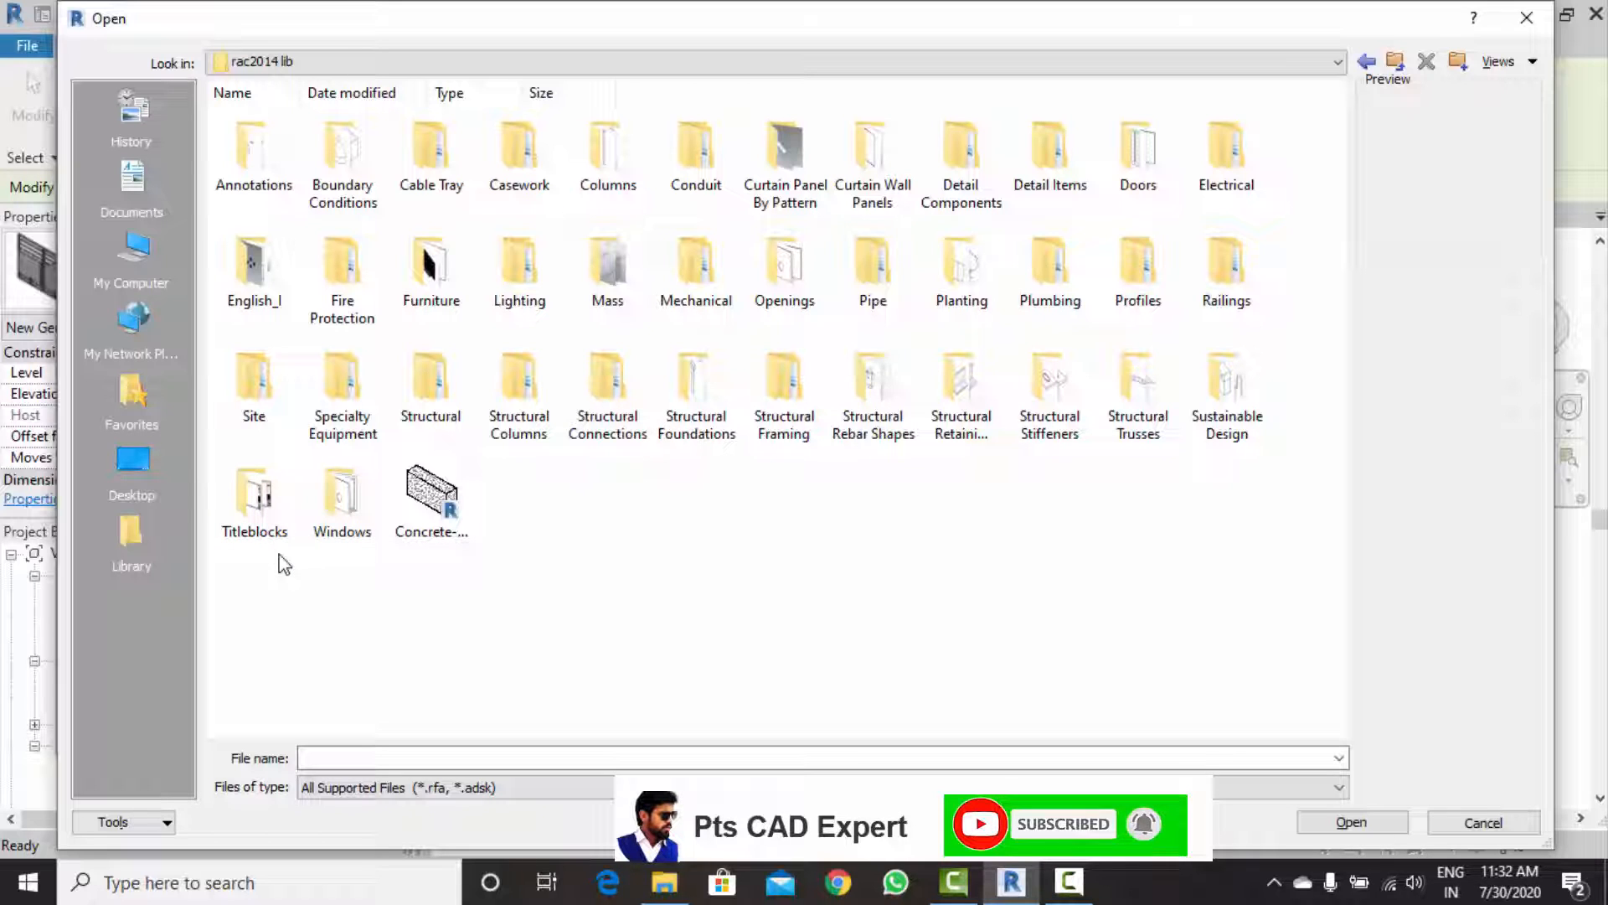
double_click(256, 499)
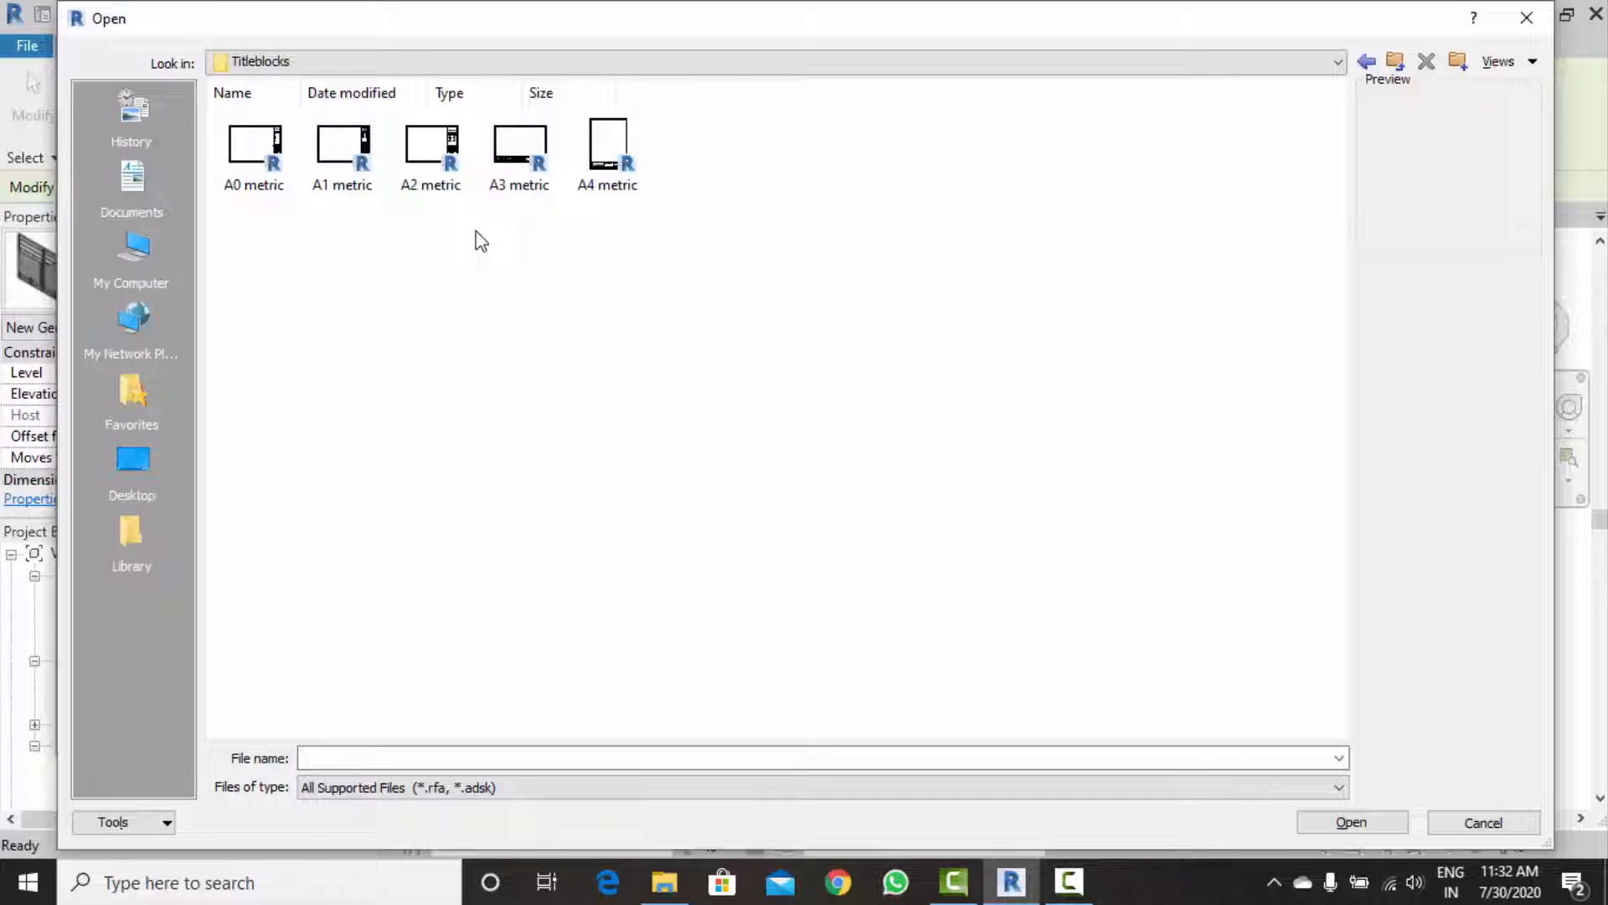
key("BackSpace")
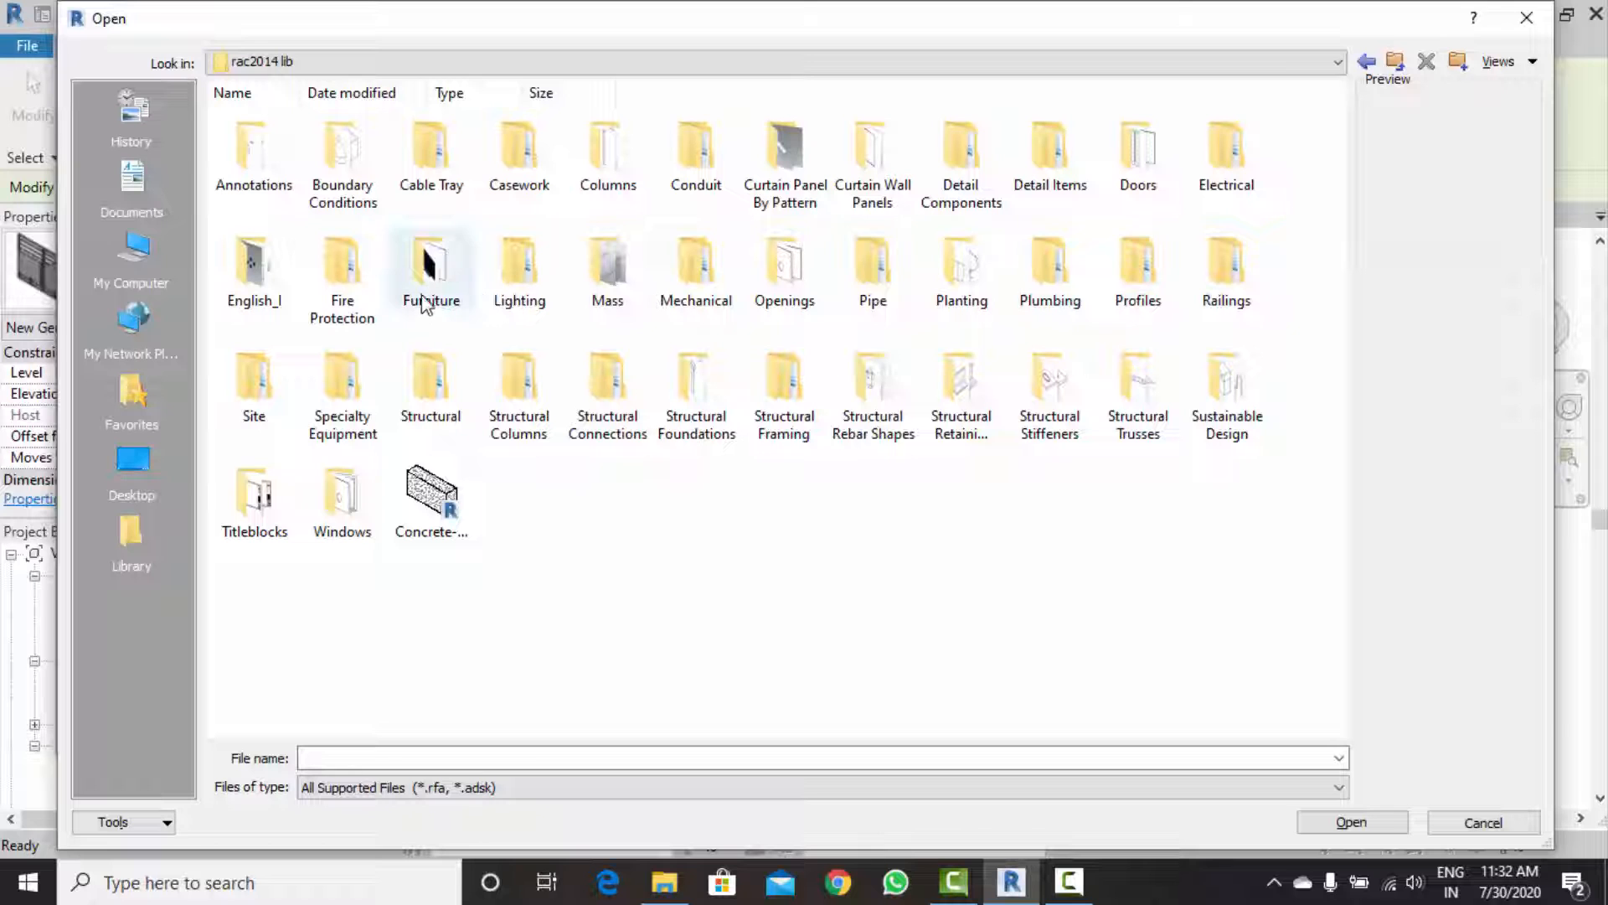
Load the M_Sofa family from the Seating subfolder of the Furniture library folder.
double_click(444, 285)
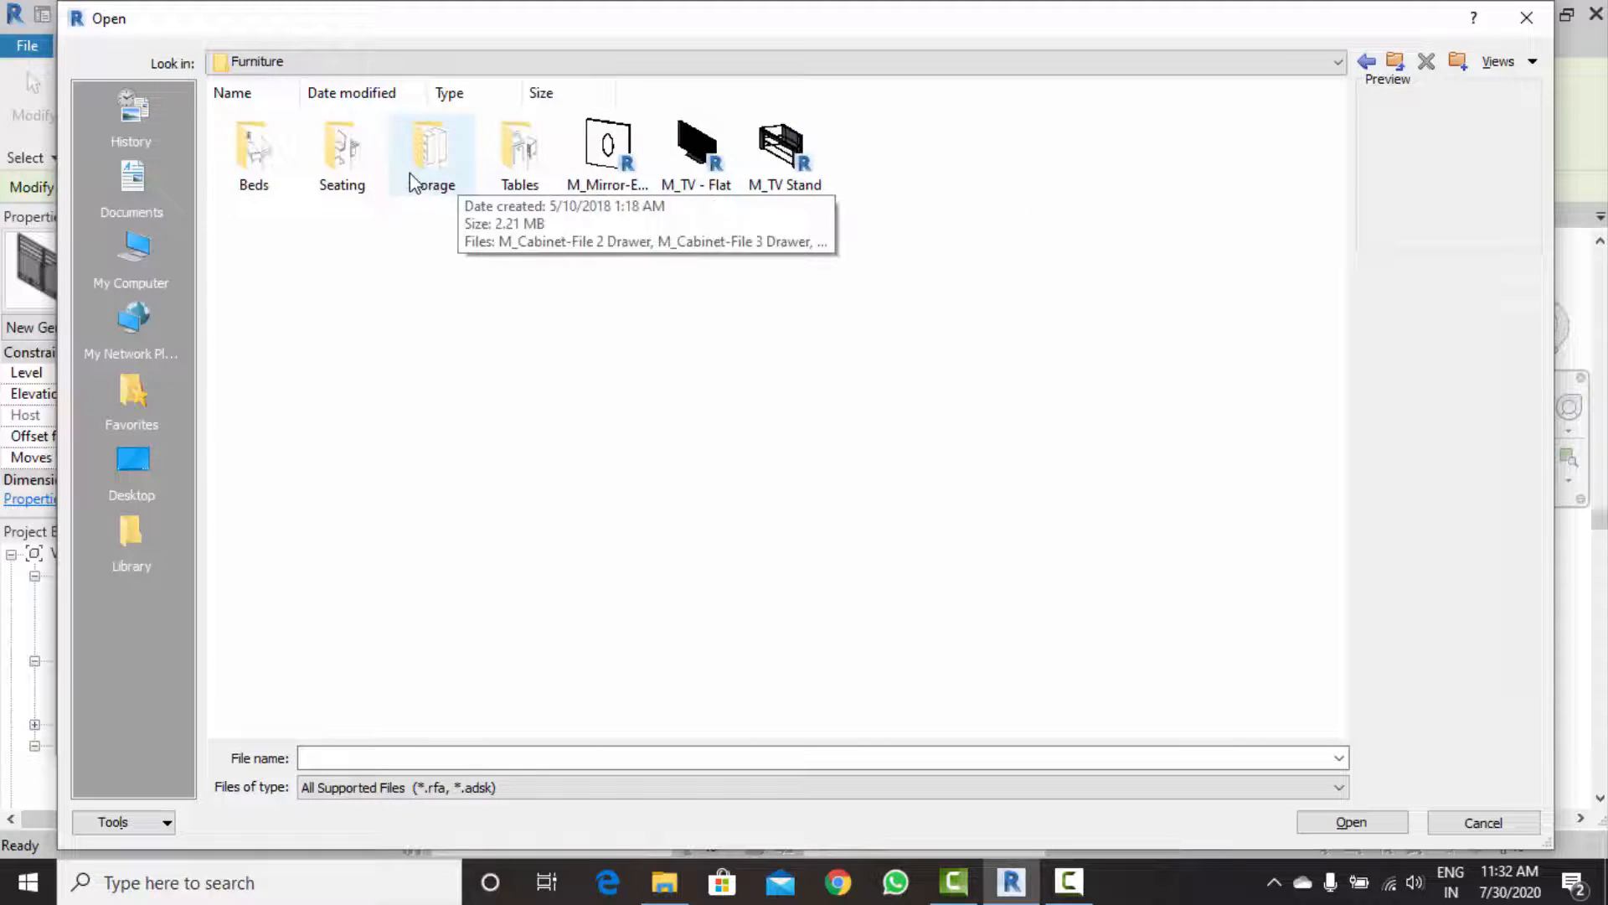
double_click(345, 161)
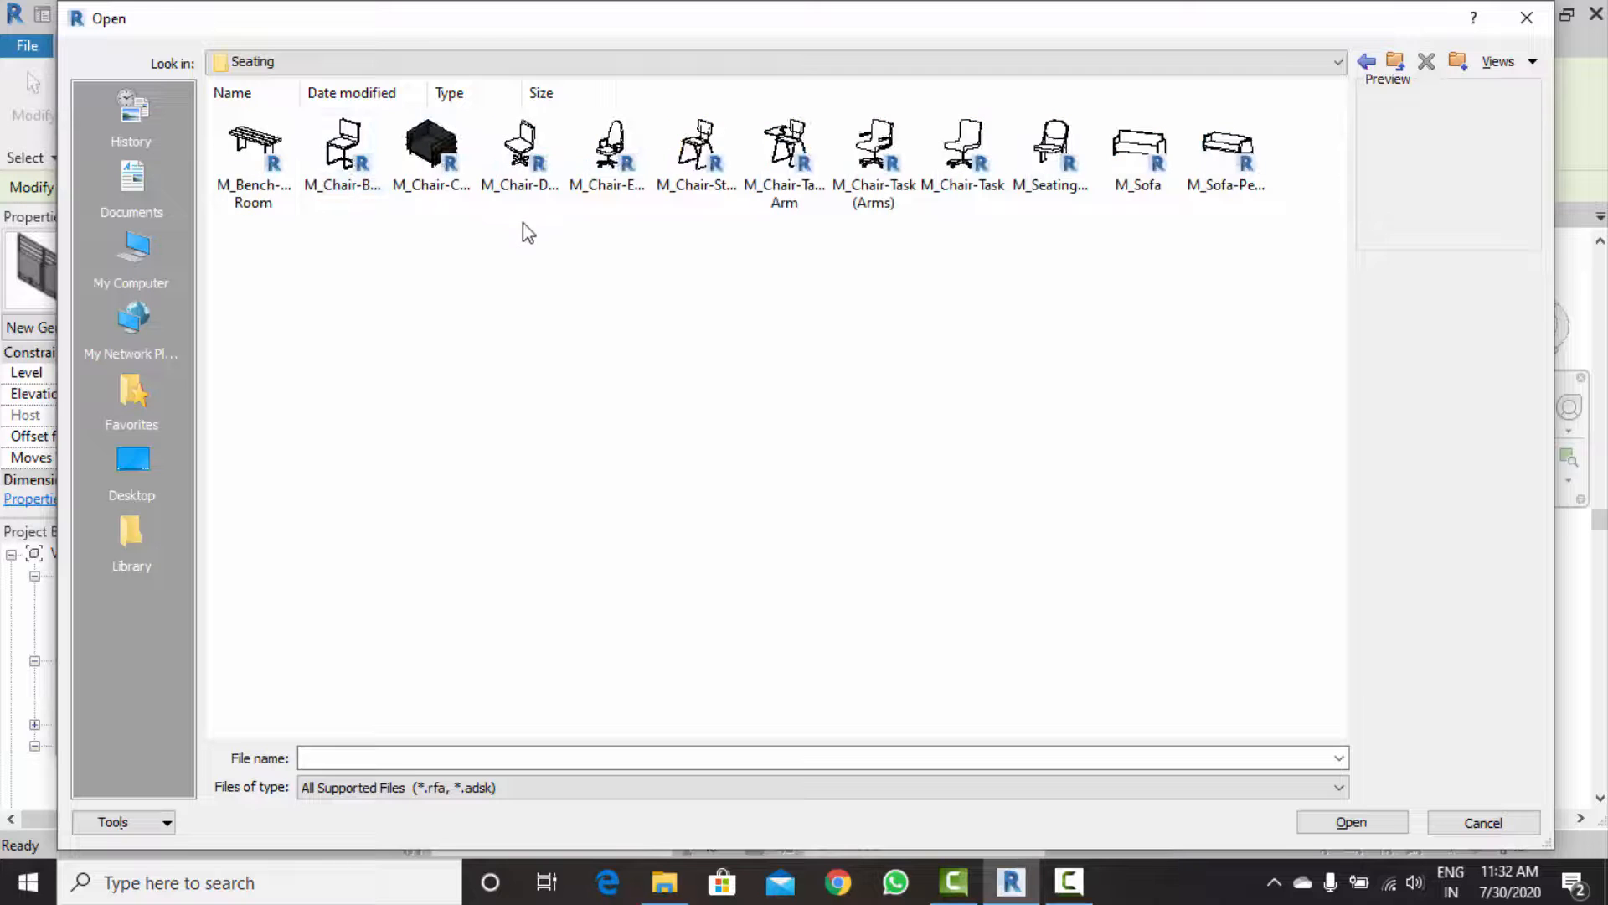
left_click(1138, 150)
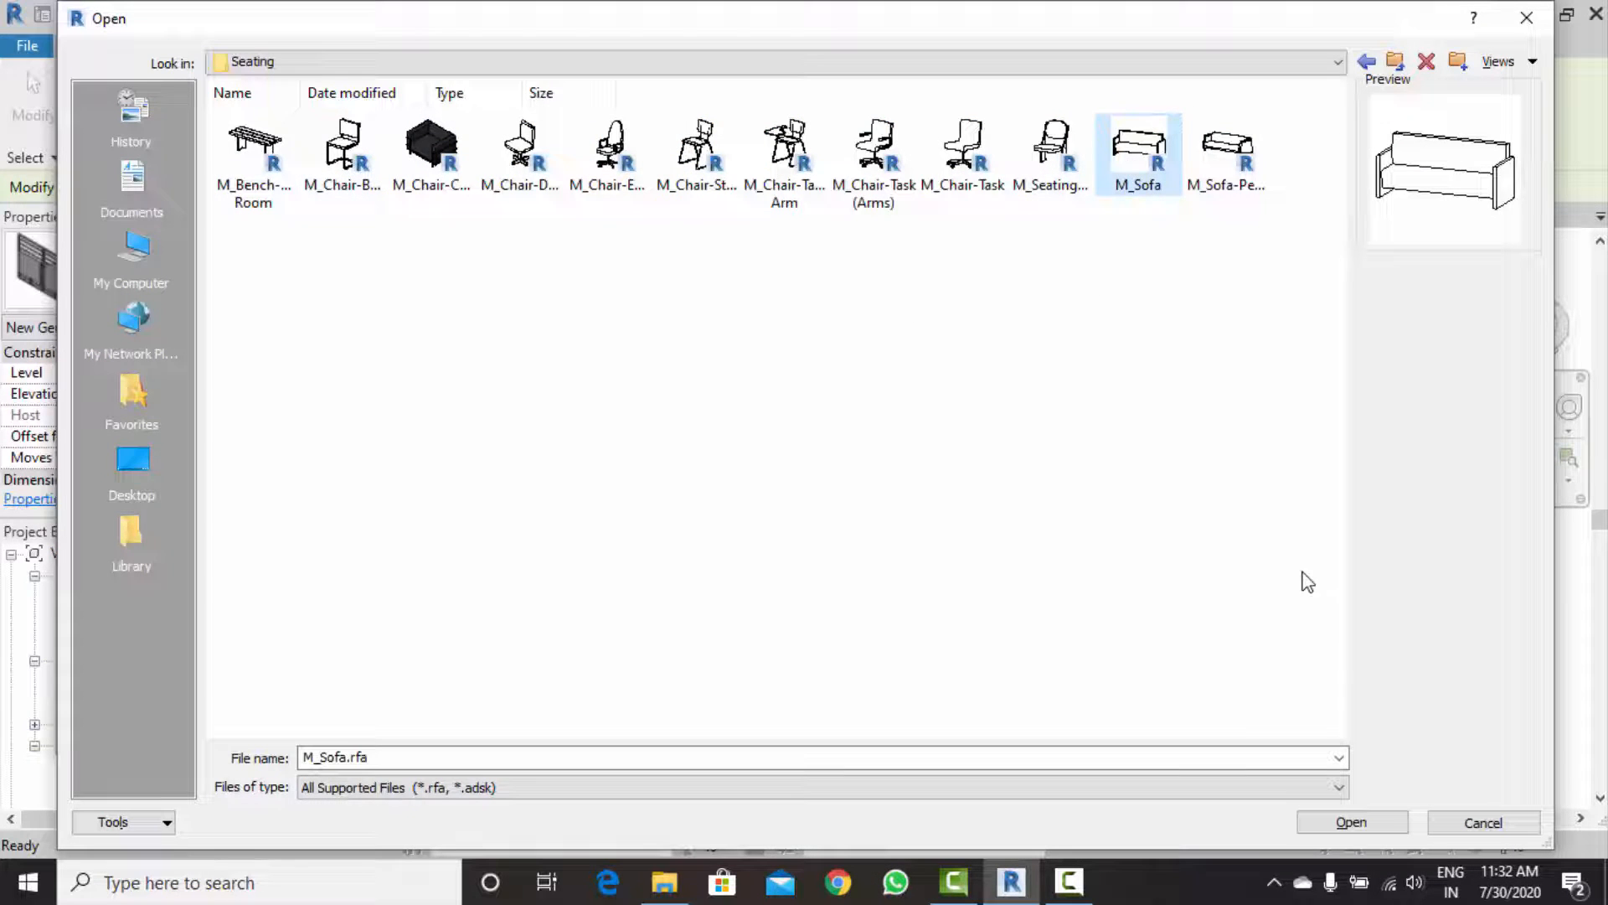
left_click(1349, 824)
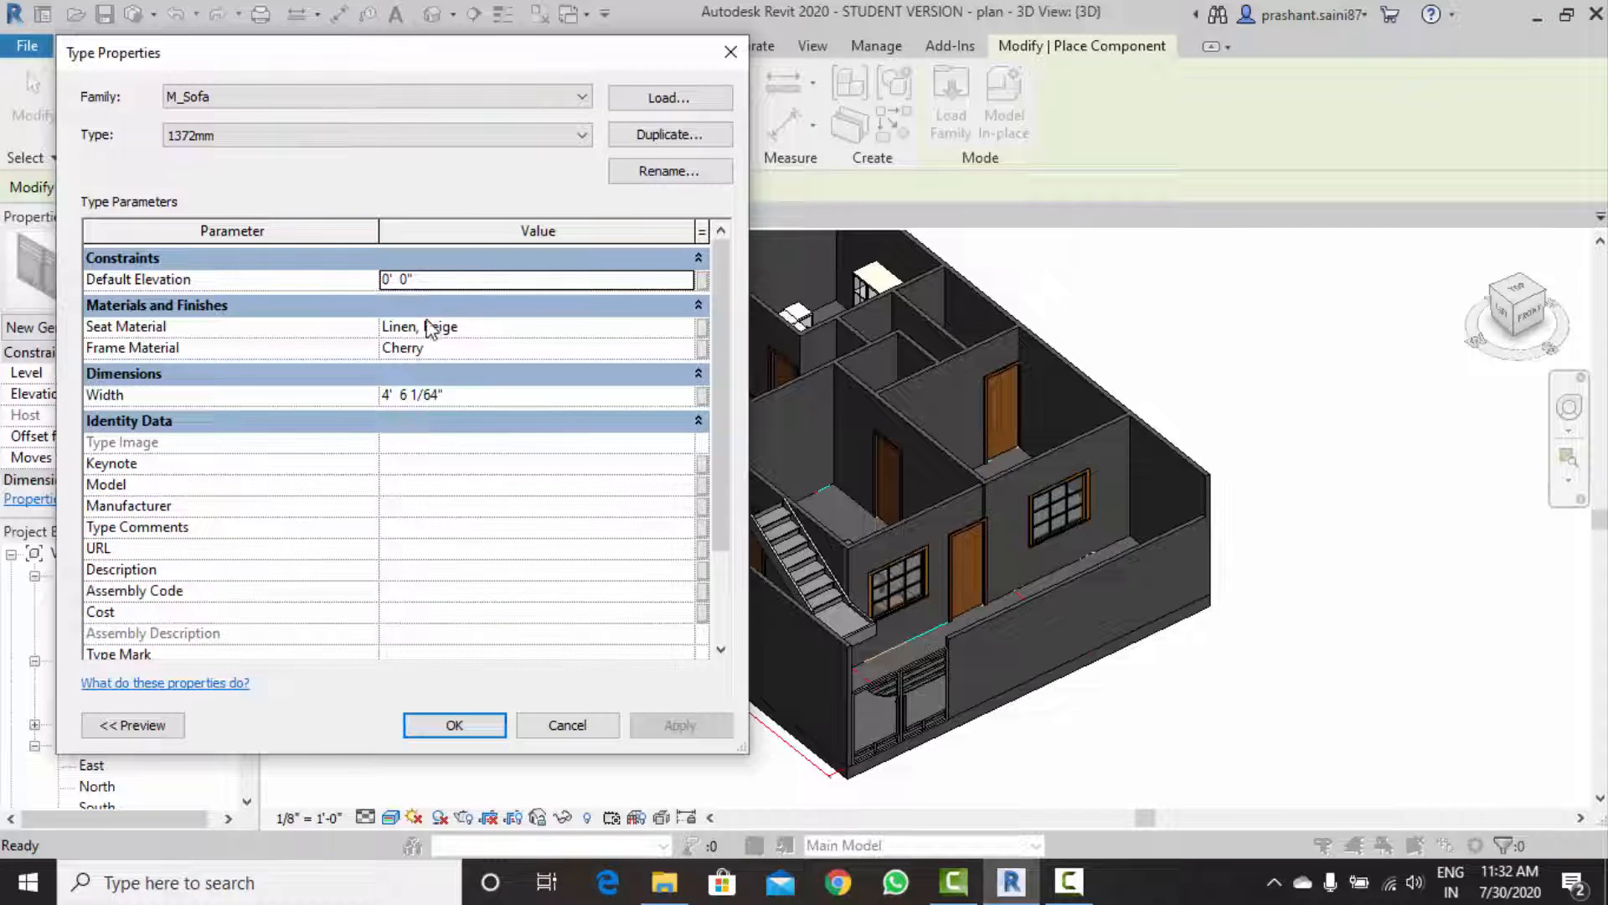
Review the 1372mm sofa type's seat material, frame material, width and default elevation, and accept the type properties.
left_click(502, 335)
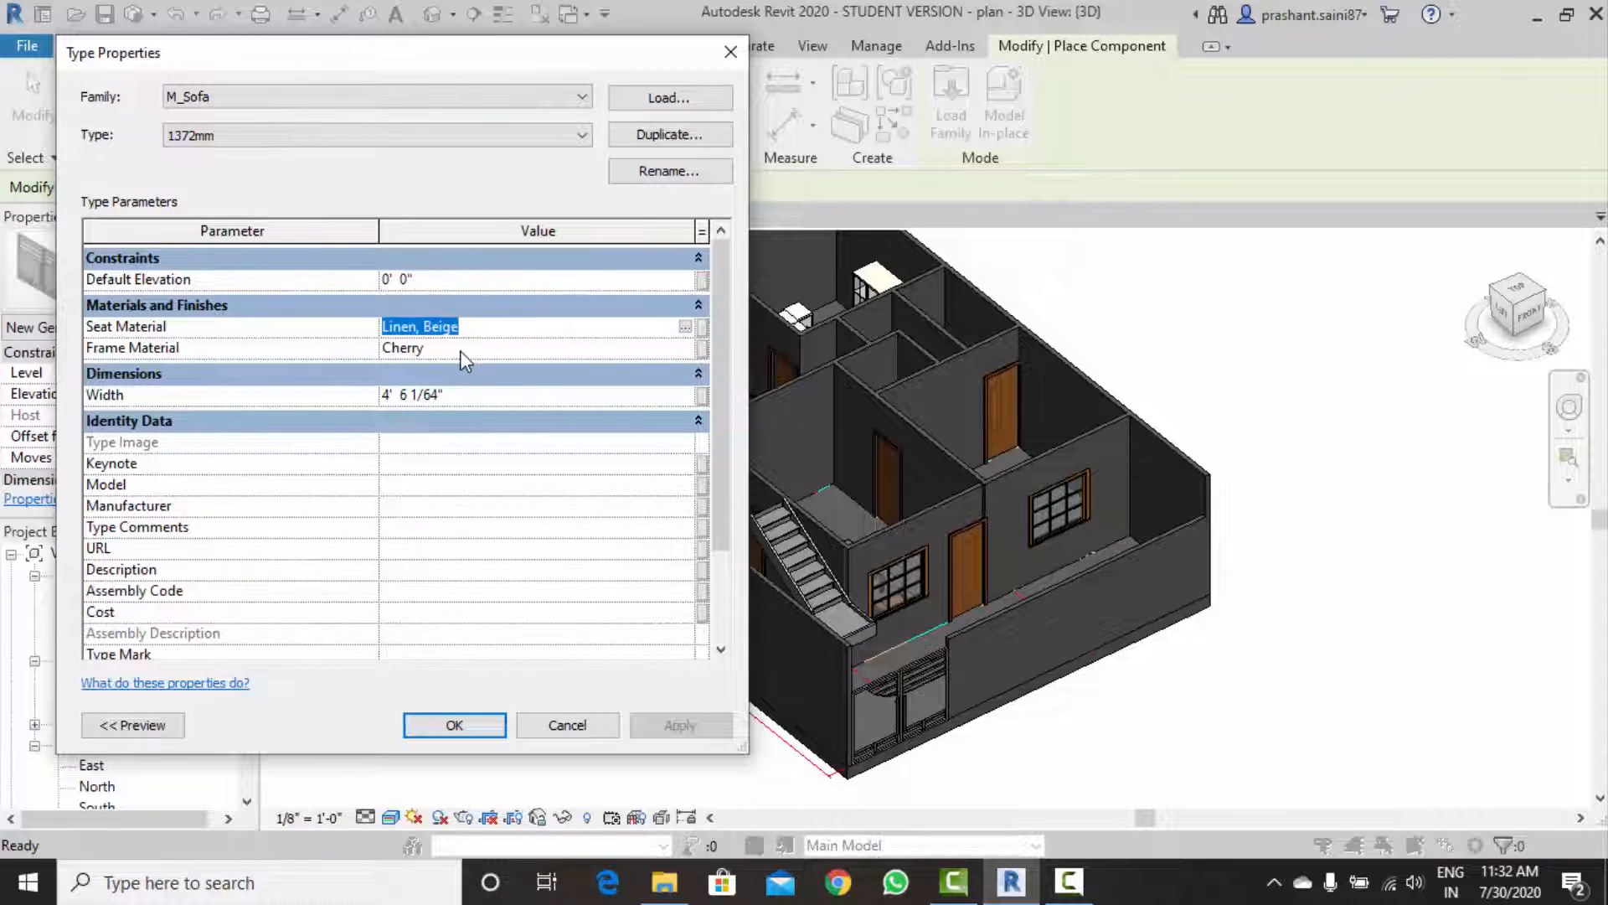
left_click(460, 351)
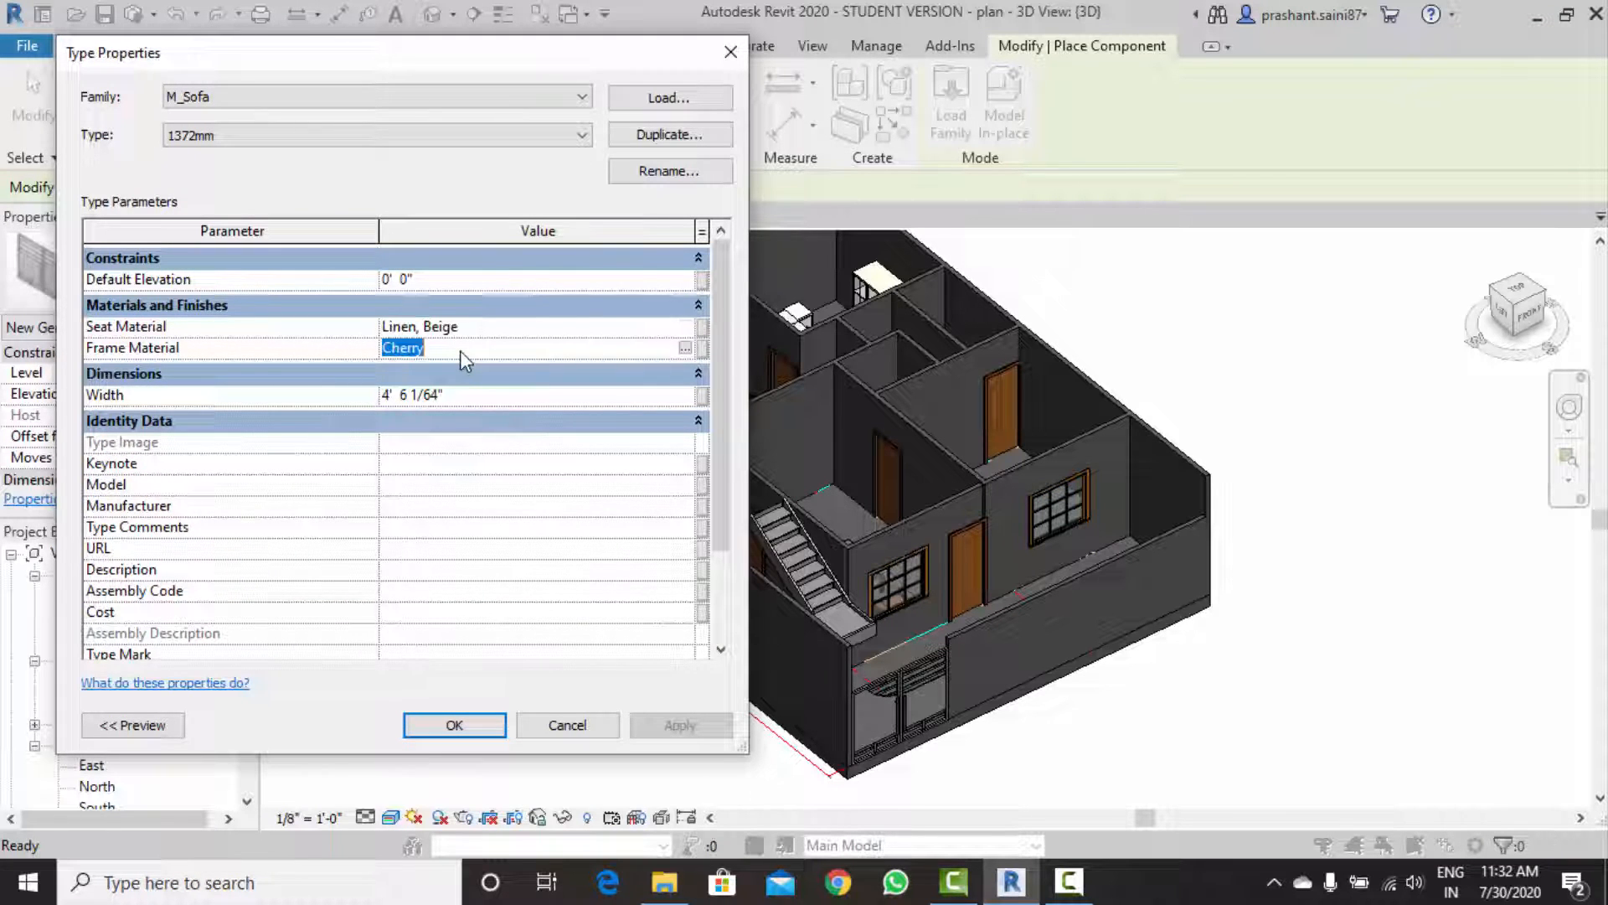
left_click(480, 401)
left_click(483, 279)
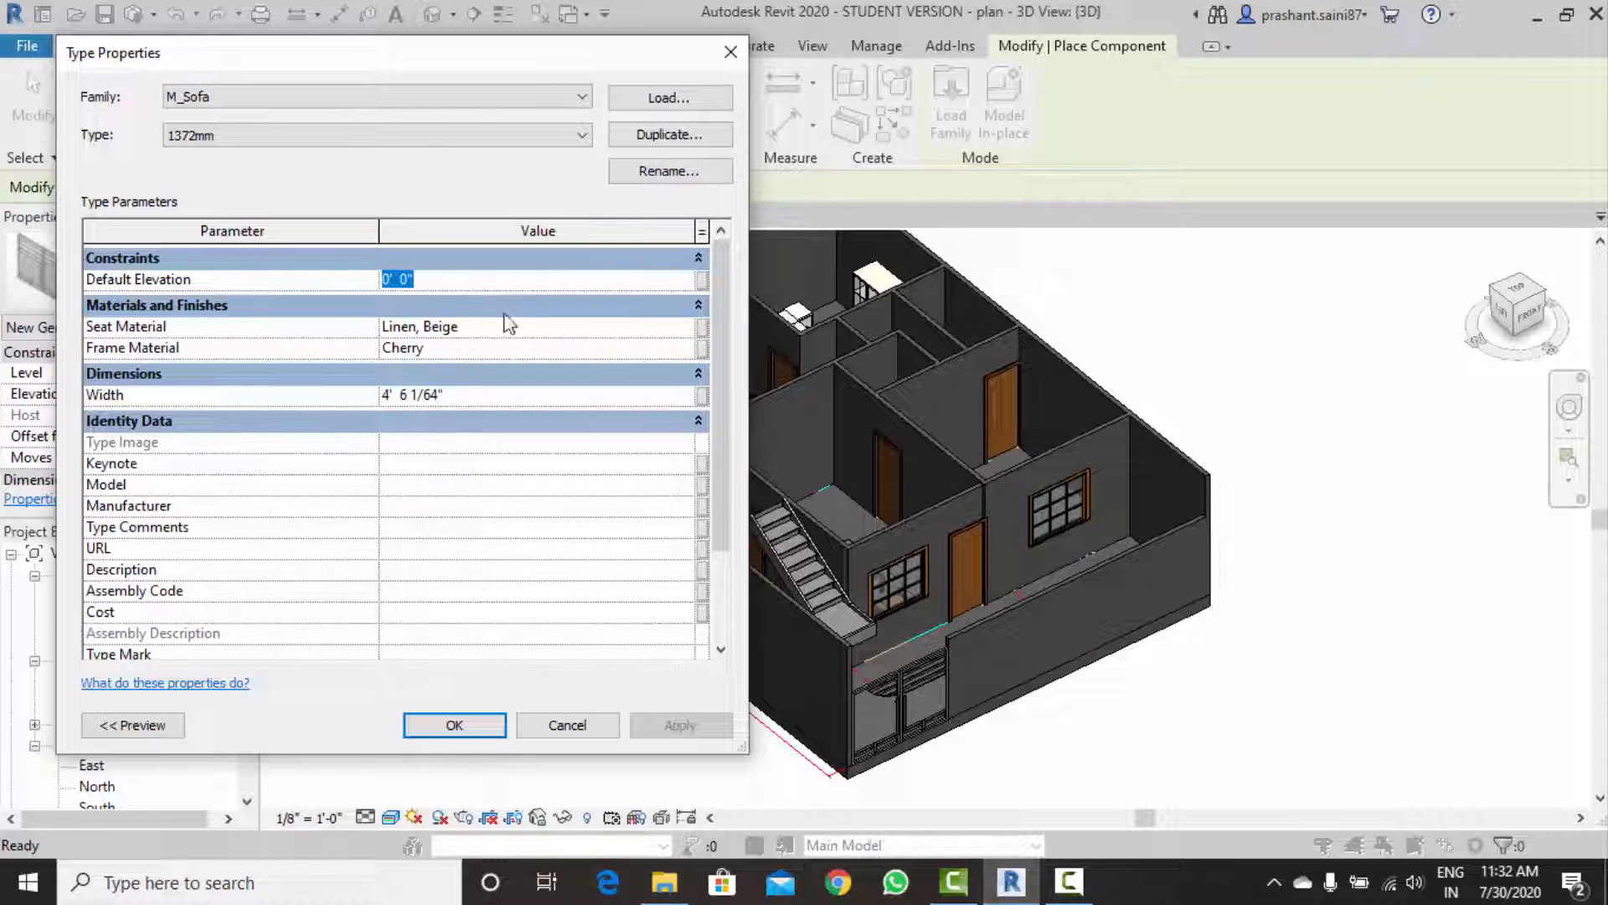
left_click(453, 724)
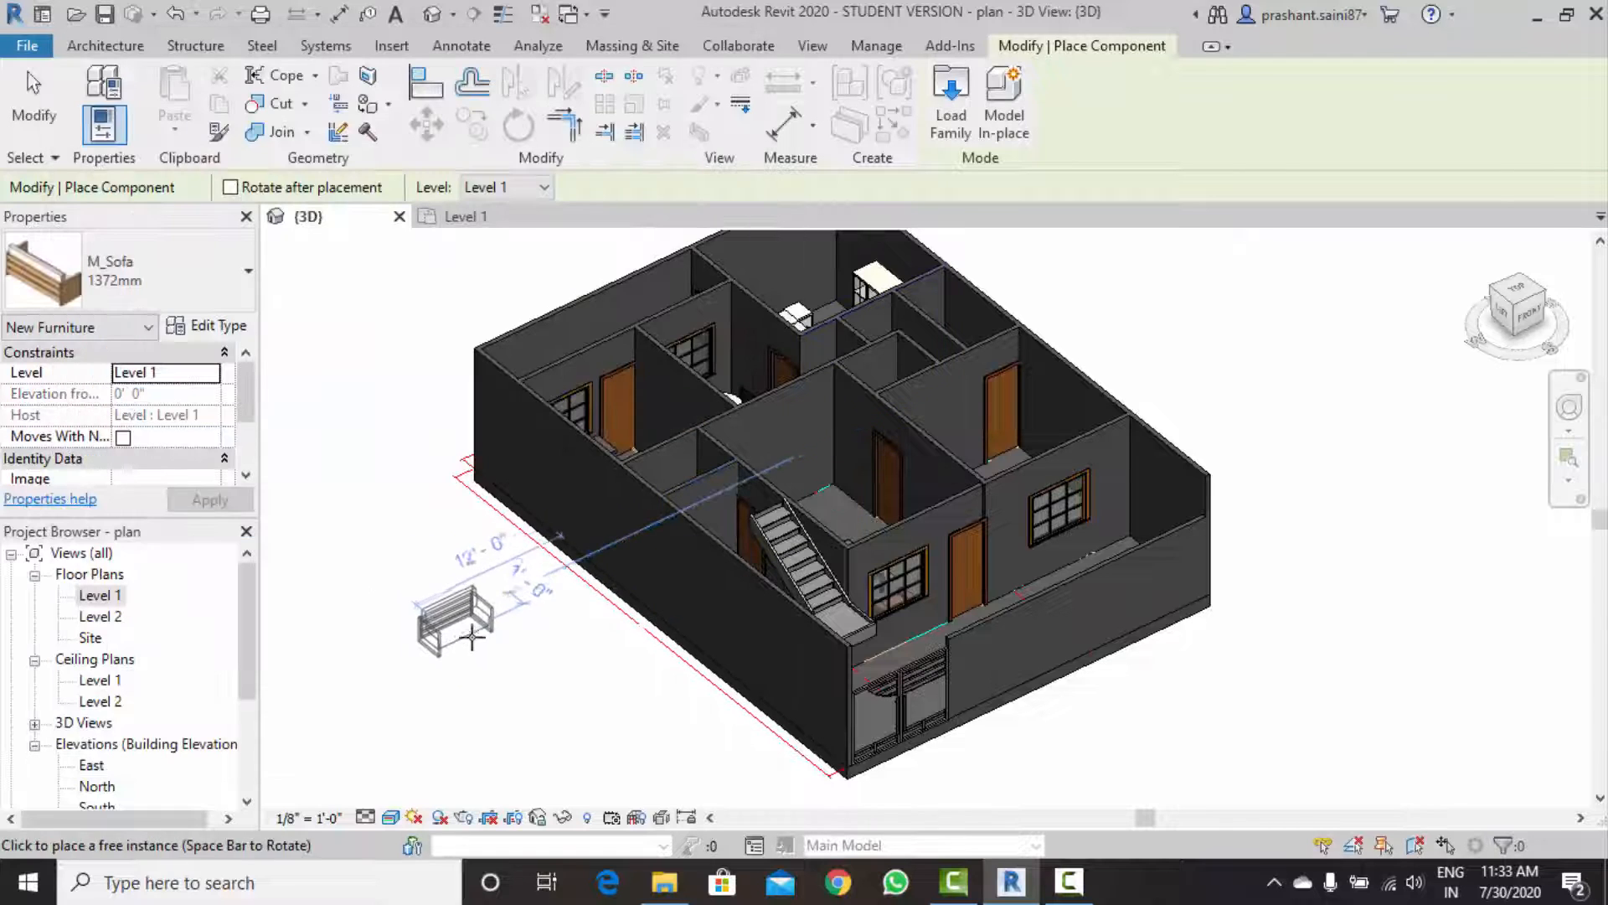
Place the 1372mm M_Sofa against the back wall of the room beside the staircase and end component placement.
middle_click_drag(465, 641, 552, 543)
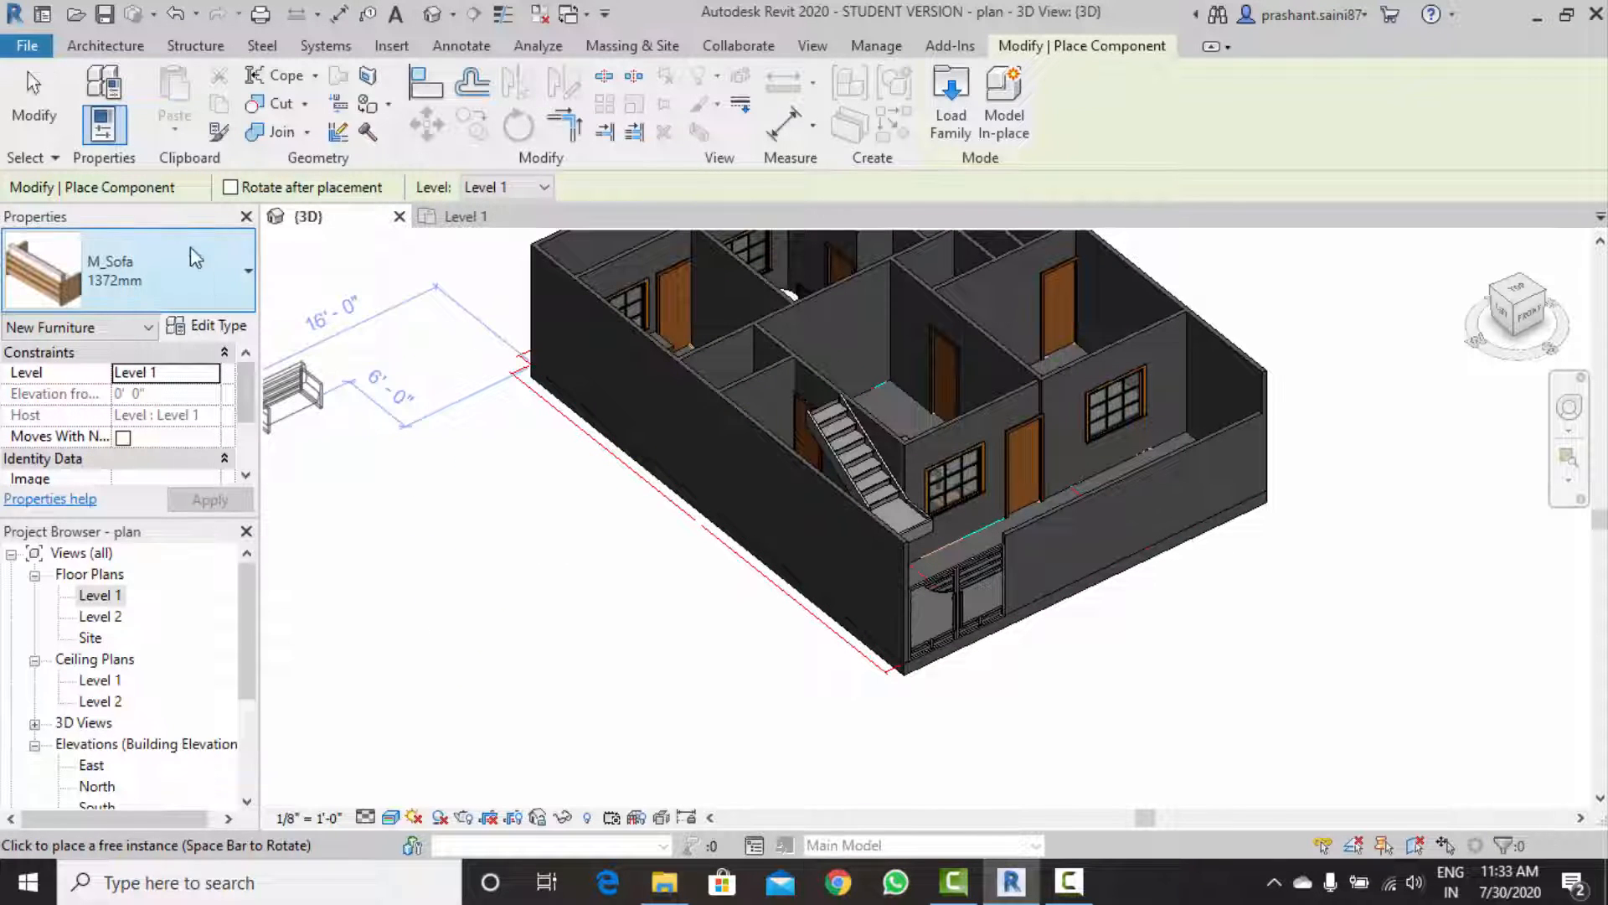
scroll(1089, 558, "up", 4)
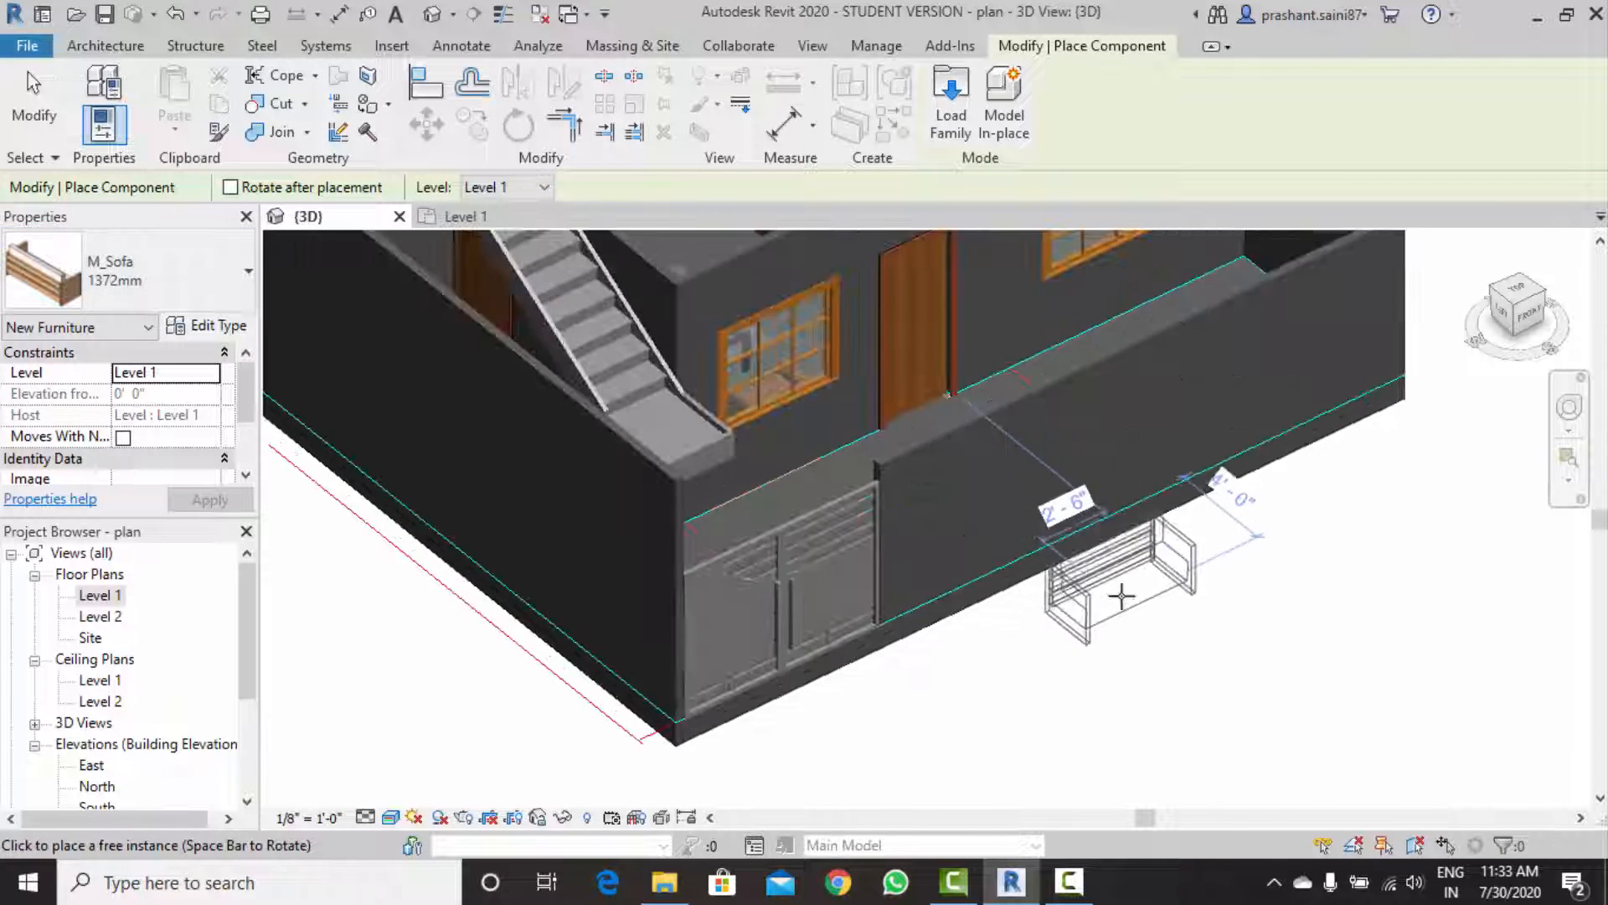
scroll(1089, 558, "down", 5)
middle_click_drag(1066, 575, 1051, 695, "shift")
scroll(850, 574, "up", 4)
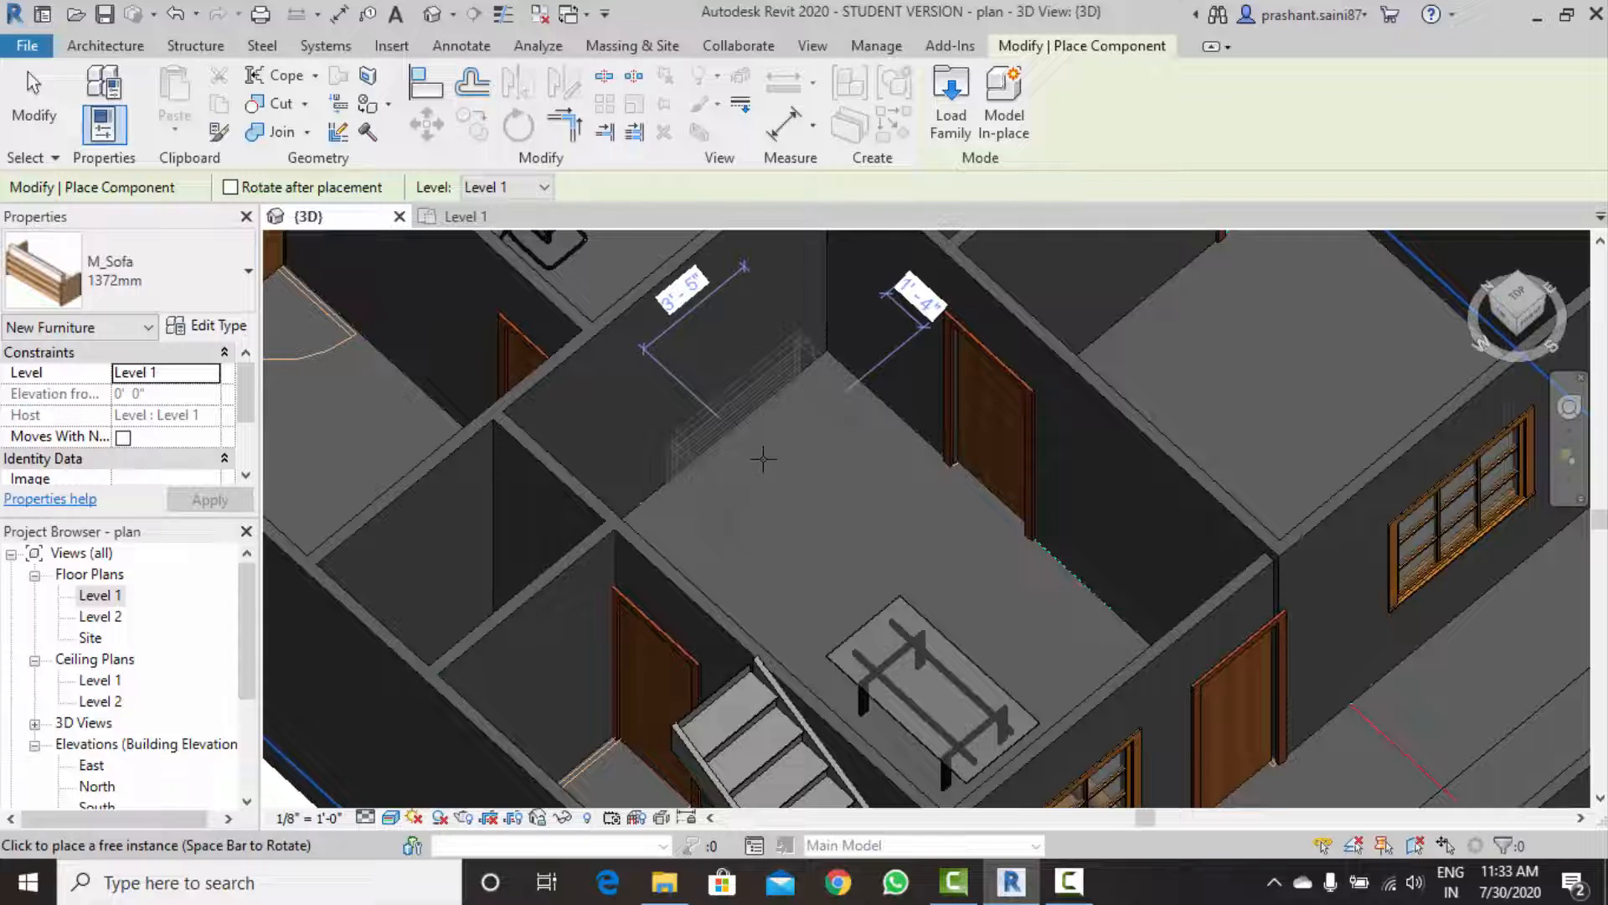
left_click(883, 537)
key("Escape")
key("Escape")
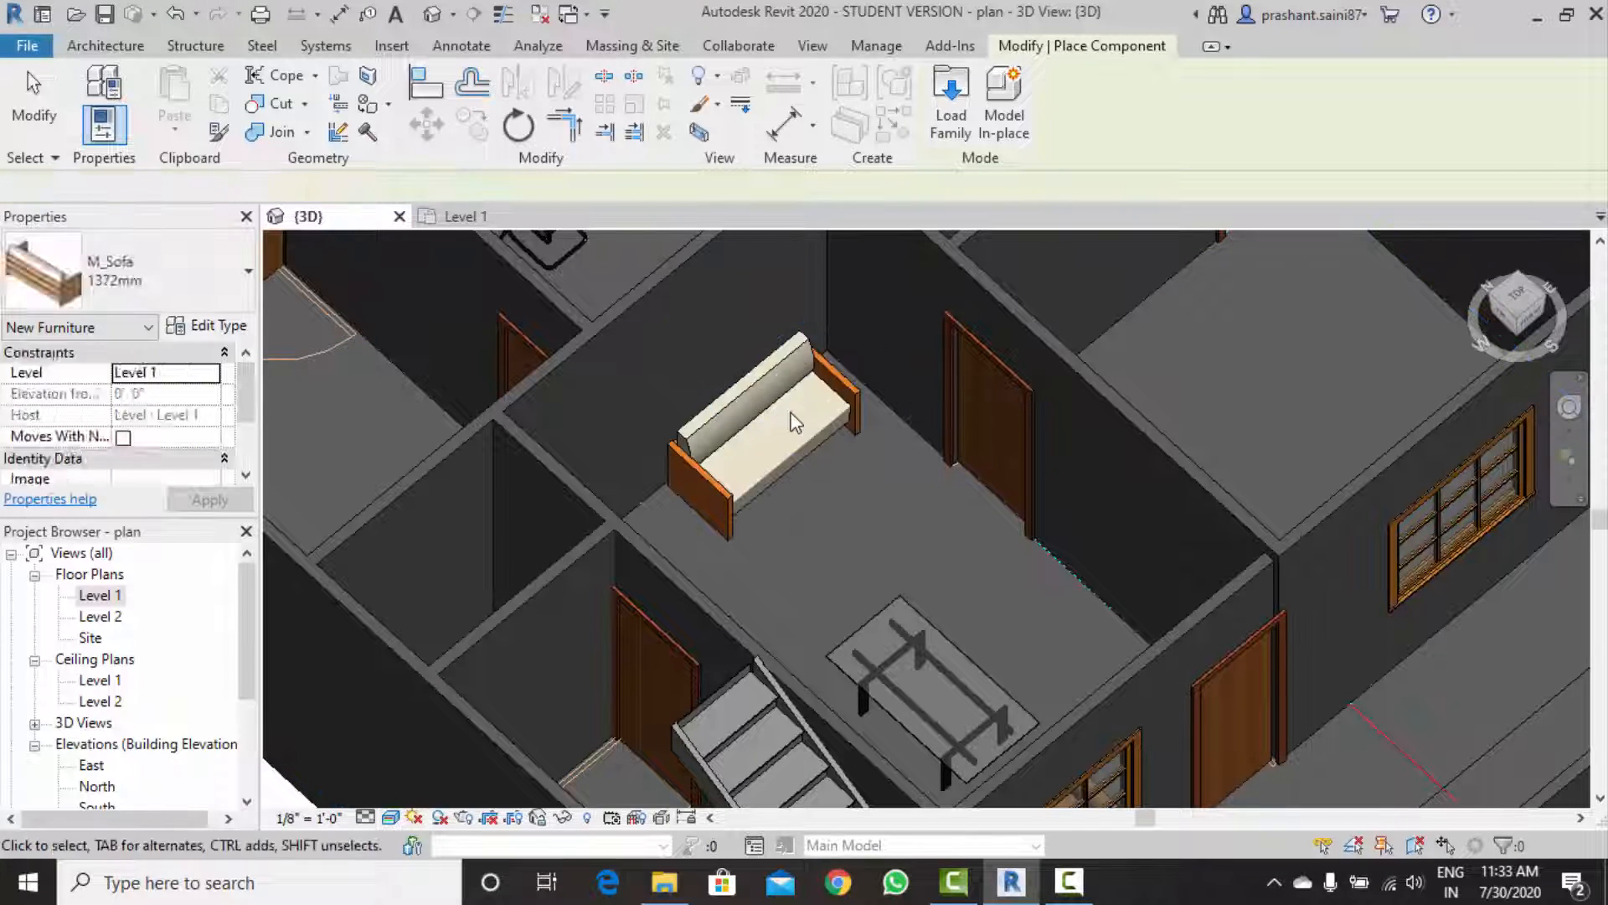
Rotate the placed sofa through a full turn in 90-degree steps, back to its original orientation, and deselect it.
scroll(808, 461, "down", 5)
middle_click_drag(879, 532, 784, 437, "shift")
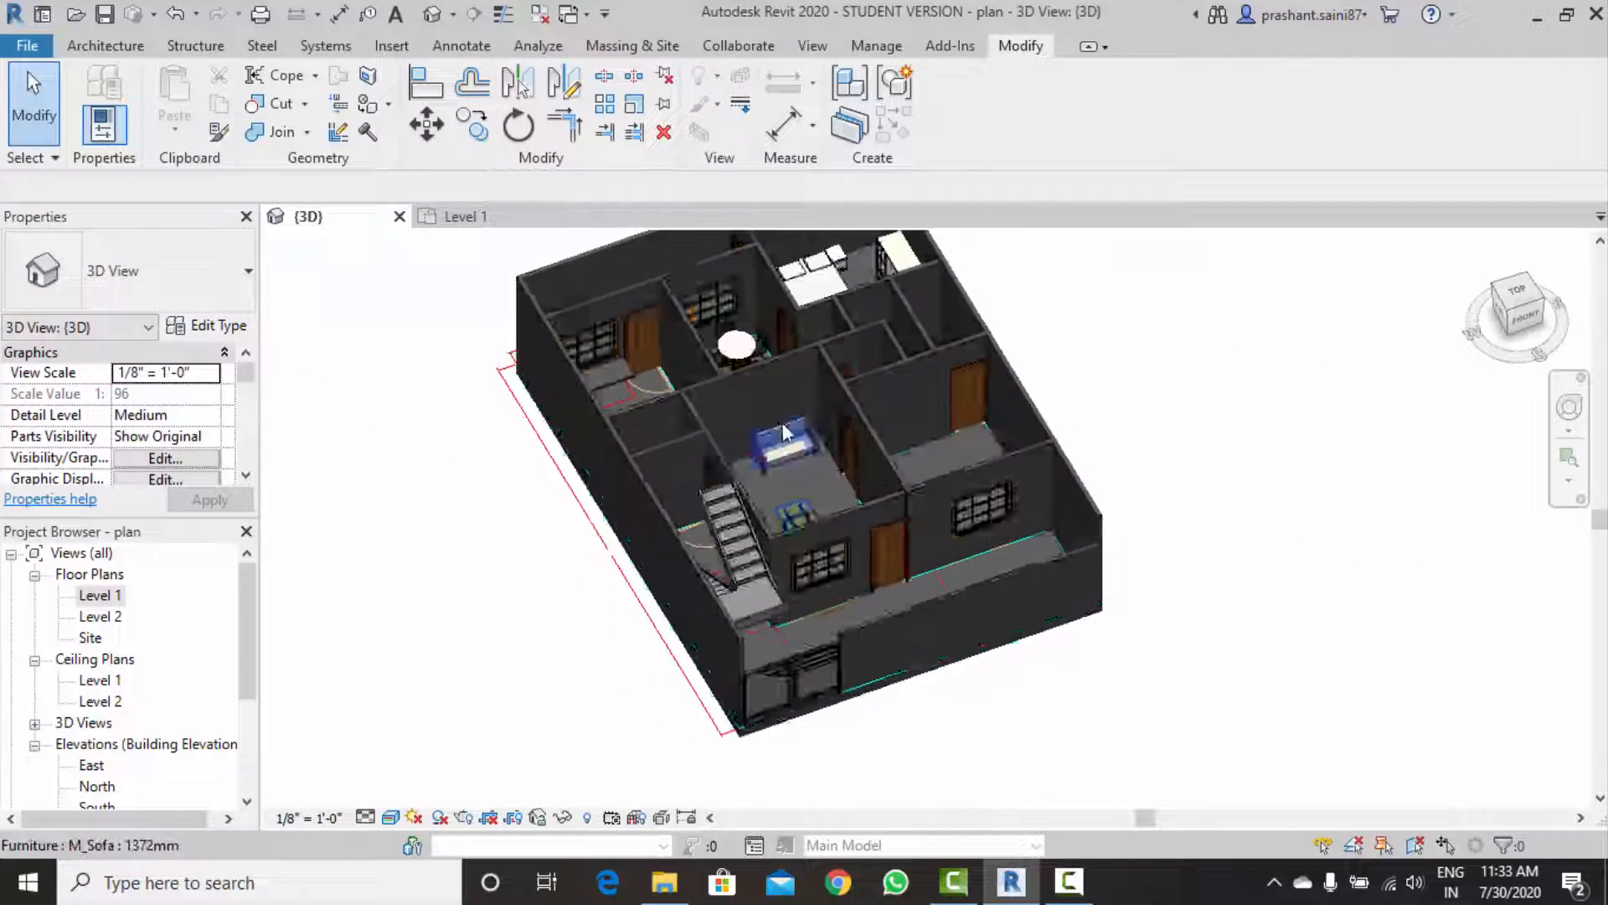
scroll(784, 436, "up", 5)
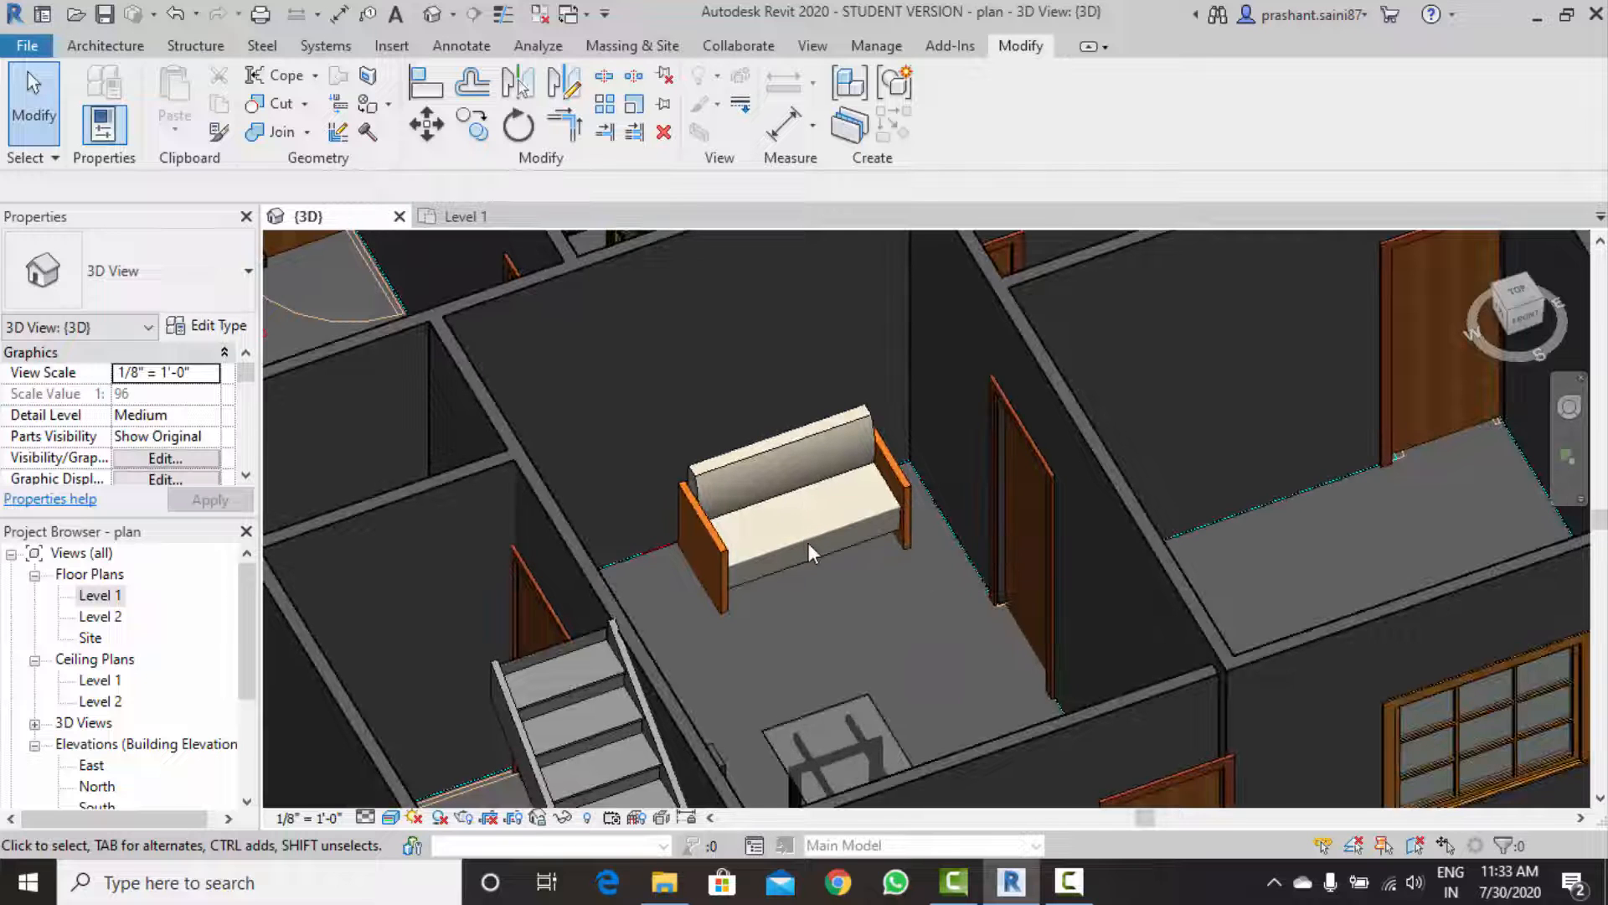
left_click(862, 552)
middle_click_drag(886, 600, 842, 619)
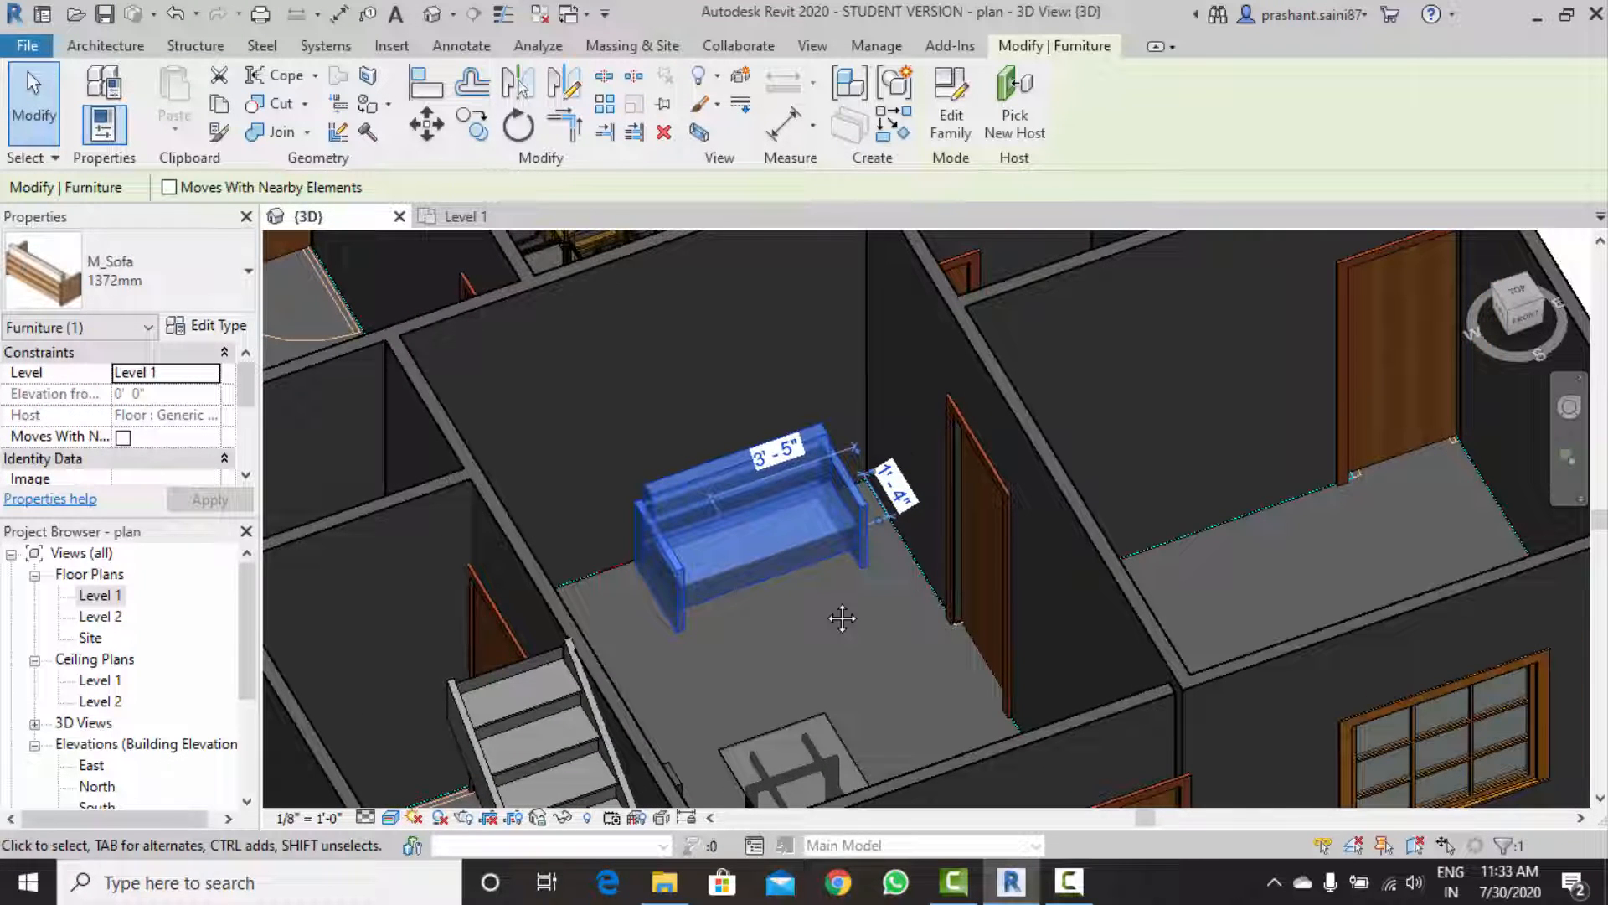
key("space")
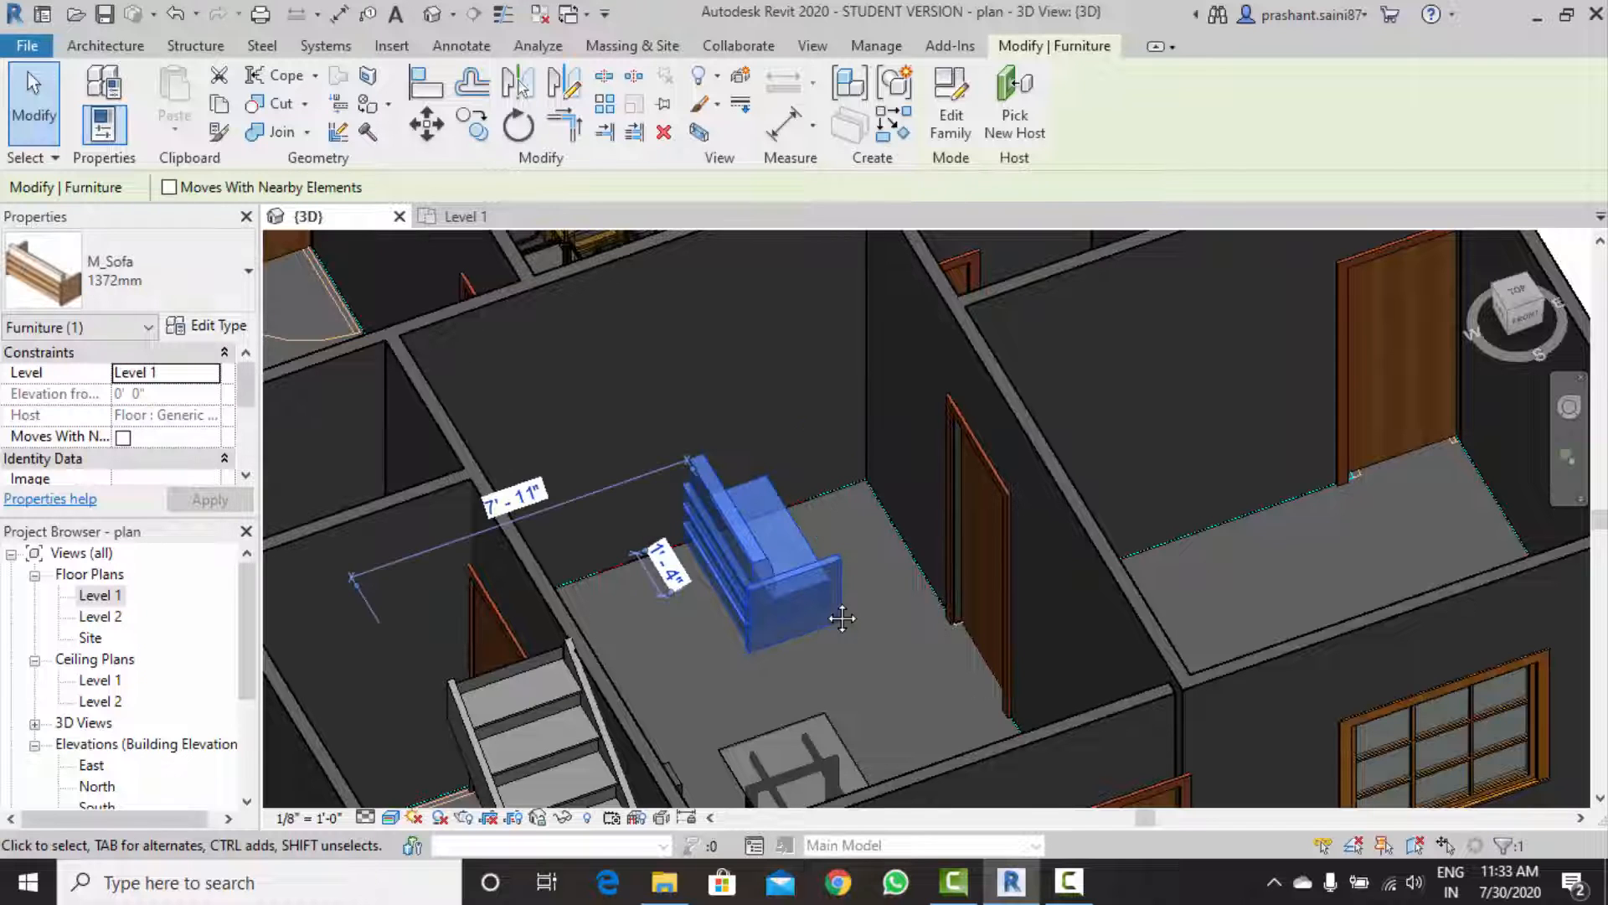
key("space")
key("space")
key("space")
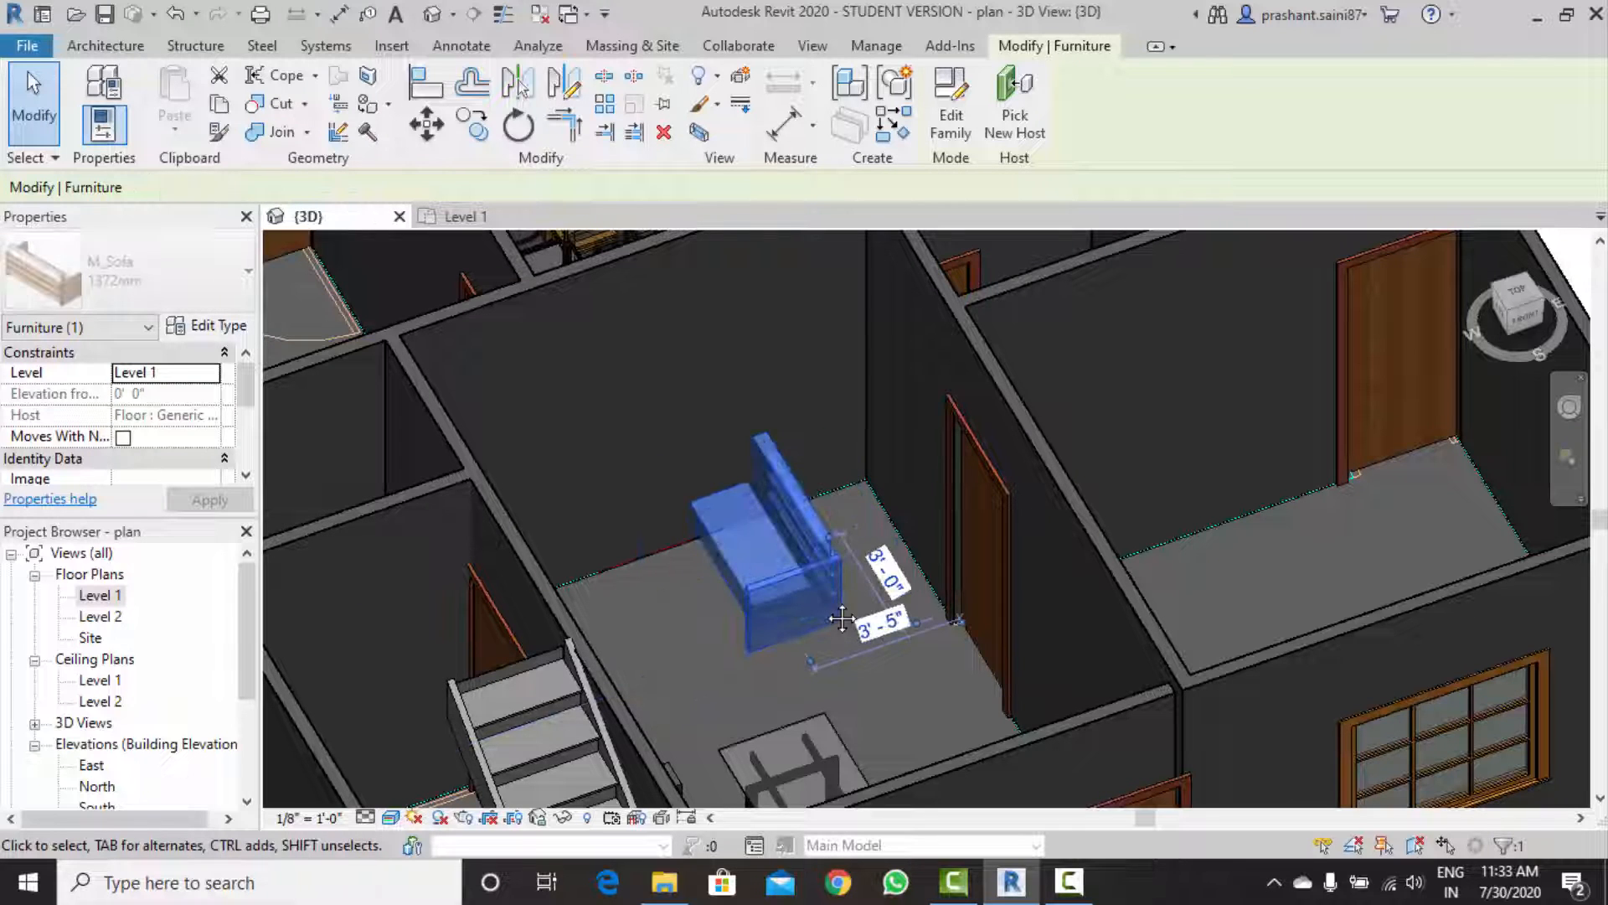
scroll(754, 486, "down", 5)
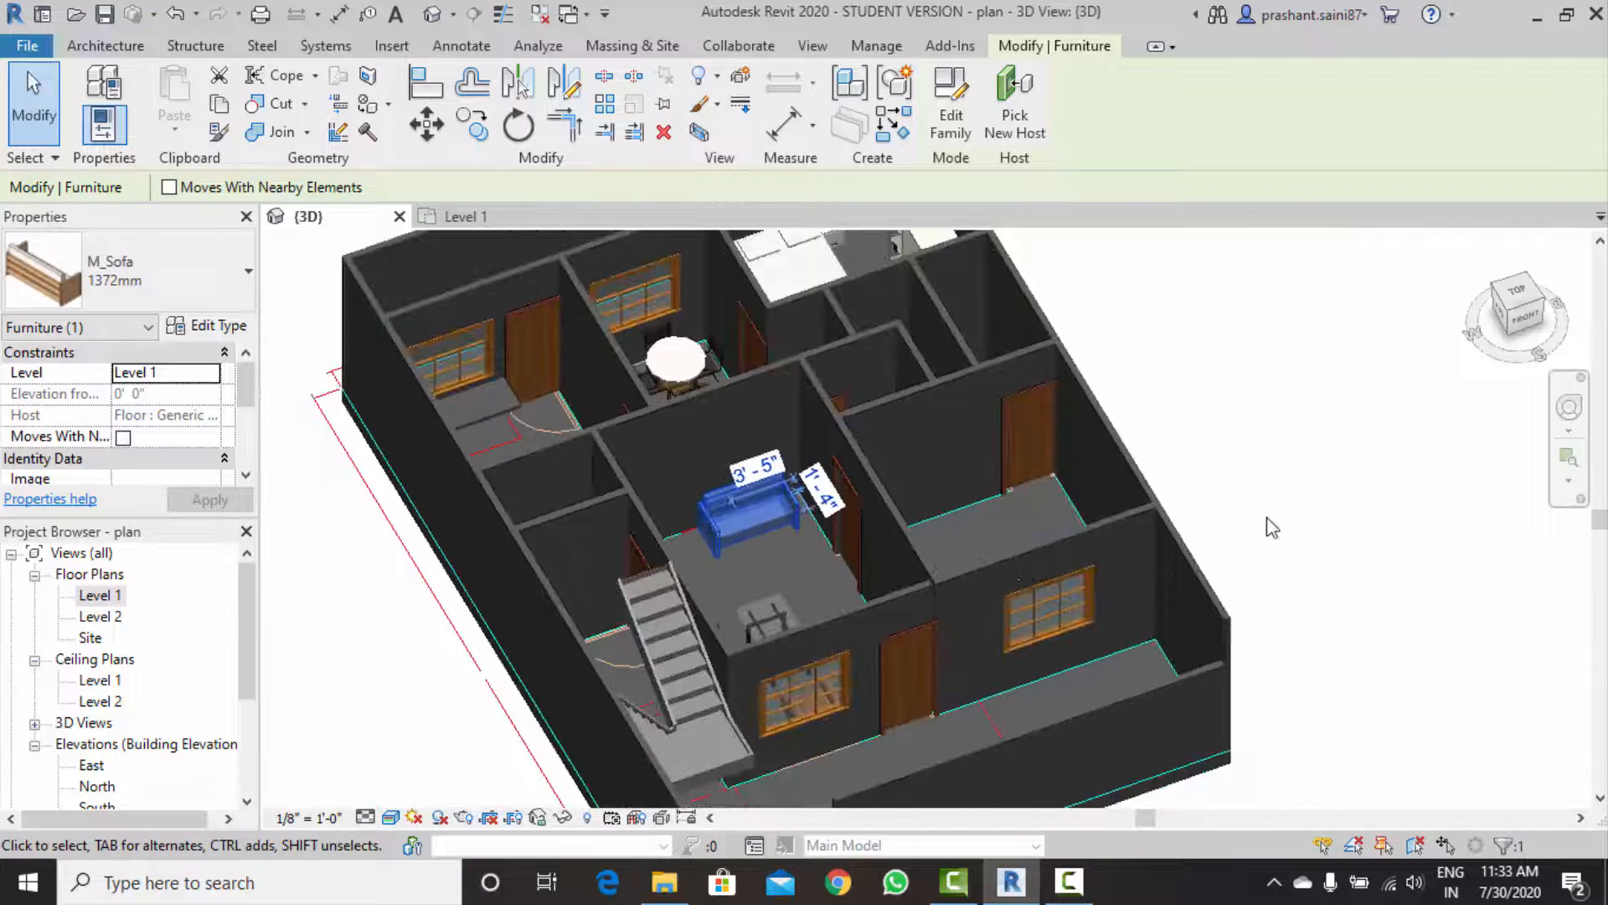
left_click(1265, 525)
scroll(953, 434, "down", 2)
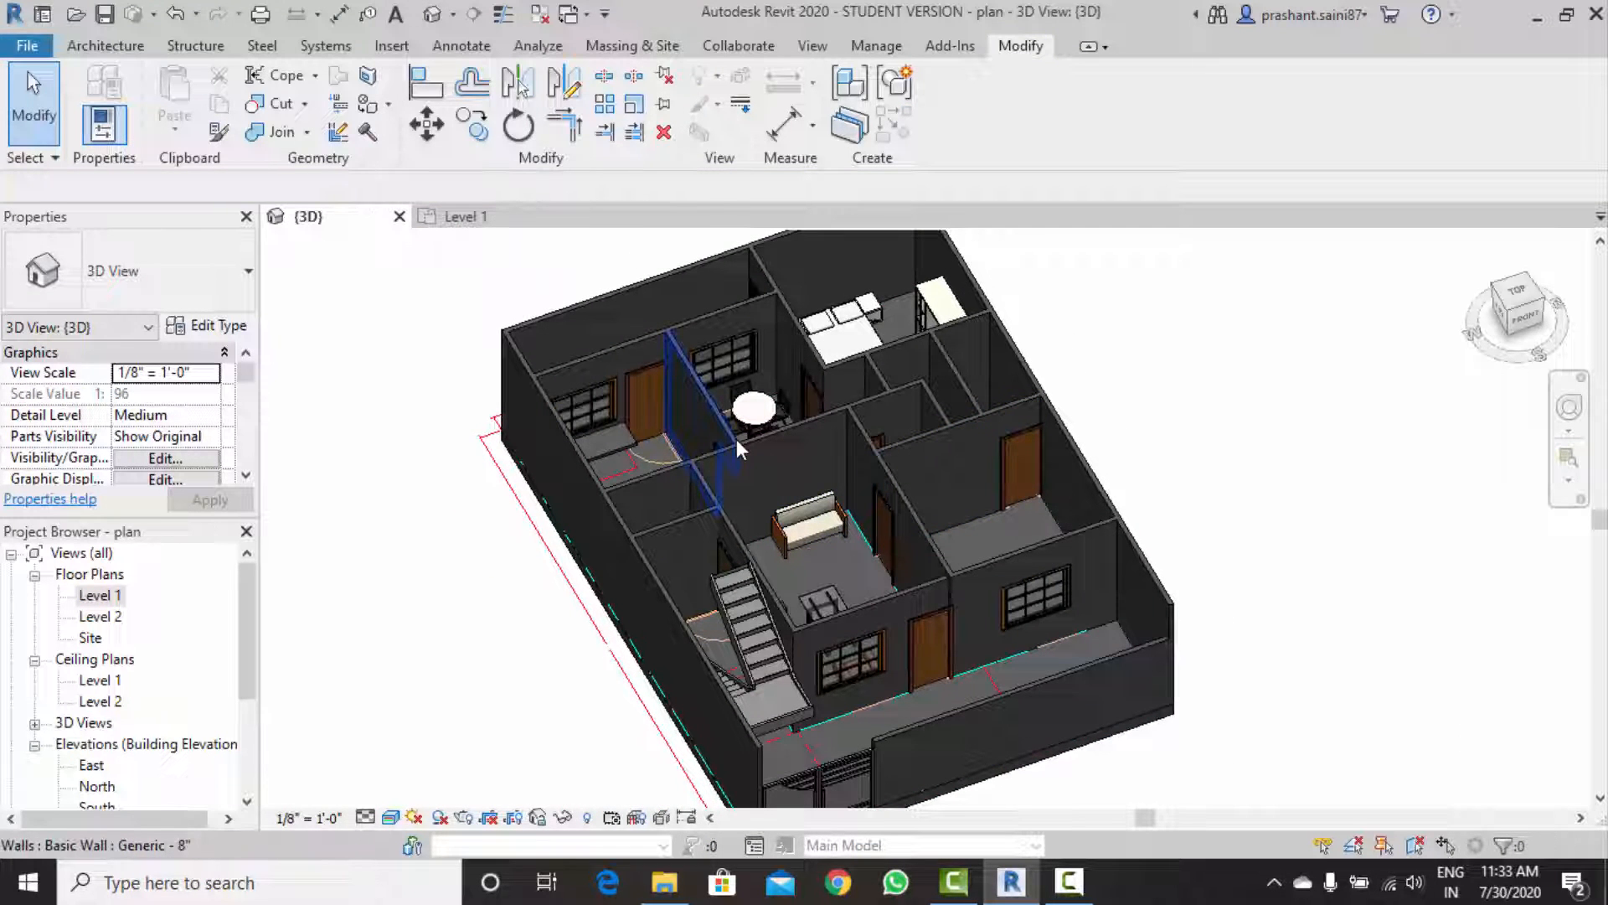
scroll(840, 487, "down", 1)
middle_click_drag(839, 488, 811, 510)
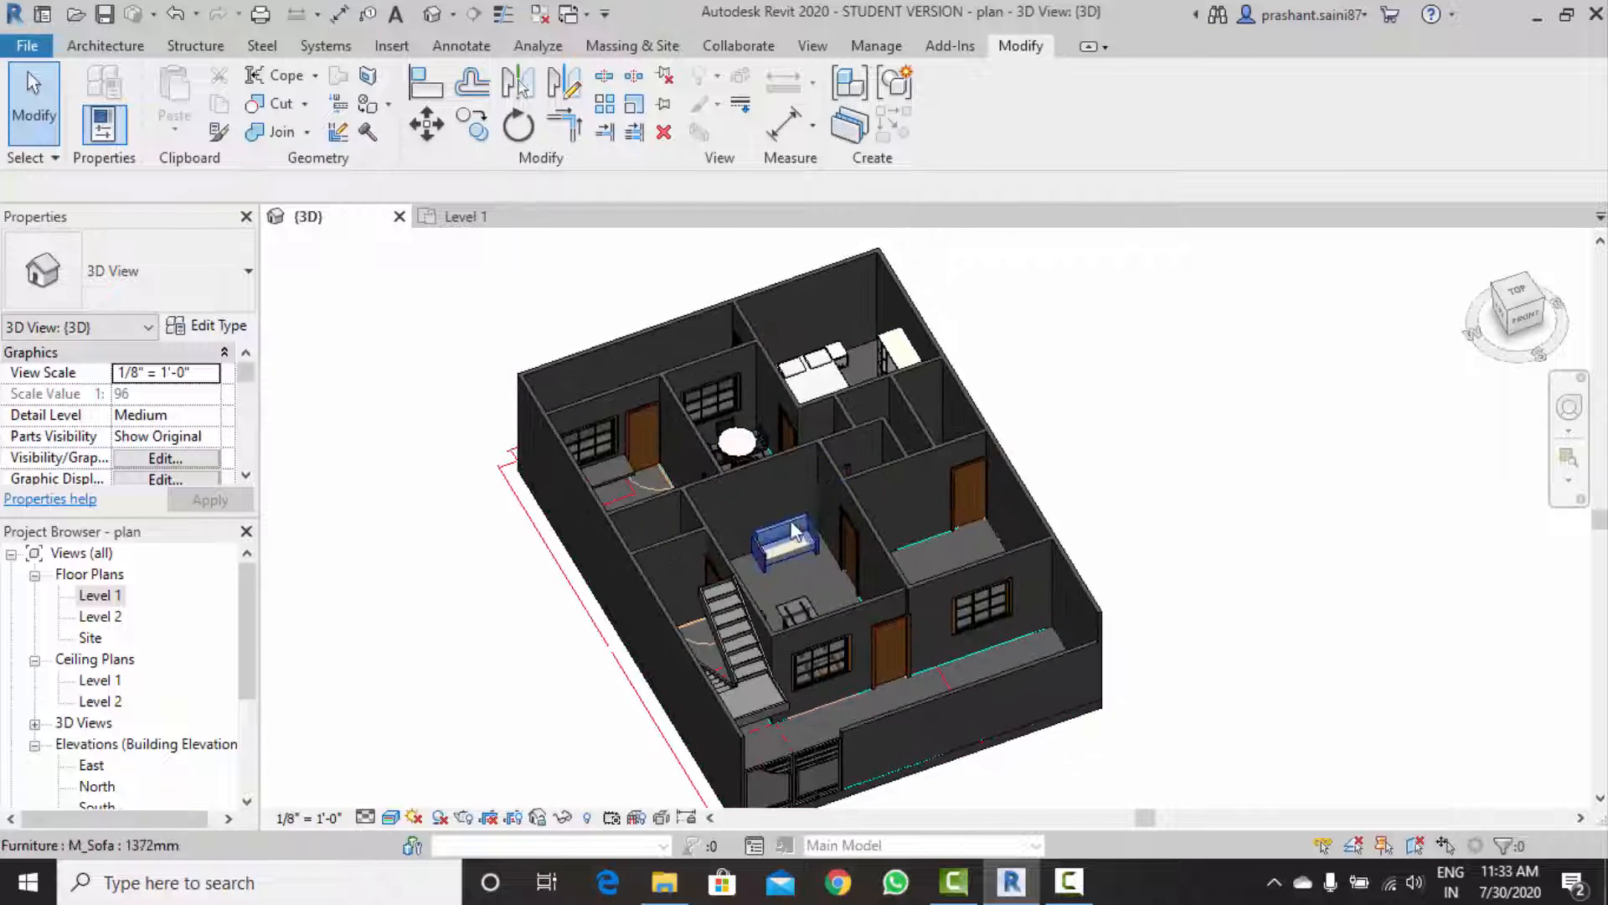
left_click(106, 46)
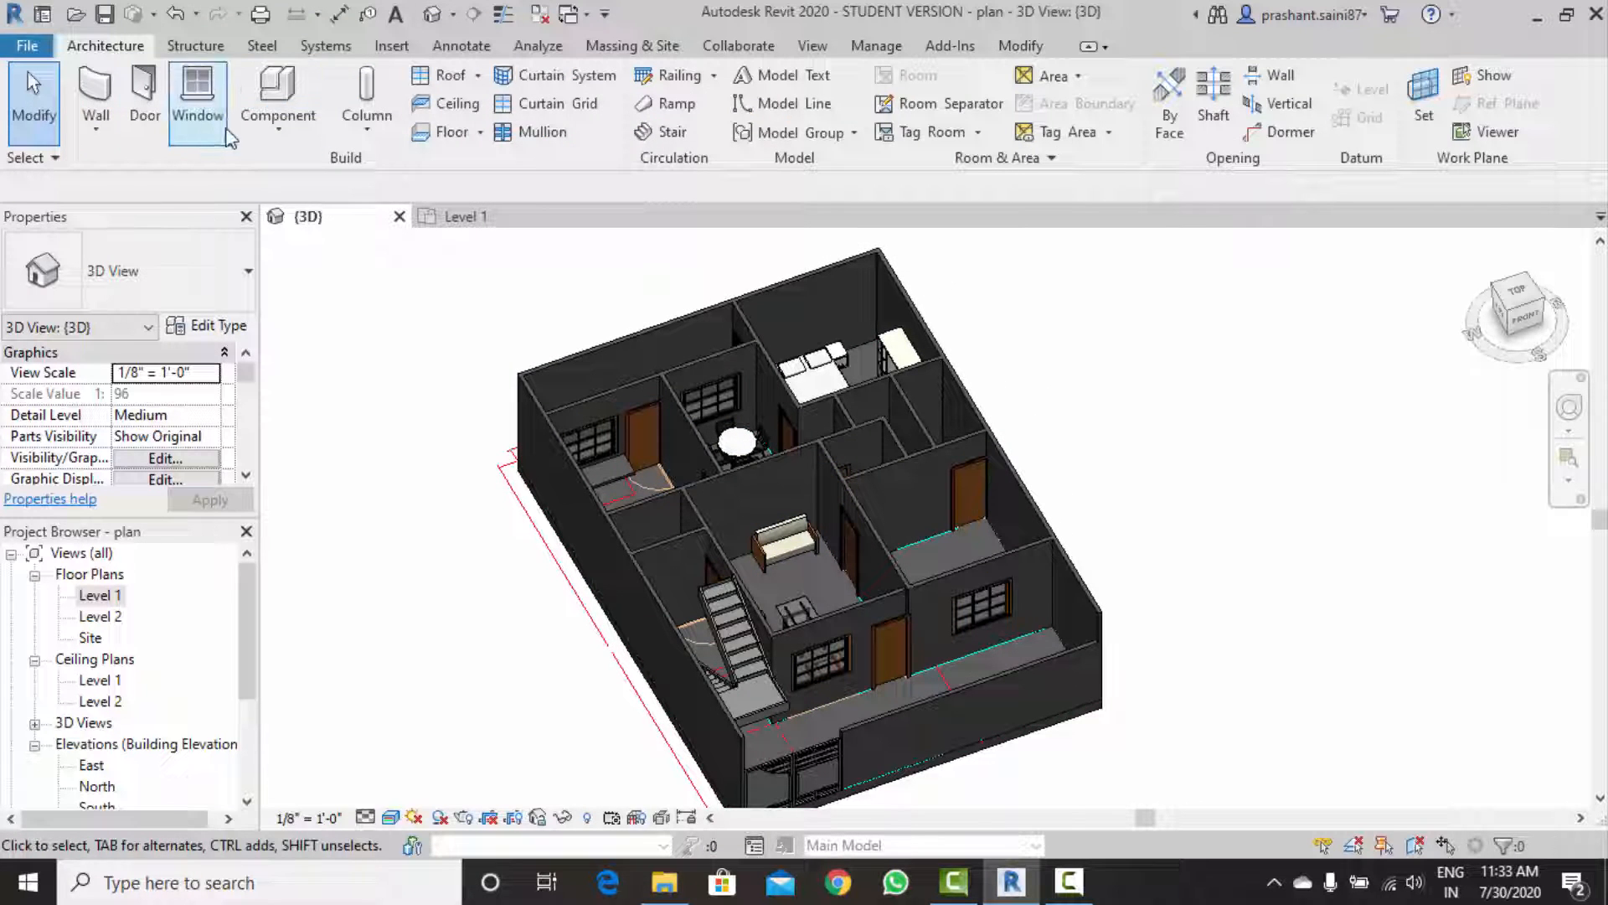
left_click(280, 104)
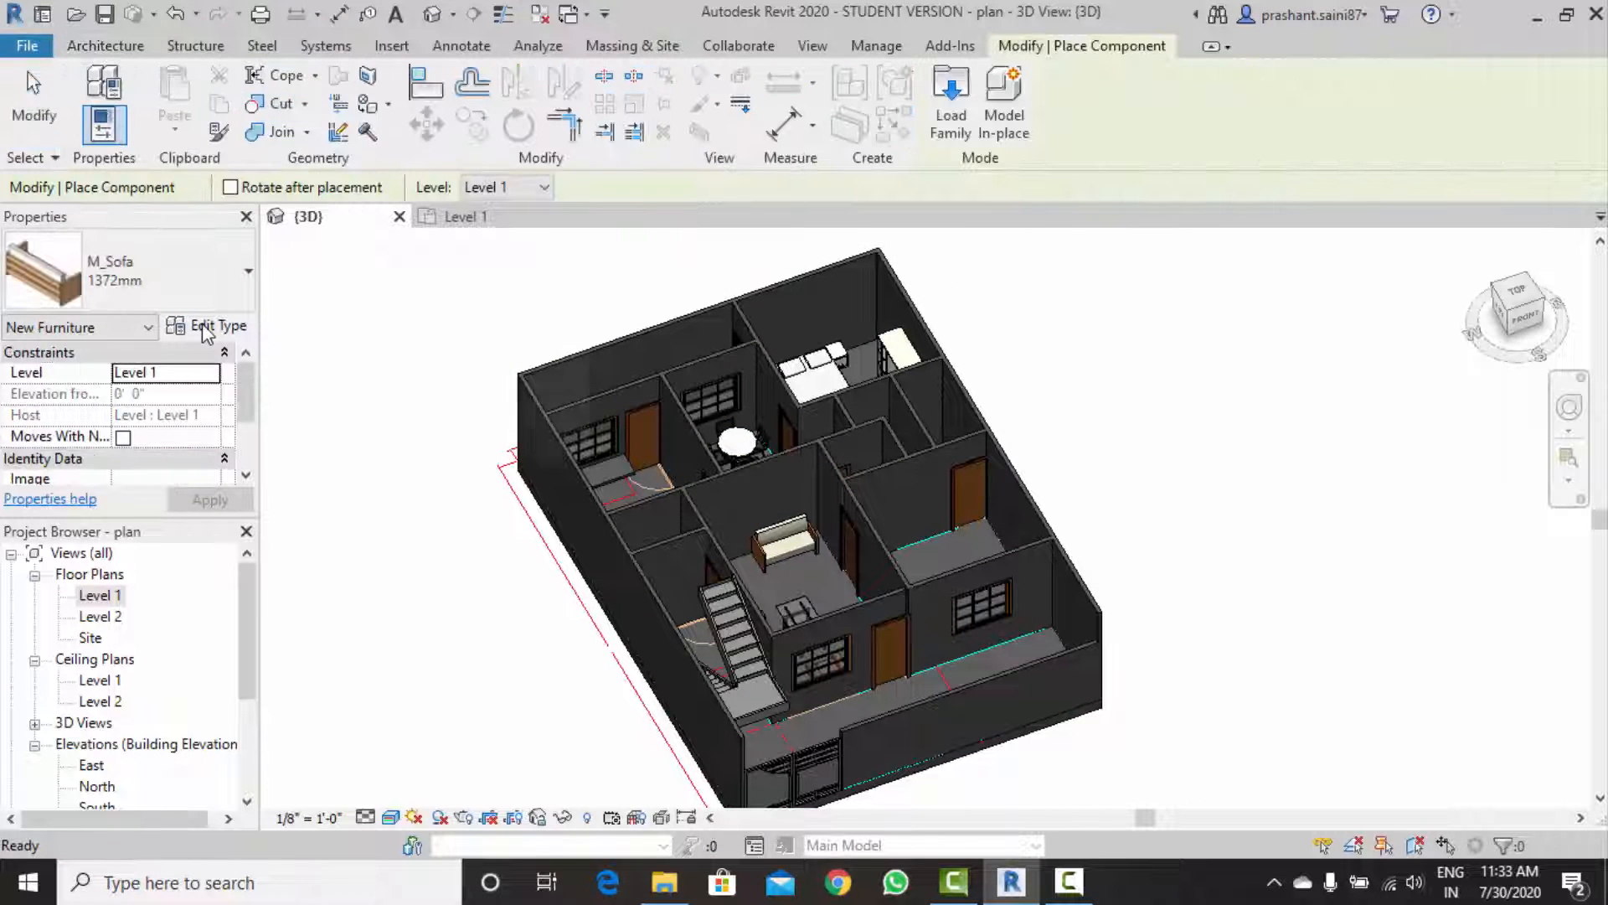
key("Escape")
key("Escape")
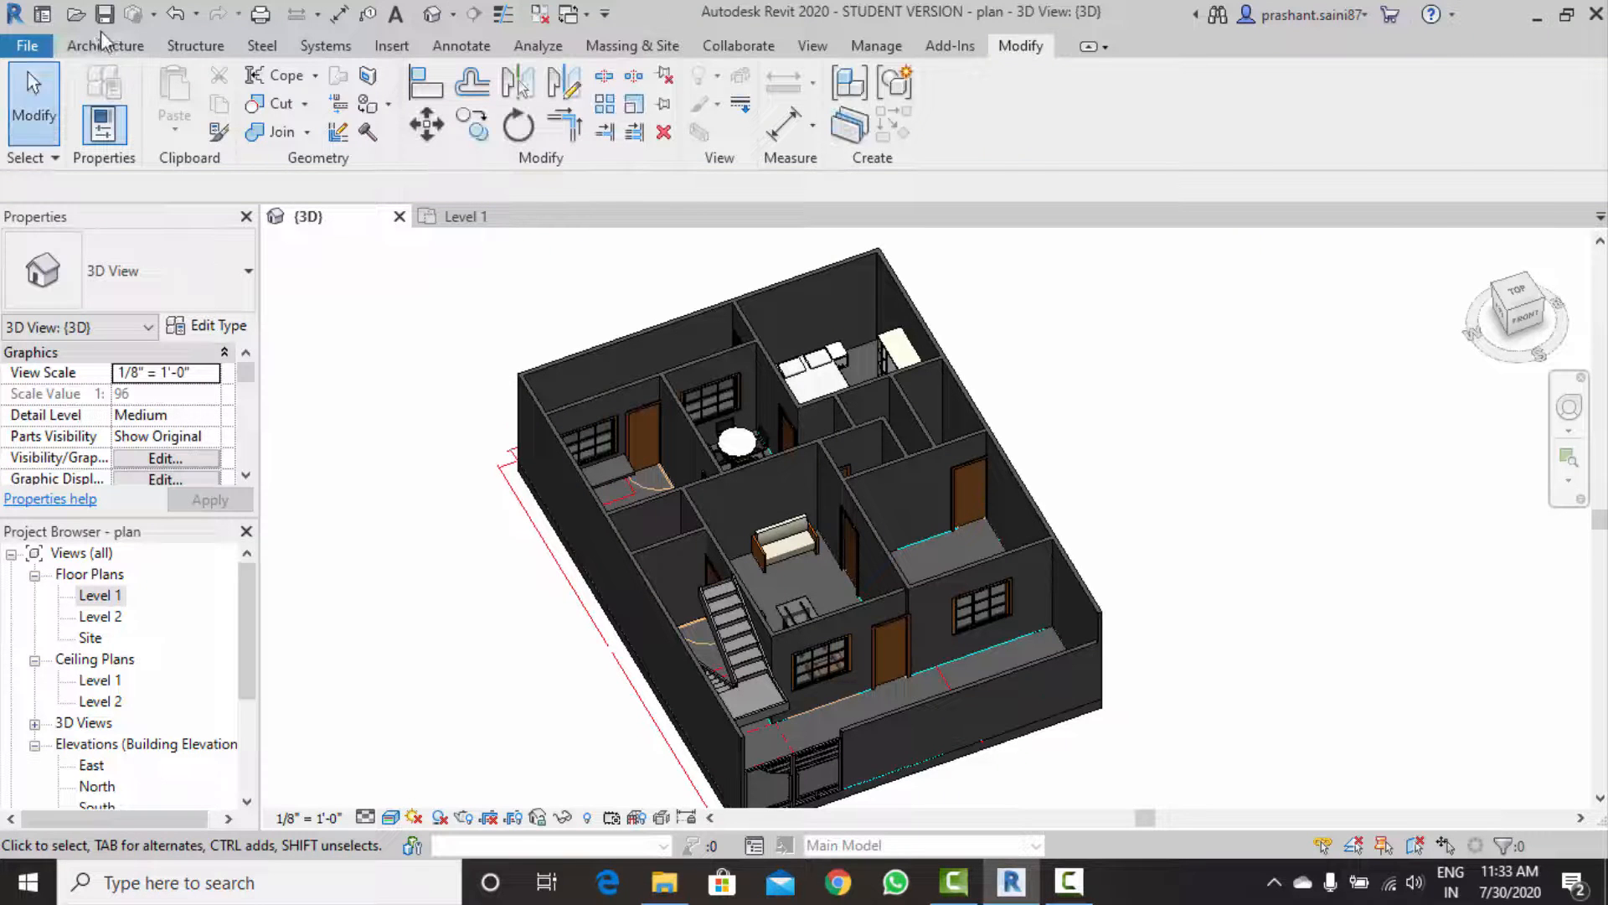
Start placing a component and browse for a family to load in the BIBLIOTECA BLOCKS REVIT folder inside revit family occion.
left_click(111, 46)
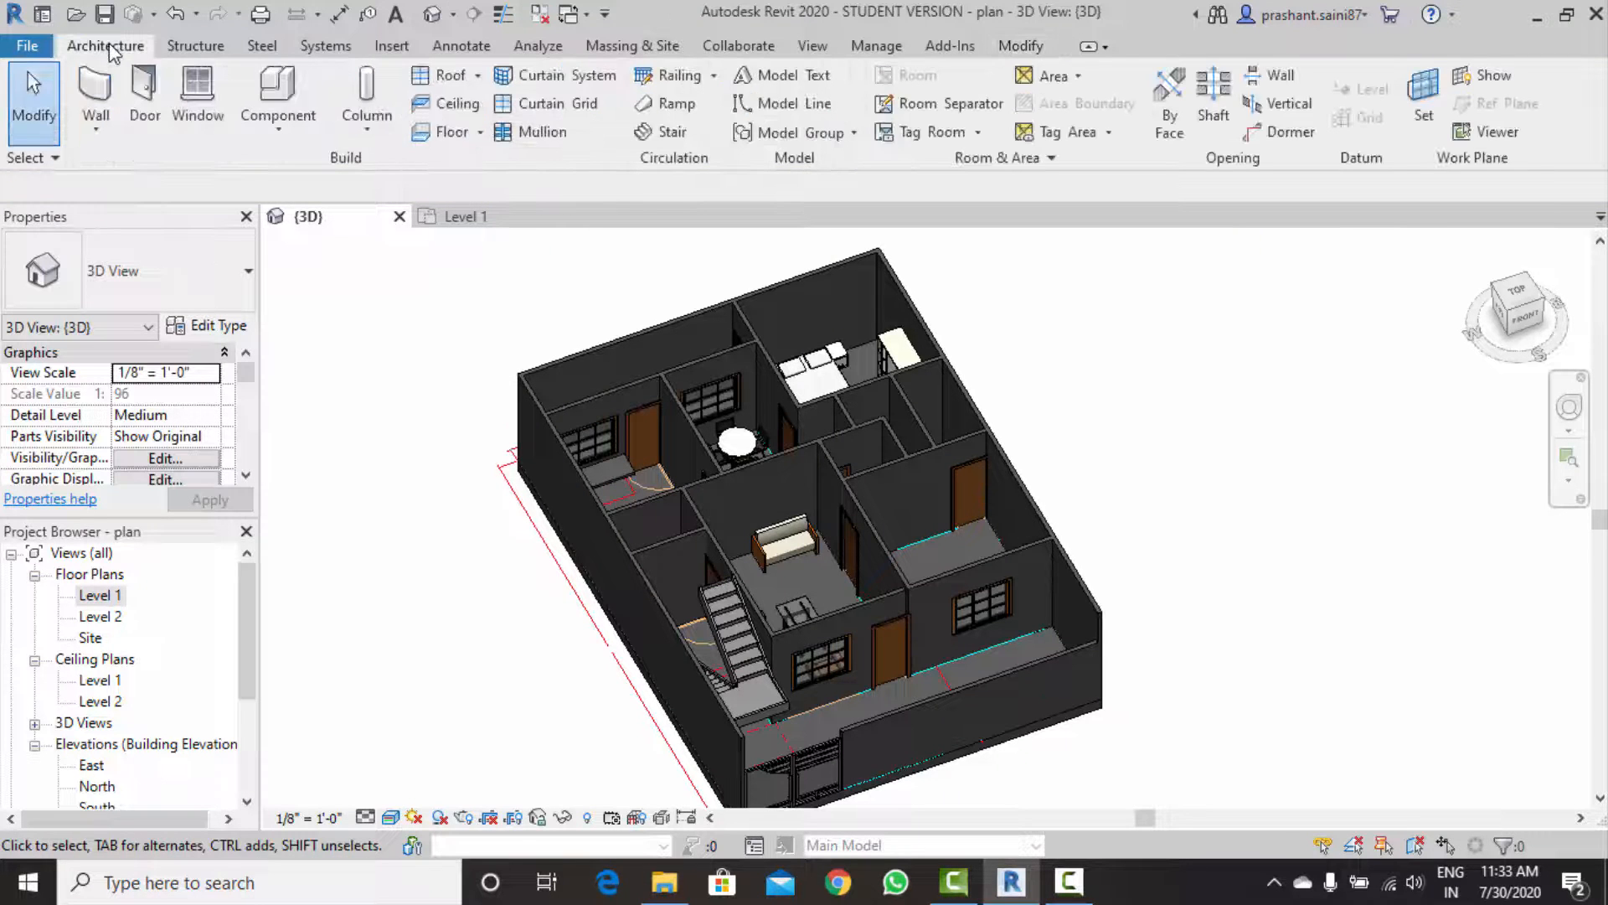
left_click(285, 96)
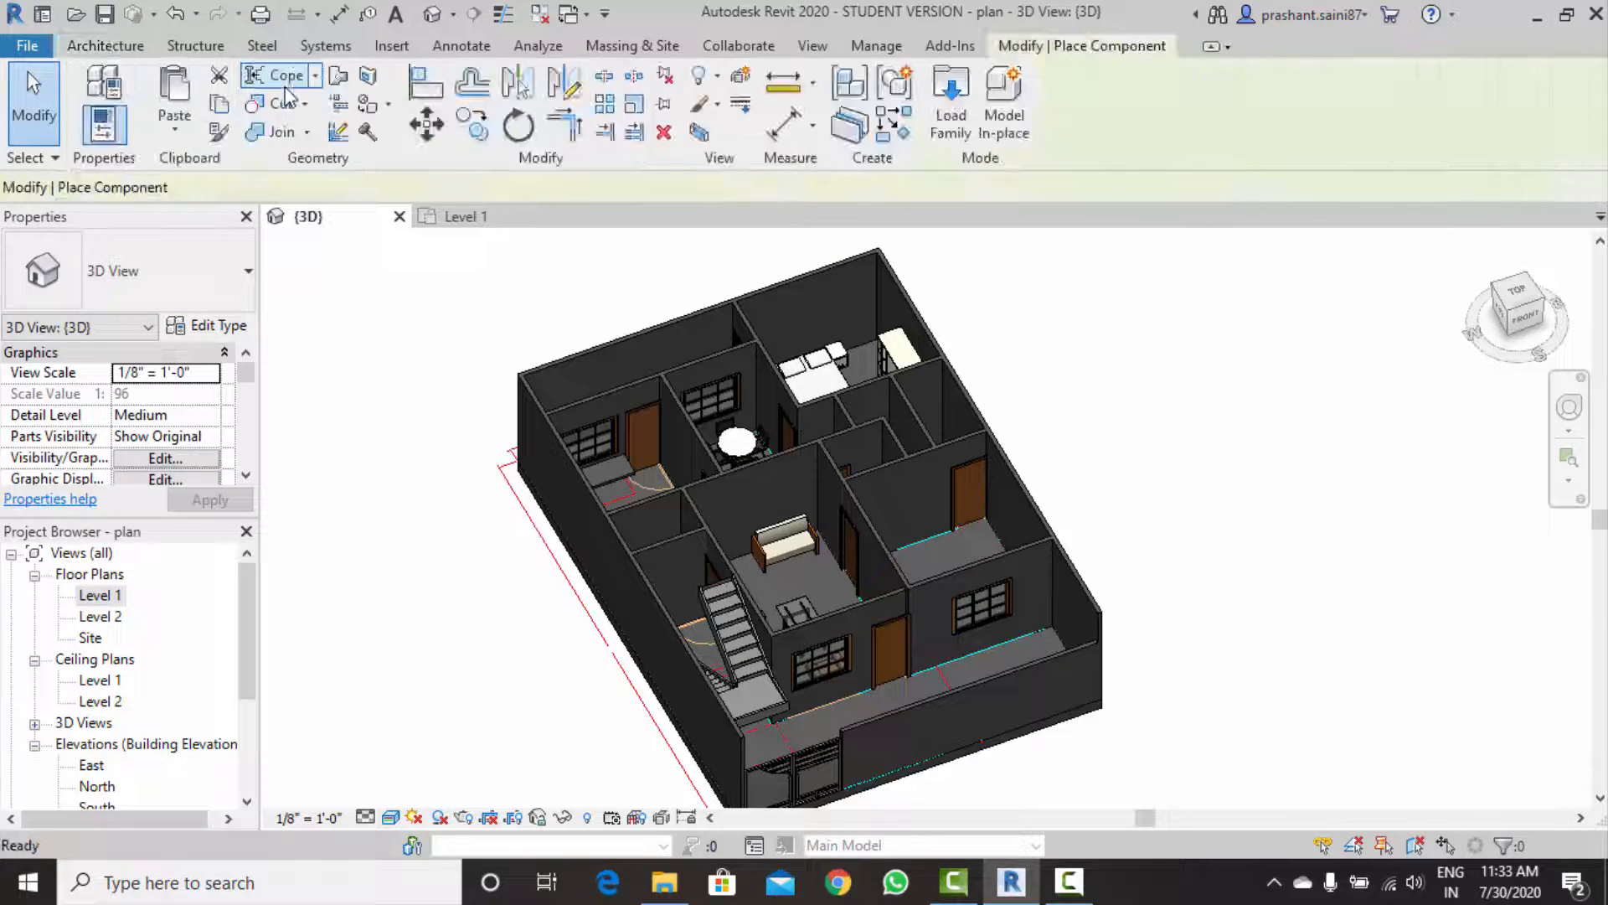
left_click(937, 135)
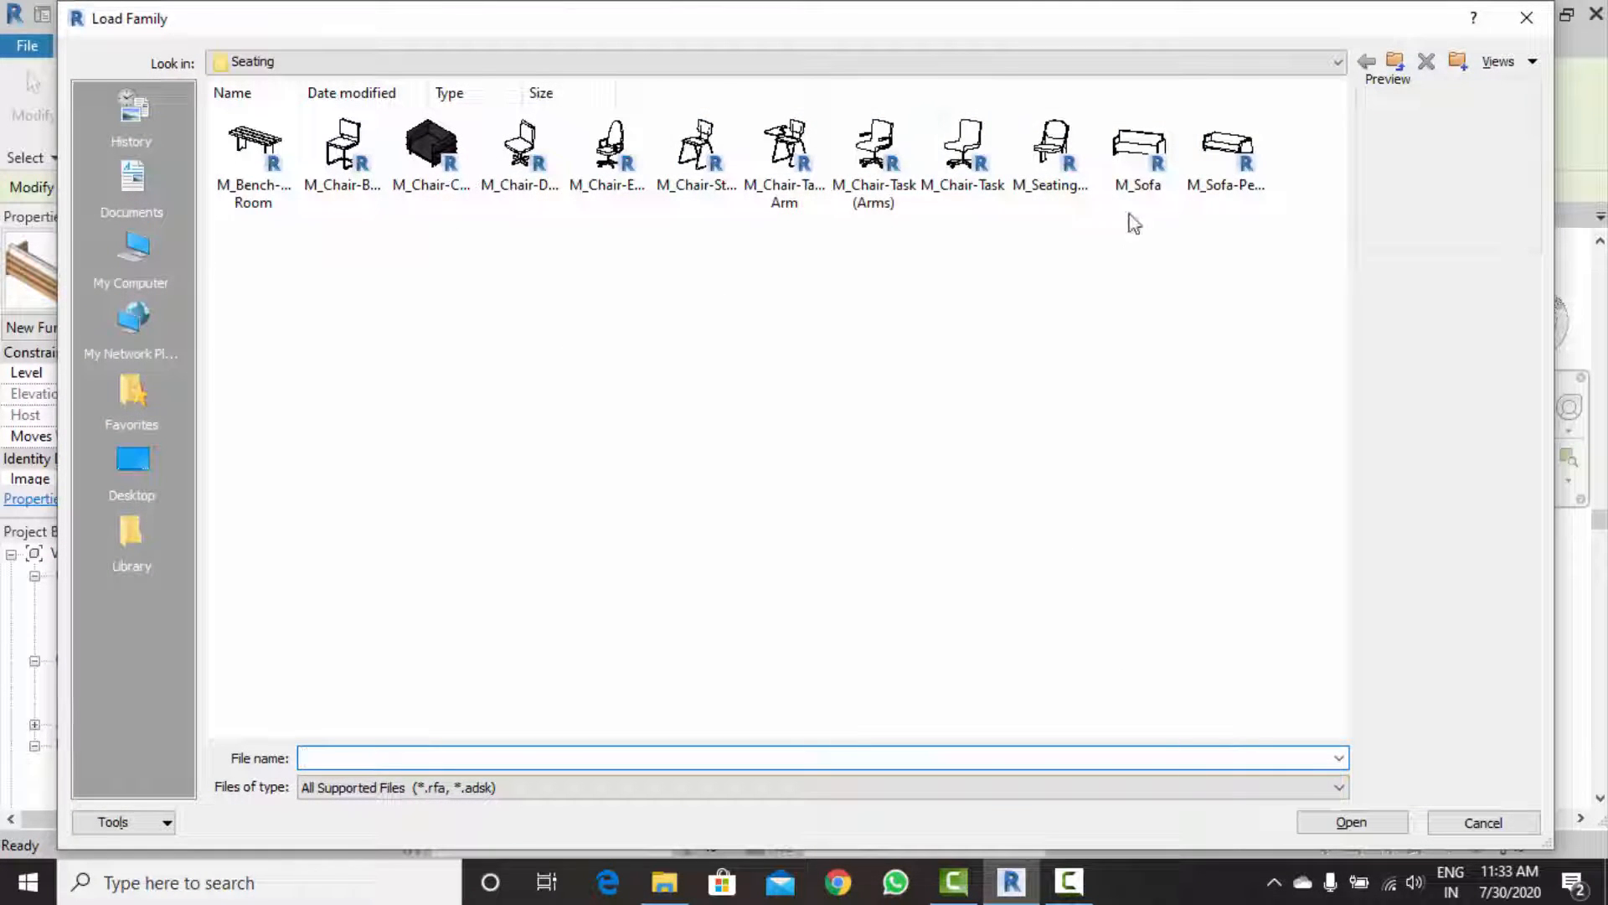
left_click(1397, 64)
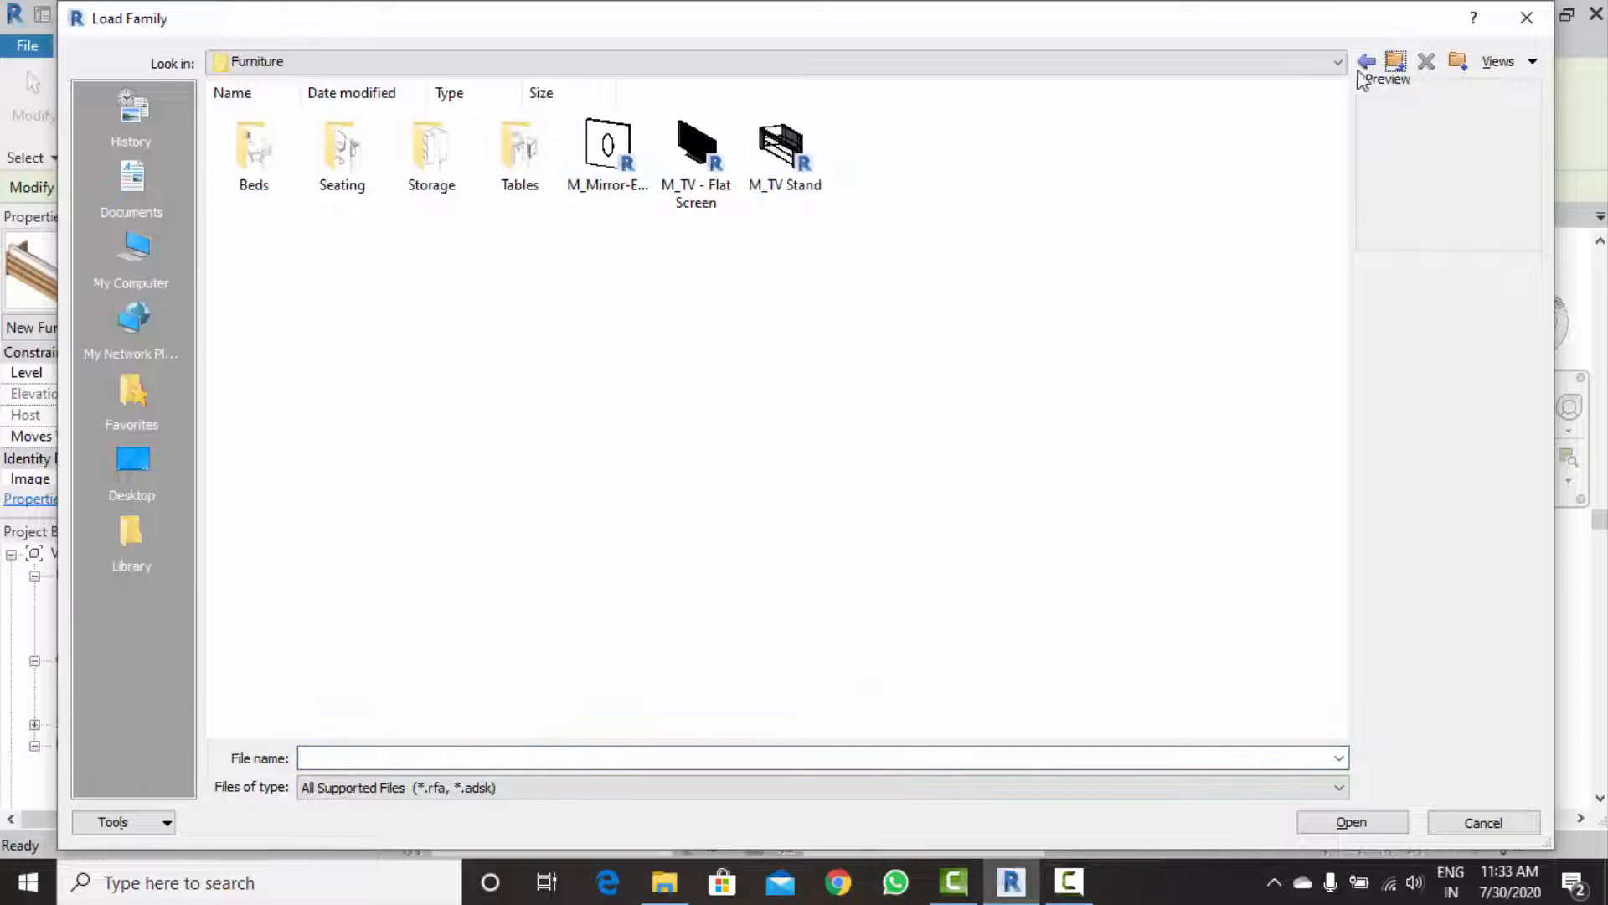
left_click(1409, 62)
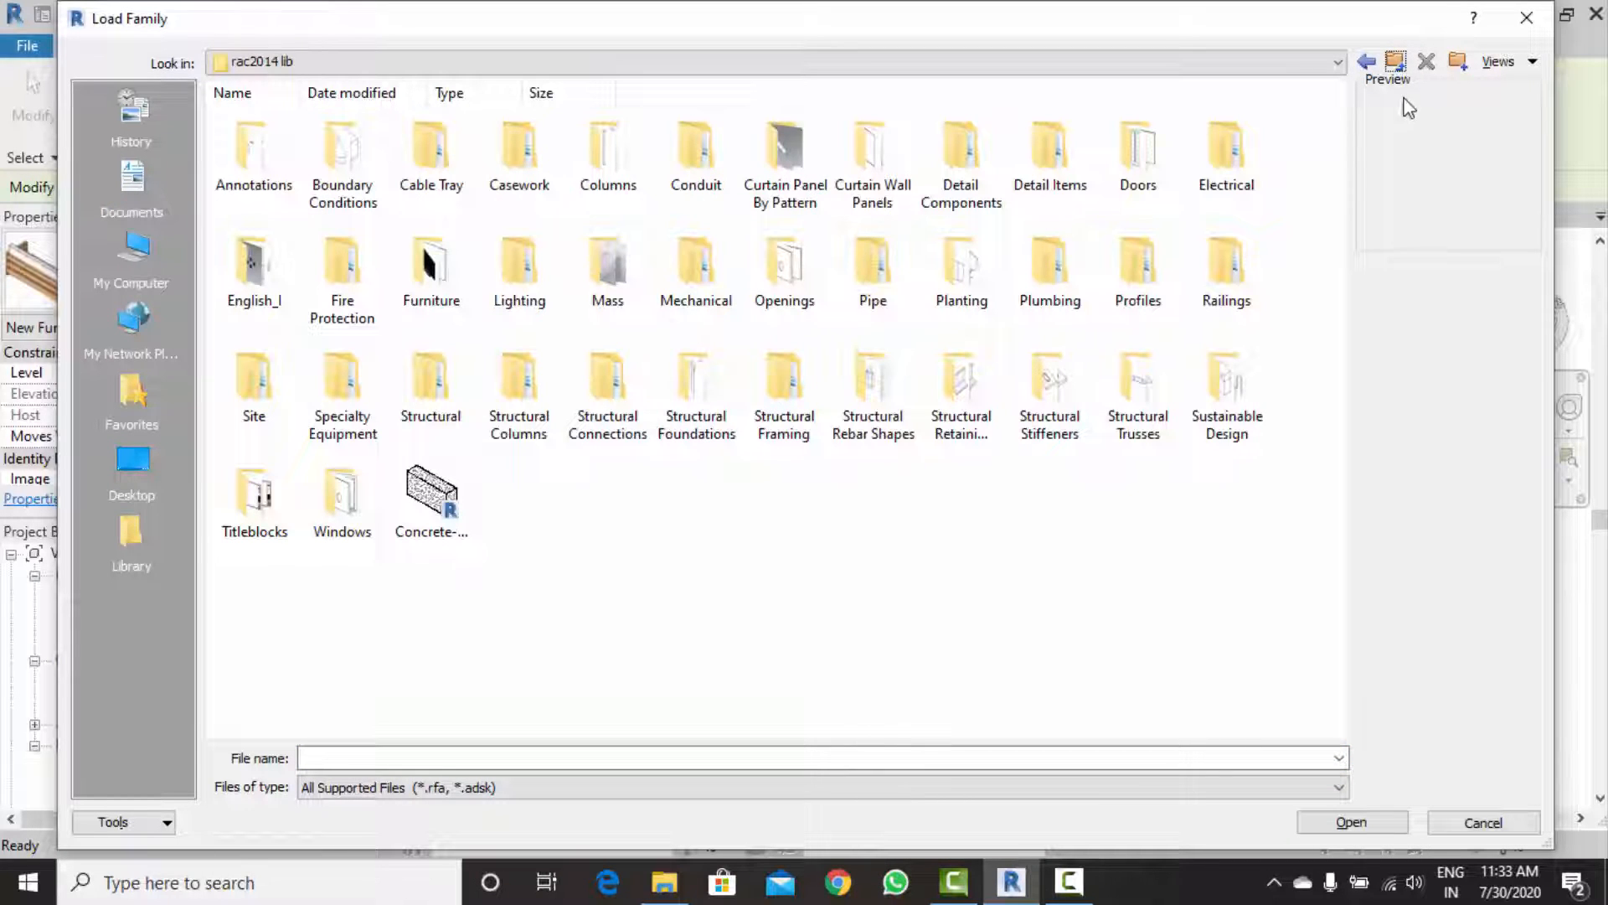
left_click(1395, 65)
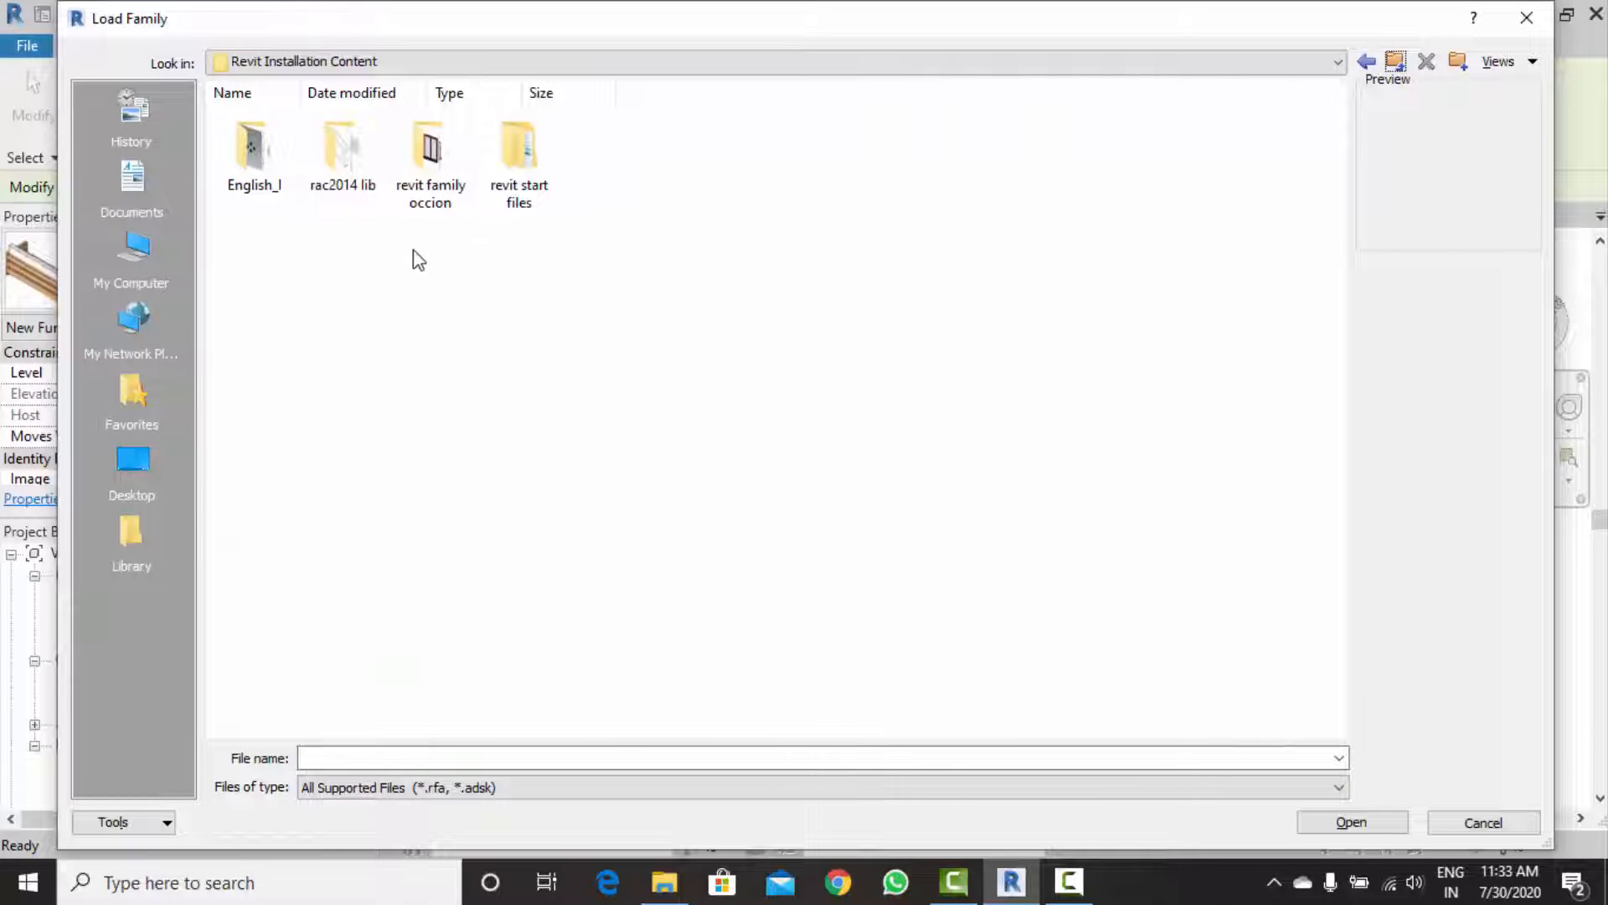
double_click(442, 207)
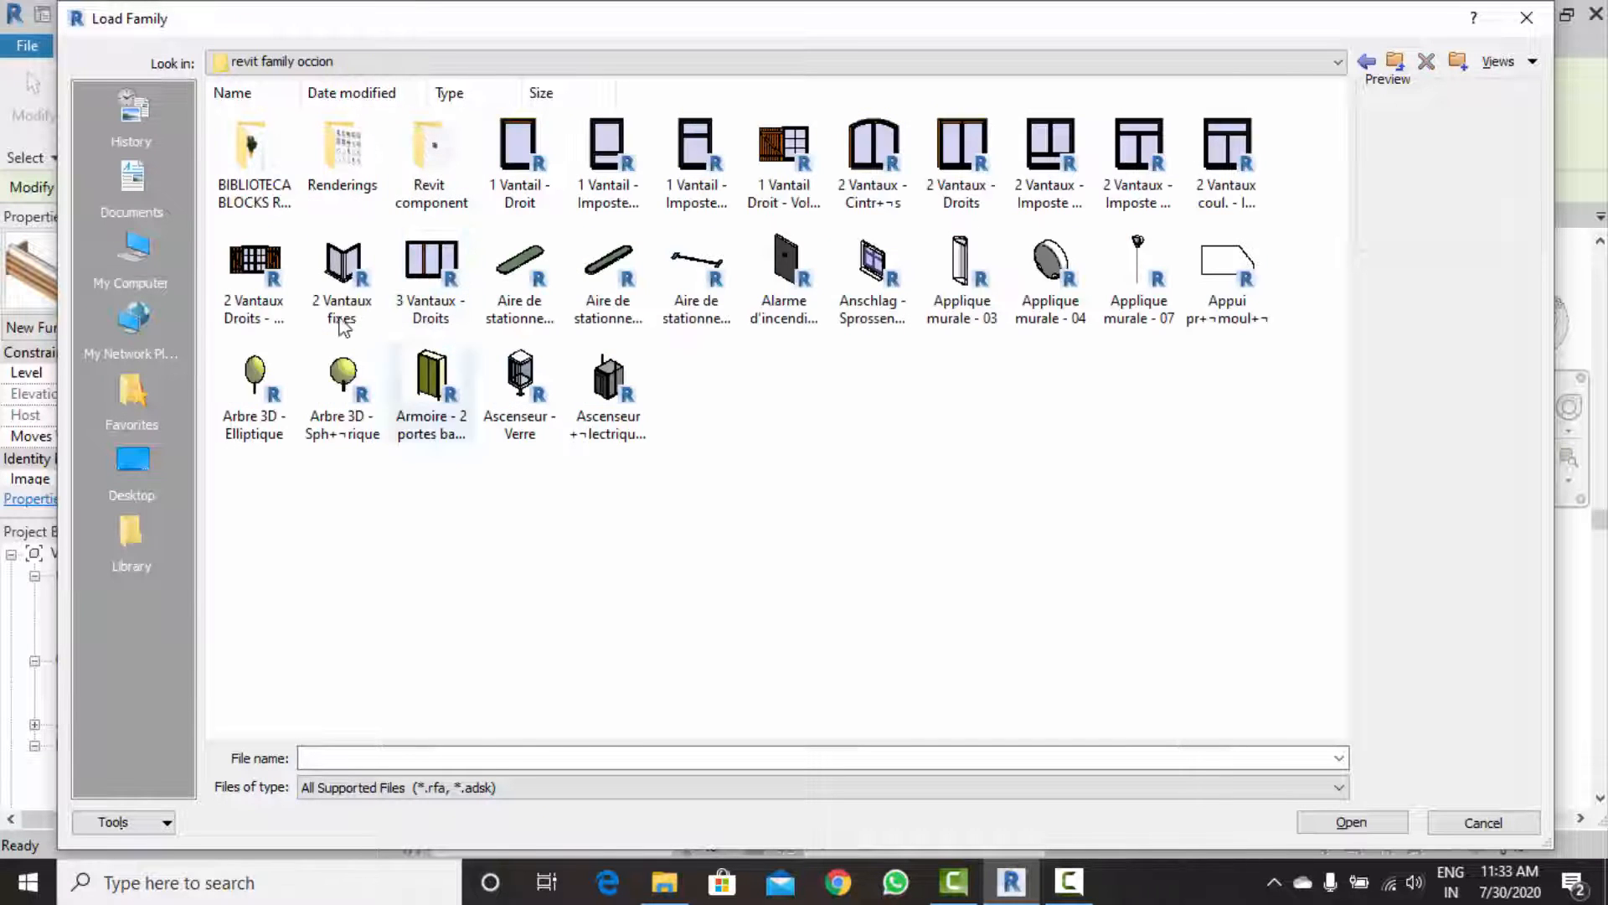
double_click(251, 157)
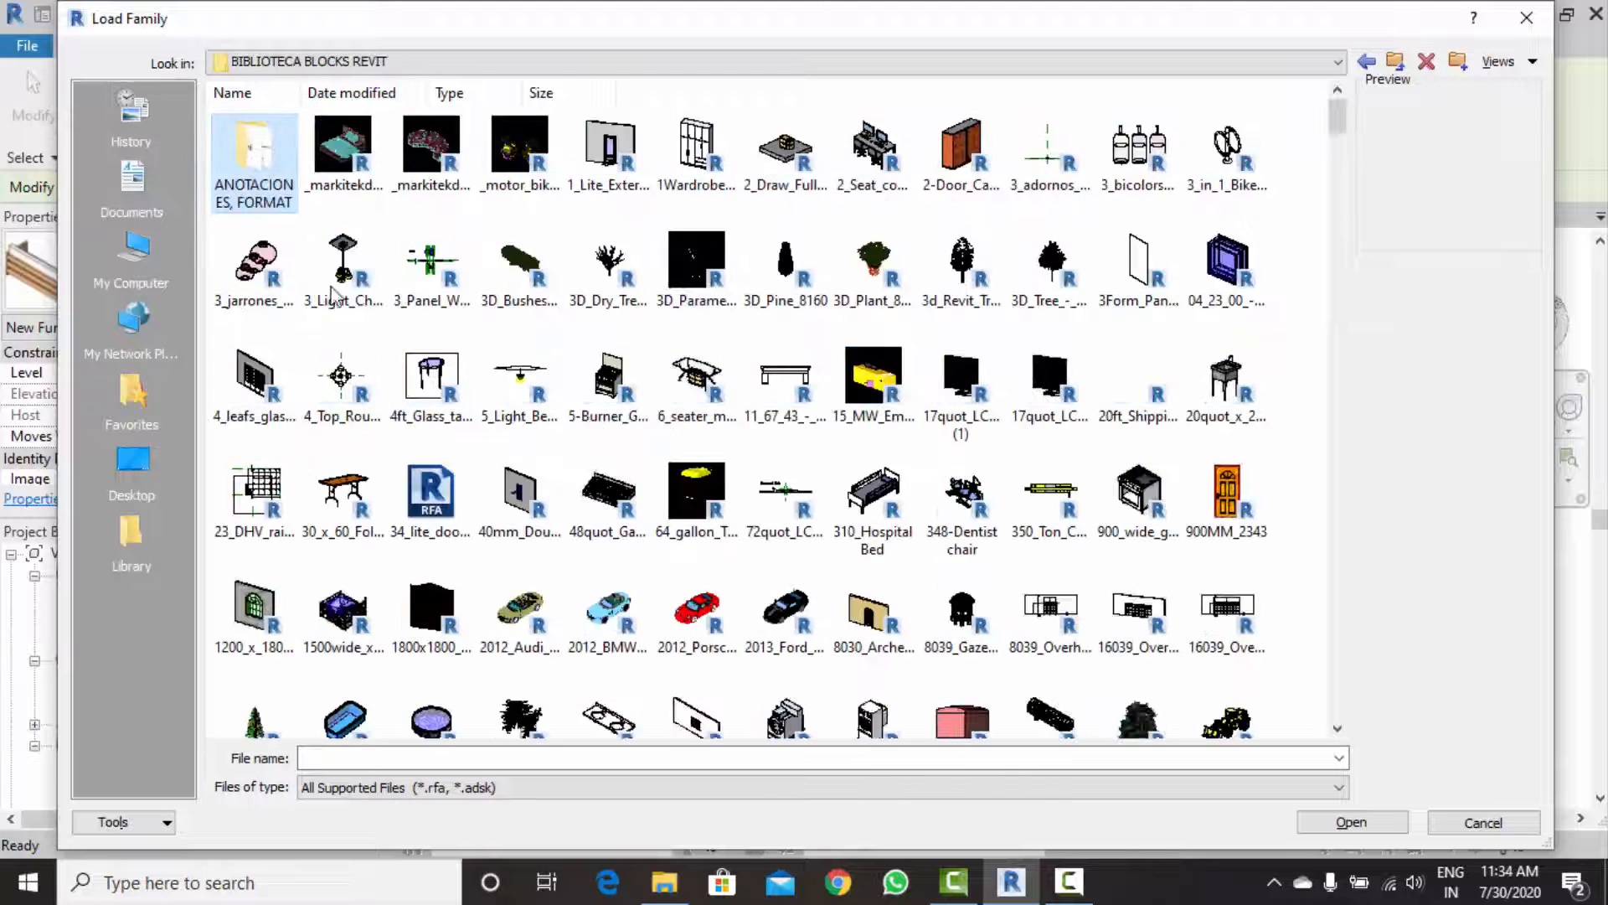
Look through the BIBLIOTECA BLOCKS REVIT folder and check its size and file count in the folder properties.
scroll(917, 532, "down", 5)
scroll(913, 524, "down", 1)
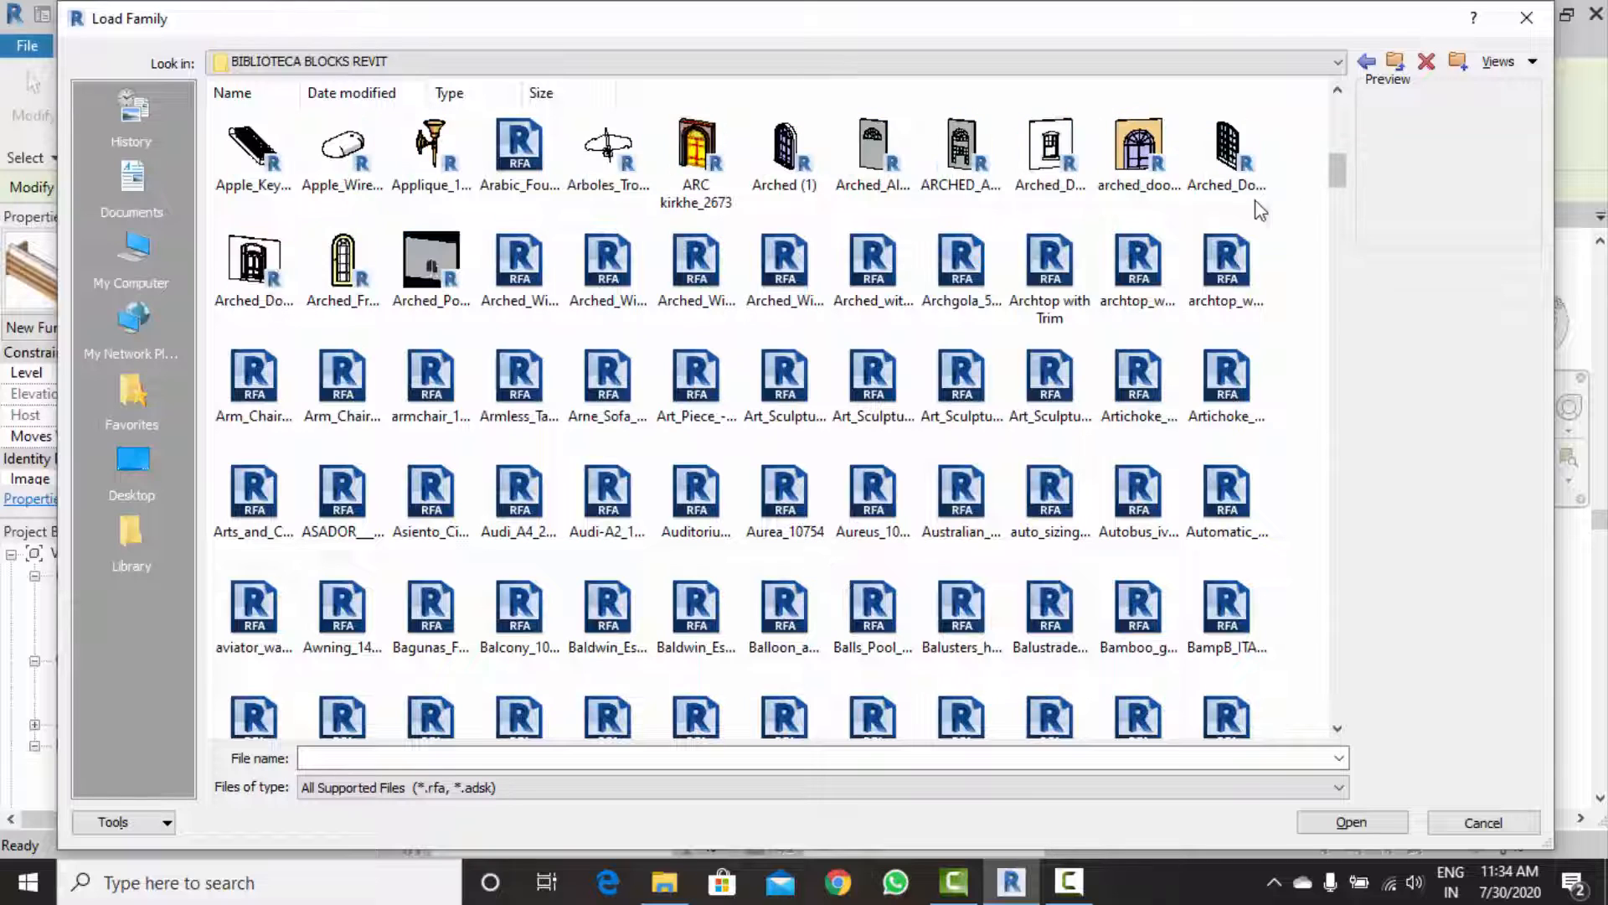
right_click(1204, 215)
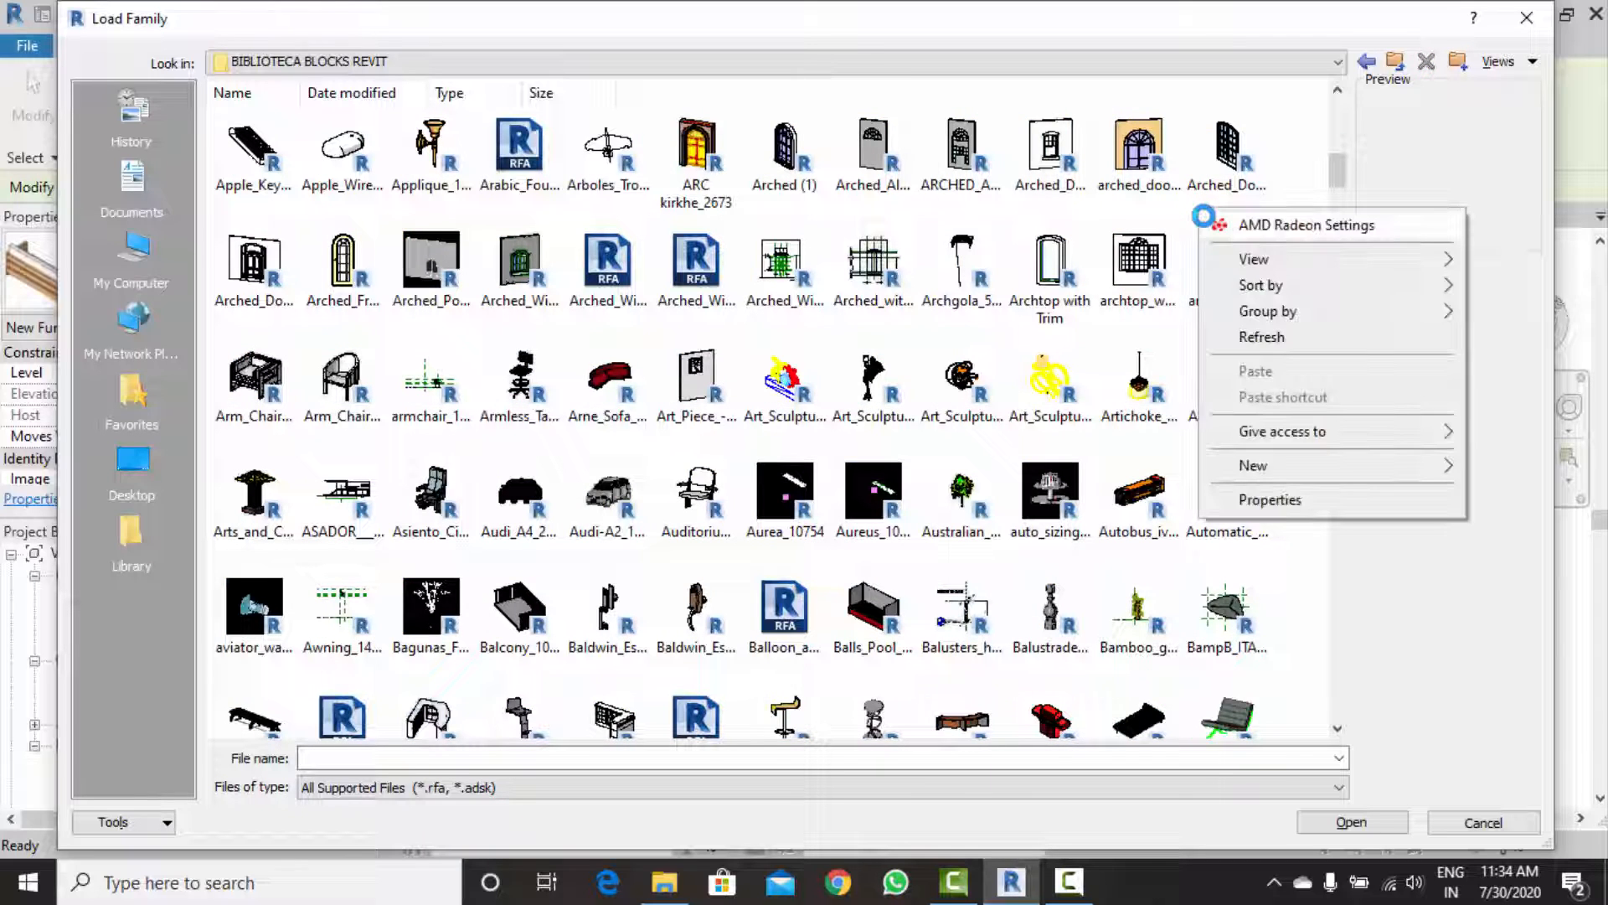
left_click(1252, 501)
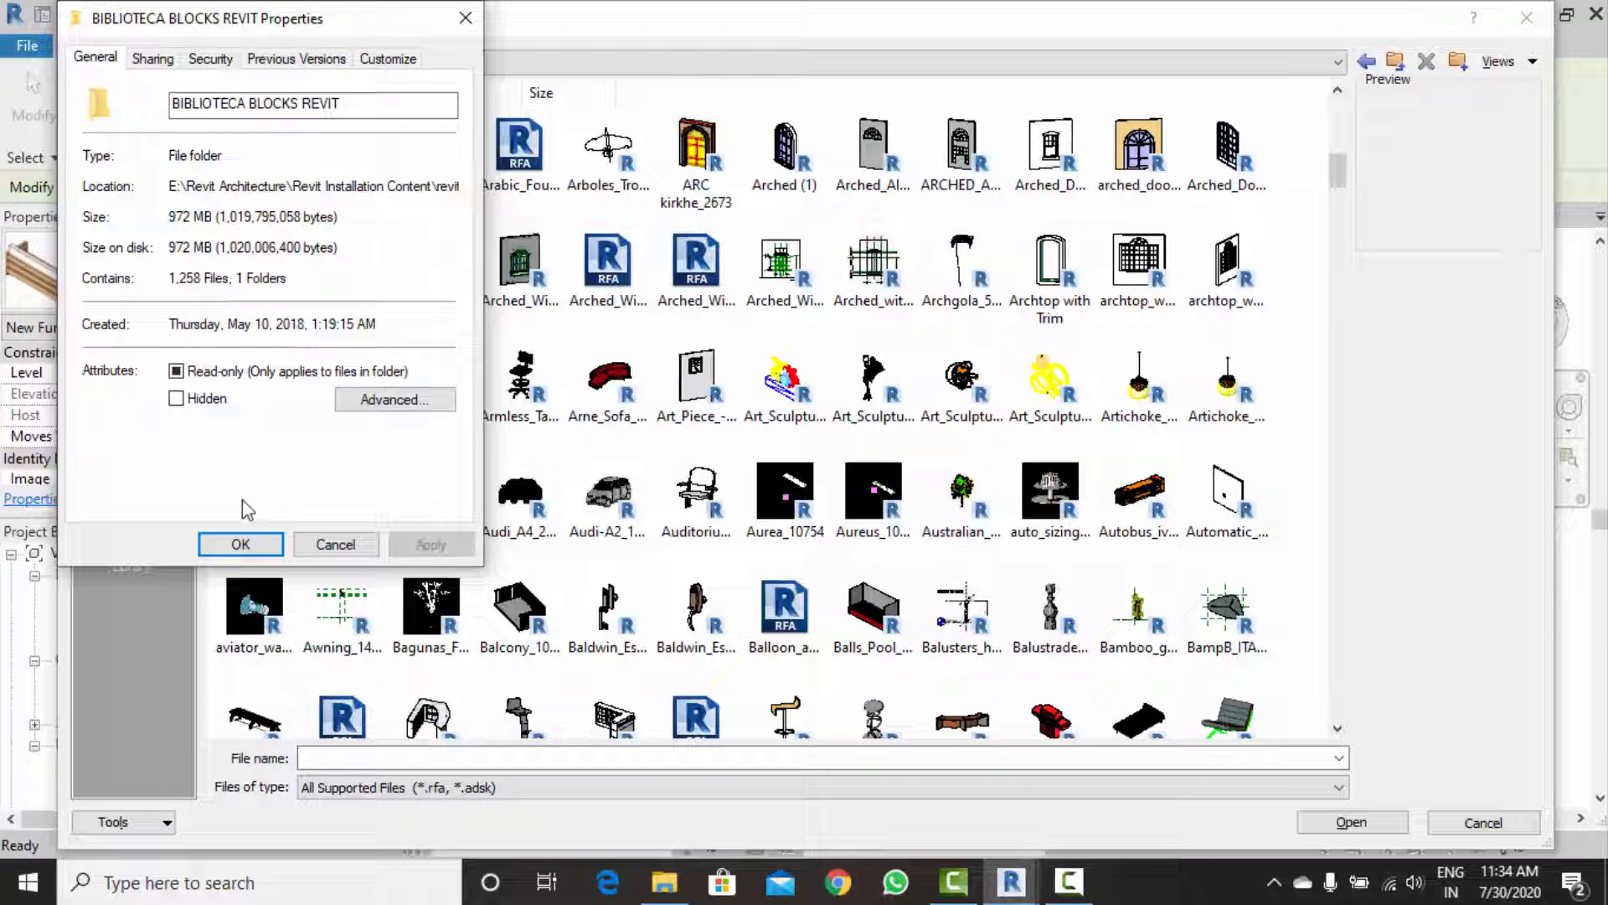
left_click(335, 545)
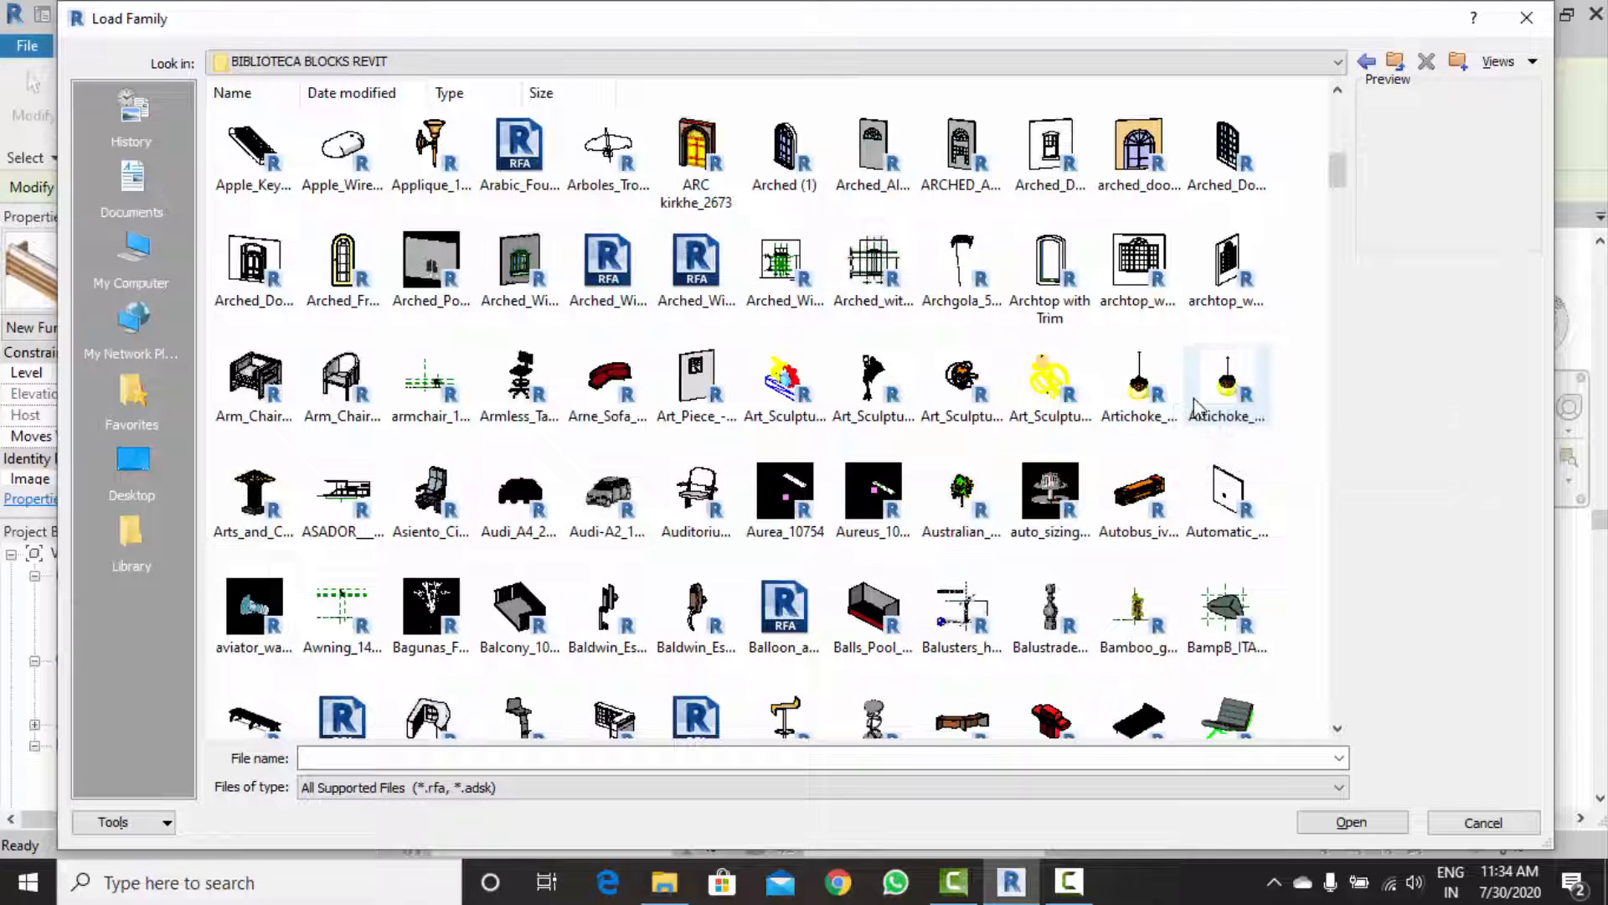
Preview the balustrade, bar and bathroom vanity families, and load the BED_6467 family from the BIBLIOTECA BLOCKS REVIT folder.
scroll(1197, 408, "down", 2)
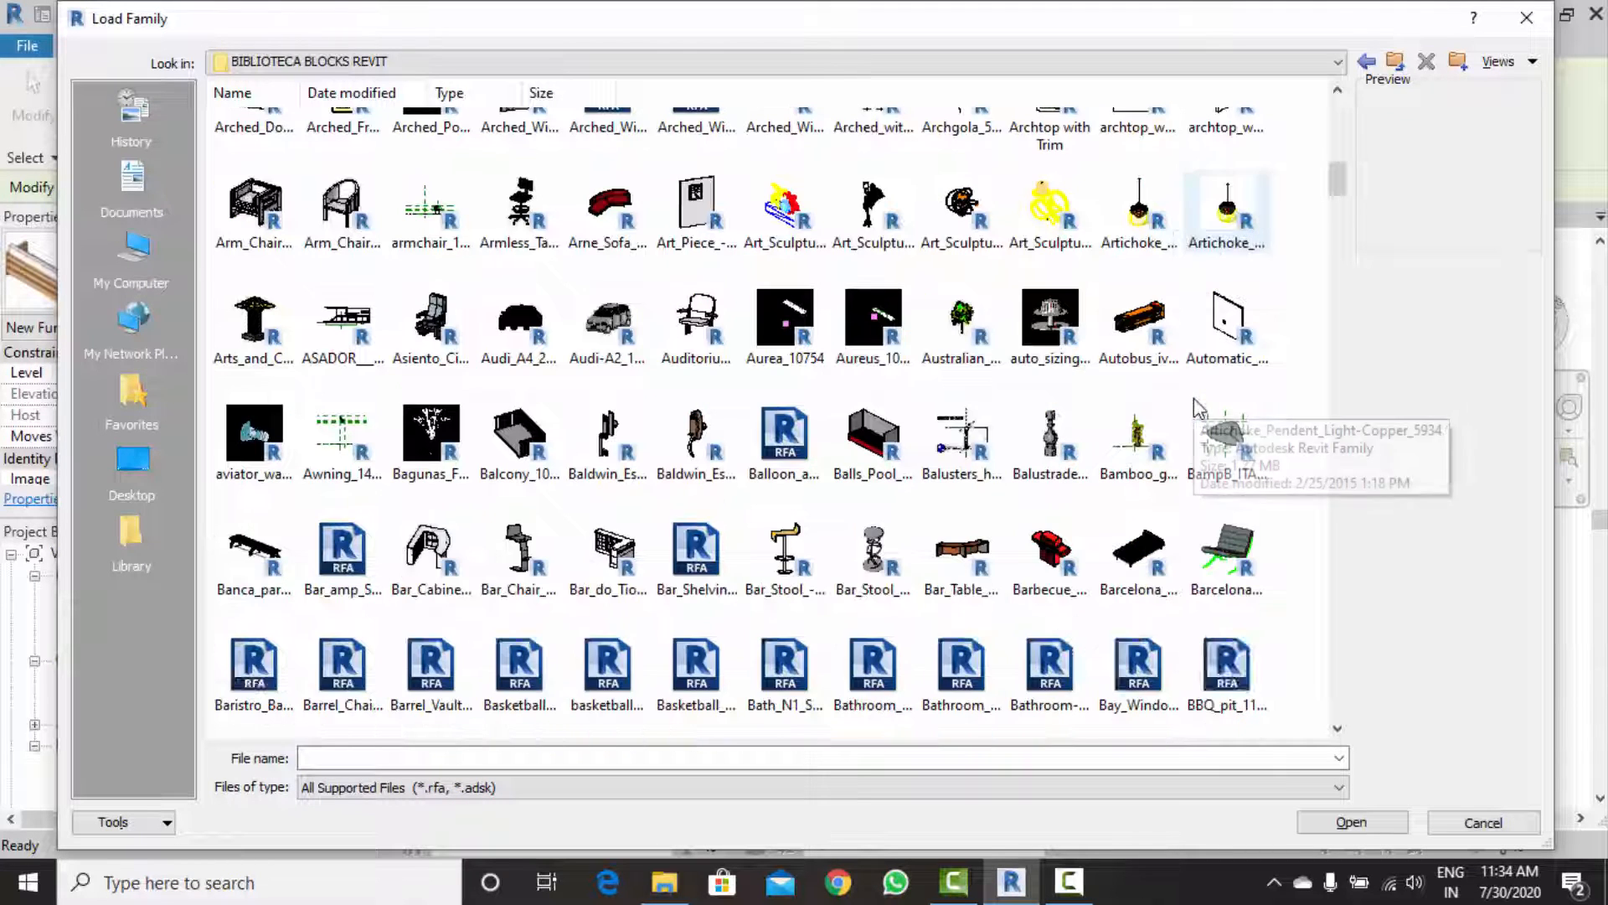
left_click(1057, 444)
scroll(1080, 385, "down", 4)
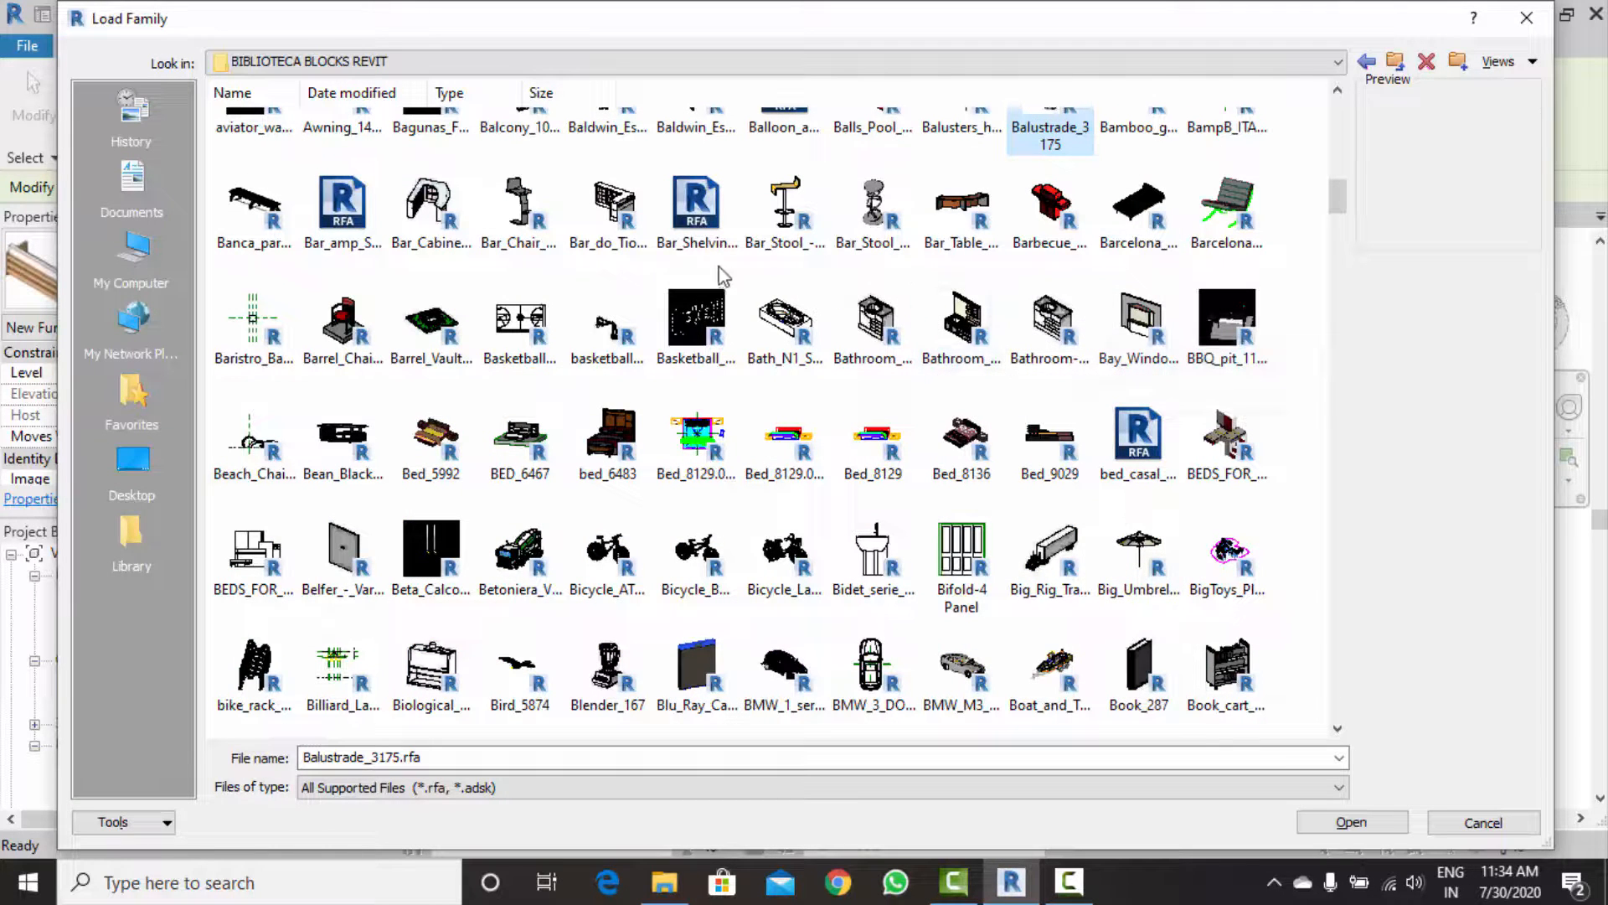
left_click(609, 216)
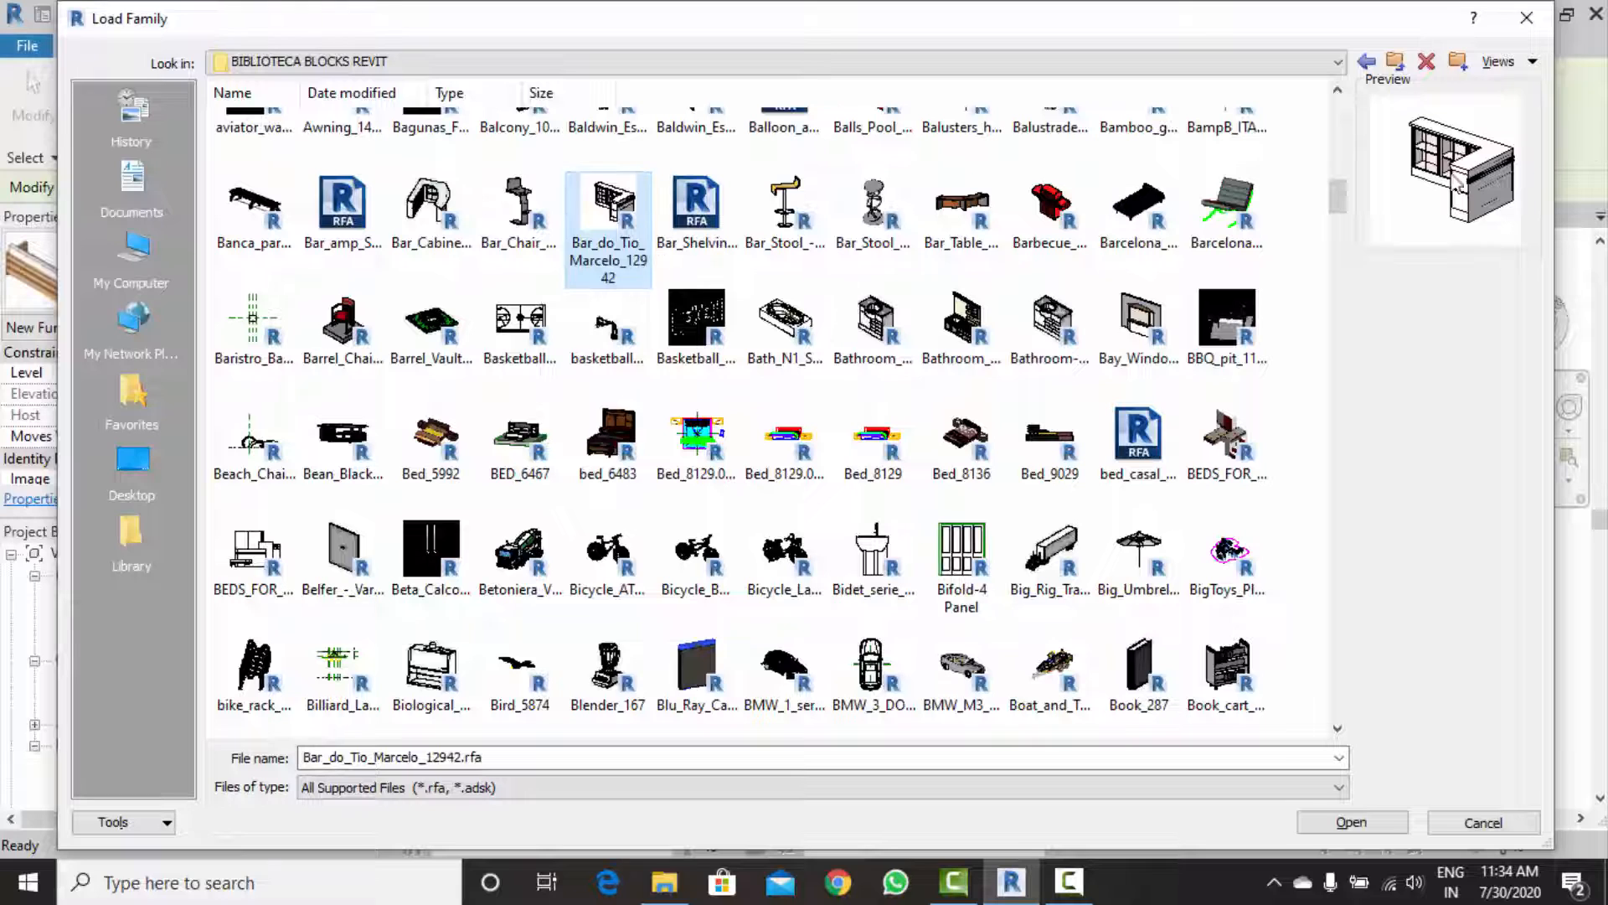
left_click(1047, 322)
left_click(967, 334)
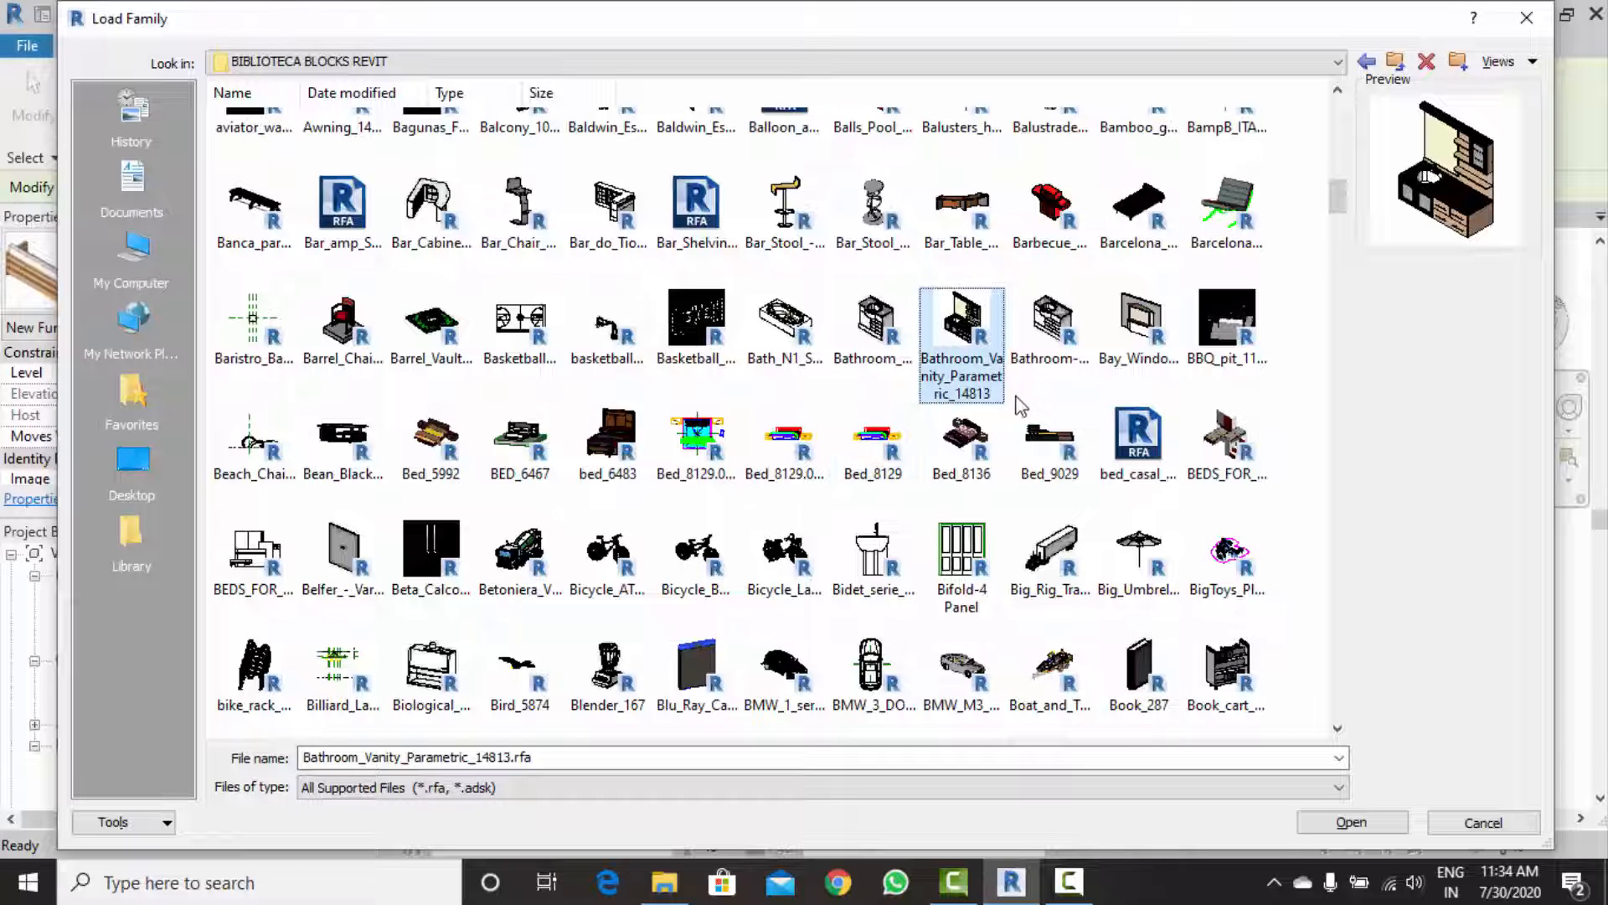
left_click(494, 448)
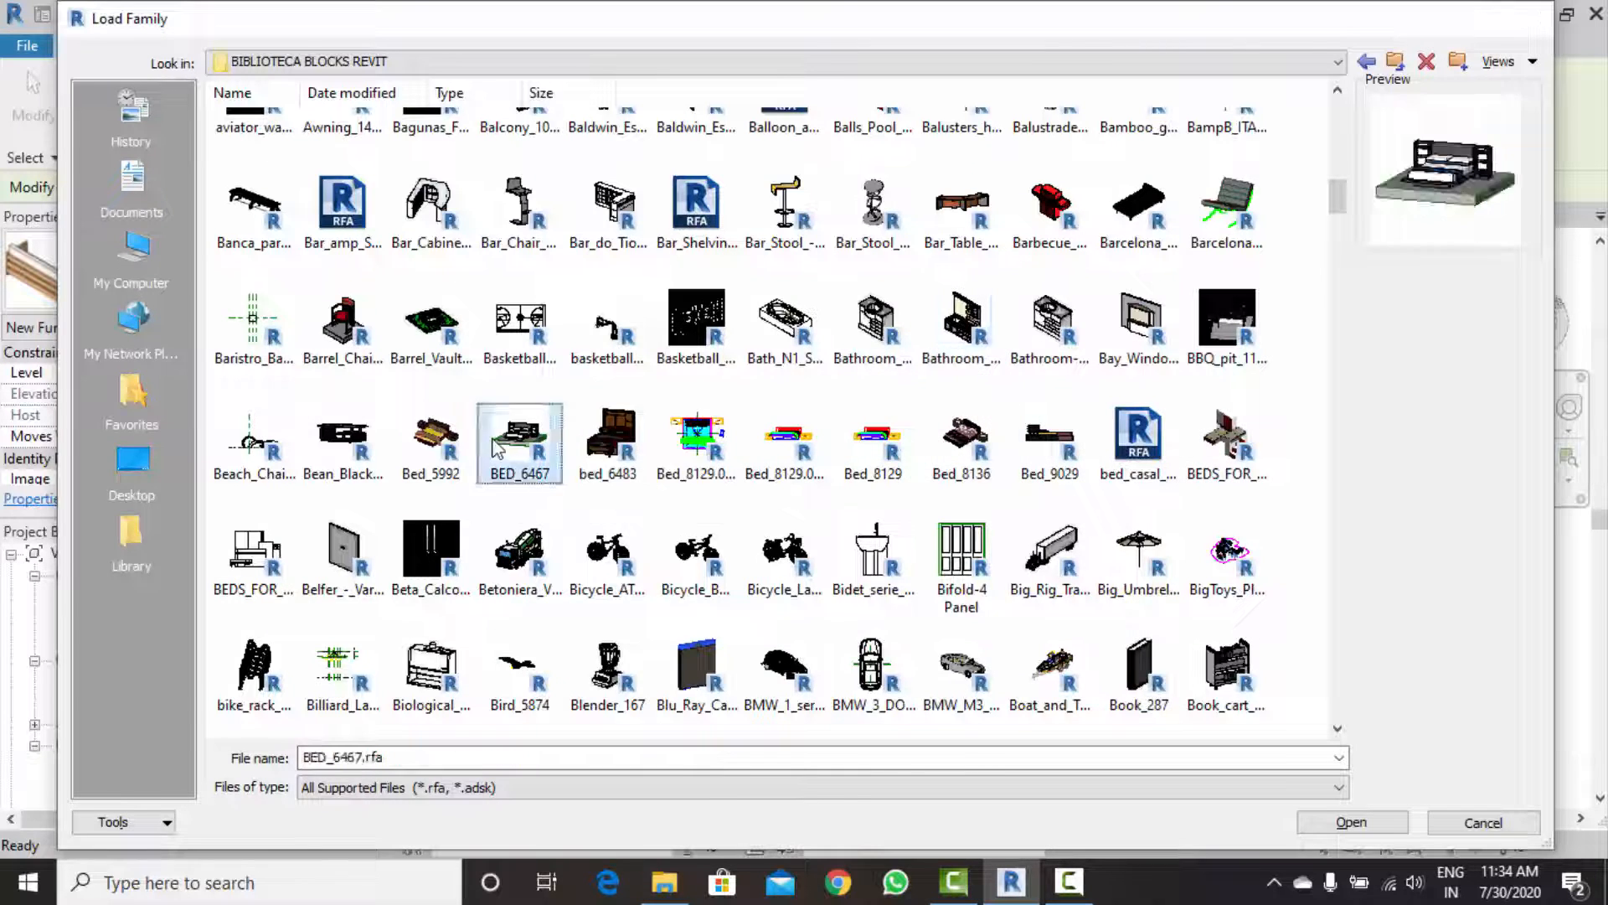
double_click(495, 448)
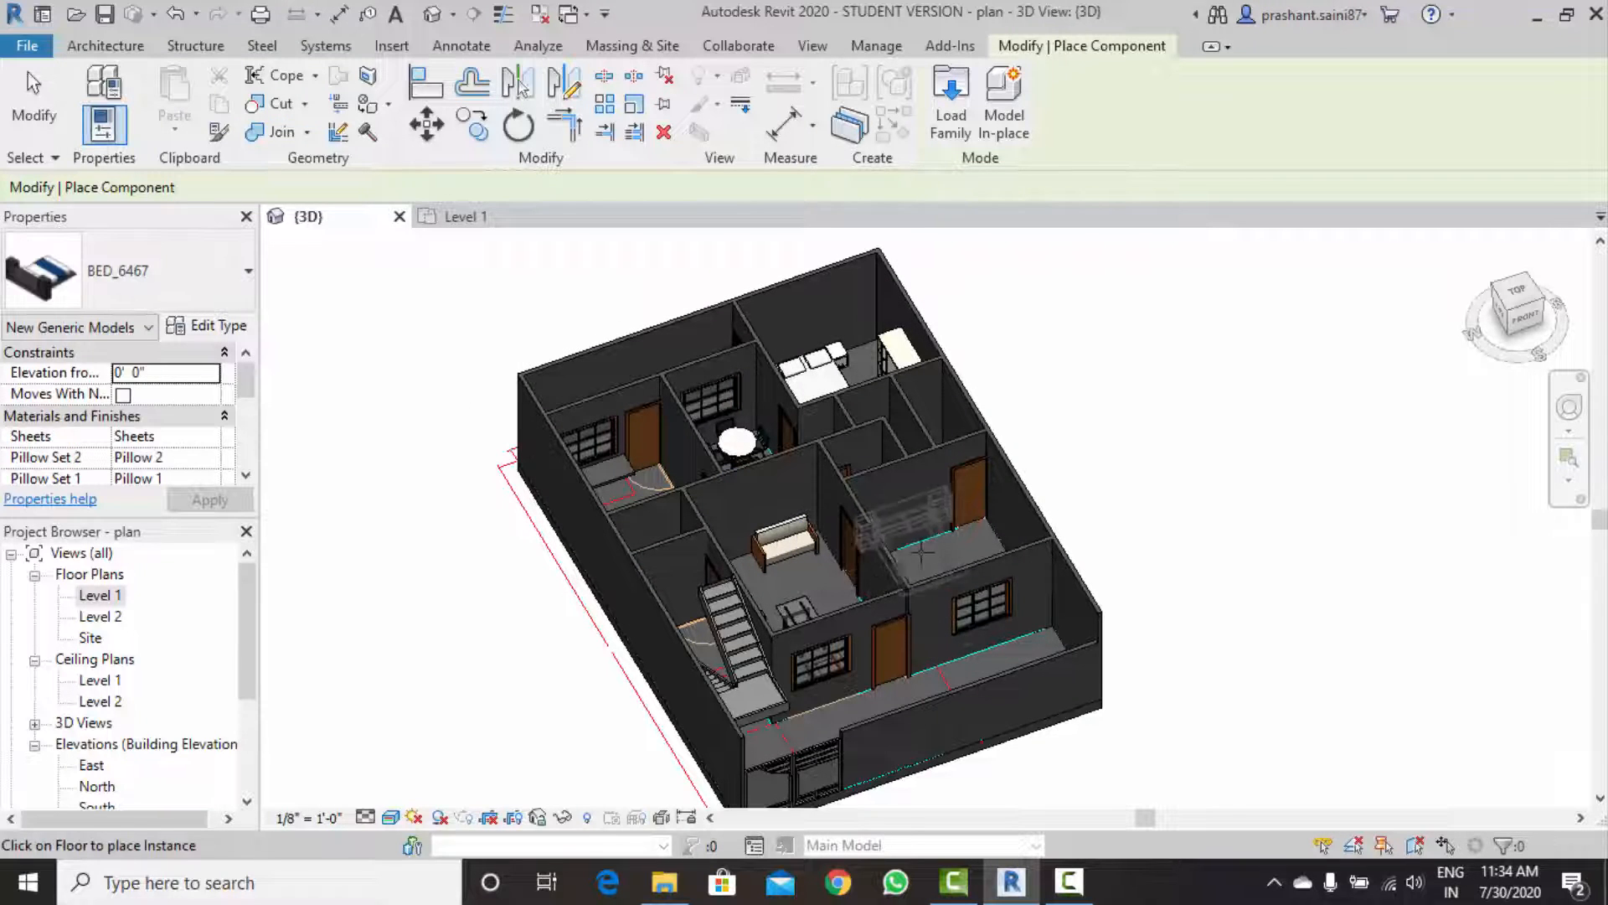
Try to place the BED_6467 component in the empty front bedroom in the 3D view.
scroll(921, 553, "up", 3)
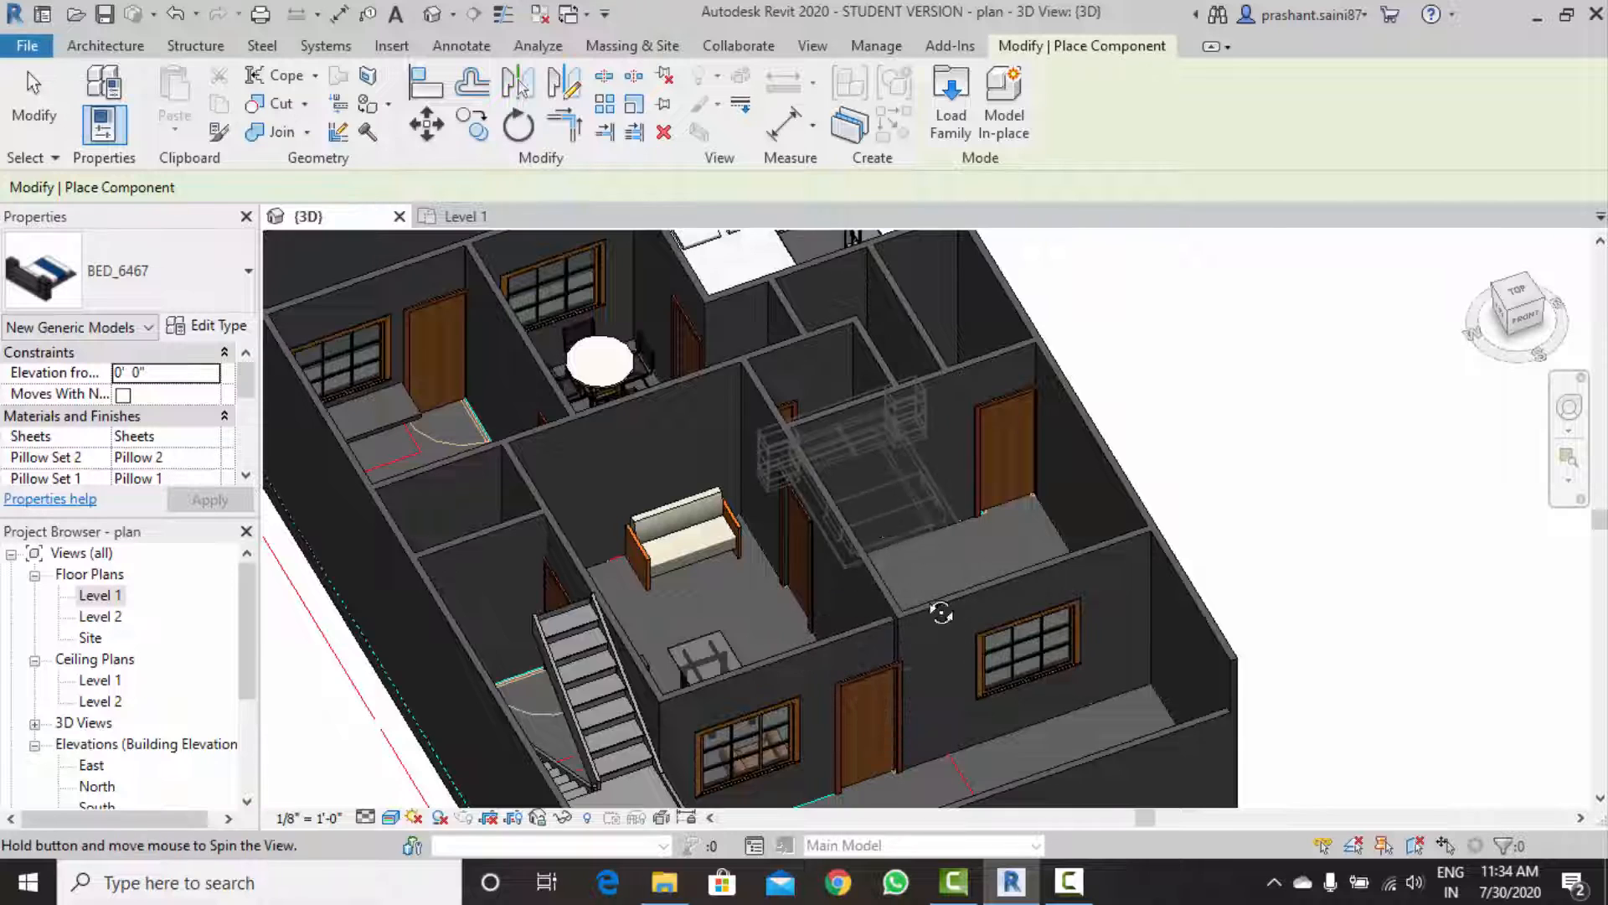
middle_click_drag(941, 613, 974, 393, "shift")
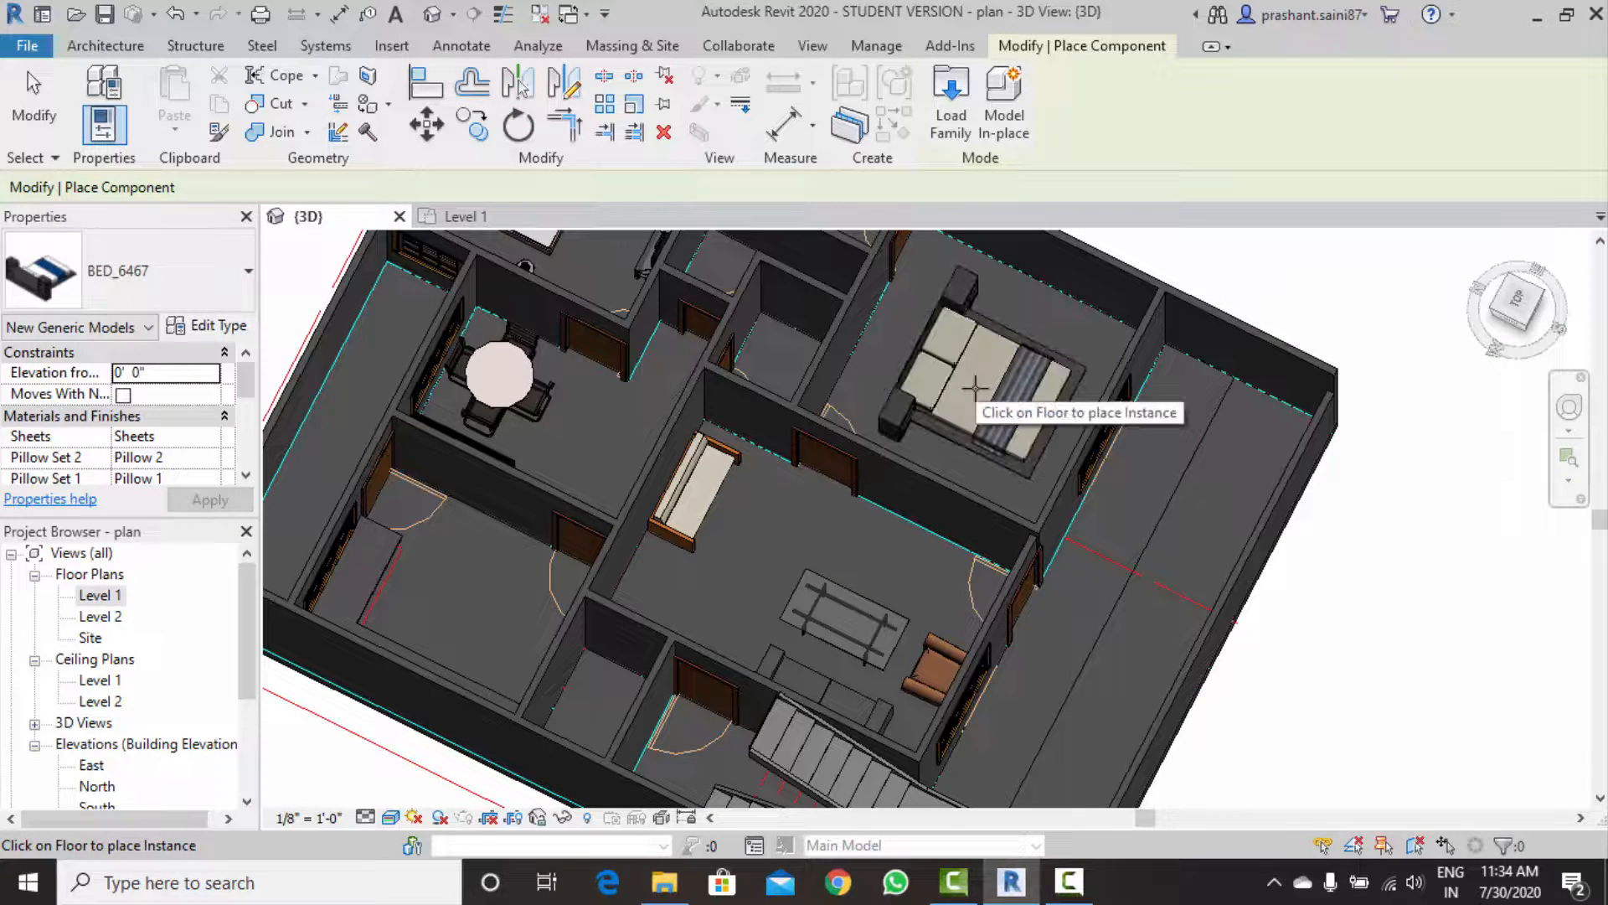
left_click(974, 387)
key("Escape")
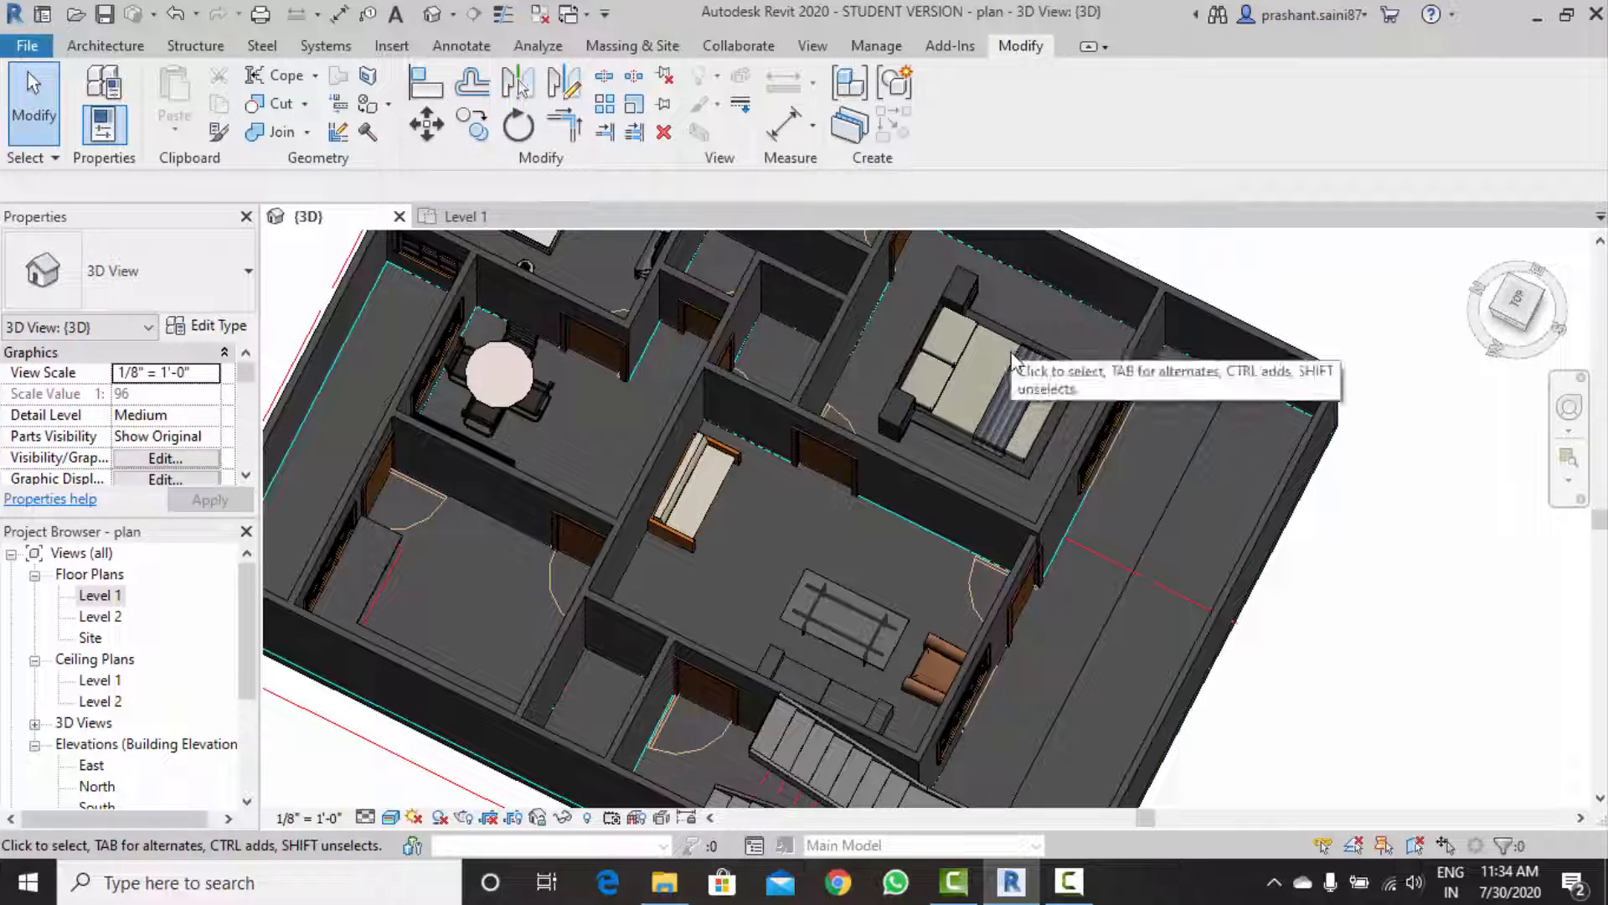
scroll(992, 461, "up", 5)
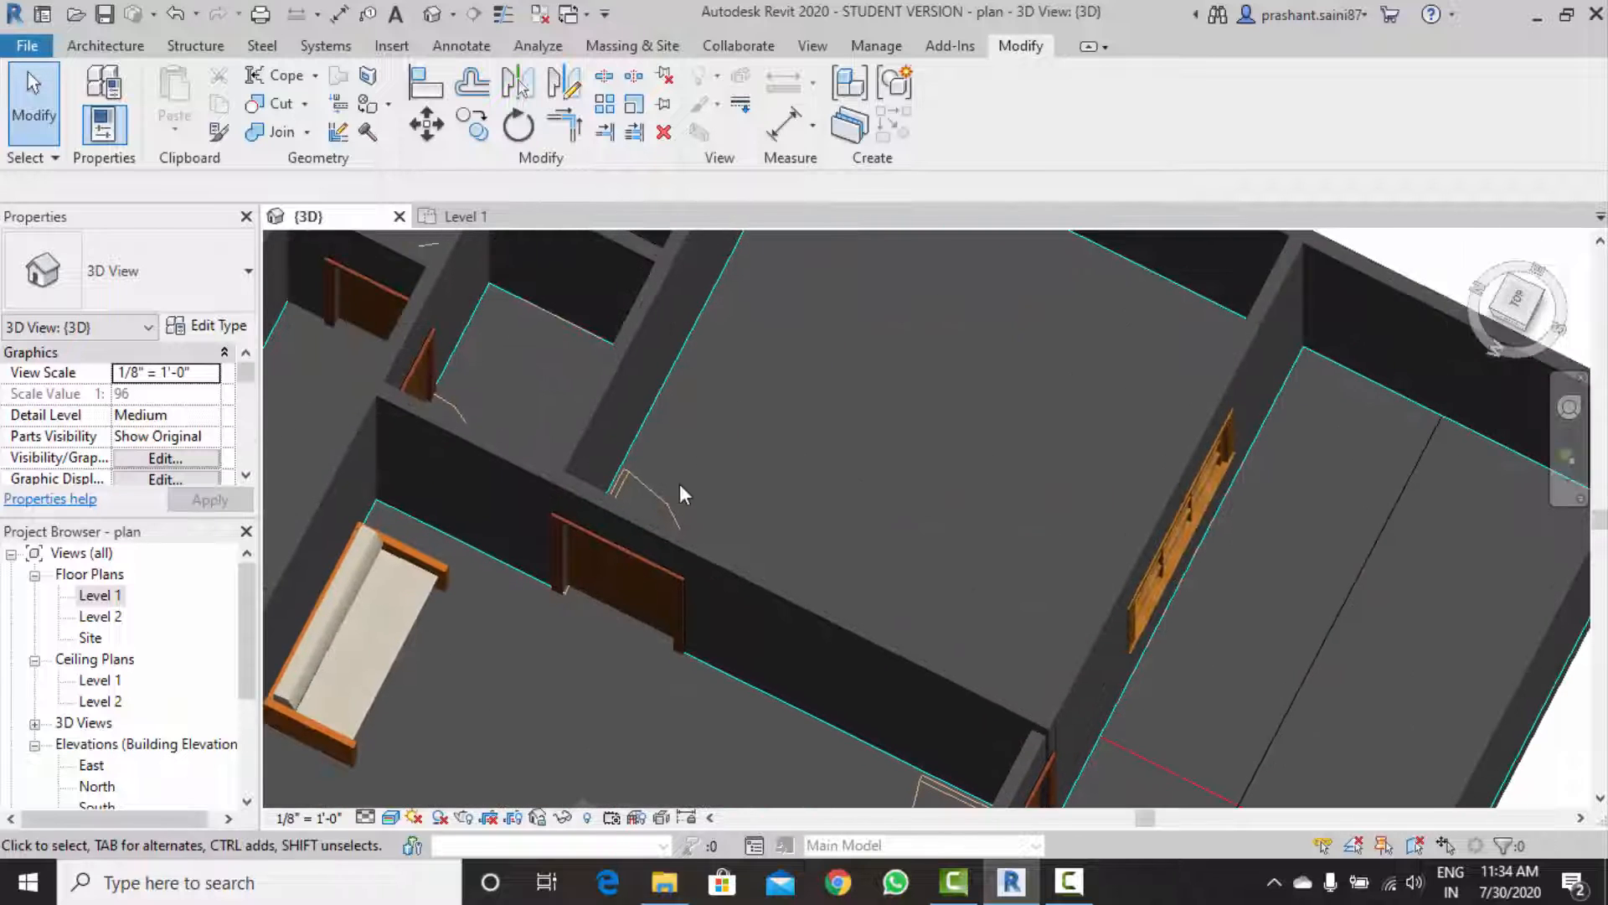
scroll(1137, 478, "down", 4)
scroll(902, 414, "down", 3)
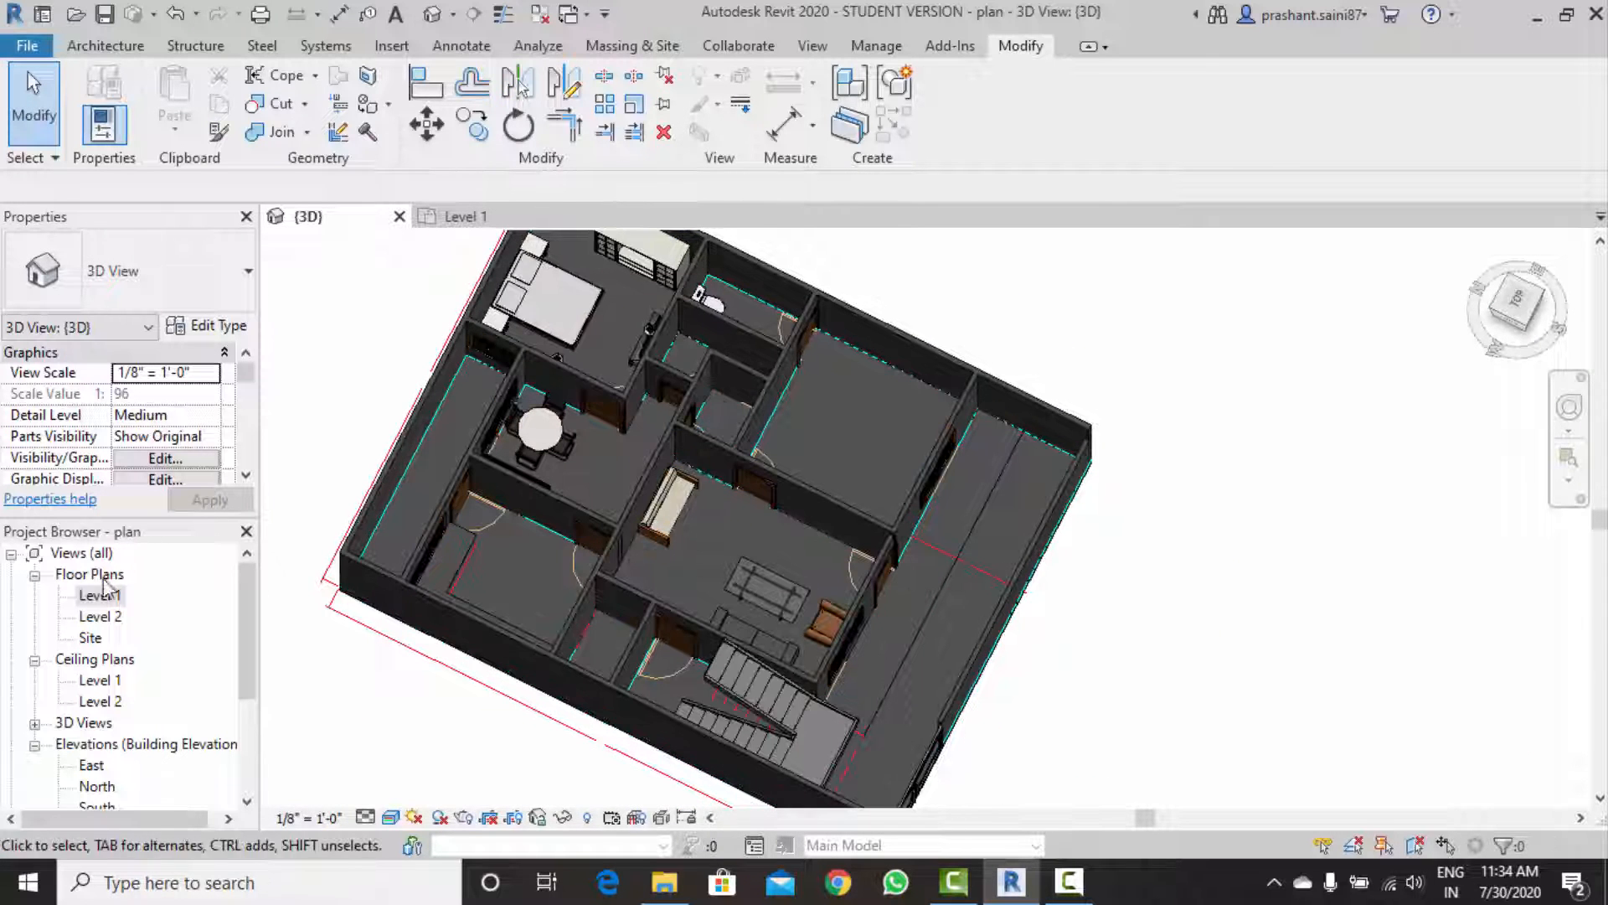
Open the Level 1 floor plan, place BED_6467 in the middle of the 11'8"x11'6" bedroom and end component placement.
double_click(101, 595)
scroll(729, 444, "down", 3)
scroll(921, 519, "down", 3)
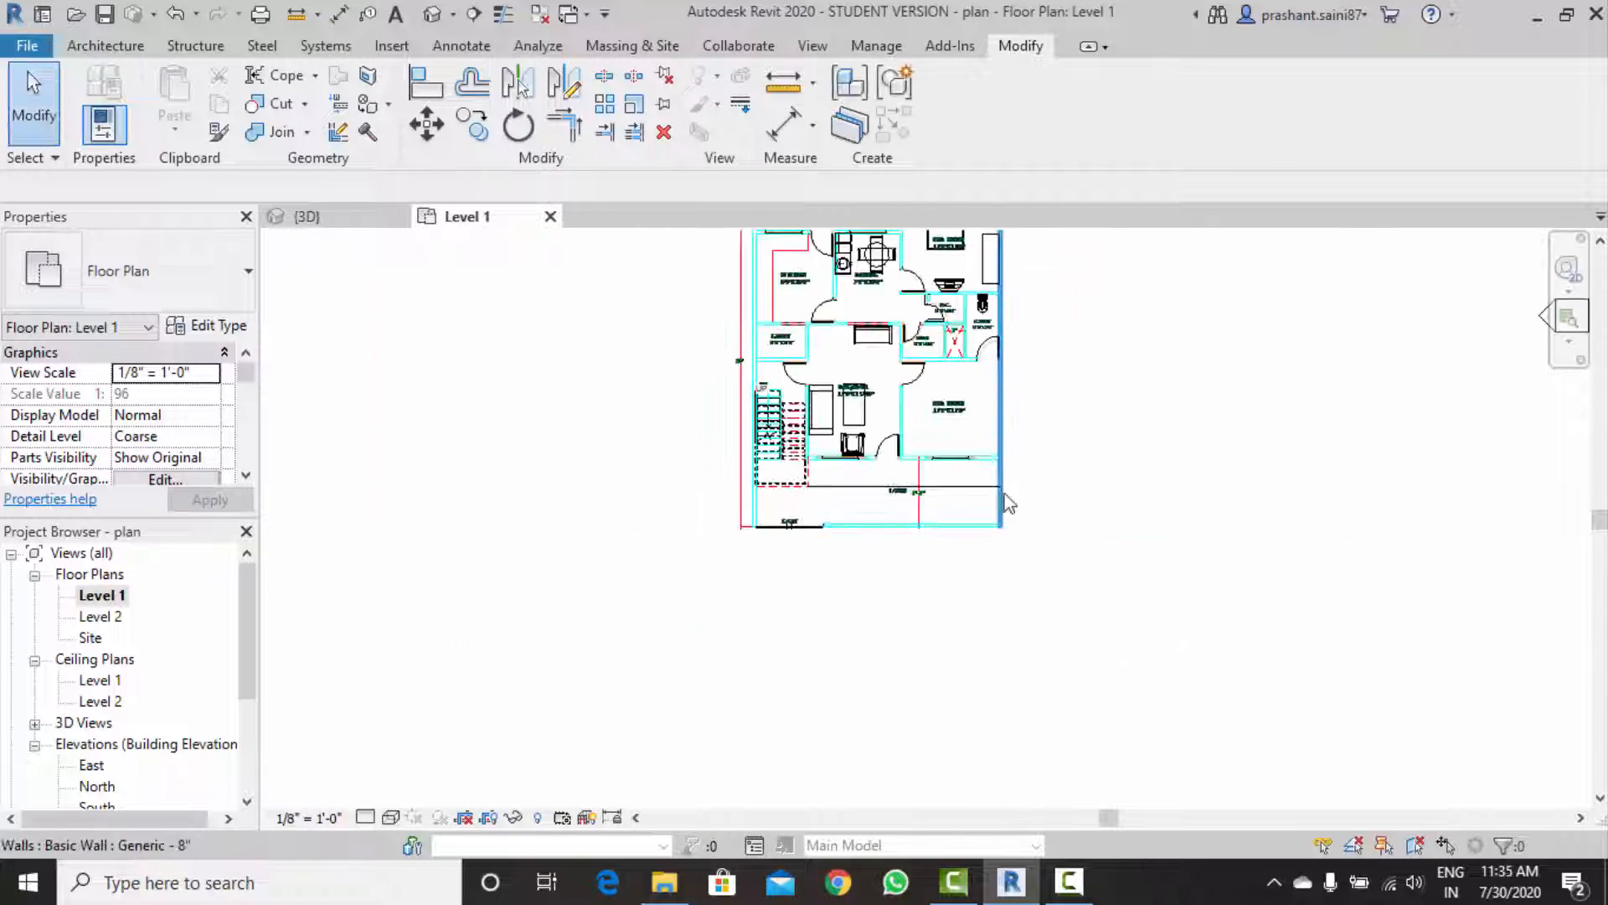
scroll(962, 614, "up", 5)
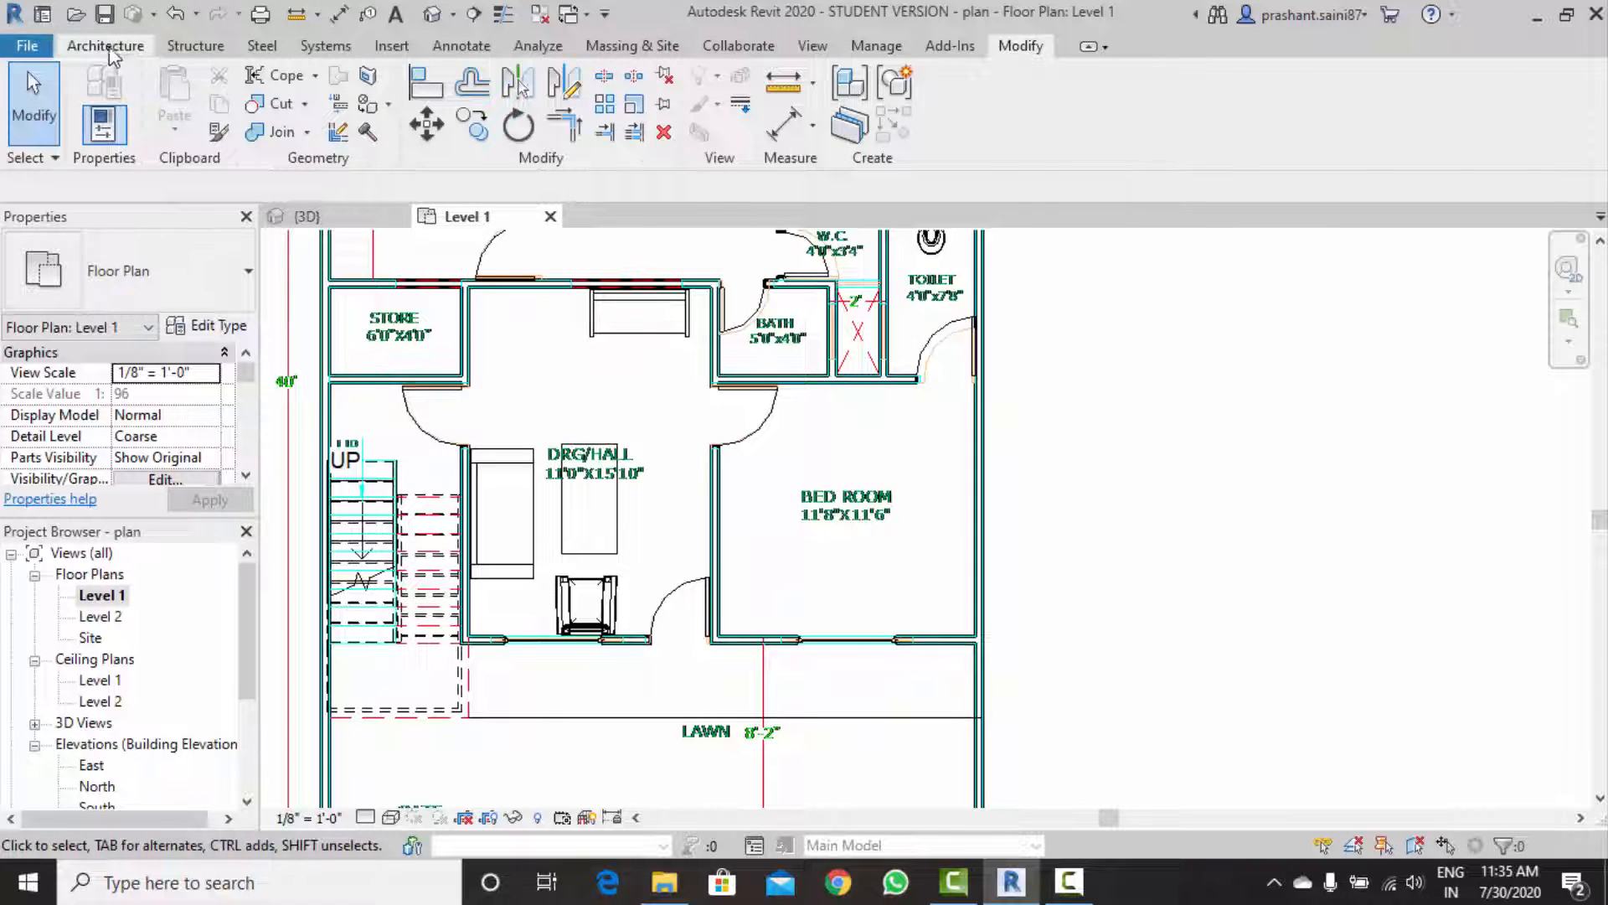
left_click(106, 46)
left_click(279, 88)
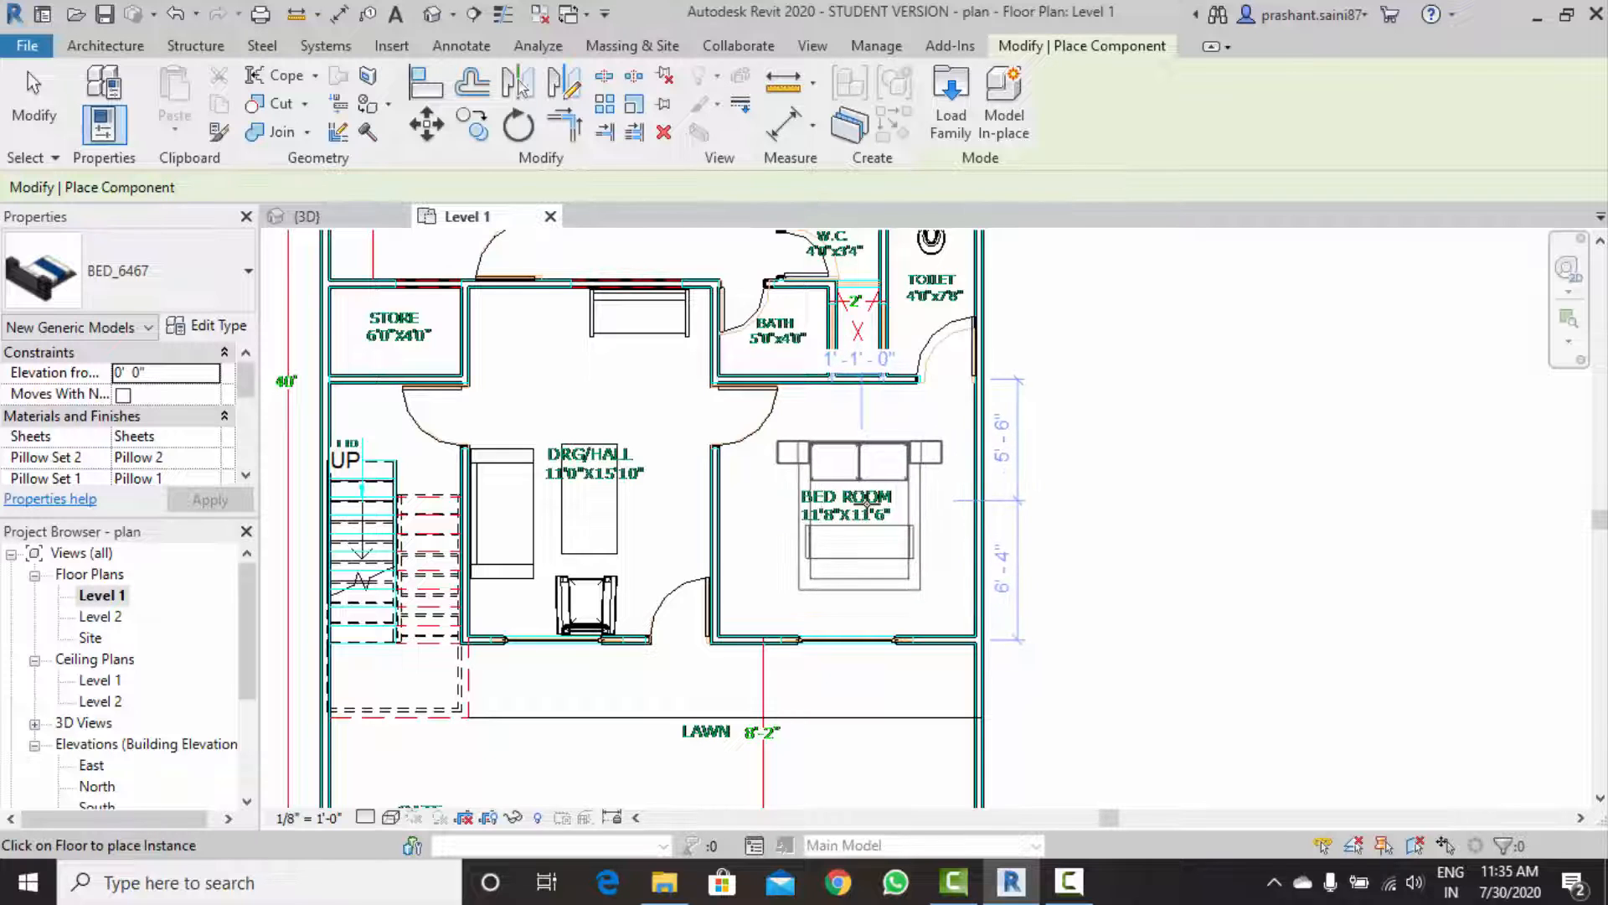
left_click(873, 508)
key("Escape")
key("Escape")
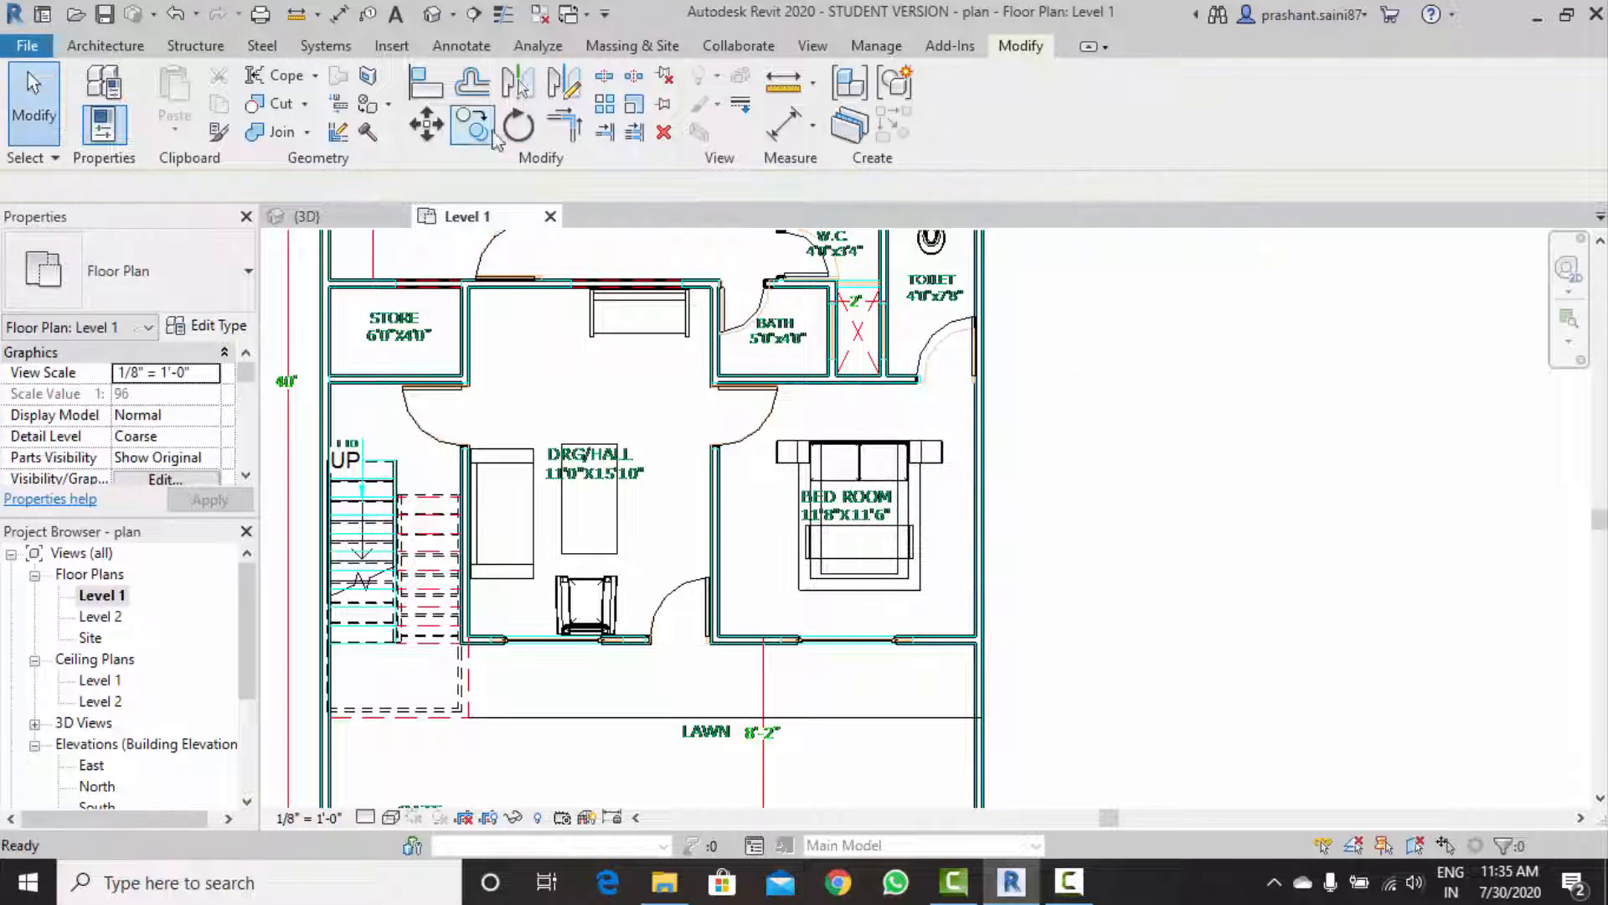
Rotate the bed about 91 degrees clockwise so its headboard faces the bedroom's outer side wall, and deselect it.
left_click(515, 126)
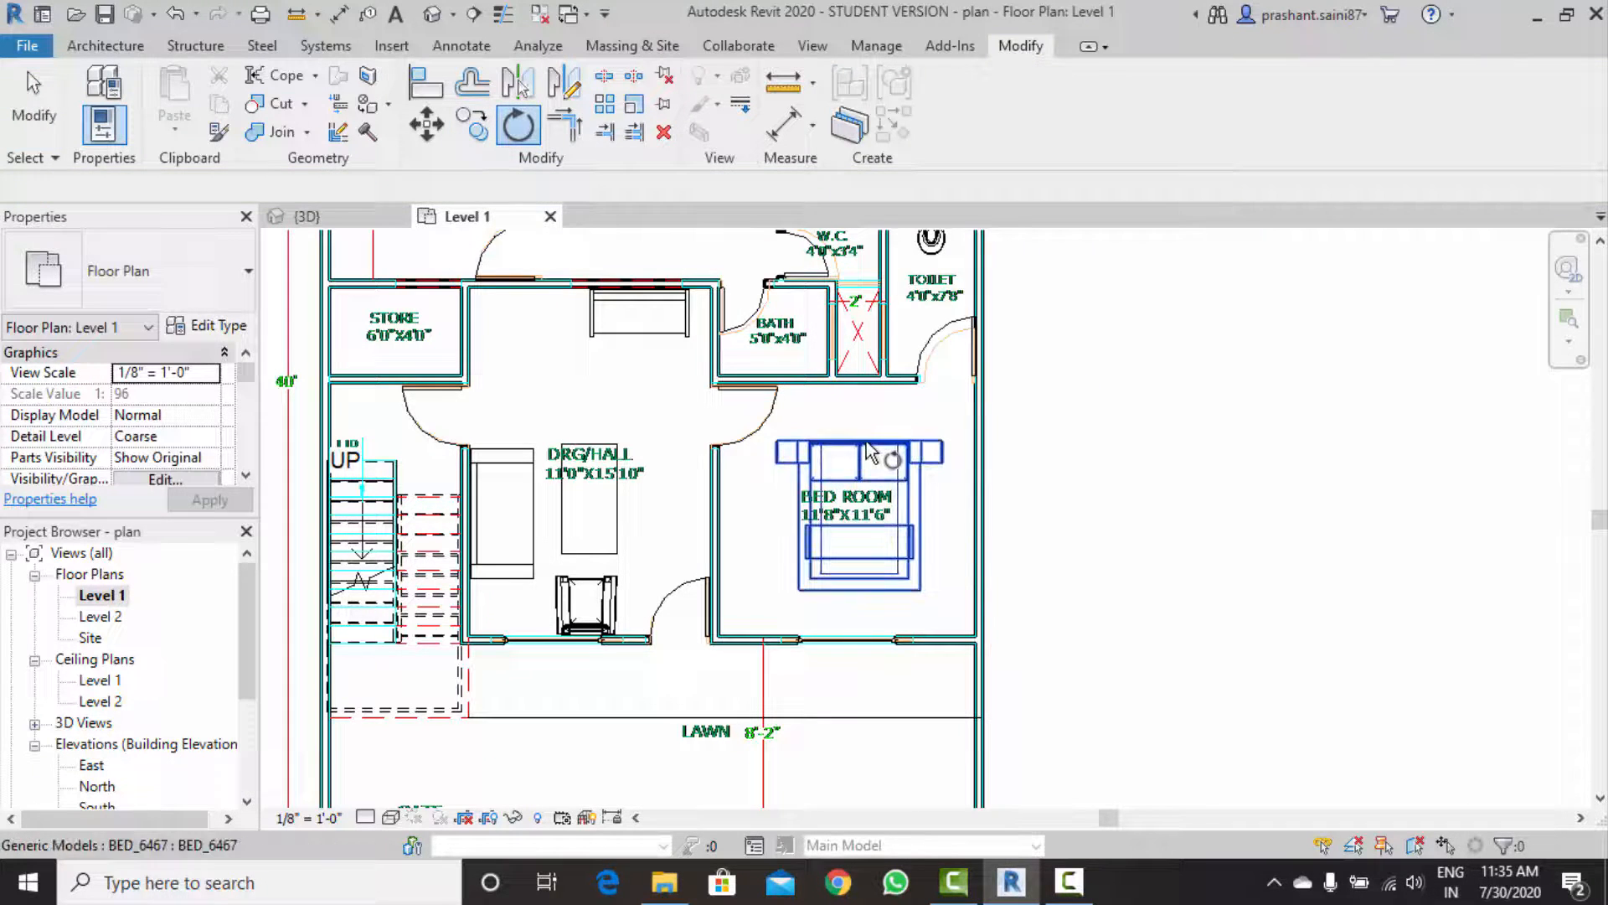
left_click(868, 515)
mouse_move(887, 529)
left_mouse_down()
mouse_move(881, 394)
mouse_move(871, 417)
mouse_move(858, 399)
mouse_move(860, 501)
left_mouse_up()
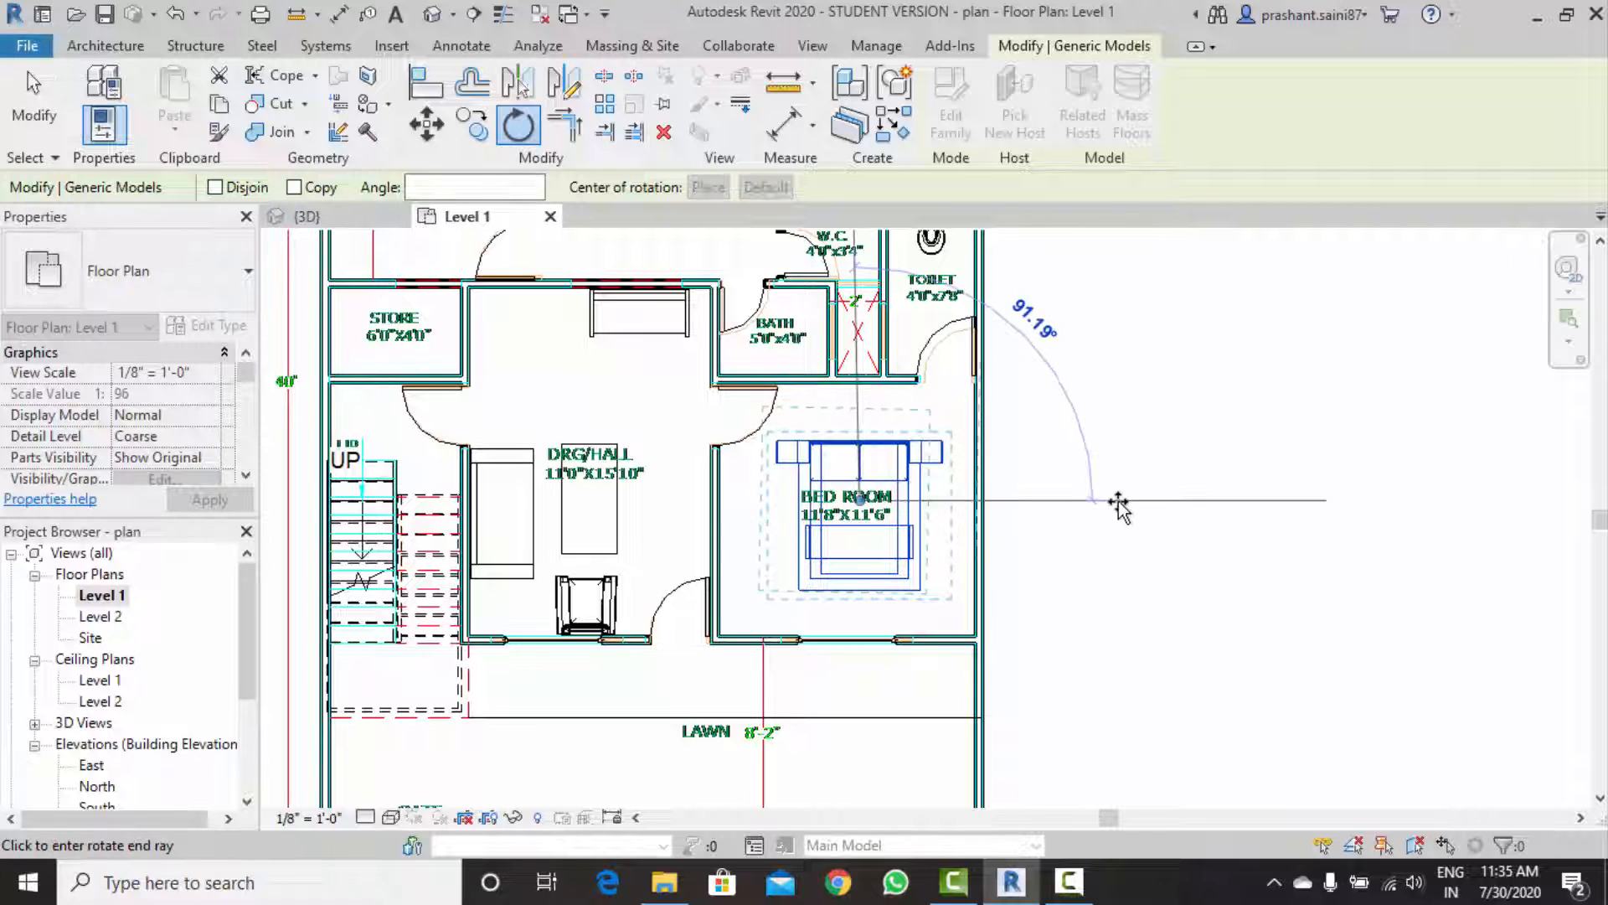
left_click(1122, 507)
scroll(913, 497, "up", 3)
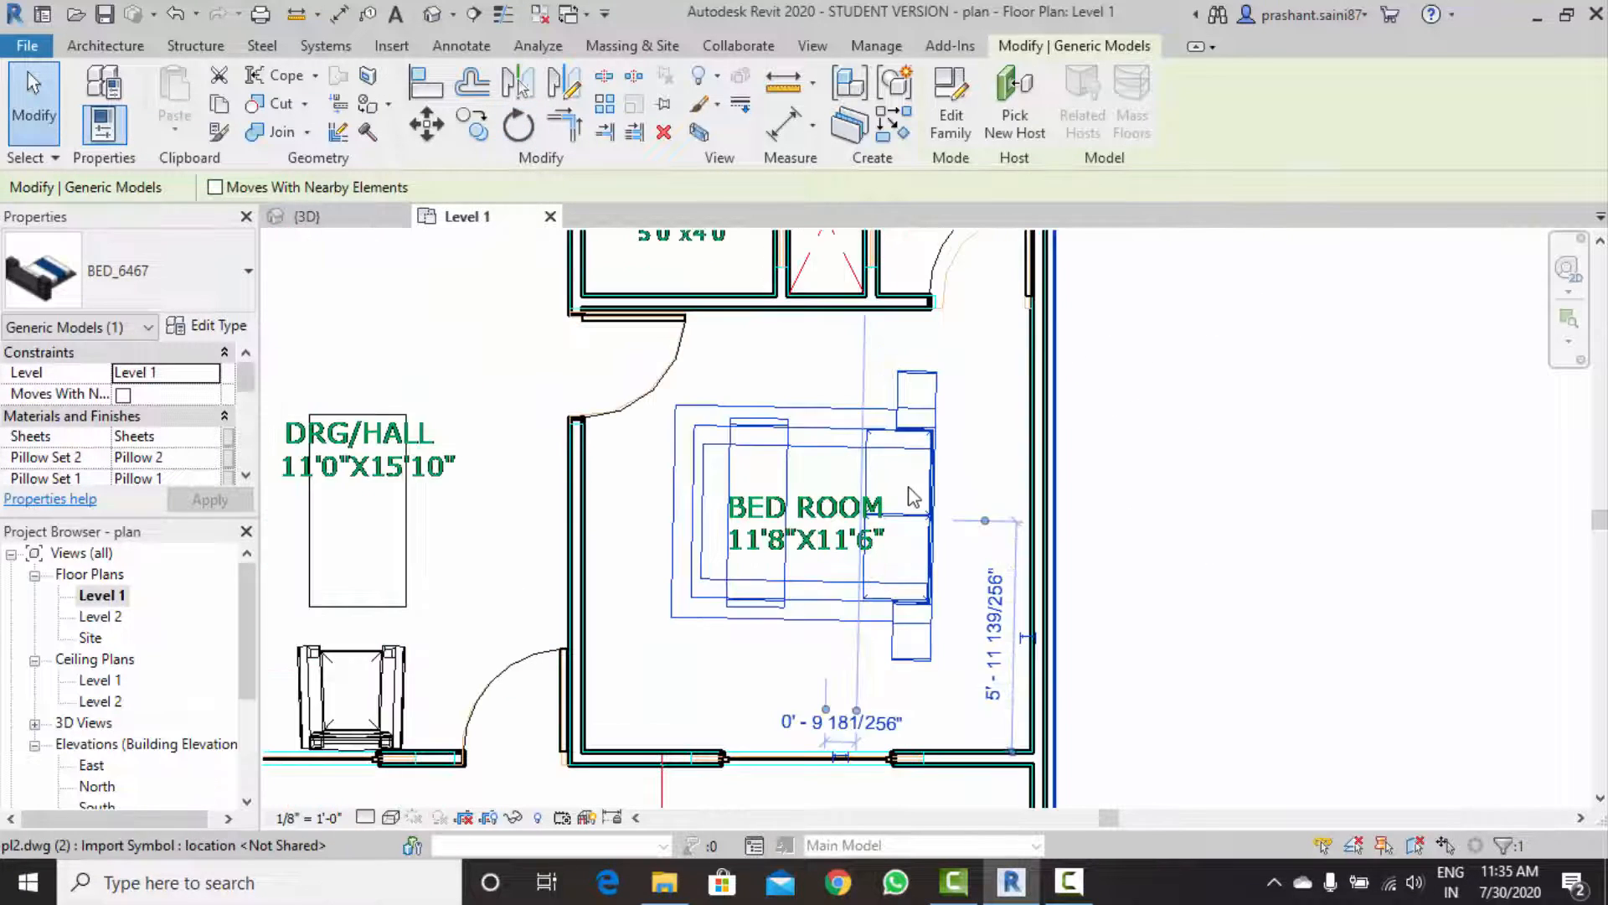
key("Escape")
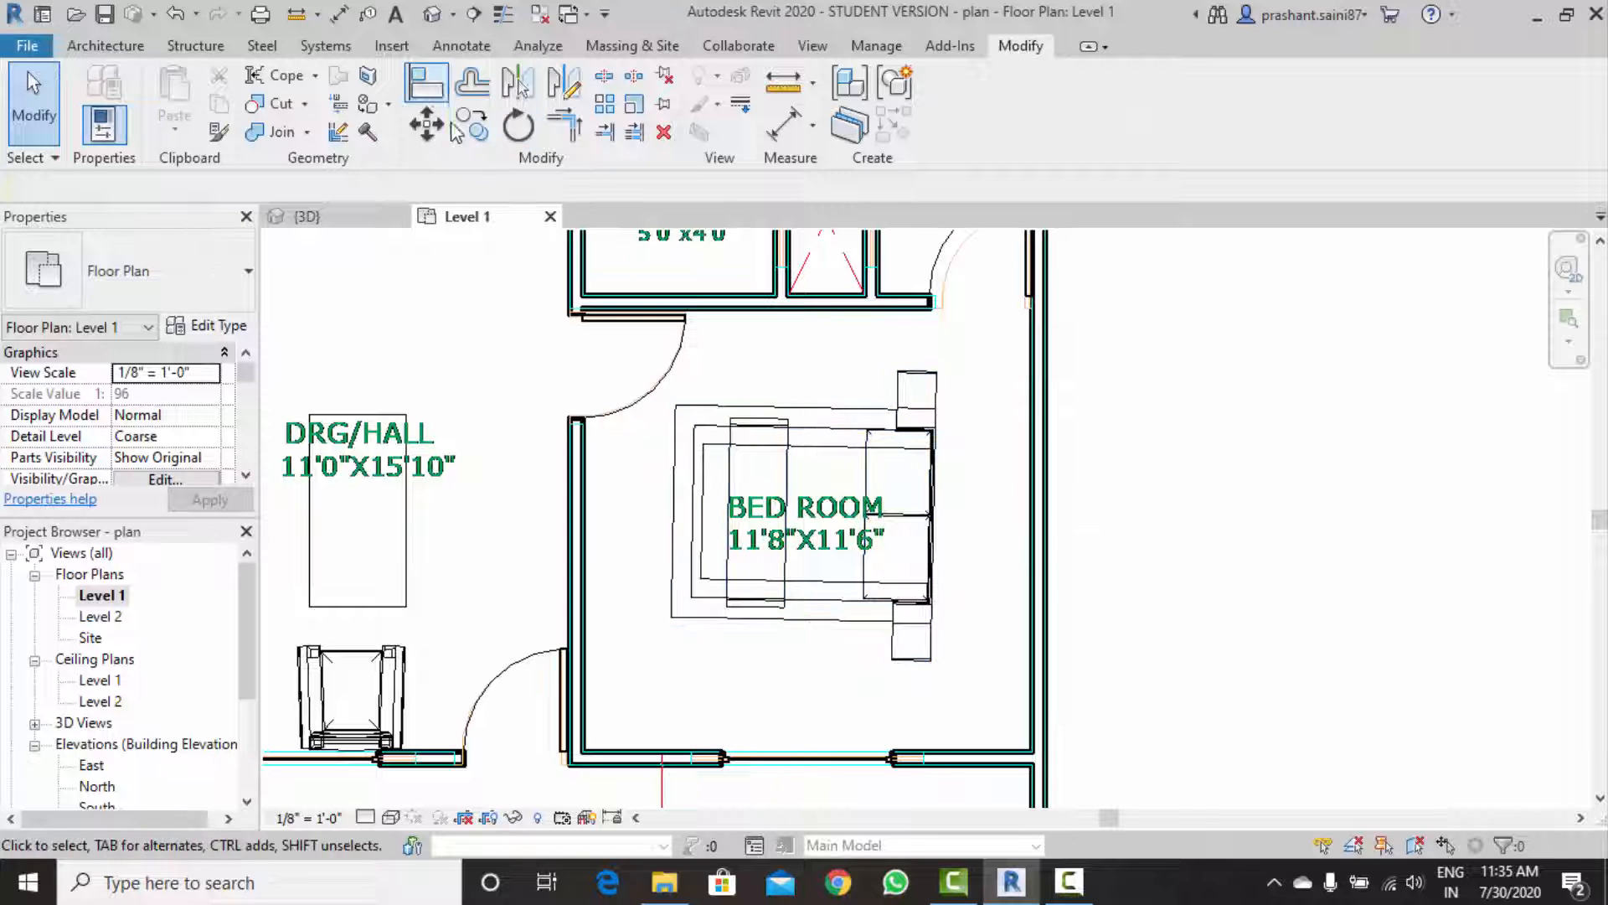
Try to rotate the tilted bed by a few degrees to square it with the bedroom's outer side wall, and undo its rotations.
left_click(510, 130)
left_click(908, 377)
right_click(816, 350)
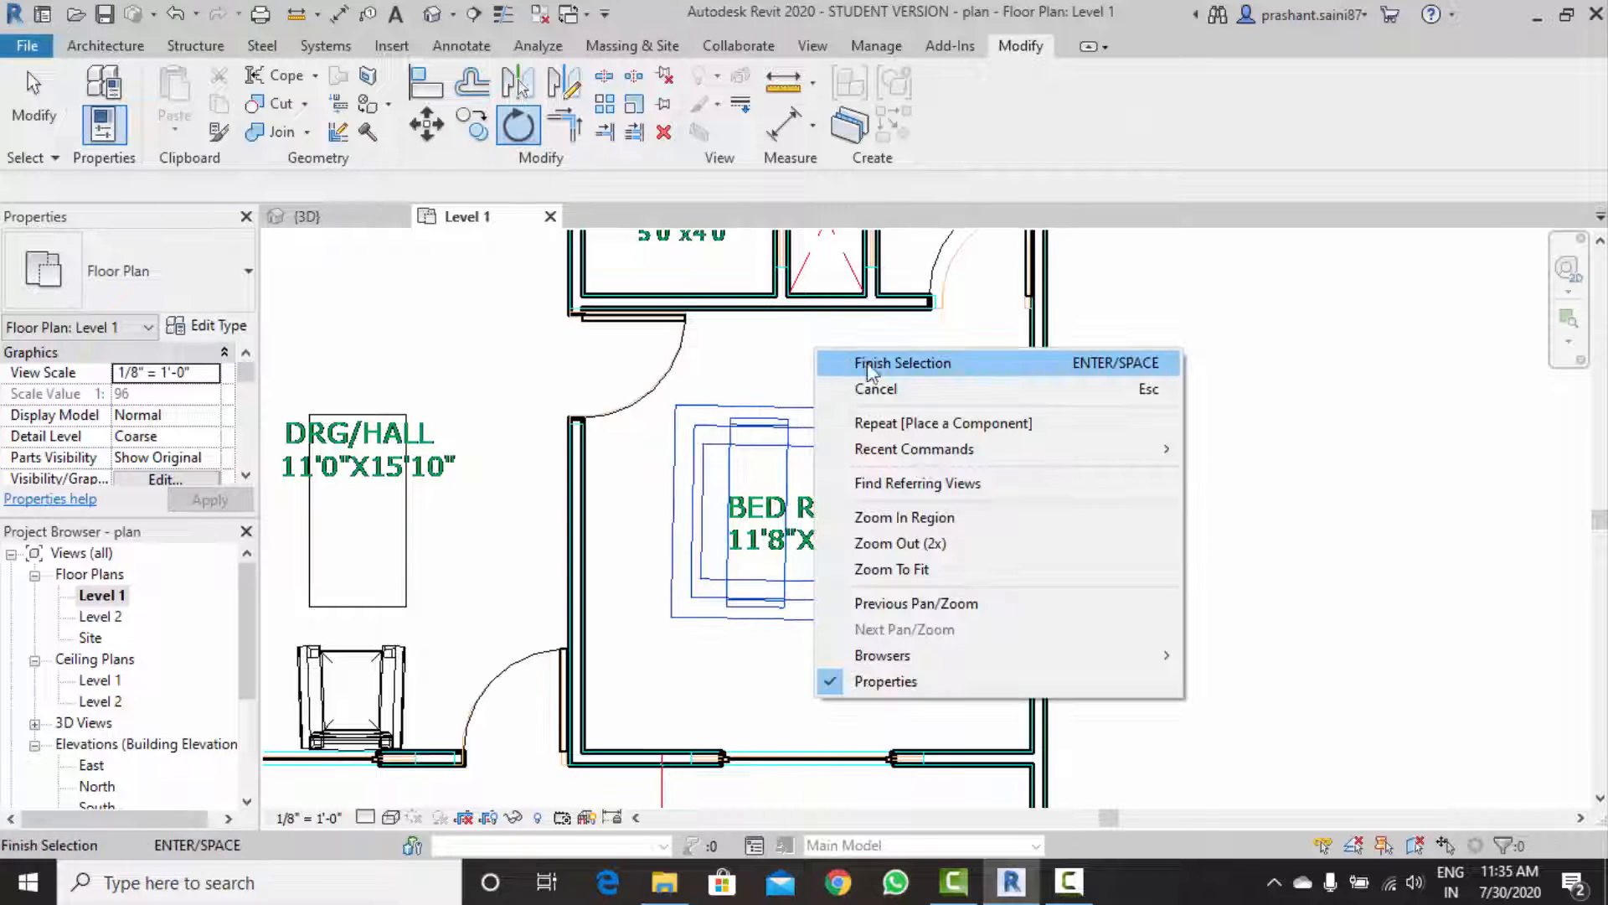
left_click(868, 369)
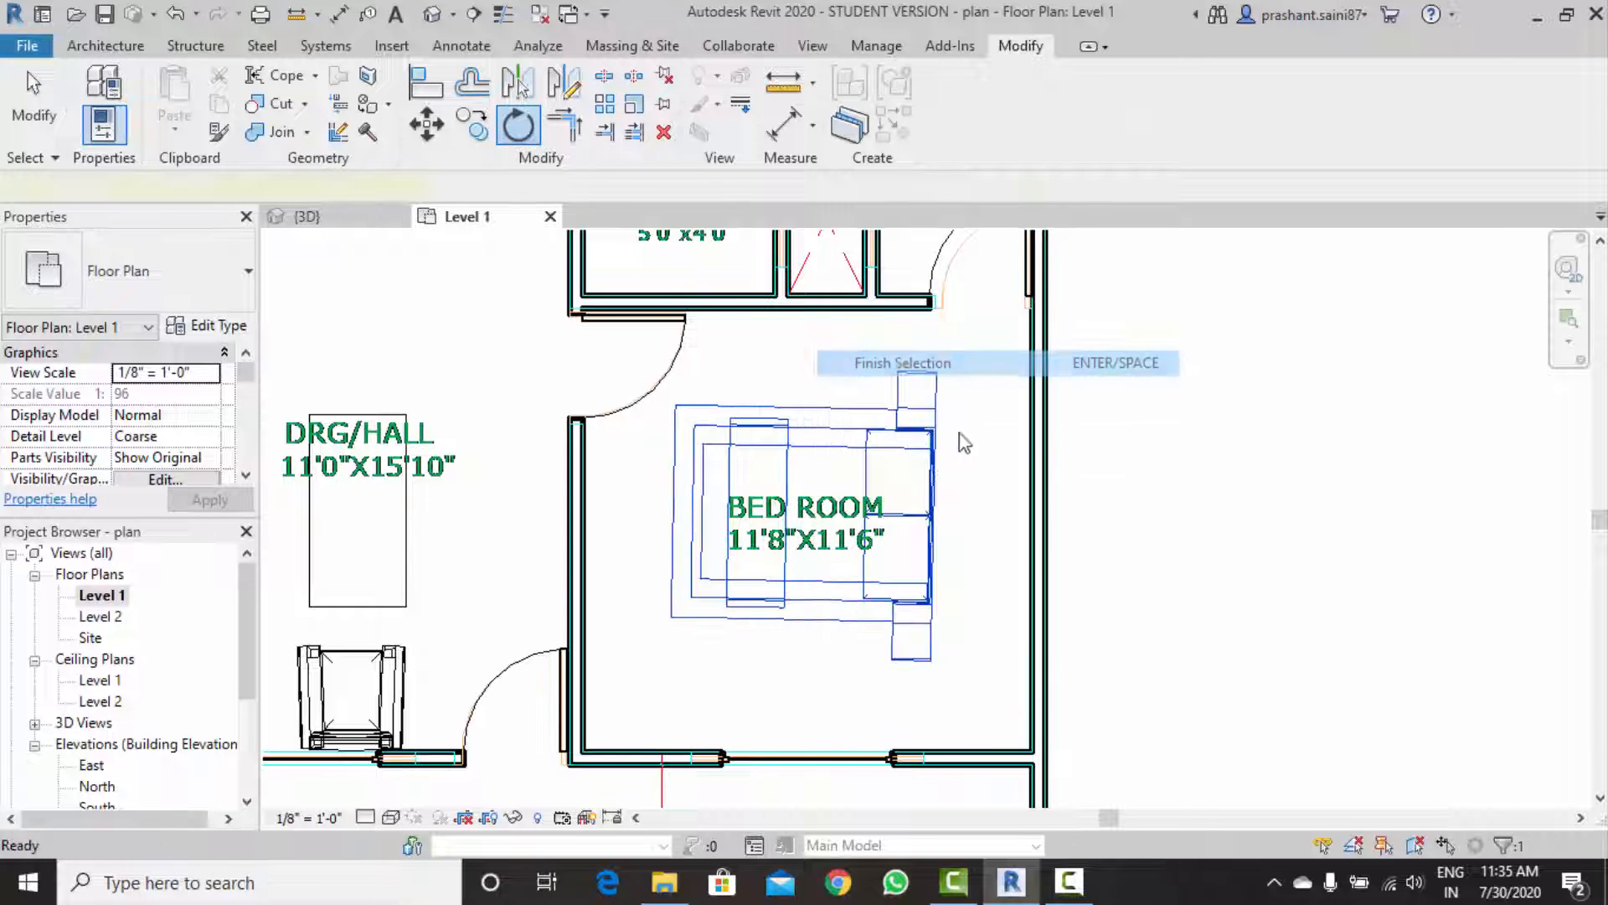
left_click(959, 513)
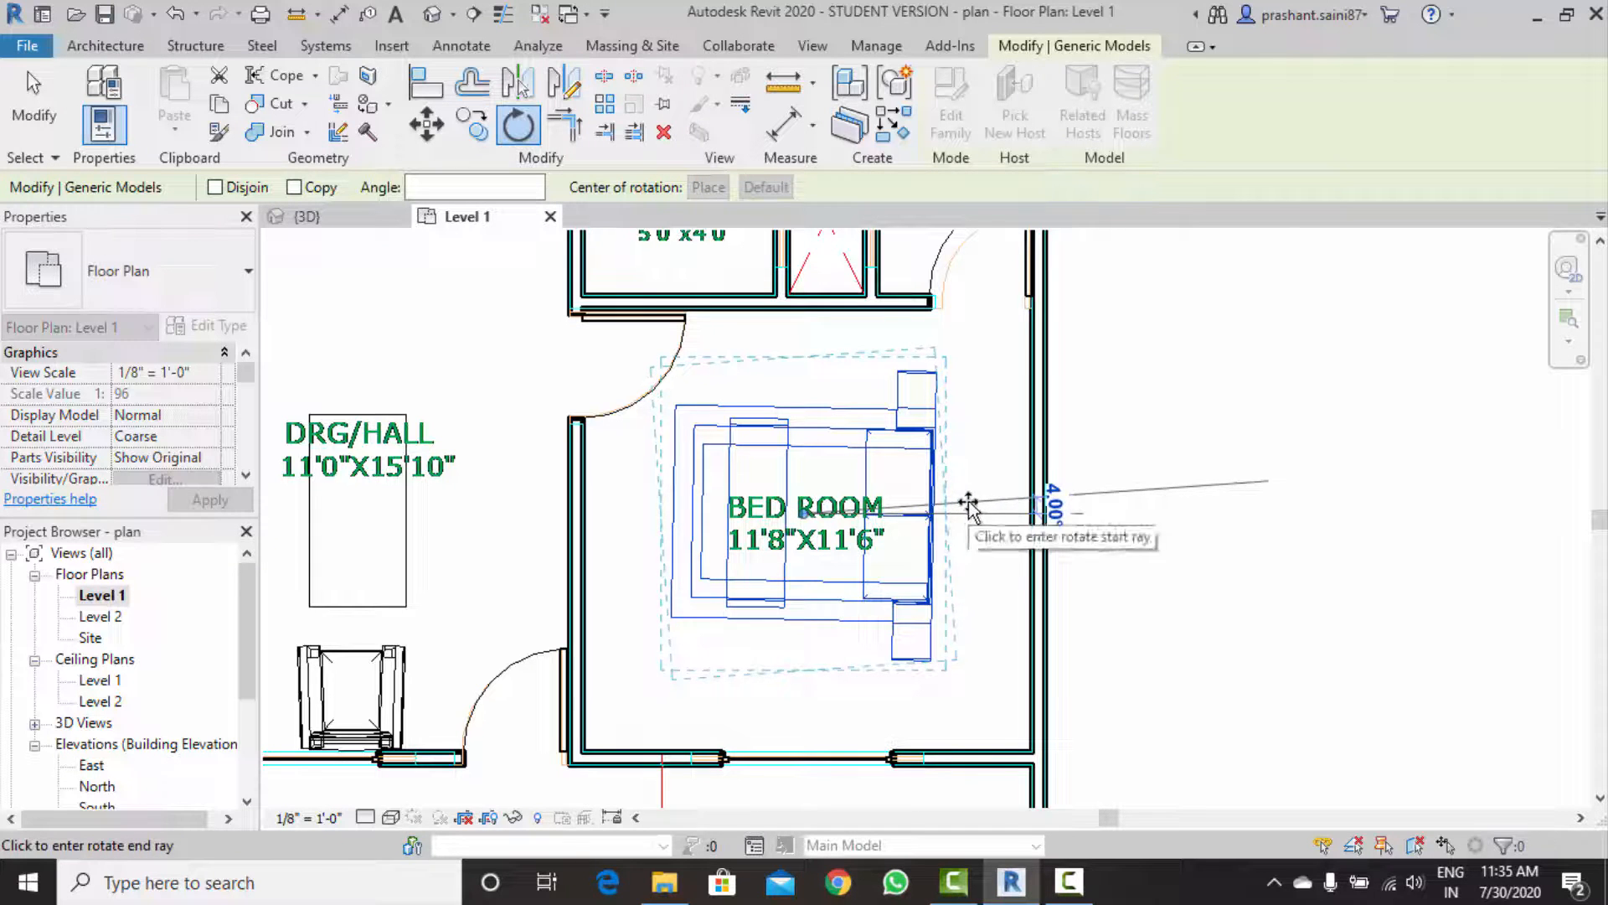
scroll(972, 511, "up", 2)
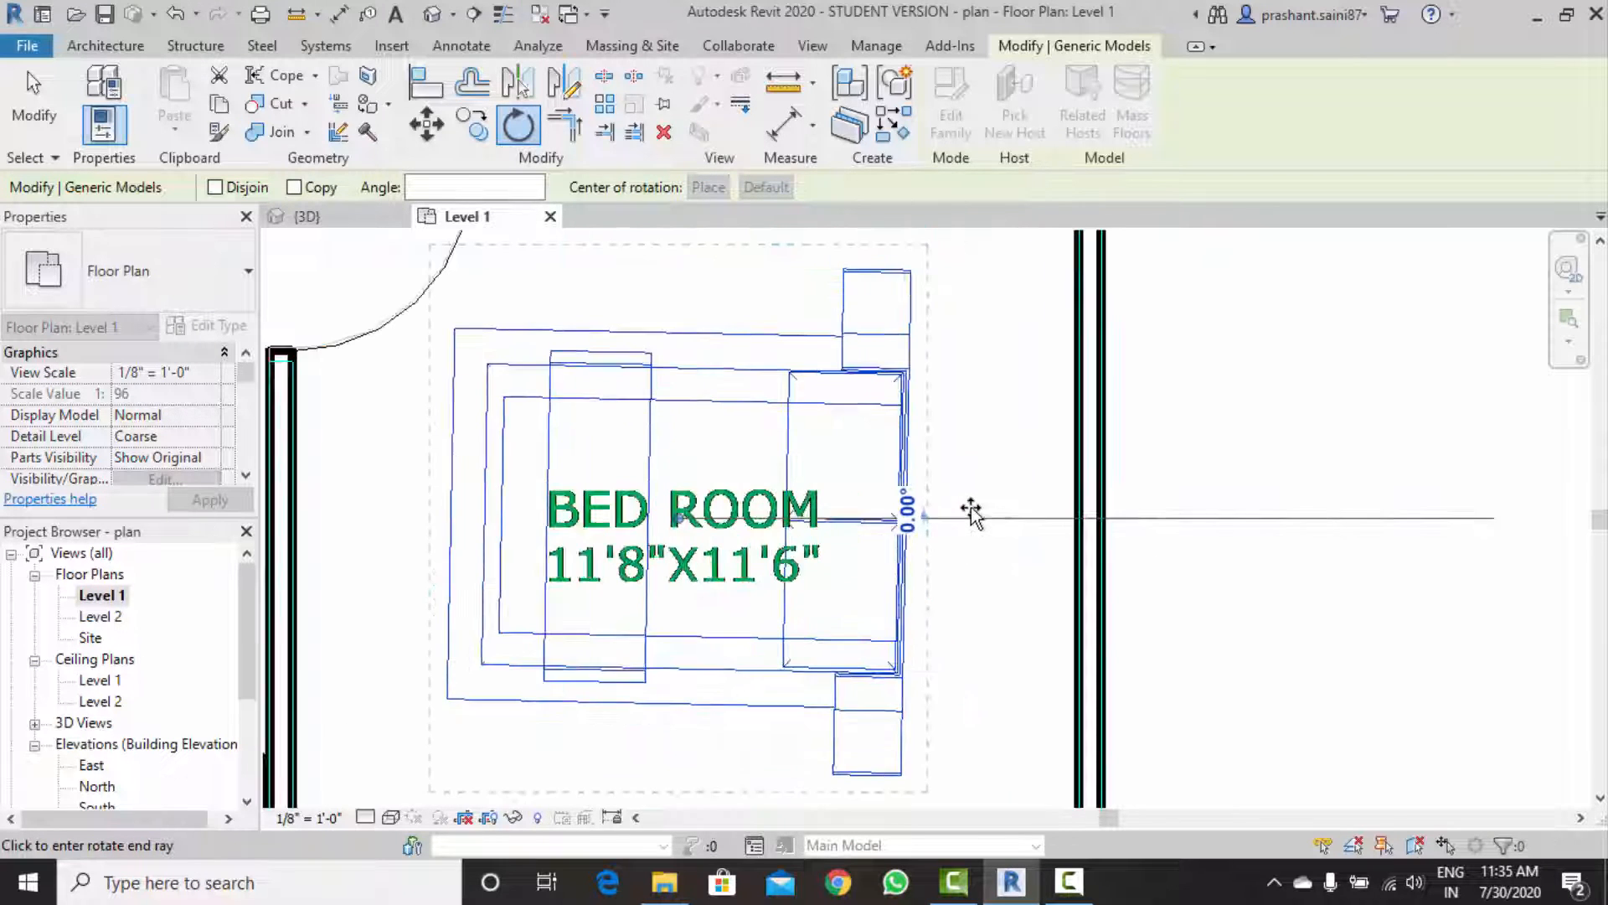
left_click(980, 507)
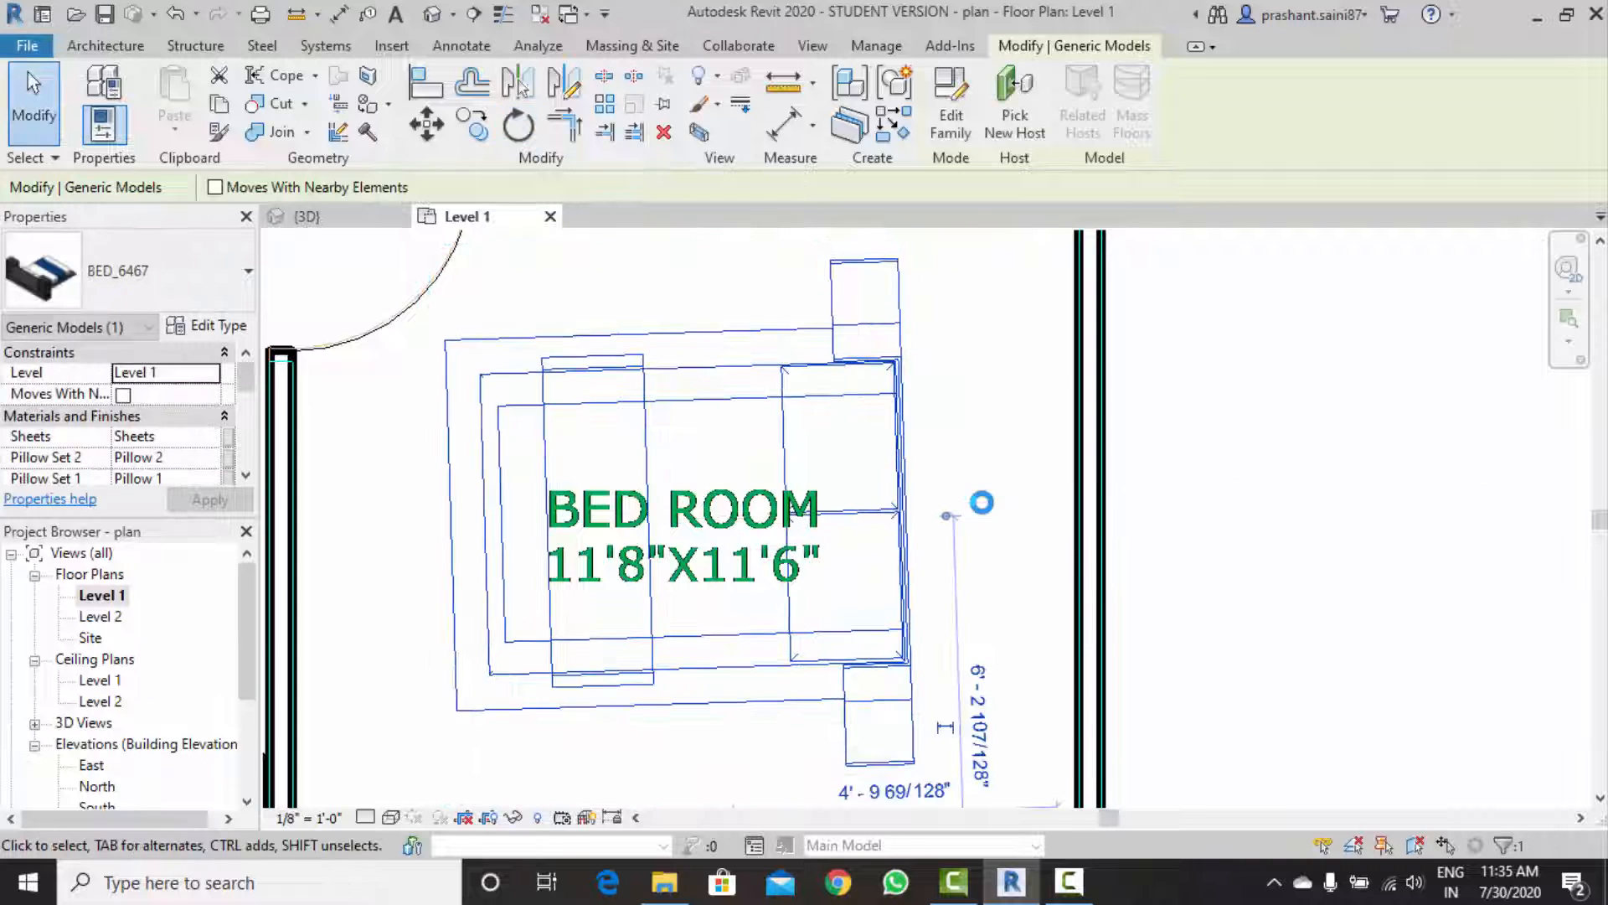
left_click(974, 507)
scroll(973, 502, "down", 3)
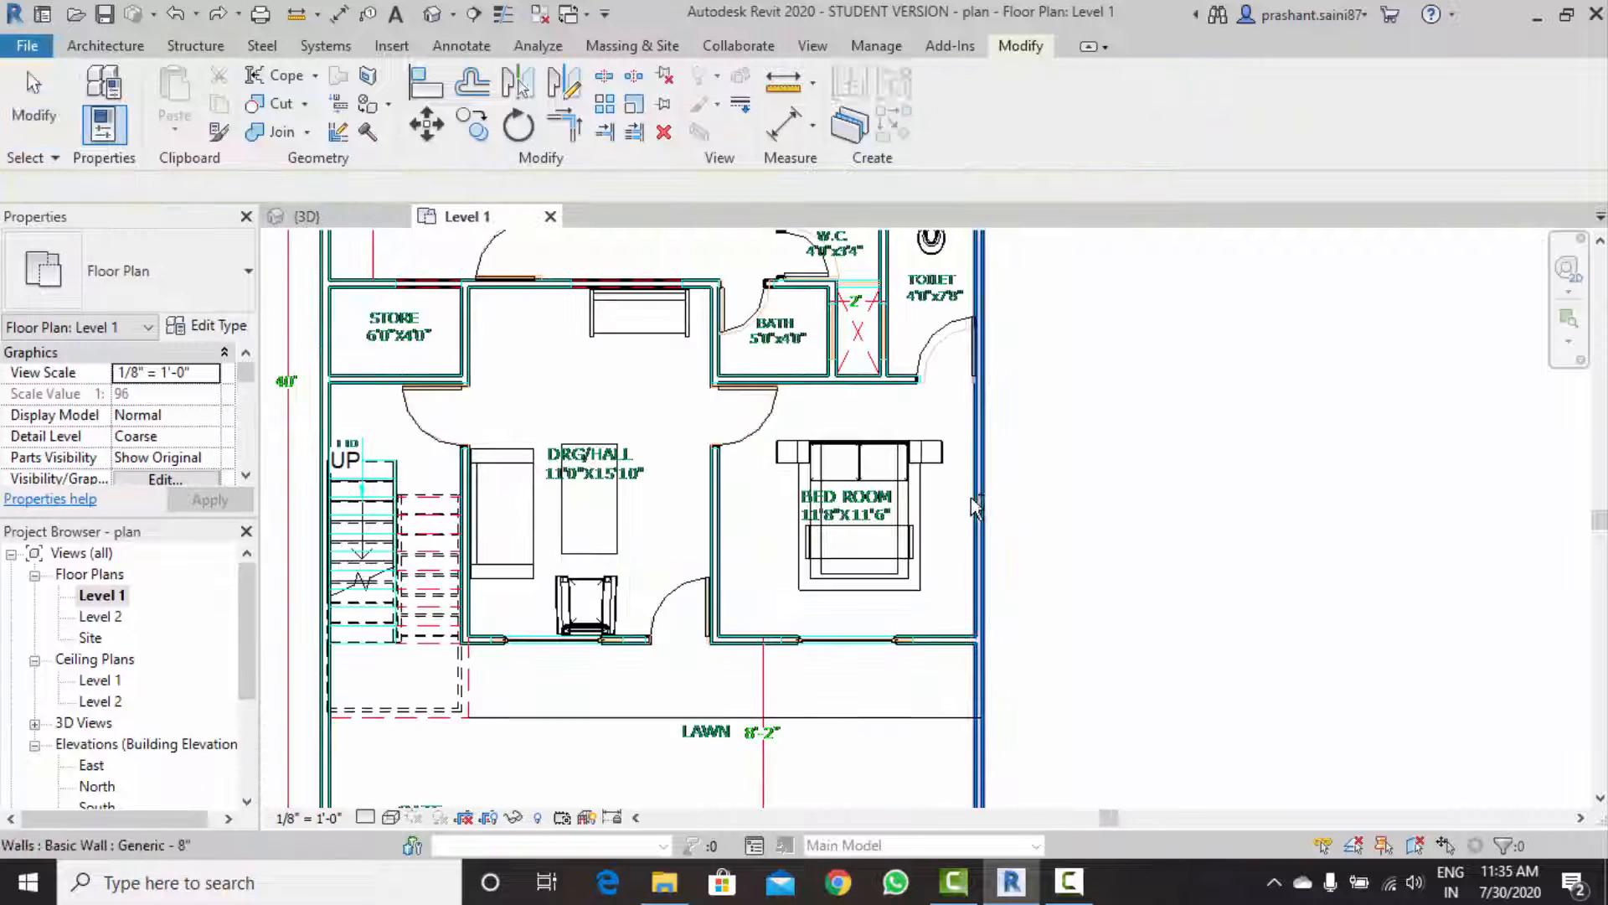
Rotate BED_6467 a quarter turn clockwise so its headboard faces the bedroom's outer side wall, and deselect it.
left_click(864, 411)
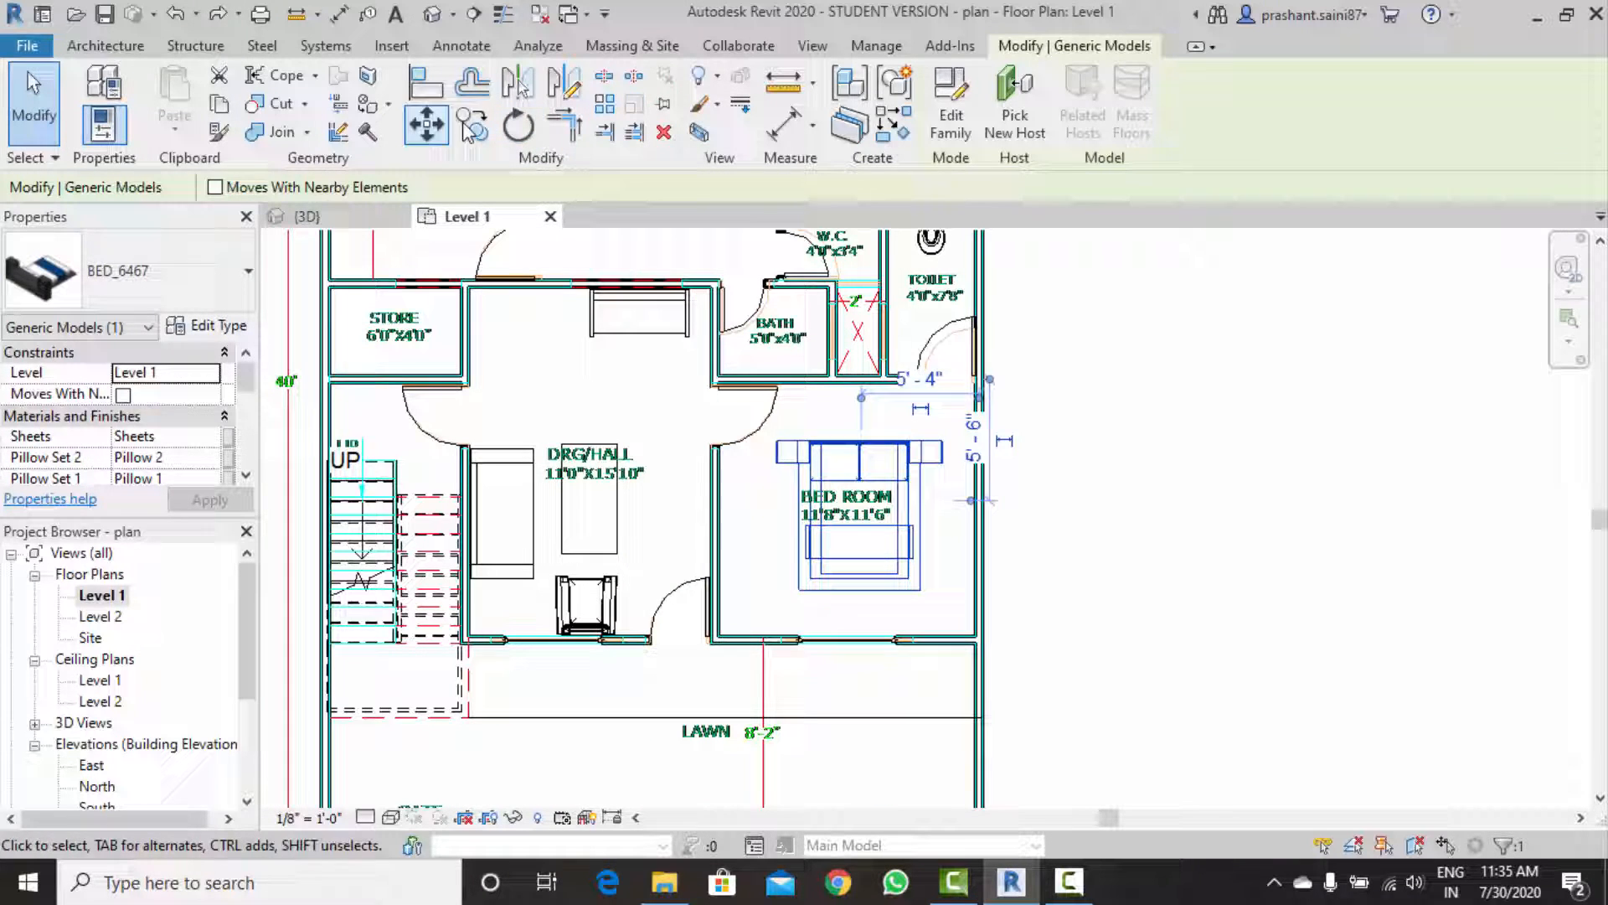
left_click(518, 127)
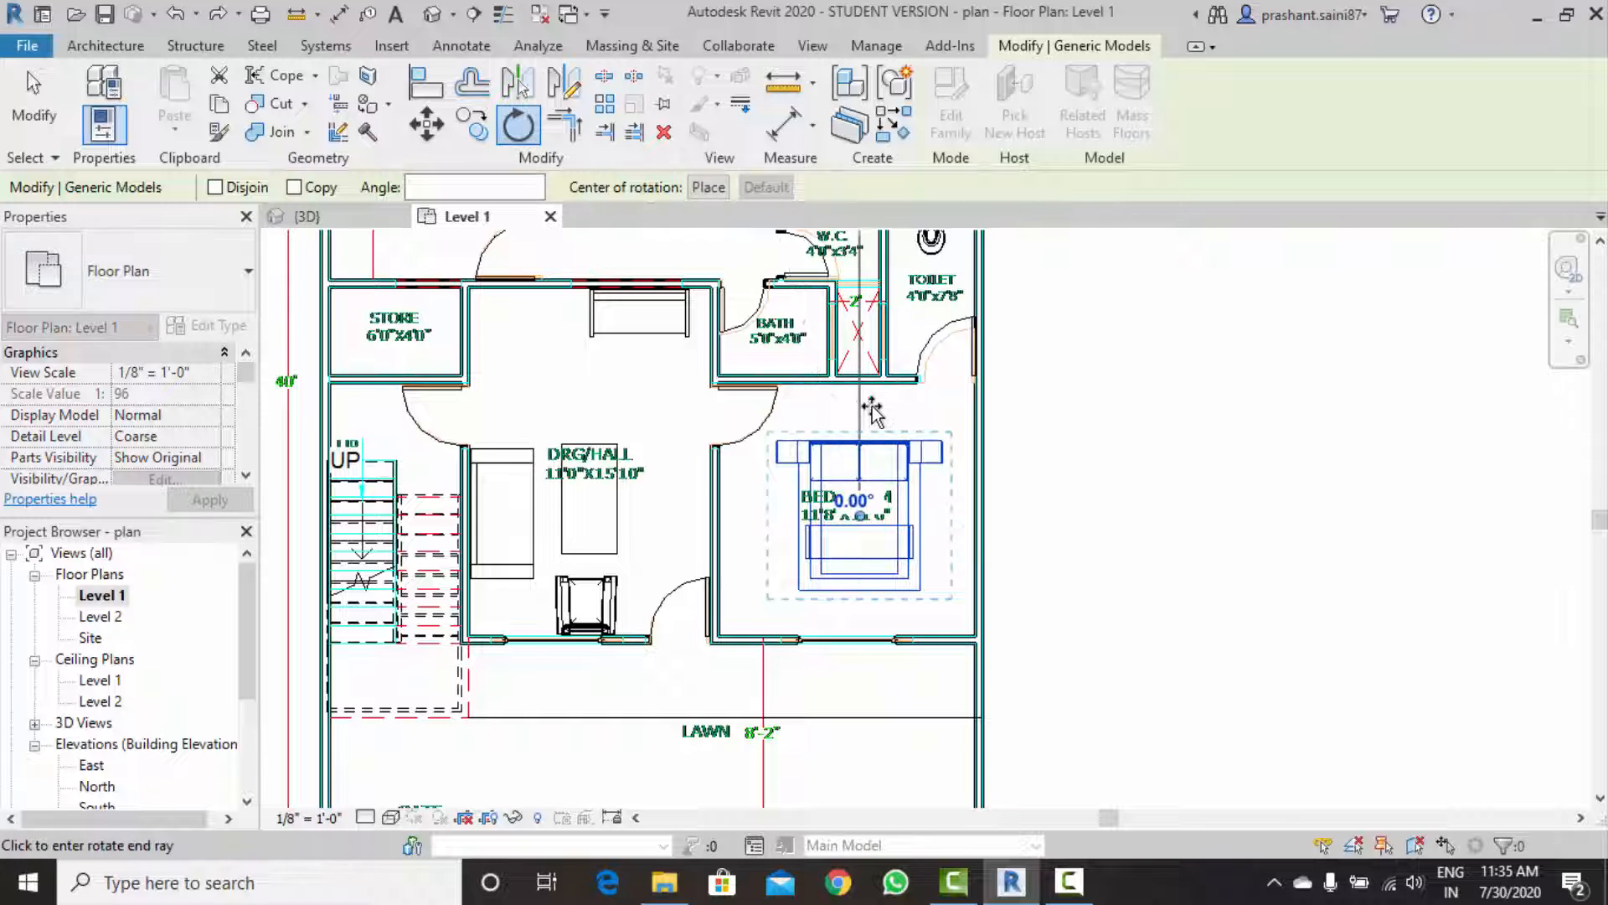
left_click(1158, 510)
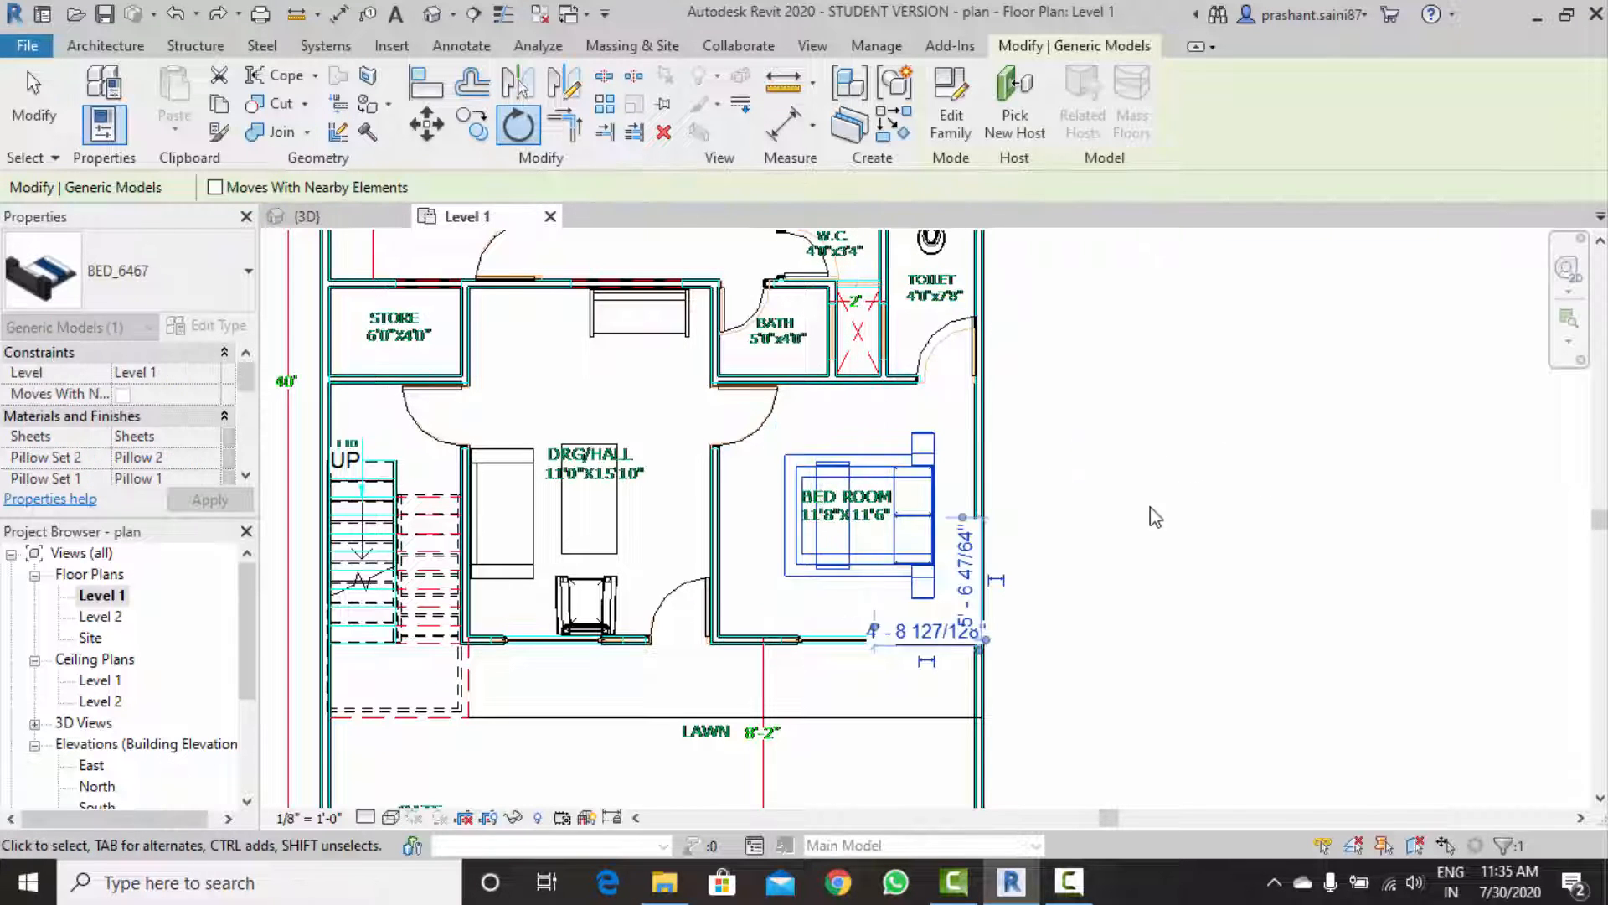
scroll(995, 500, "up", 3)
scroll(995, 500, "down", 3)
left_click(1037, 484)
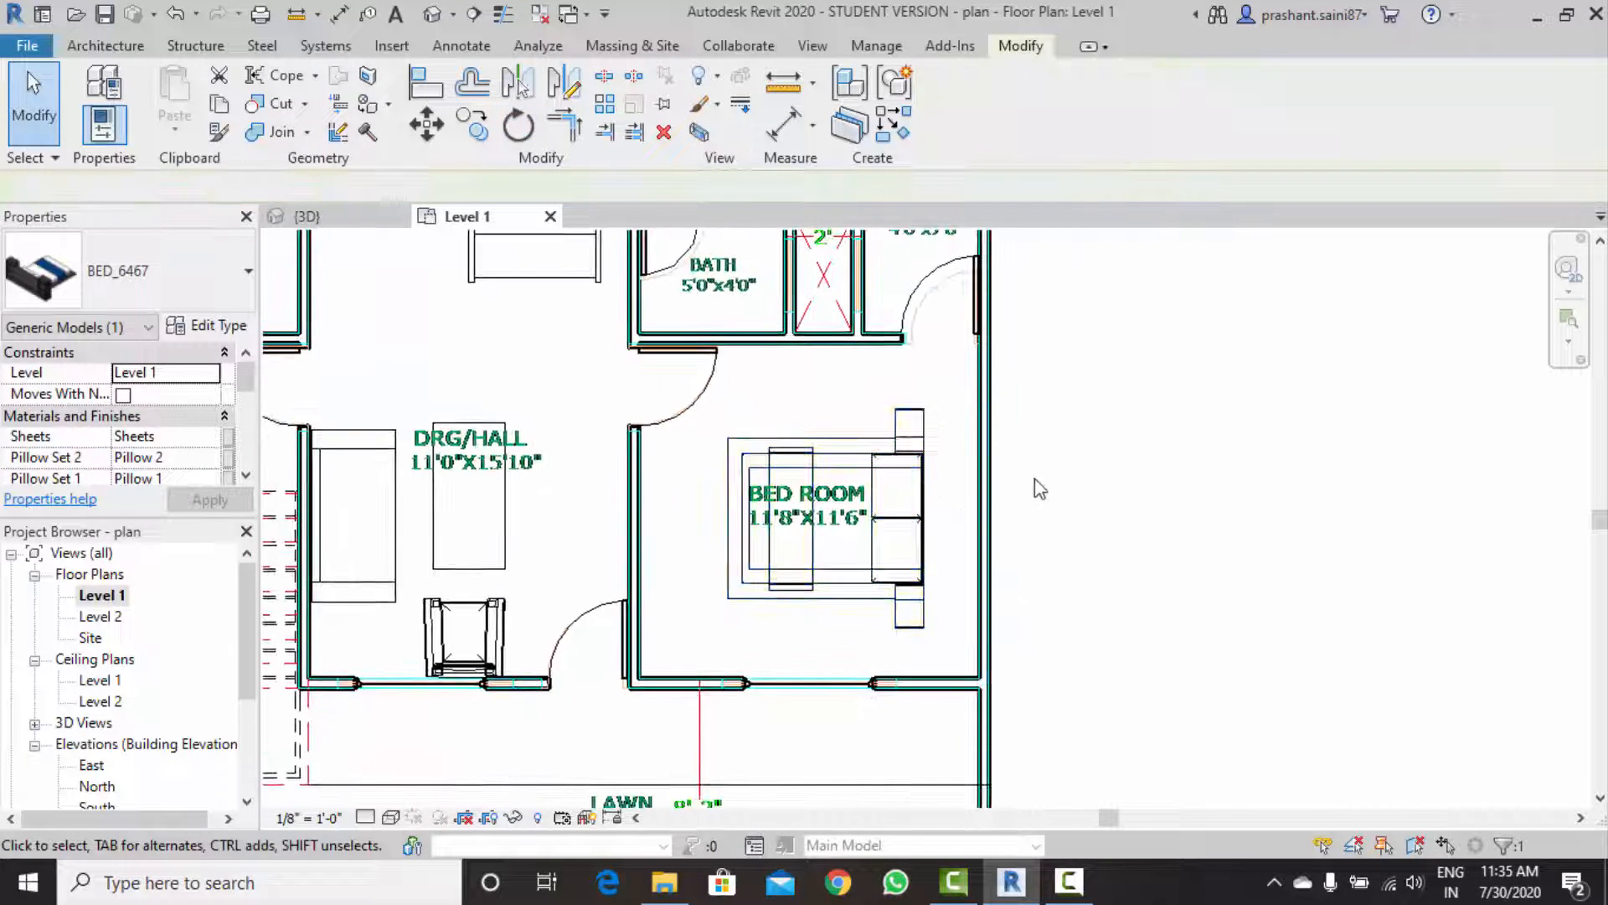
Align the bed's headboard edge with the inner face of the bedroom's outer side wall, and end the Align command.
scroll(991, 461, "up", 3)
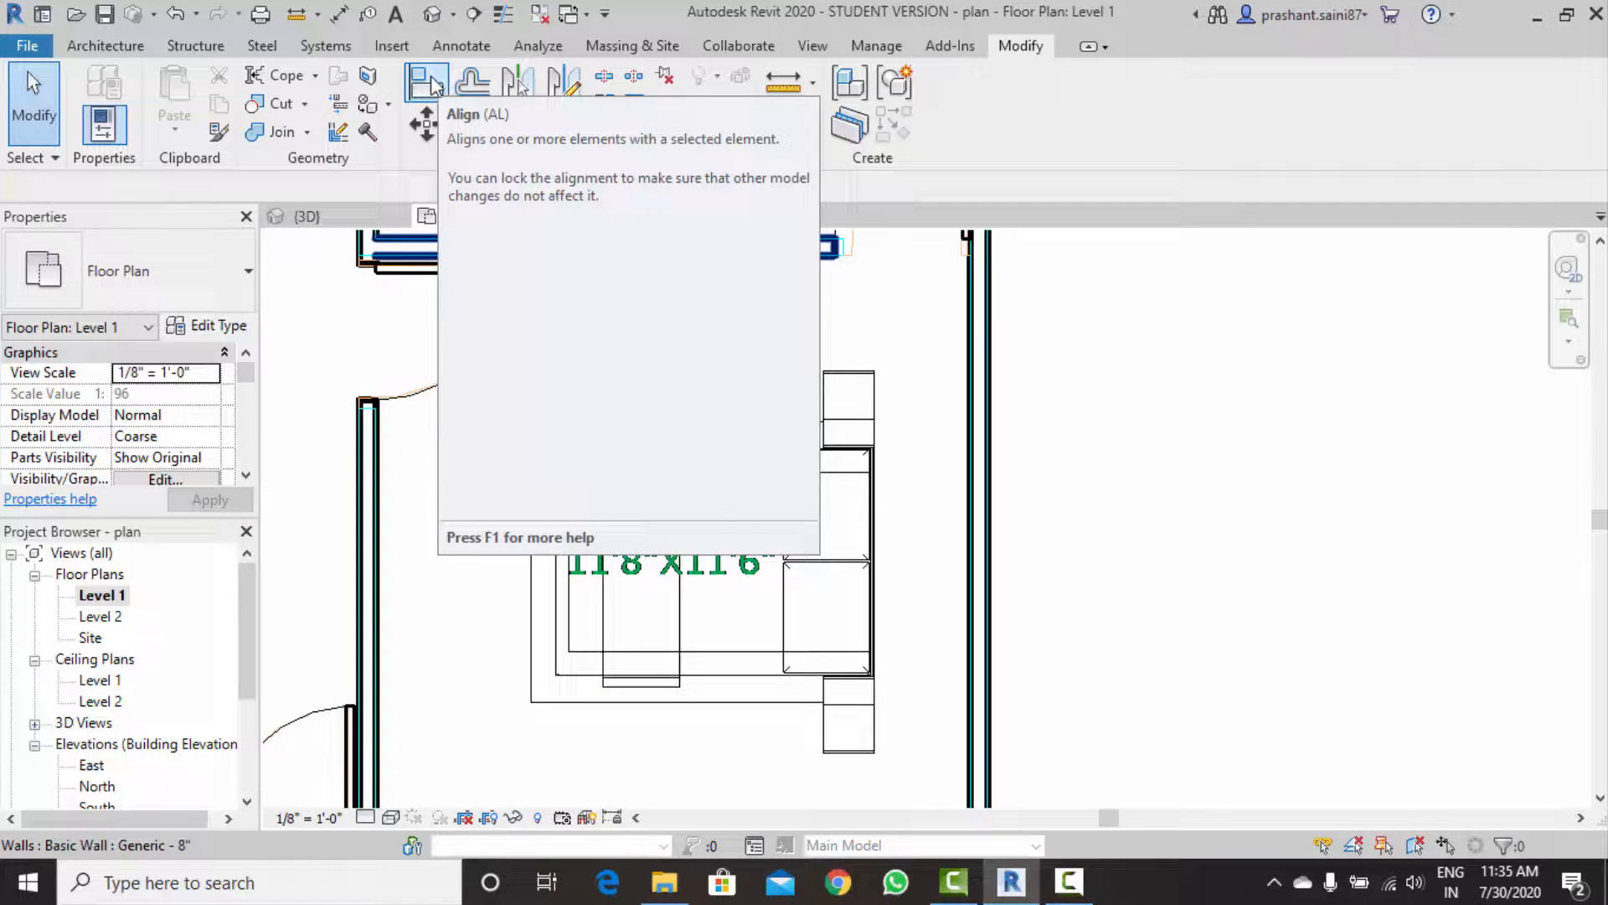
left_click(429, 84)
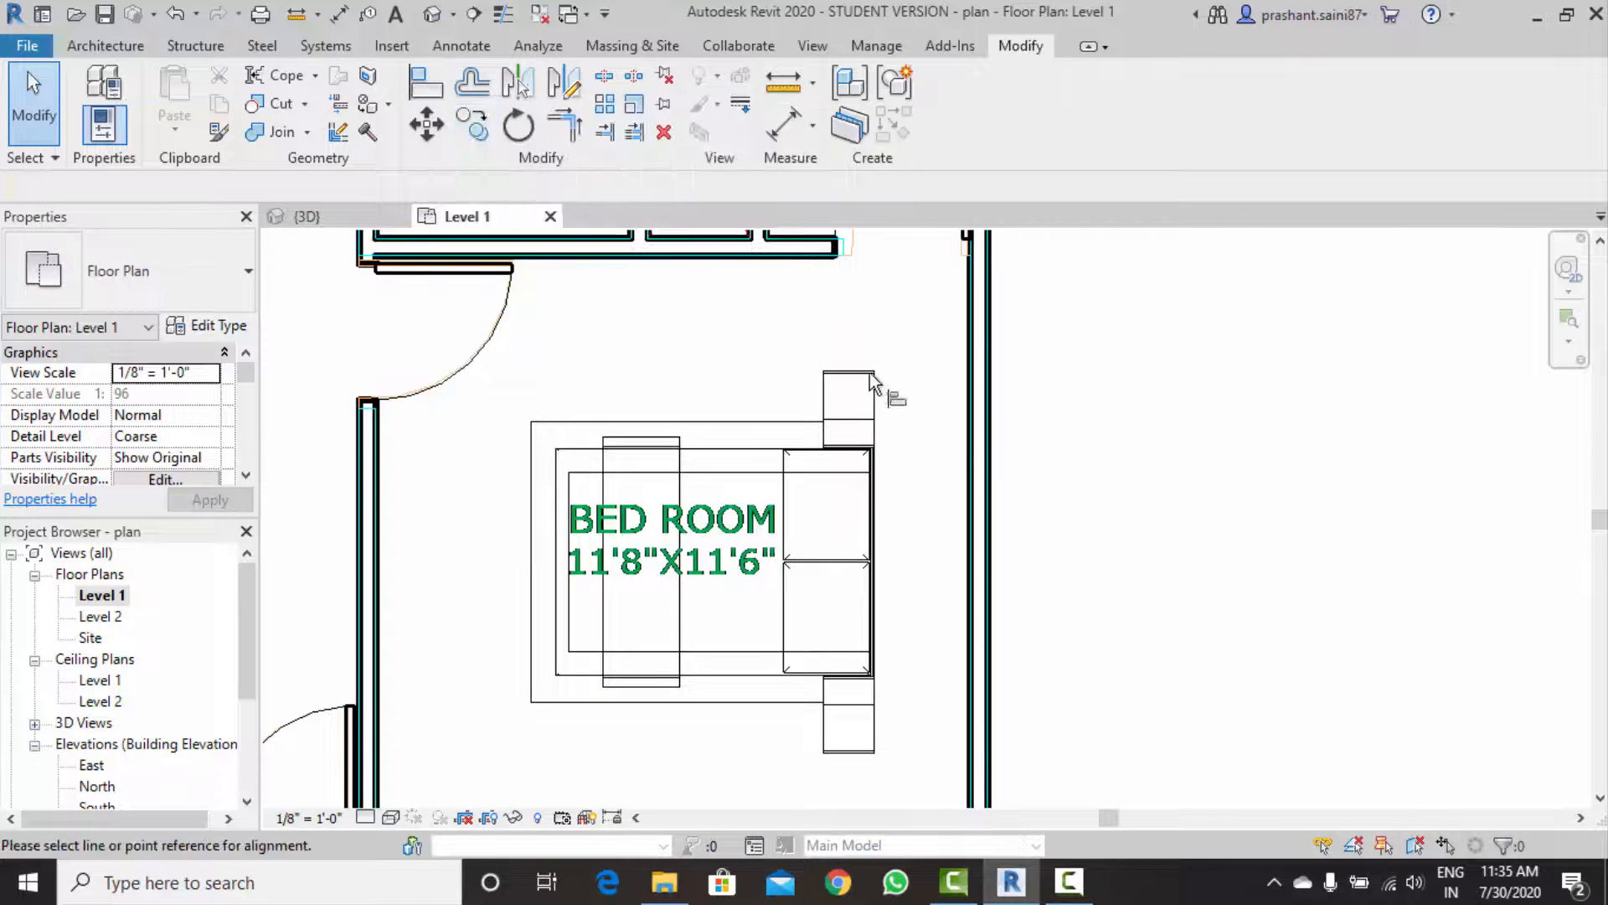
left_click(965, 459)
left_click(873, 478)
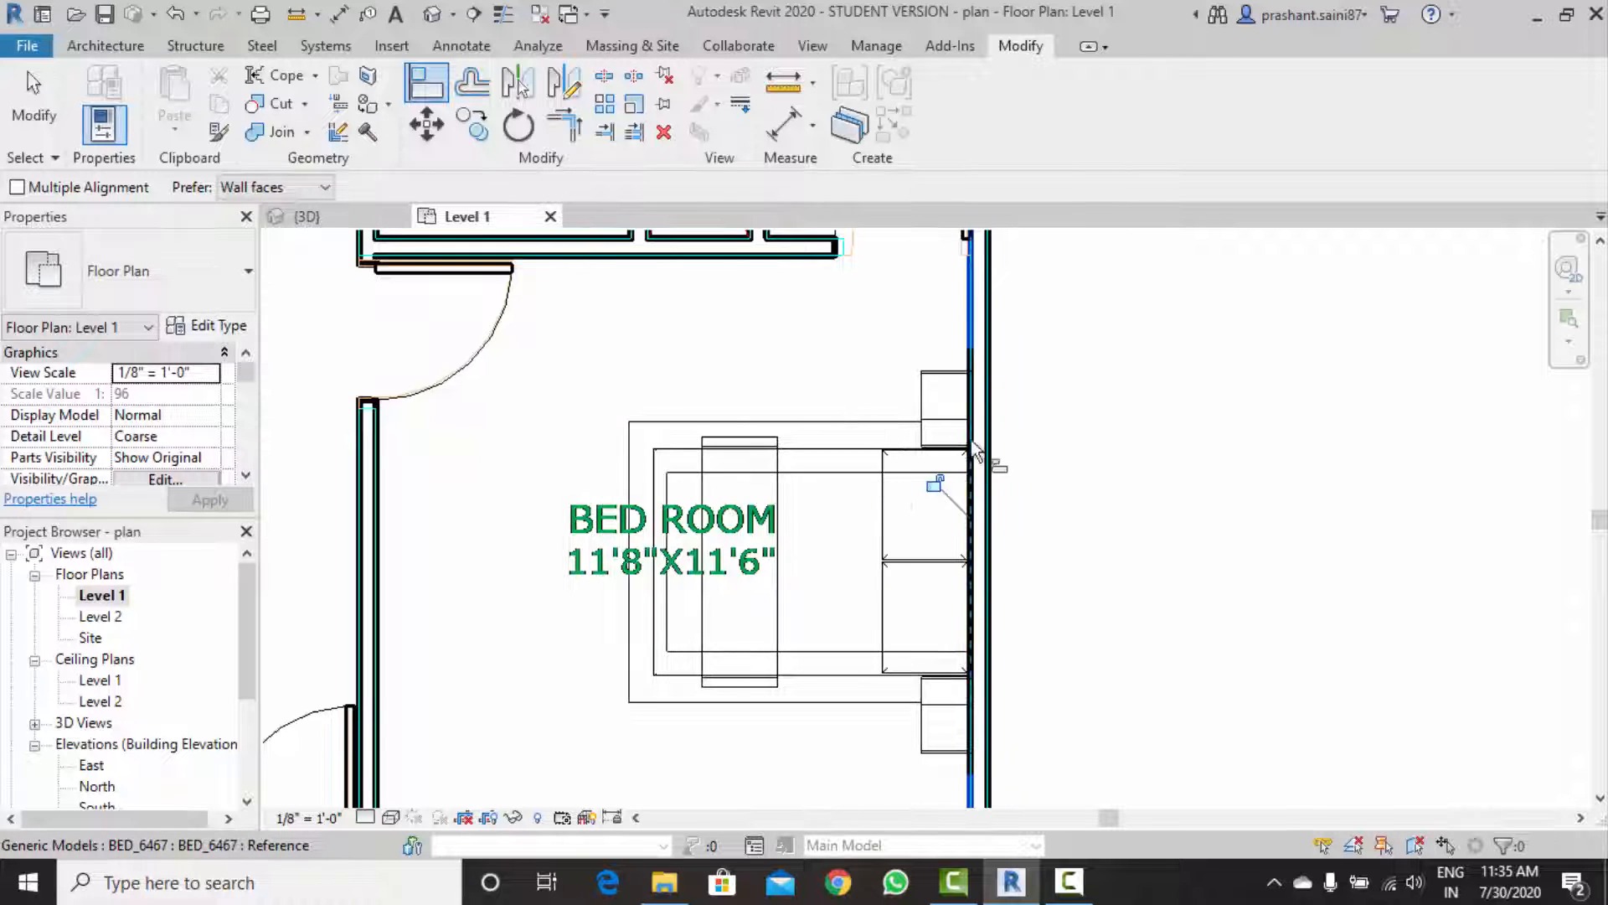
scroll(971, 444, "down", 2)
key("Escape")
scroll(920, 474, "down", 1)
middle_click_drag(922, 492, 940, 535)
scroll(913, 528, "up", 1)
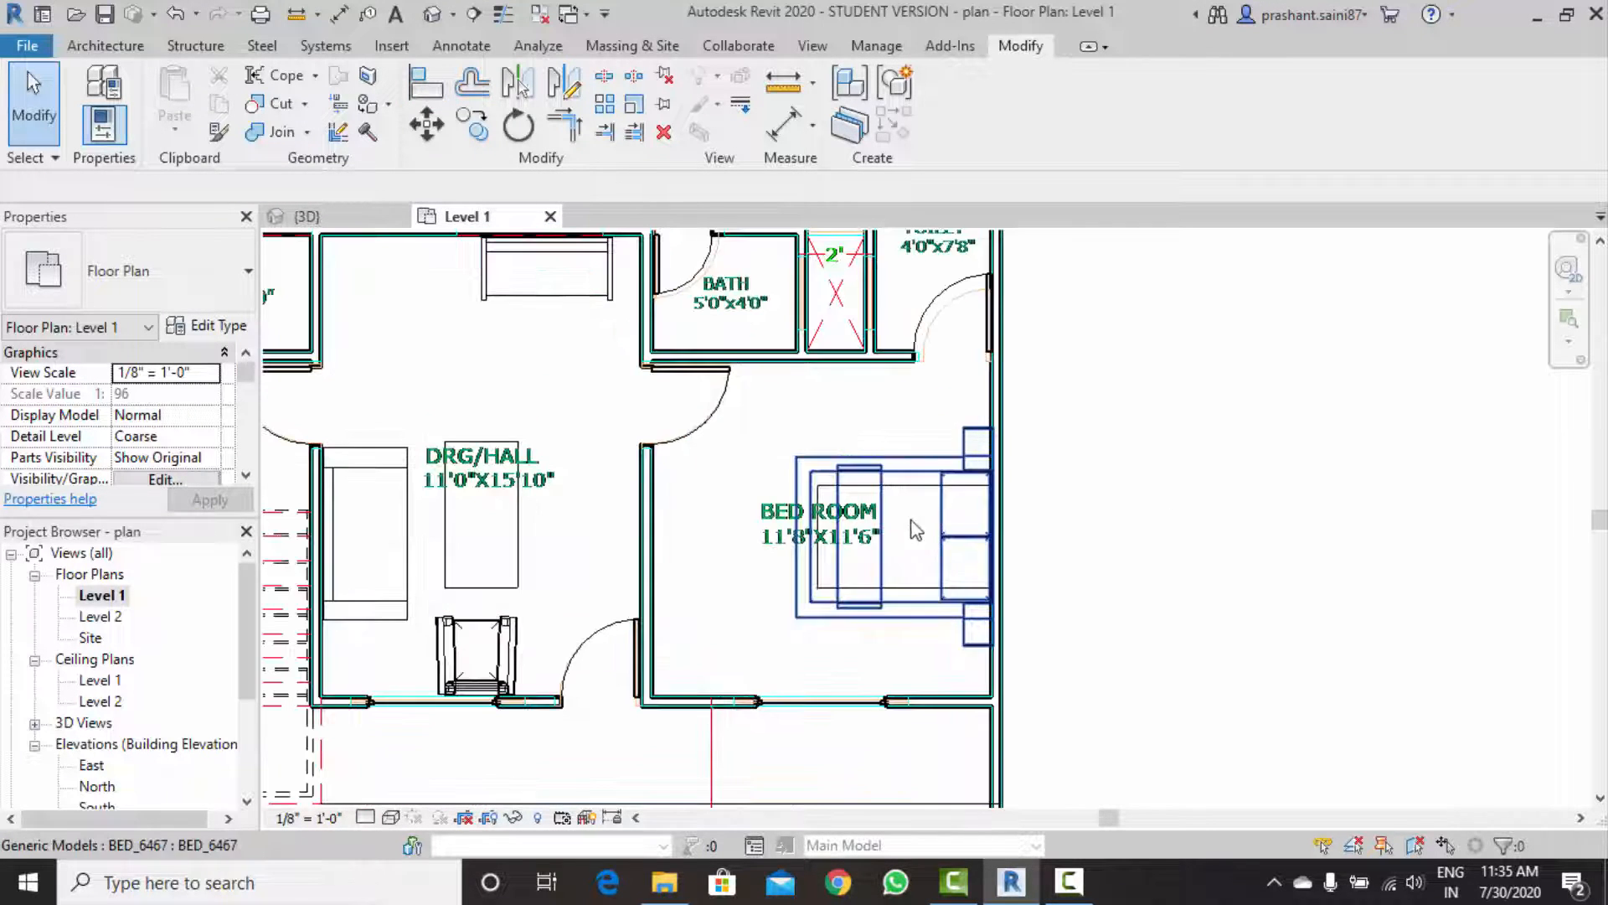
Open the 3D view and examine the bed's placement against the wall and the furniture in the other rooms.
left_click(429, 16)
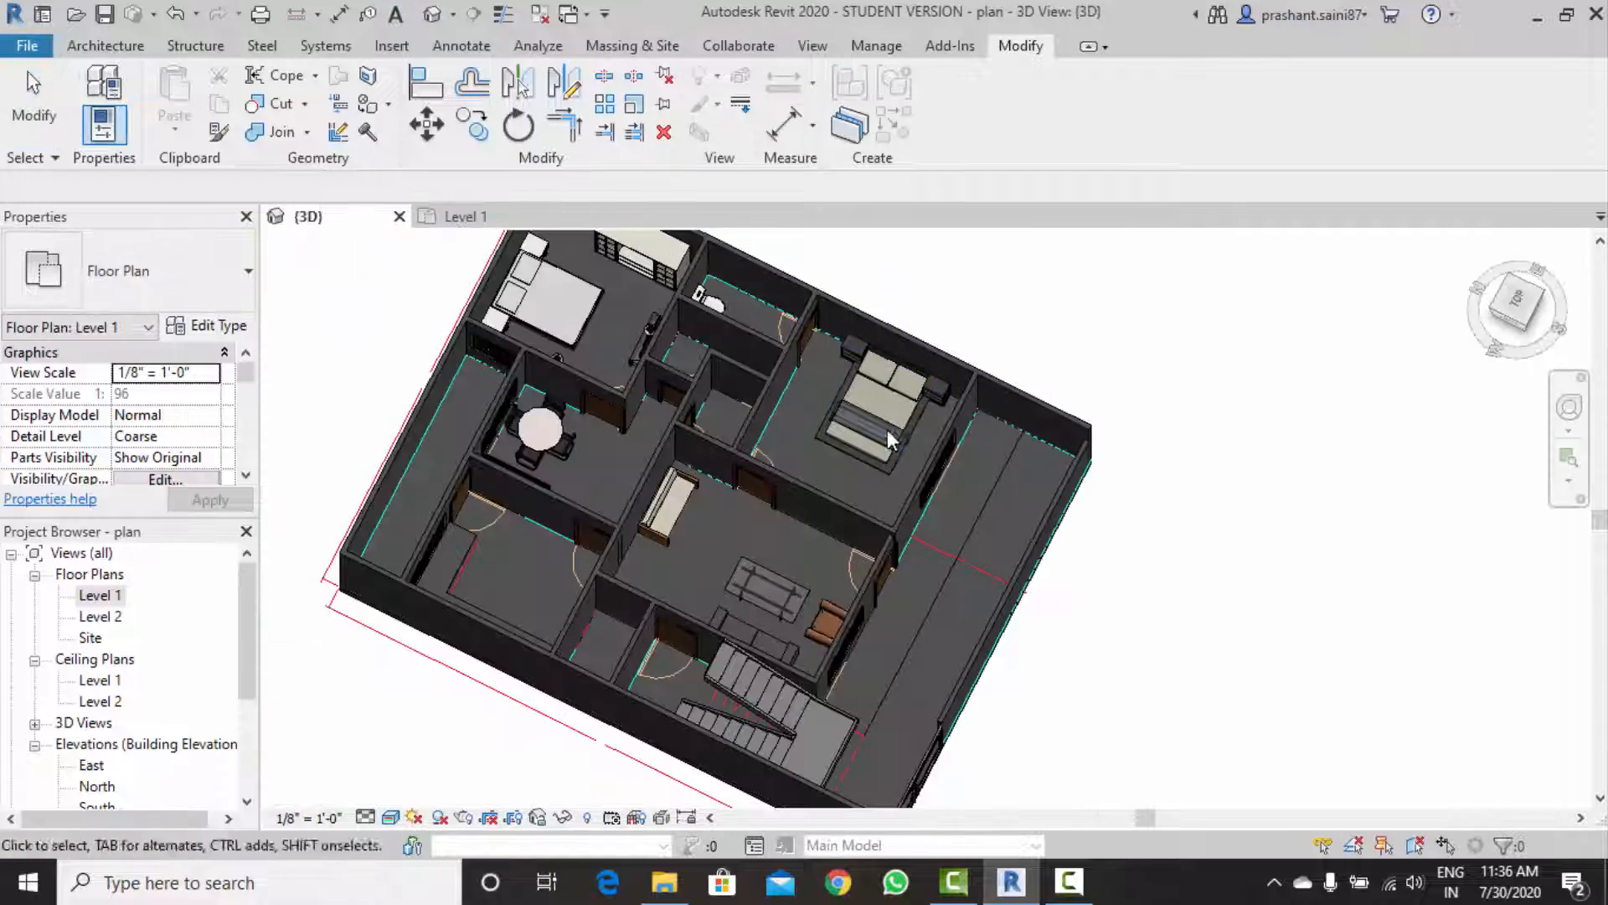
middle_click_drag(1023, 344, 877, 201, "shift")
scroll(896, 380, "up", 4)
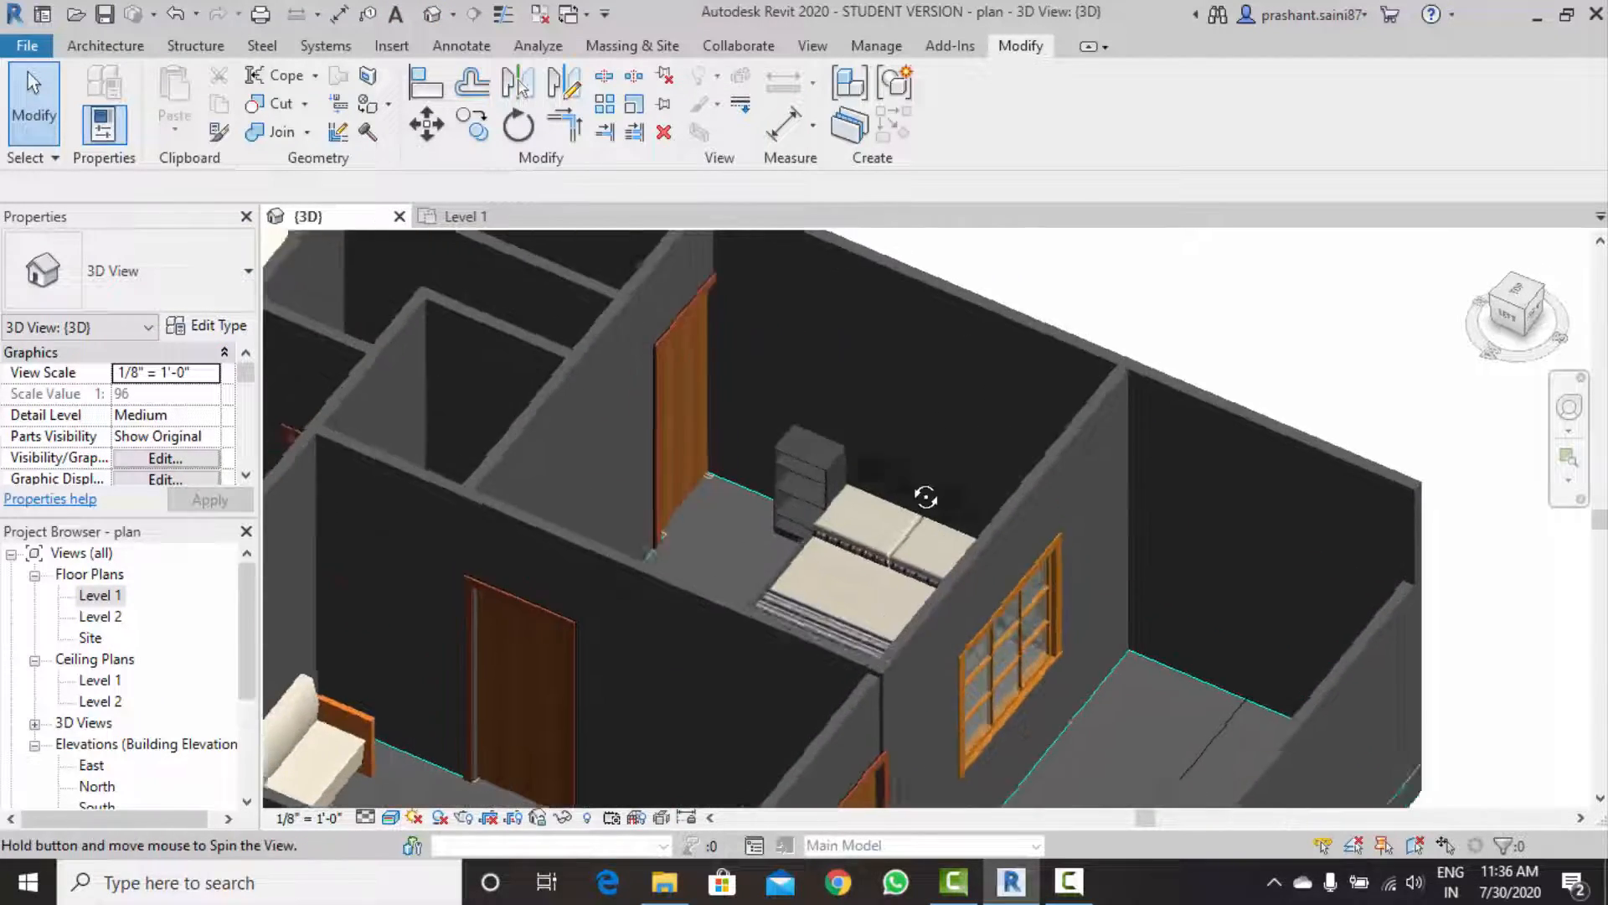
middle_click_drag(926, 492, 897, 628, "shift")
scroll(838, 363, "down", 4)
middle_click_drag(814, 462, 911, 632)
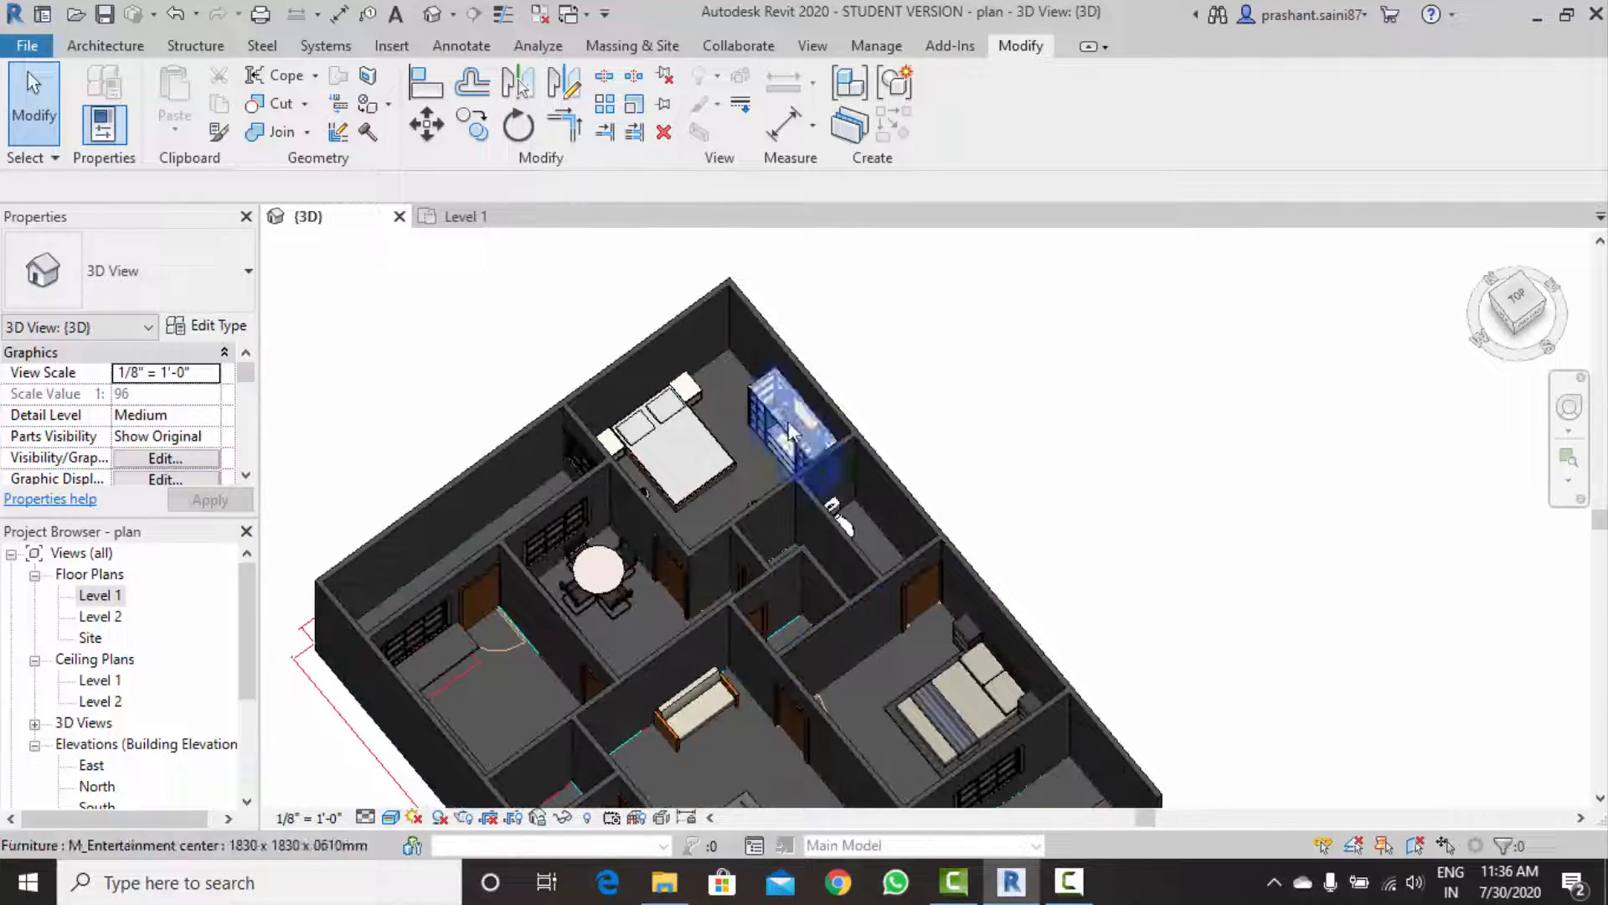
scroll(780, 413, "up", 4)
scroll(780, 413, "down", 3)
middle_click_drag(734, 520, 808, 455)
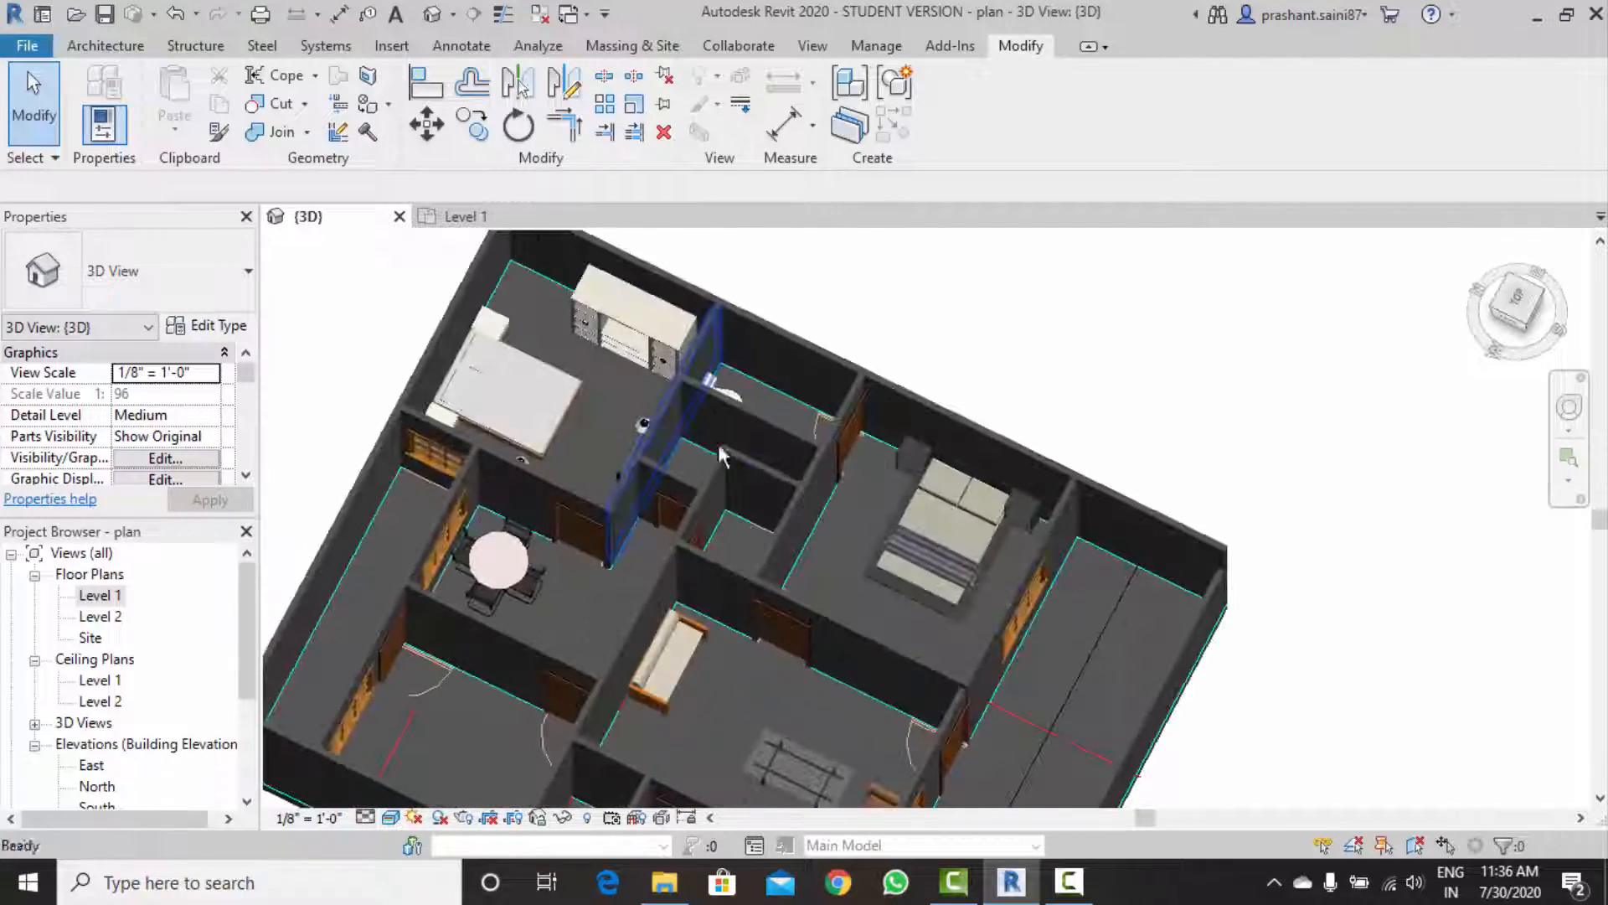
middle_click_drag(666, 503, 898, 333, "shift")
scroll(496, 573, "up", 3)
middle_click_drag(576, 570, 685, 527)
Create a similar M_Wall Lamp - Bracket 100W - 120V from the rear bedroom's lamp, centred 5'-11" from both ends of the wall above the new bed.
left_click(502, 521)
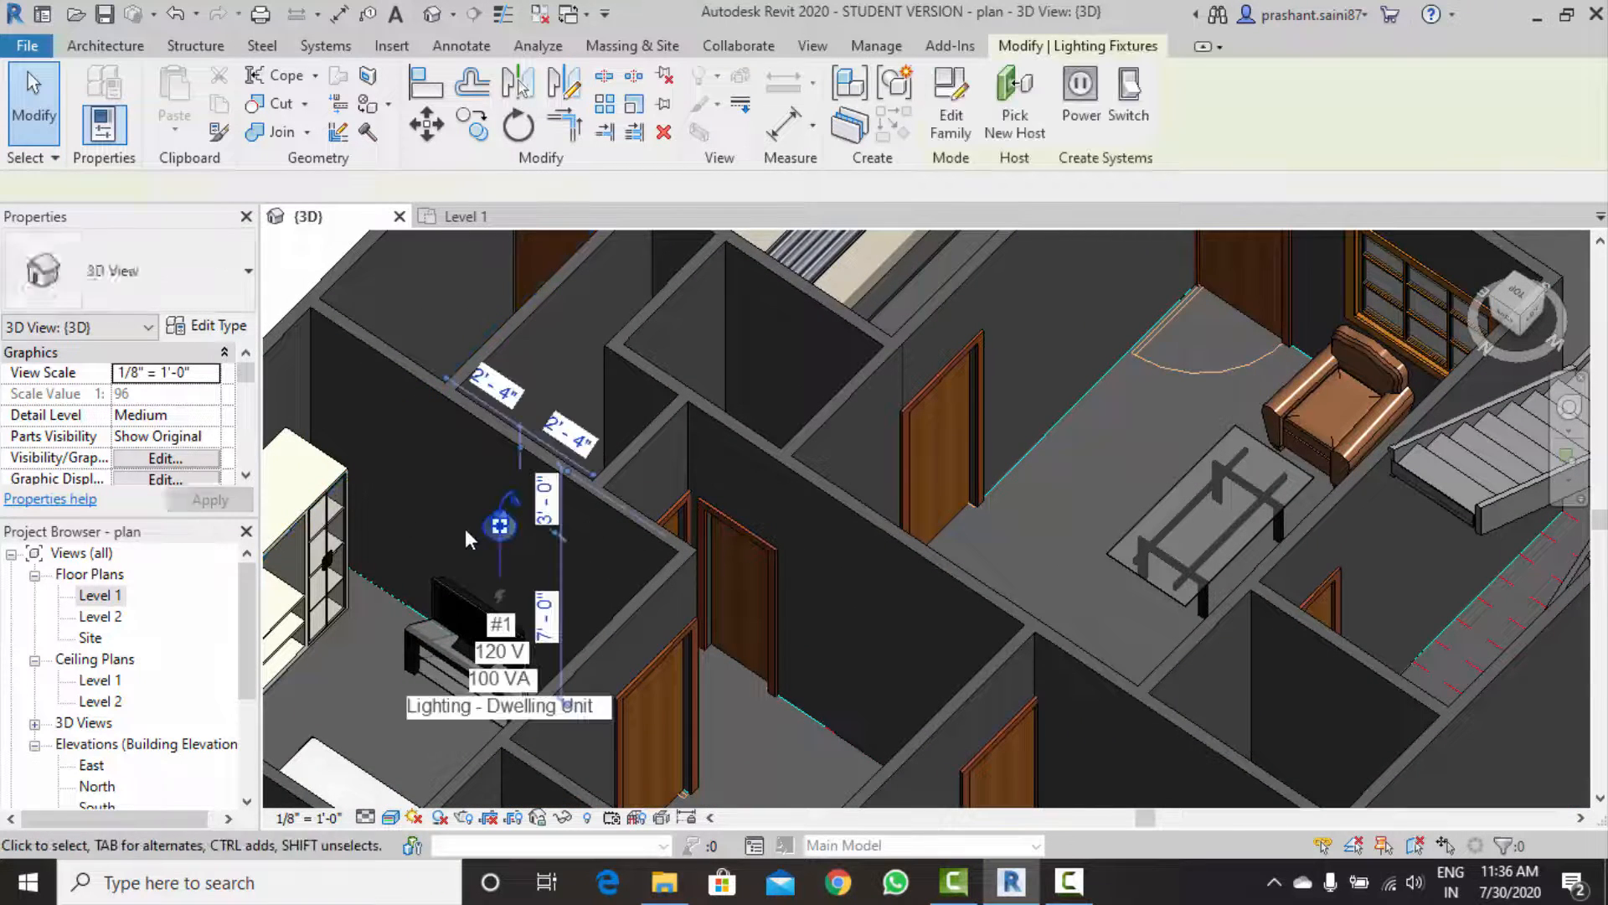
scroll(507, 529, "down", 3)
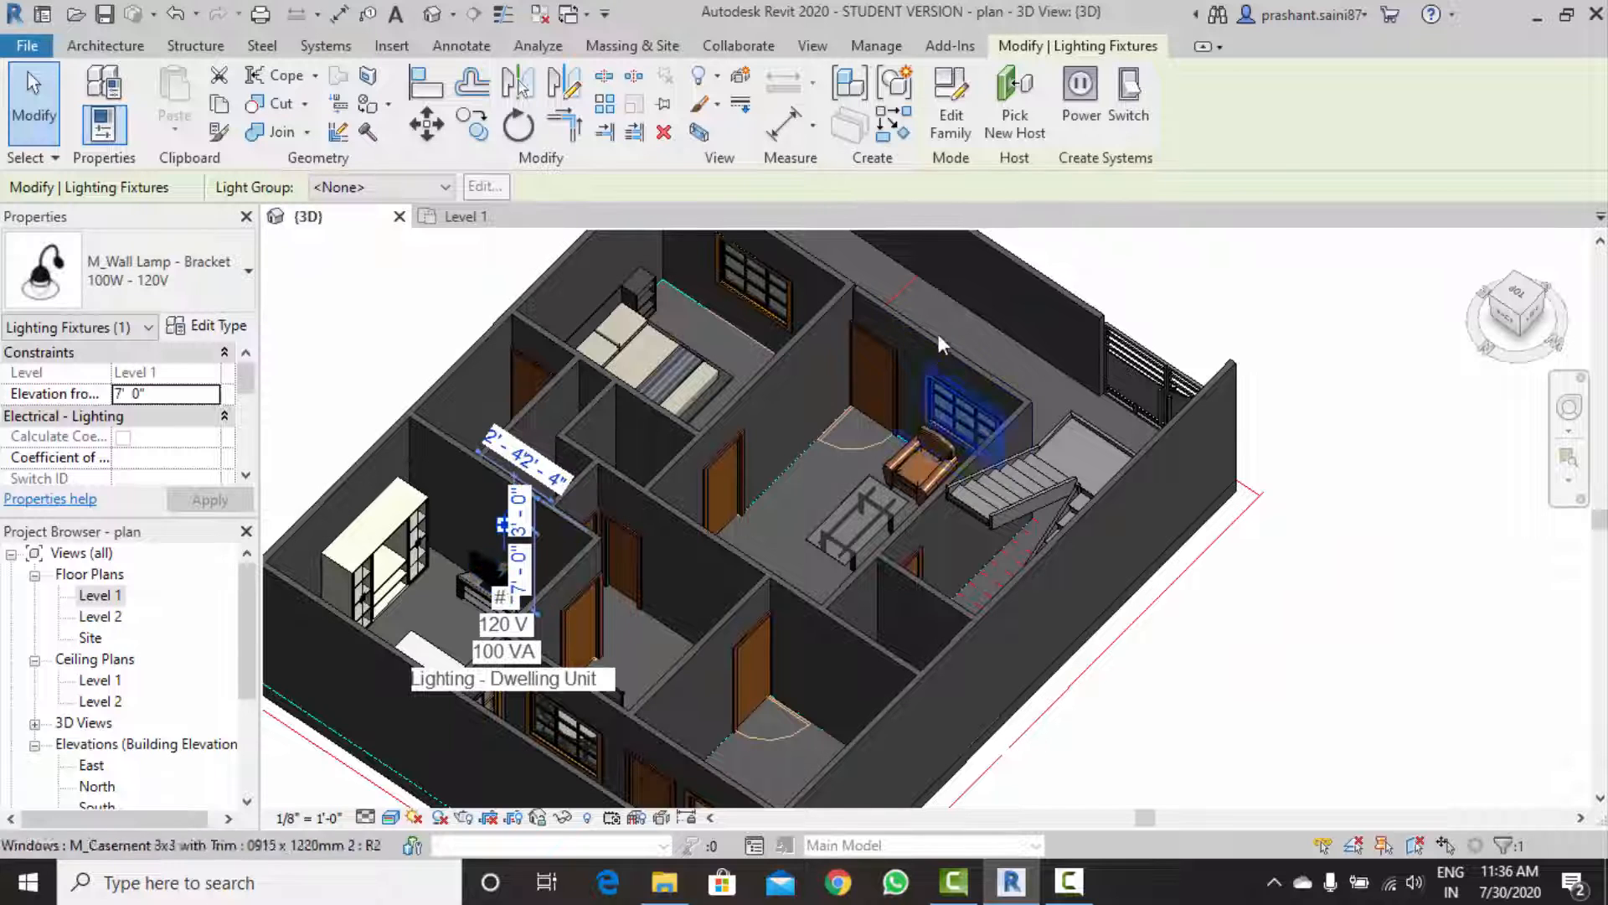
left_click(894, 134)
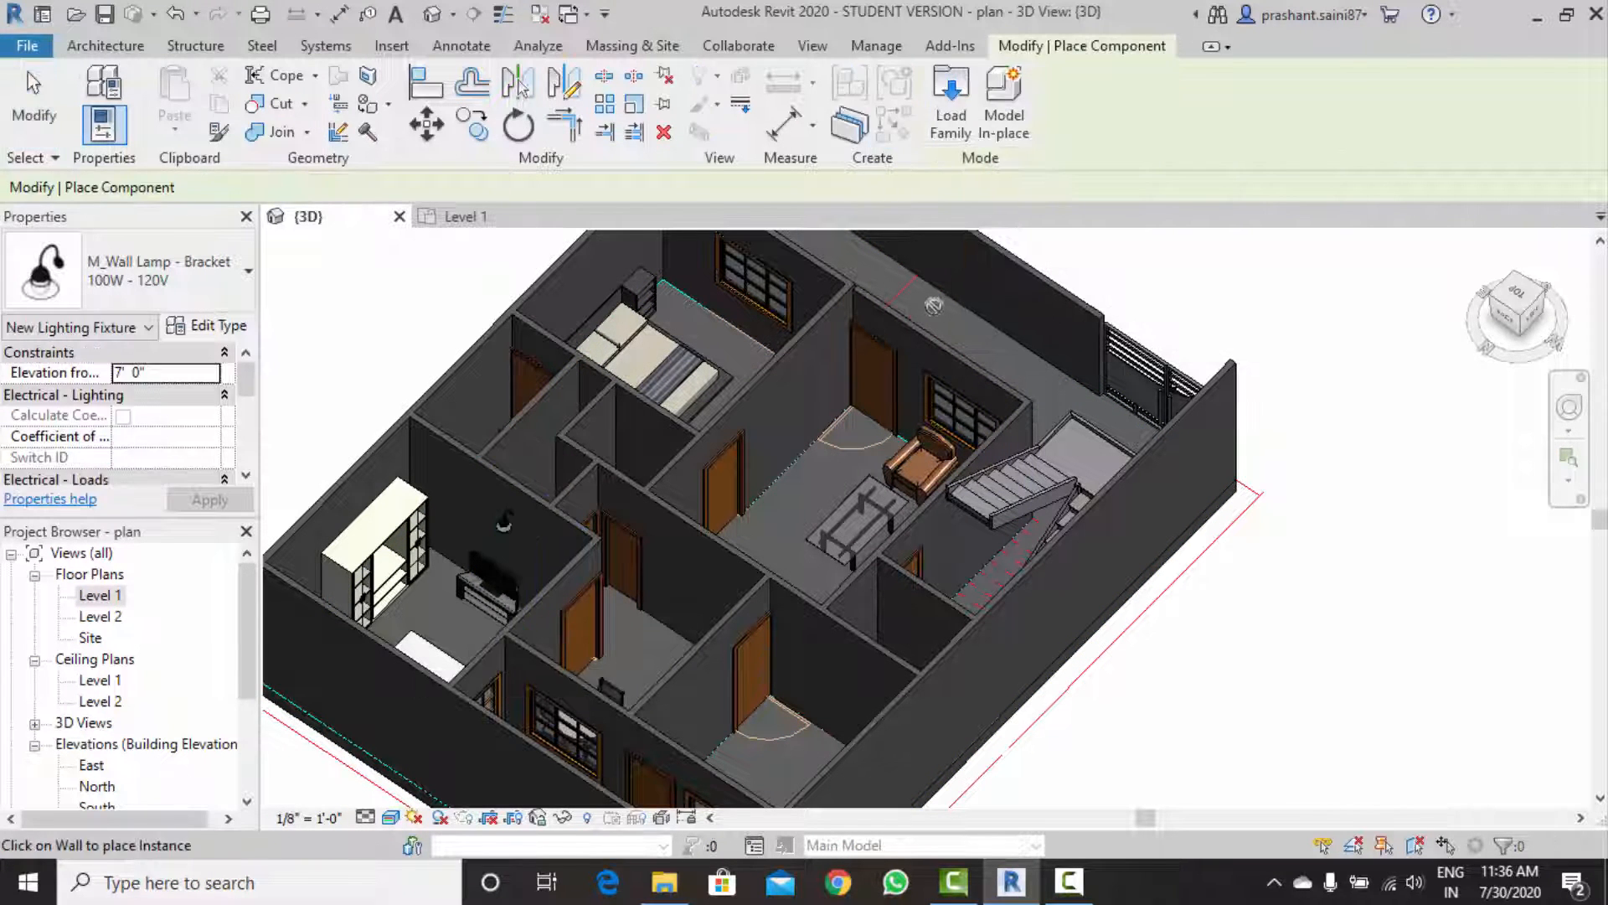
middle_click_drag(821, 419, 836, 308, "shift")
scroll(855, 373, "up", 5)
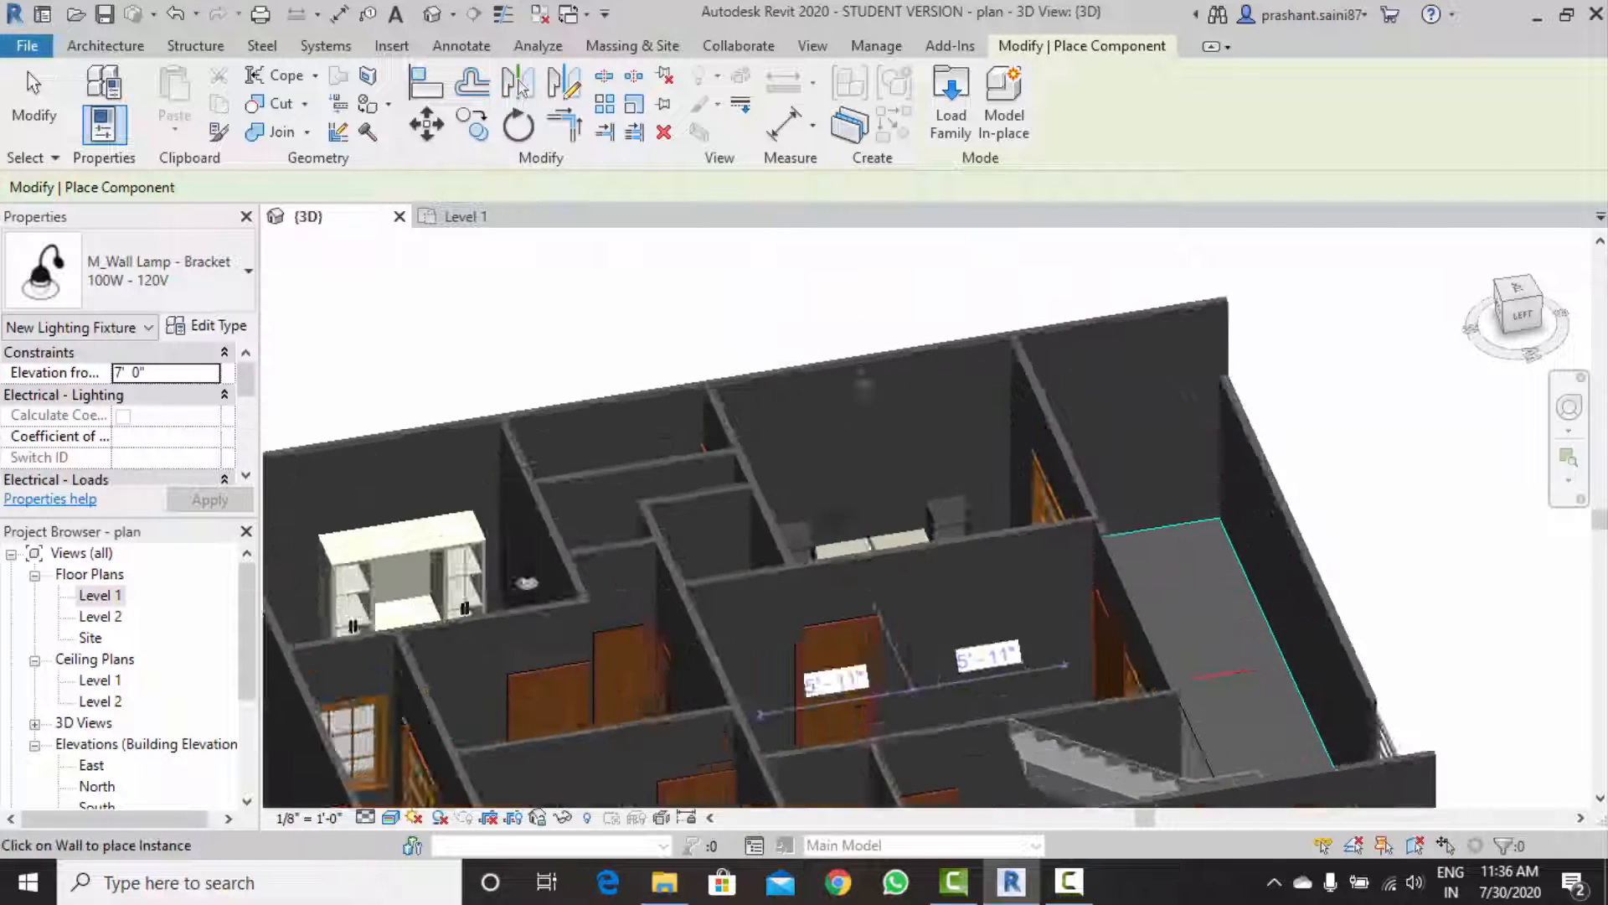
middle_click_drag(933, 469, 897, 466, "shift")
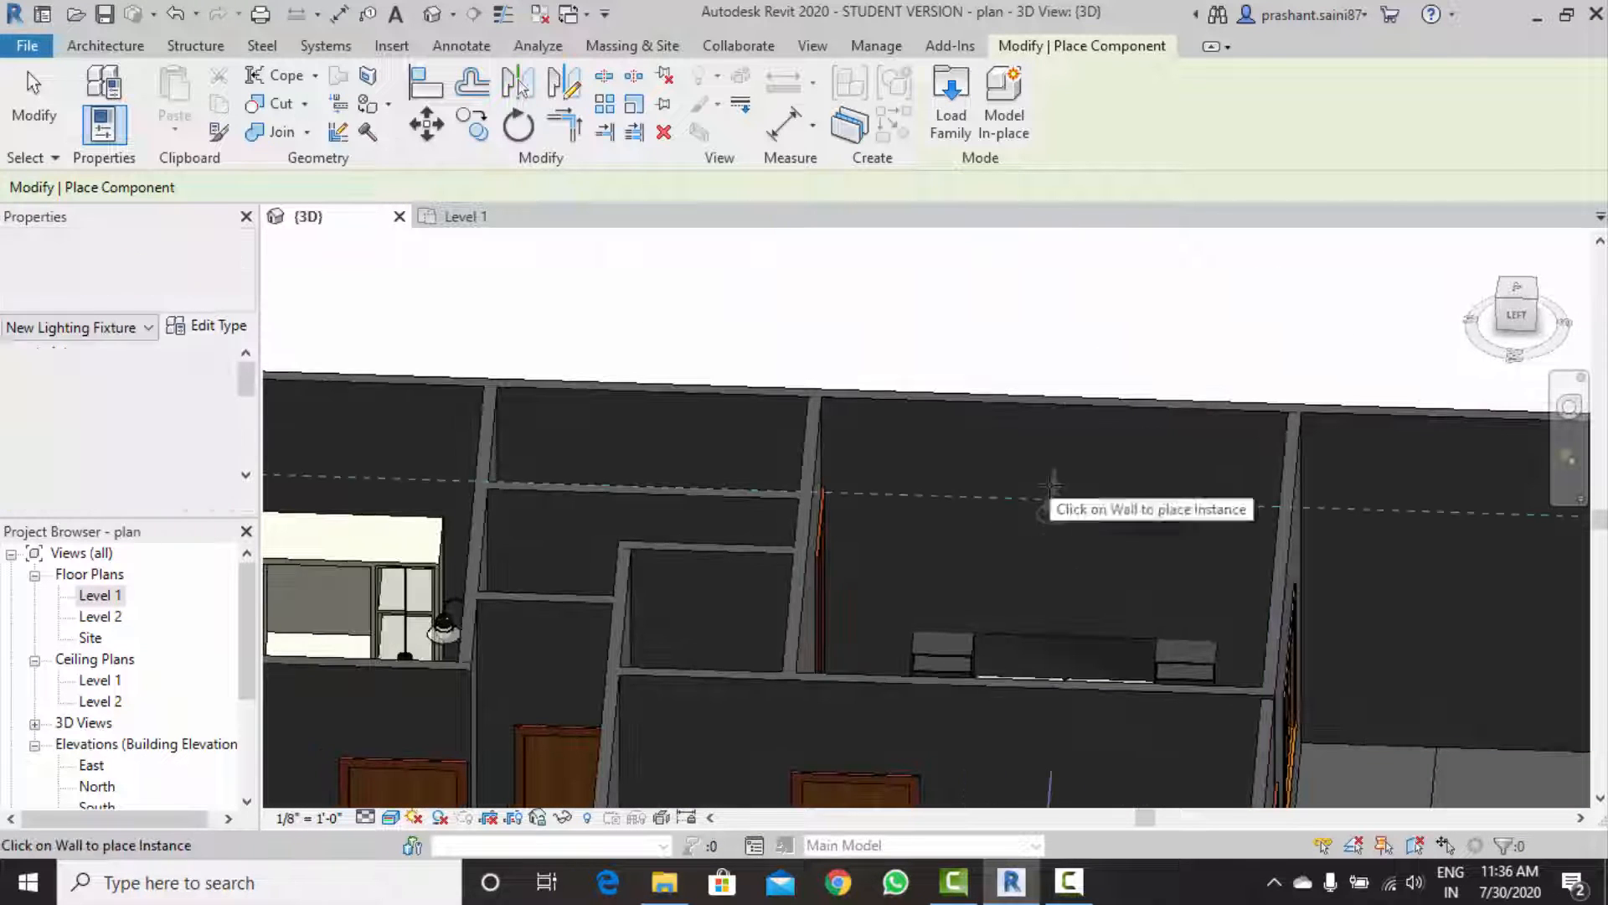
scroll(1054, 490, "down", 5)
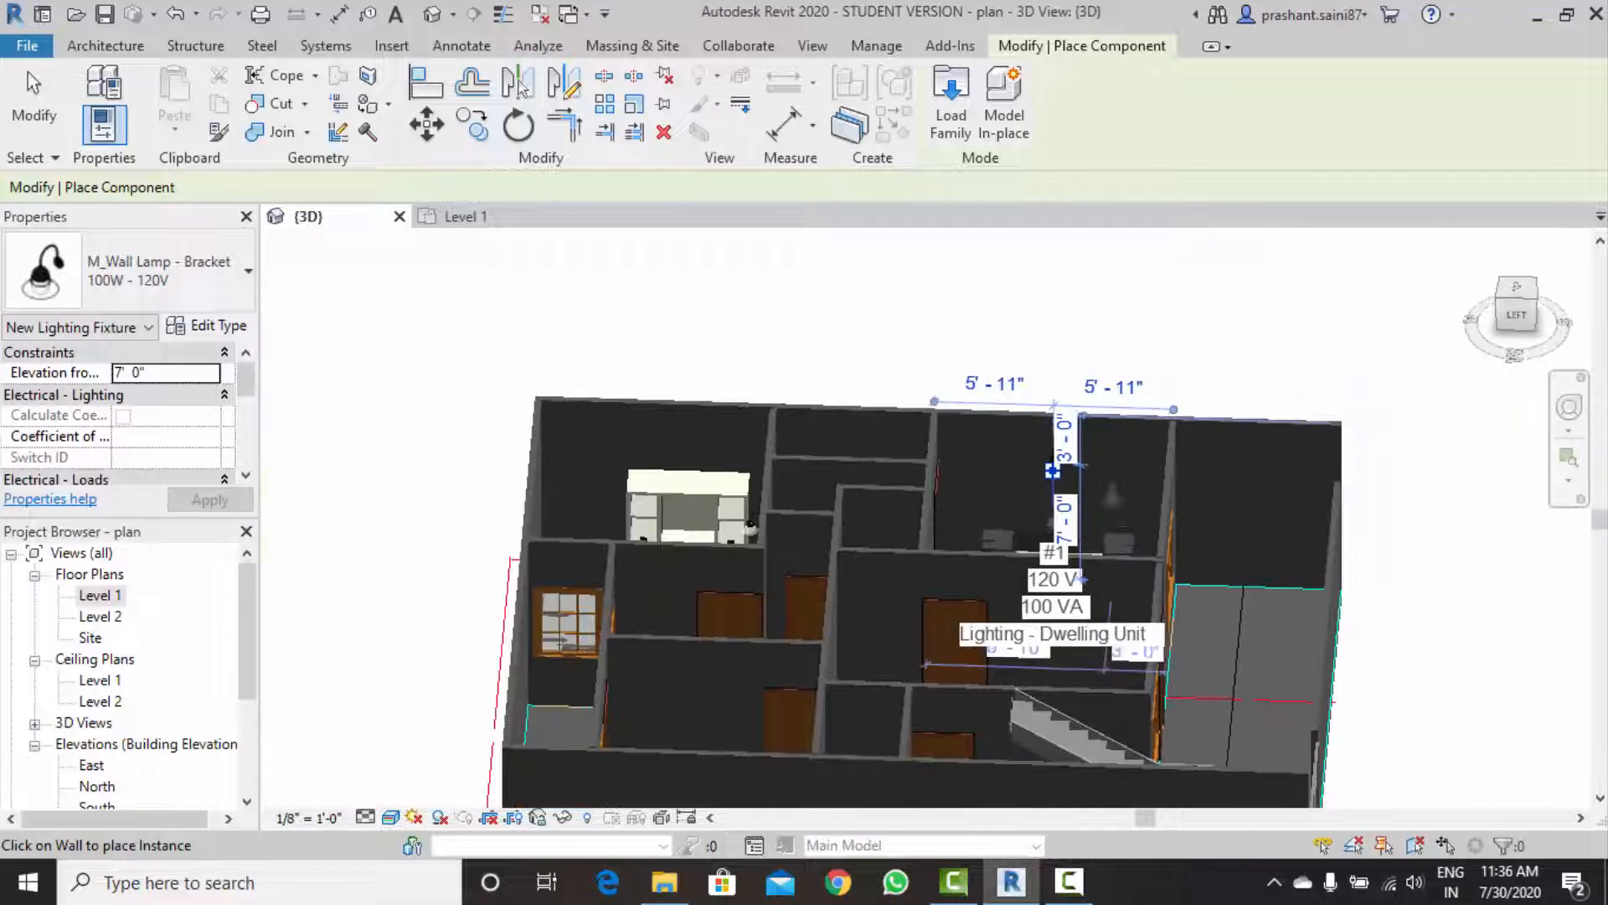
Place another wall lamp on the front bedroom's inner wall beside the toilet door, and end component placement.
middle_click_drag(1057, 478, 898, 416, "shift")
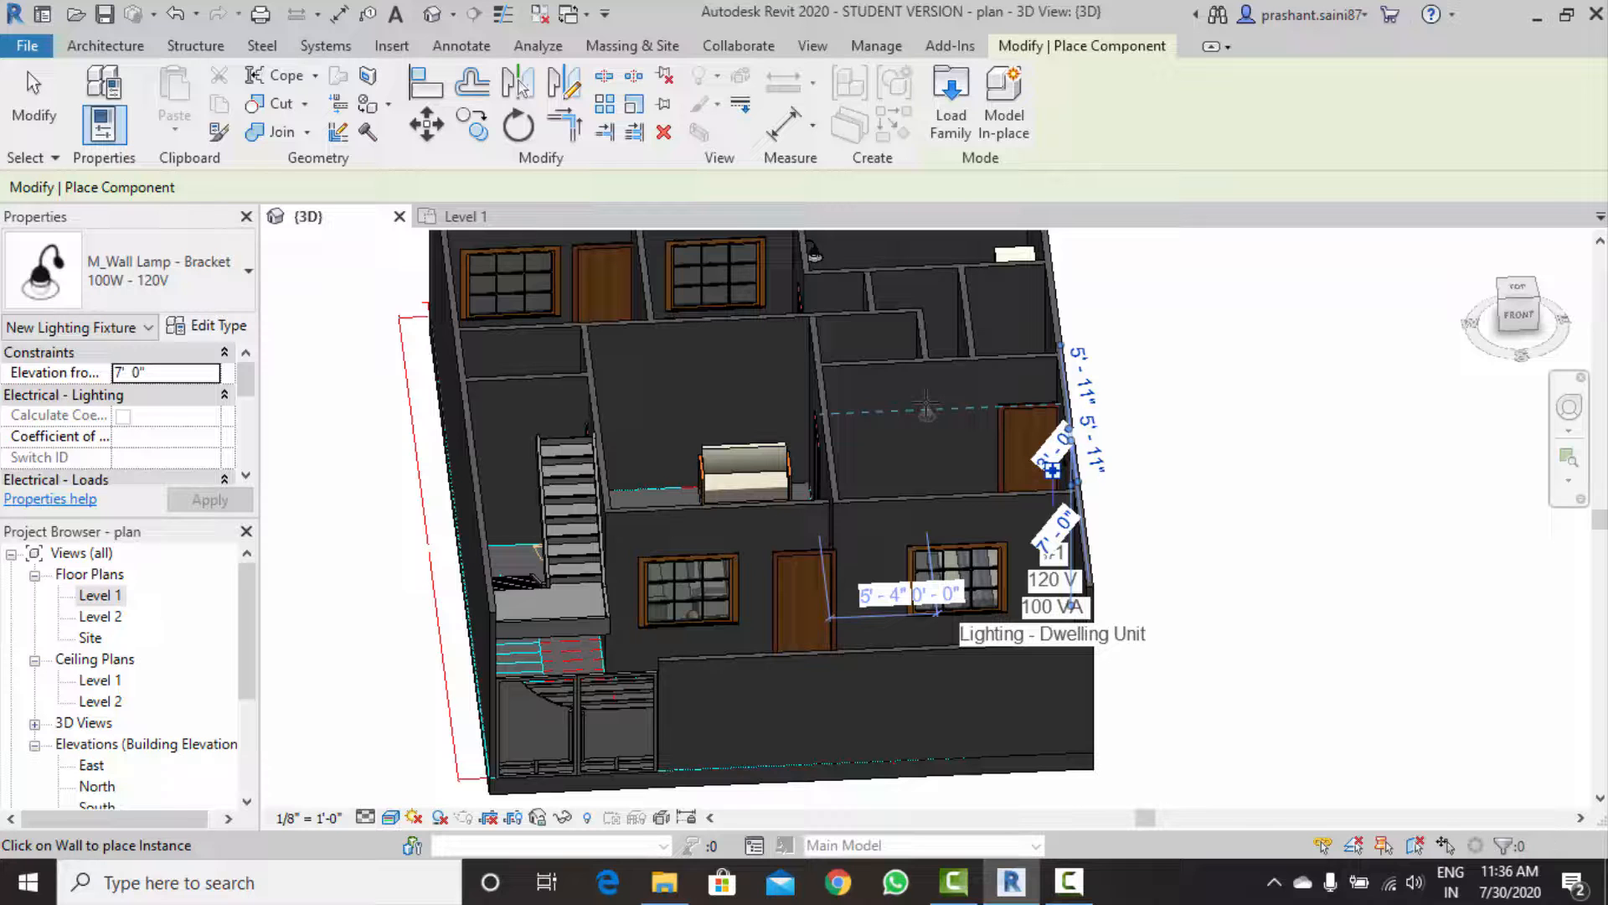
key("Escape")
key("Escape")
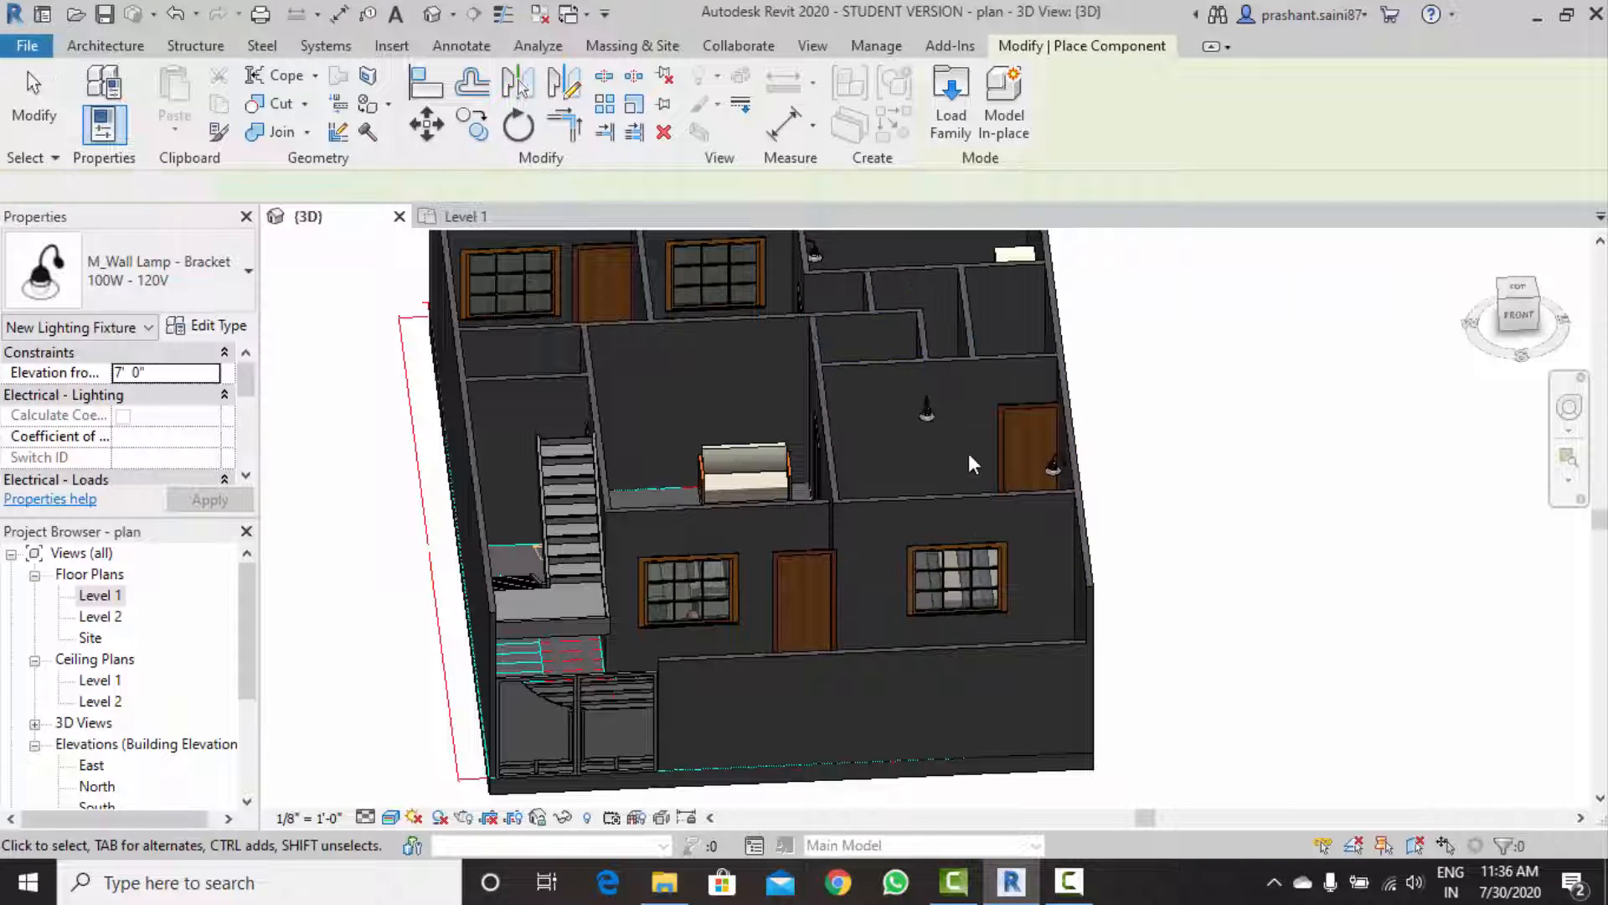
middle_click_drag(988, 492, 898, 450, "shift")
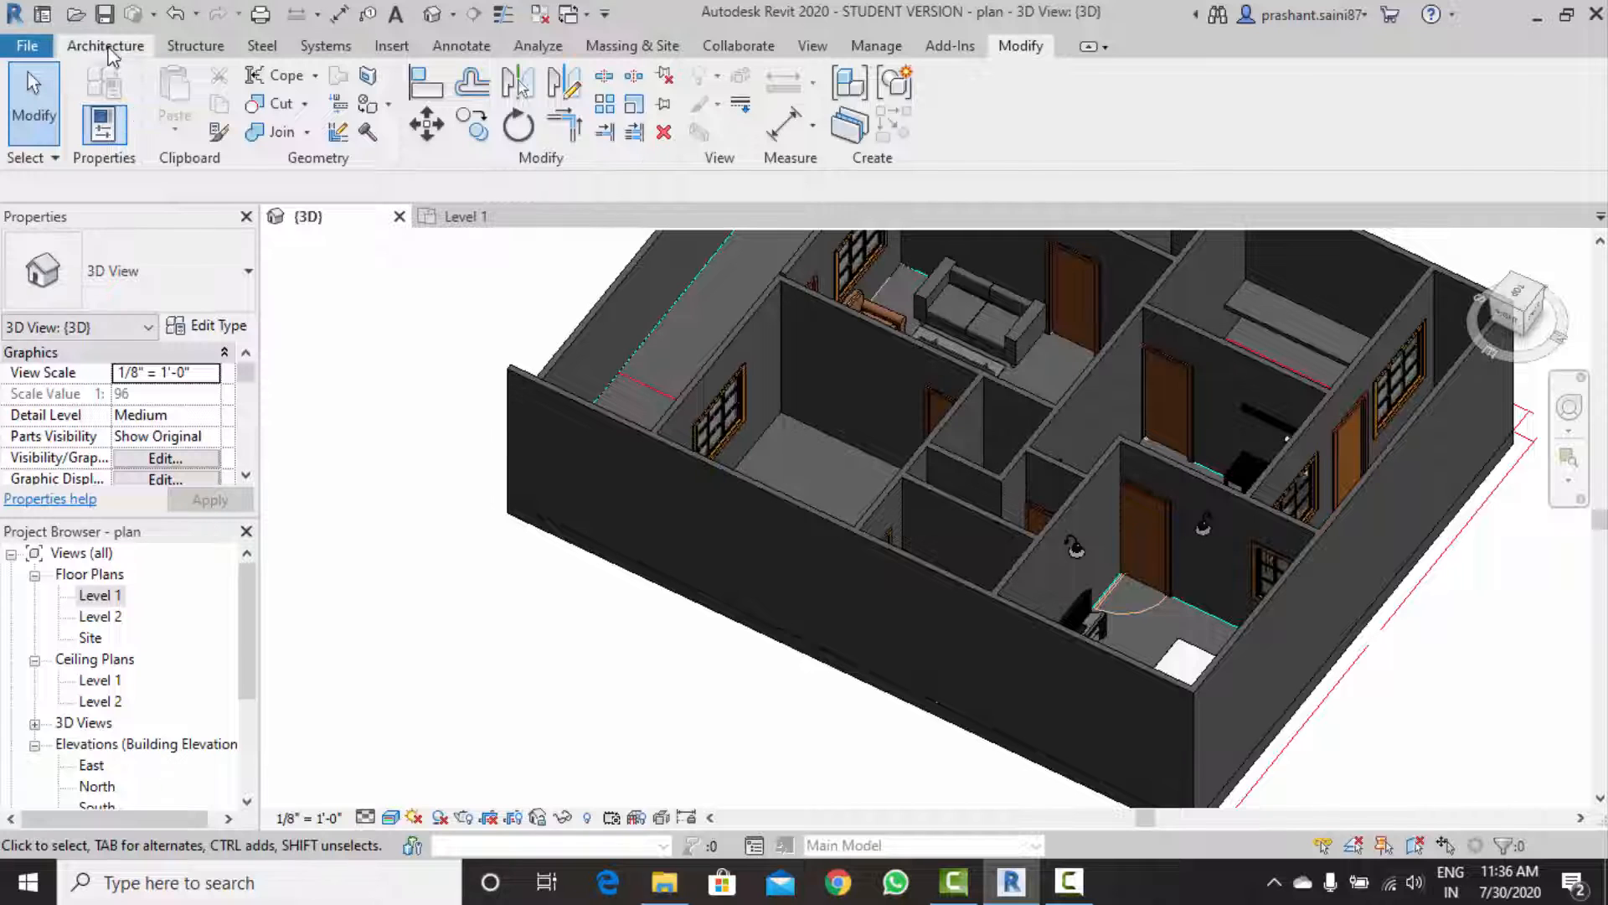
left_click(109, 50)
left_click(303, 94)
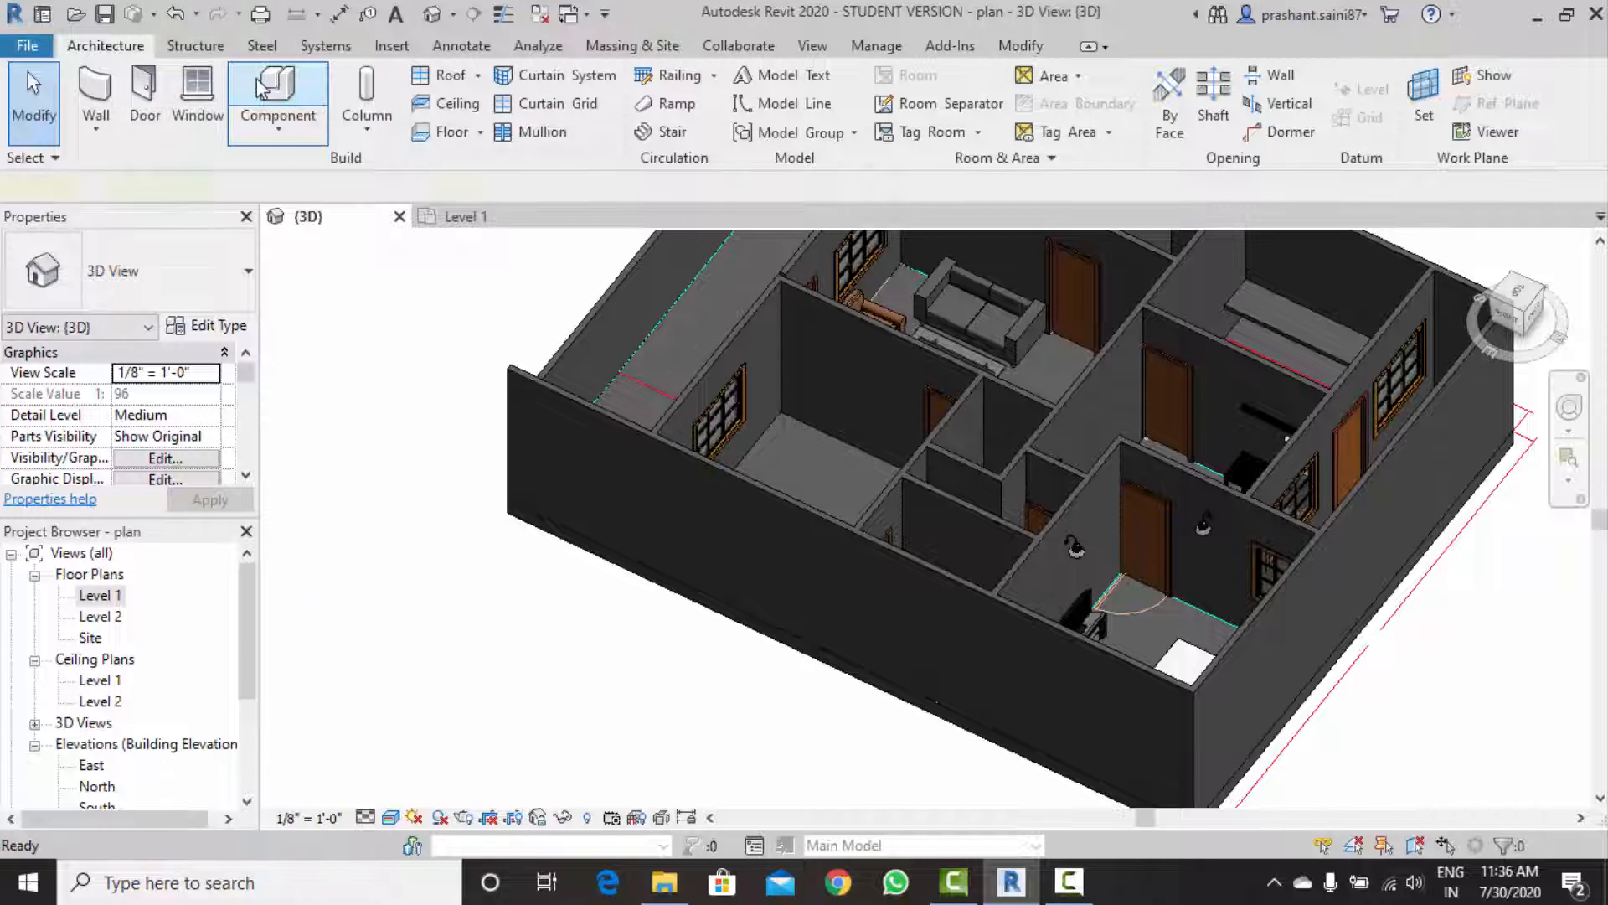
left_click(986, 113)
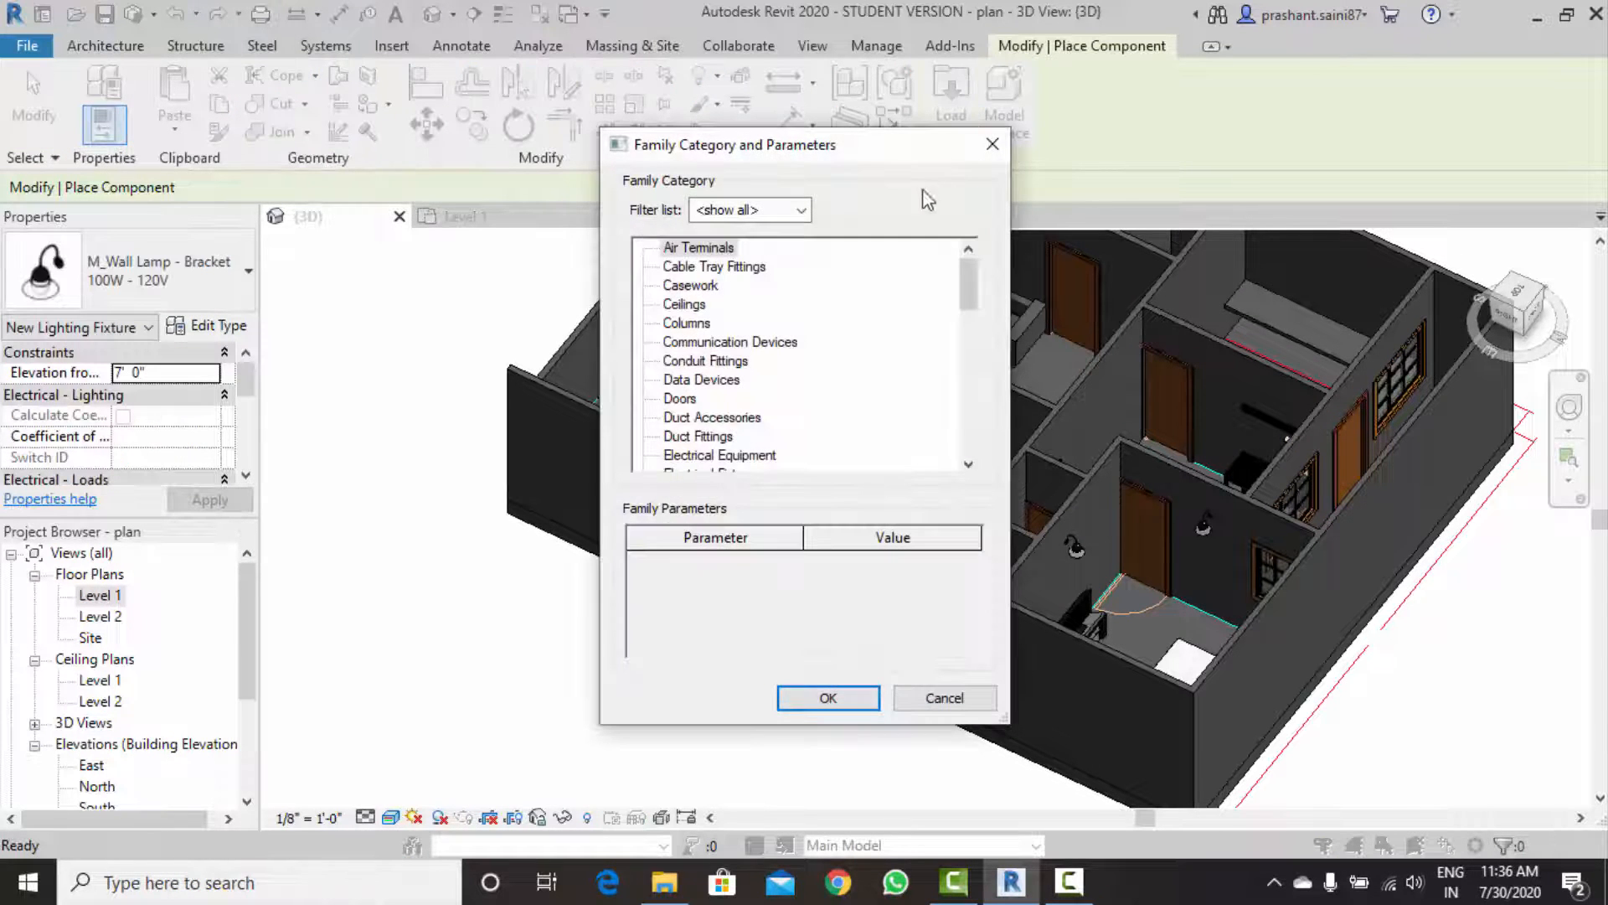
left_click(991, 147)
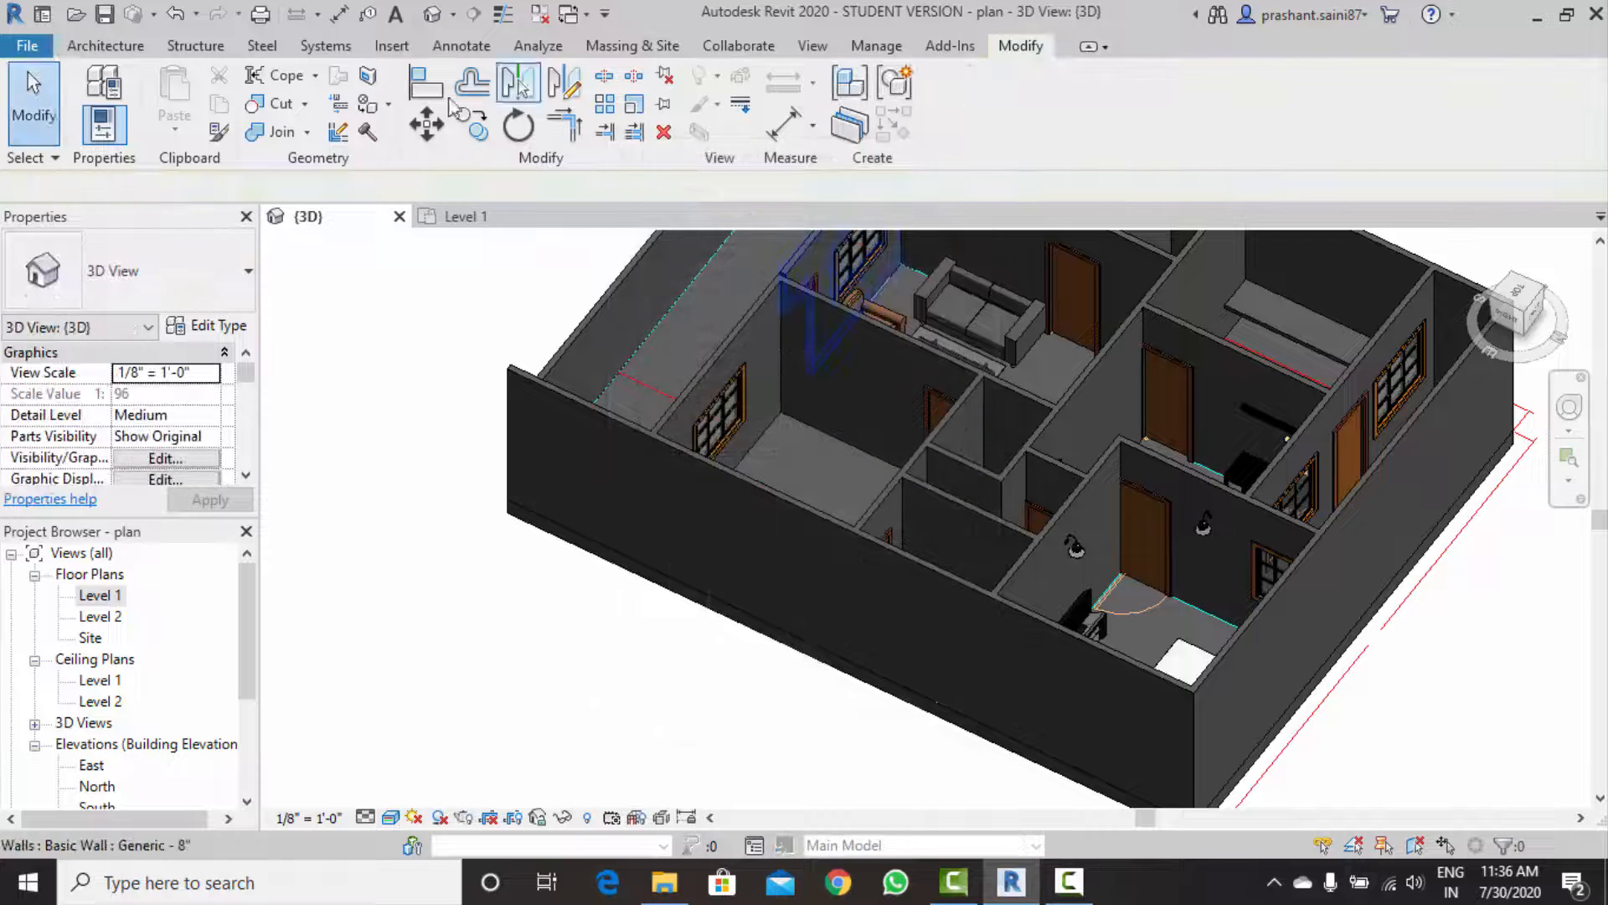
Load the 17quot_LCD_monitor_2088 family from the BIBLIOTECA BLOCKS REVIT folder for component placement.
left_click(303, 94)
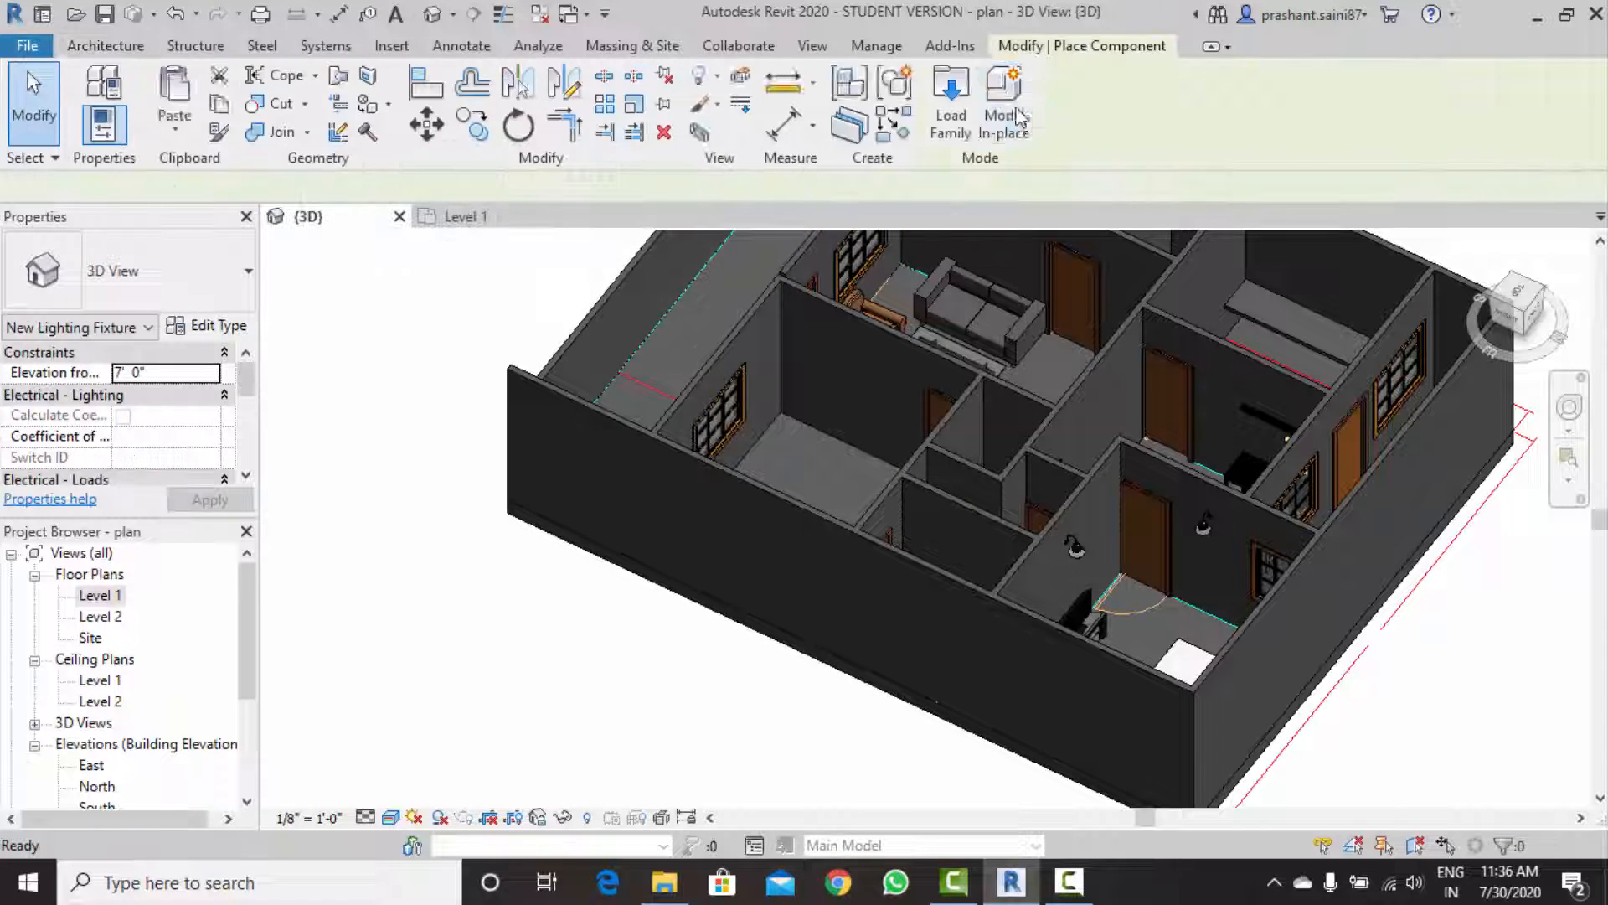
left_click(950, 102)
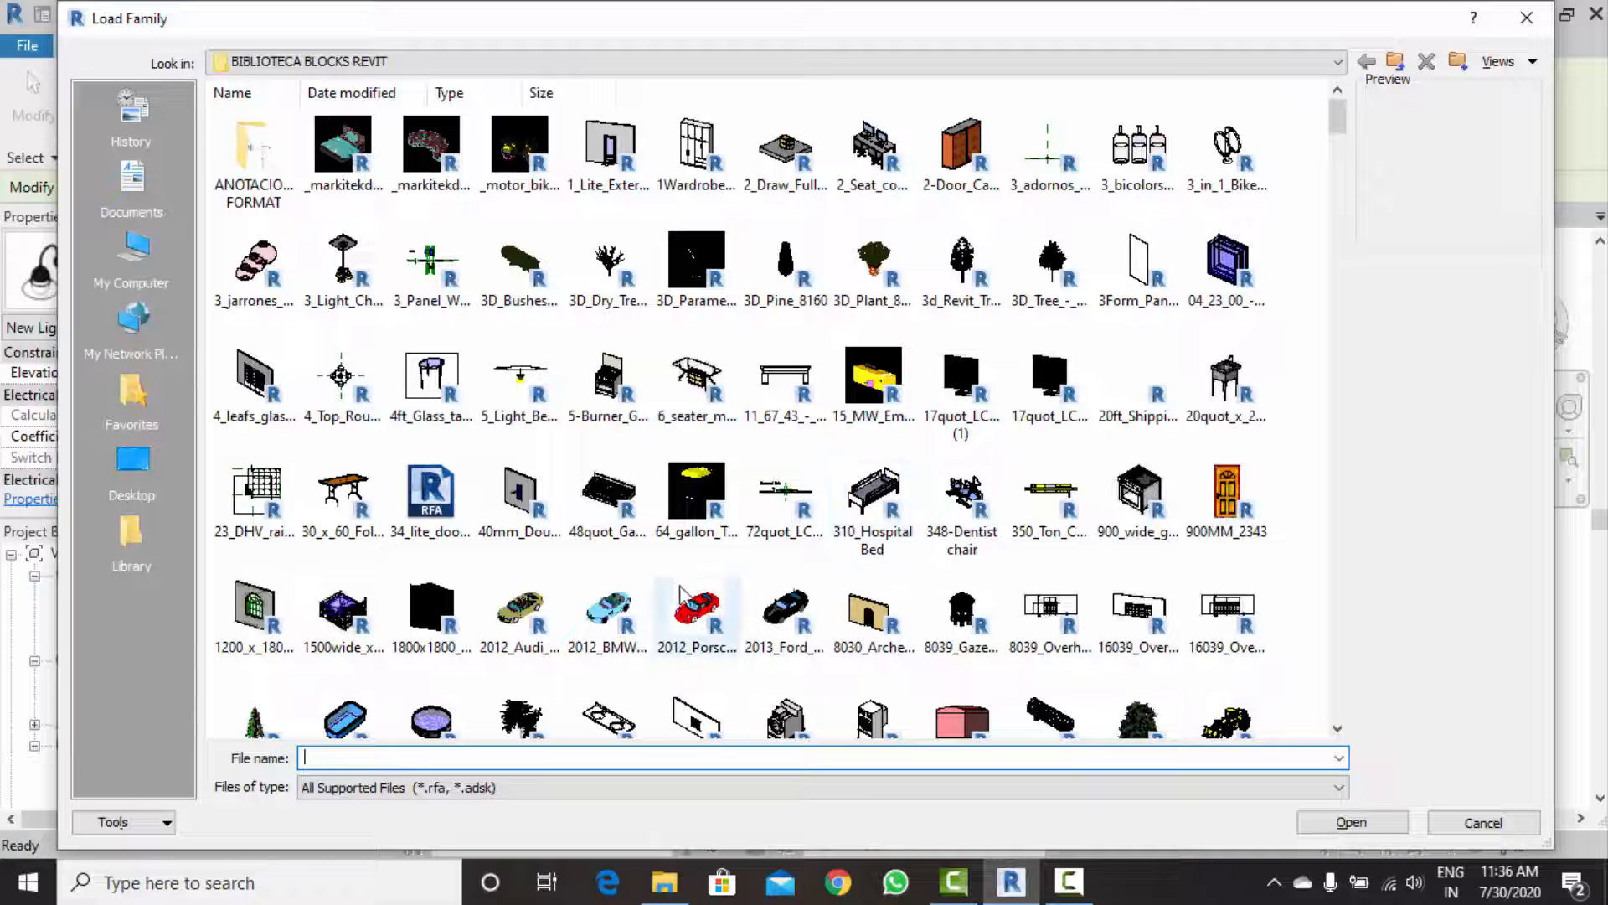
scroll(1048, 405, "down", 3)
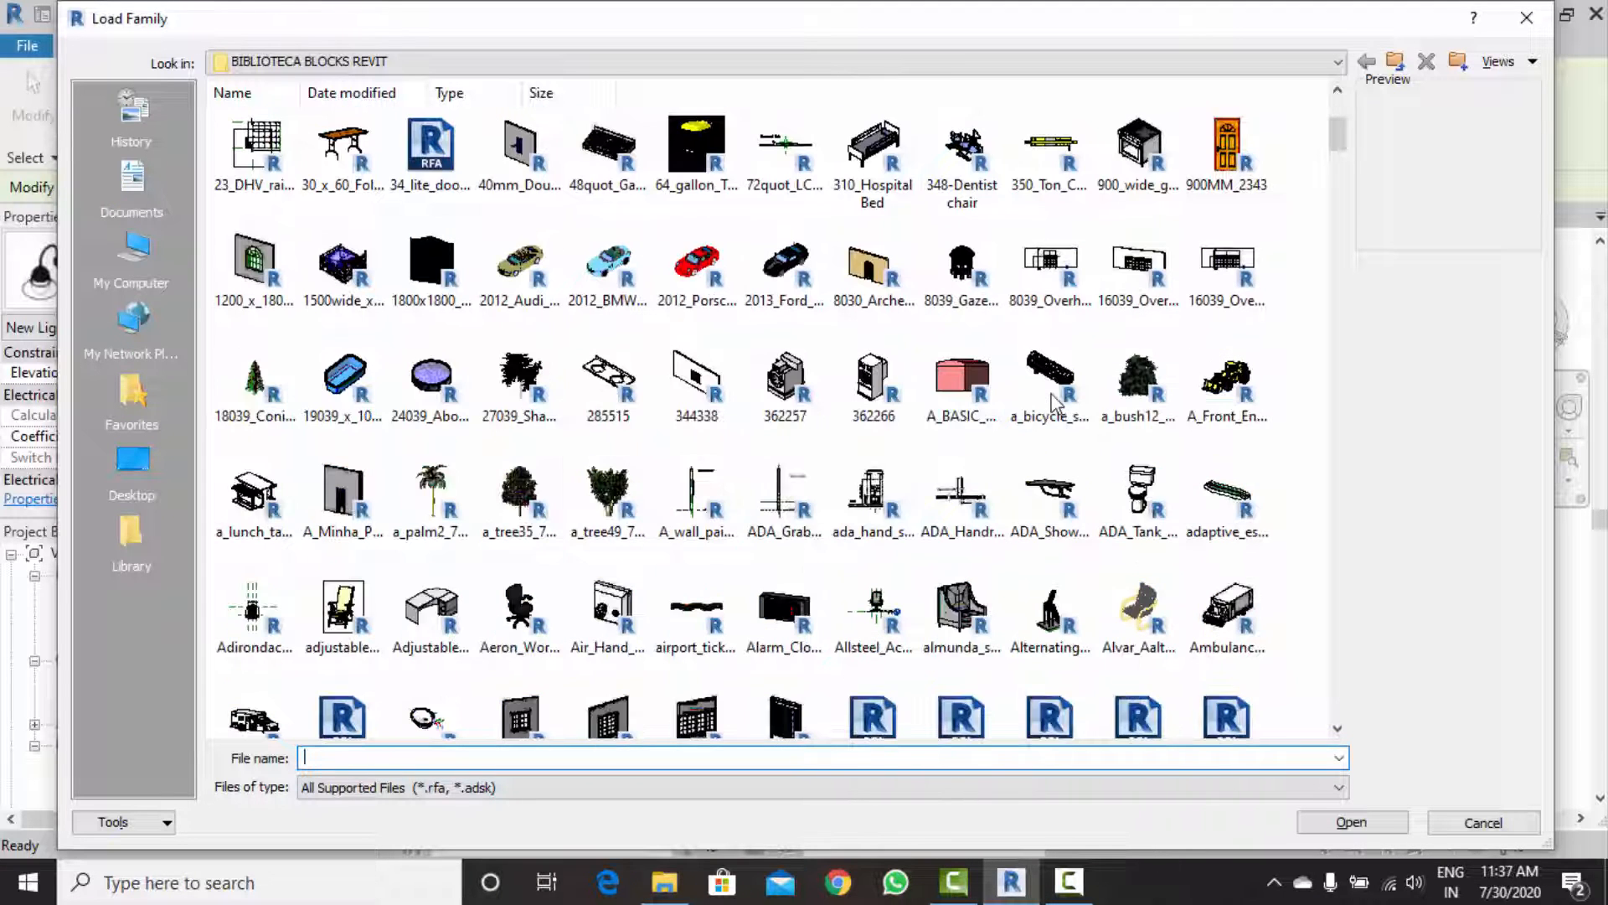
scroll(913, 515, "down", 3)
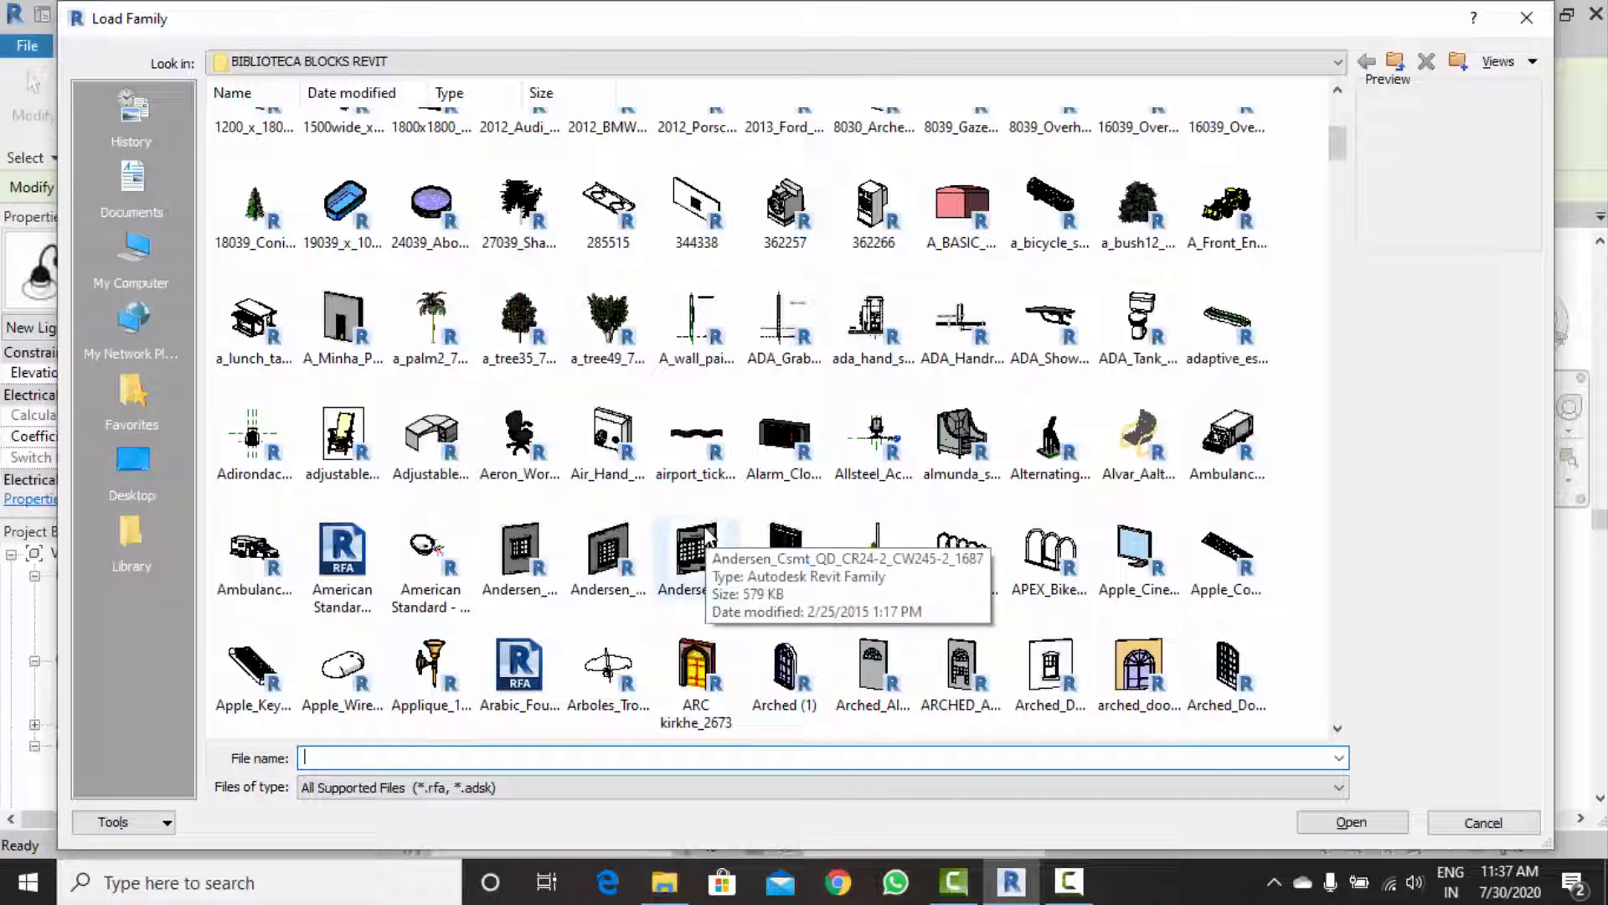
scroll(708, 533, "up", 3)
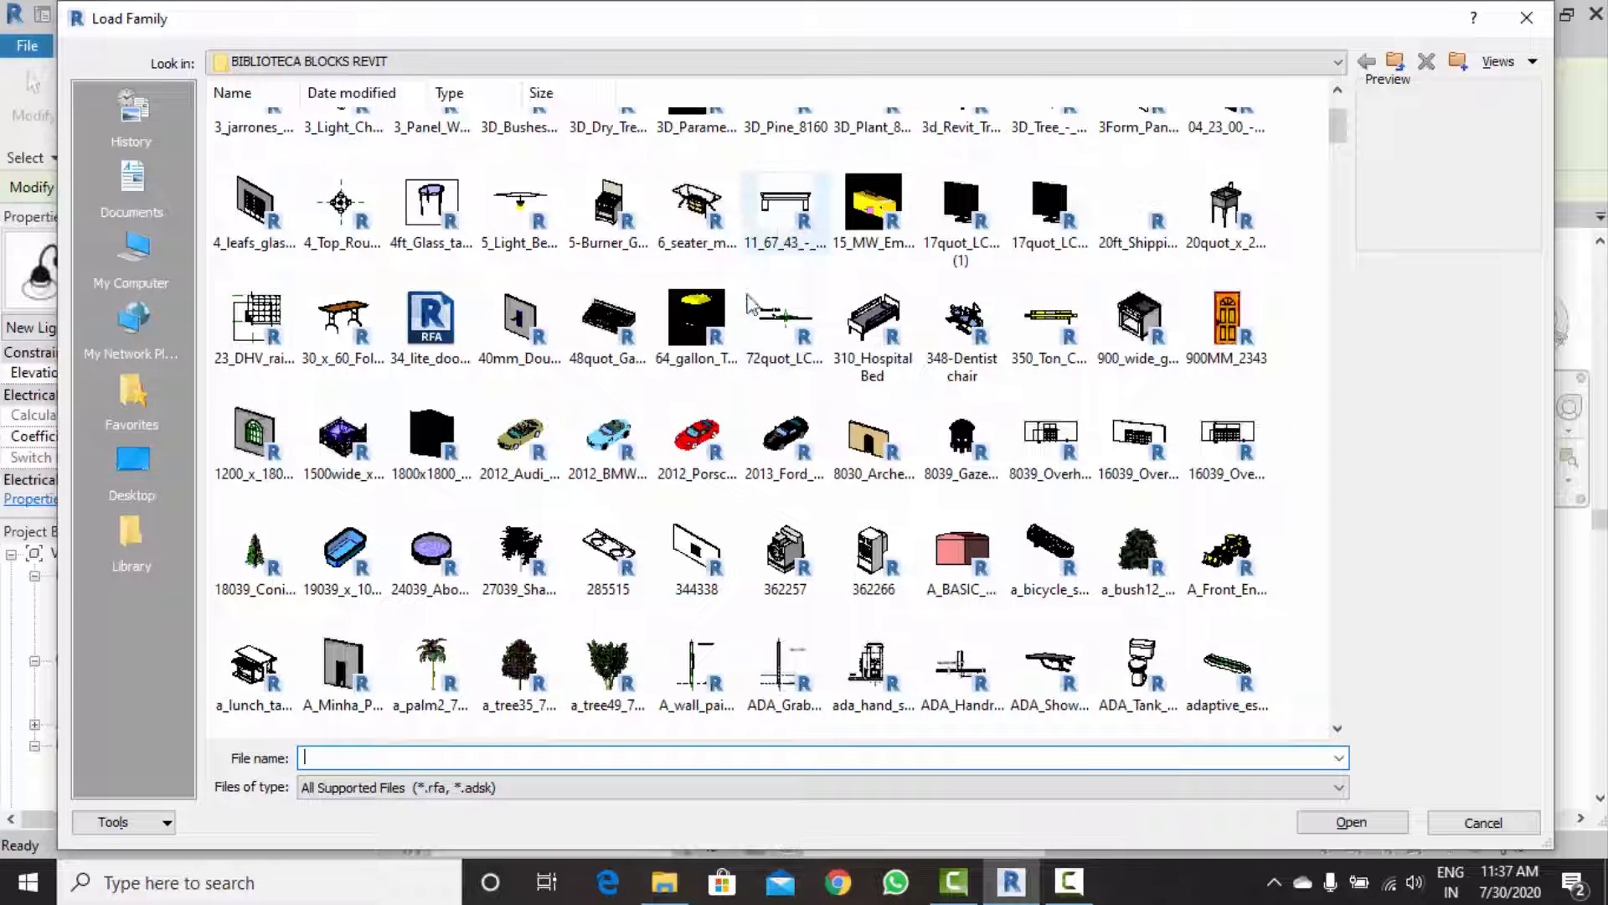
scroll(748, 303, "up", 3)
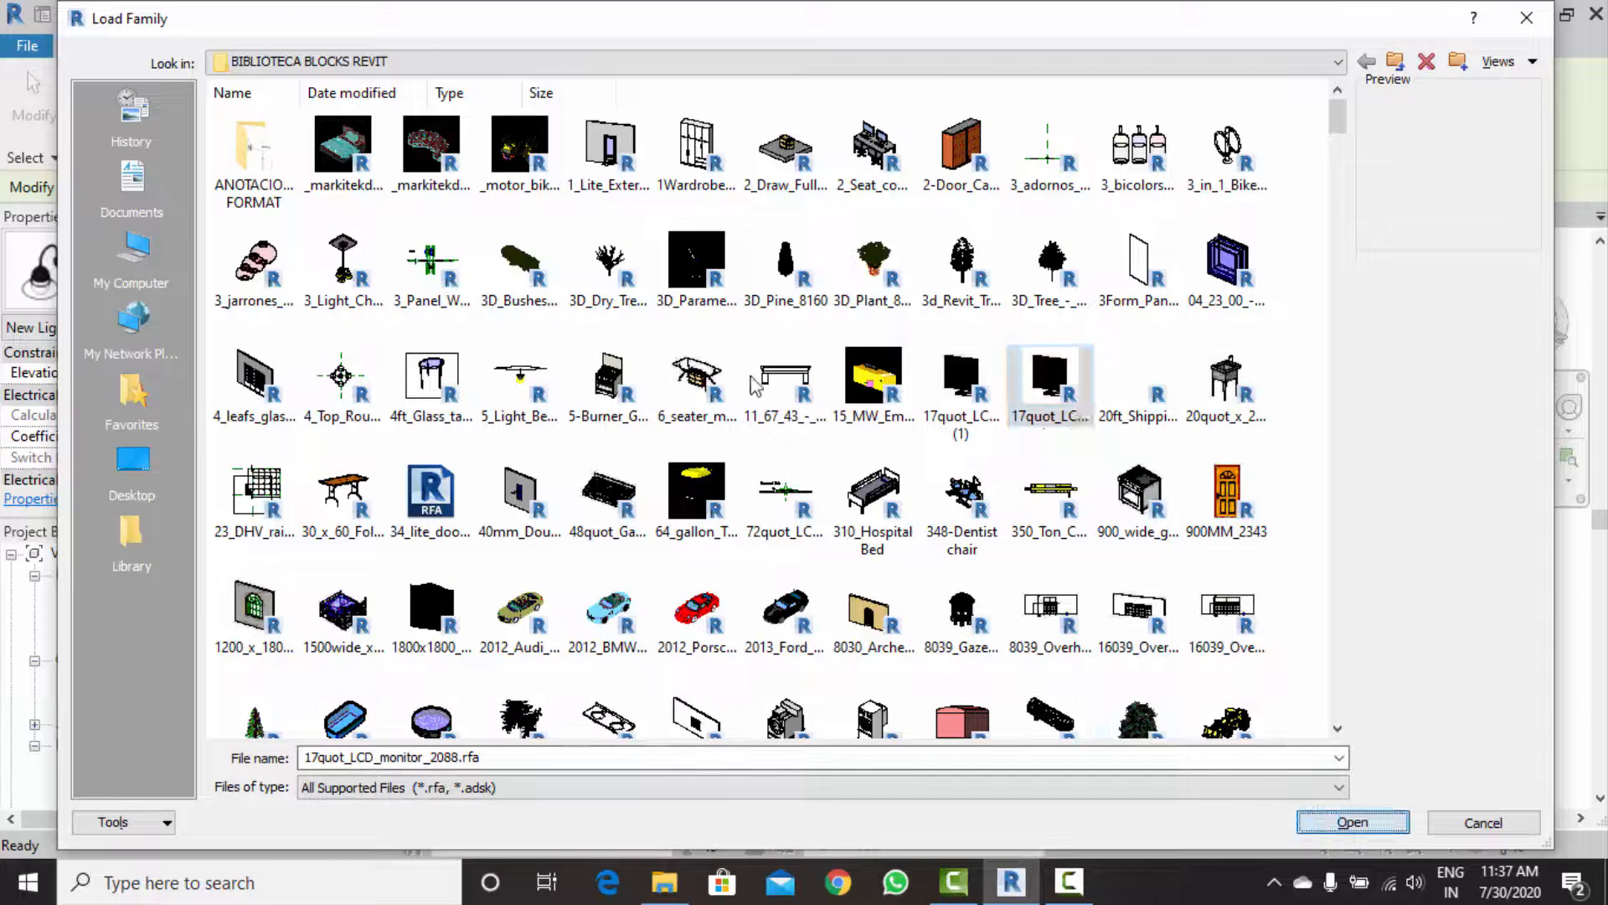
key("Return")
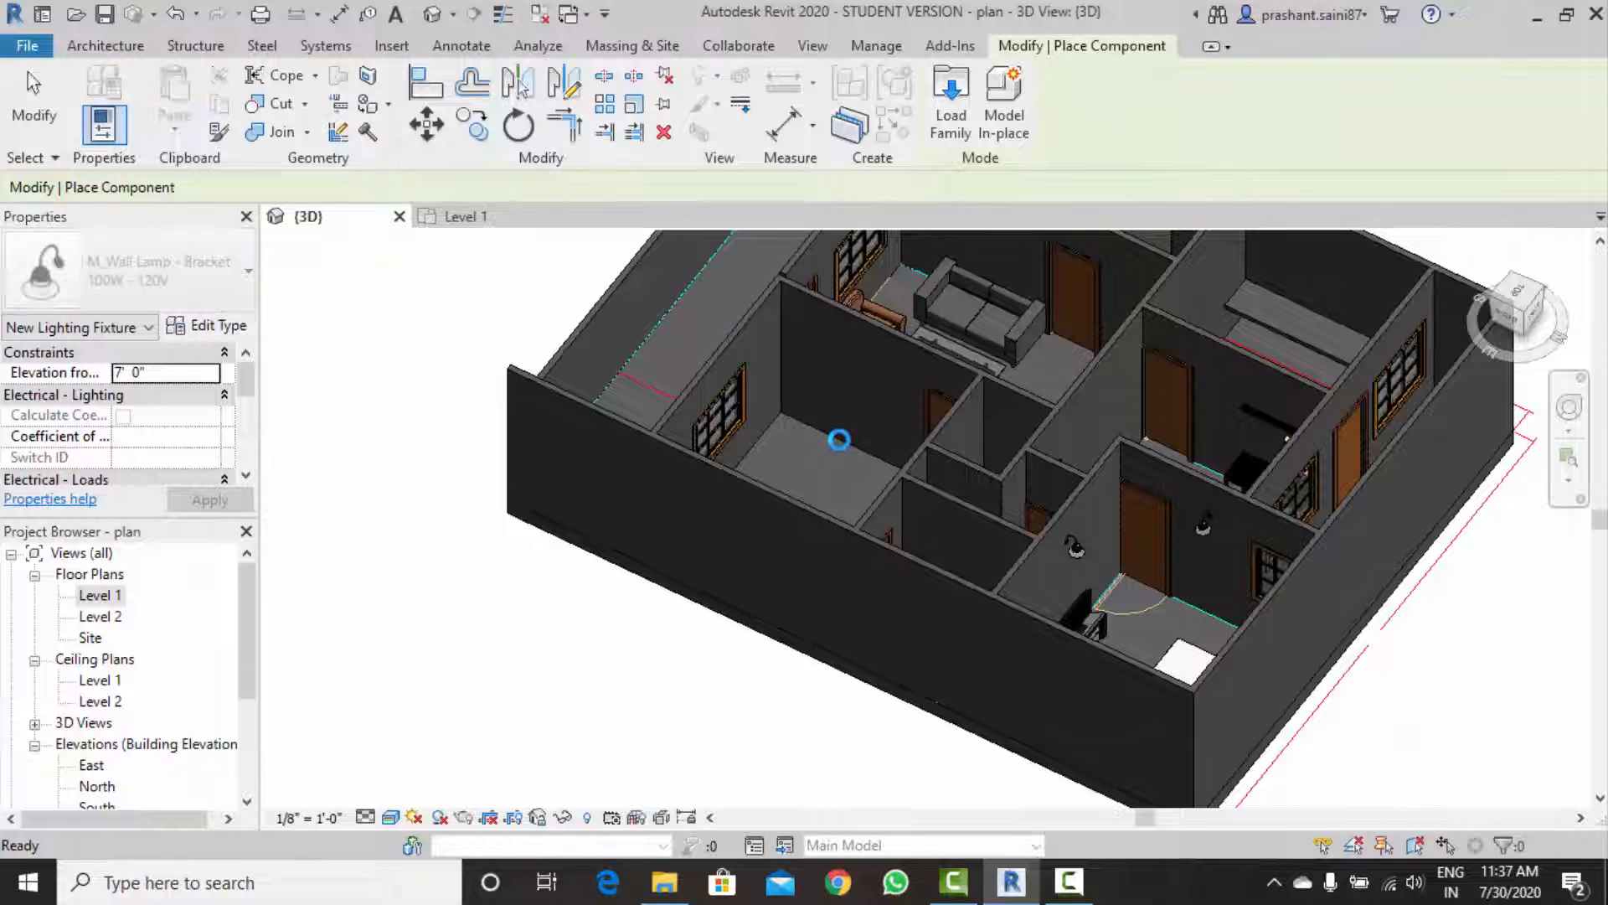
Place the LCD monitor on the front bedroom's floor against the wall shared with the hall, and end component placement.
scroll(840, 437, "up", 5)
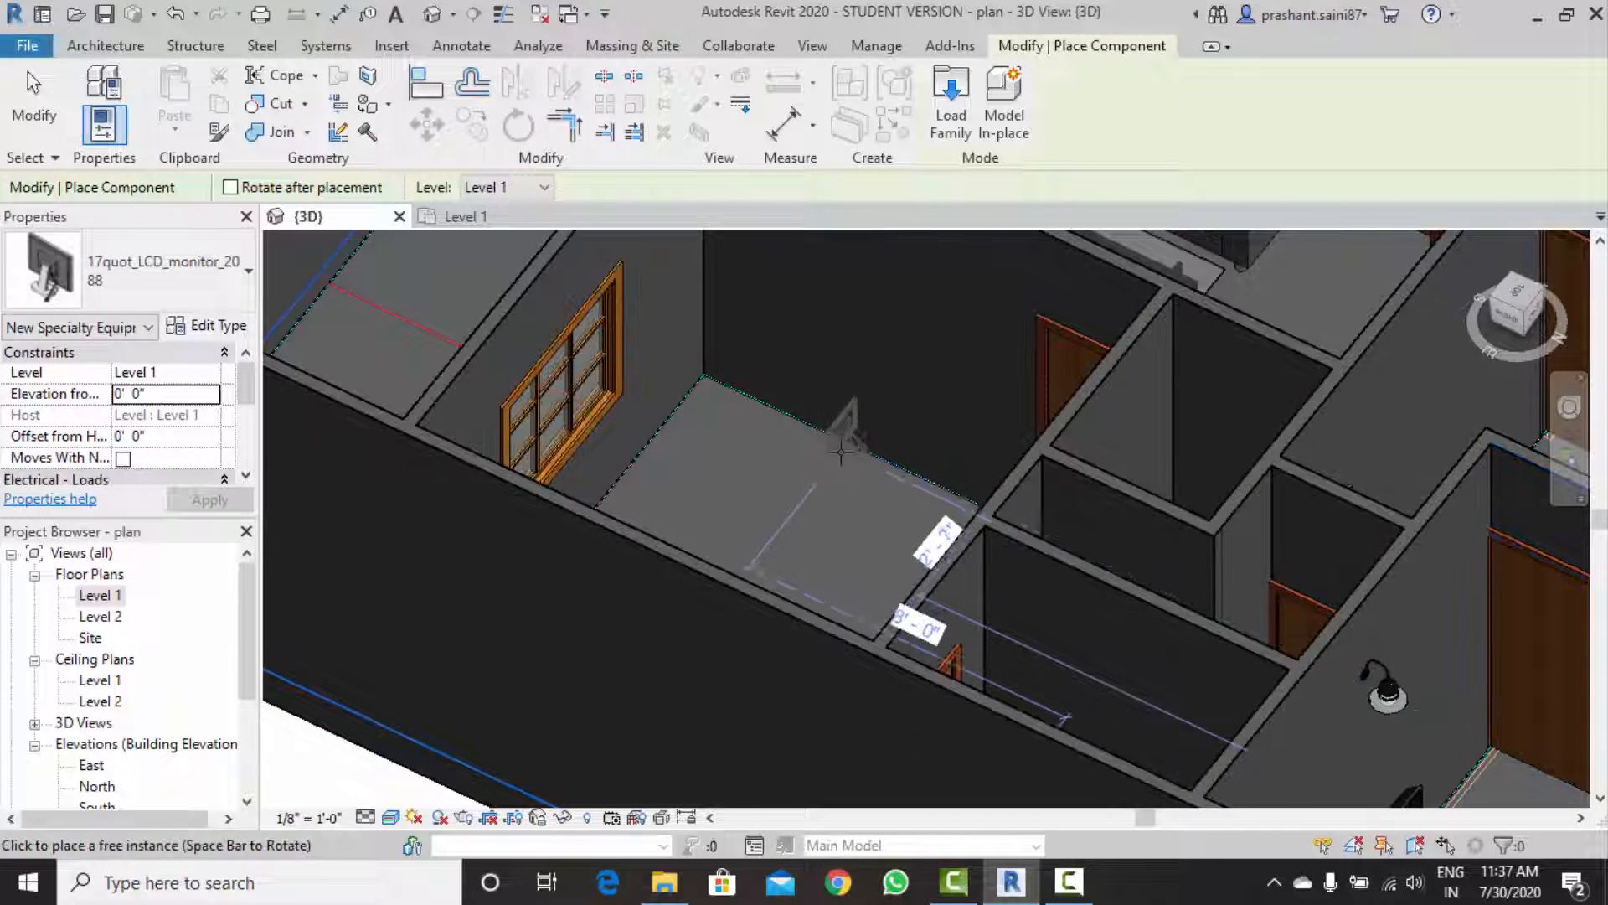
left_click(835, 450)
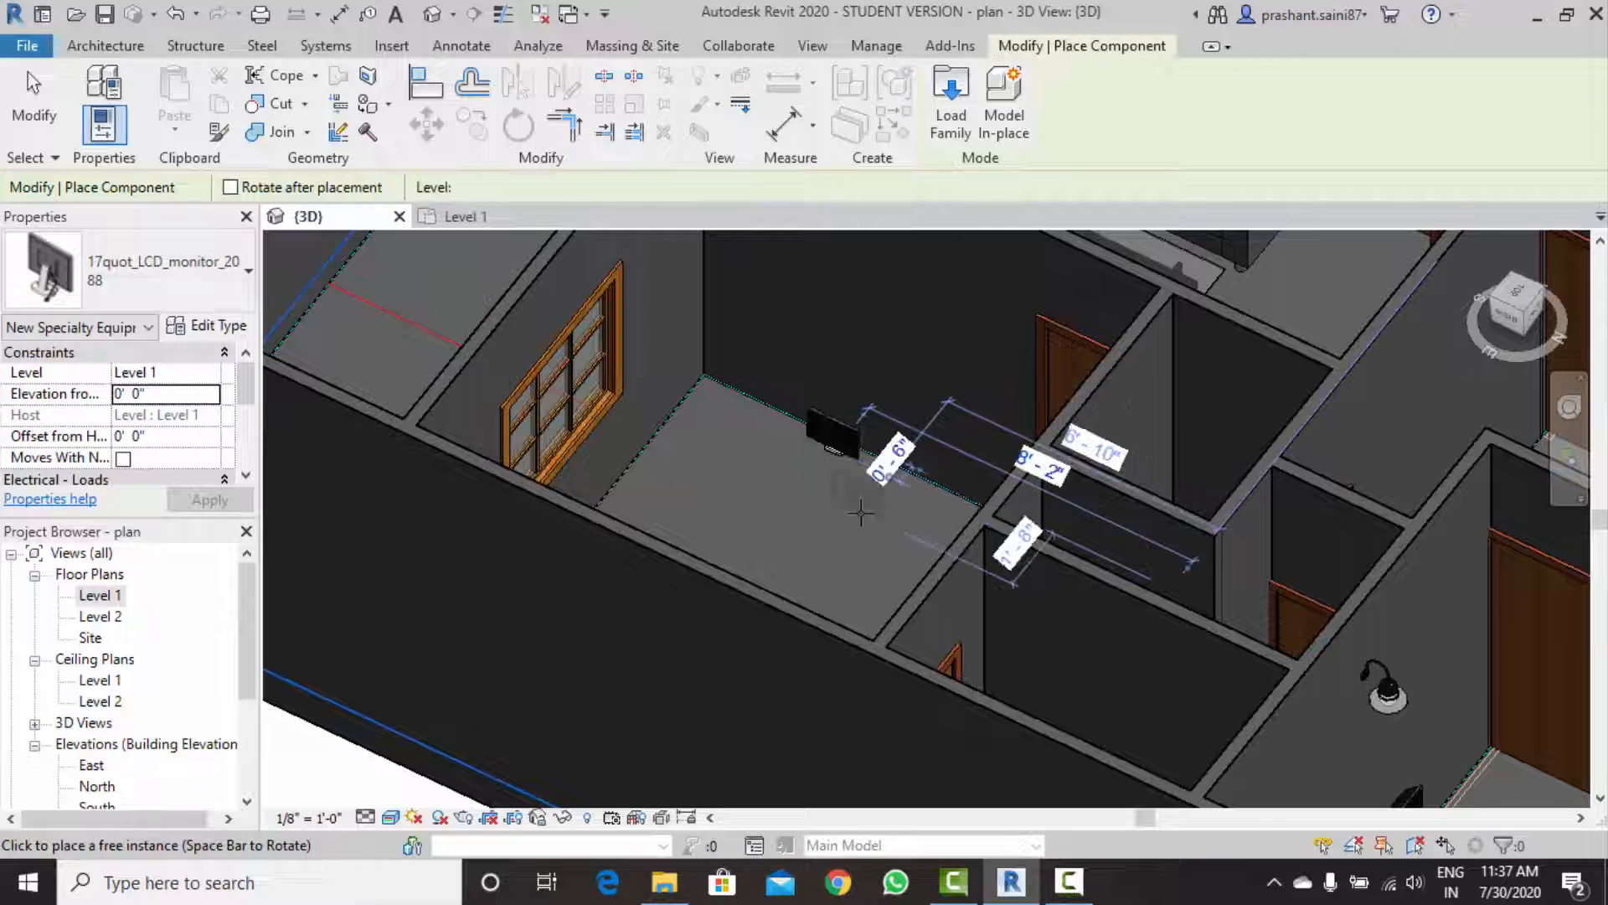
key("Escape")
key("Escape")
Set the LCD monitor's elevation from the level to 1.7 feet.
left_click(851, 435)
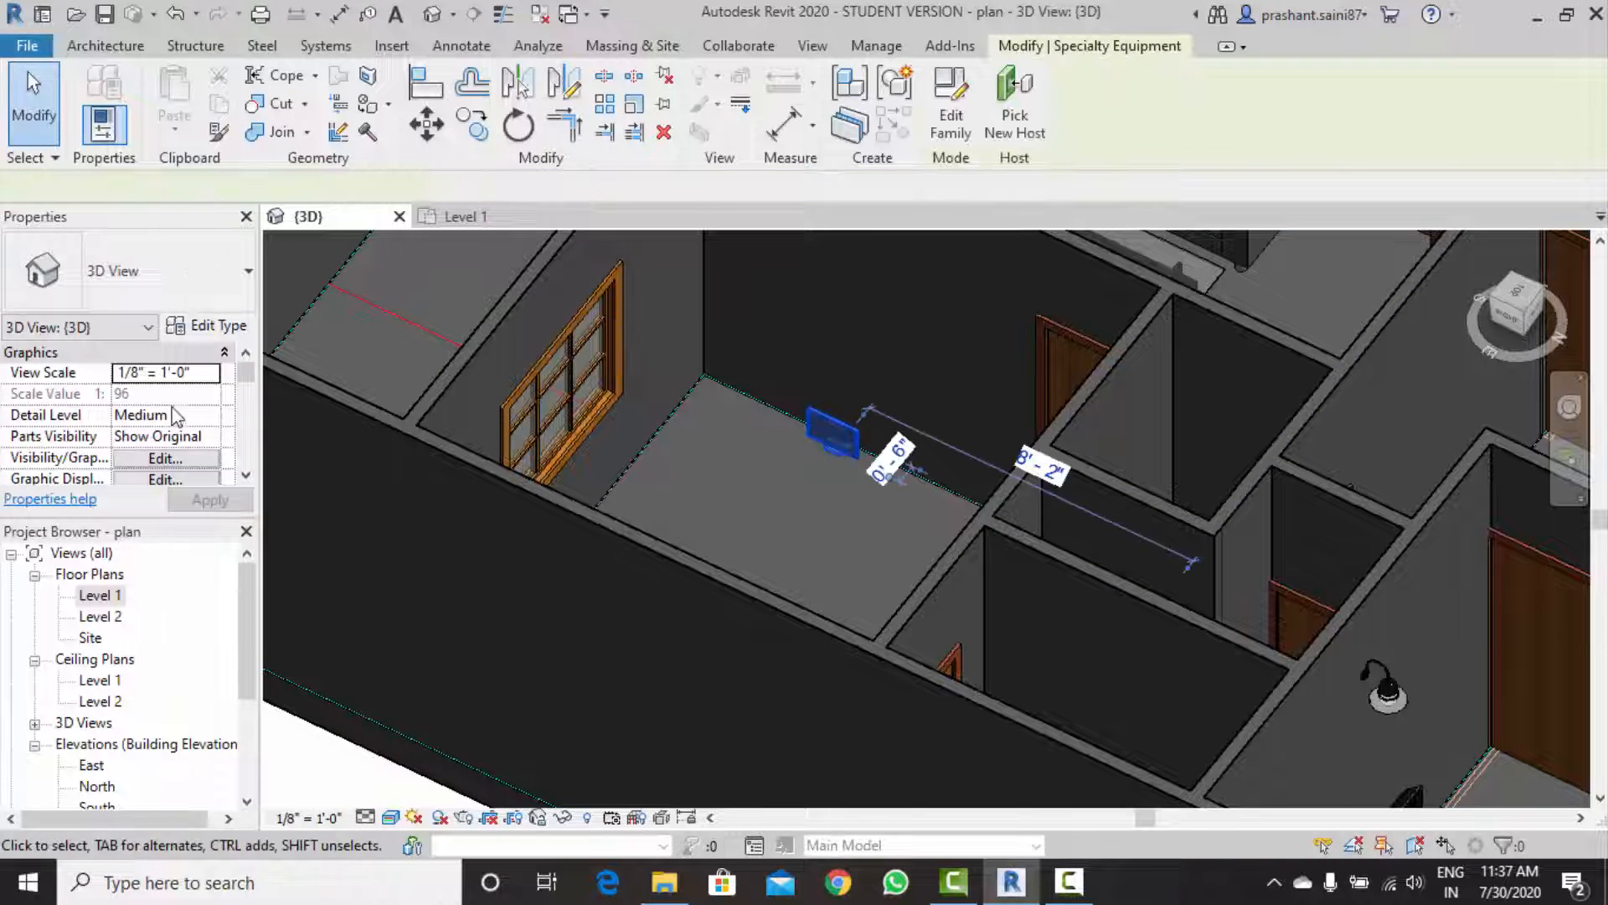
left_click(172, 396)
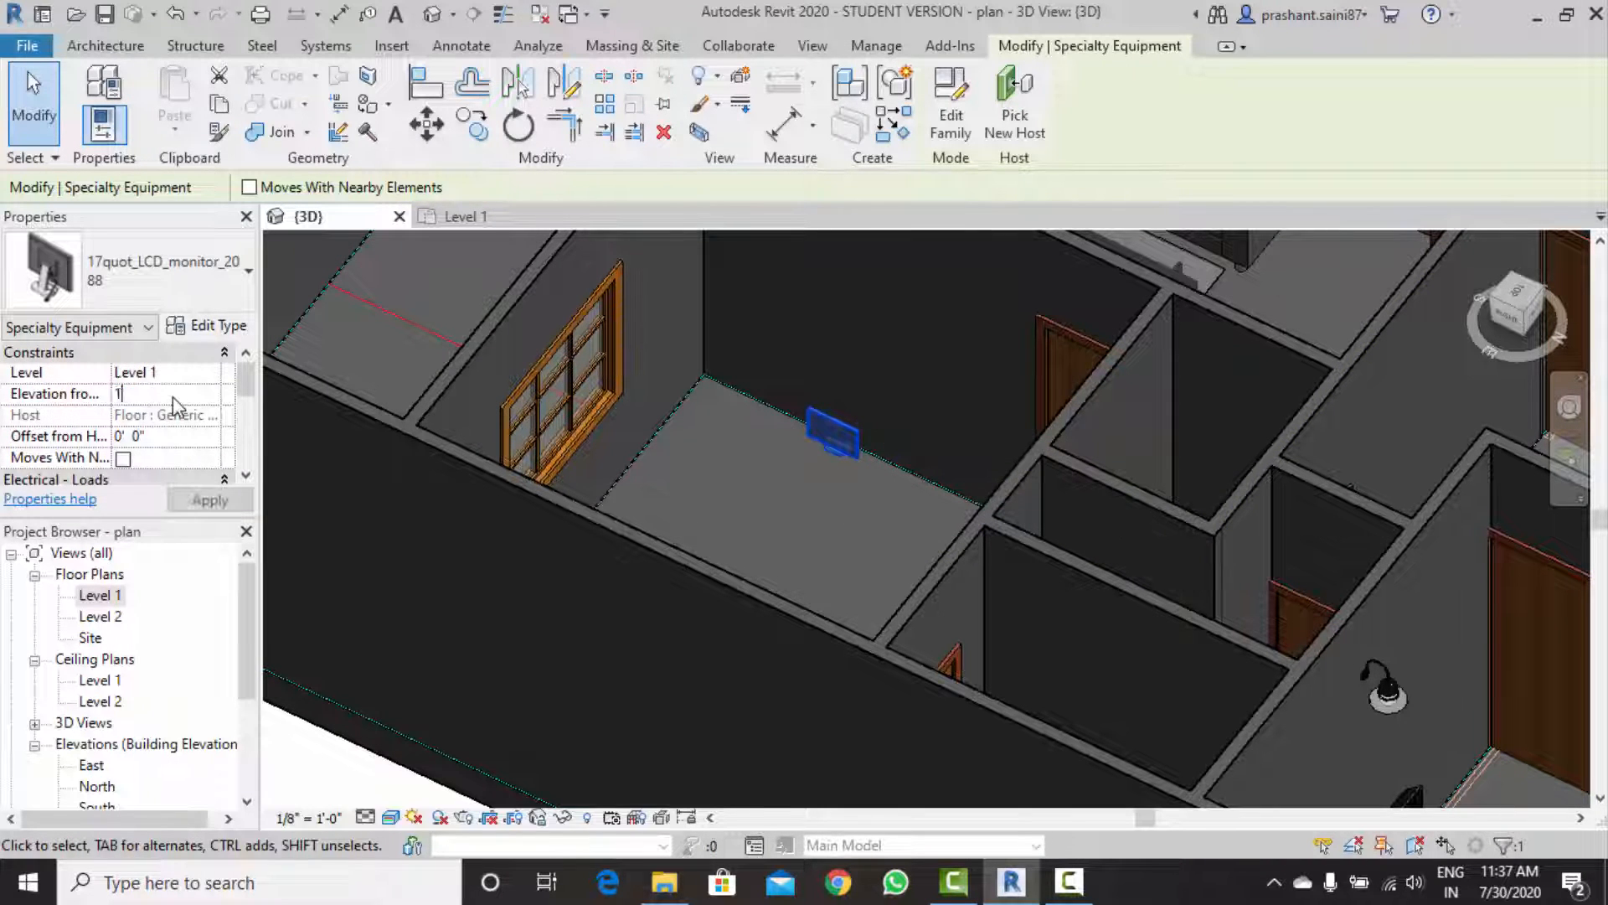
type("1.7")
key("Return")
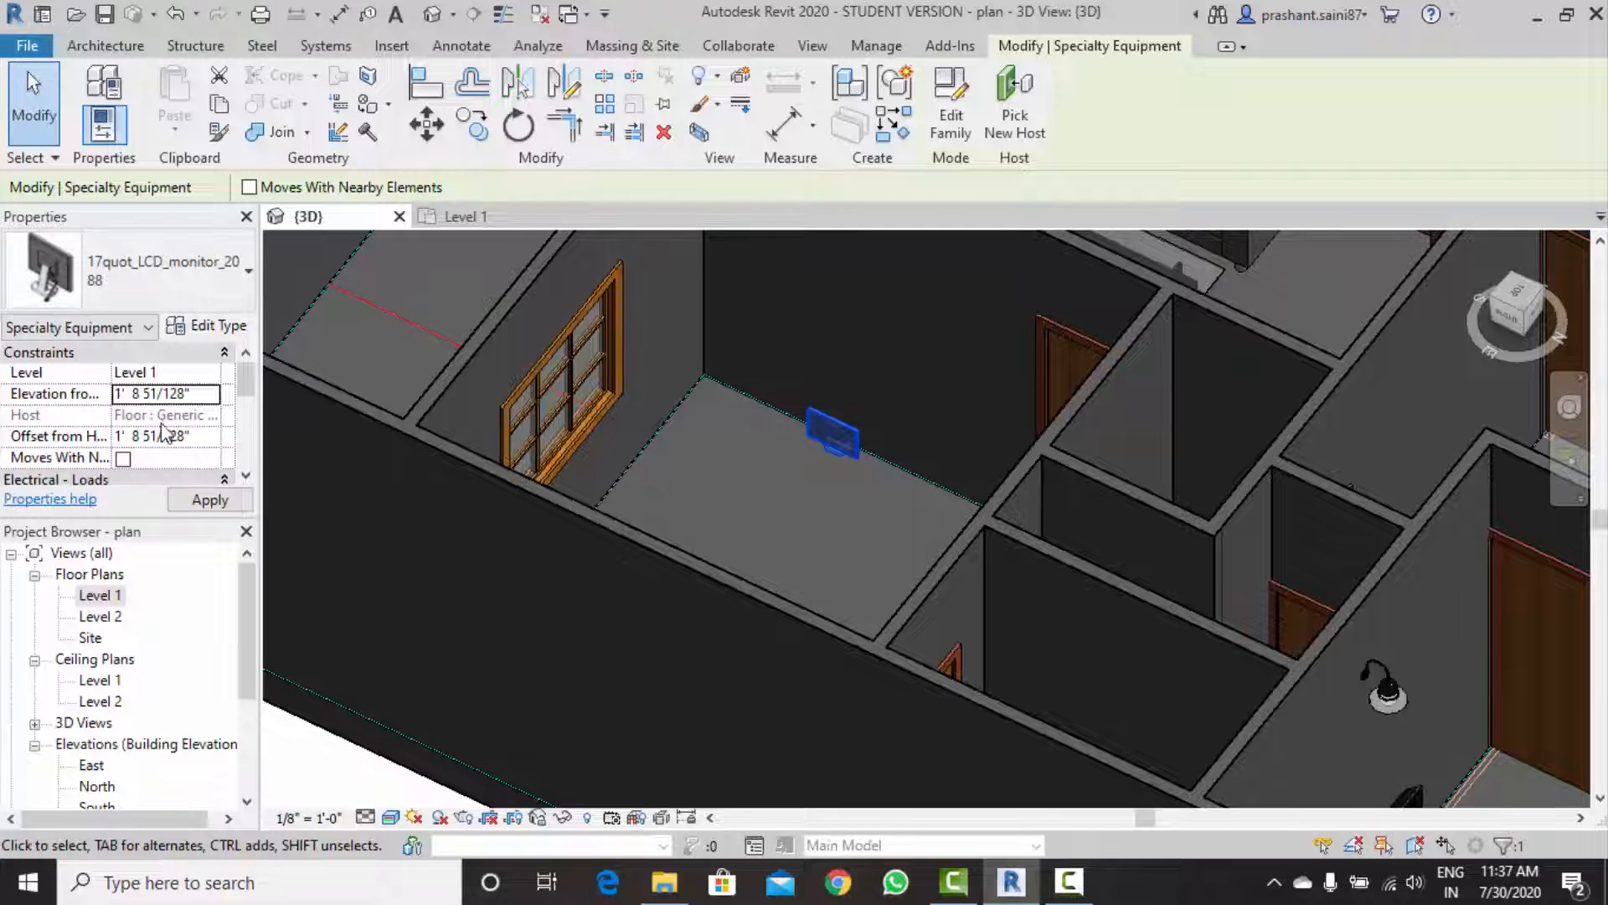
left_click(216, 498)
left_click(778, 387)
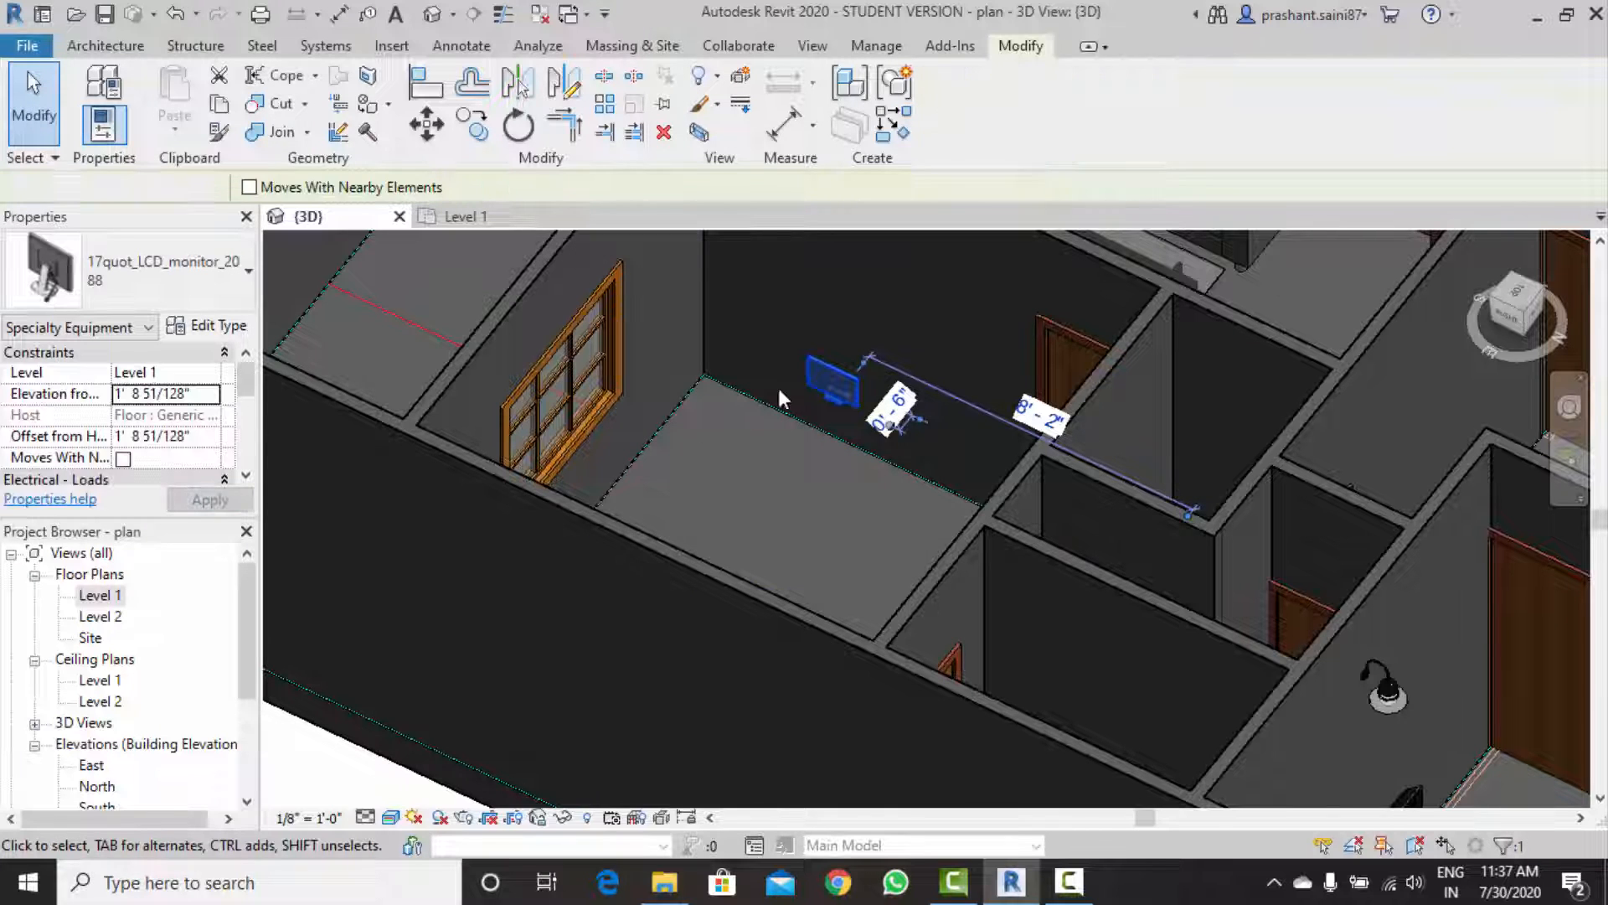
In the Level 1 plan, create a similar M_TV Stand from the rear bedroom's stand and place it against the front bedroom's wall at the monitor.
scroll(772, 452, "down", 2)
scroll(771, 456, "down", 1)
double_click(96, 594)
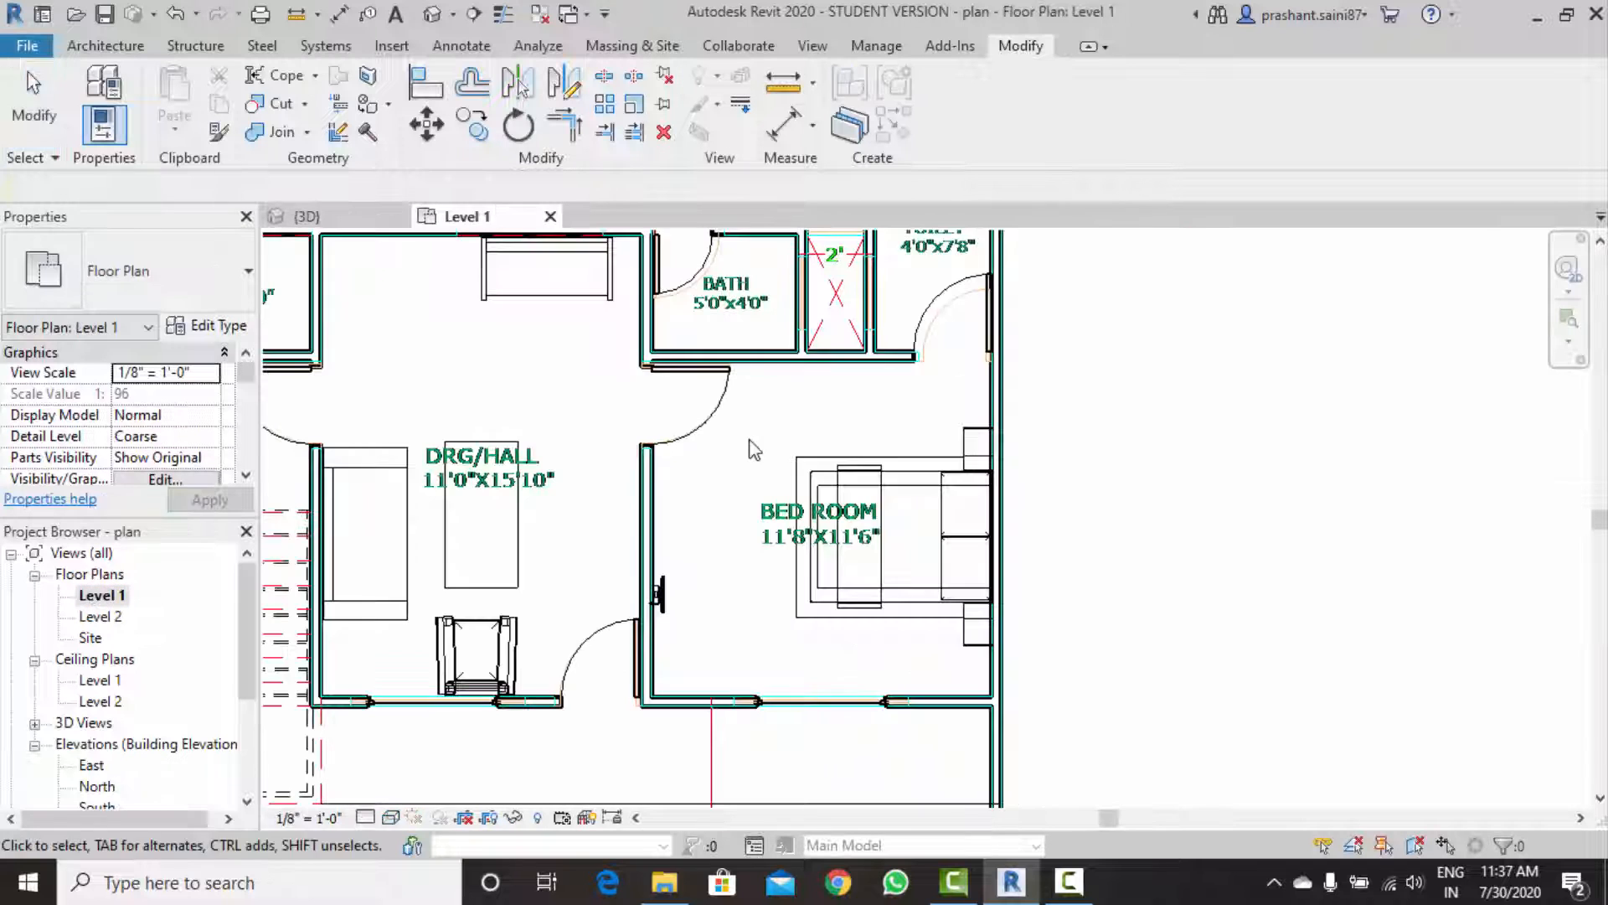
scroll(687, 574, "down", 3)
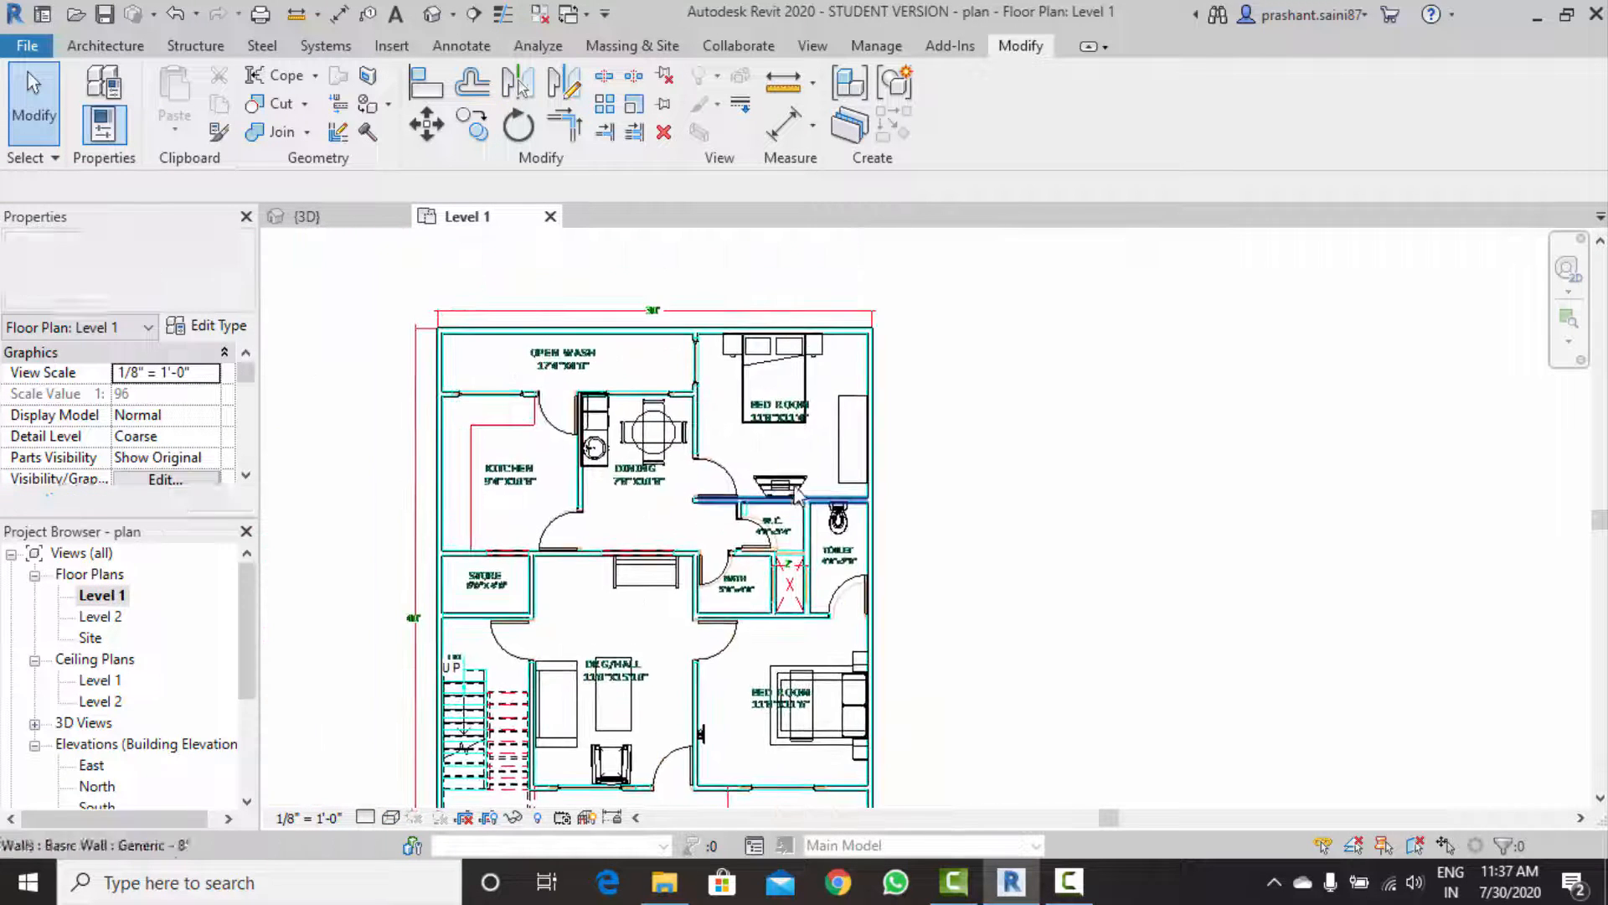
scroll(817, 474, "up", 5)
left_click(783, 500)
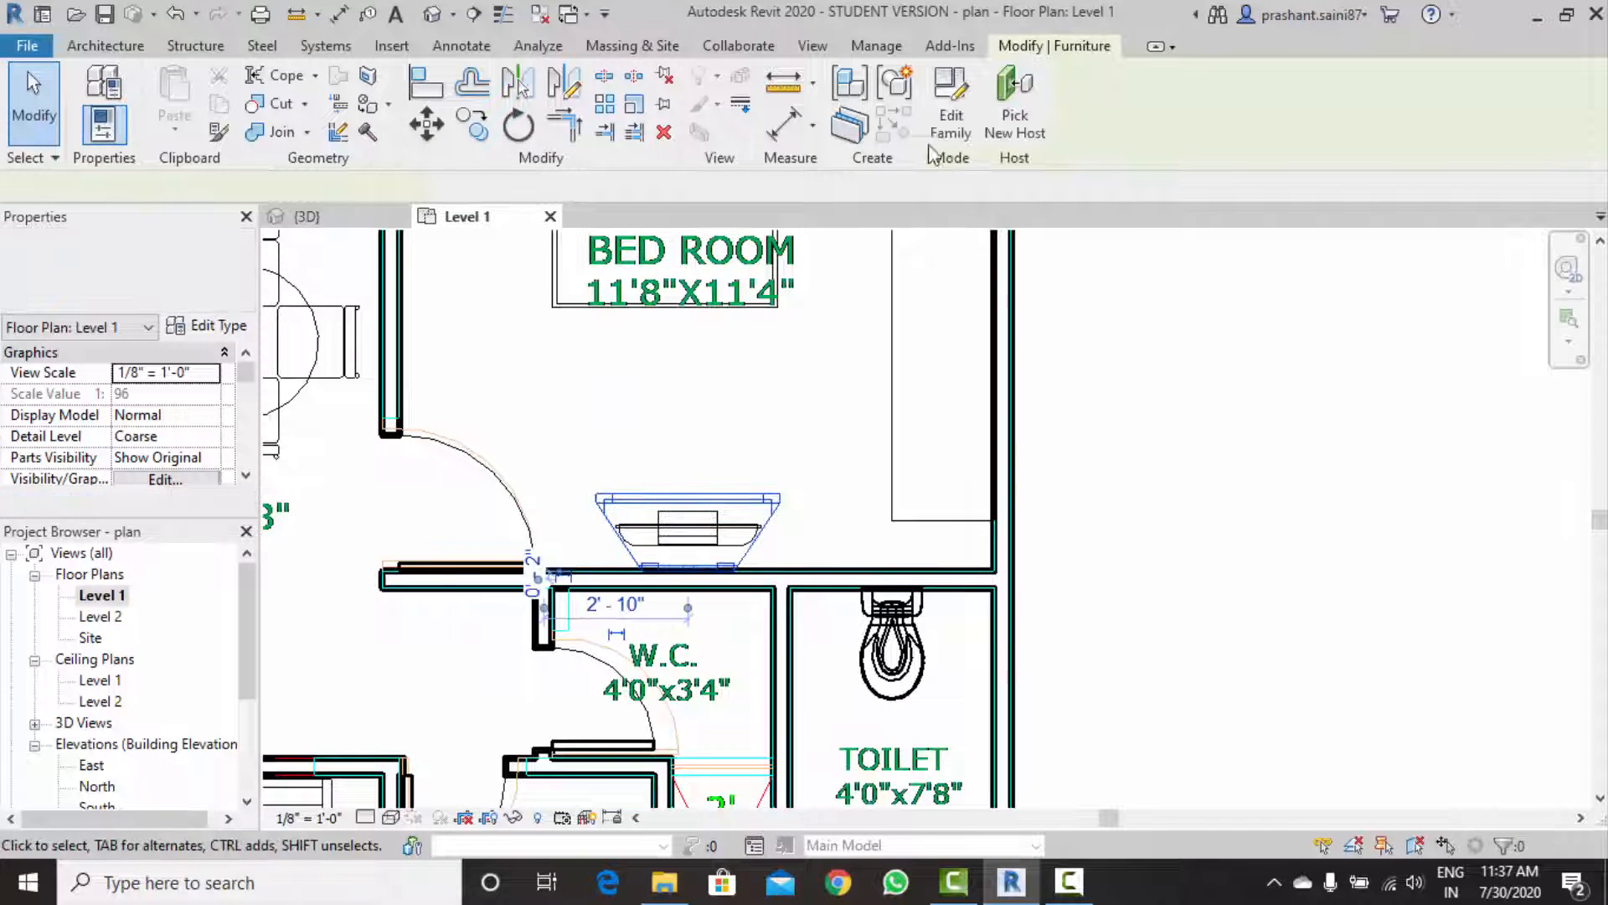
left_click(895, 124)
scroll(758, 452, "down", 3)
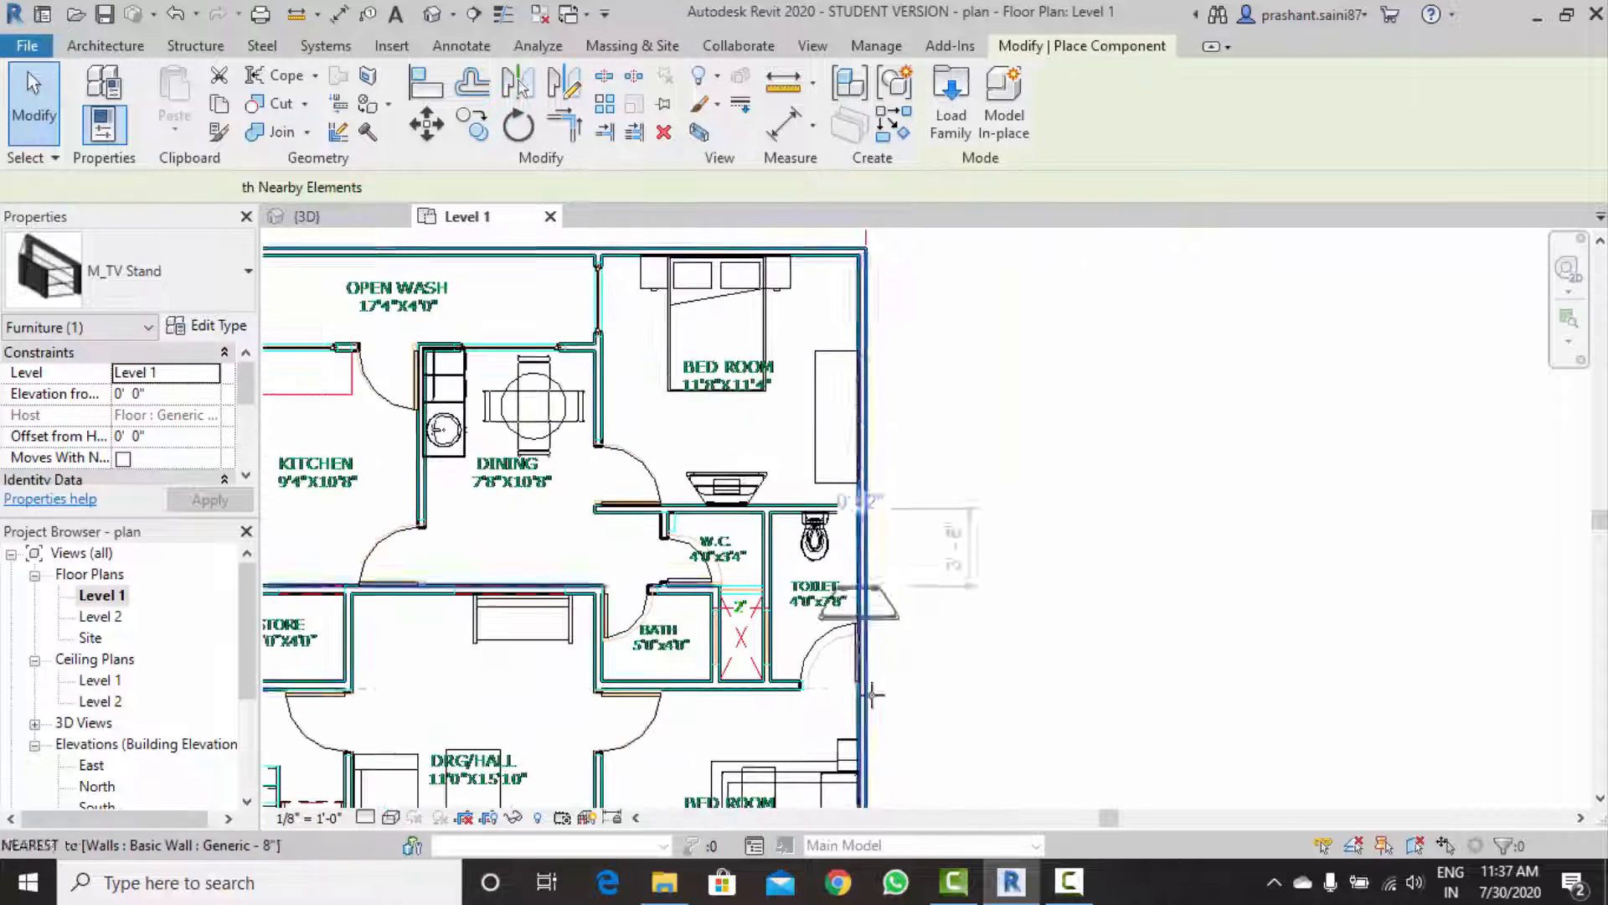
scroll(1016, 316, "up", 4)
scroll(730, 472, "up", 4)
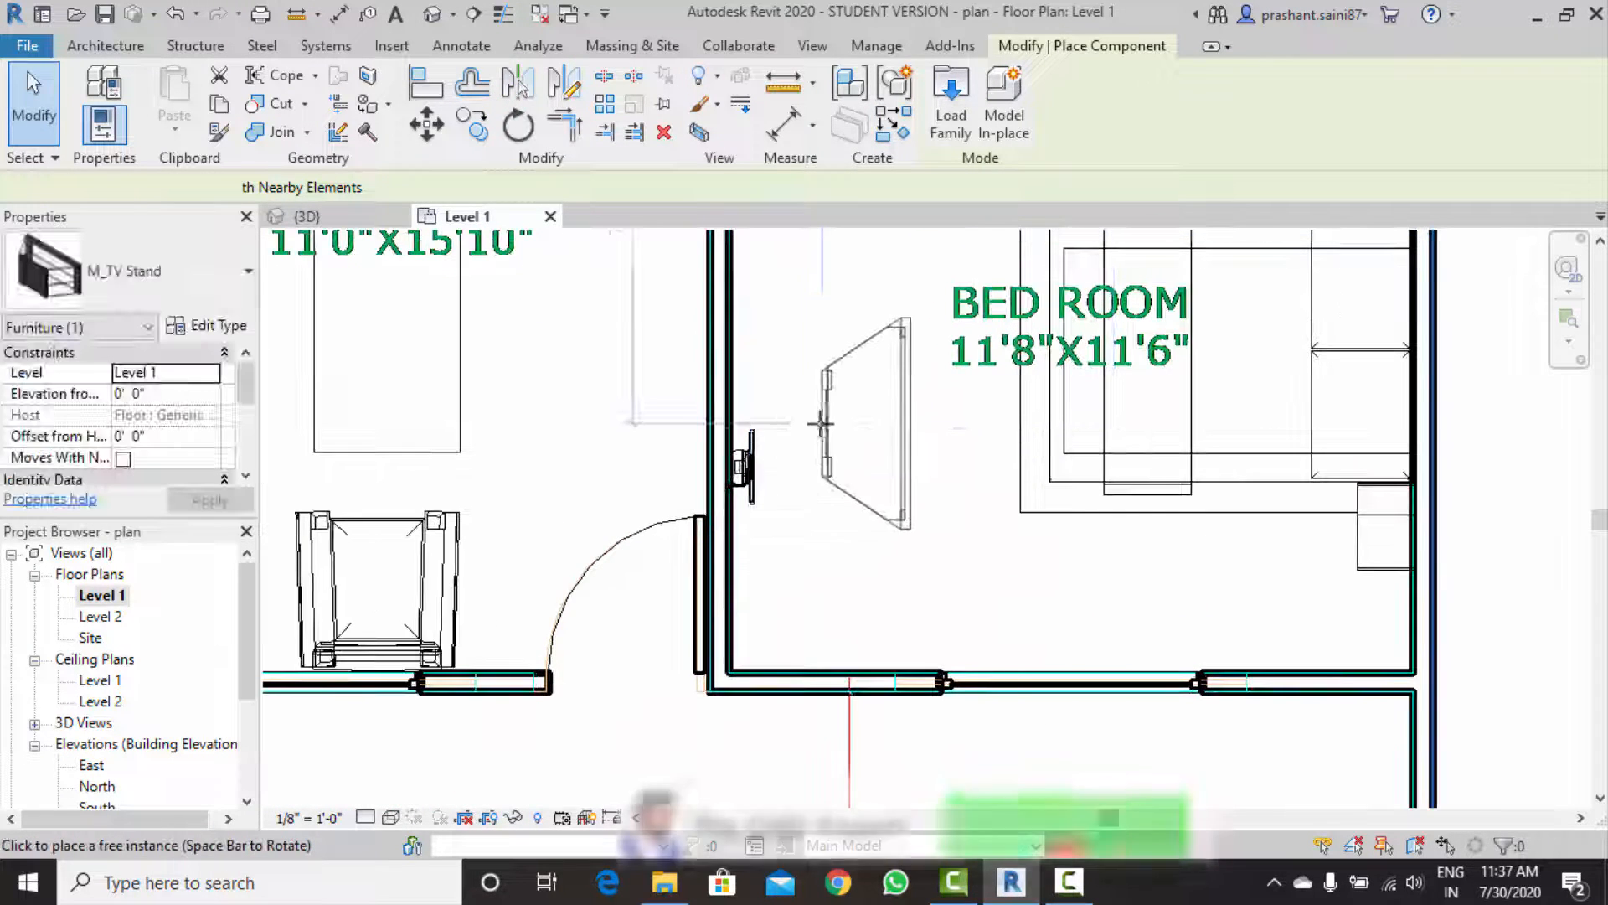
left_click(737, 468)
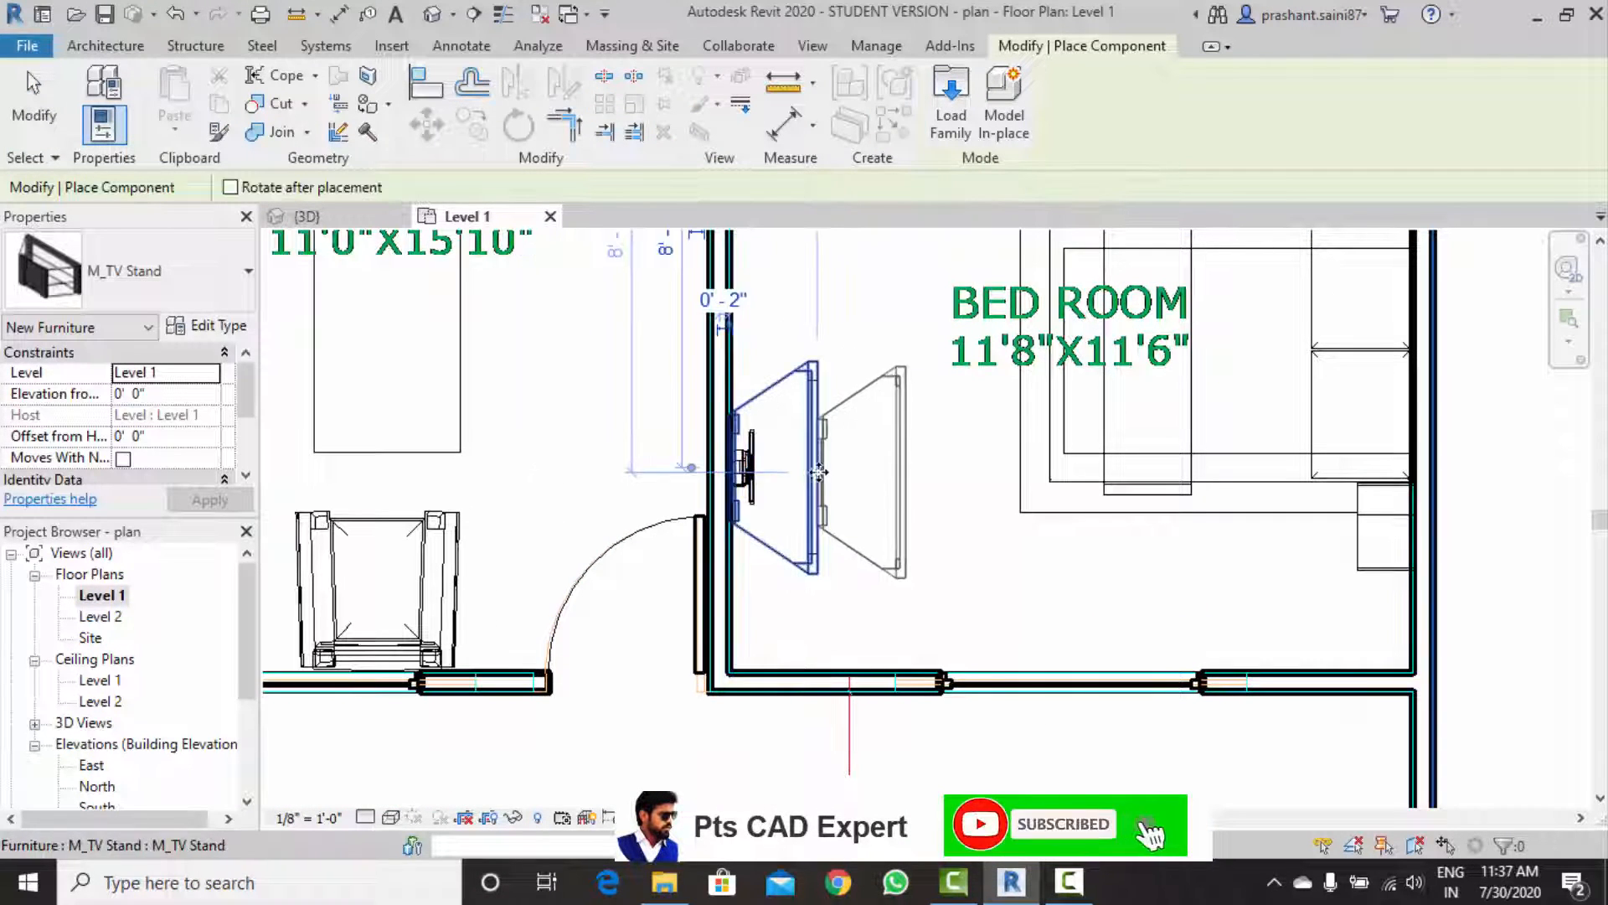
key("Escape")
key("Escape")
Copy the TV stand's type height and set the LCD monitor's elevation from the level to 1' 7 175/256".
left_click(759, 468)
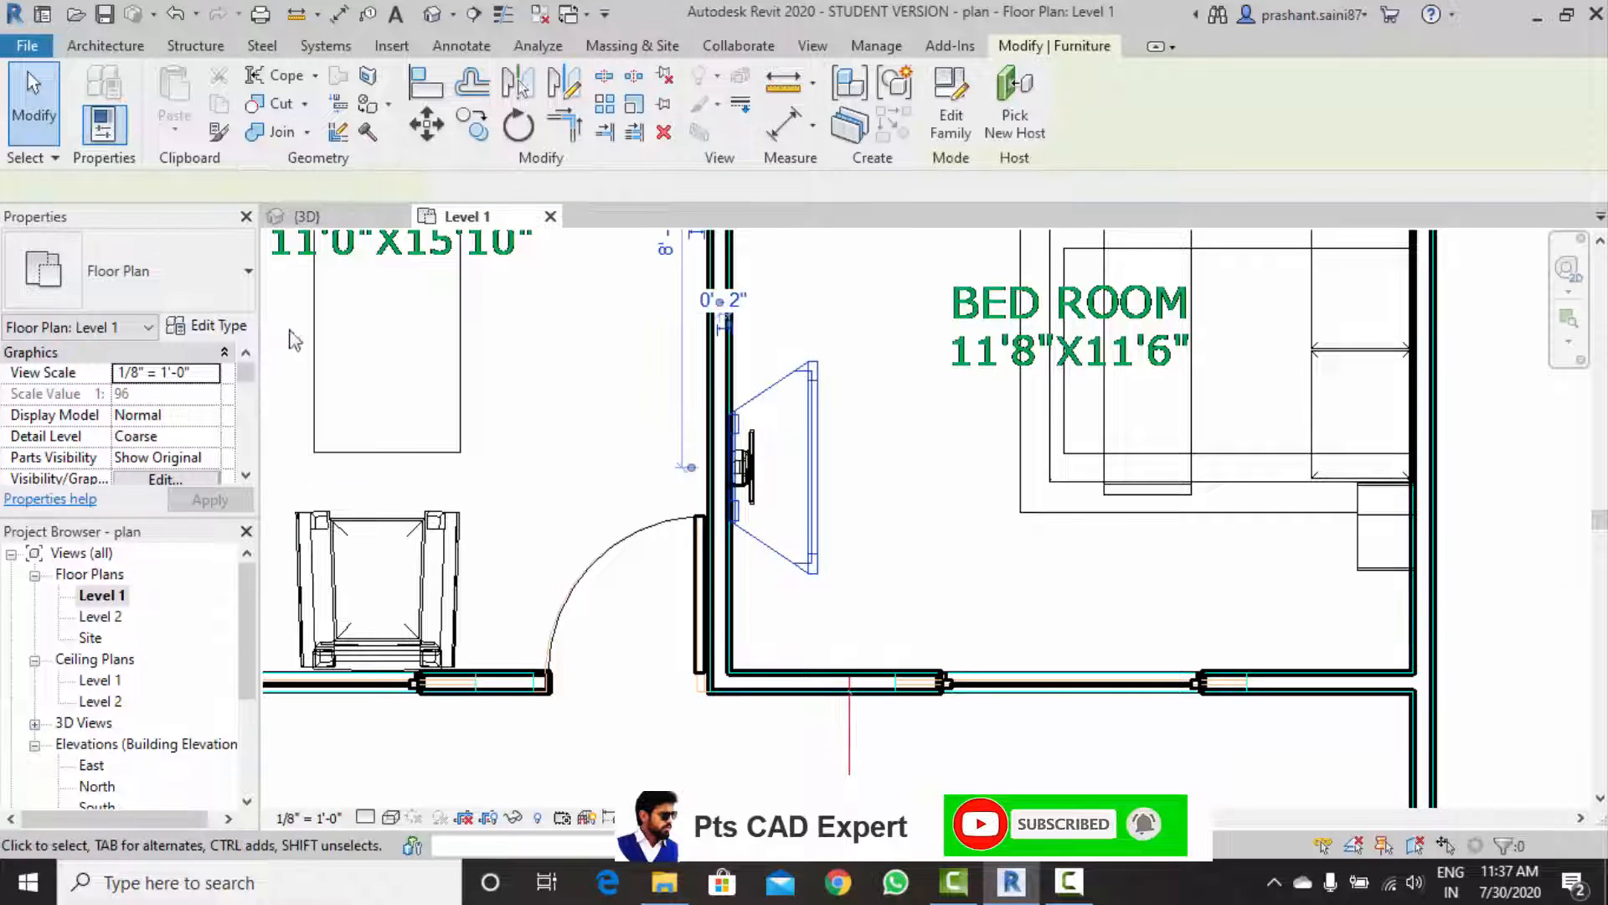
left_click(210, 328)
left_click(503, 416)
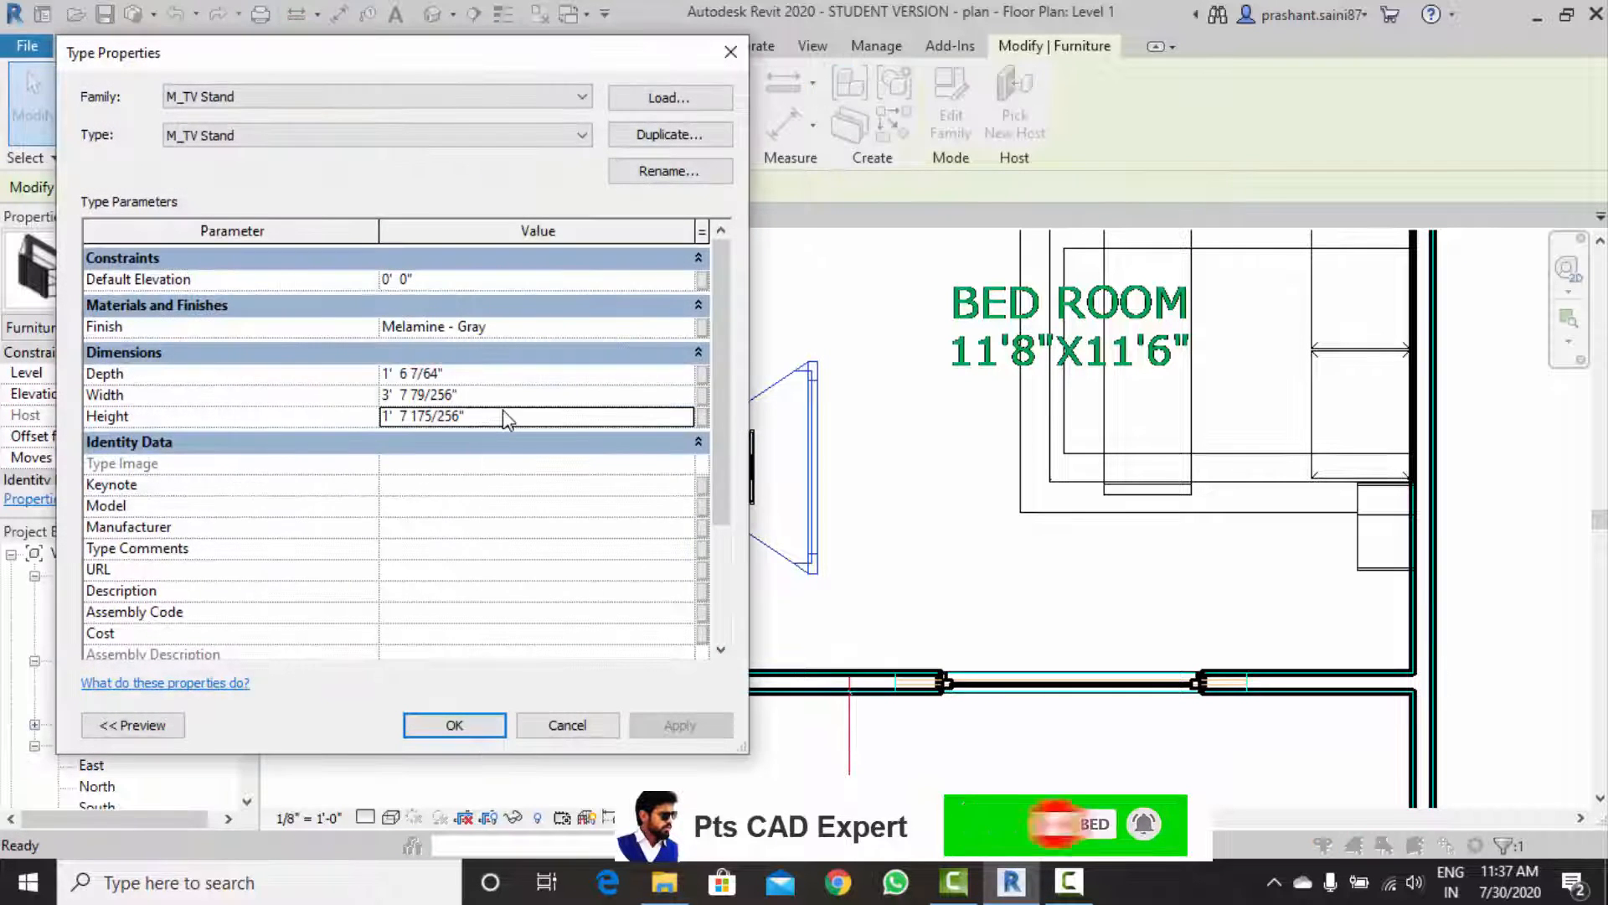
left_click(502, 416)
left_click(731, 52)
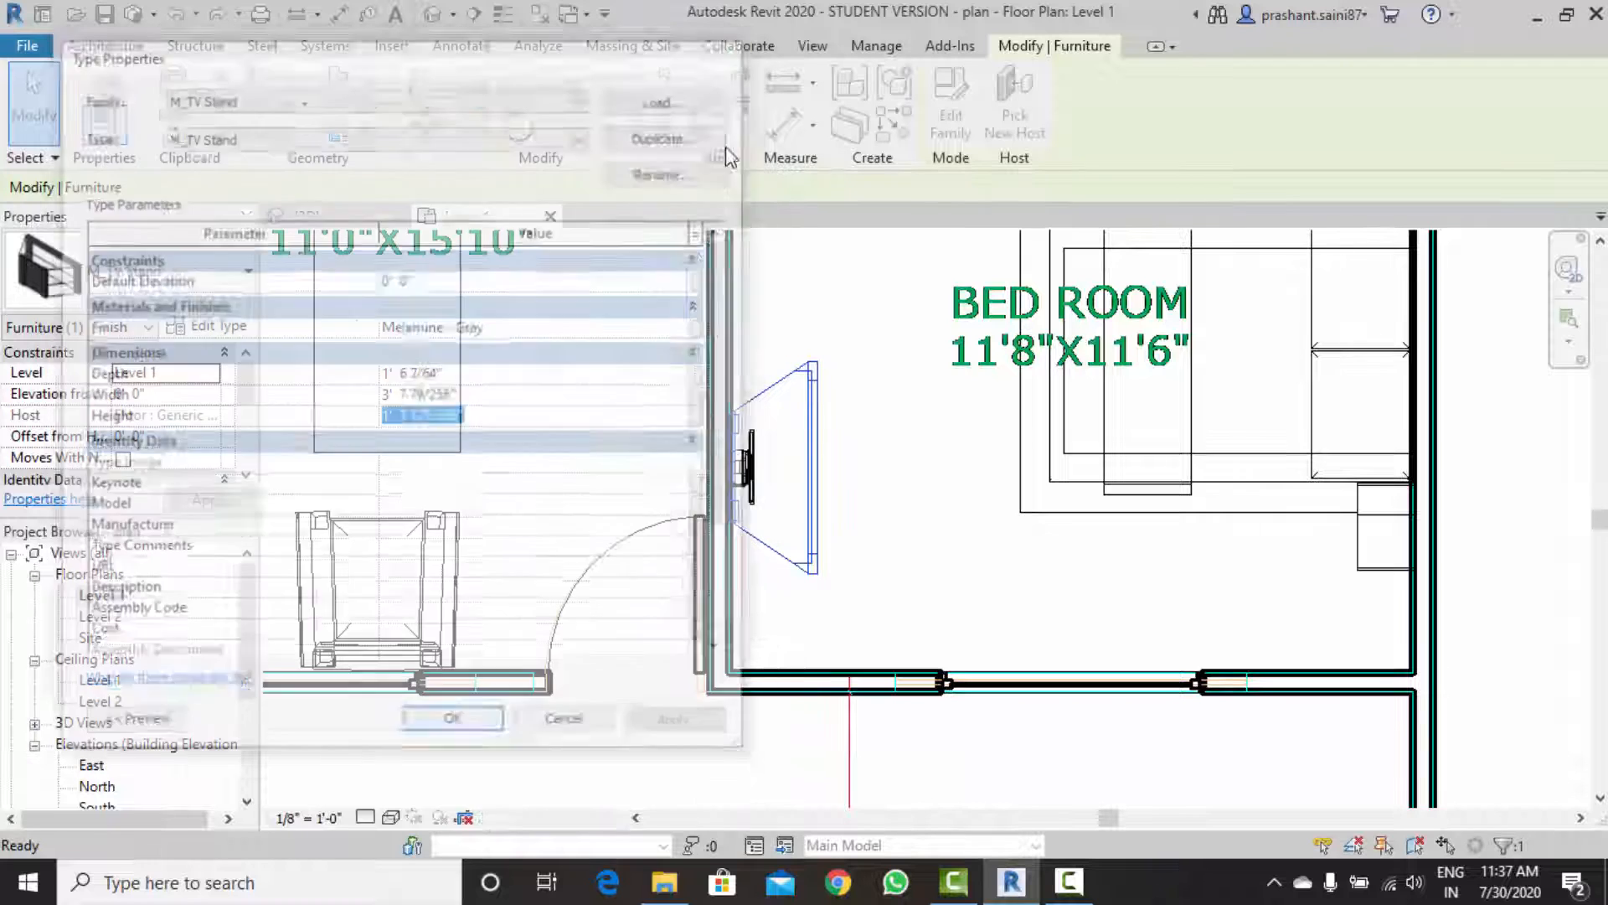
left_click(722, 469)
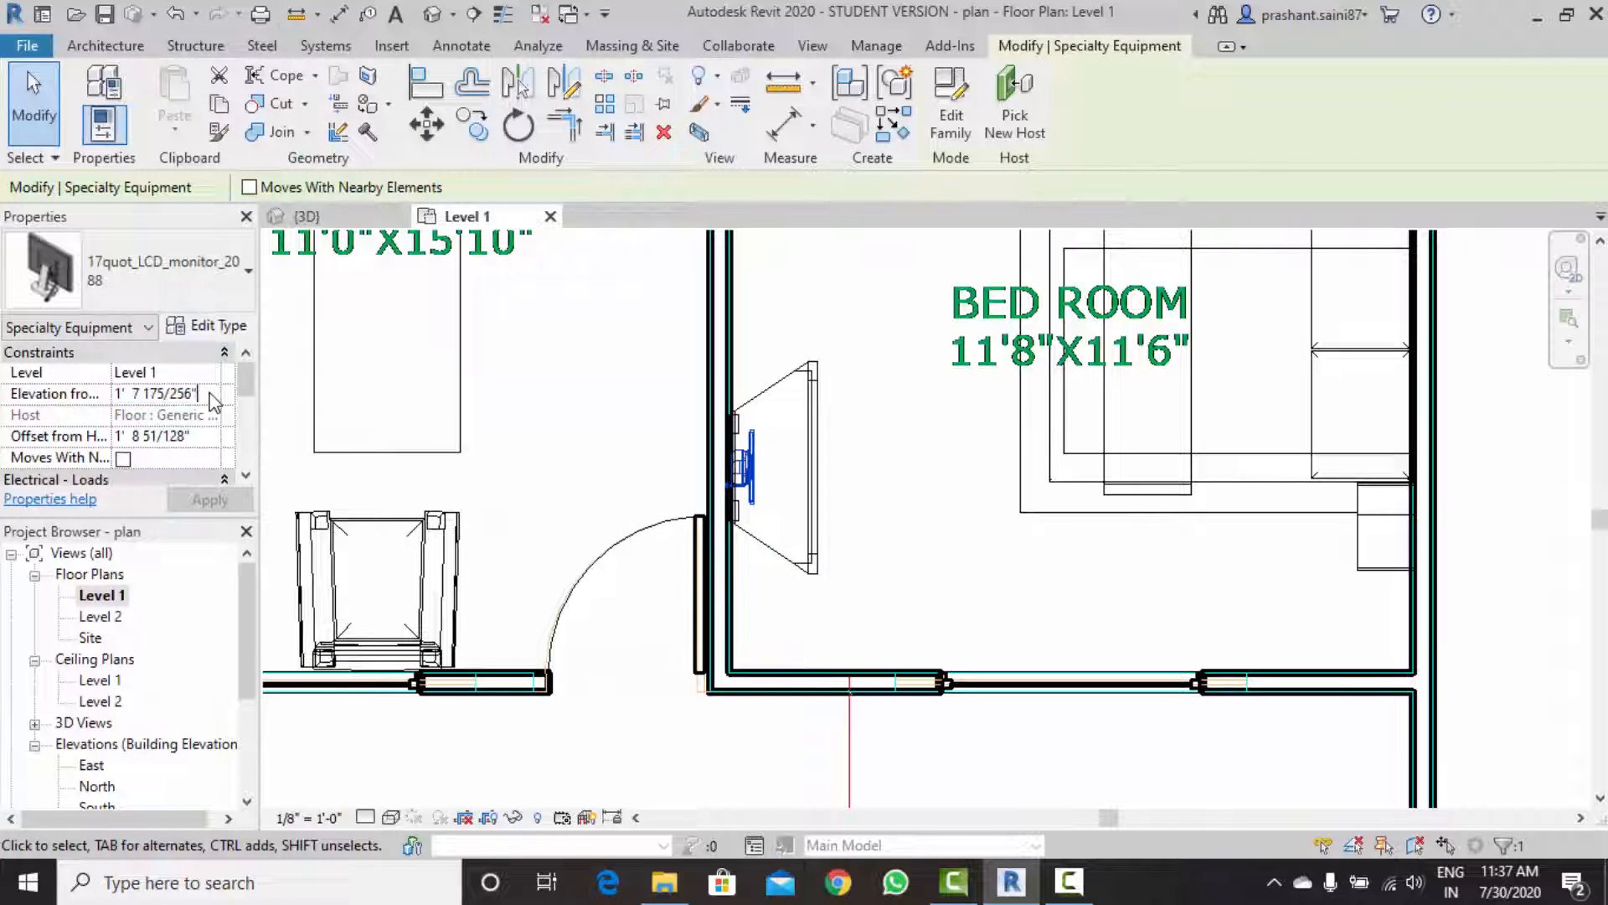
left_click(211, 500)
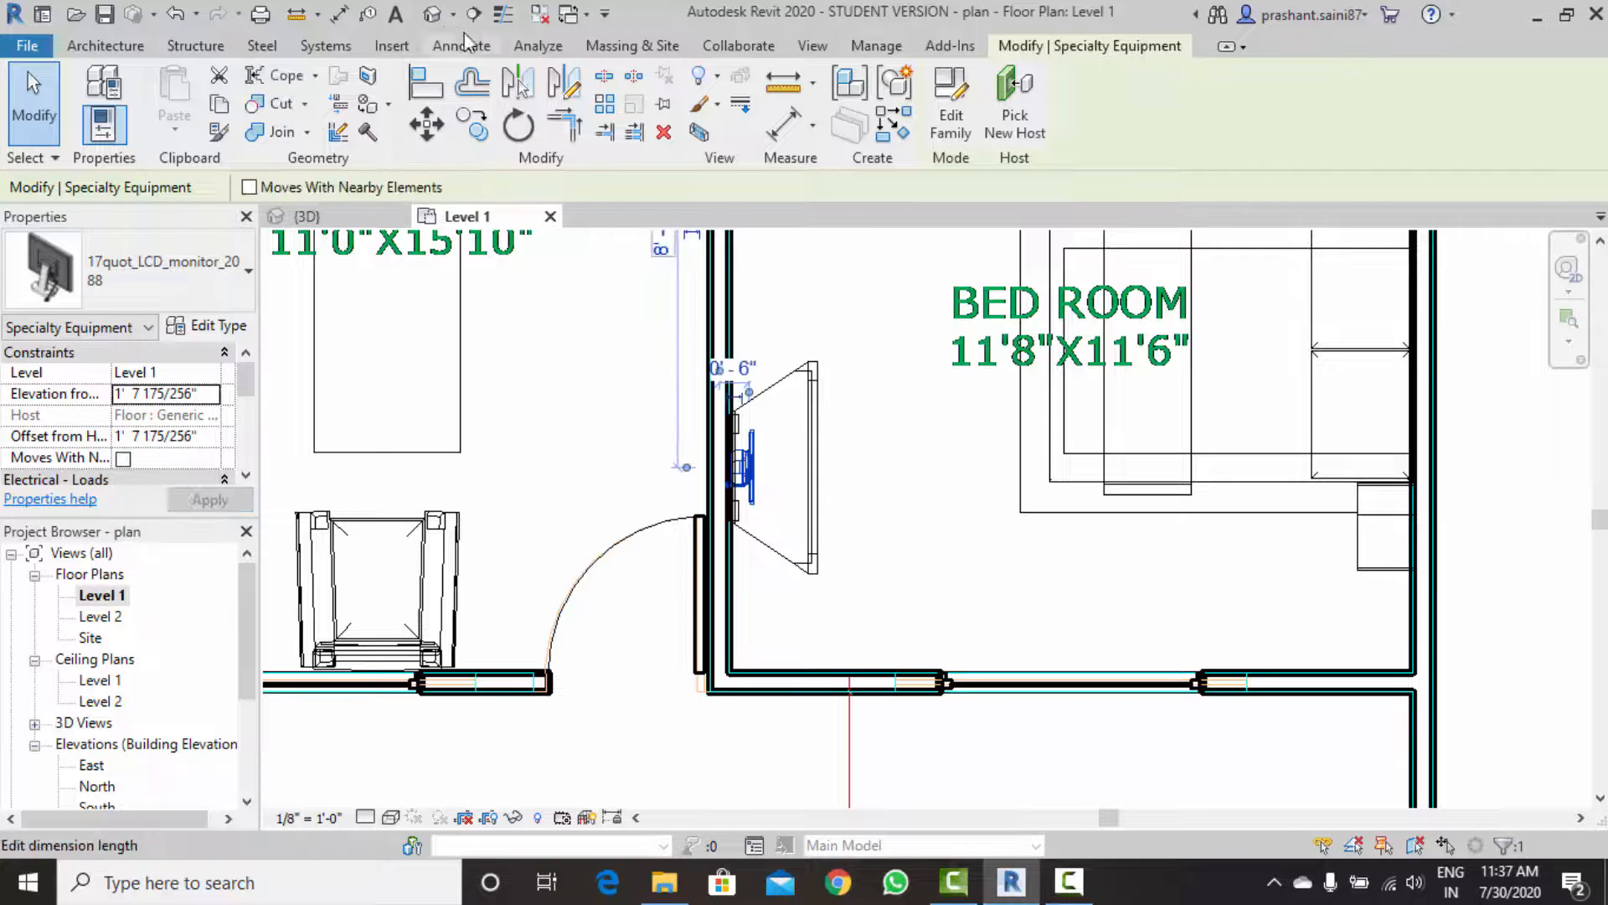
Open the 3D view and examine how the LCD monitor sits on the front bedroom's TV stand.
left_click(432, 14)
scroll(878, 379, "up", 5)
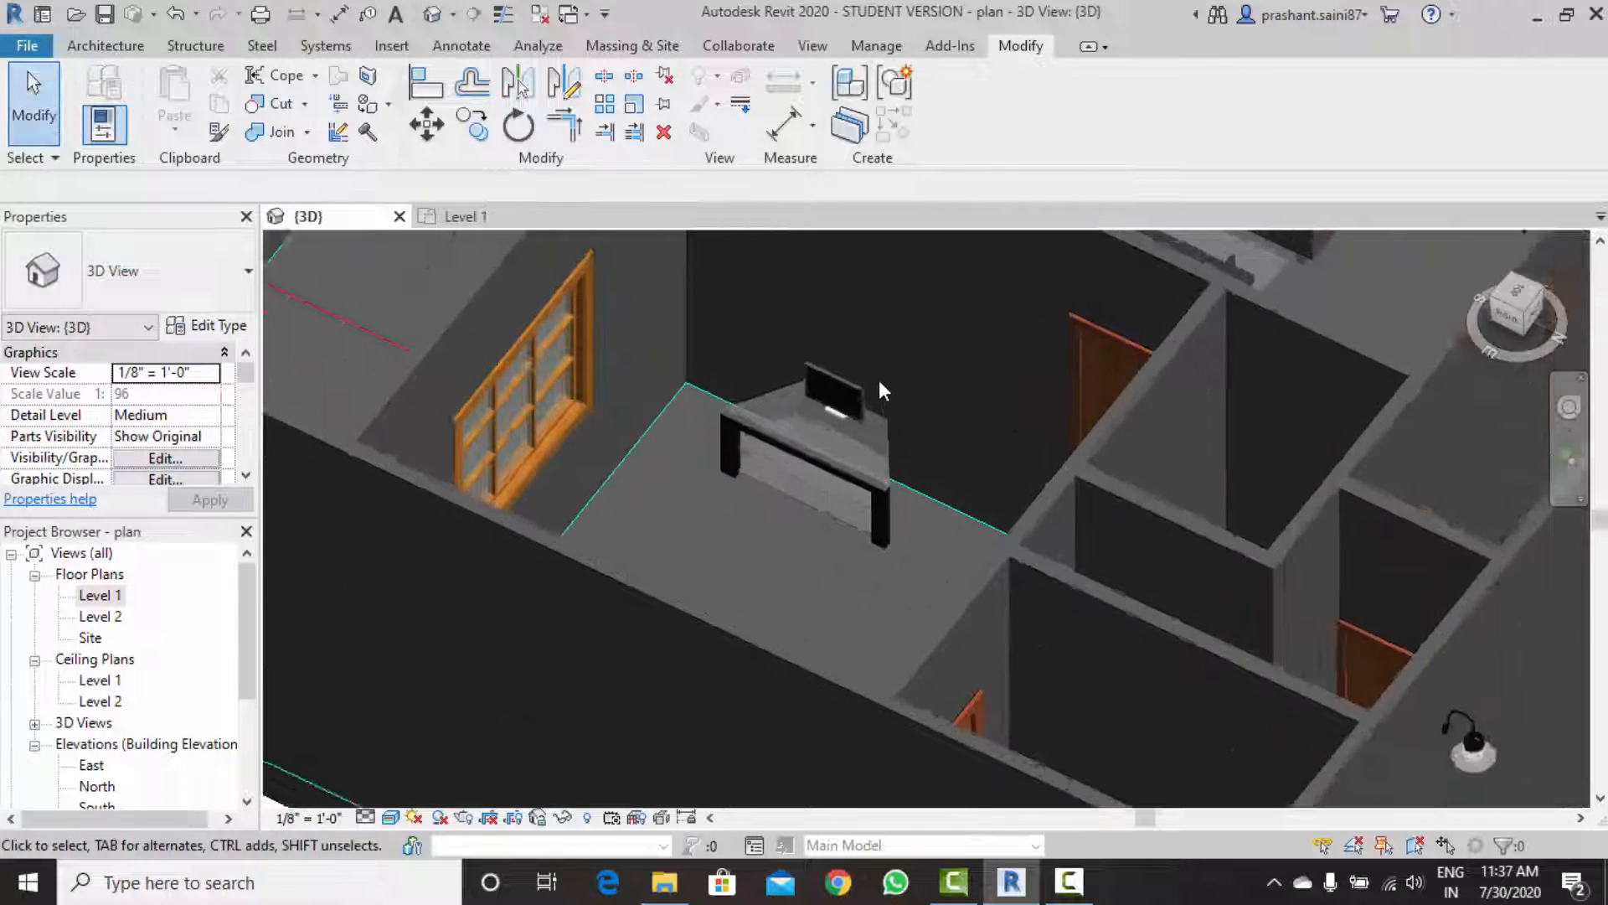
middle_click_drag(878, 464, 720, 400, "shift")
scroll(760, 557, "up", 5)
left_click(711, 364)
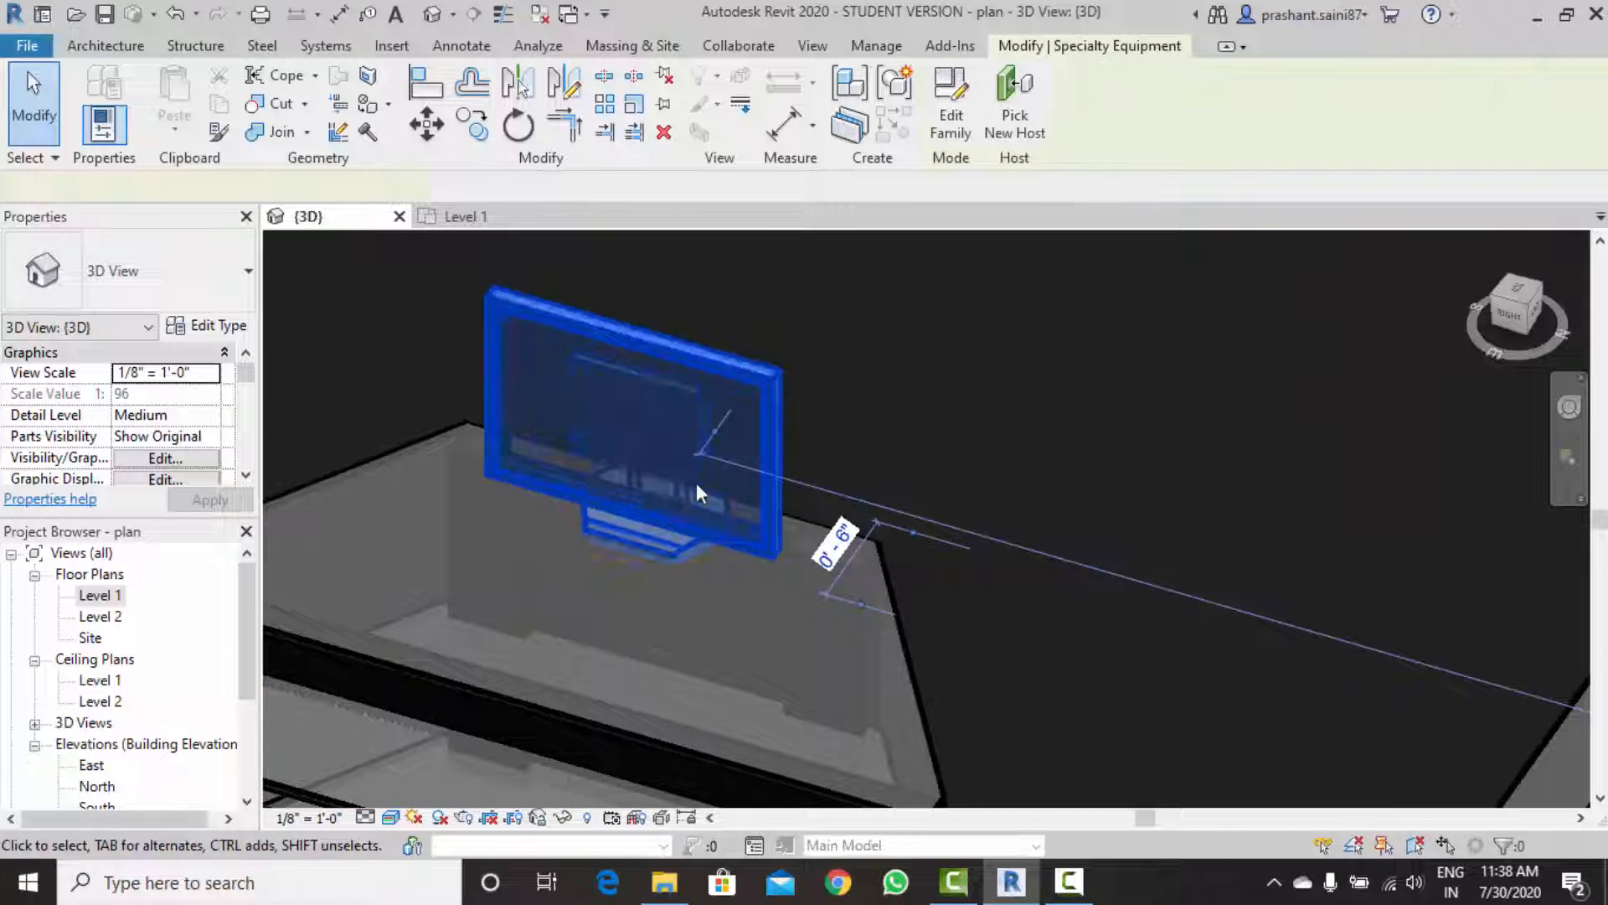
scroll(700, 503, "down", 5)
scroll(702, 519, "down", 3)
scroll(927, 390, "down", 3)
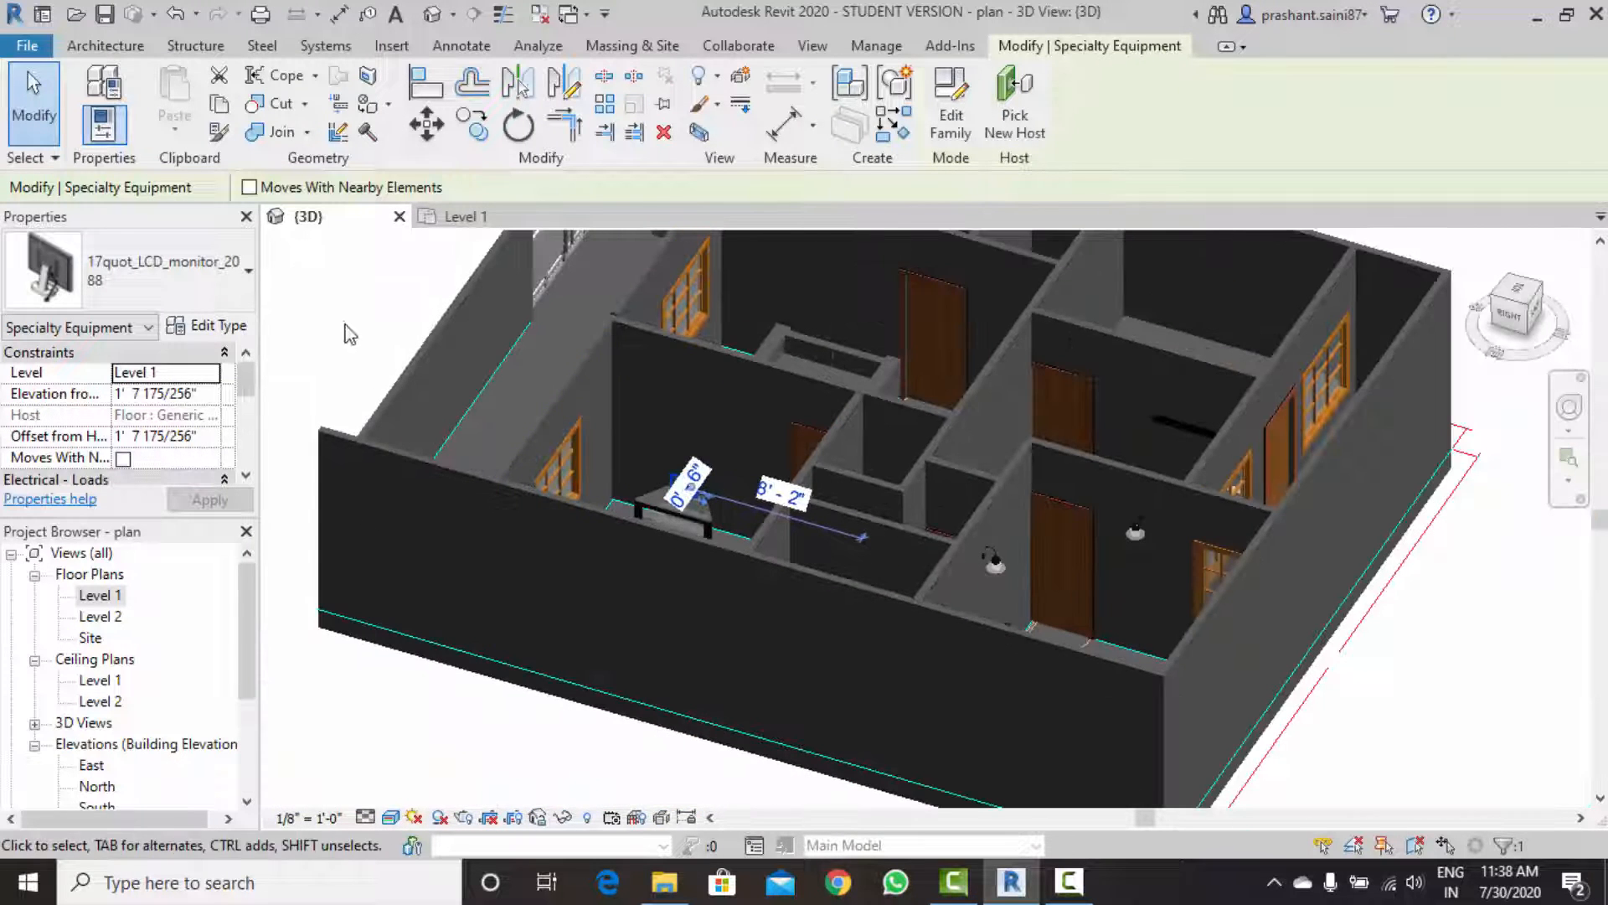
key("Escape")
Create a similar M_TV - Flat Screen 0810mm from the rear bedroom's television, place it near the front bedroom's TV stand, and end placement.
middle_click_drag(1024, 458, 750, 536, "shift")
scroll(1174, 579, "up", 3)
scroll(1104, 634, "down", 3)
middle_click_drag(750, 536, 1028, 146)
scroll(697, 485, "up", 3)
middle_click_drag(697, 486, 890, 621, "shift")
left_click(997, 680)
left_click(894, 83)
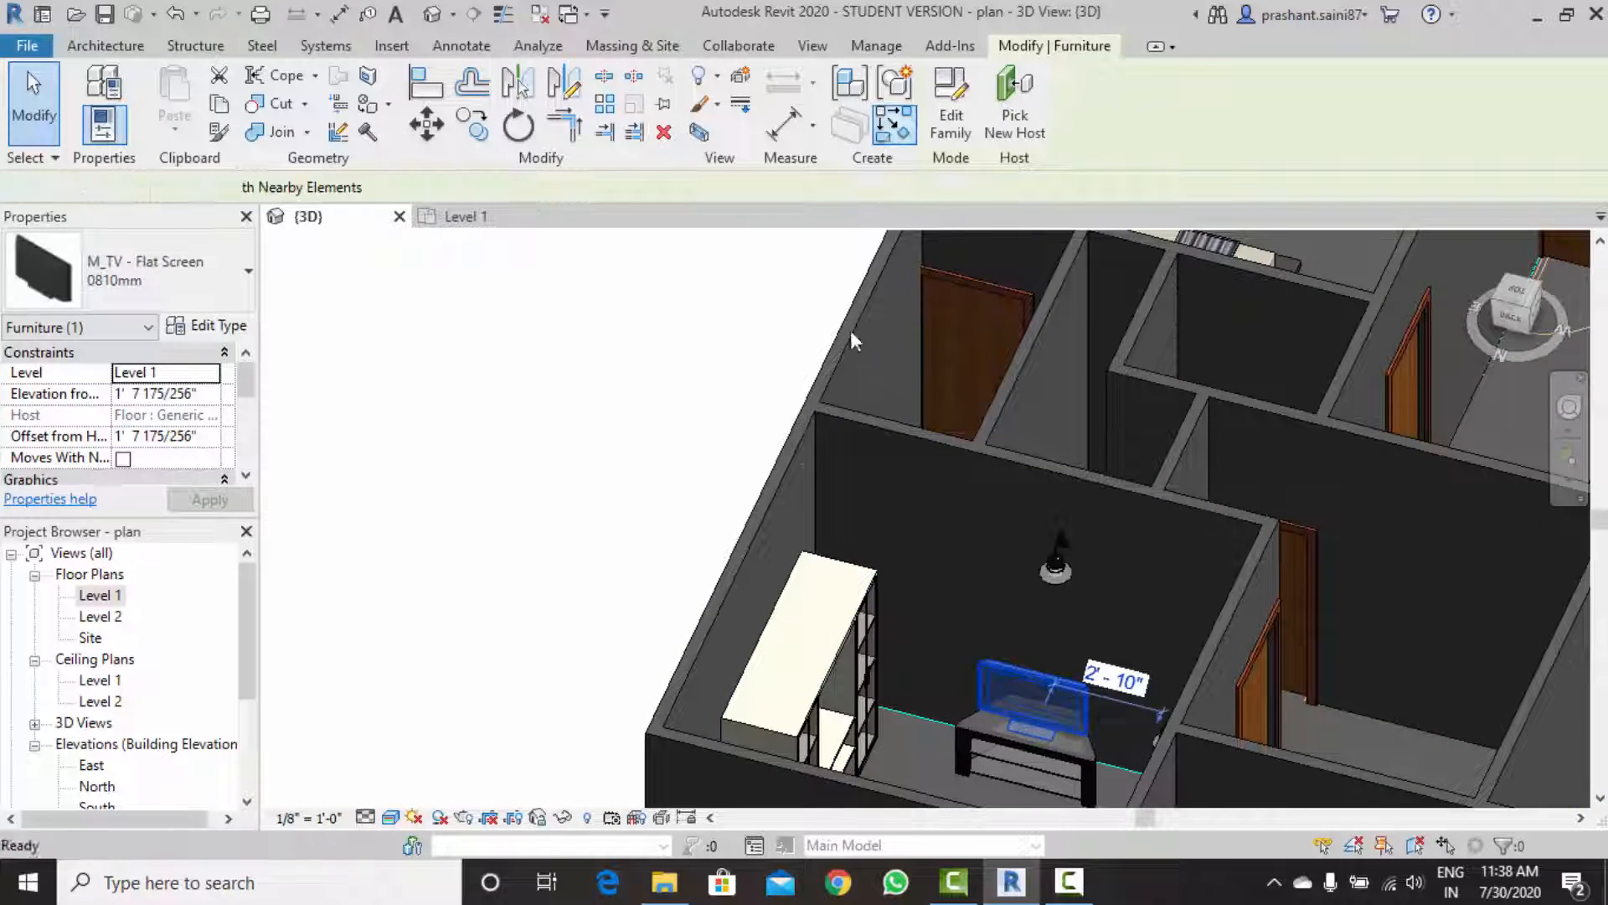
scroll(745, 474, "down", 1)
scroll(745, 473, "down", 2)
middle_click_drag(745, 473, 1213, 556, "shift")
middle_click_drag(742, 529, 841, 804)
scroll(889, 386, "up", 3)
middle_click_drag(890, 567, 796, 469, "shift")
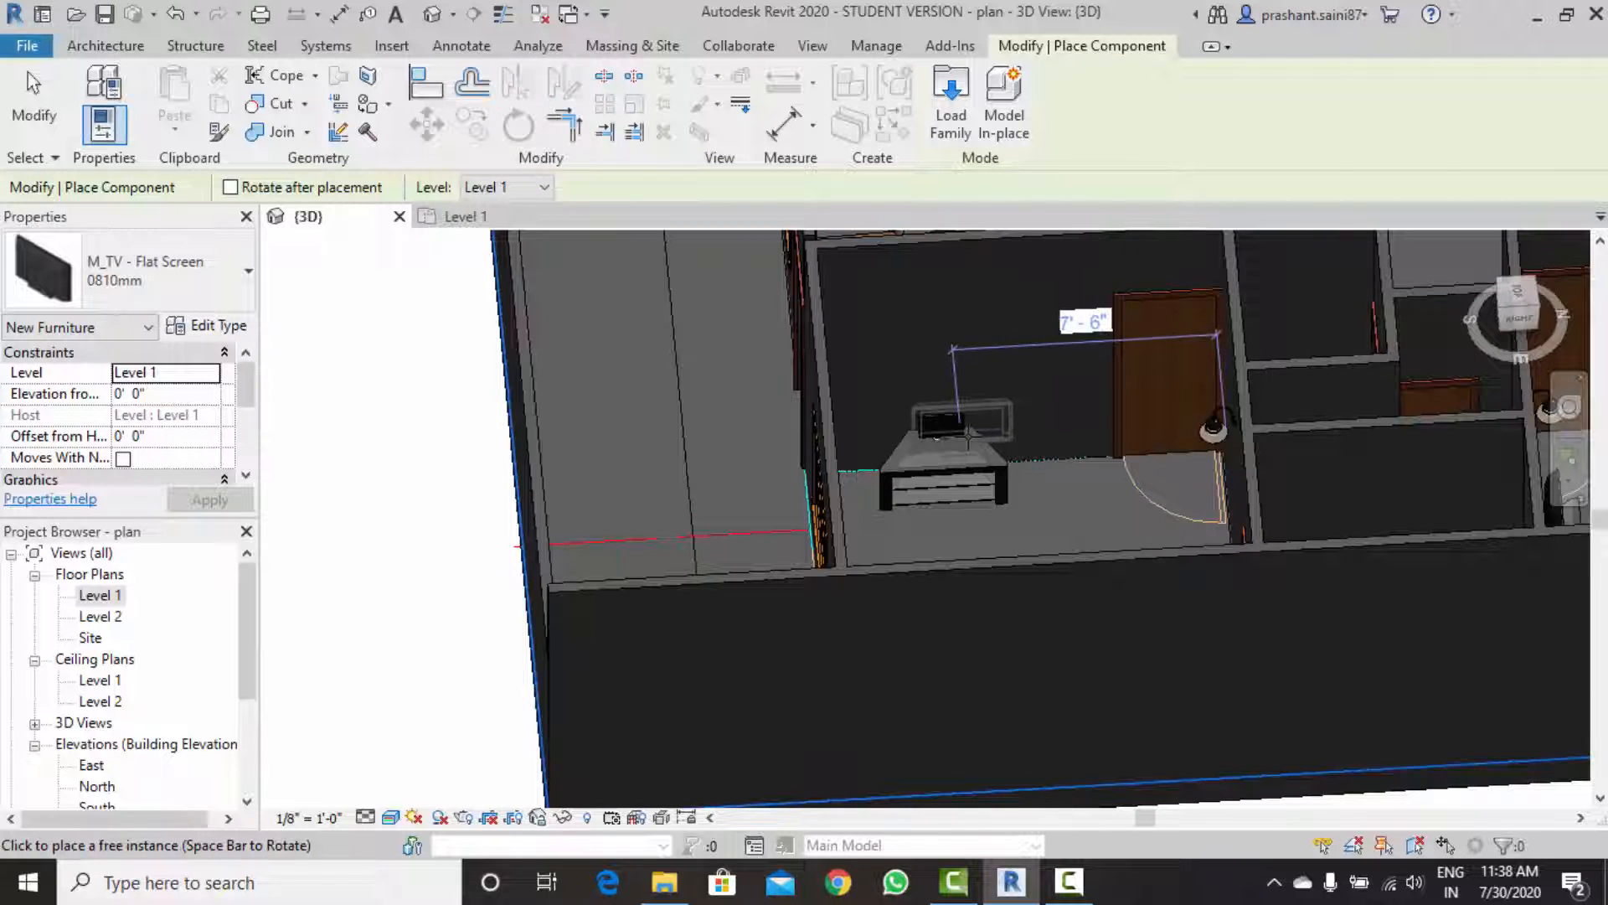
scroll(988, 455, "up", 4)
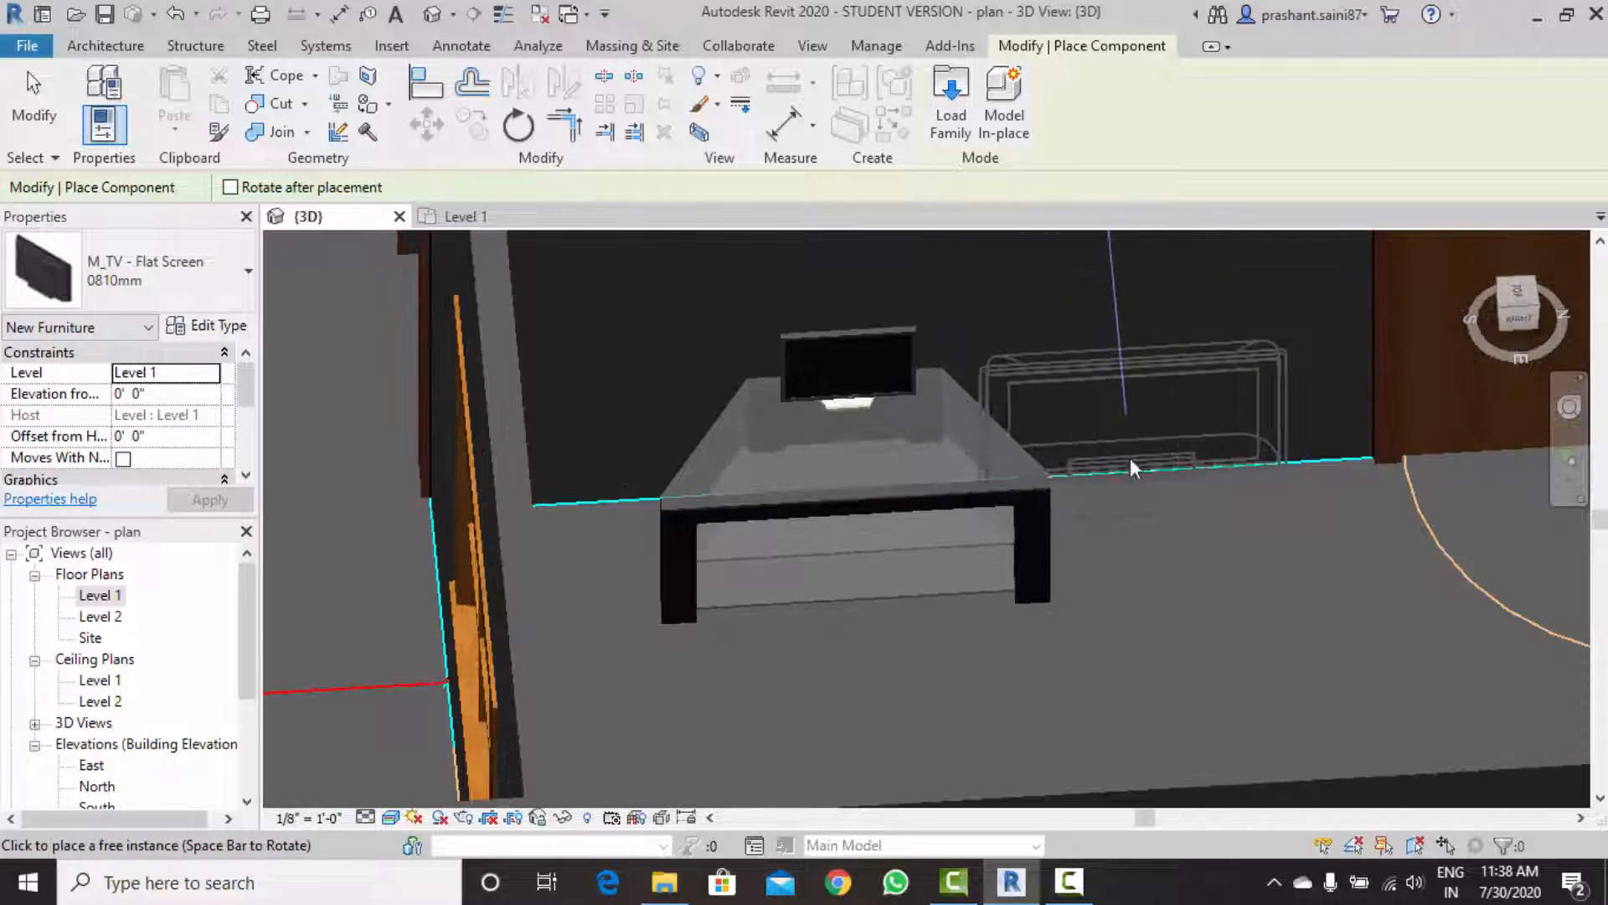
key("Escape")
Delete the LCD monitor from the front bedroom's TV stand.
left_click(864, 340)
key("Delete")
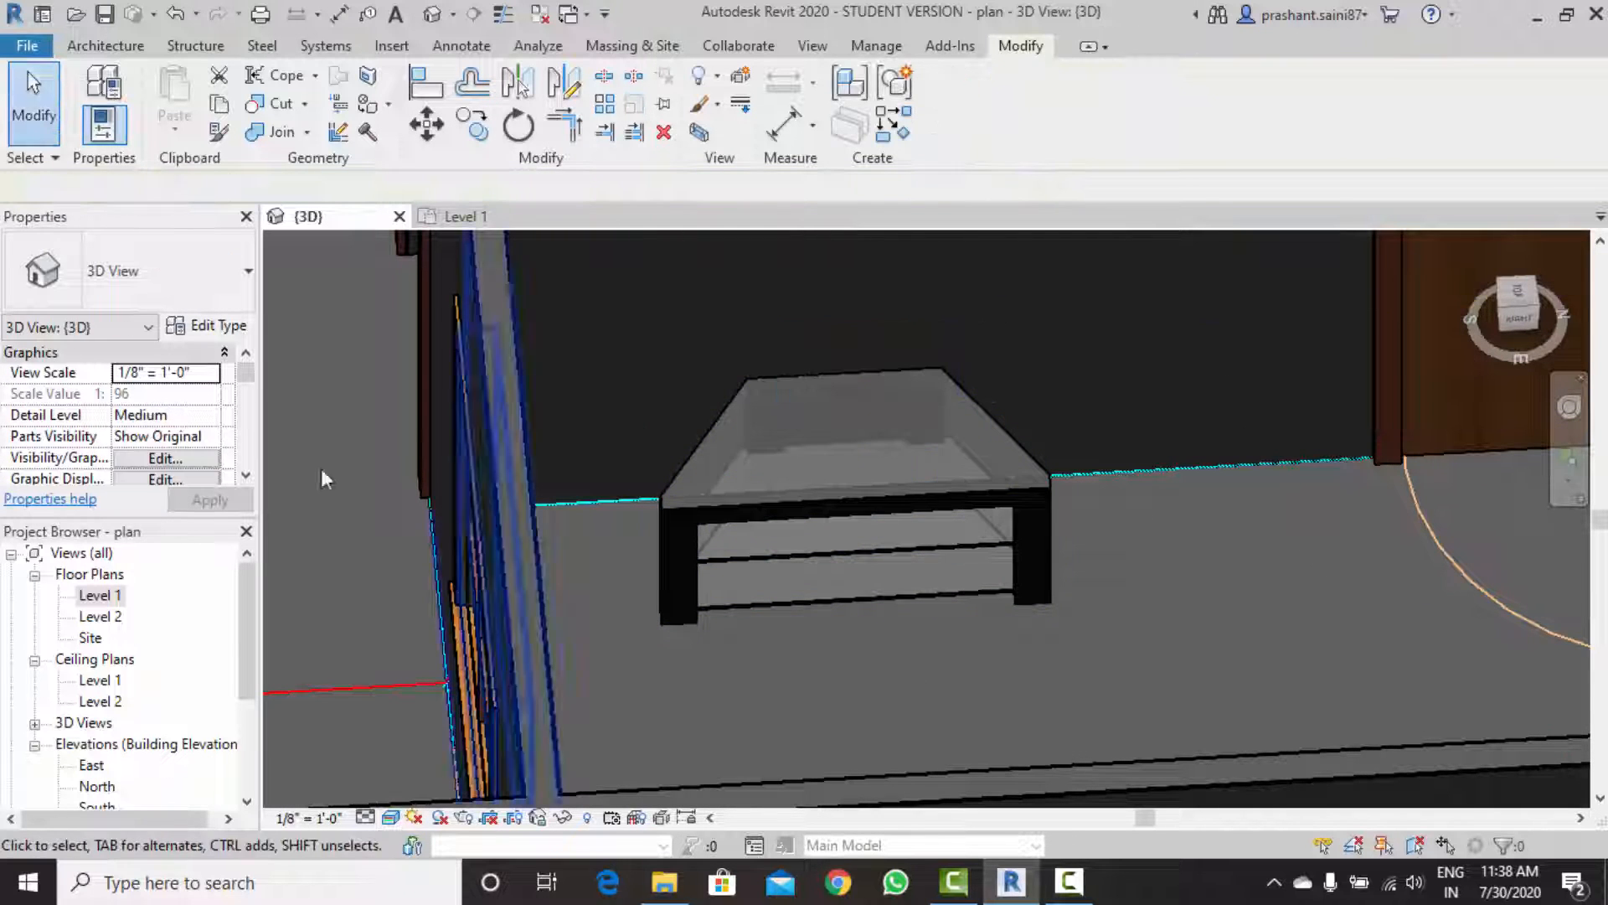
In the Level 1 plan, move the flat-screen TV from the hall side of the wall onto the front bedroom's TV stand.
left_click(104, 596)
double_click(169, 596)
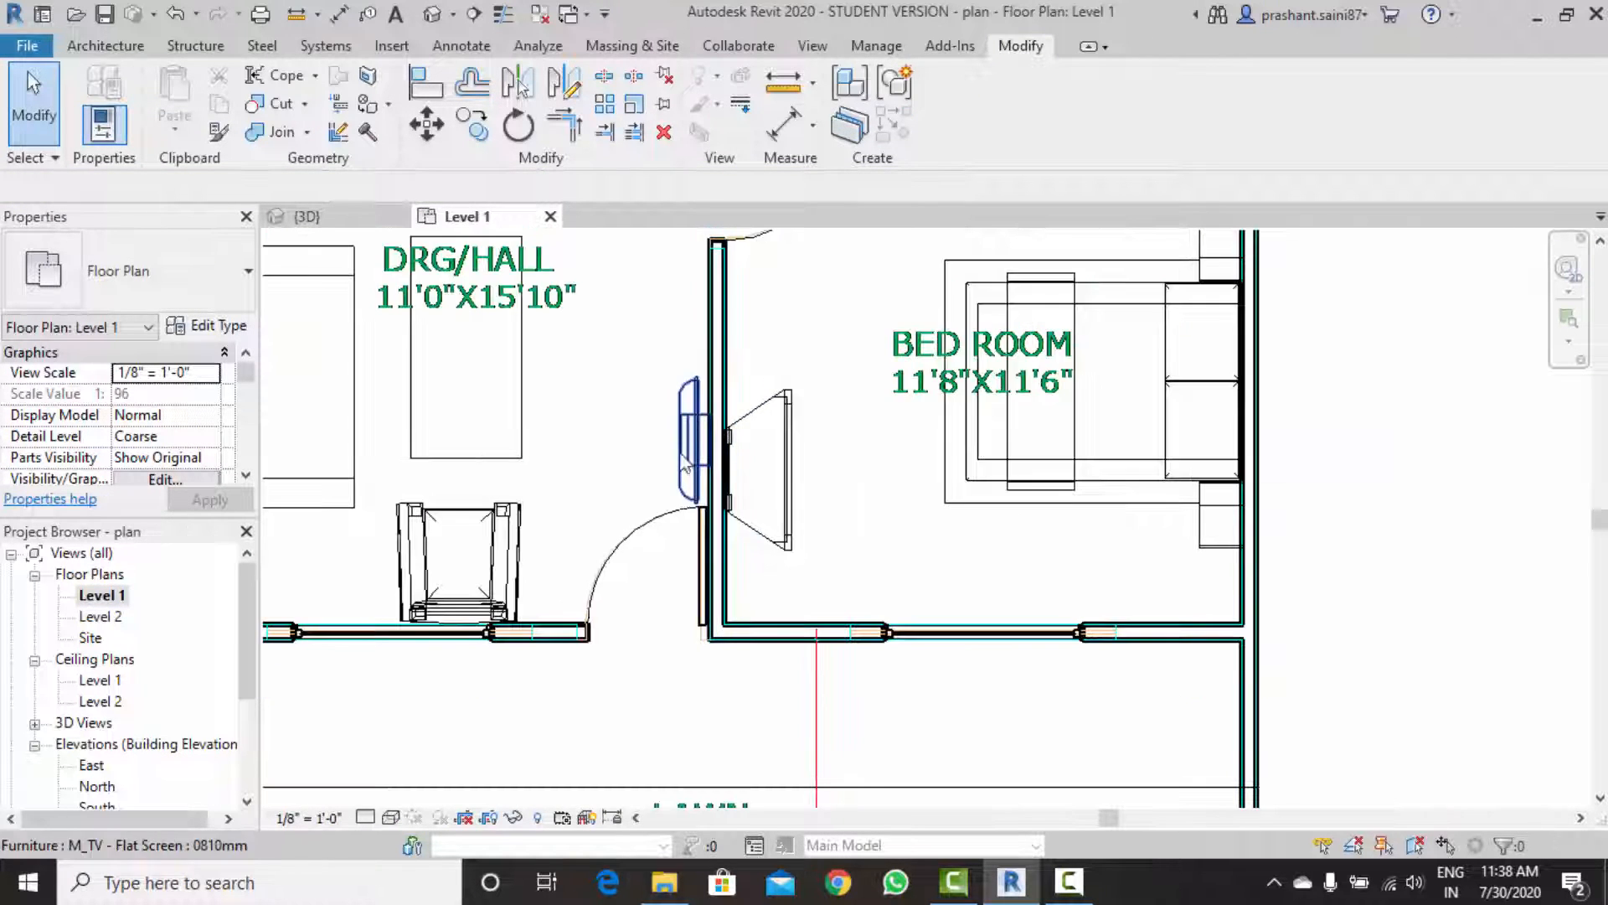
scroll(807, 462, "down", 2)
scroll(754, 511, "up", 3)
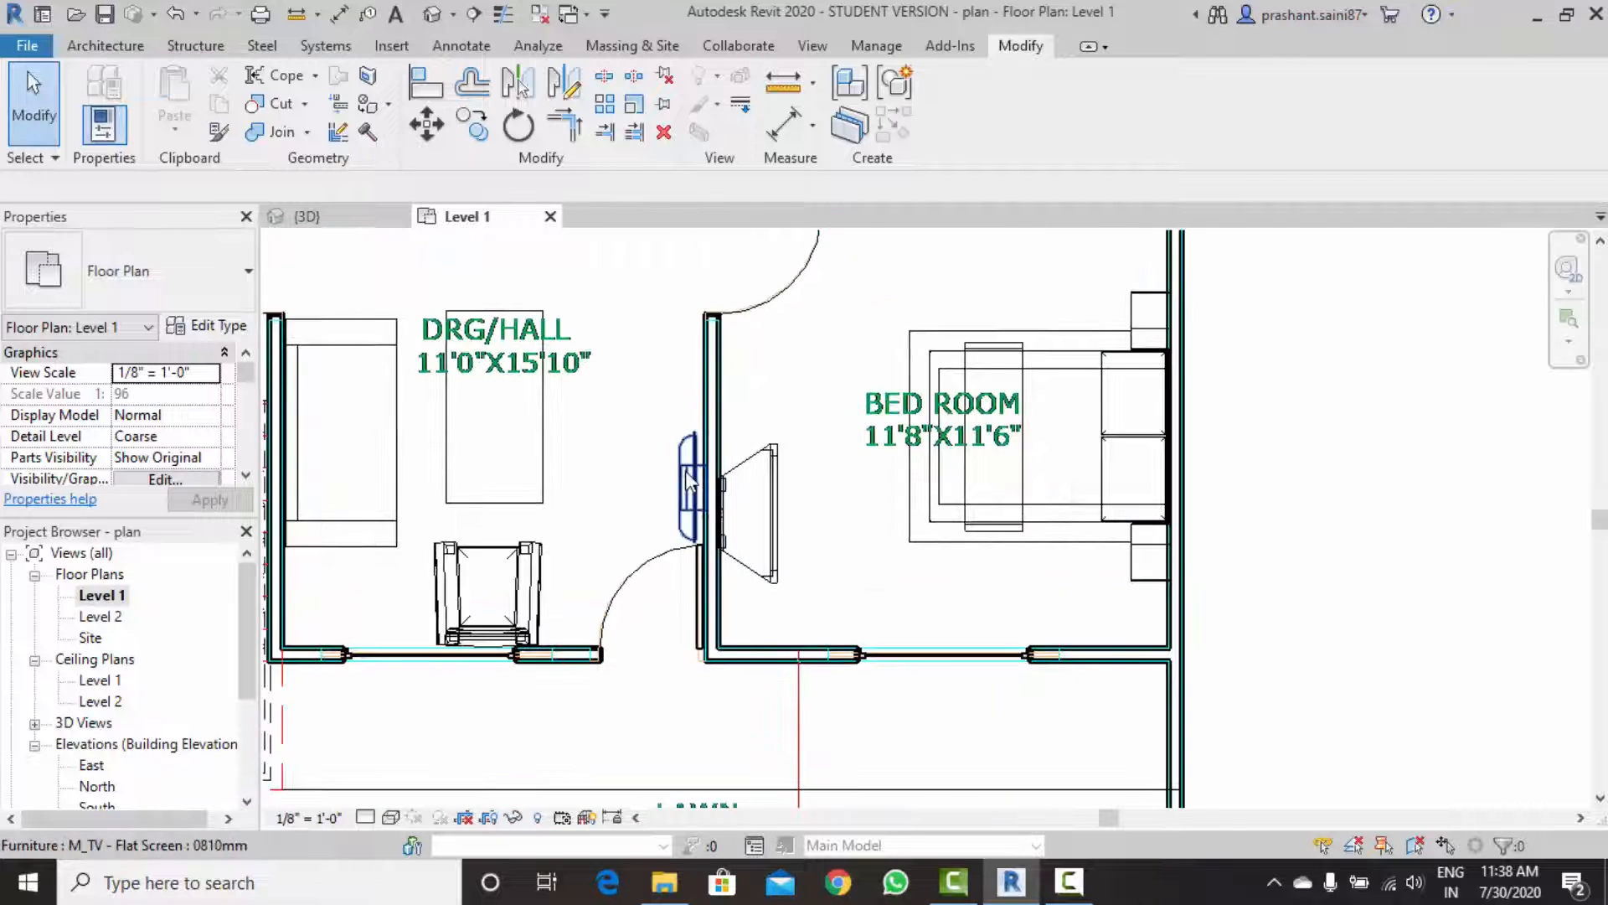
left_click(708, 506)
left_click_drag(708, 507, 762, 509)
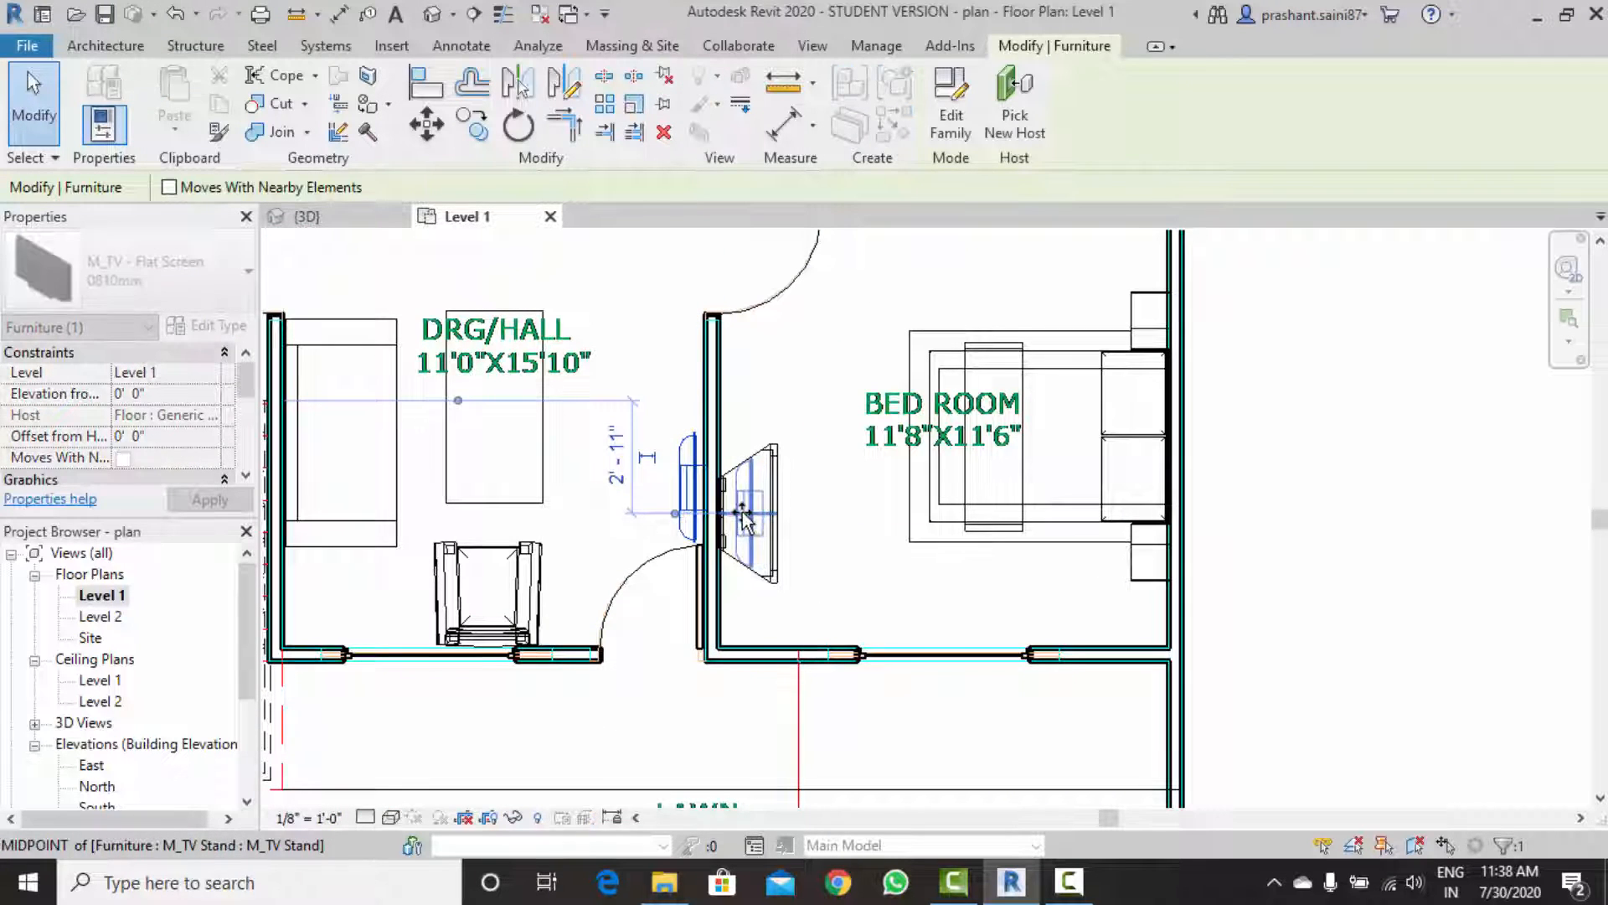
left_click(845, 561)
left_click(754, 512)
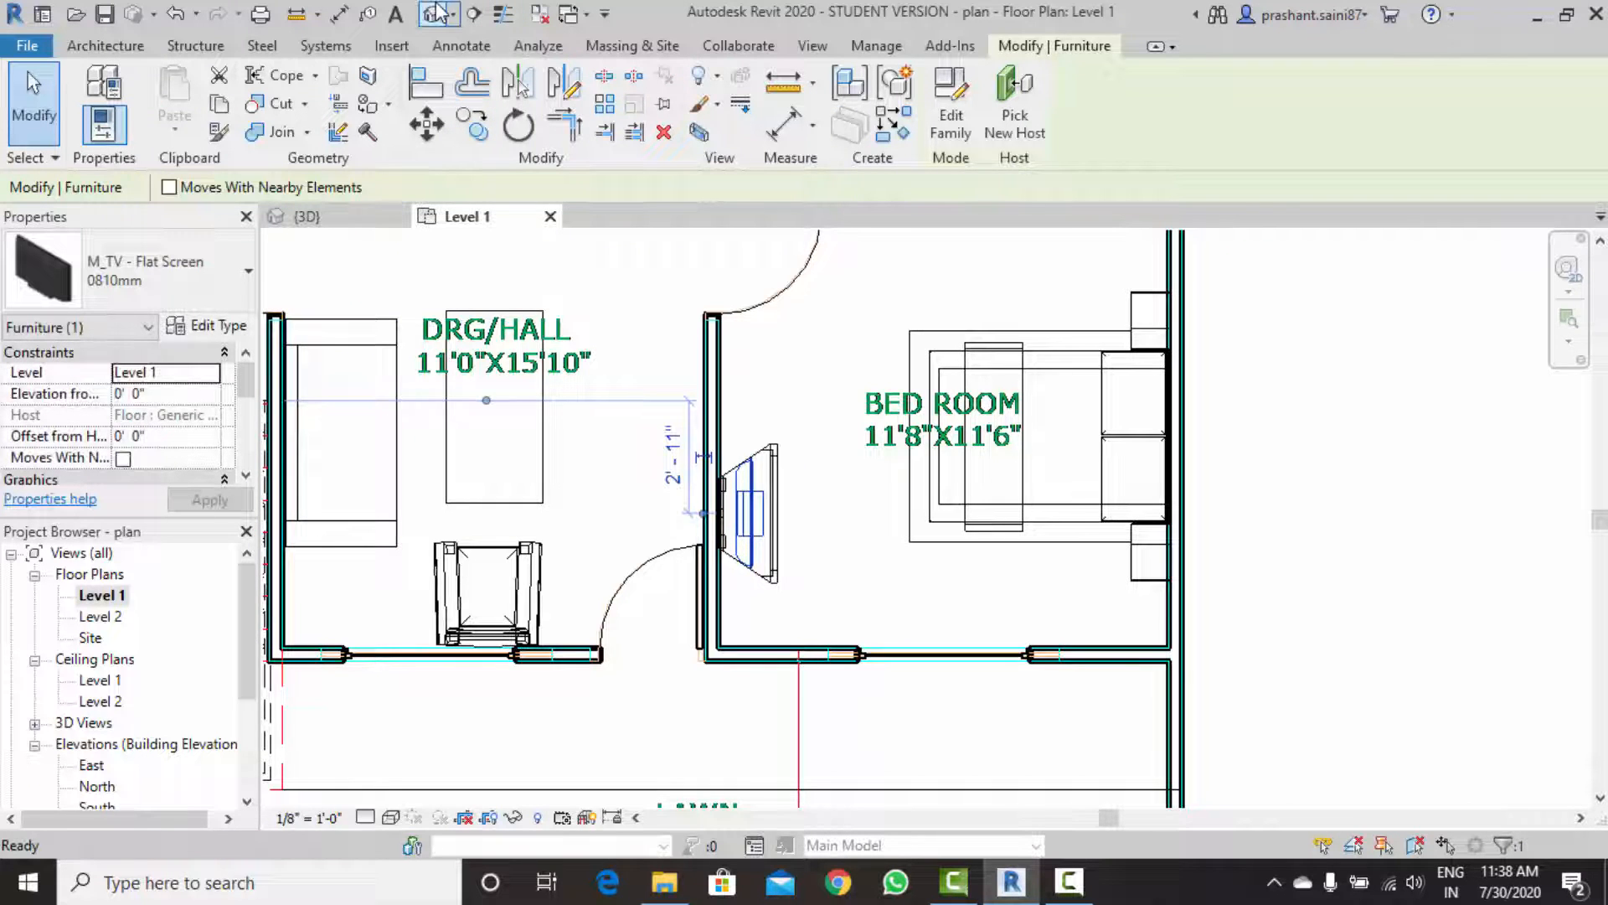
In the 3D view, raise the front bedroom's flat-screen TV onto its stand by setting its elevation from level to 1' 7 175/256".
left_click(432, 14)
left_click(921, 419)
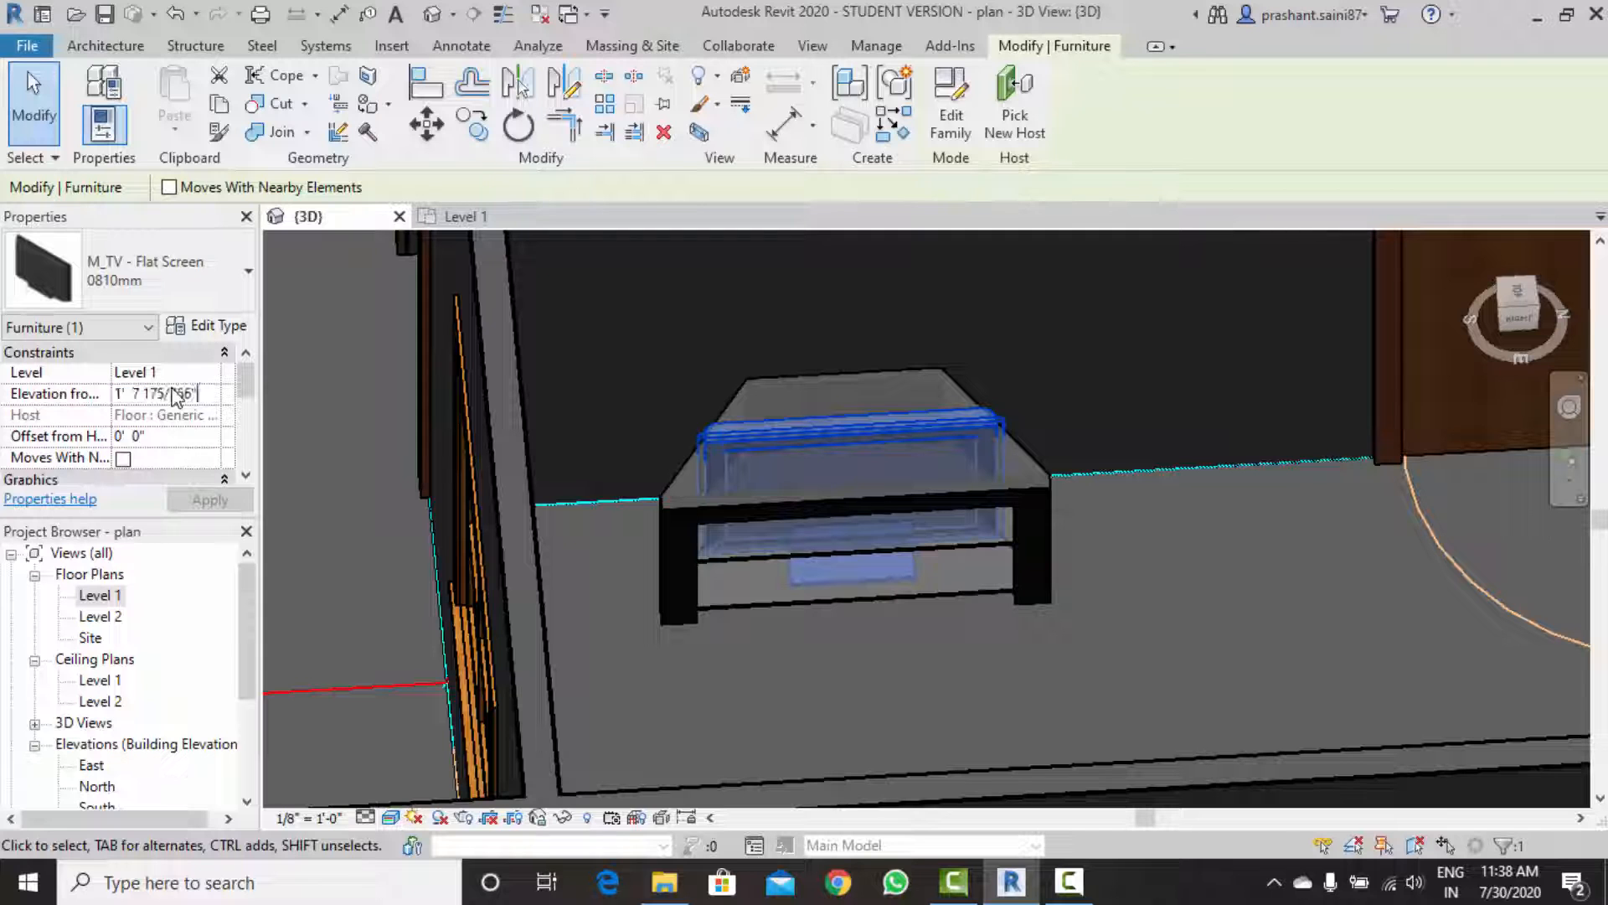
left_click(209, 499)
scroll(1038, 599, "down", 3)
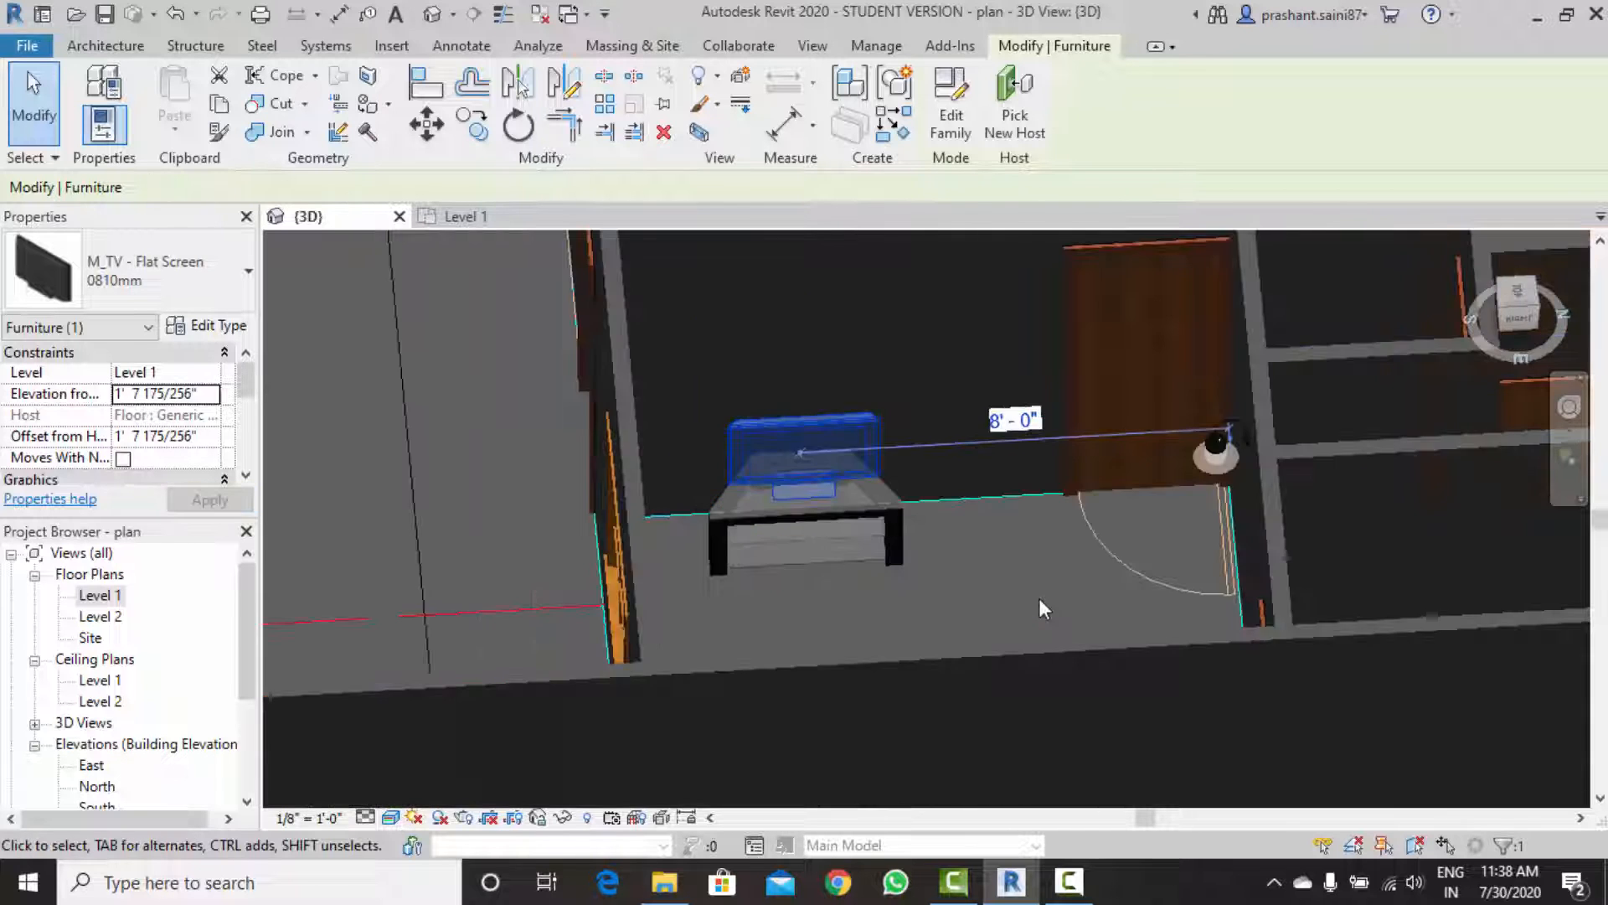
left_click(938, 581)
Examine the whole furnished house in 3D from several angles.
middle_click_drag(938, 580, 1057, 494, "shift")
scroll(774, 447, "down", 4)
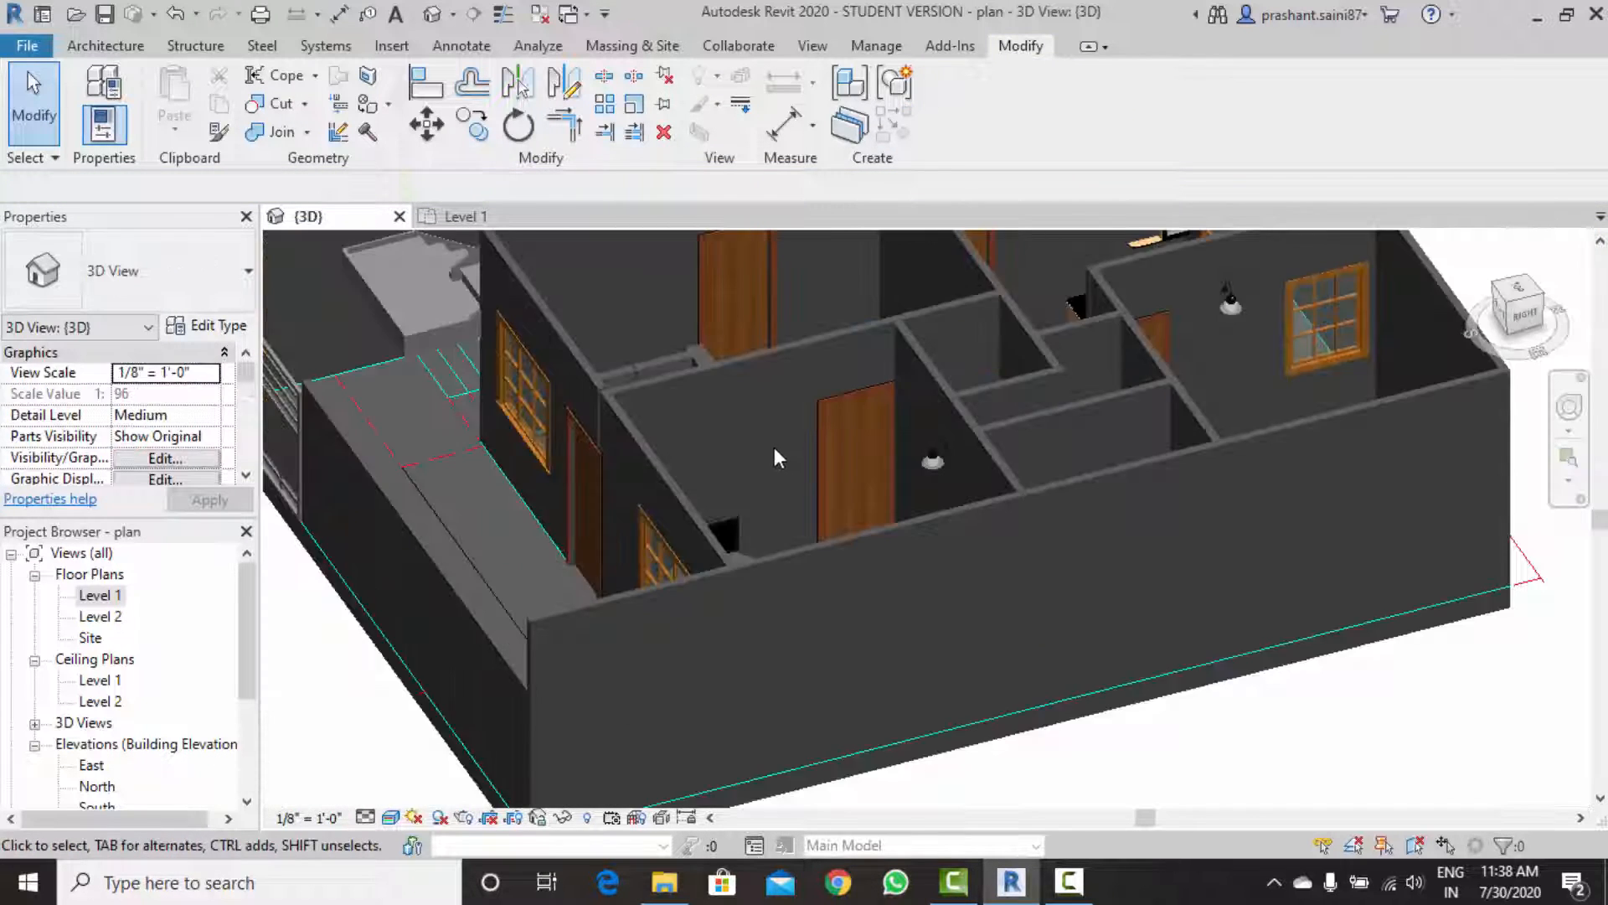
middle_click_drag(726, 536, 862, 511, "shift")
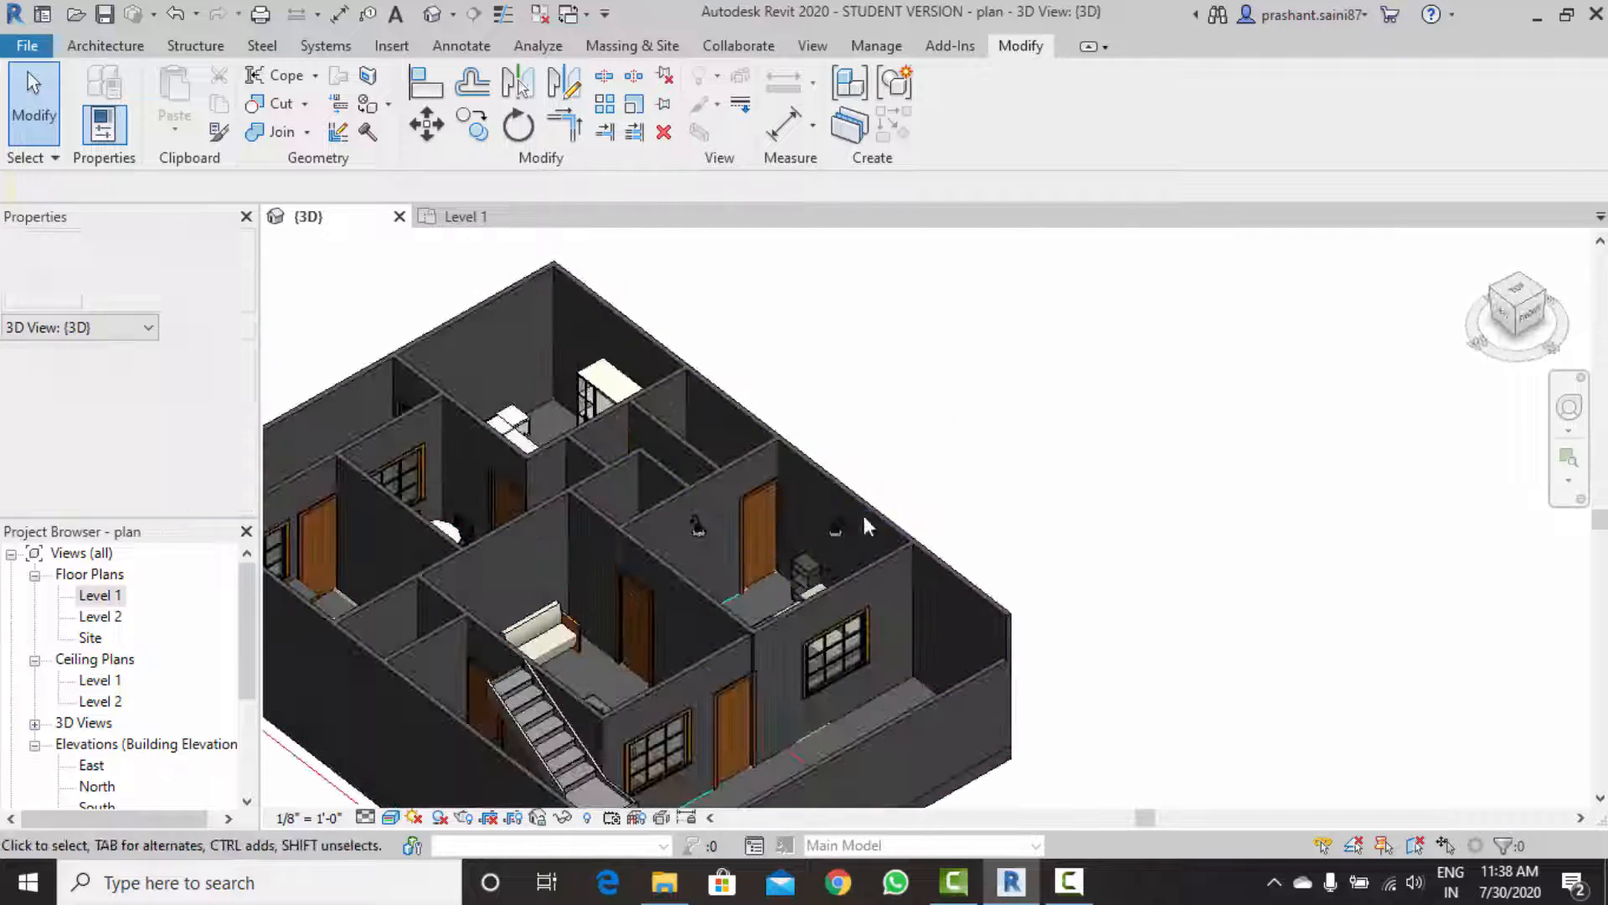
scroll(873, 574, "down", 3)
middle_click_drag(873, 574, 916, 676, "shift")
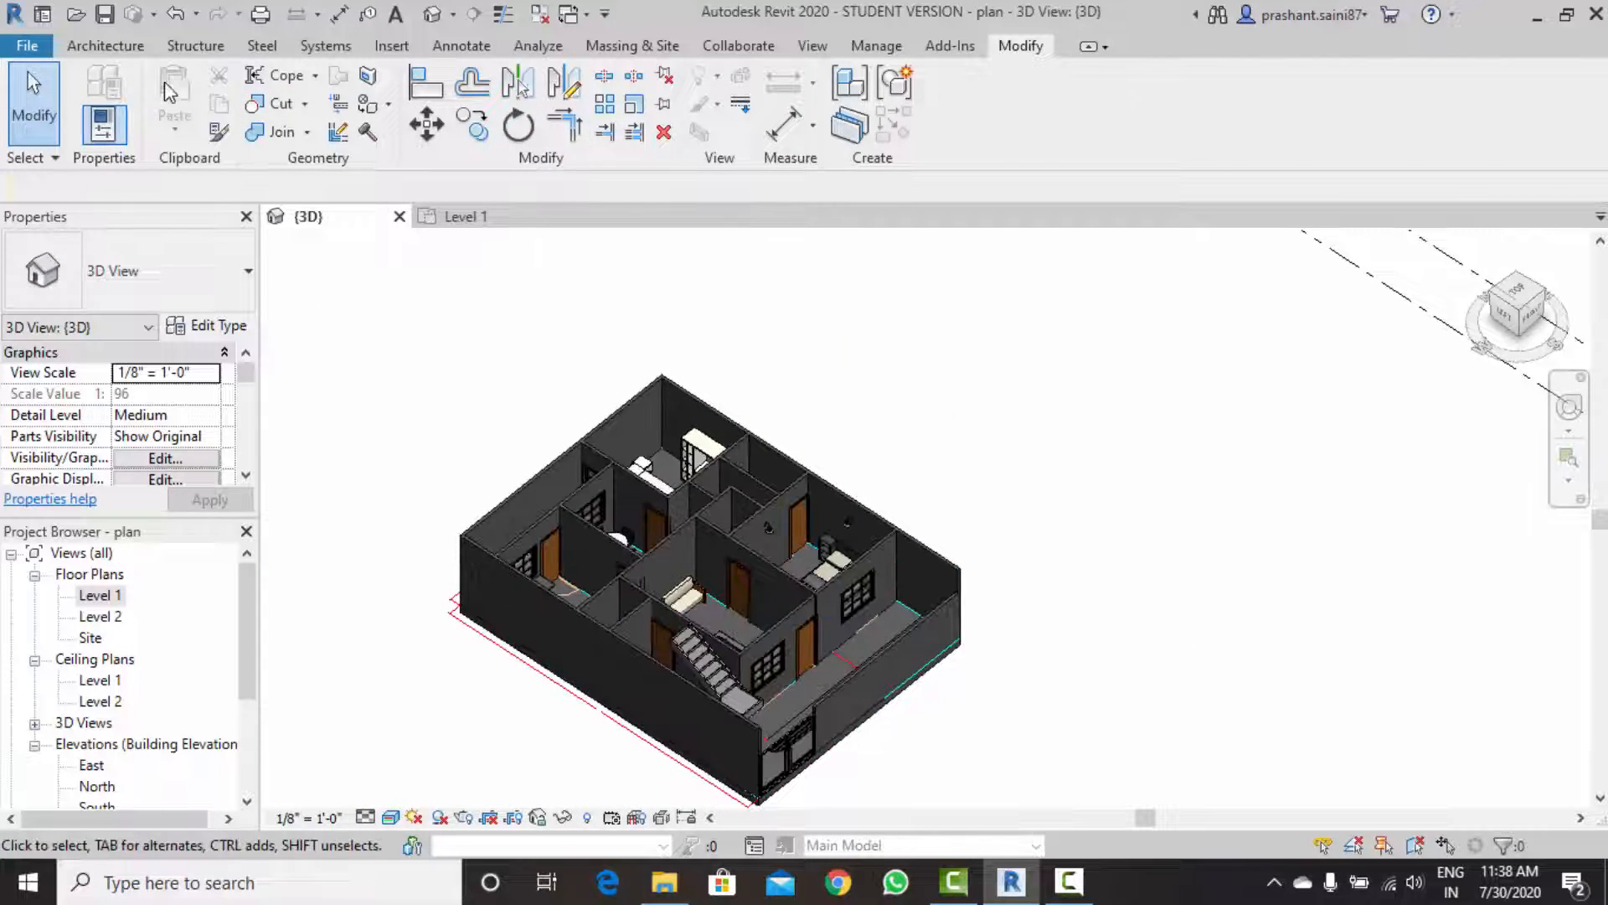
Start placing a component, open the family loader at the BIBLIOTECA BLOCKS REVIT library, and preview the a_palm2_7607 palm family.
left_click(106, 46)
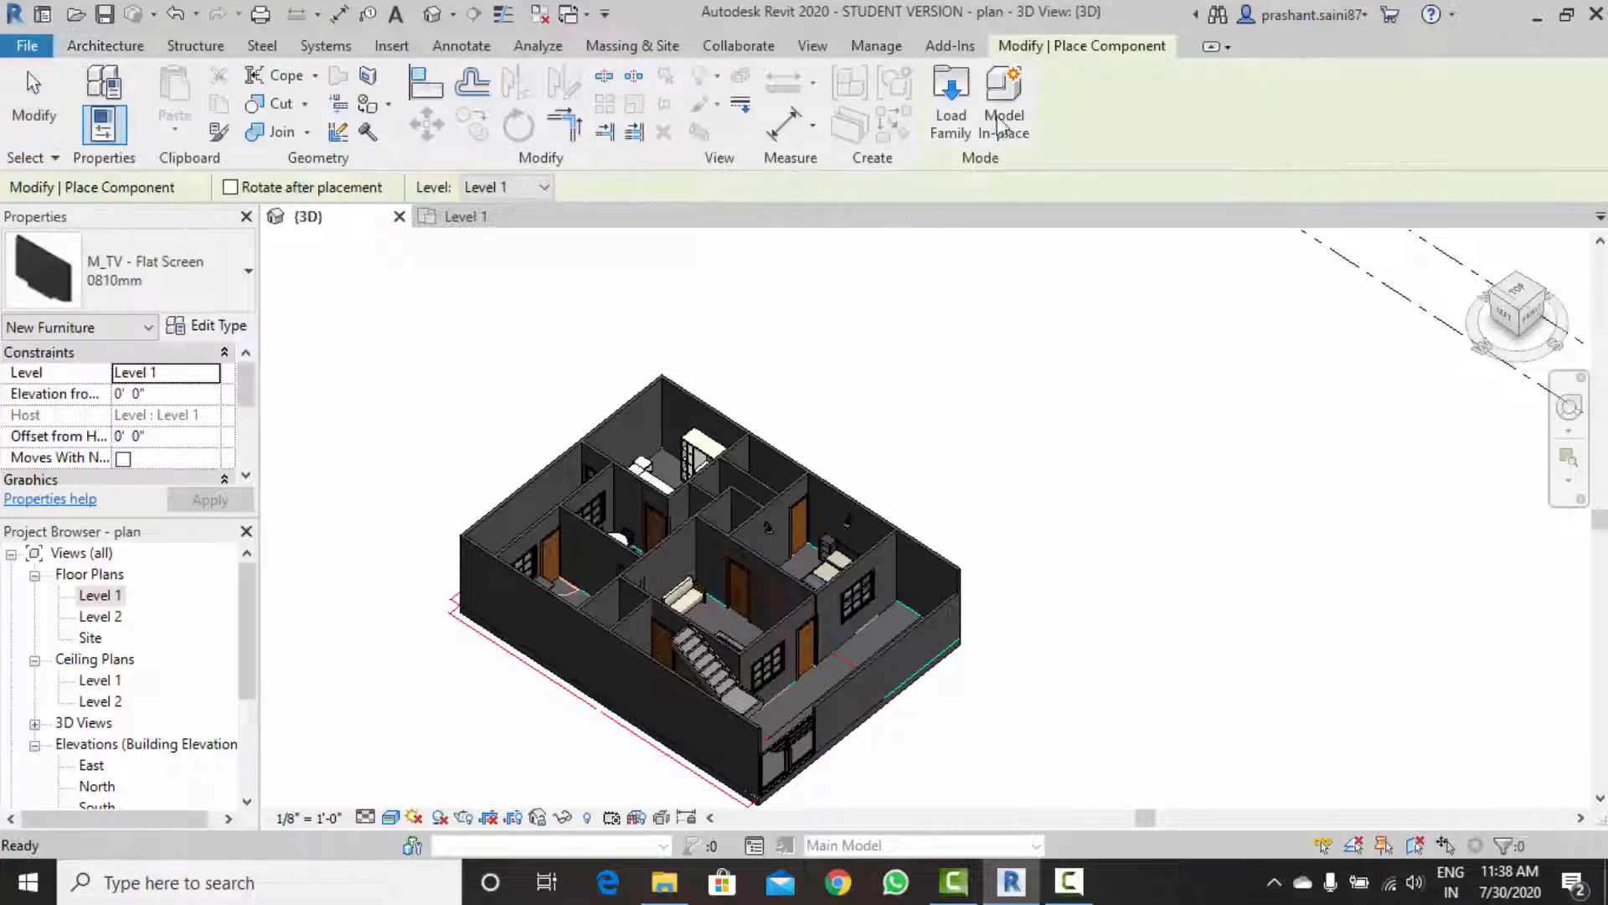
left_click(959, 118)
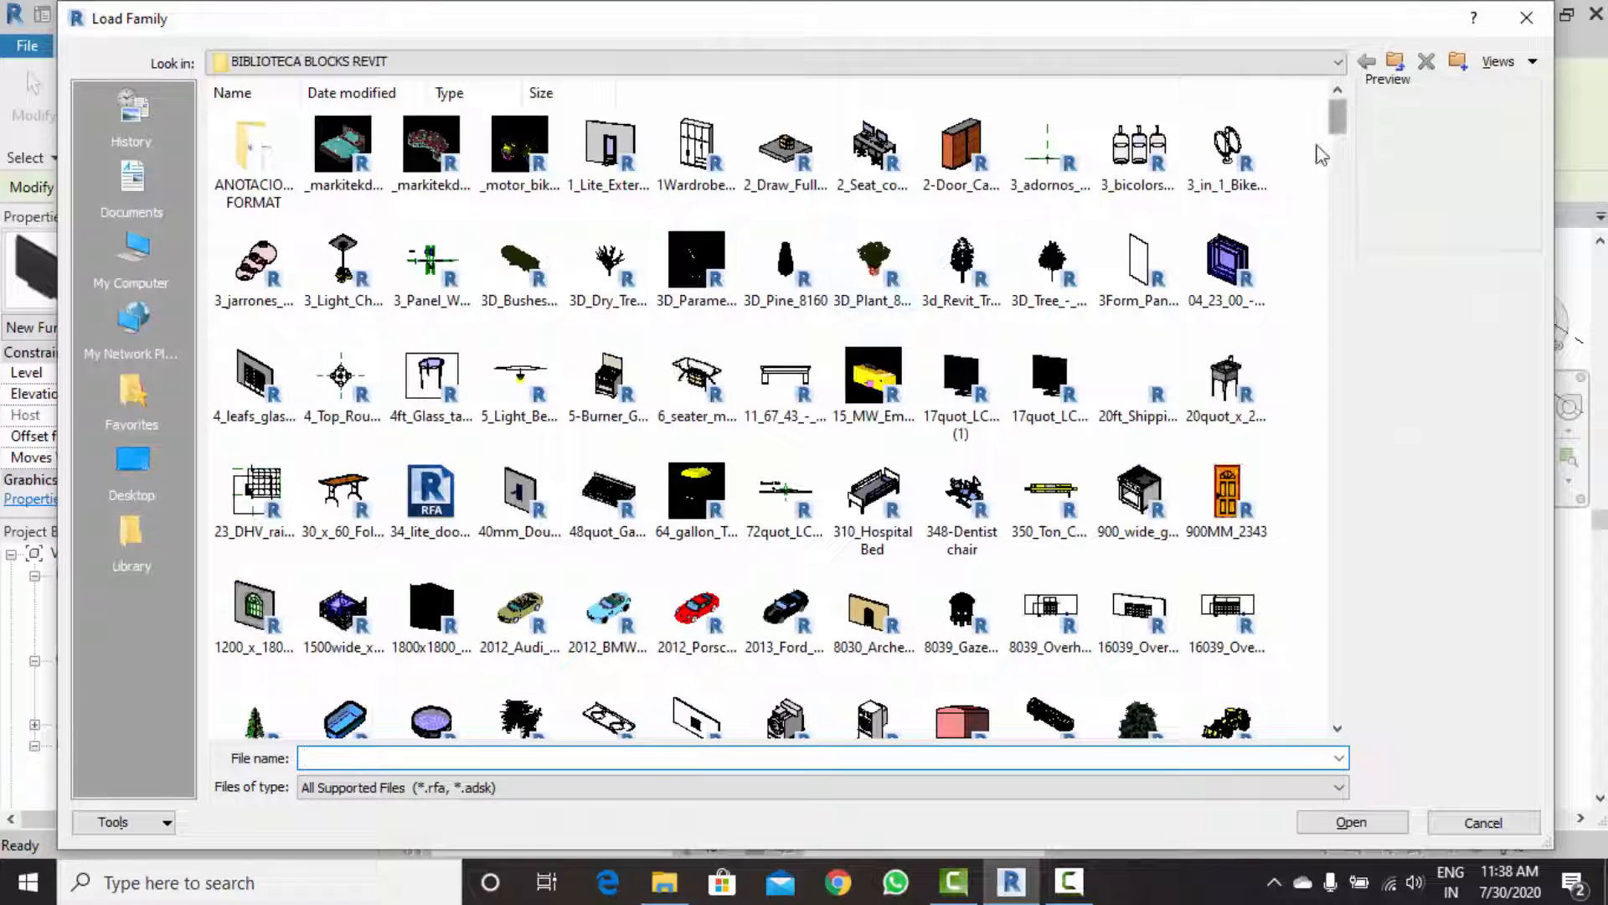
scroll(821, 377, "down", 5)
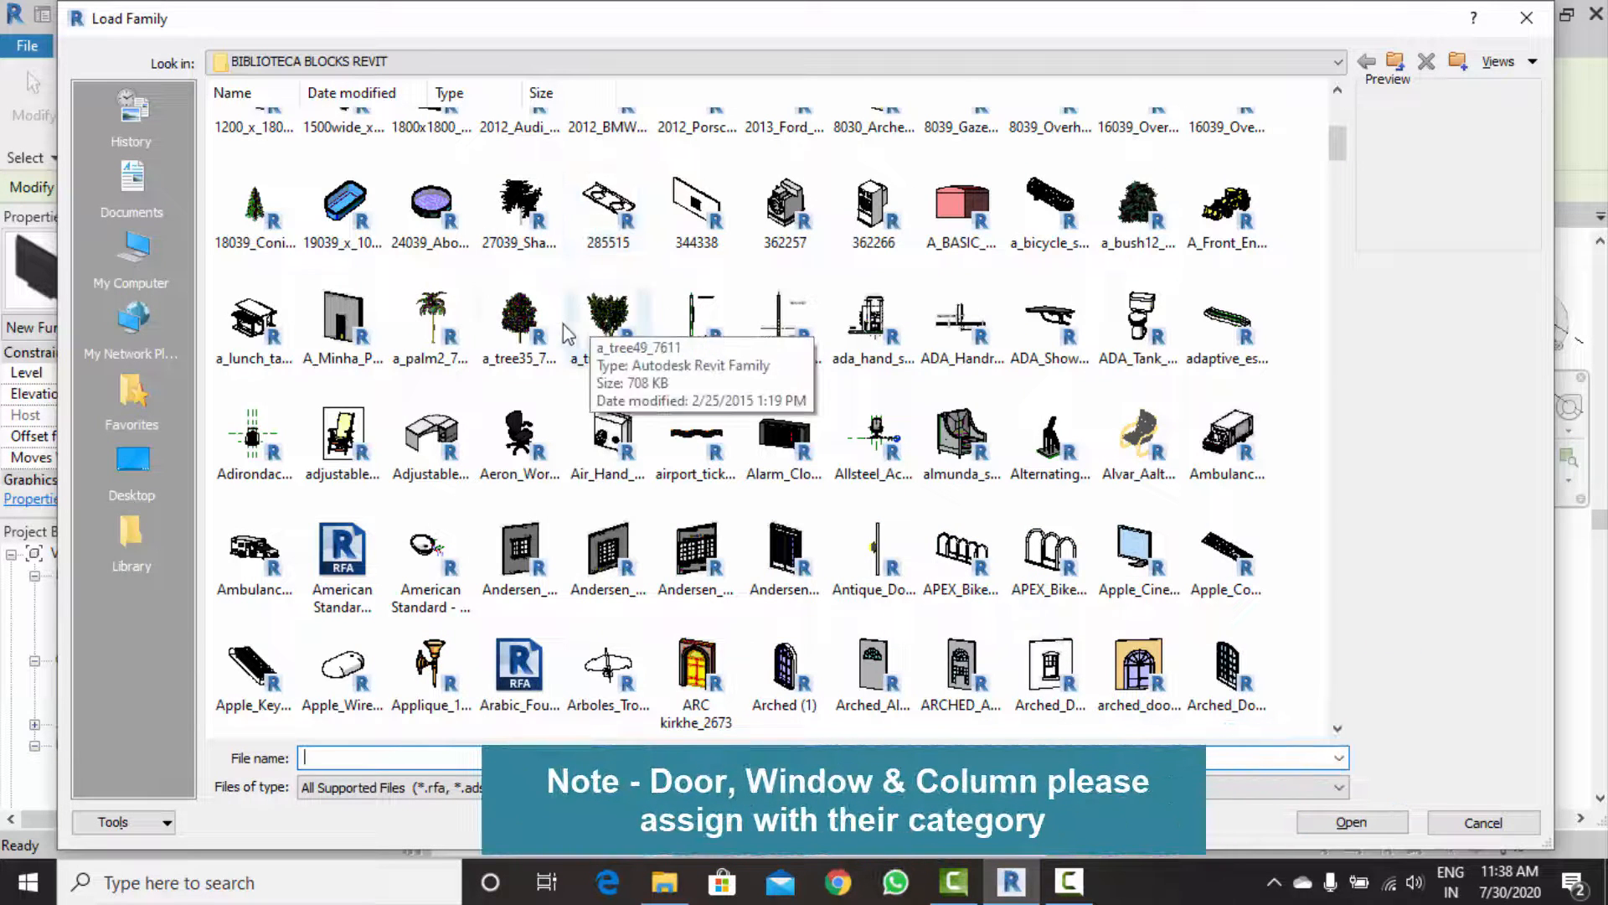
left_click(457, 337)
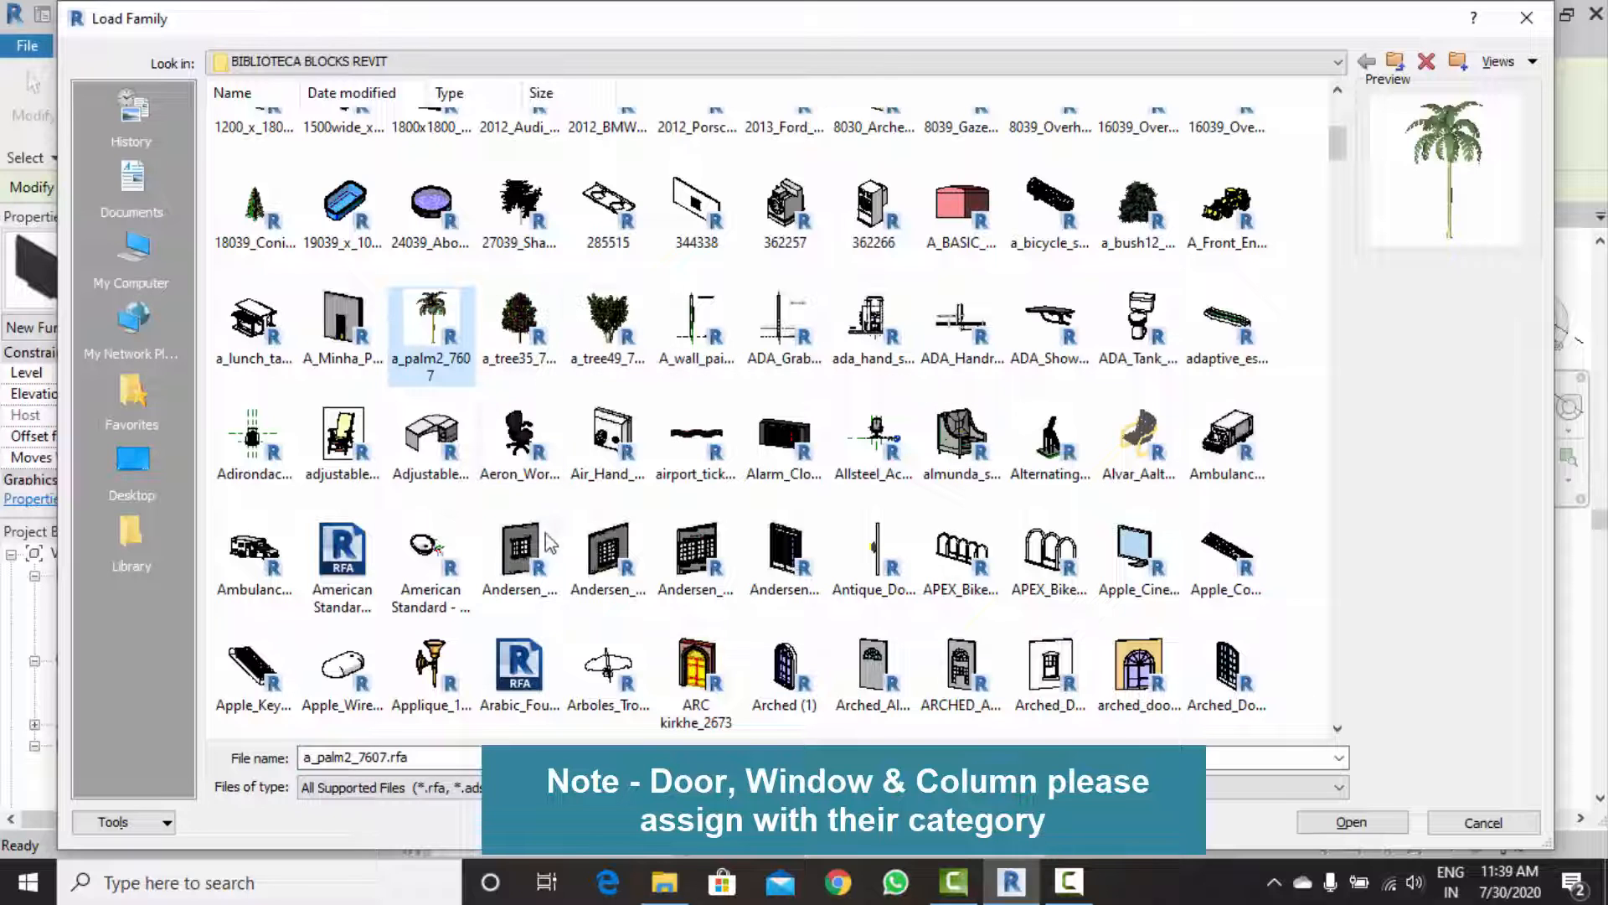
Browse the BIBLIOTECA BLOCKS REVIT library alphabetically through the S entries to review its furniture, vehicle, door, window and fixture families.
scroll(989, 507, "down", 3)
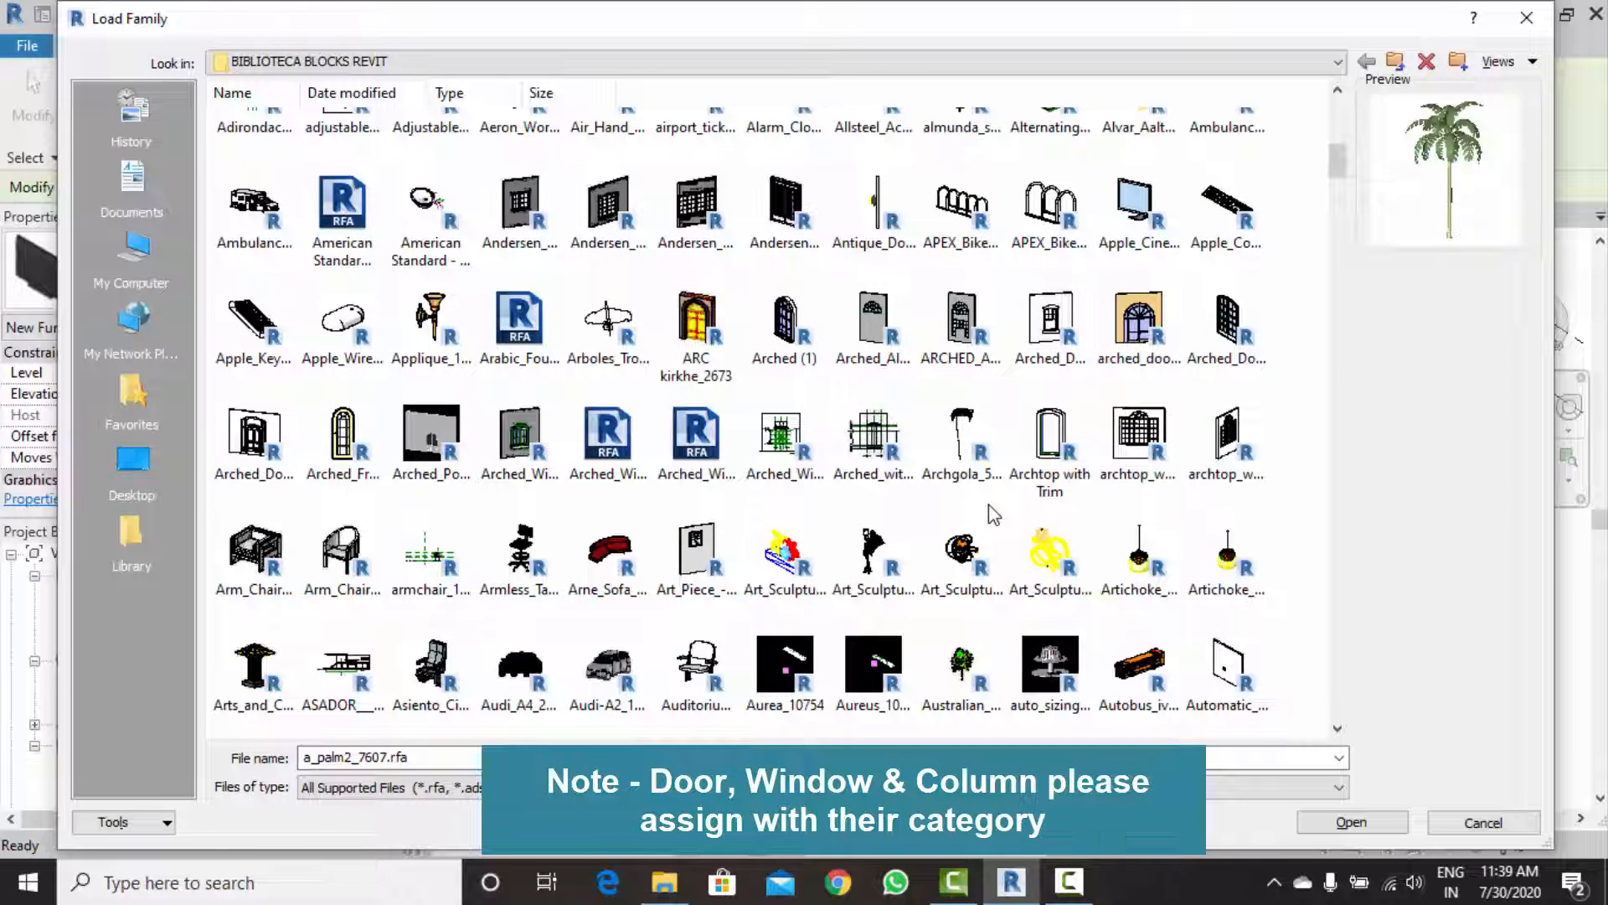
scroll(978, 526, "down", 3)
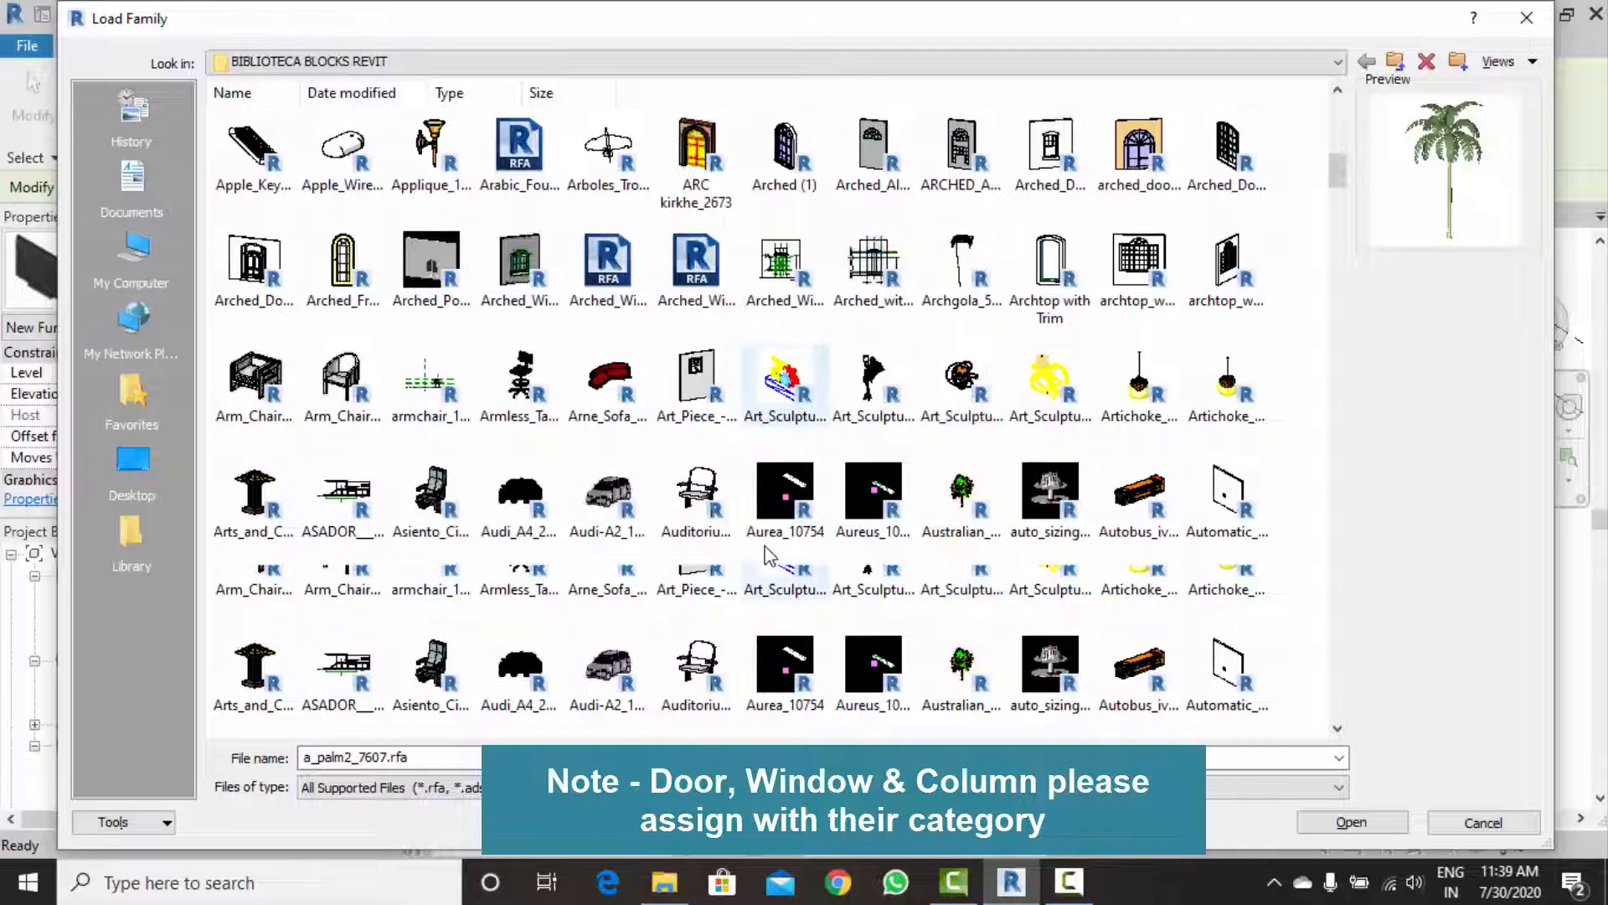
scroll(775, 551, "down", 3)
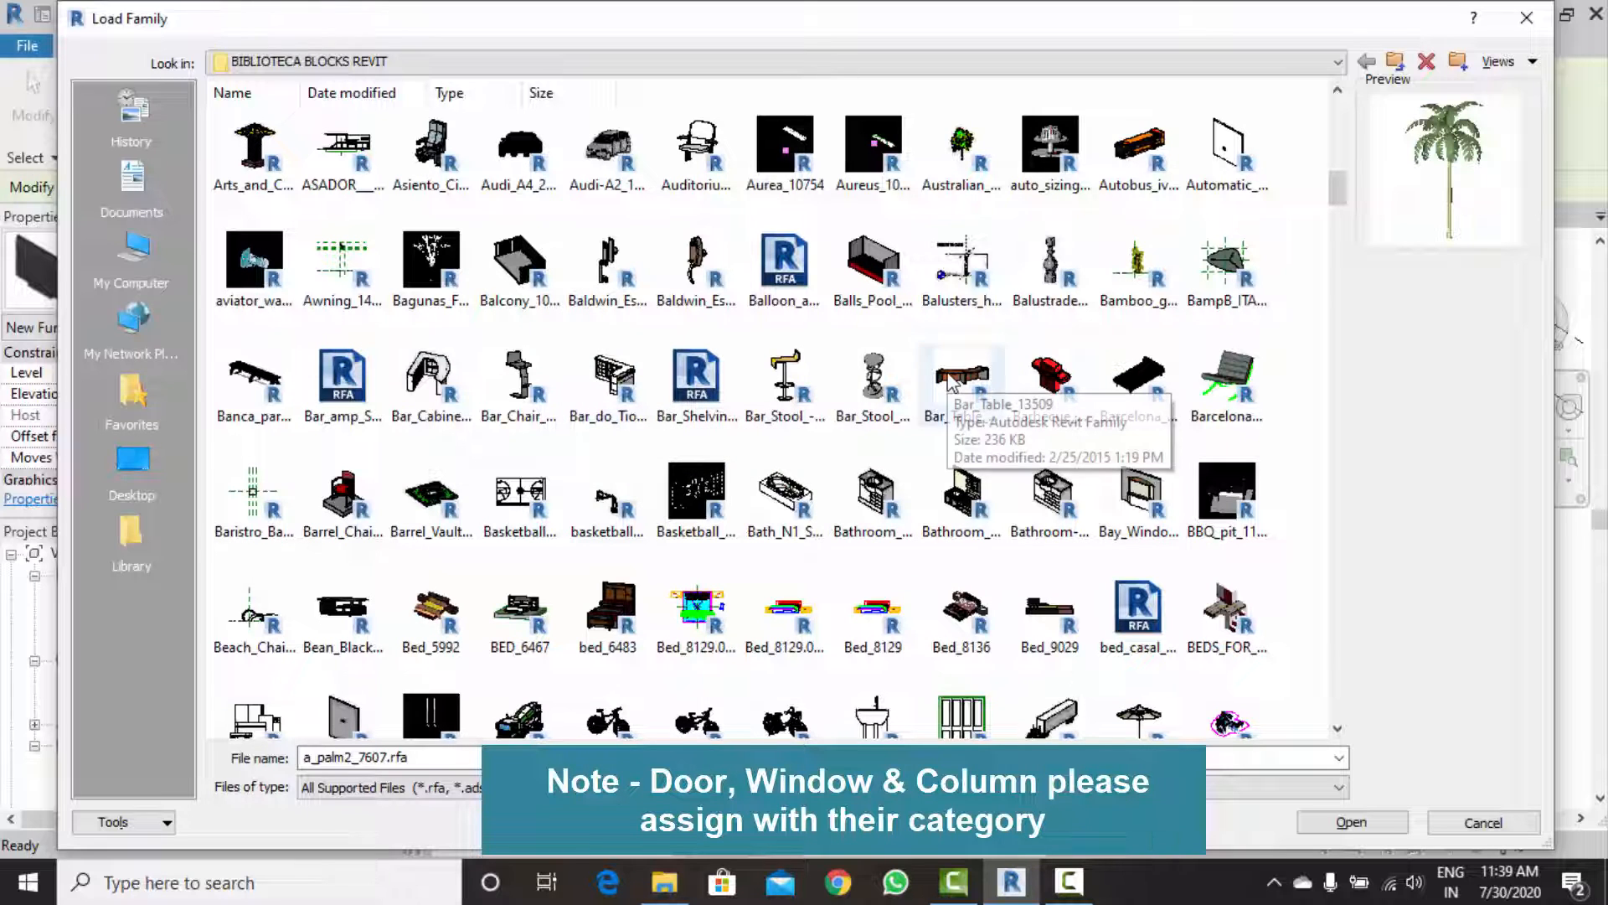
scroll(955, 385, "down", 2)
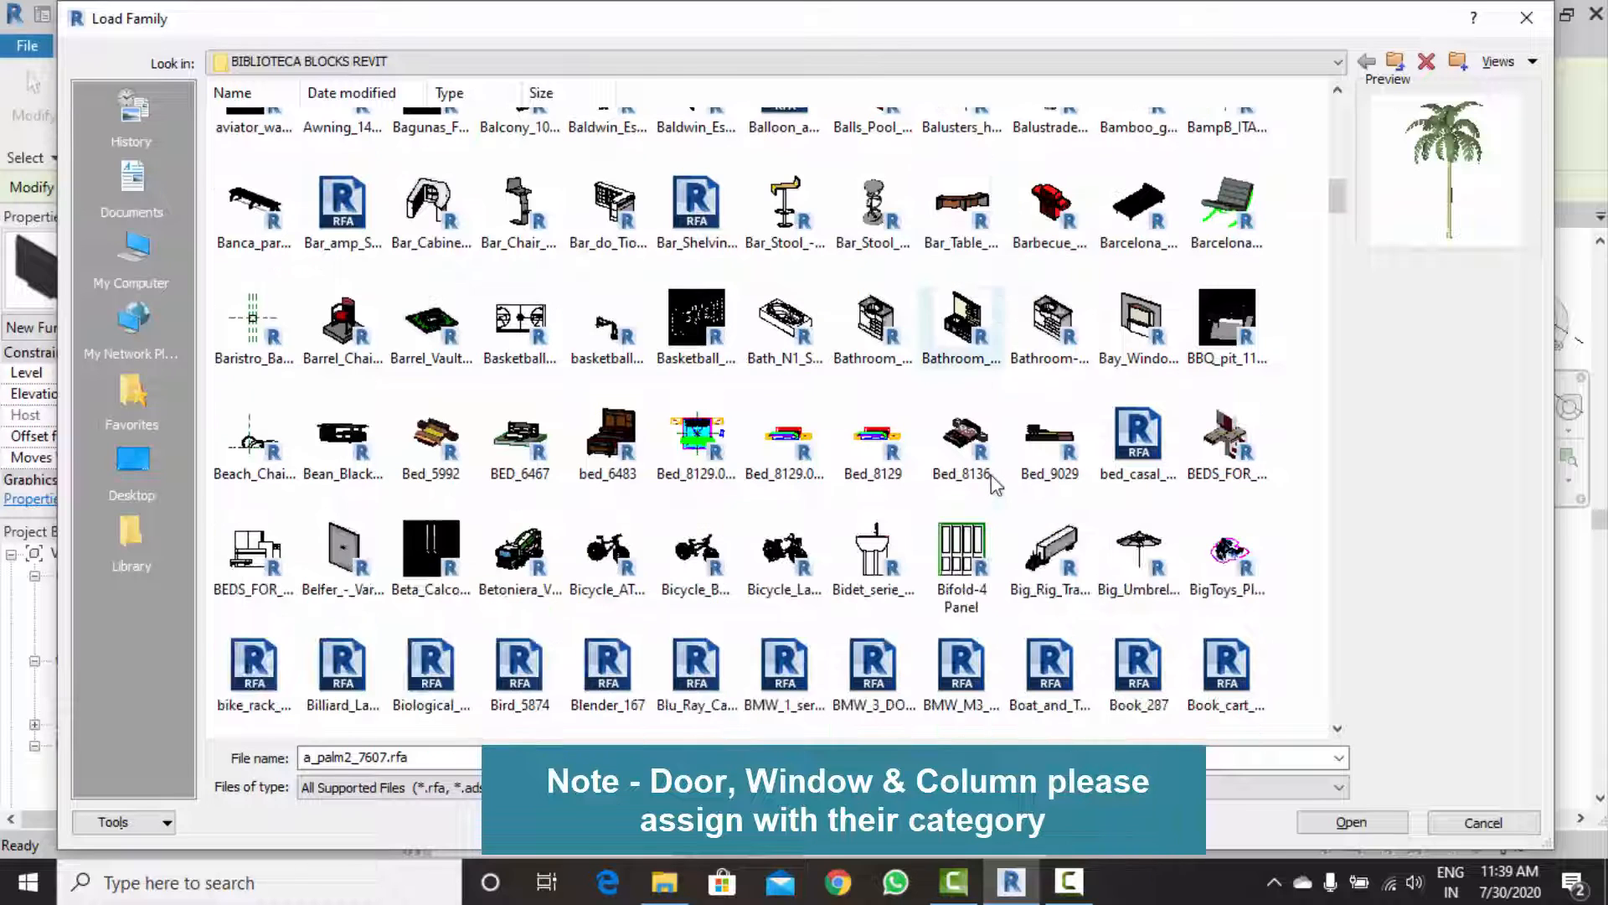
scroll(1024, 517, "down", 4)
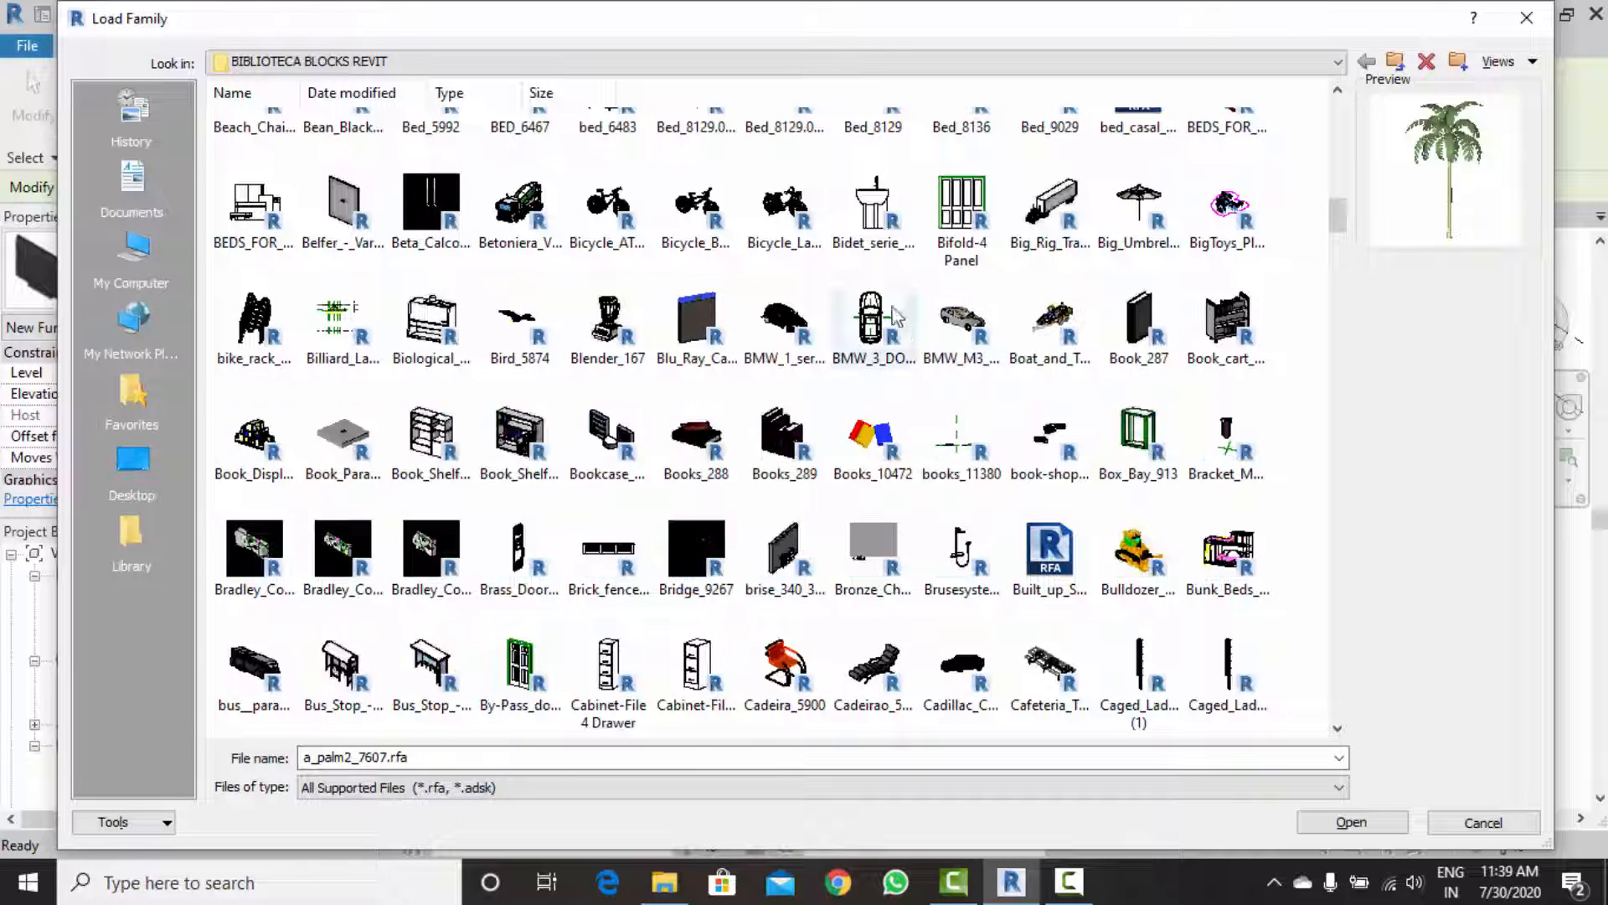
scroll(881, 244, "up", 2)
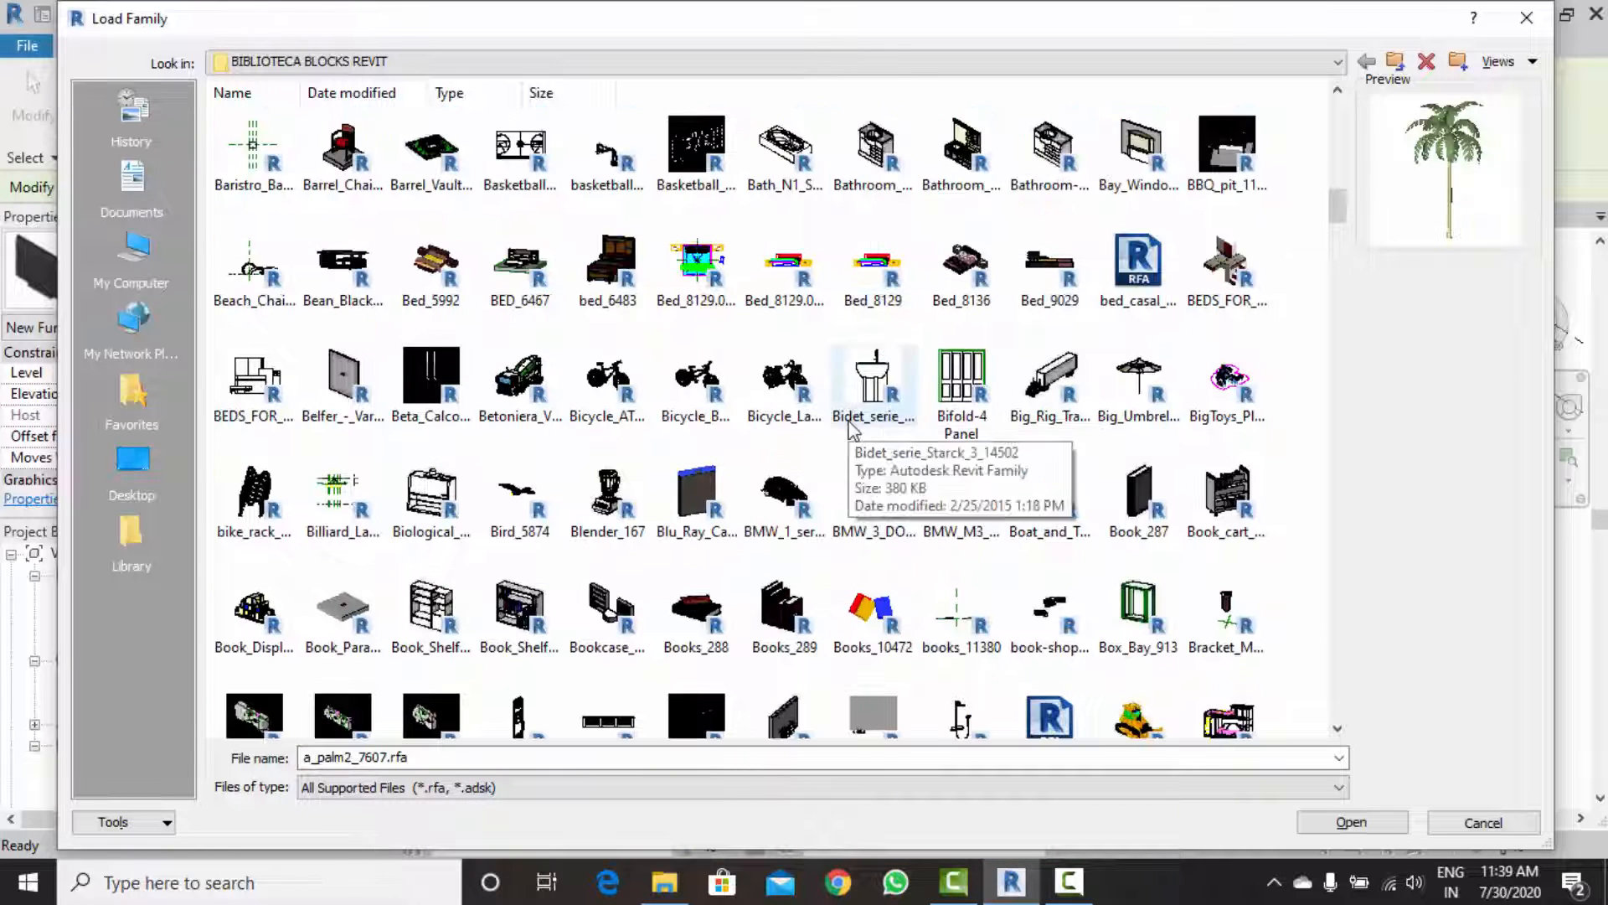
scroll(879, 319, "down", 2)
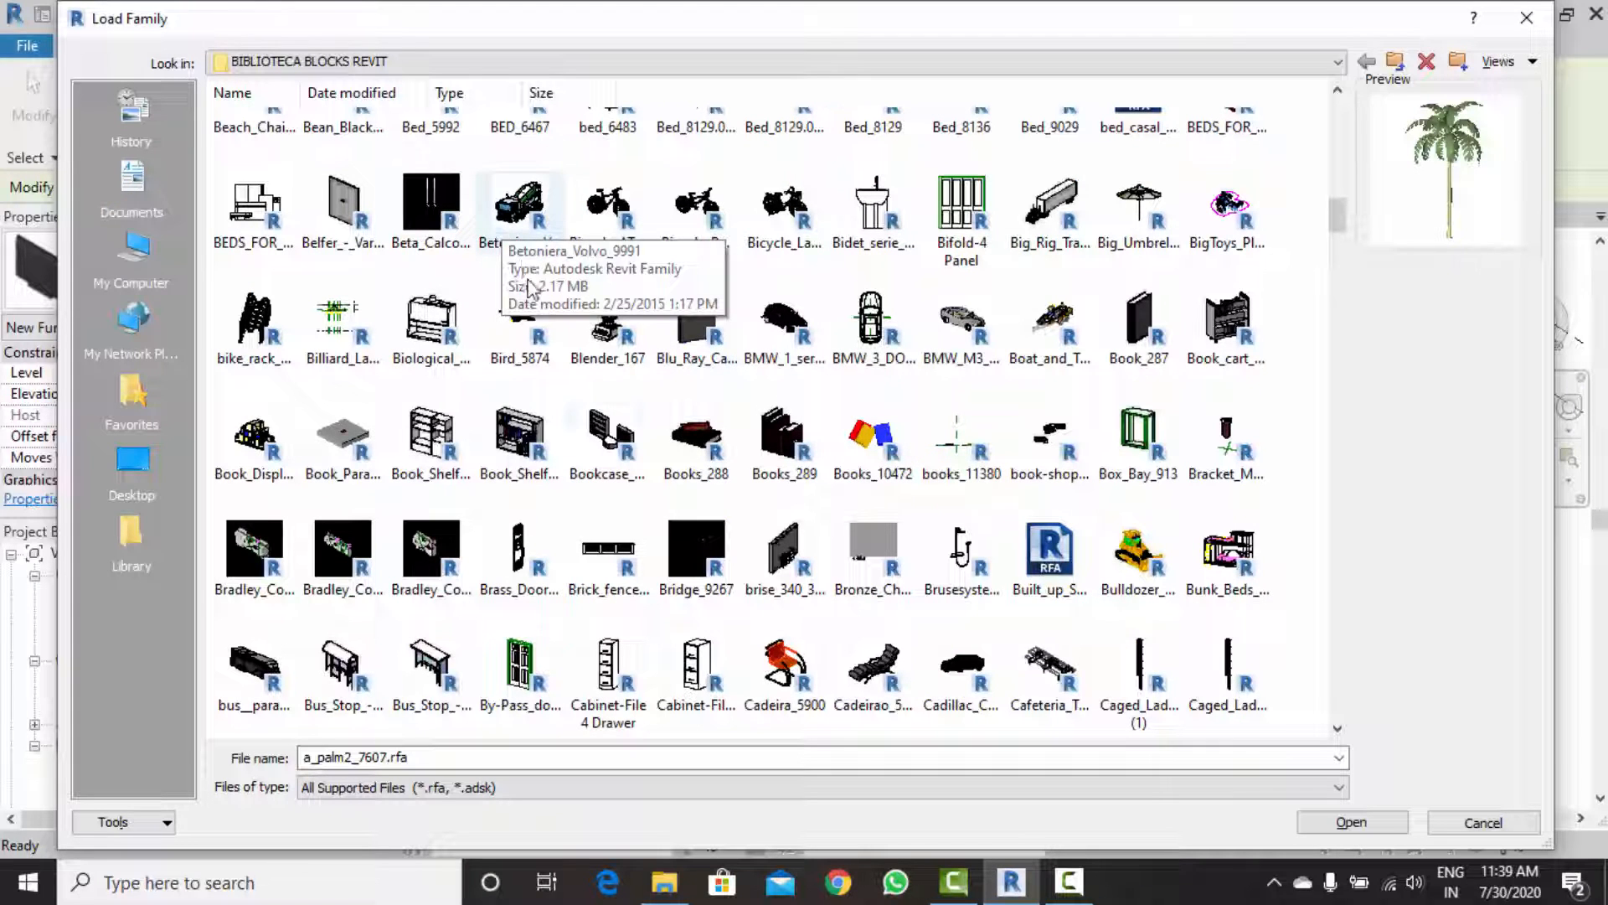
scroll(826, 548, "down", 3)
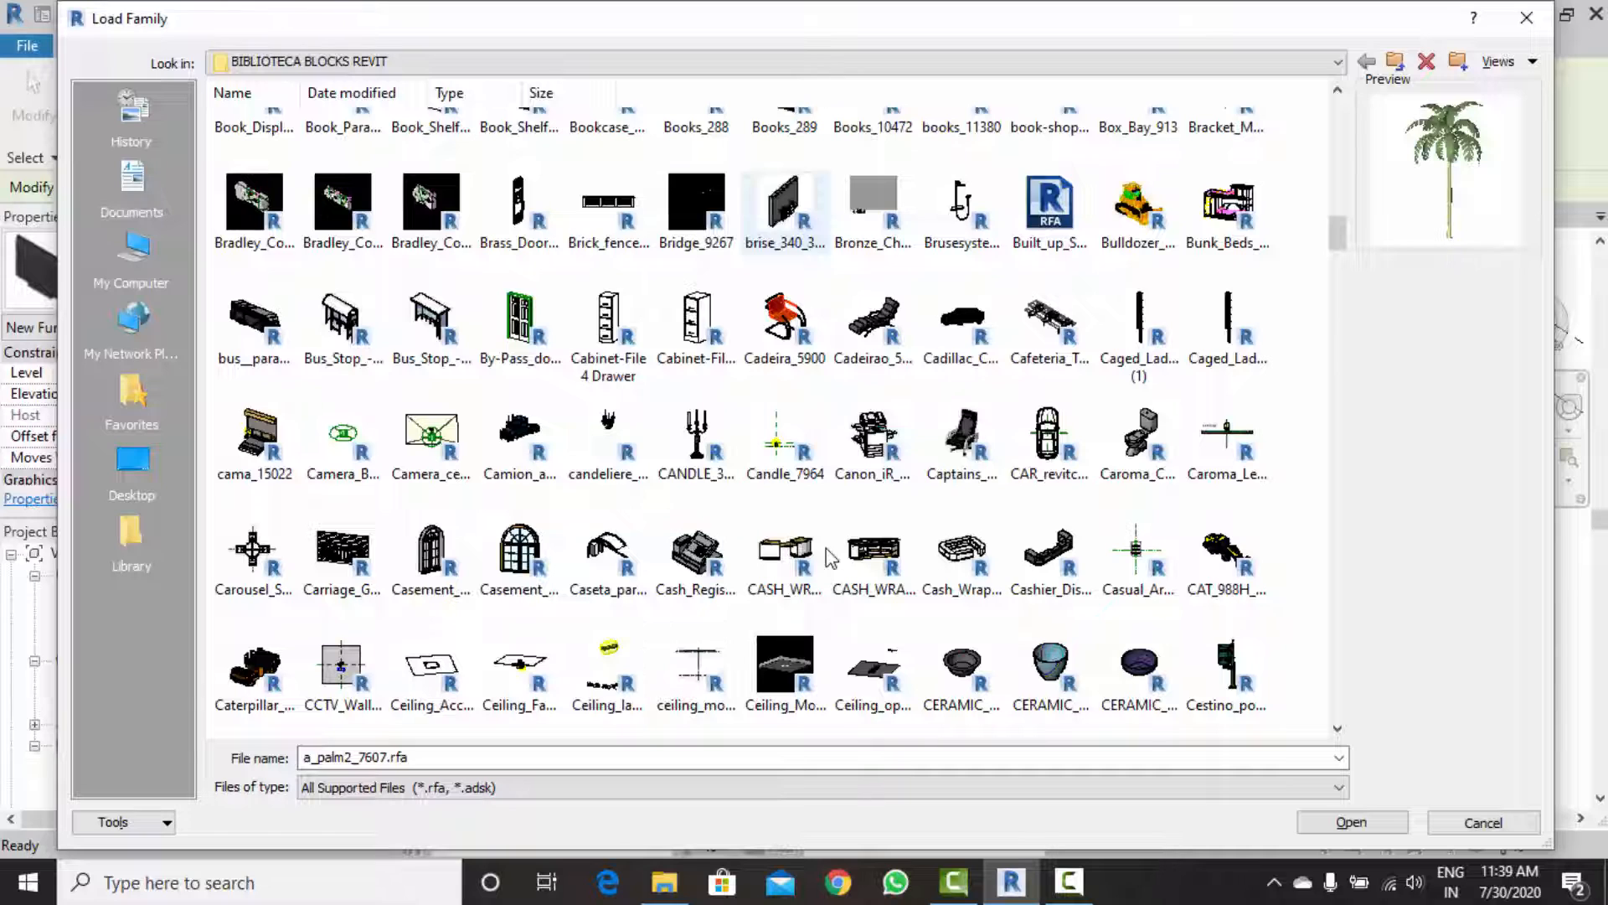
scroll(829, 557, "down", 8)
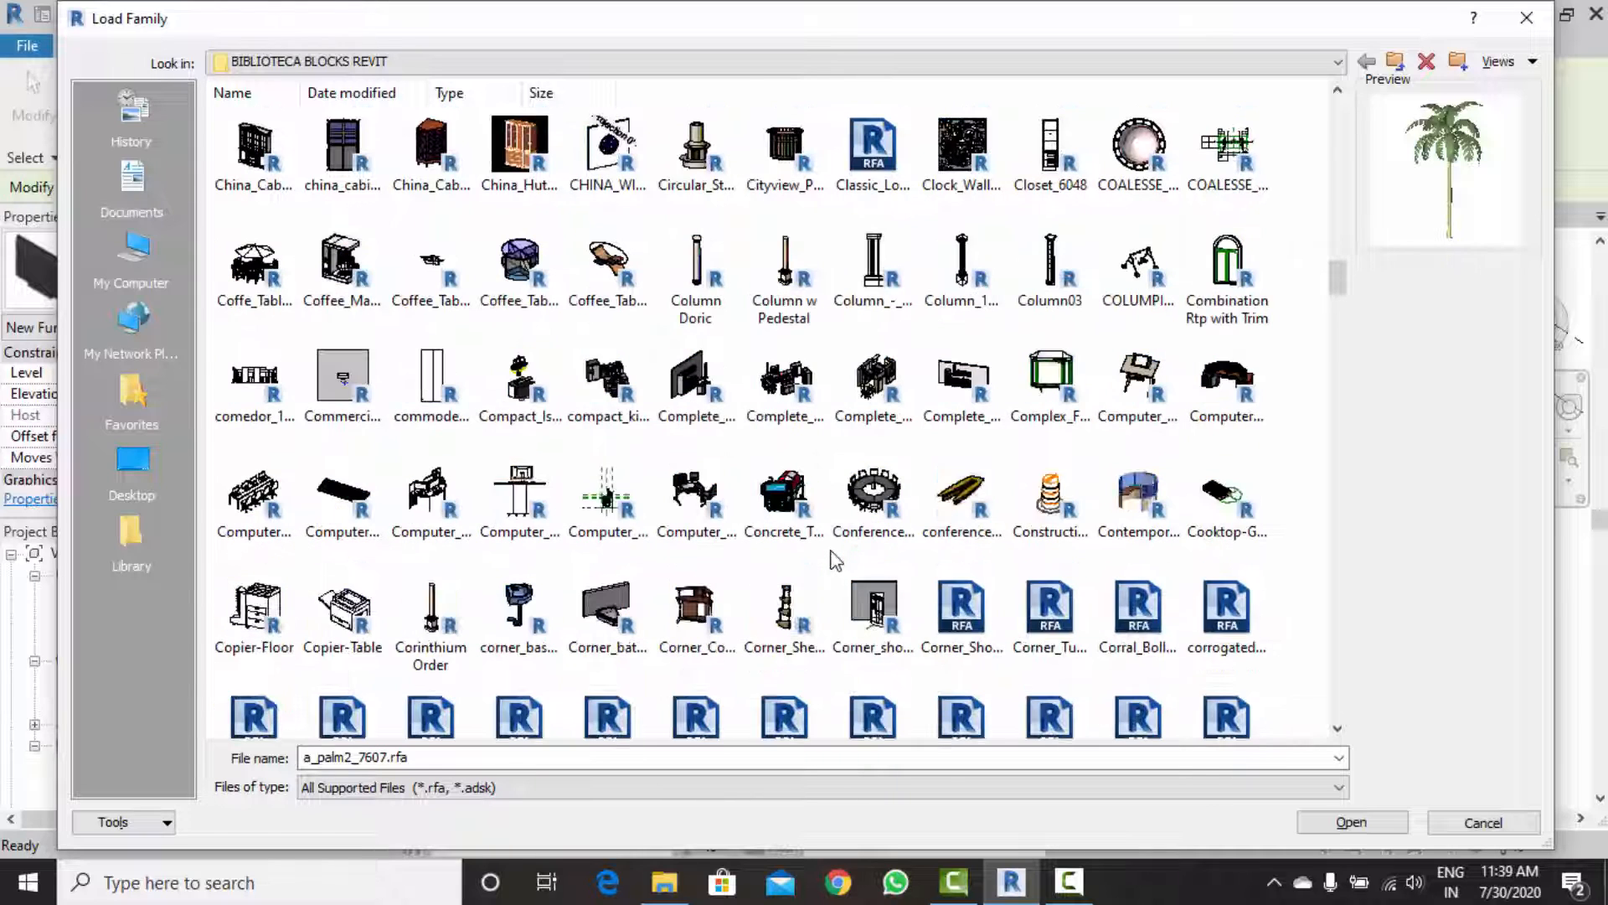
scroll(835, 560, "down", 2)
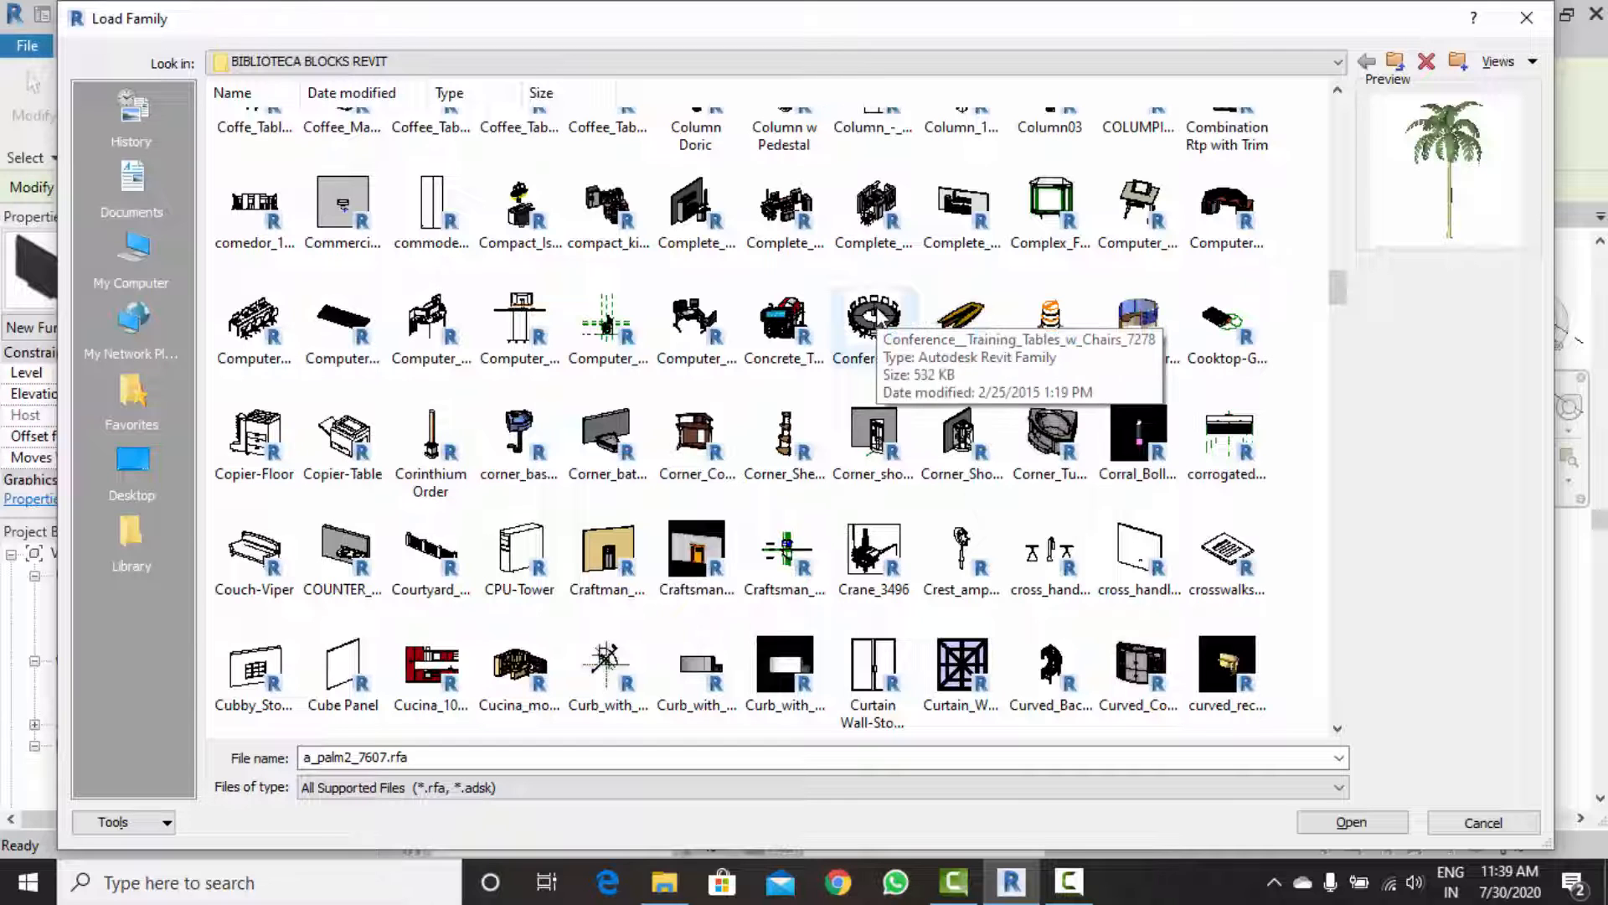
scroll(880, 352, "down", 3)
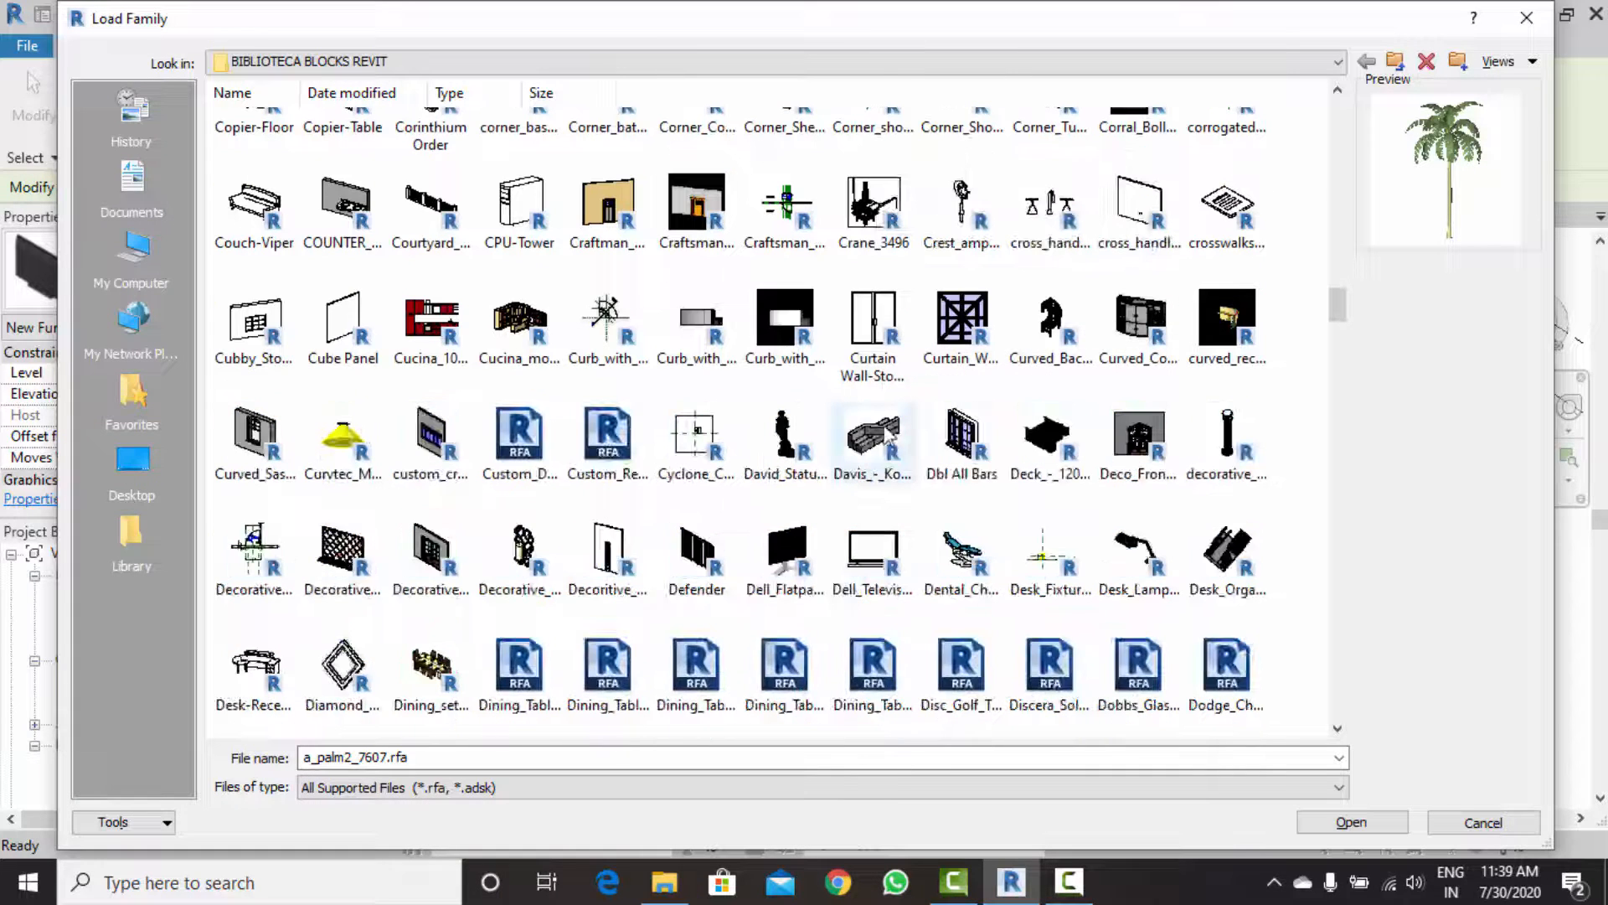
scroll(890, 439, "down", 2)
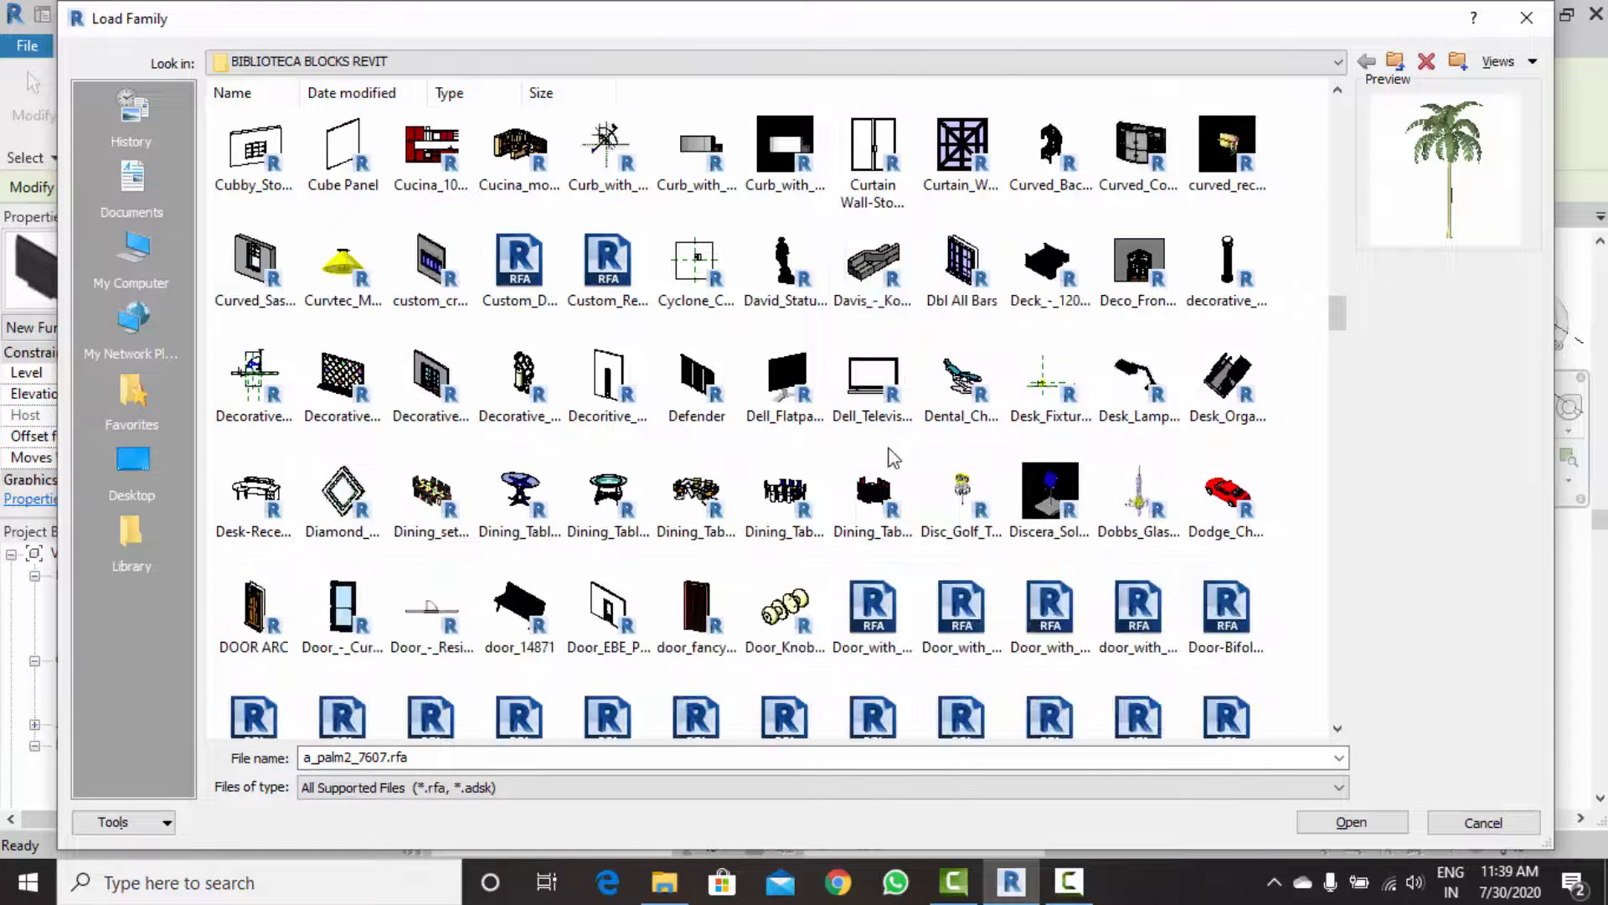
scroll(895, 473, "down", 5)
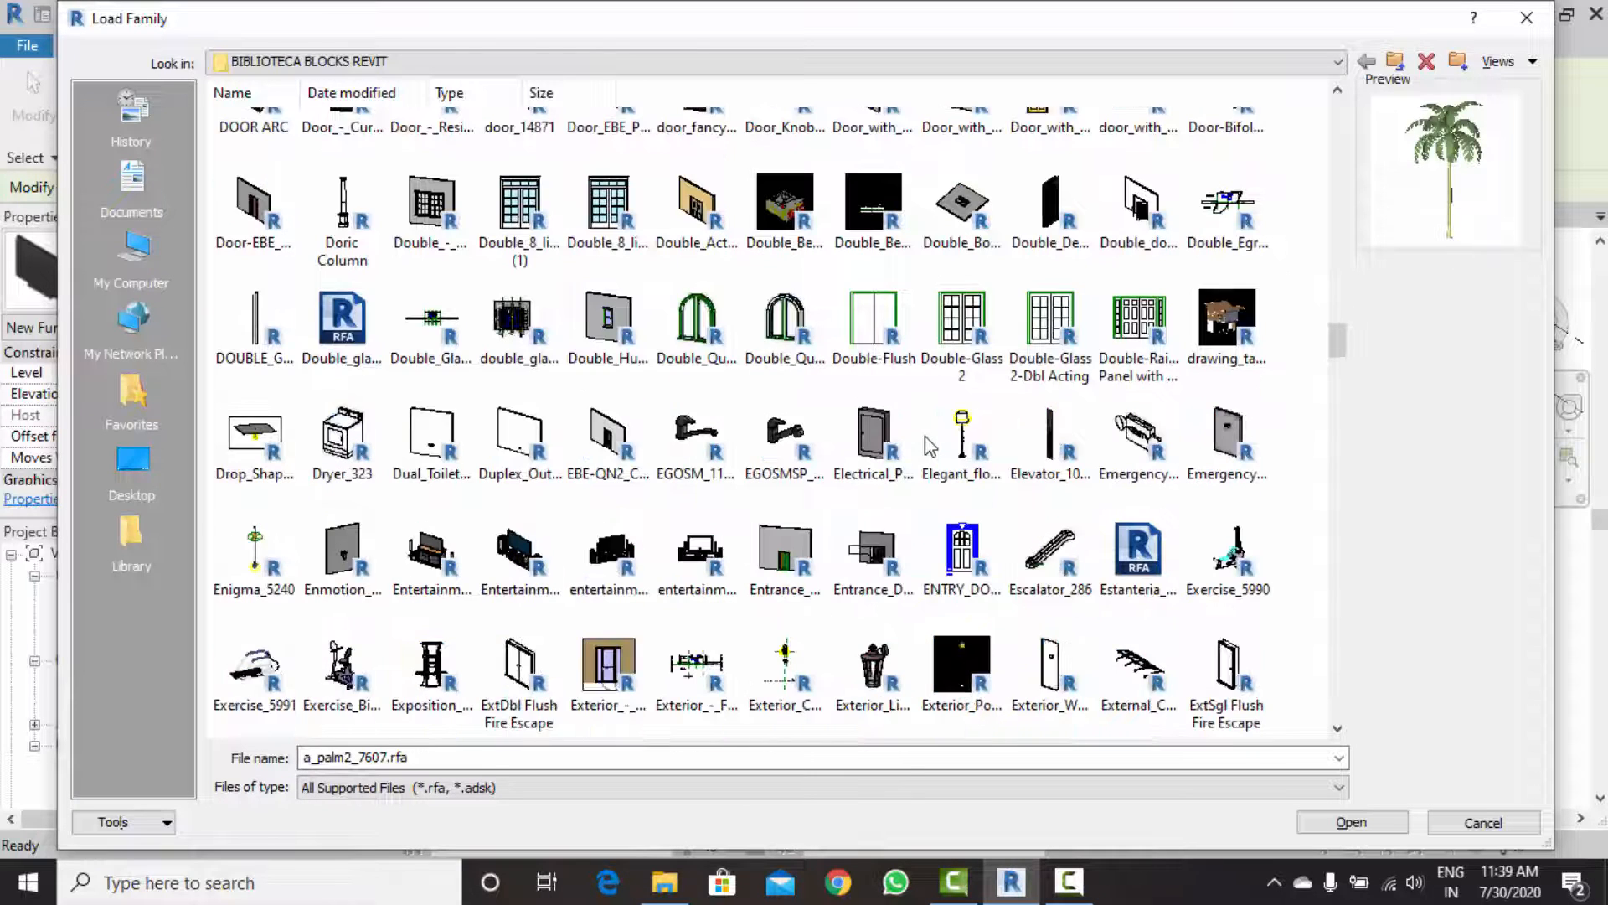
scroll(927, 444, "down", 3)
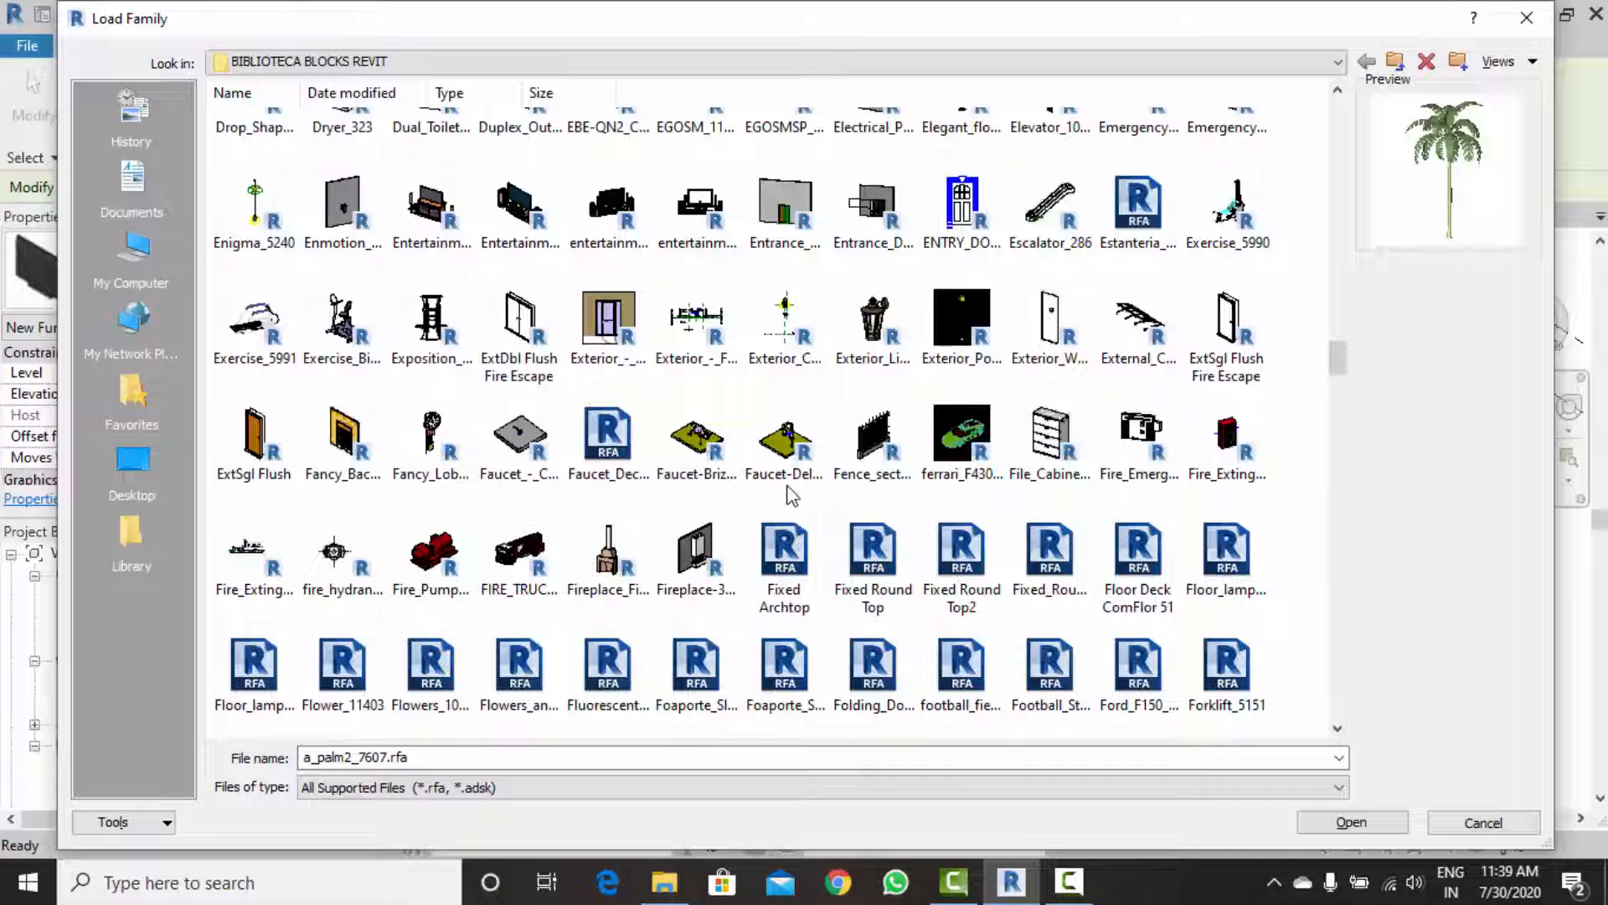
scroll(791, 496, "down", 3)
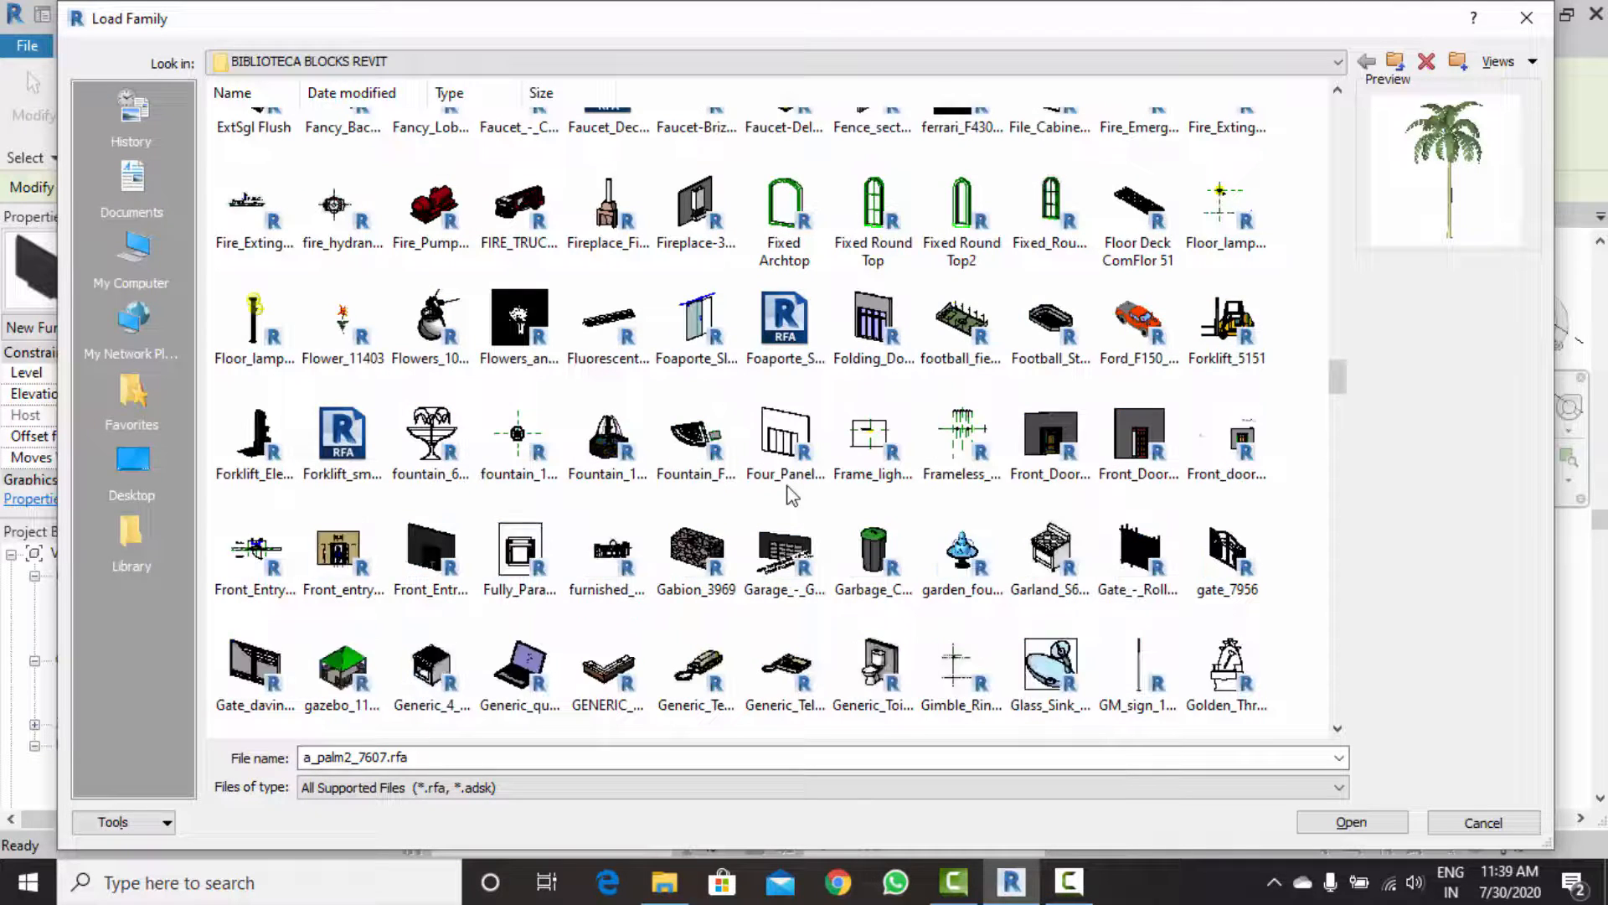
scroll(792, 496, "down", 5)
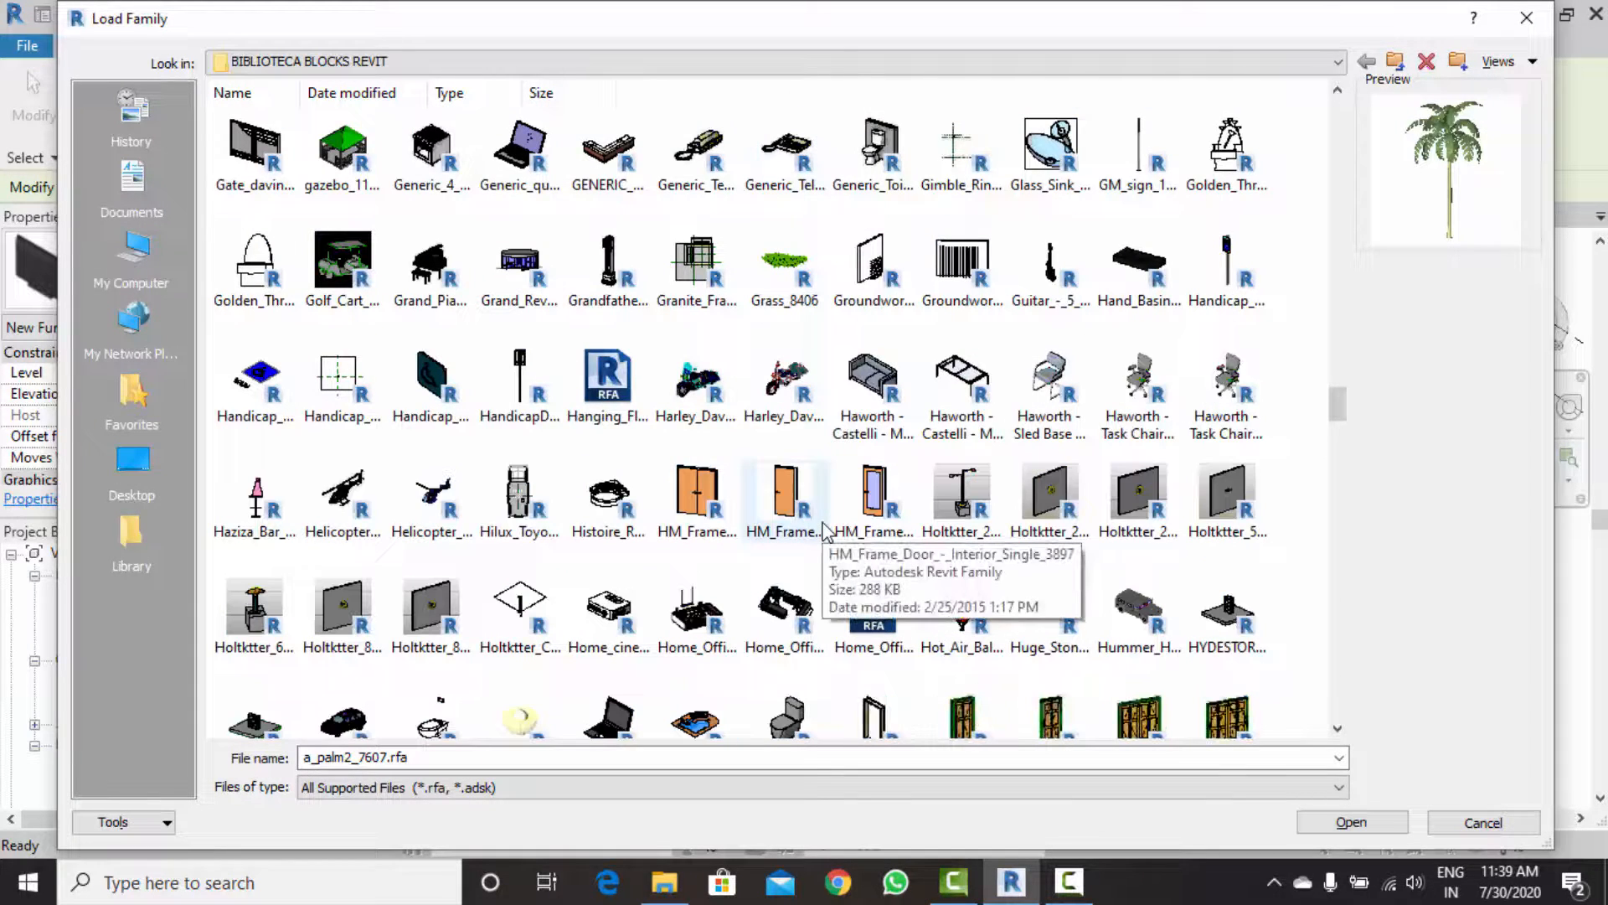
scroll(824, 529, "down", 3)
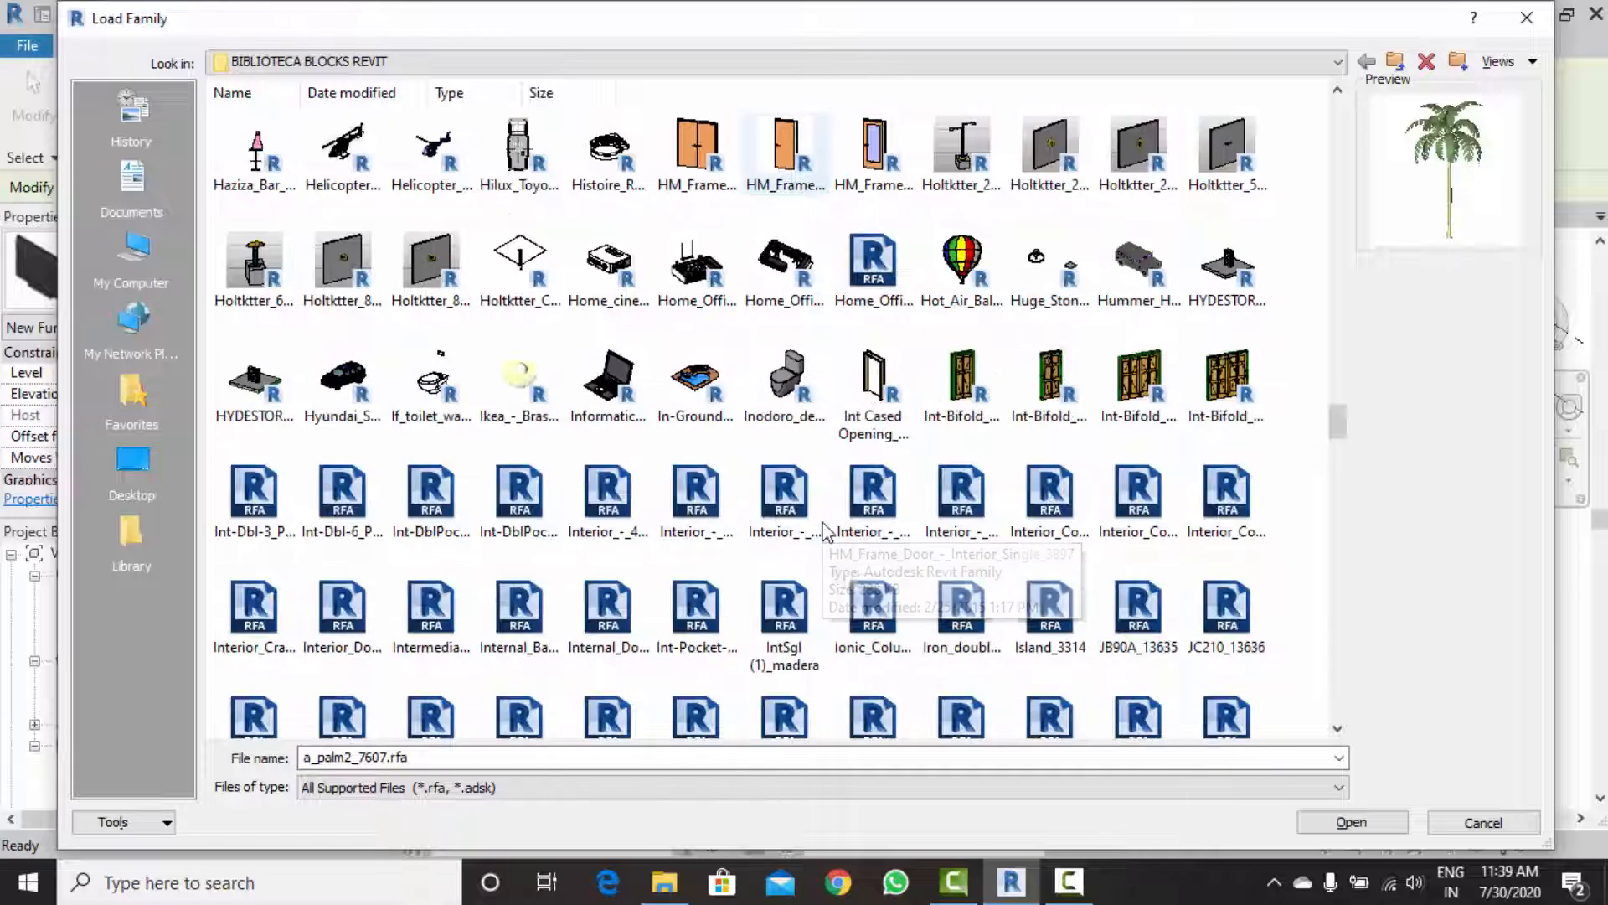
scroll(823, 529, "down", 1)
scroll(823, 530, "down", 2)
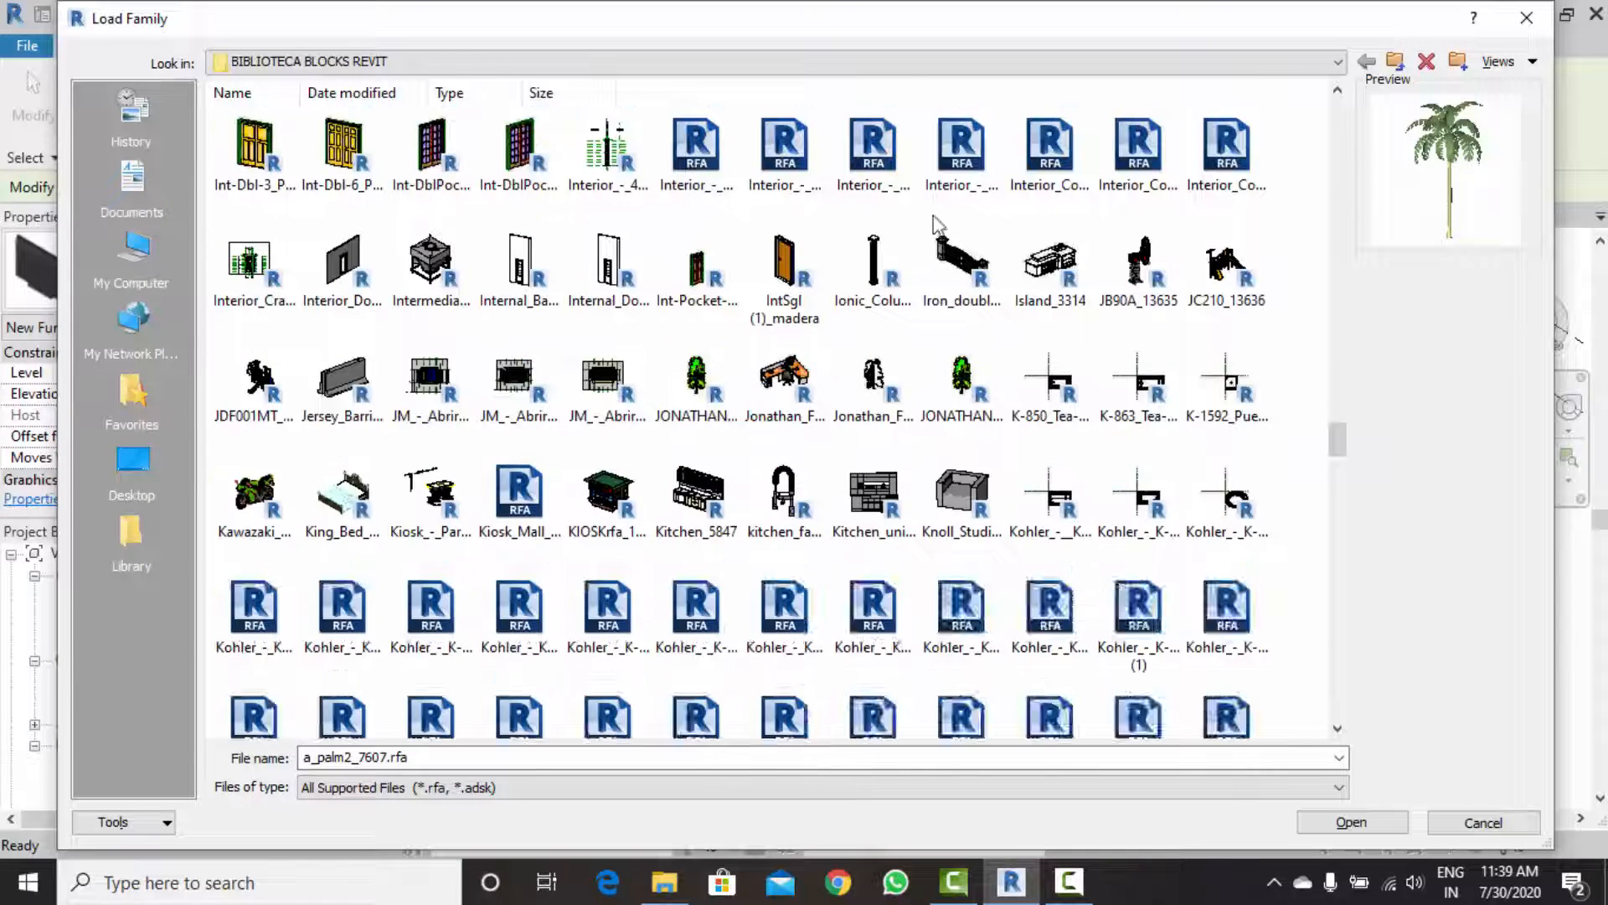
scroll(947, 394, "down", 3)
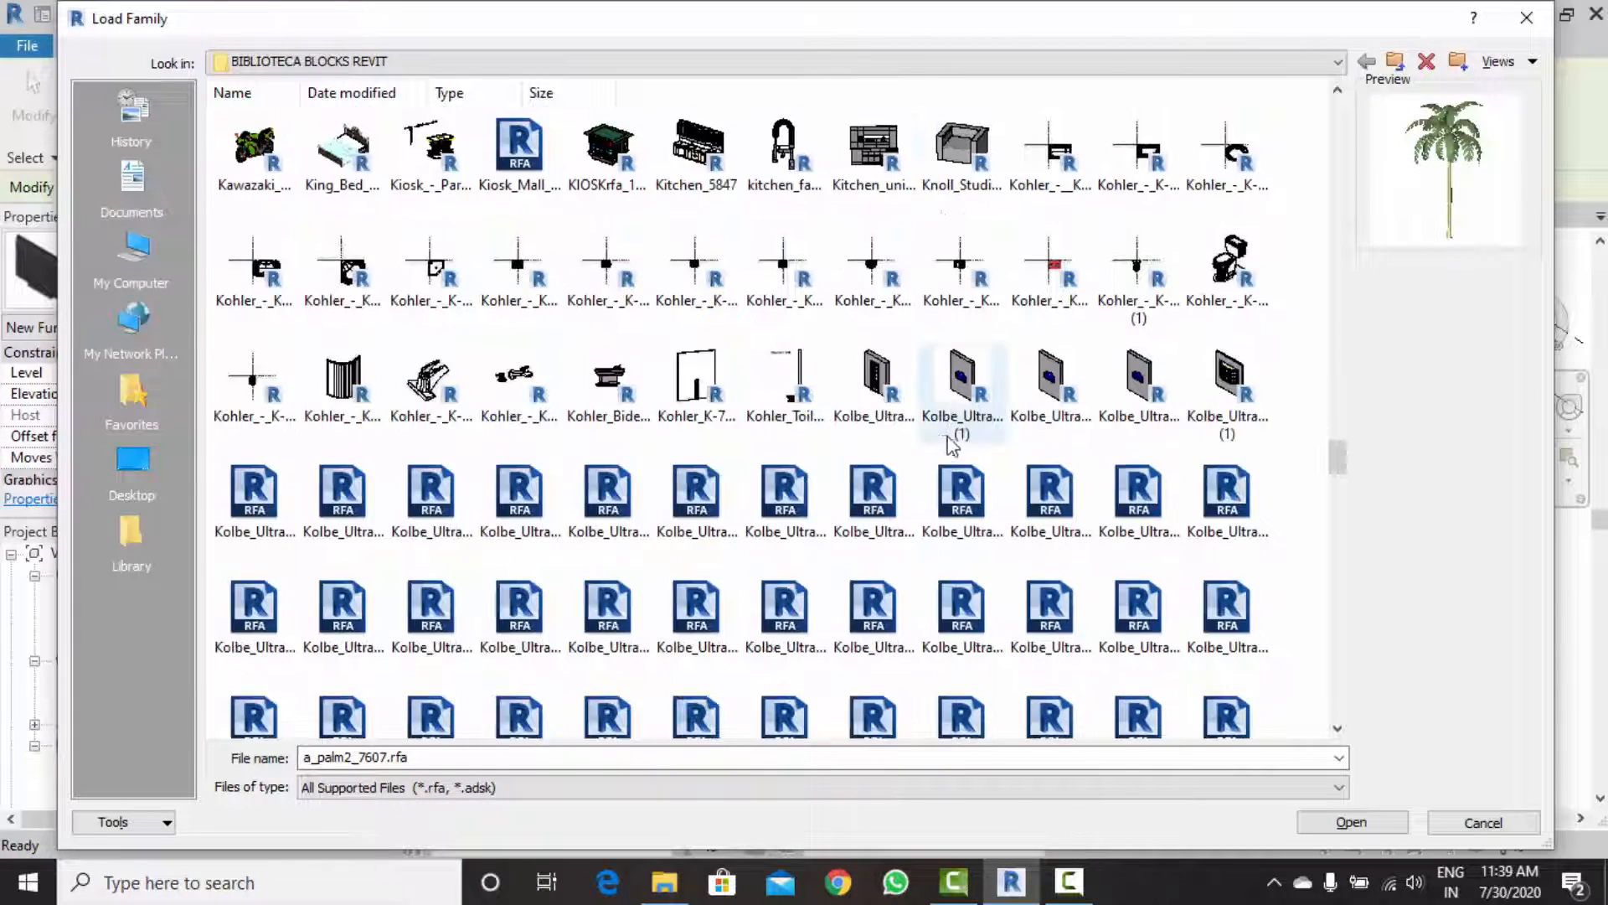
scroll(942, 463, "down", 4)
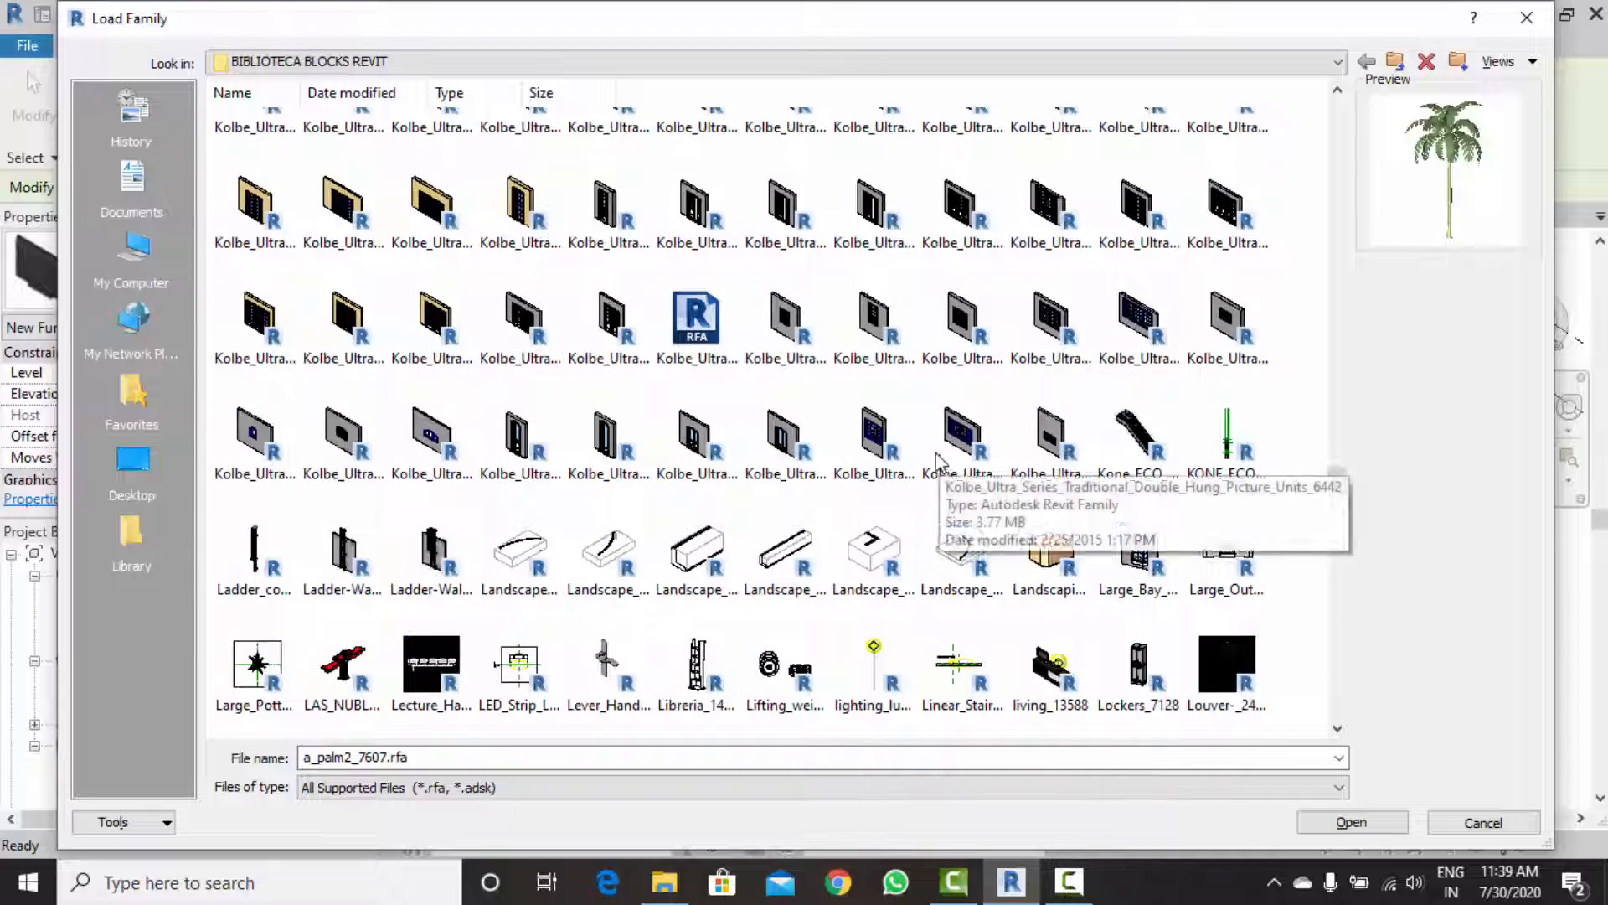
scroll(942, 463, "down", 3)
scroll(942, 486, "down", 3)
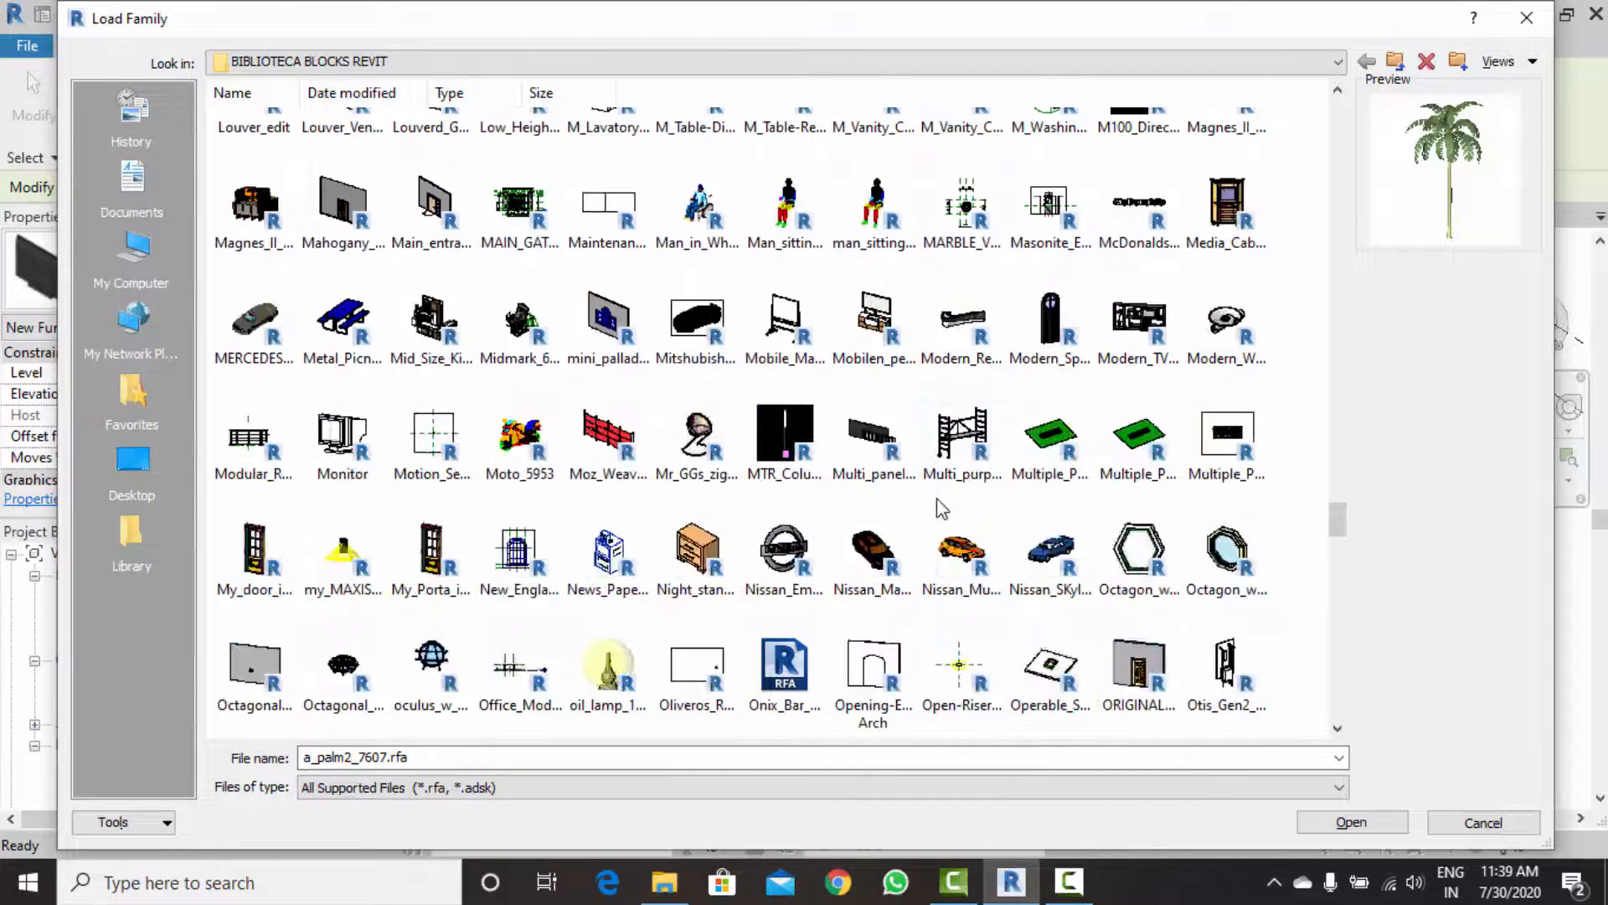
scroll(942, 499, "down", 2)
scroll(941, 505, "down", 4)
scroll(942, 507, "down", 3)
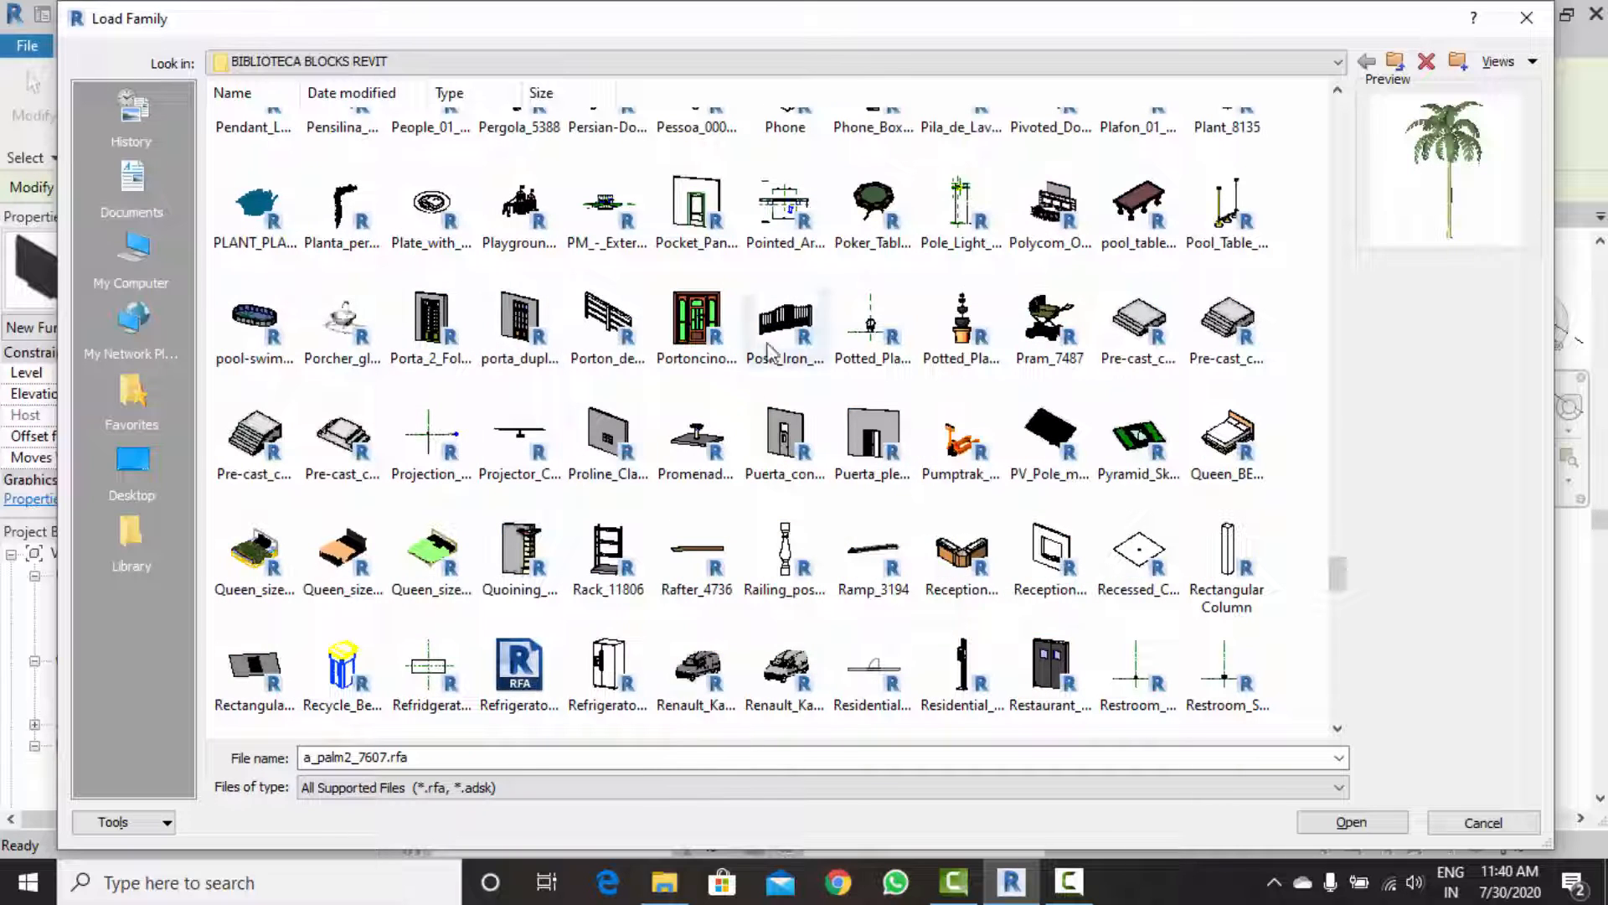
scroll(775, 356, "down", 5)
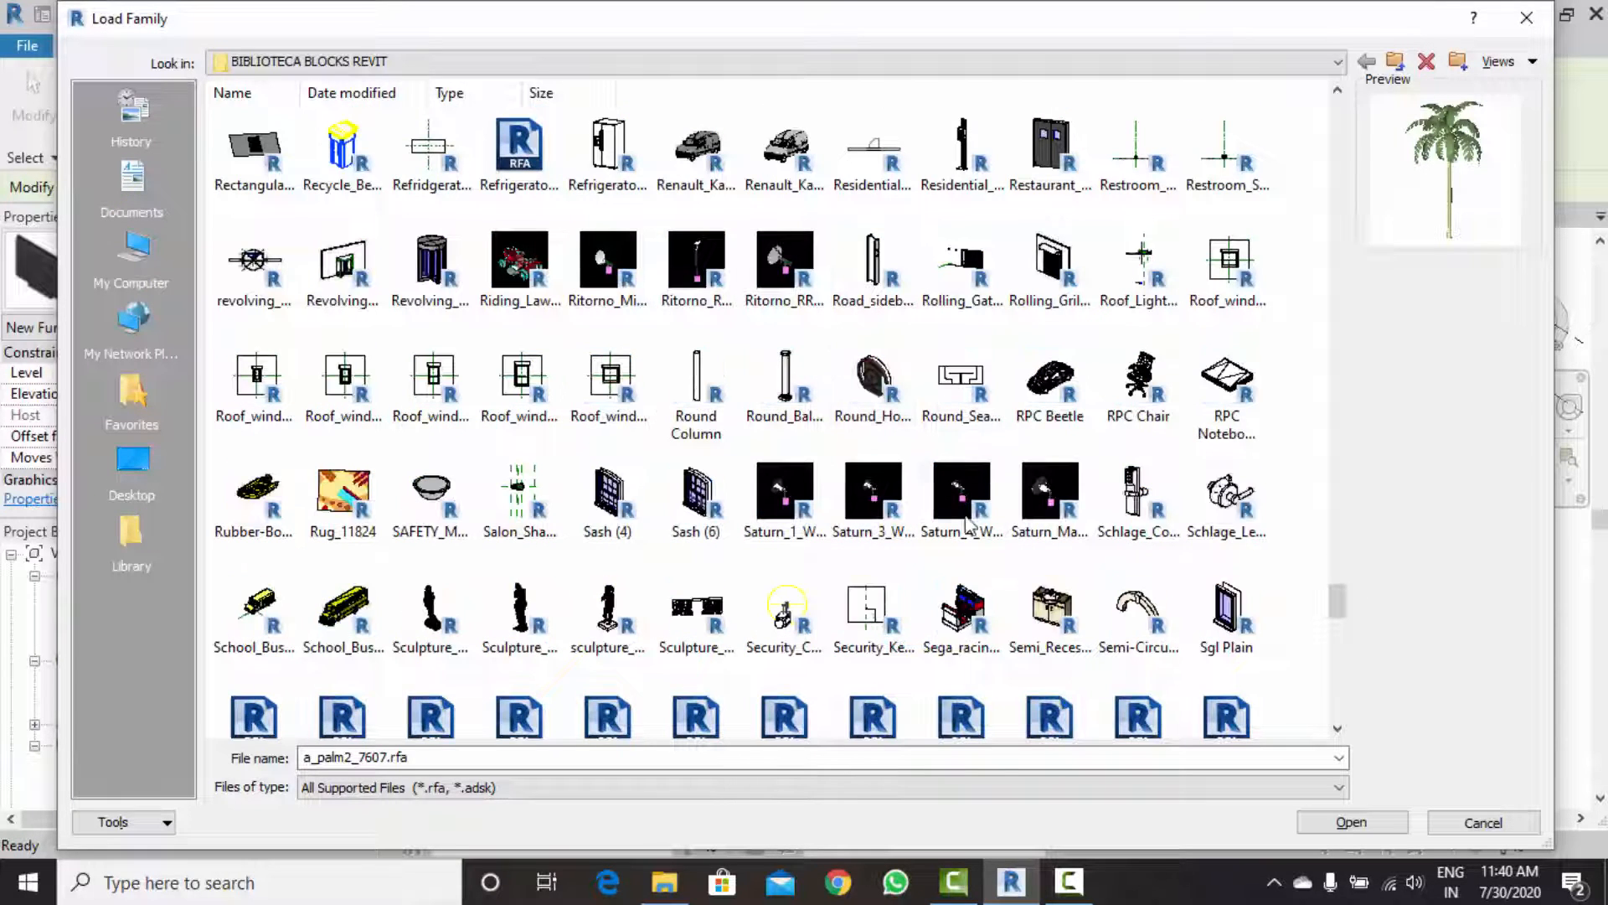
scroll(770, 536, "down", 2)
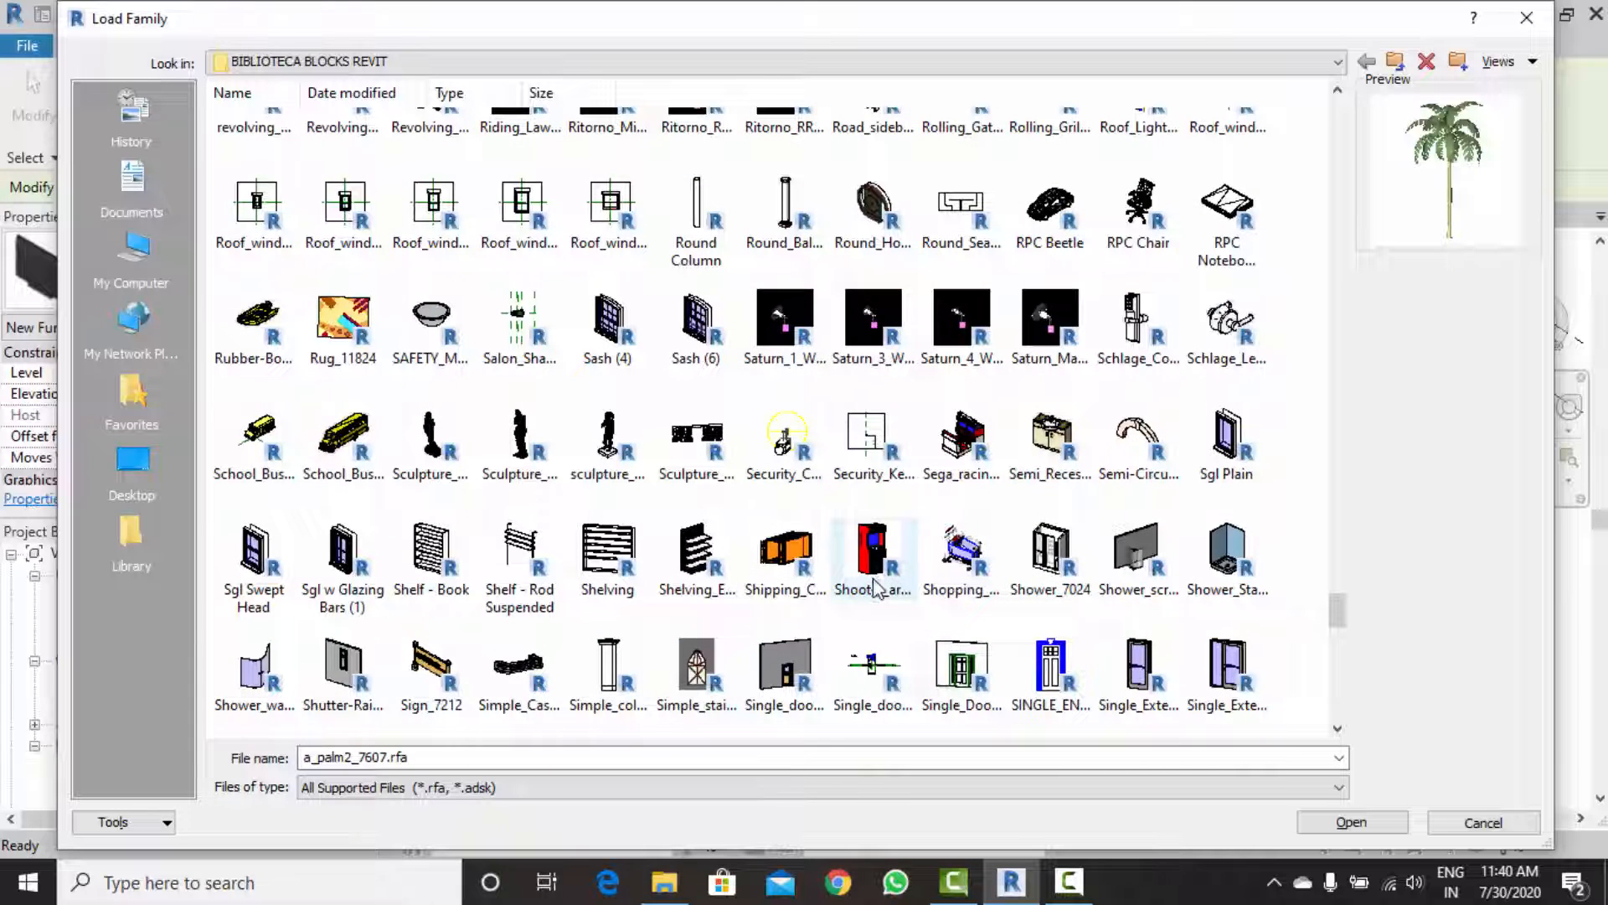
scroll(838, 578, "down", 3)
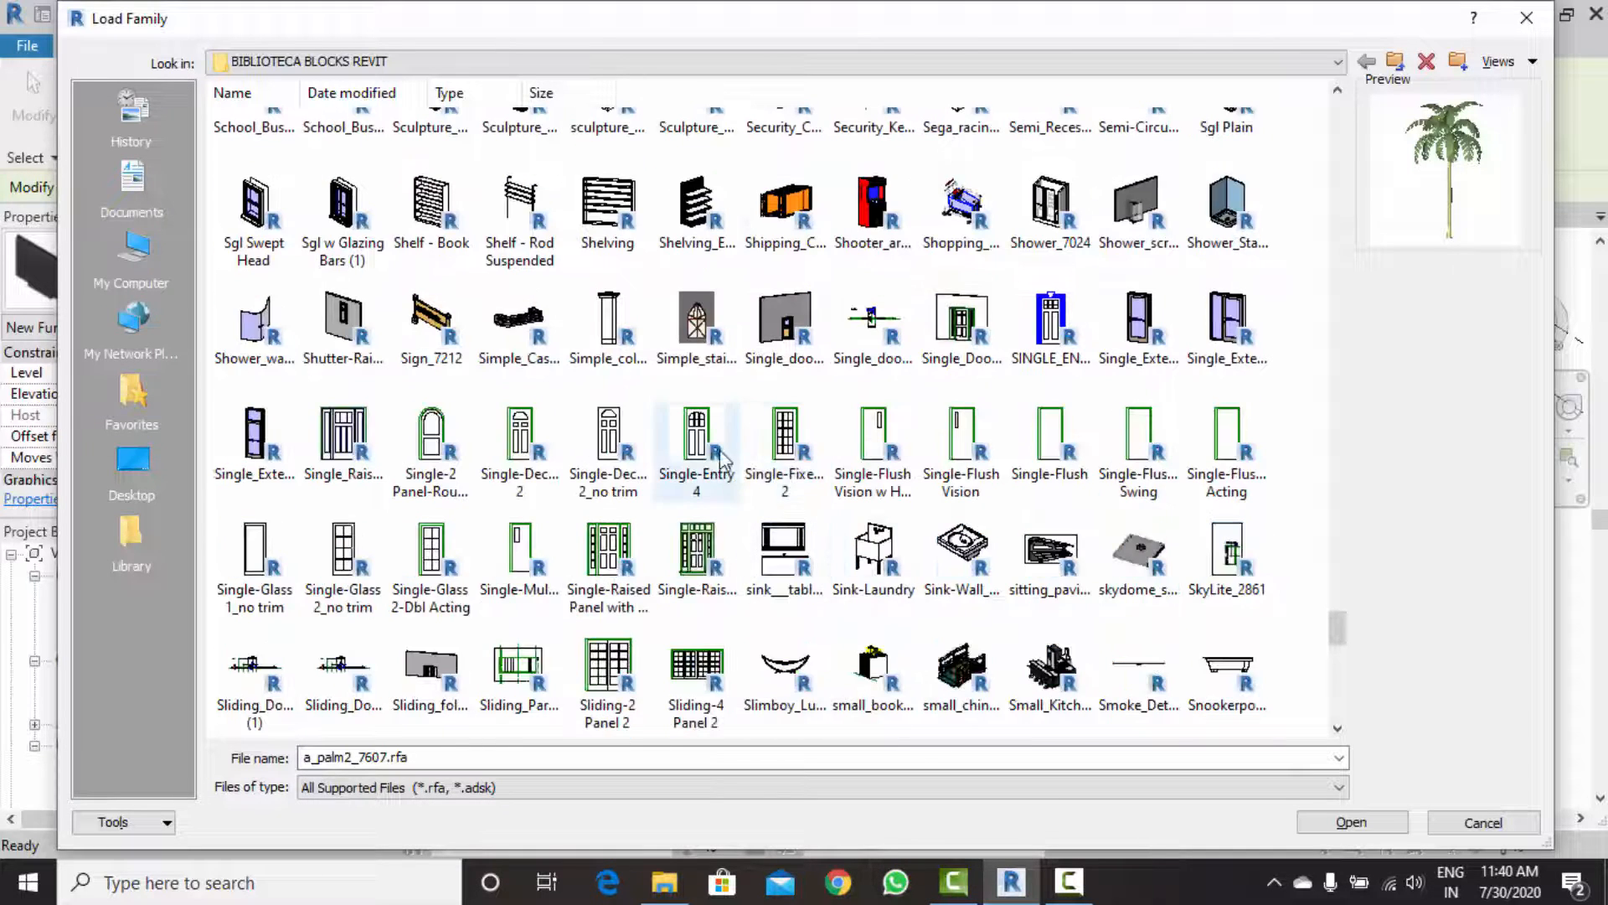
scroll(913, 559, "down", 3)
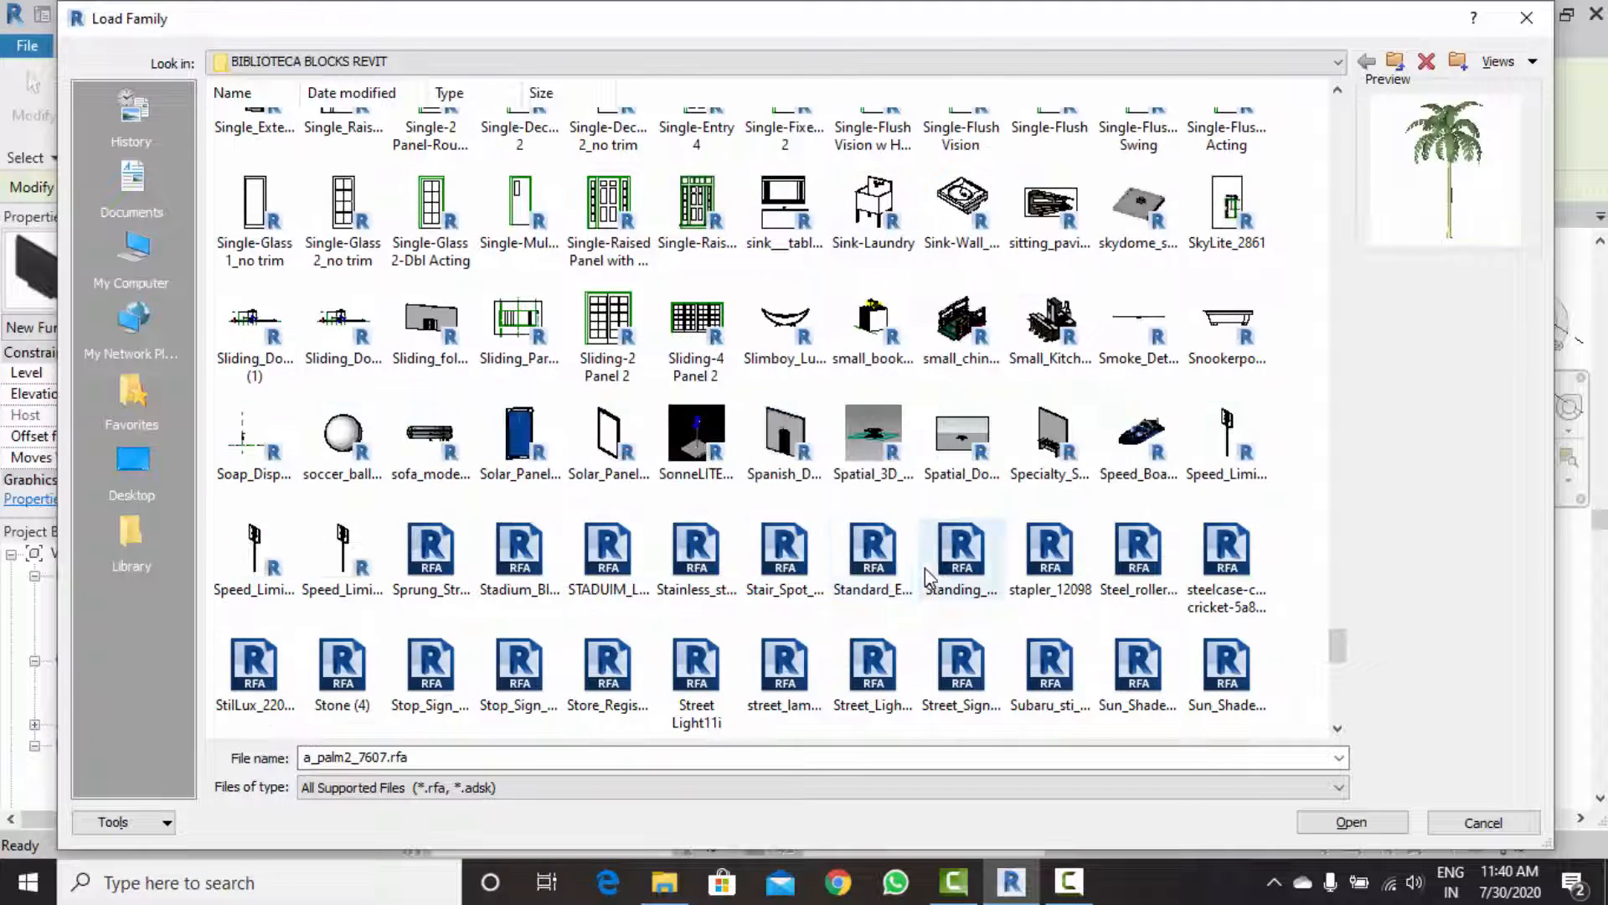
Load the Small_Kitchen_-_Revit_2011_11228 family and place one instance on the front porch floor of the house.
left_click(945, 364)
left_click(1055, 362)
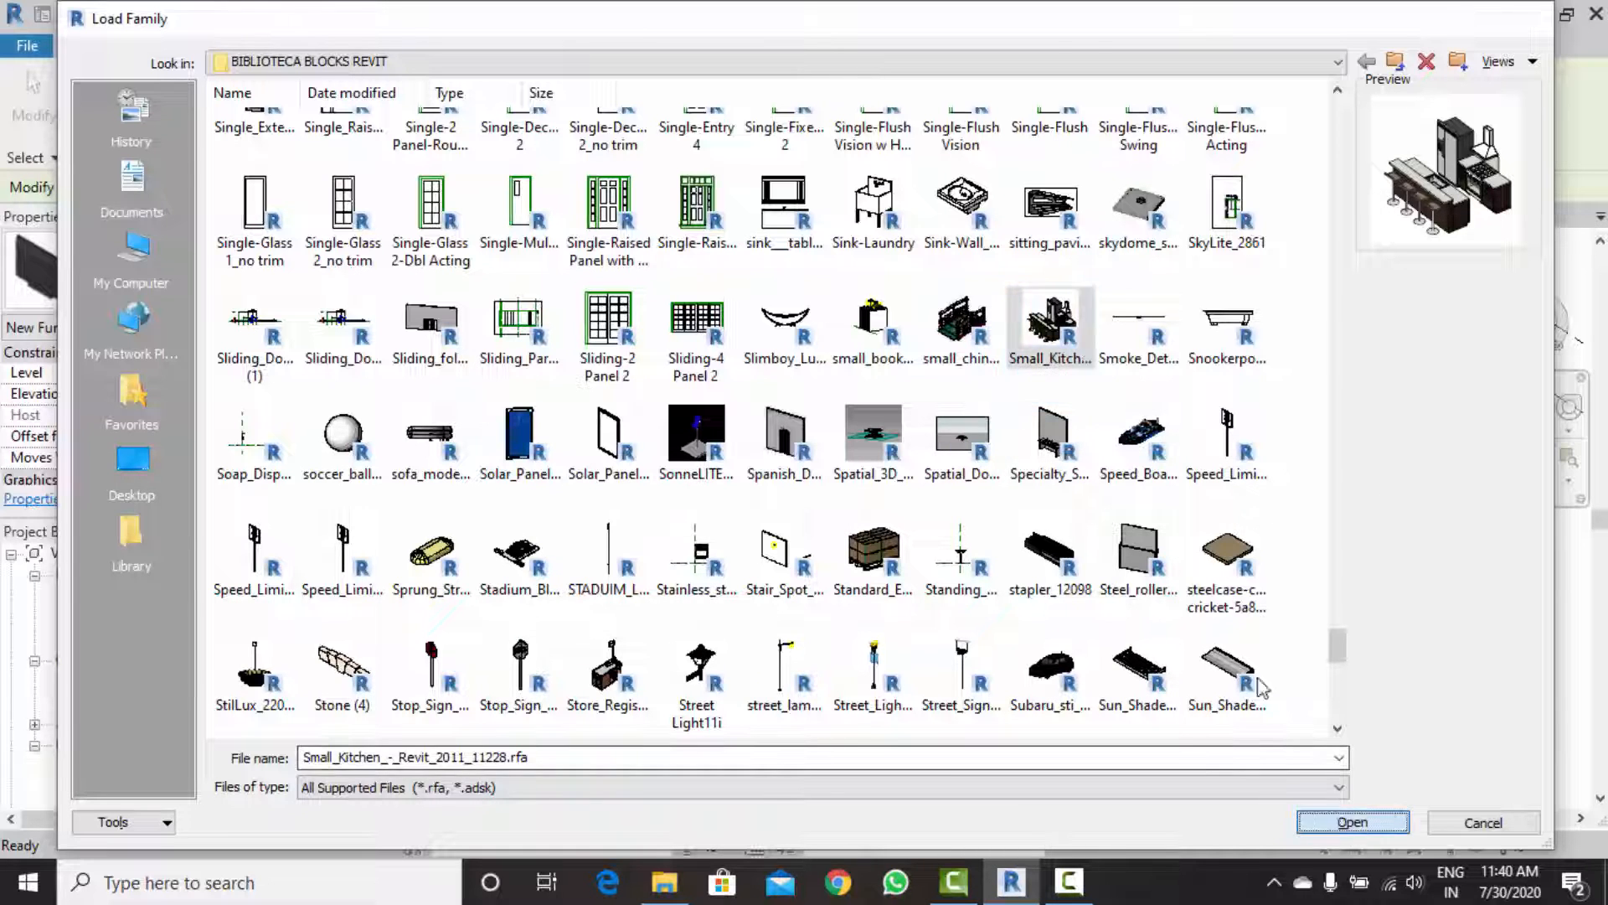
left_click(1350, 823)
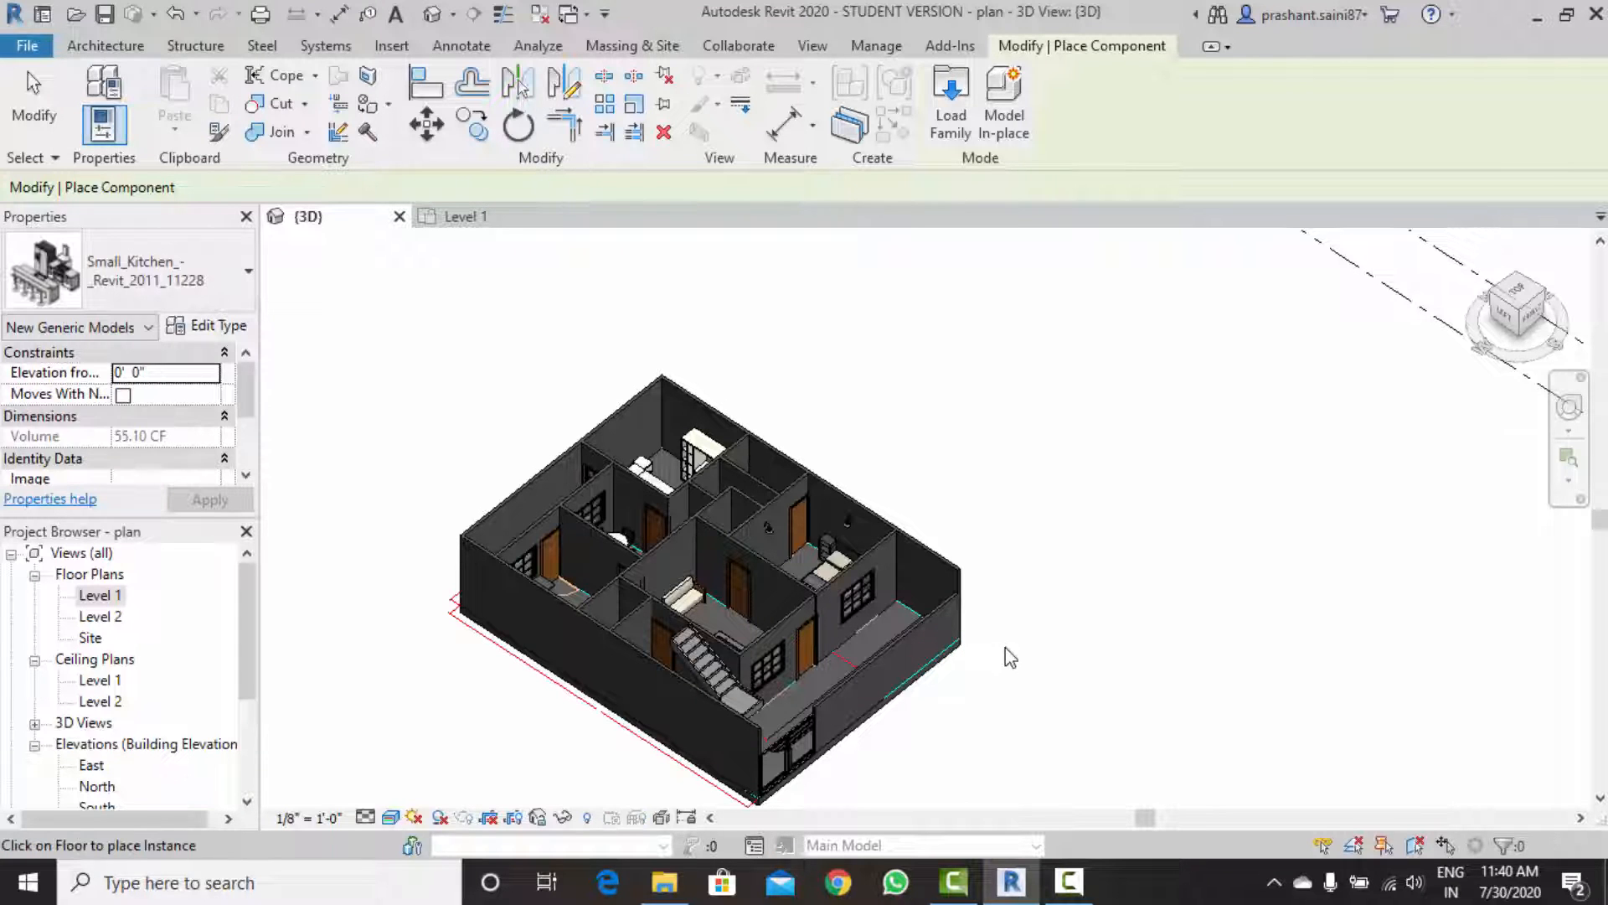
scroll(903, 682, "up", 4)
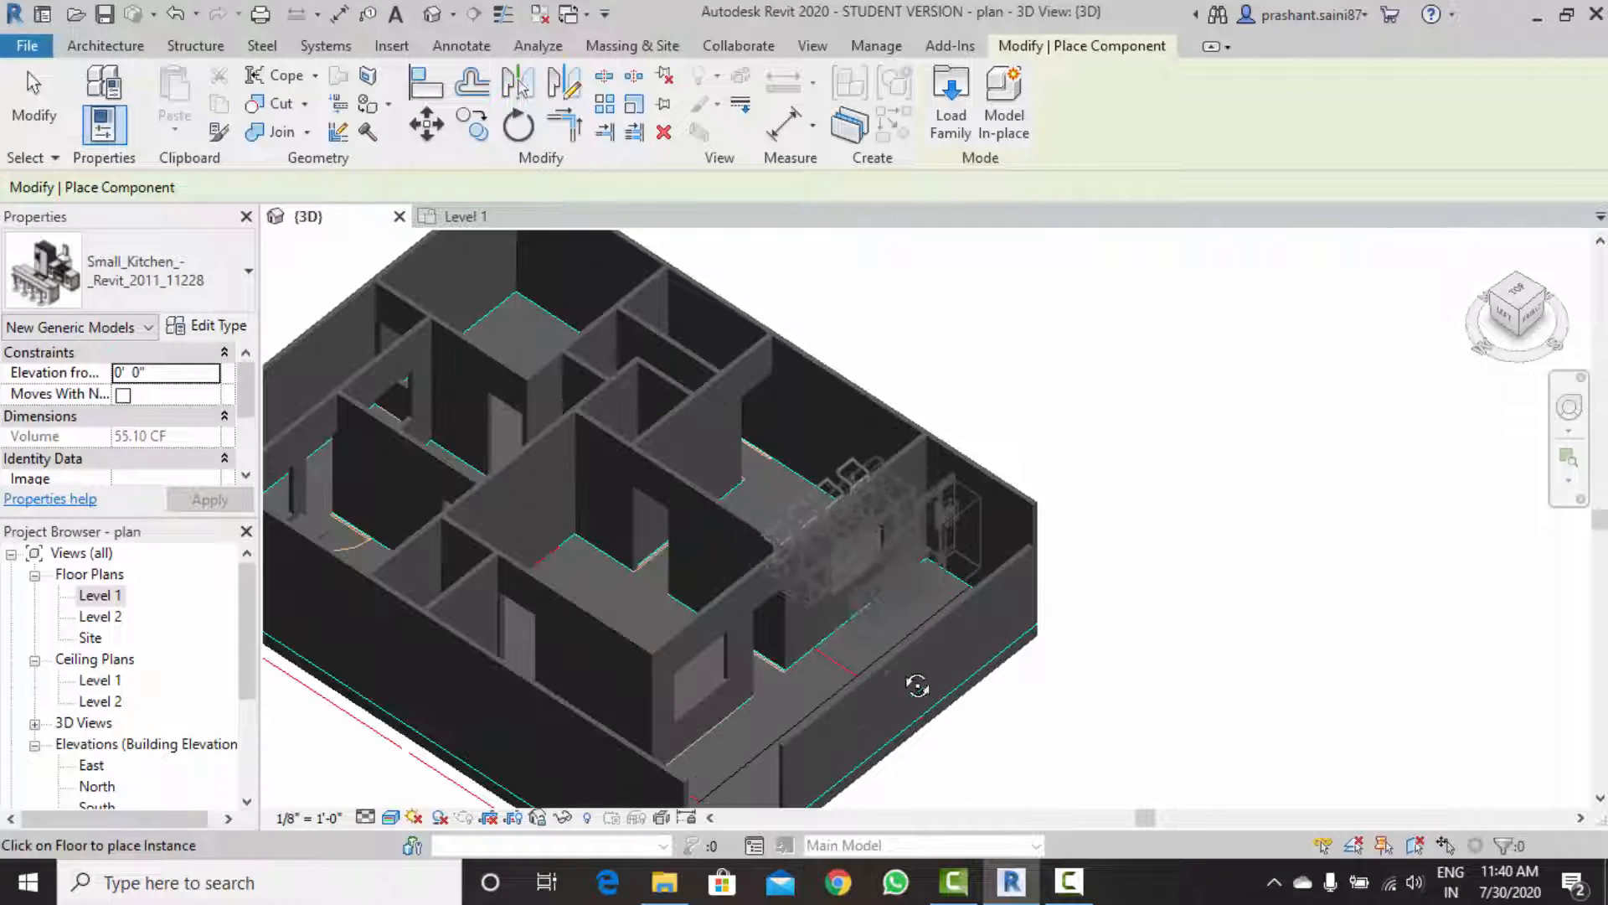
middle_click_drag(915, 683, 1081, 666, "shift")
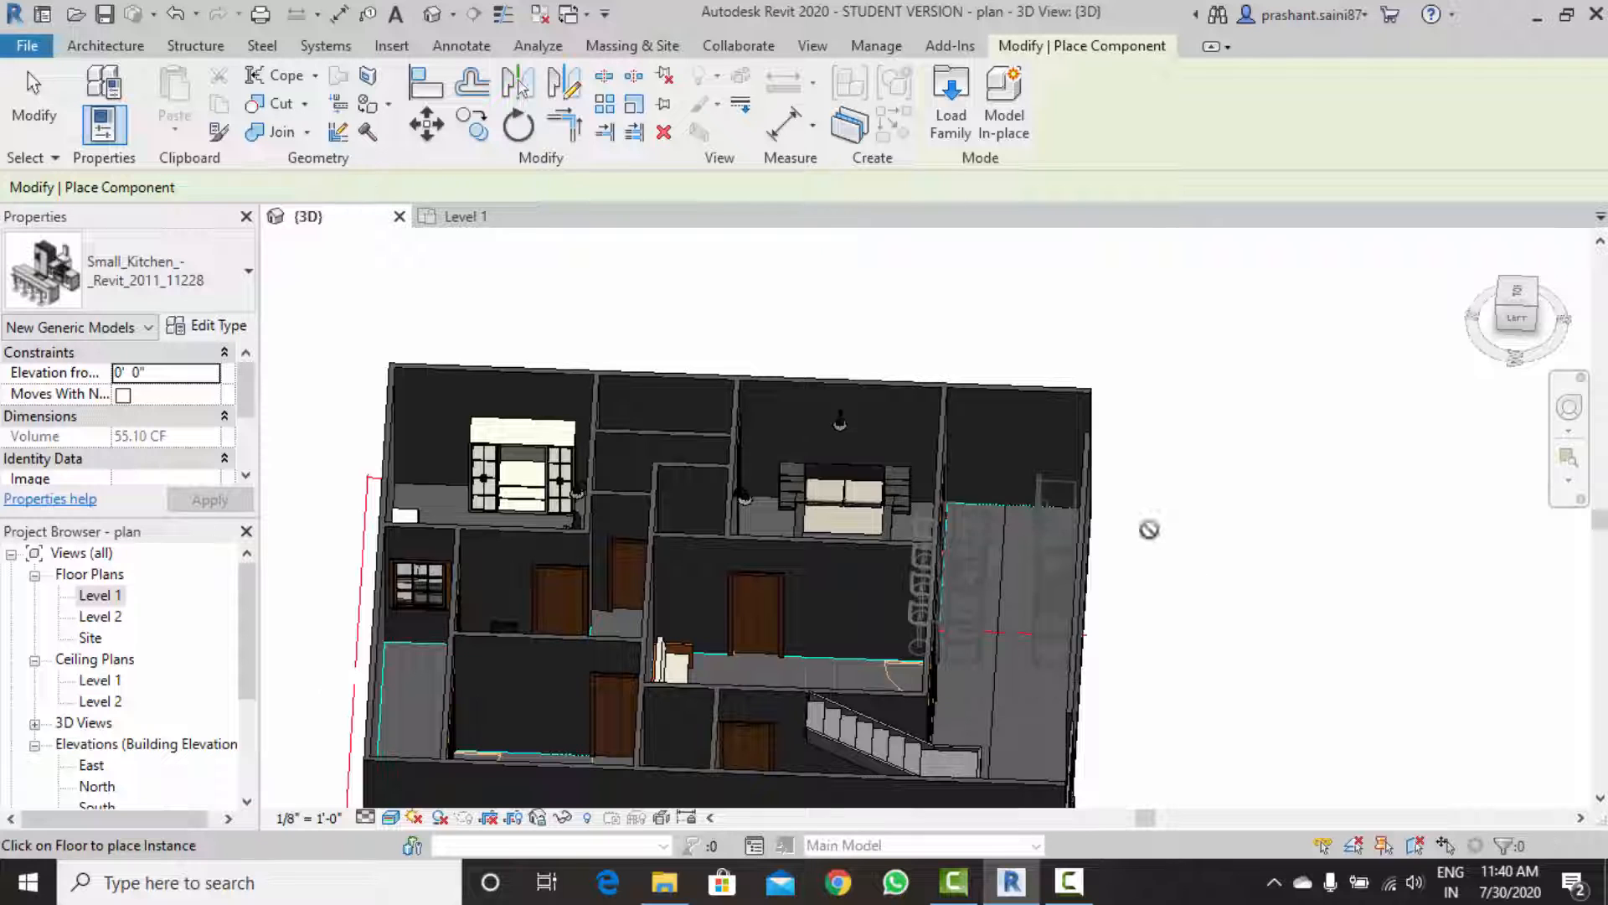
key("Escape")
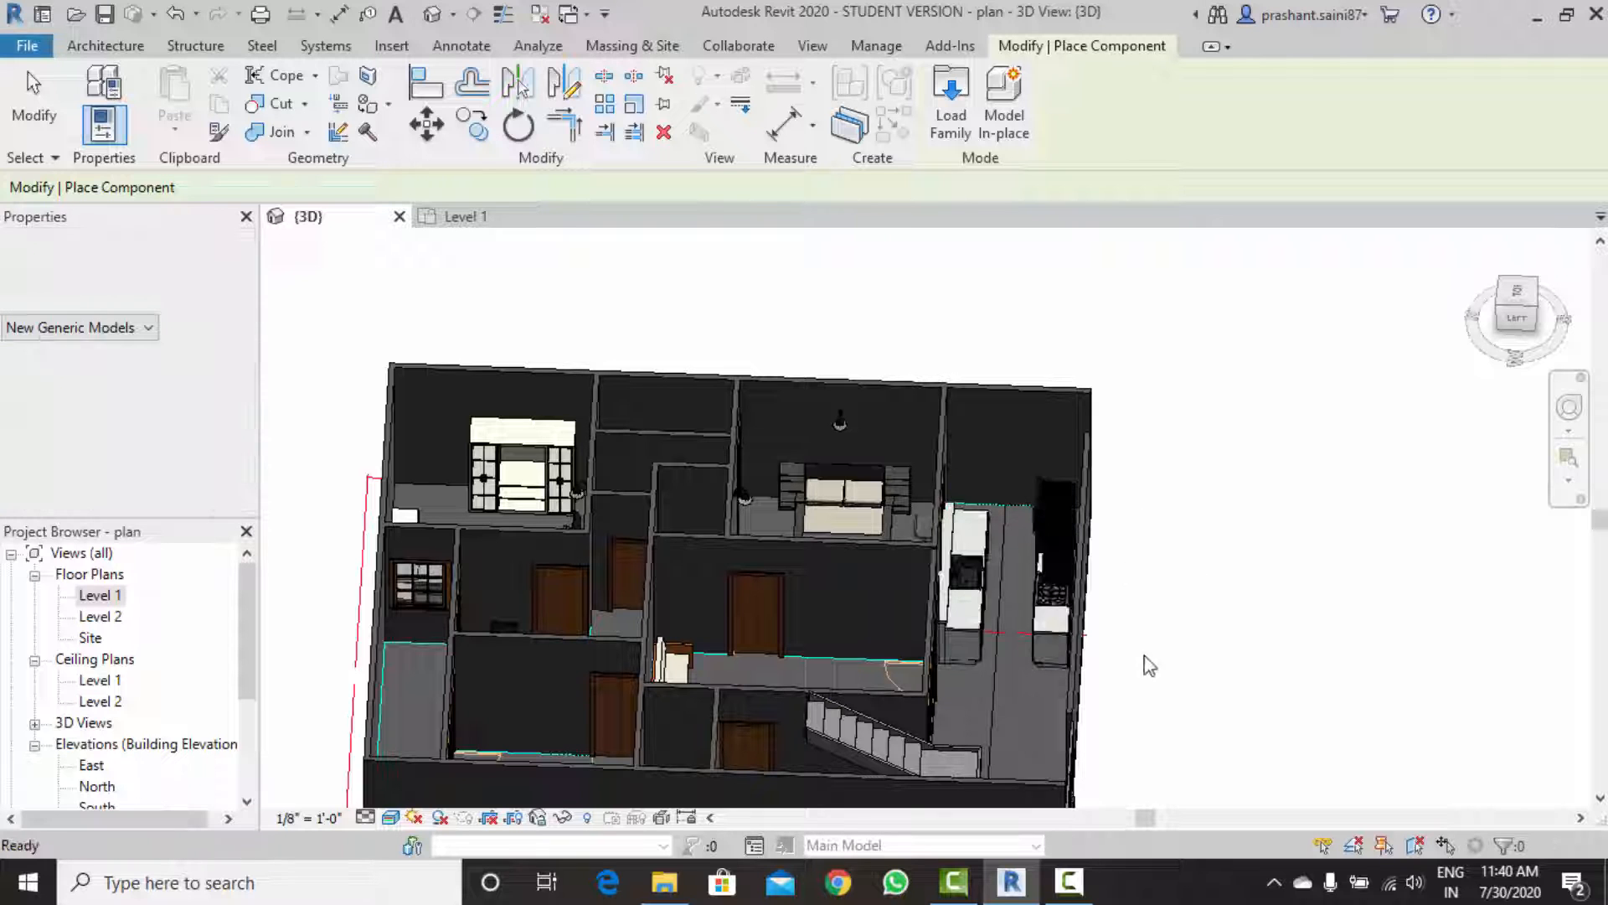
Move the small kitchen off the front porch to the open ground outside the low front wall.
middle_click_drag(1145, 661, 1220, 424, "shift")
scroll(1007, 490, "up", 10)
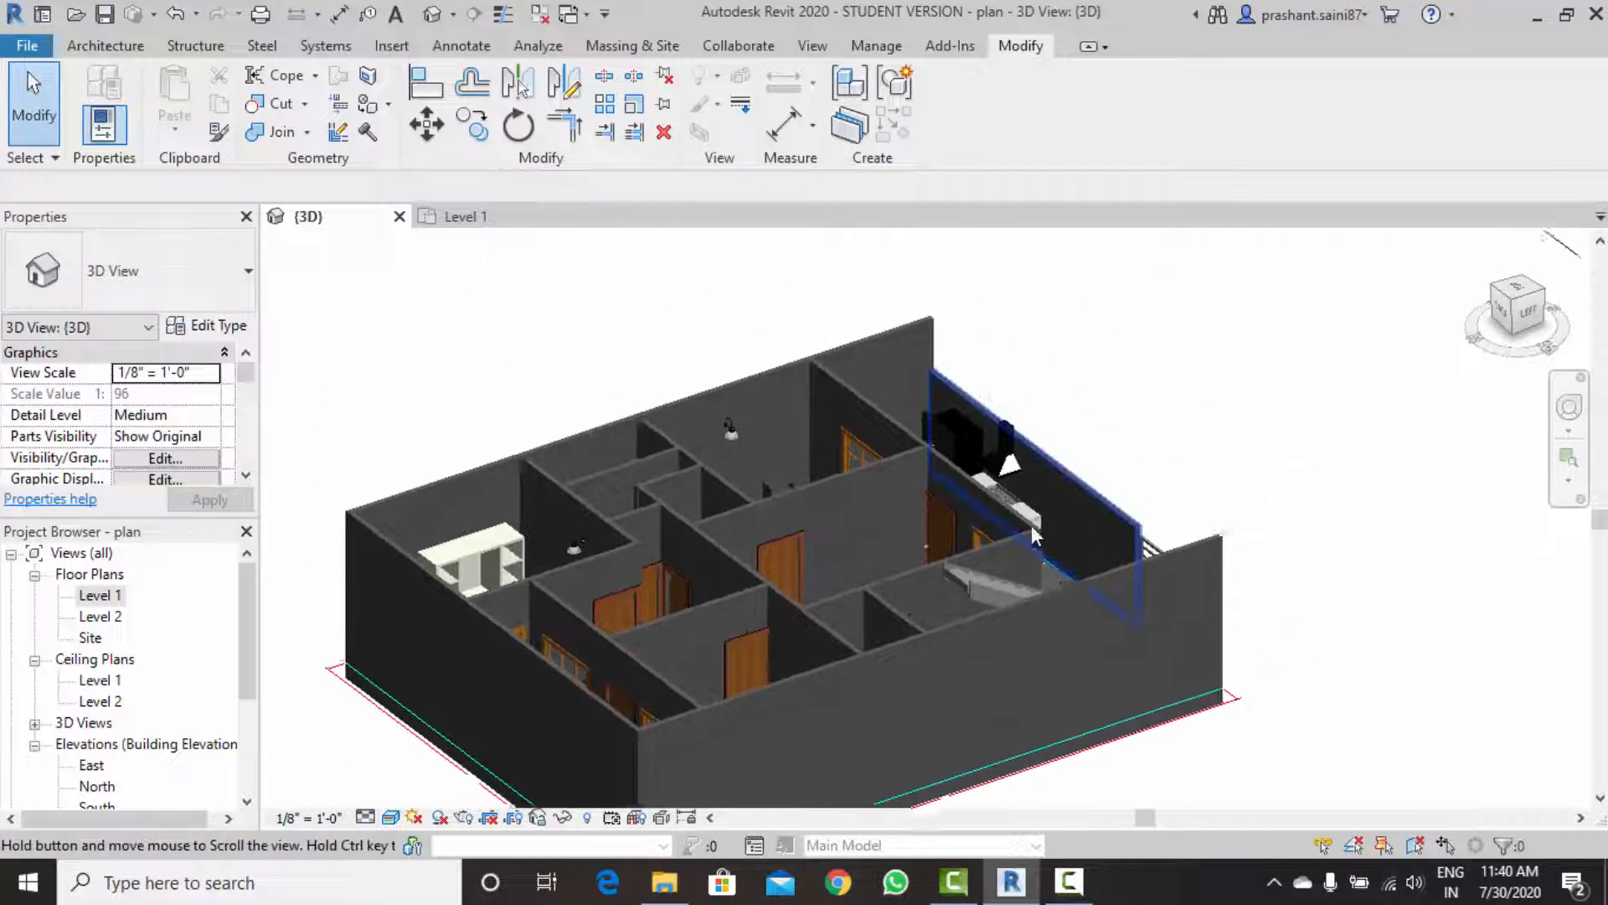
middle_click_drag(979, 527, 965, 435, "shift")
middle_click_drag(918, 683, 1069, 511)
scroll(1083, 486, "down", 3)
scroll(959, 490, "up", 4)
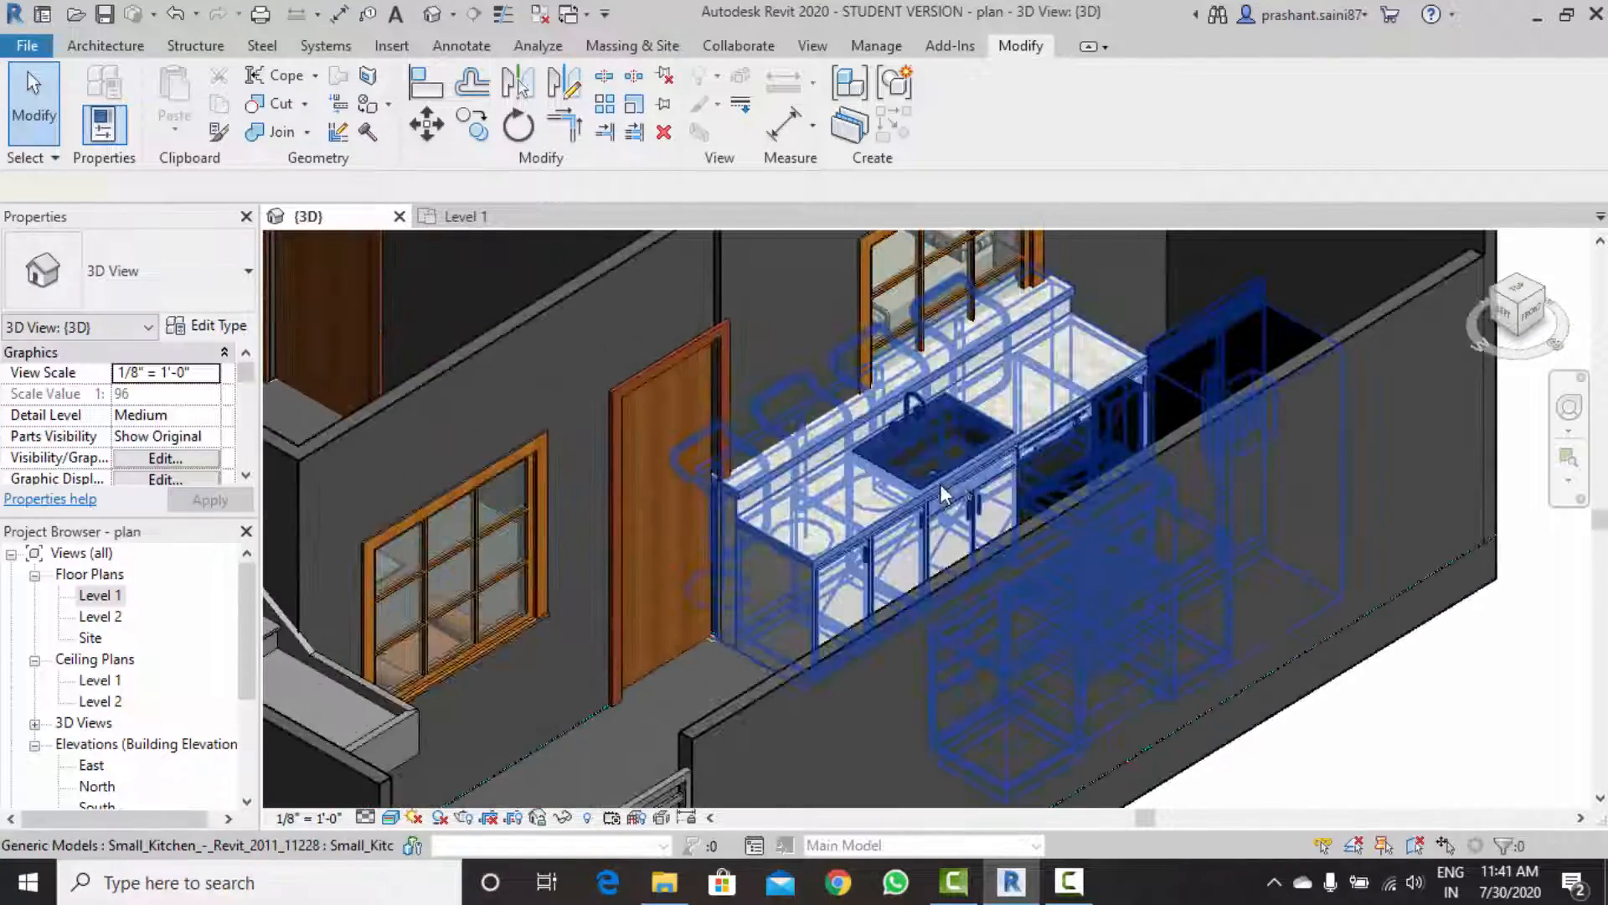
left_click(939, 485)
scroll(1032, 394, "down", 5)
left_click_drag(998, 447, 1185, 485)
scroll(1214, 638, "down", 3)
left_click(1216, 639)
scroll(1244, 541, "up", 5)
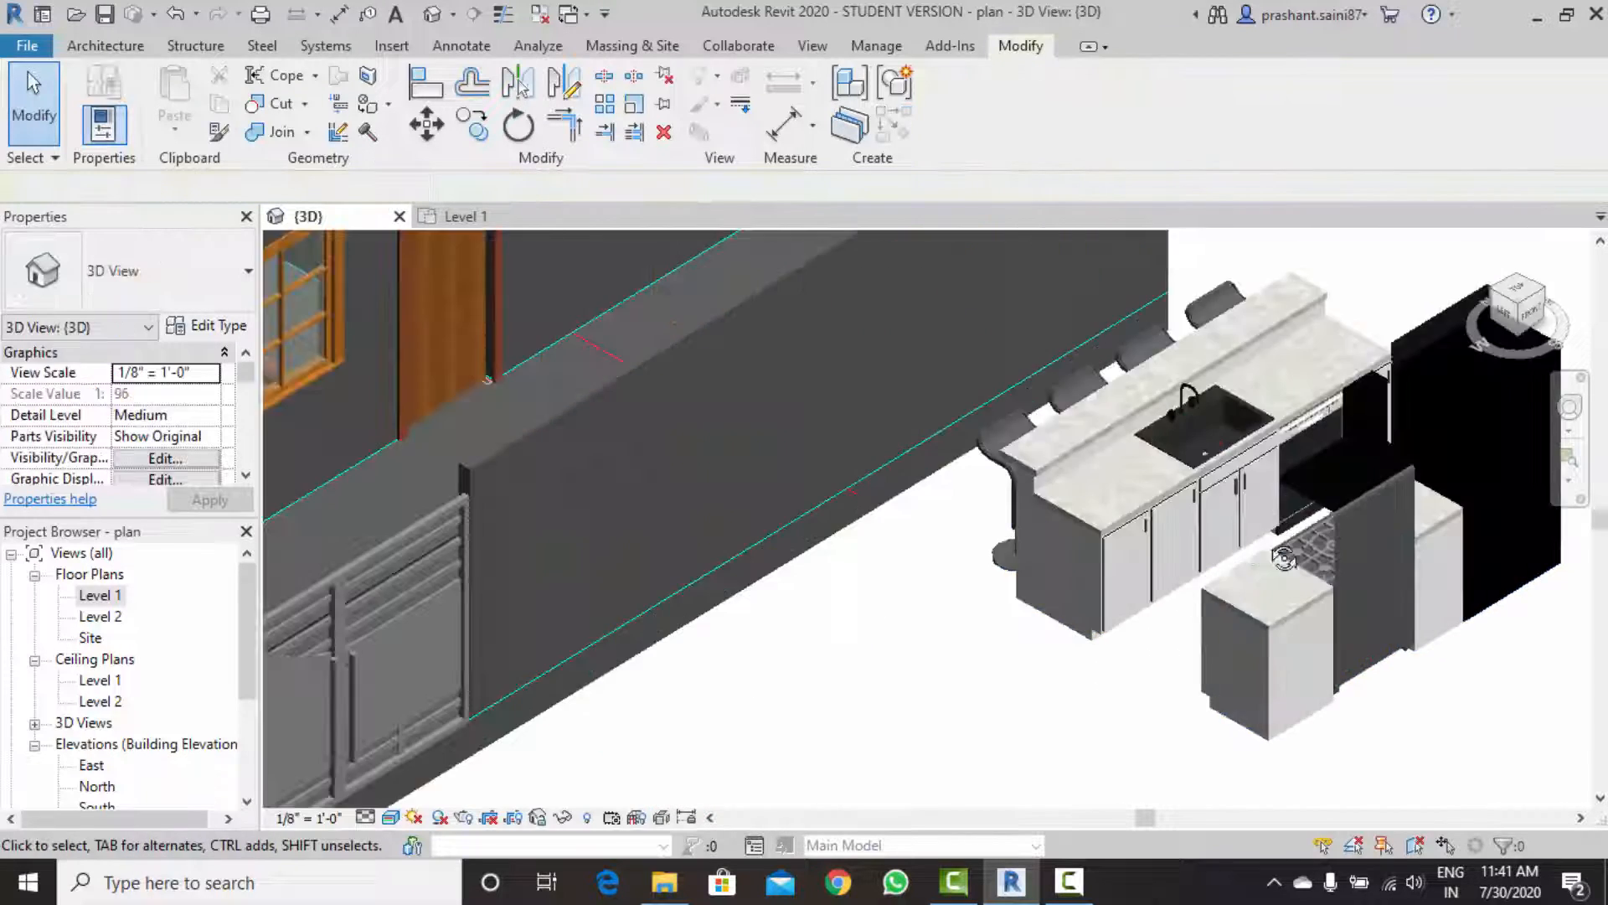
Examine the relocated kitchen set and its position relative to the house in 3D from several angles.
middle_click_drag(1244, 541, 1173, 536, "shift")
middle_click_drag(1173, 536, 759, 670)
scroll(748, 518, "up", 2)
scroll(1047, 459, "down", 5)
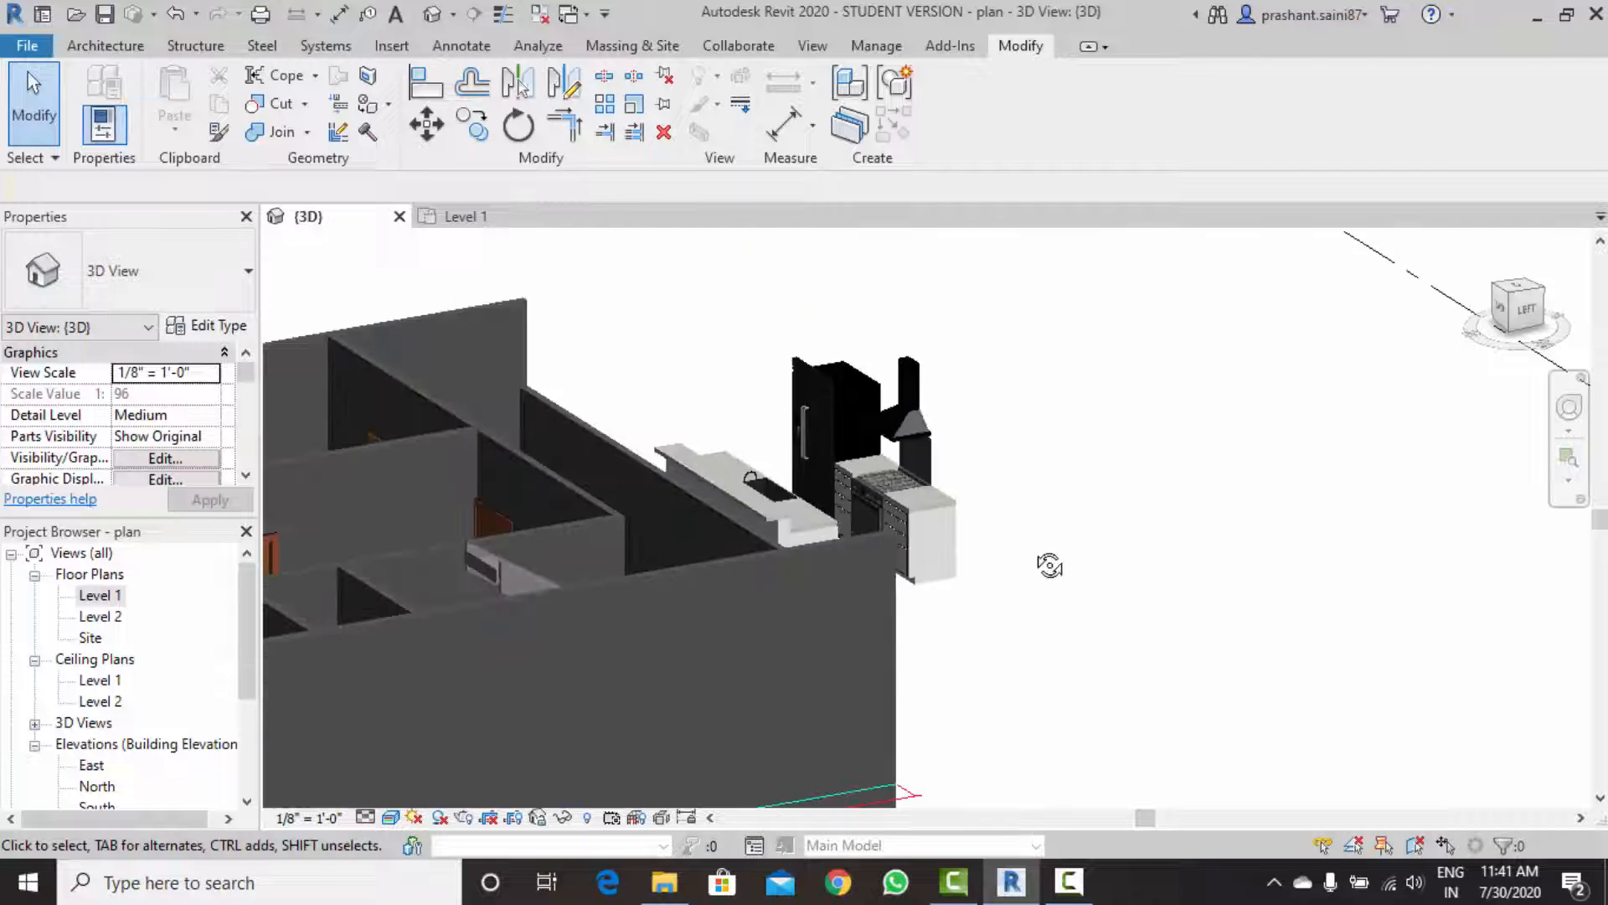
middle_click_drag(1048, 564, 871, 444)
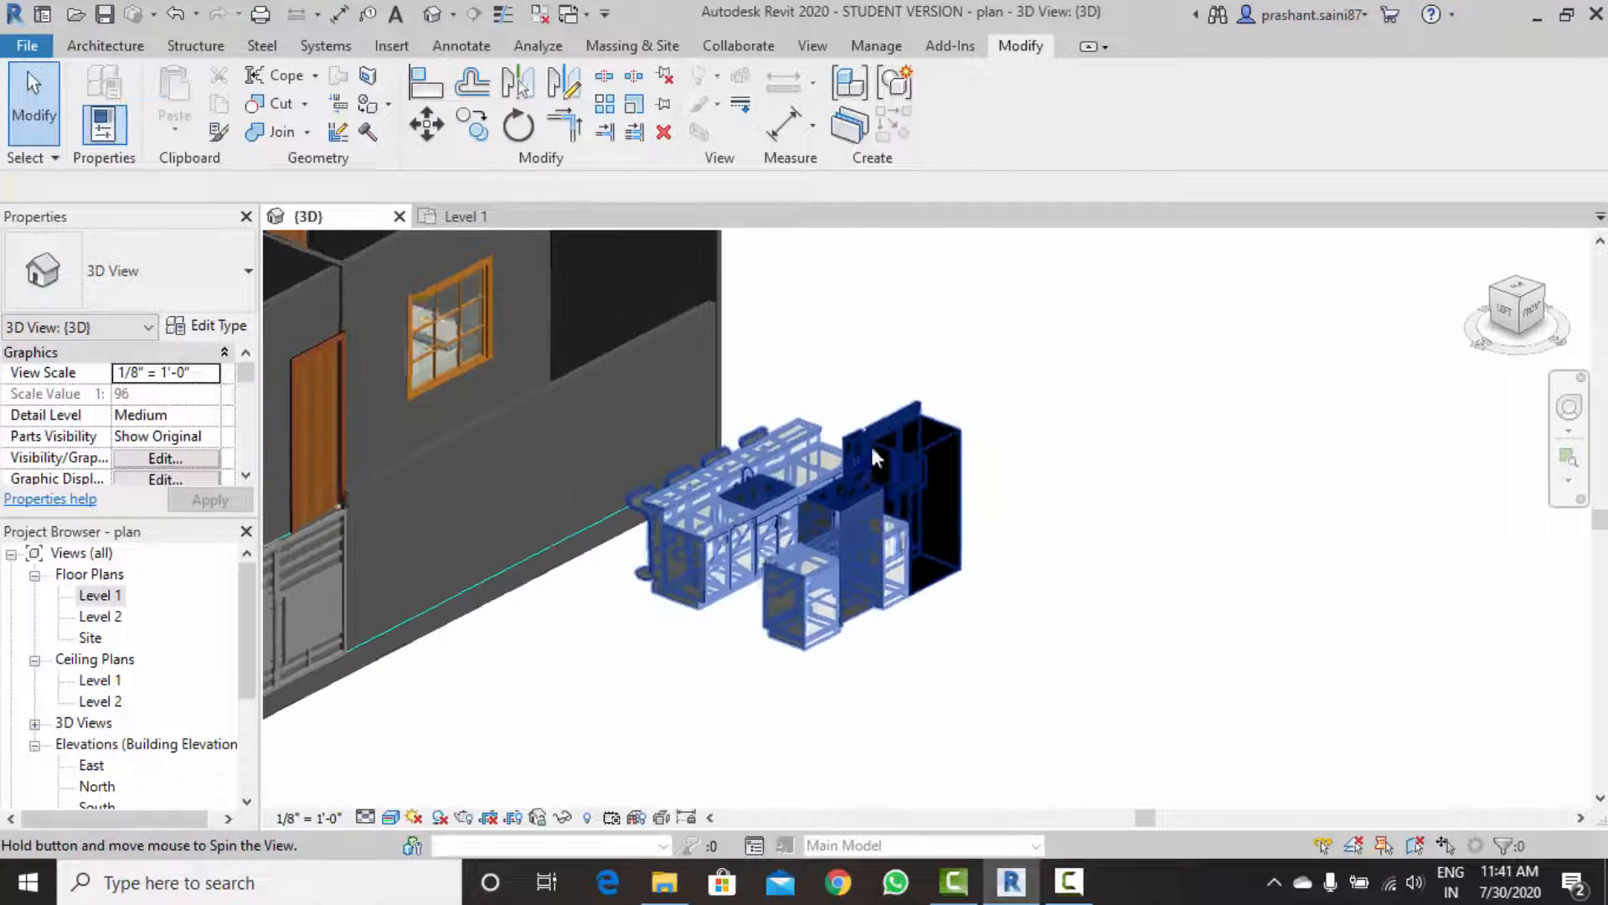
left_click(942, 500)
middle_click_drag(942, 500, 1097, 572)
scroll(957, 542, "down", 3)
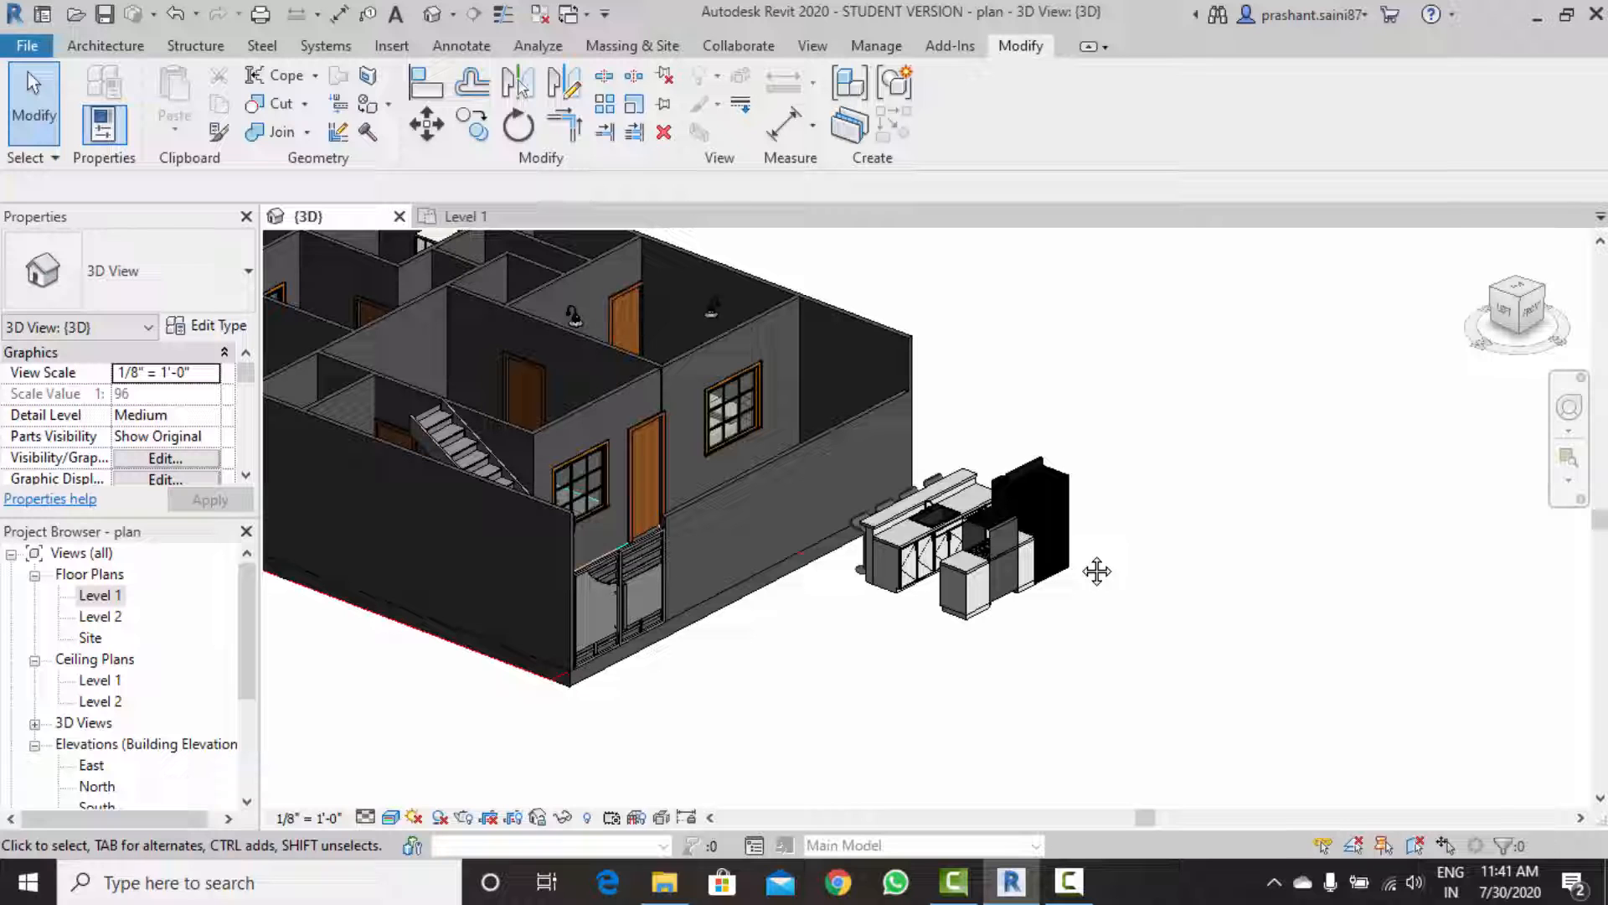
scroll(1086, 564, "down", 3)
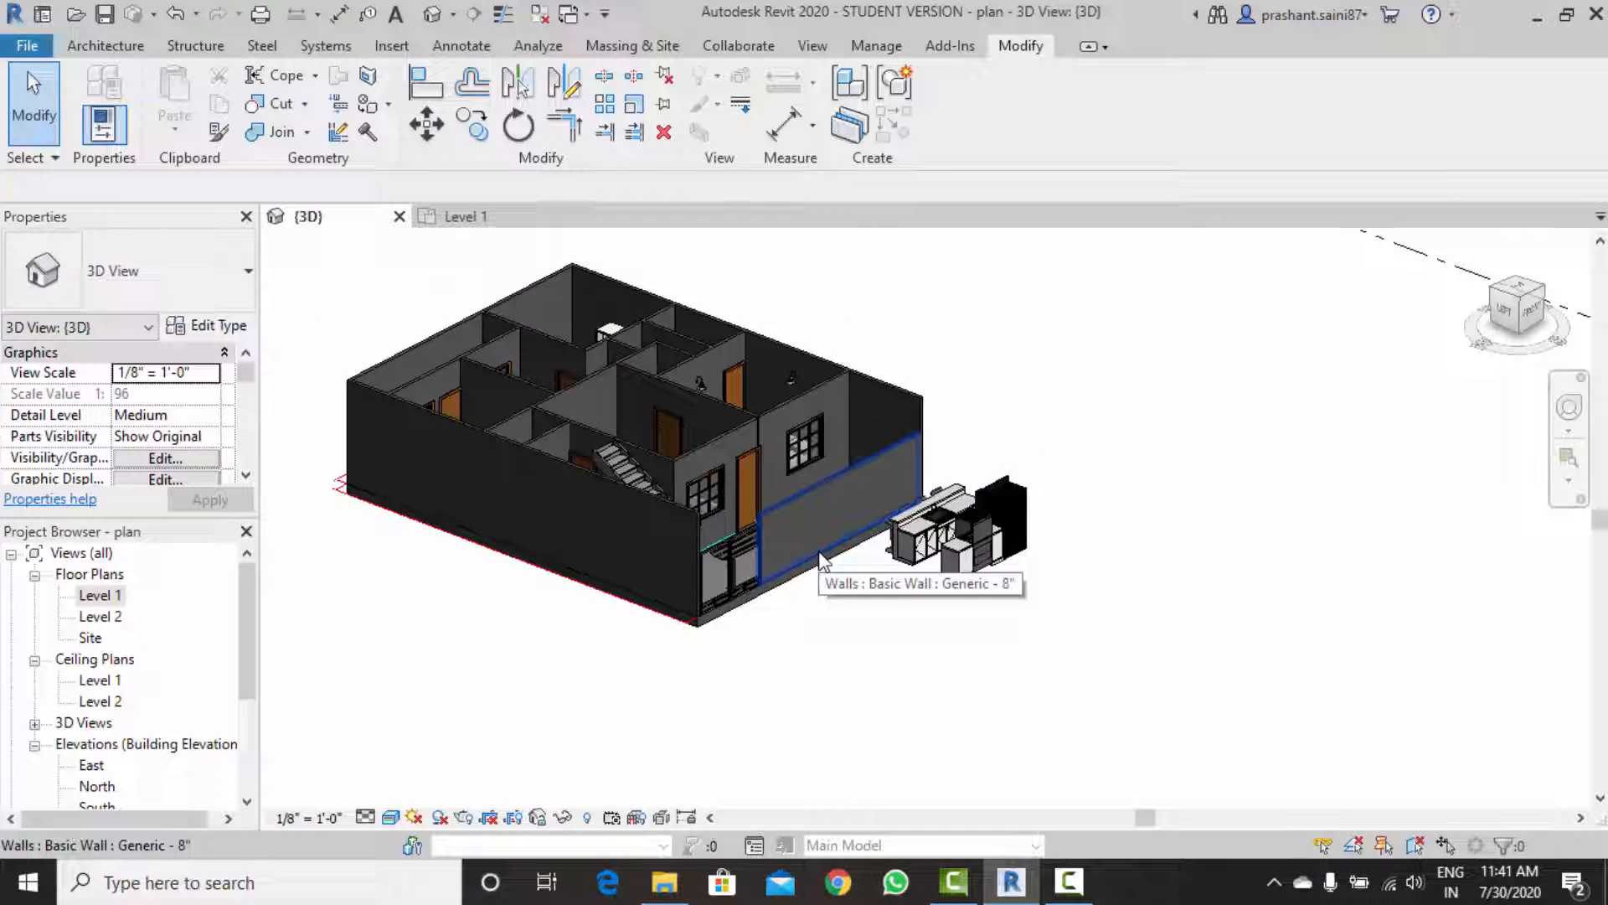
middle_click_drag(938, 536, 1017, 531, "shift")
scroll(960, 605, "up", 3)
scroll(1017, 531, "down", 2)
middle_click_drag(958, 578, 924, 629, "shift")
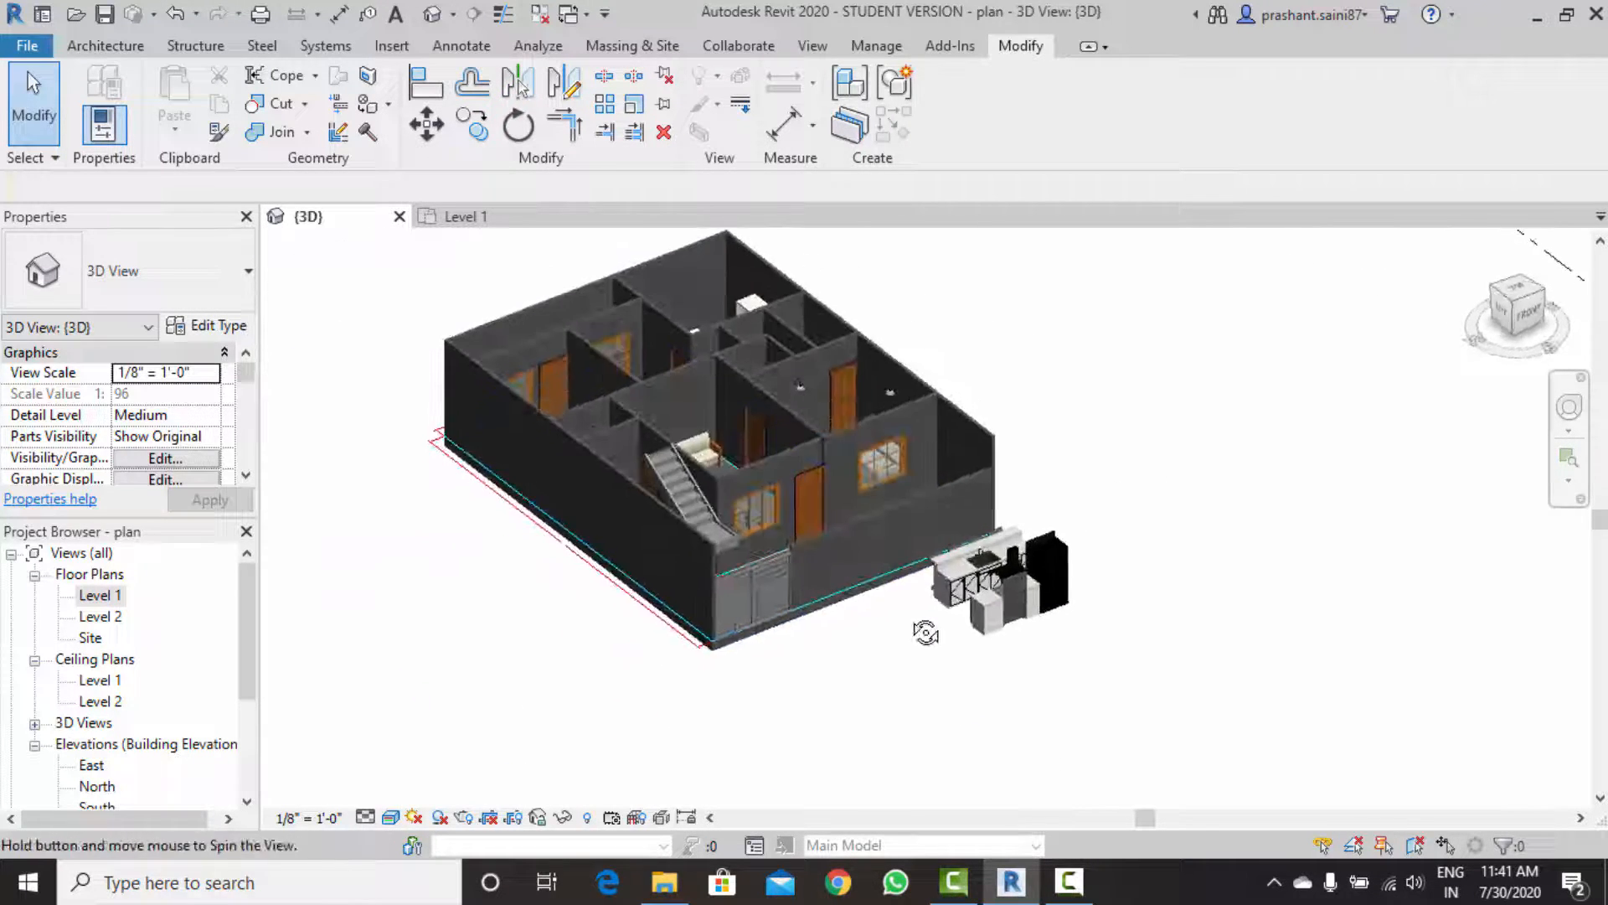
scroll(892, 491, "up", 1)
middle_click_drag(919, 572, 969, 614, "shift")
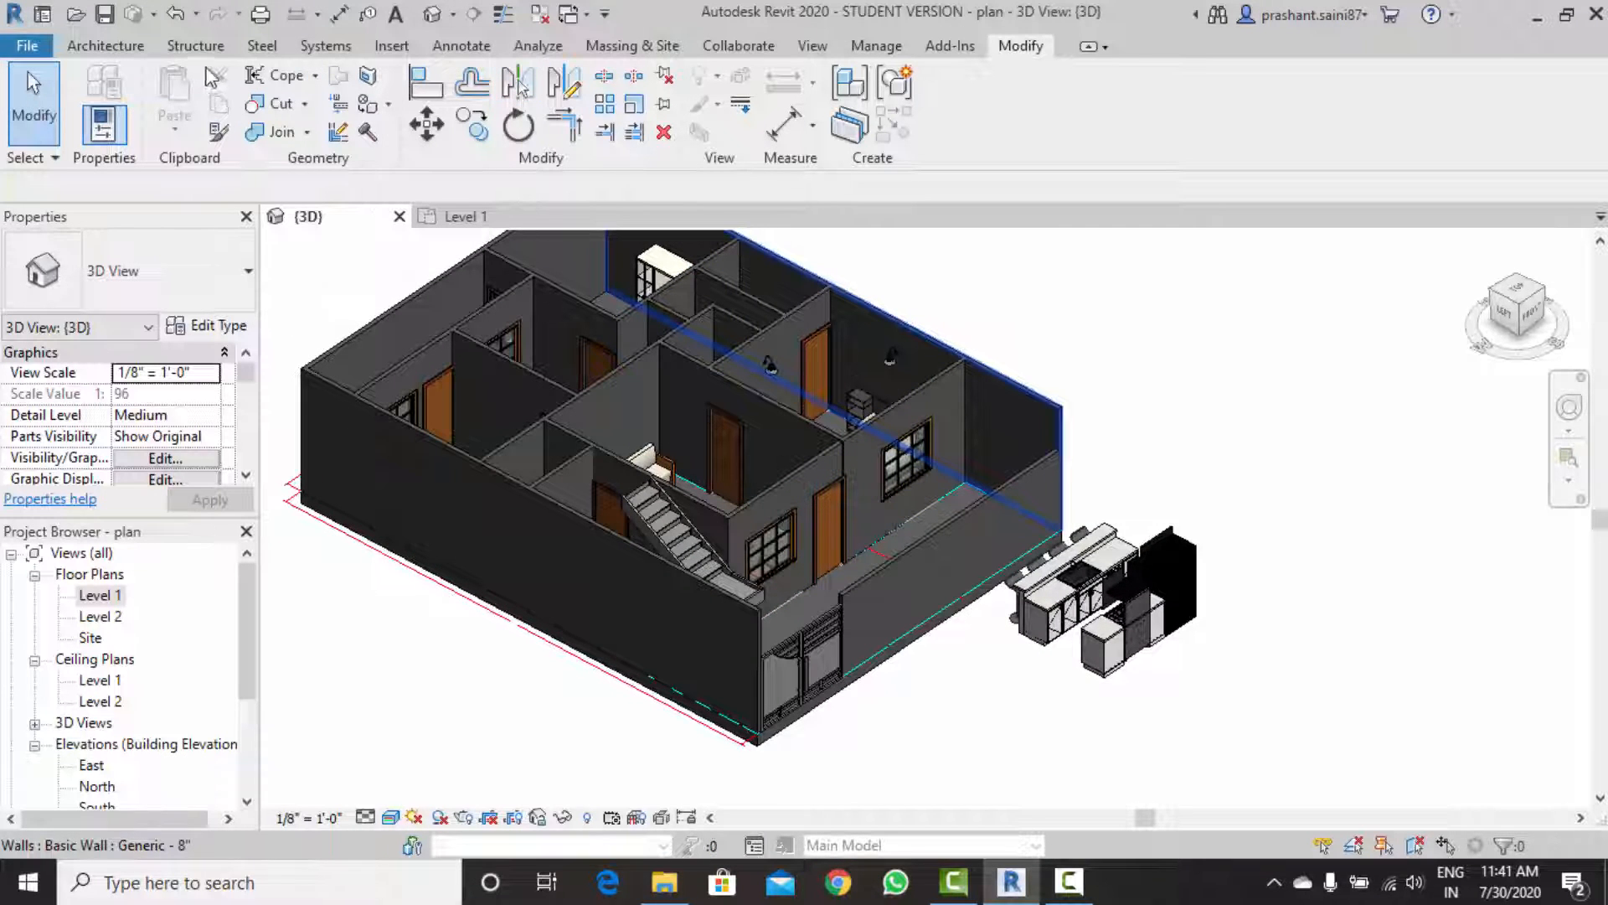
Start placing a component and load the a_tree49_7611 tree family from the BIBLIOTECA BLOCKS REVIT library.
left_click(166, 46)
left_click(113, 43)
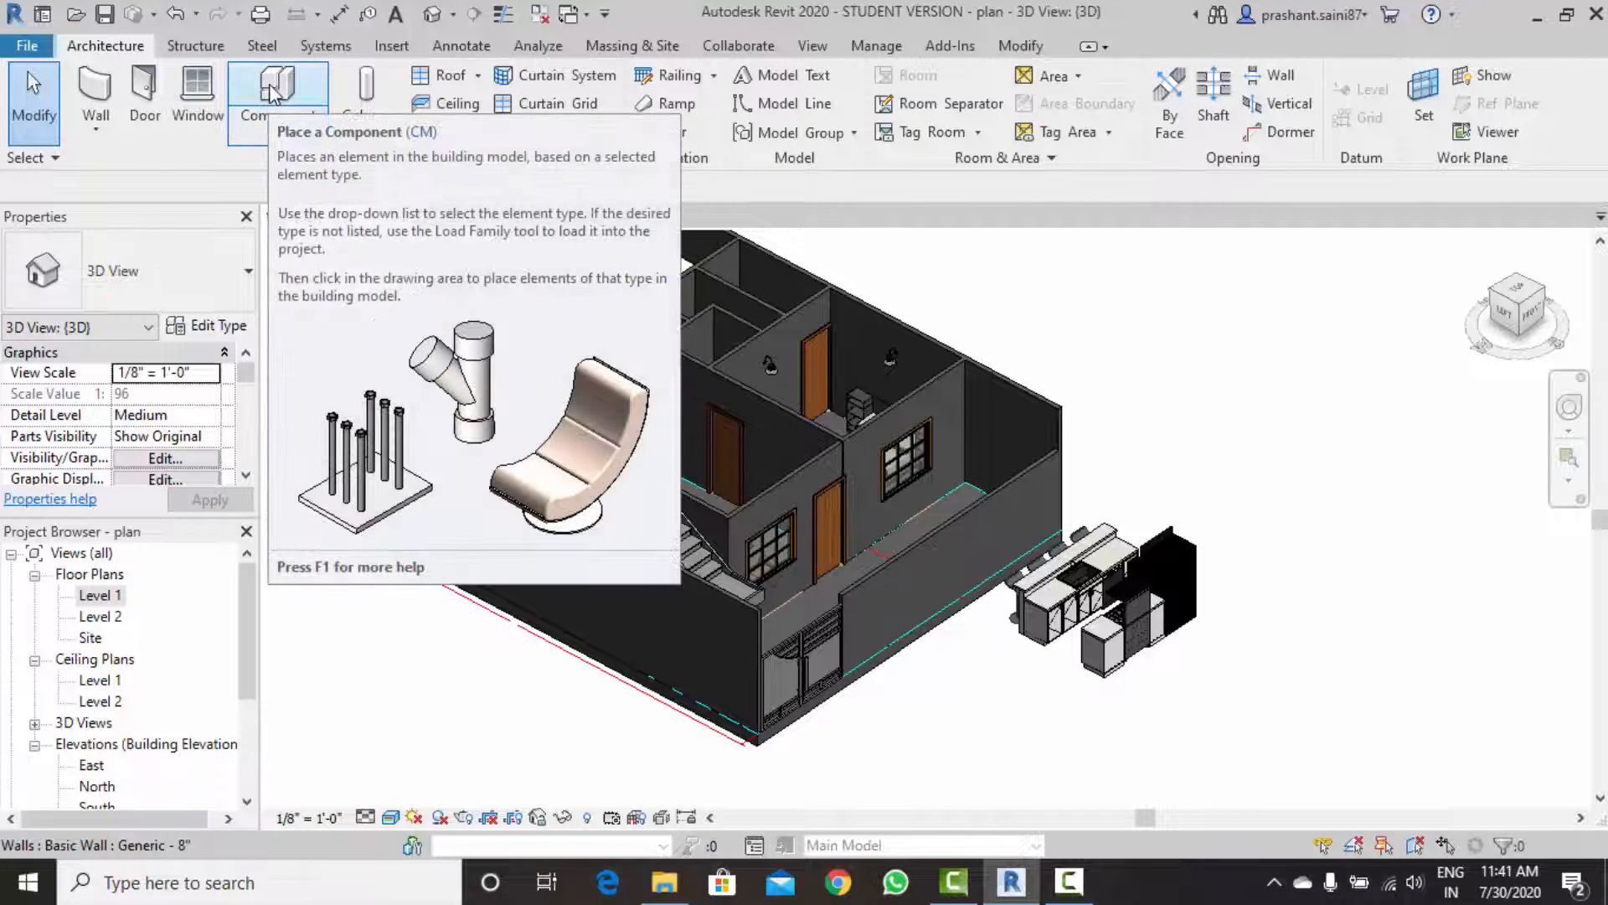
left_click(301, 107)
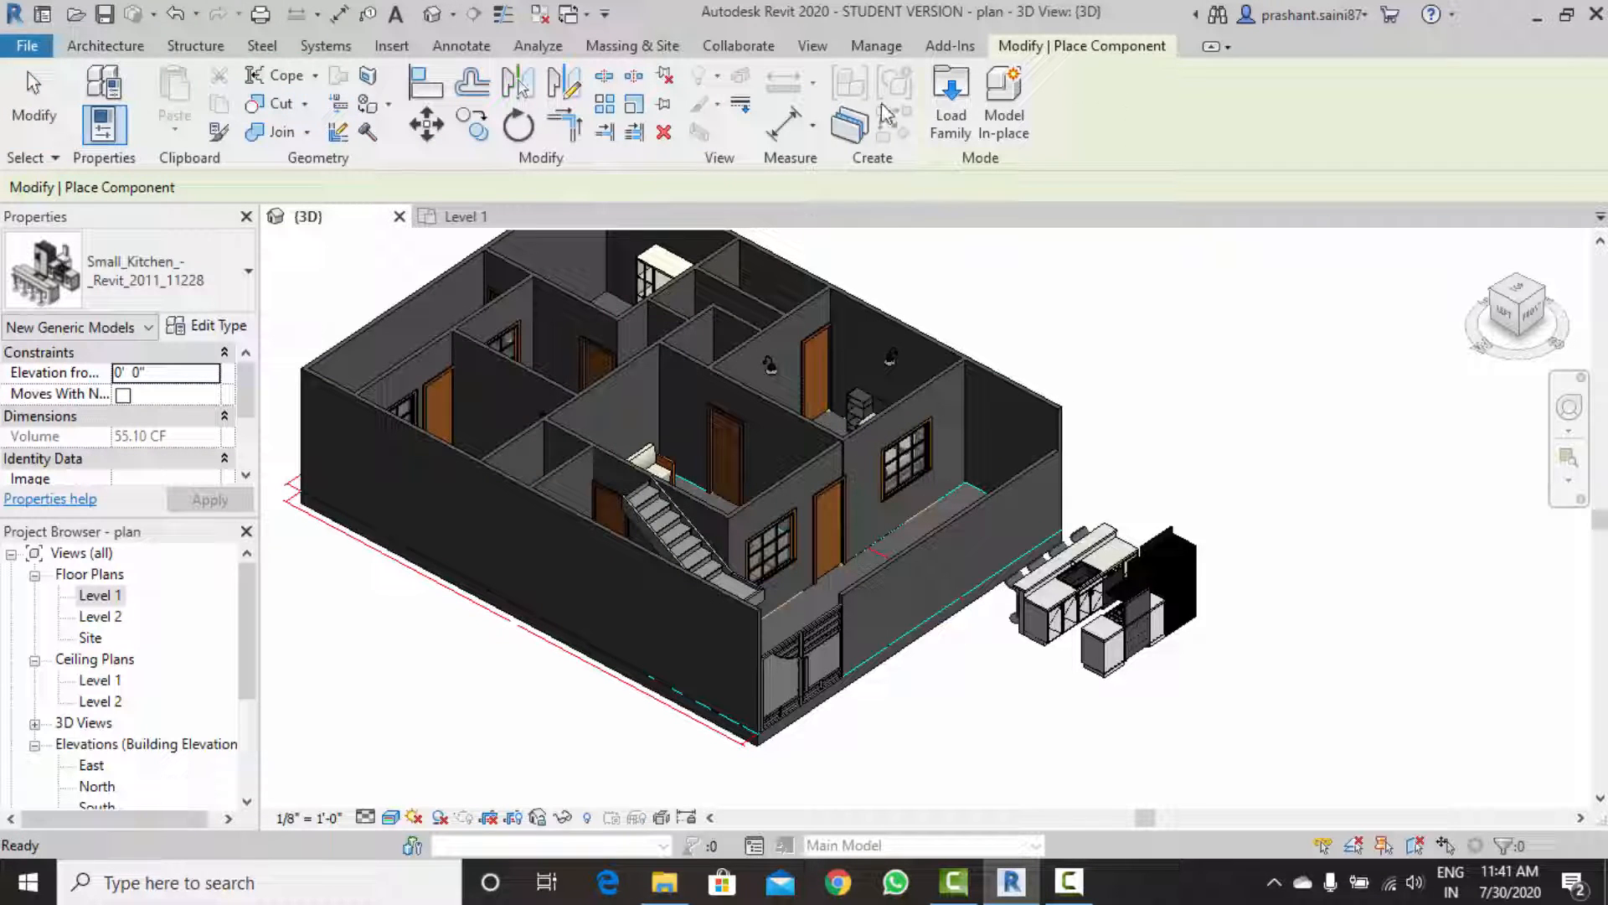
left_click(952, 106)
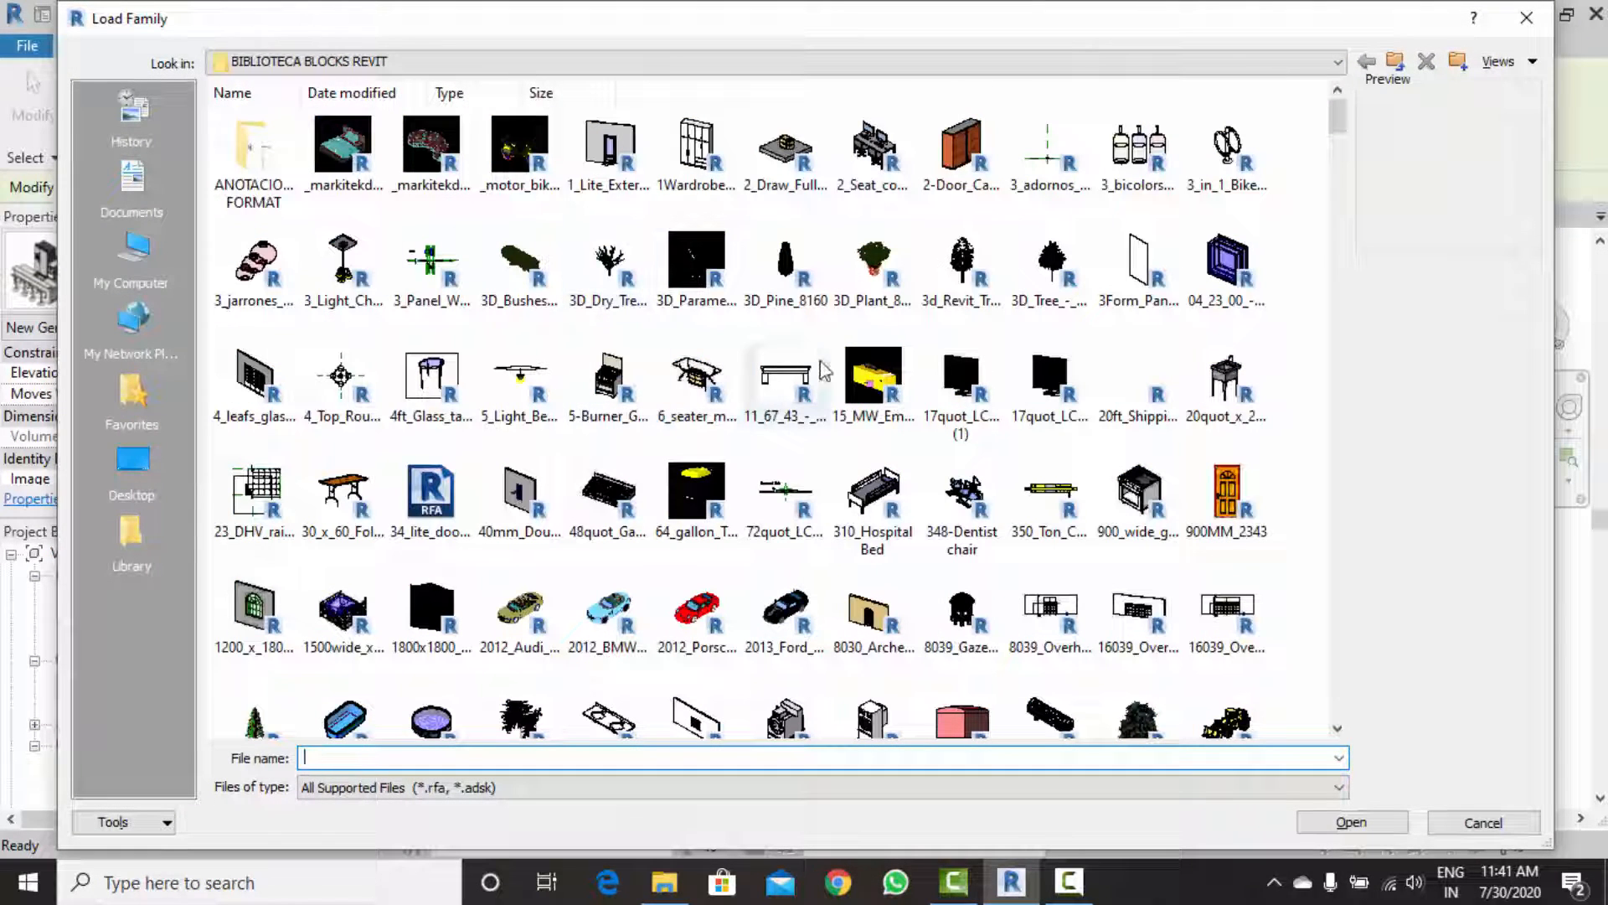
scroll(563, 498, "down", 3)
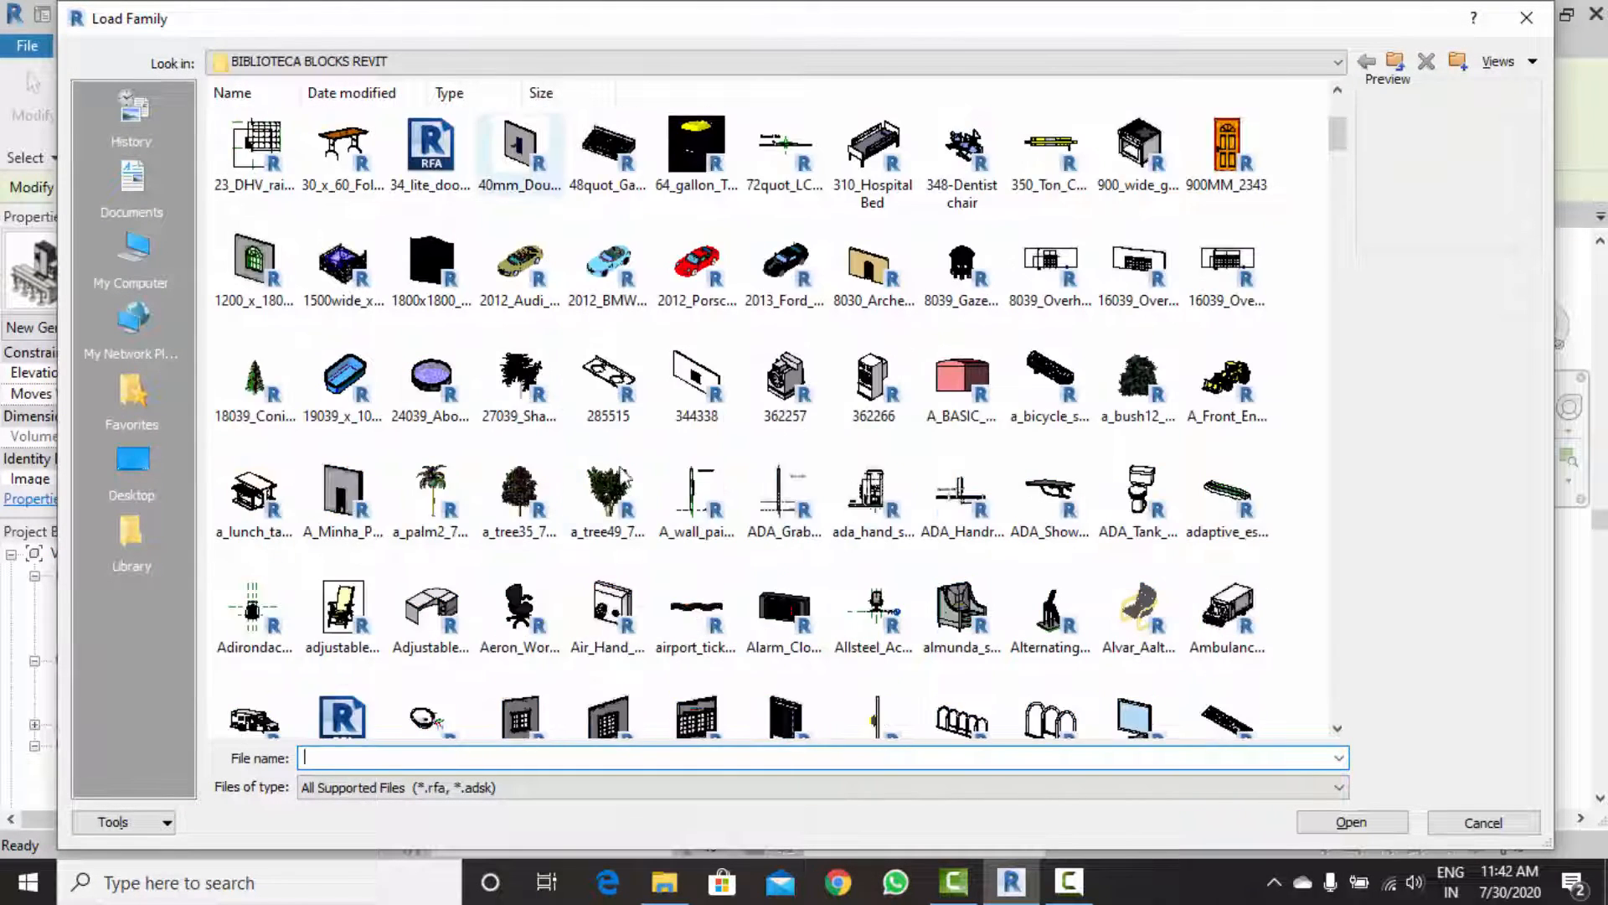
left_click(587, 506)
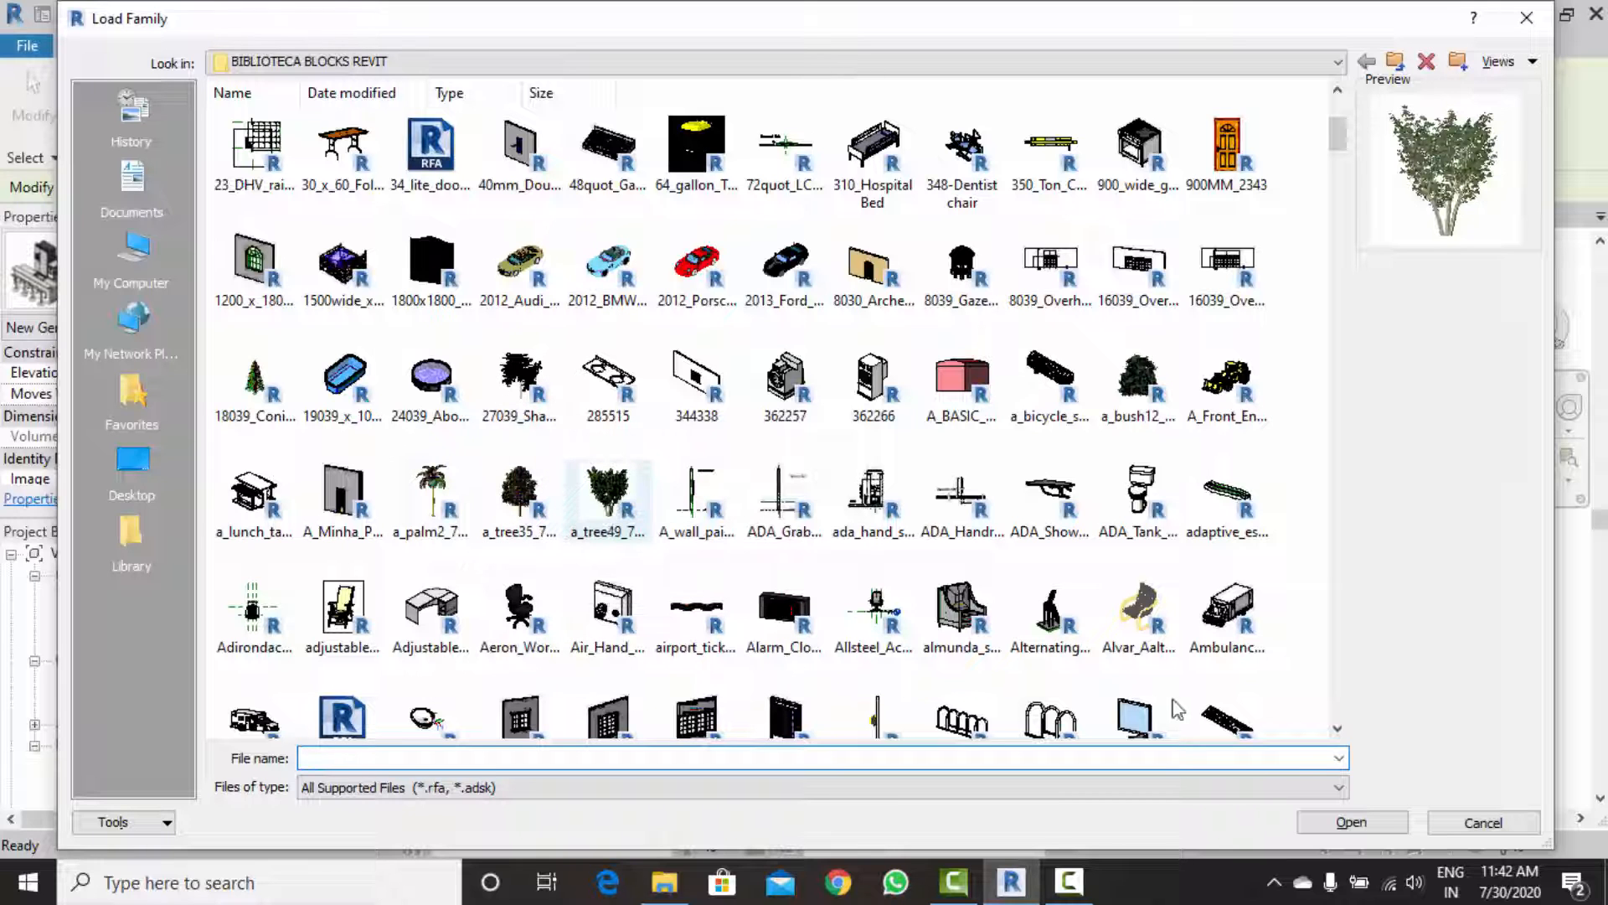
left_click(1345, 822)
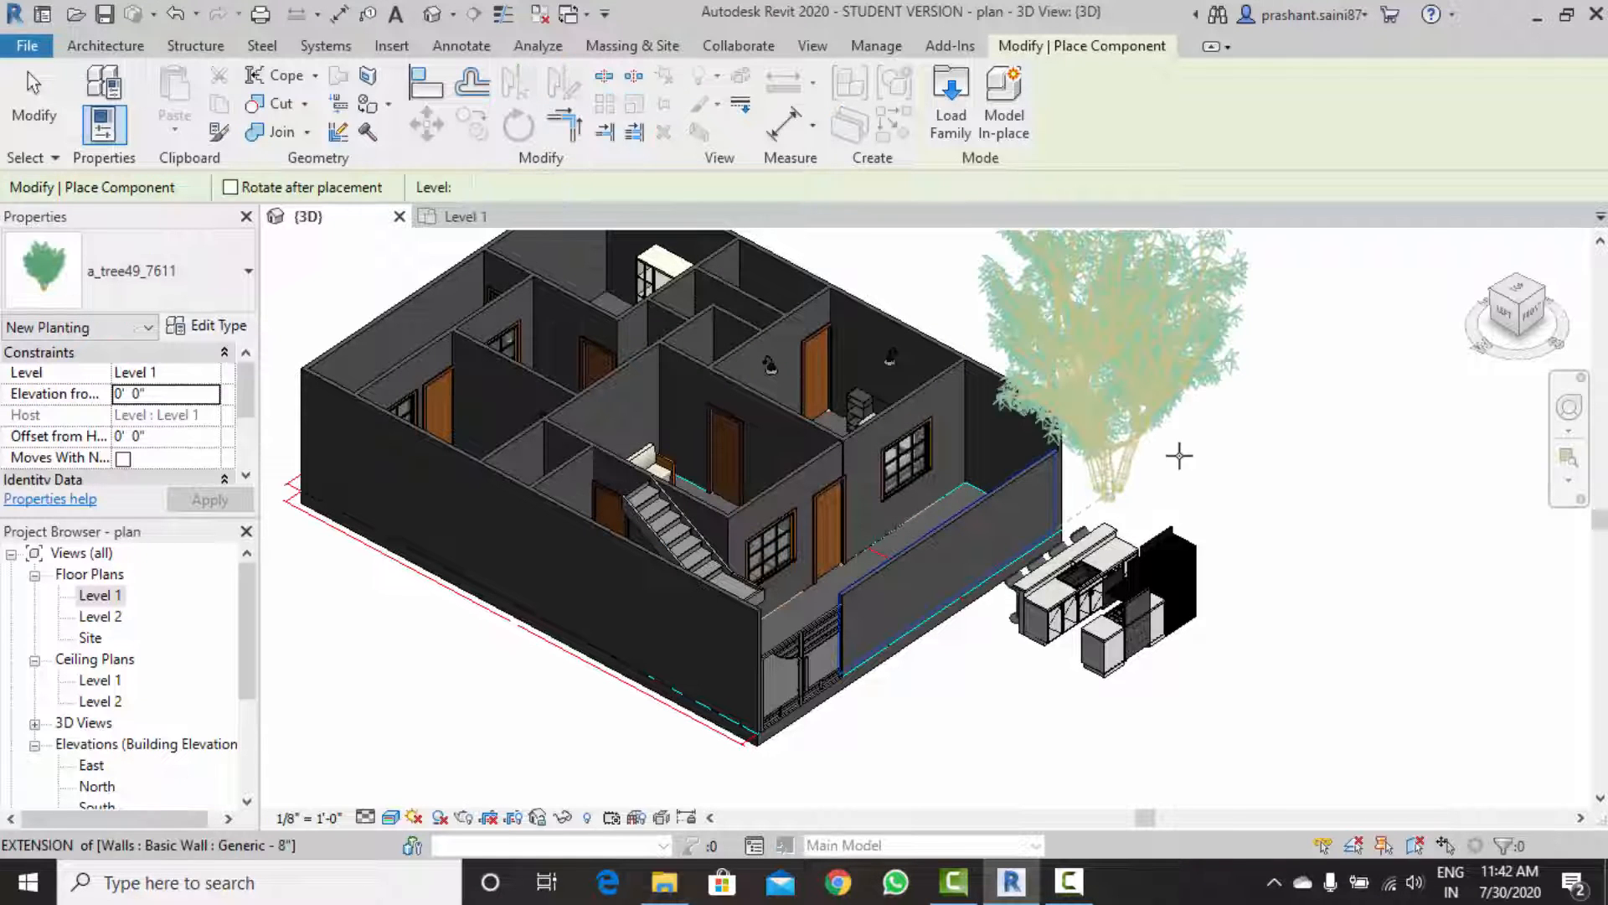
Place three trees on Level 1 around the house: two beyond the kitchen set and one near the front gate corner.
left_click(1108, 500)
left_click(1304, 362)
scroll(1038, 475, "down", 1)
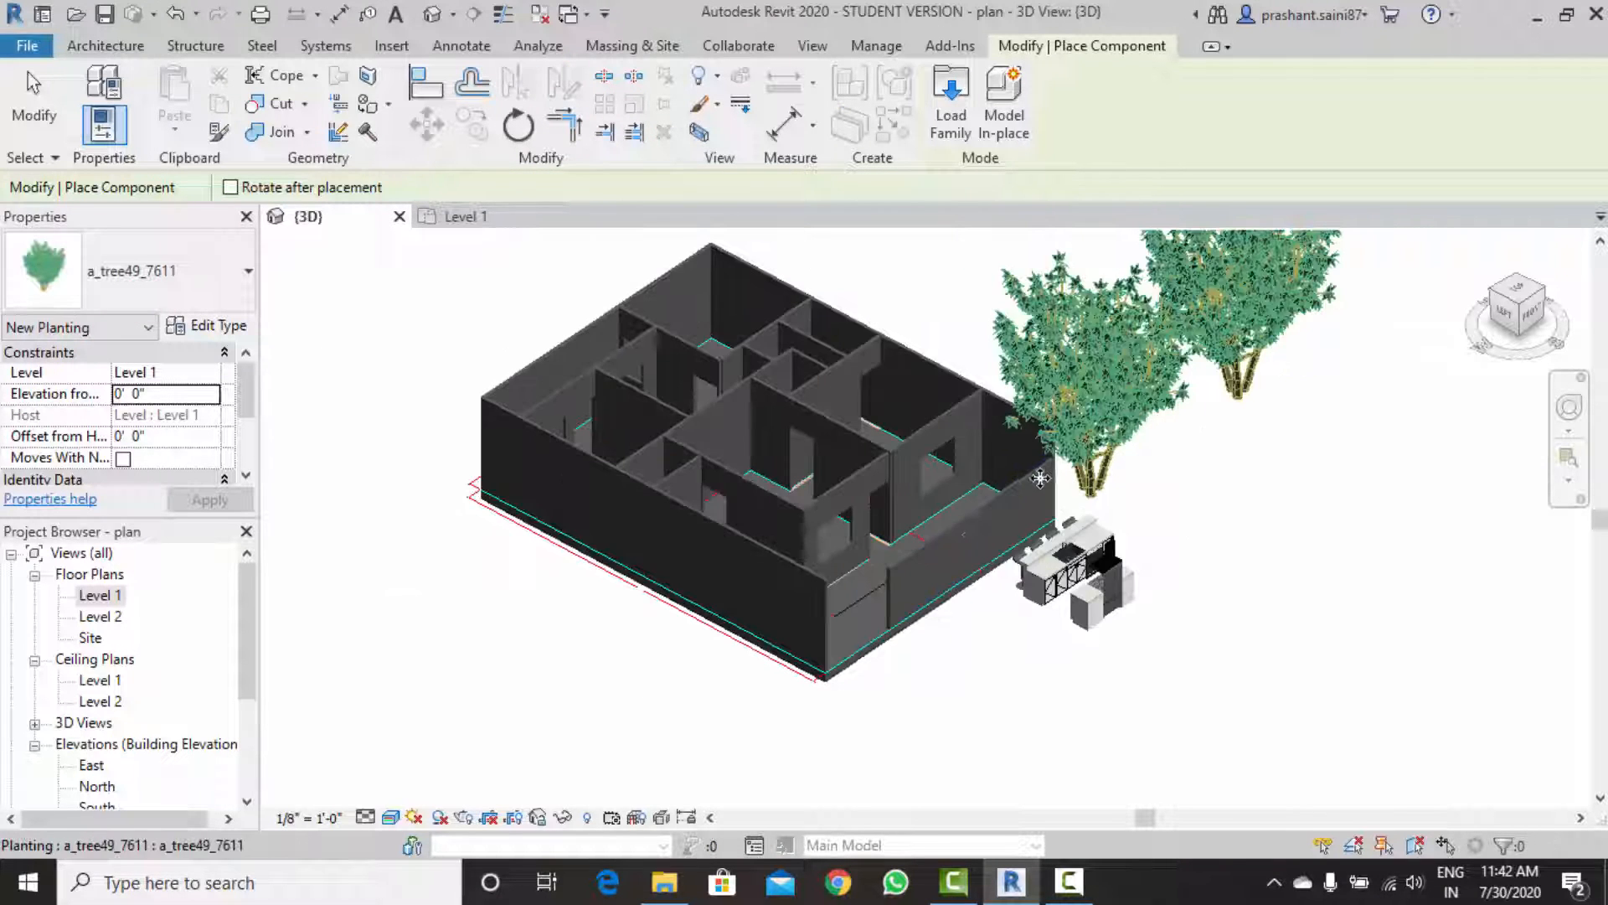
left_click(755, 726)
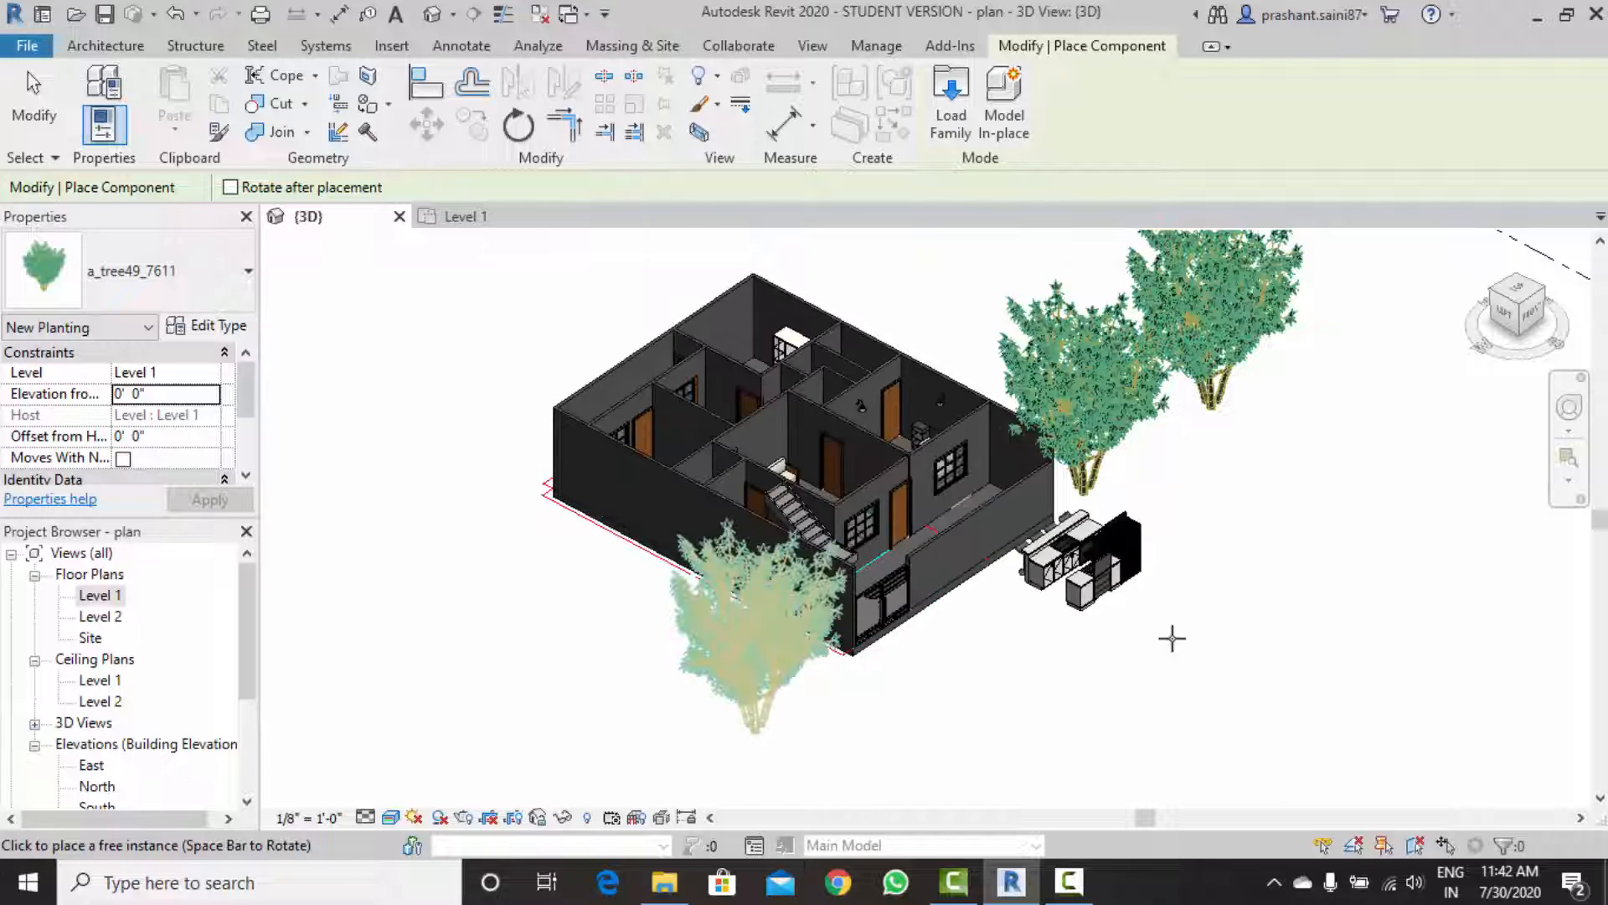
key("Escape")
key("Escape")
scroll(1072, 571, "up", 1)
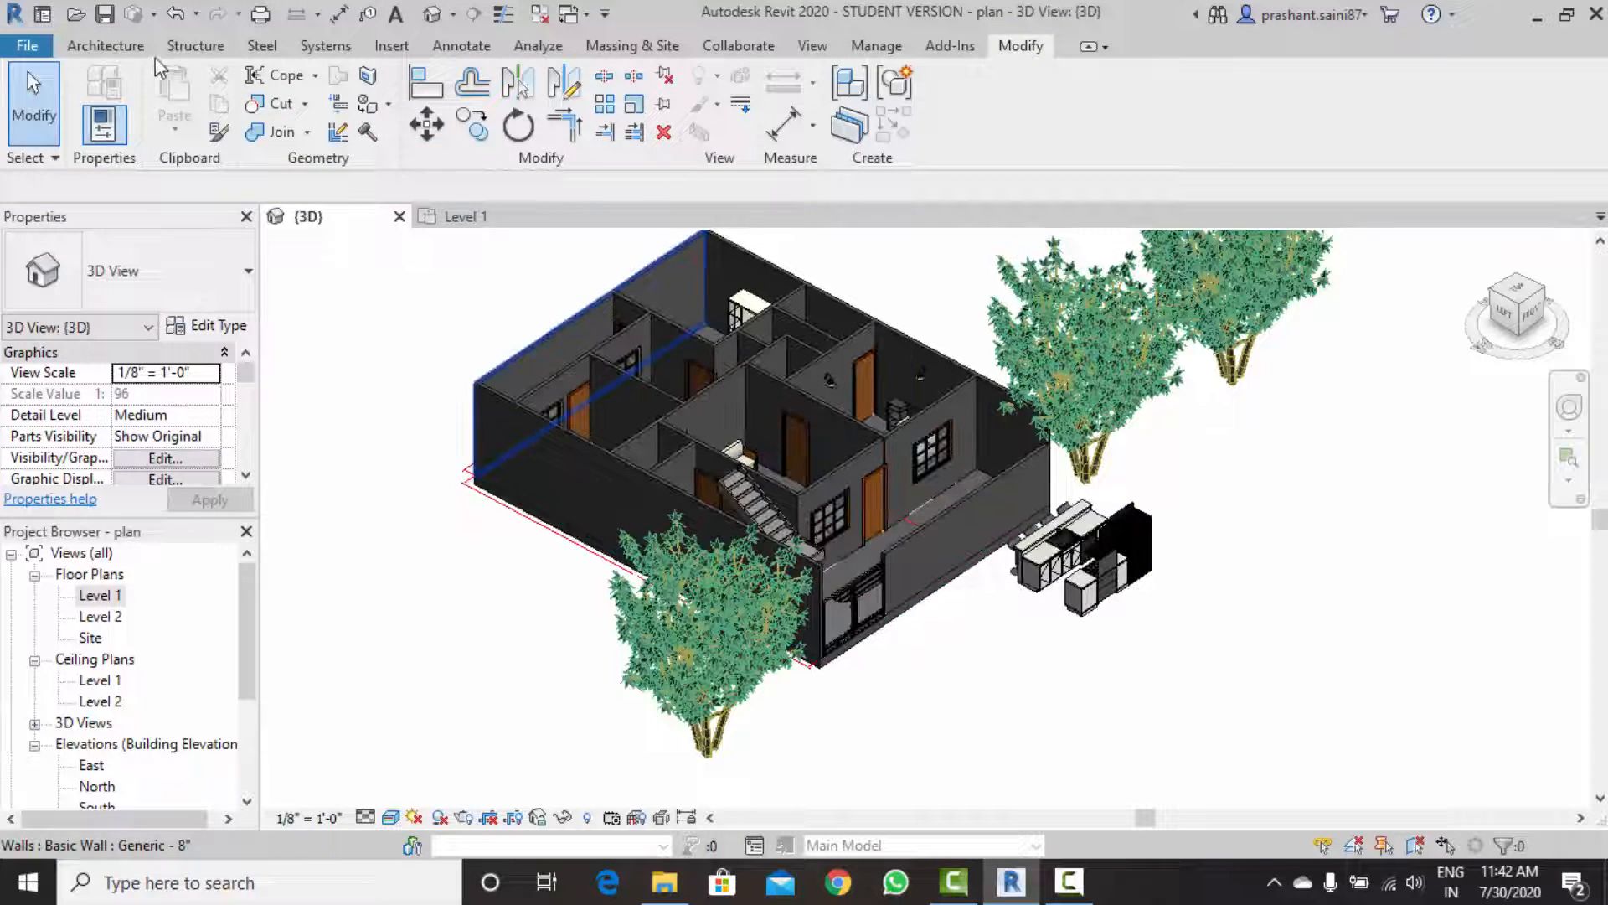
Load the 2013_Ford_Boss_Mustang car family and place one on Level 1 outside the front wall, near the kitchen set.
left_click(105, 45)
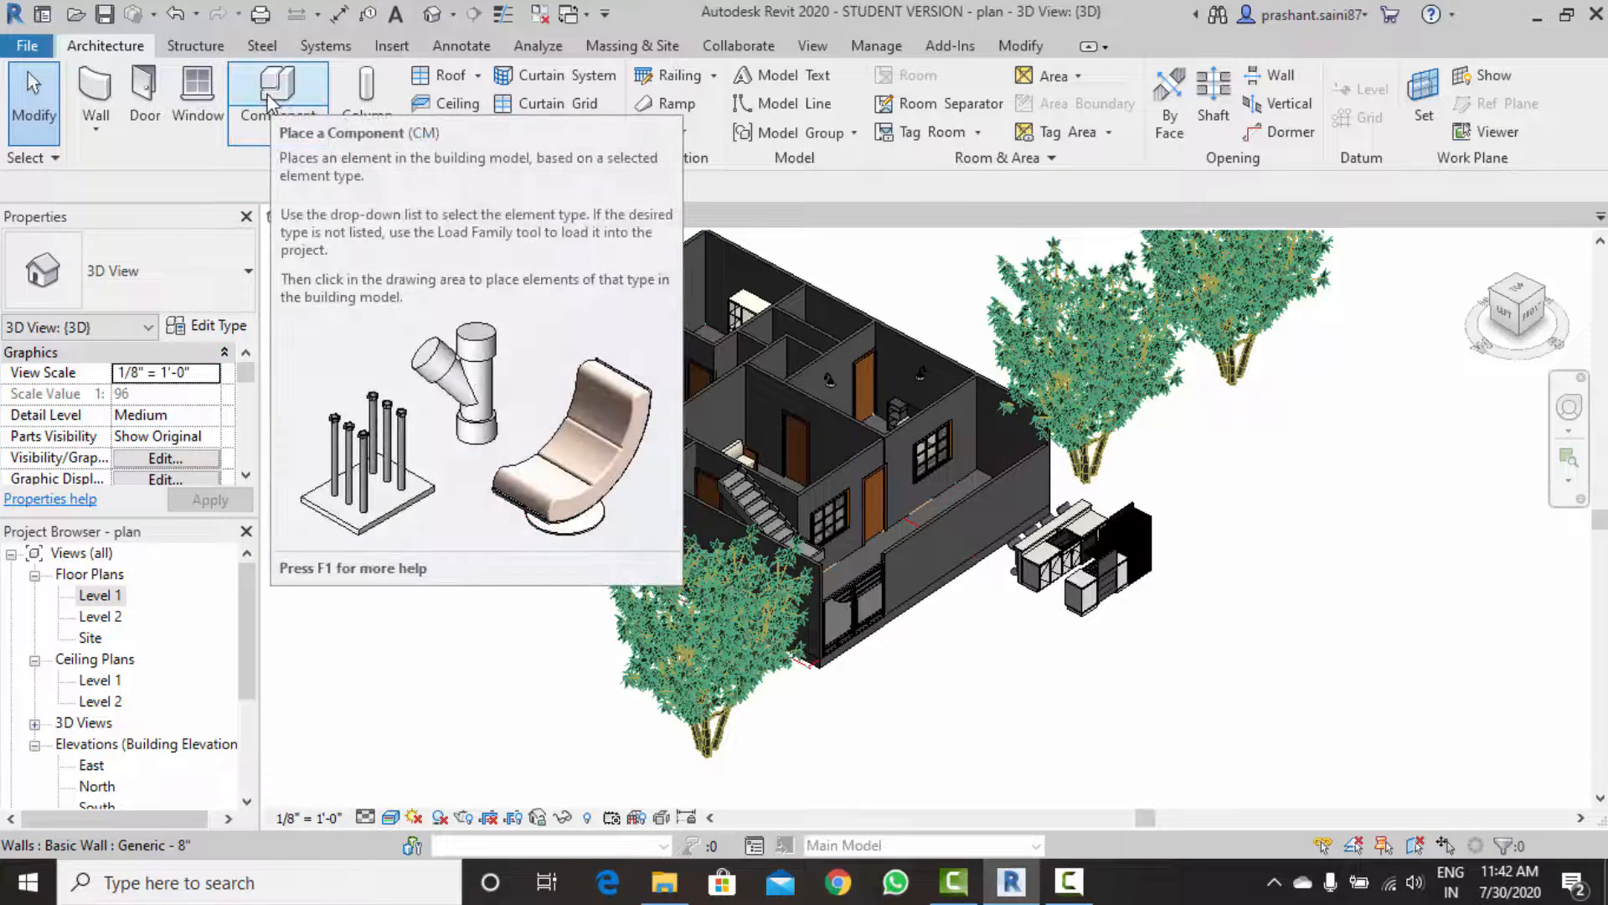
key("c")
key("m")
left_click(953, 113)
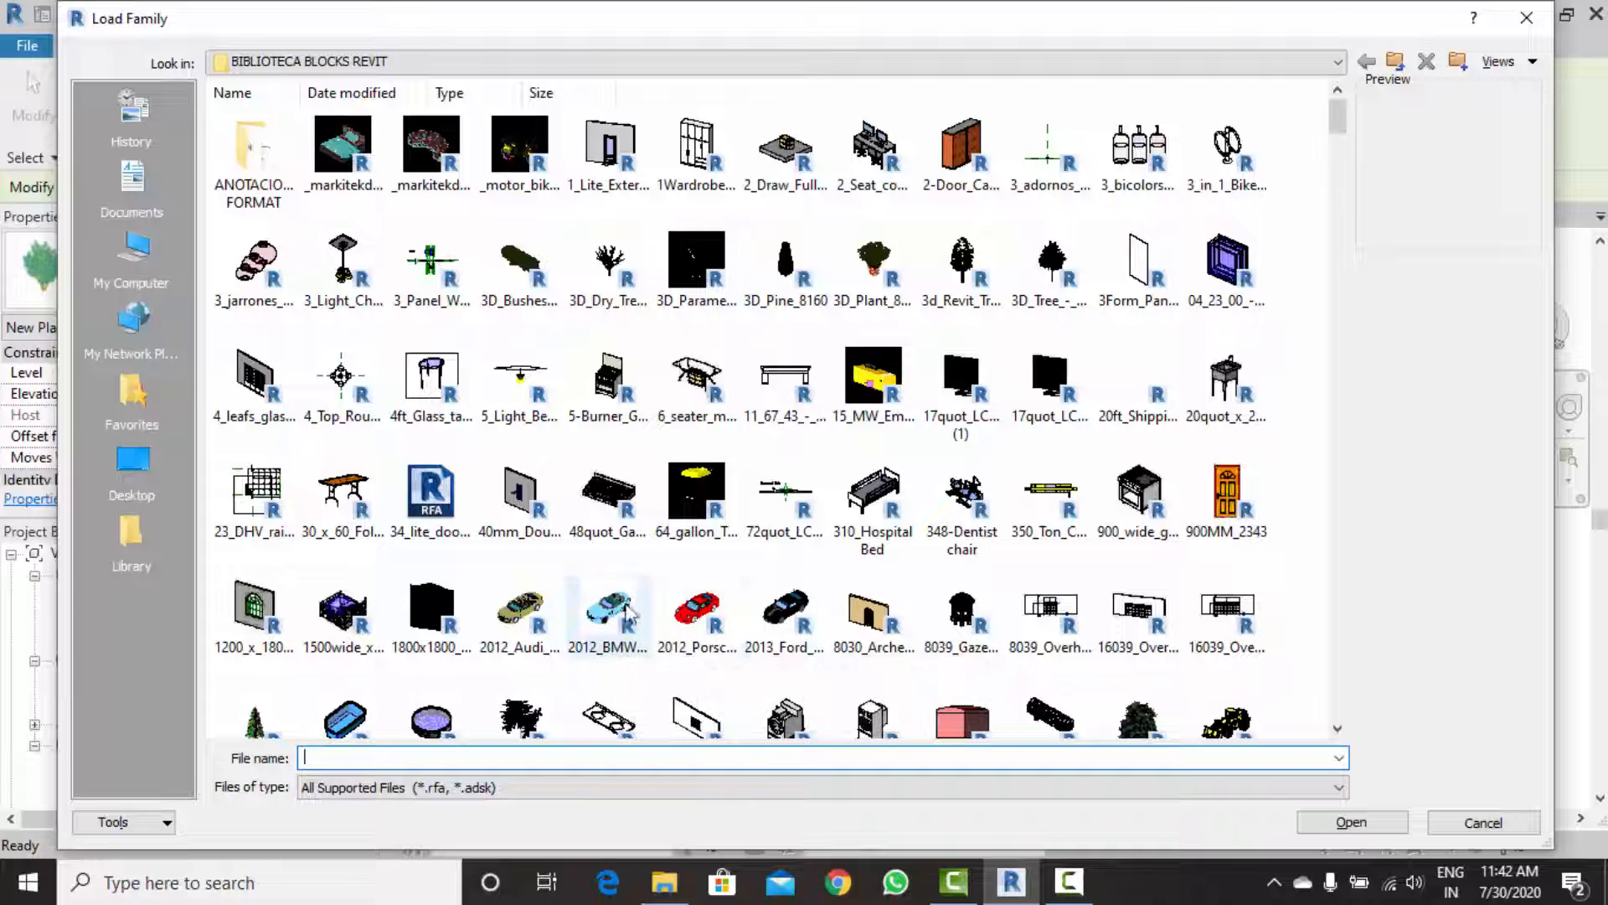
left_click(786, 610)
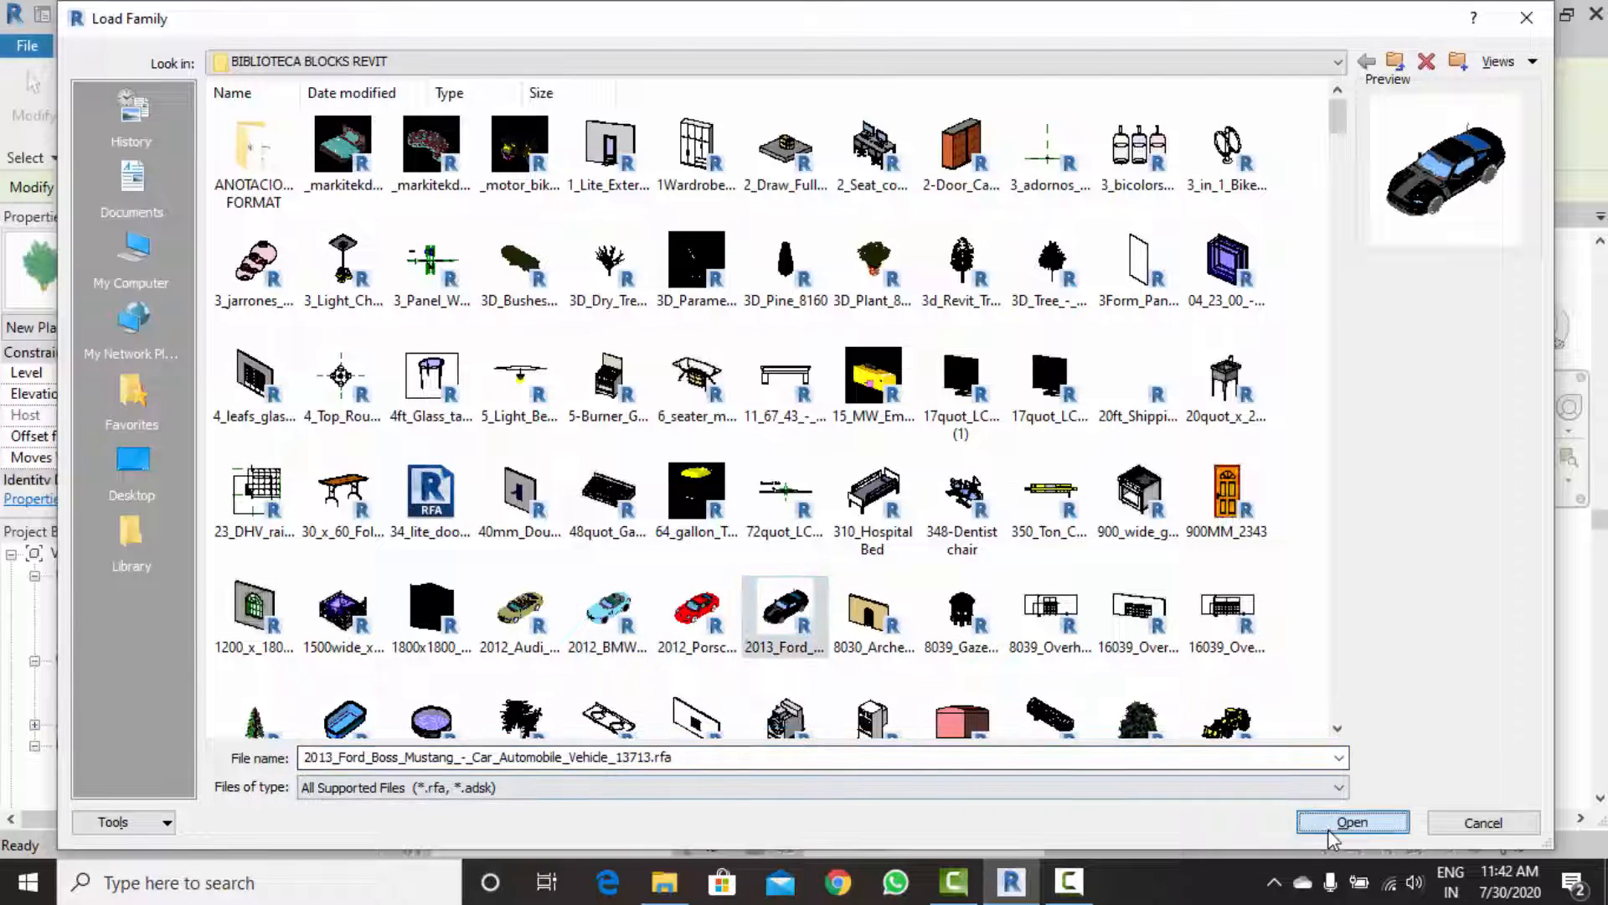
left_click(1330, 830)
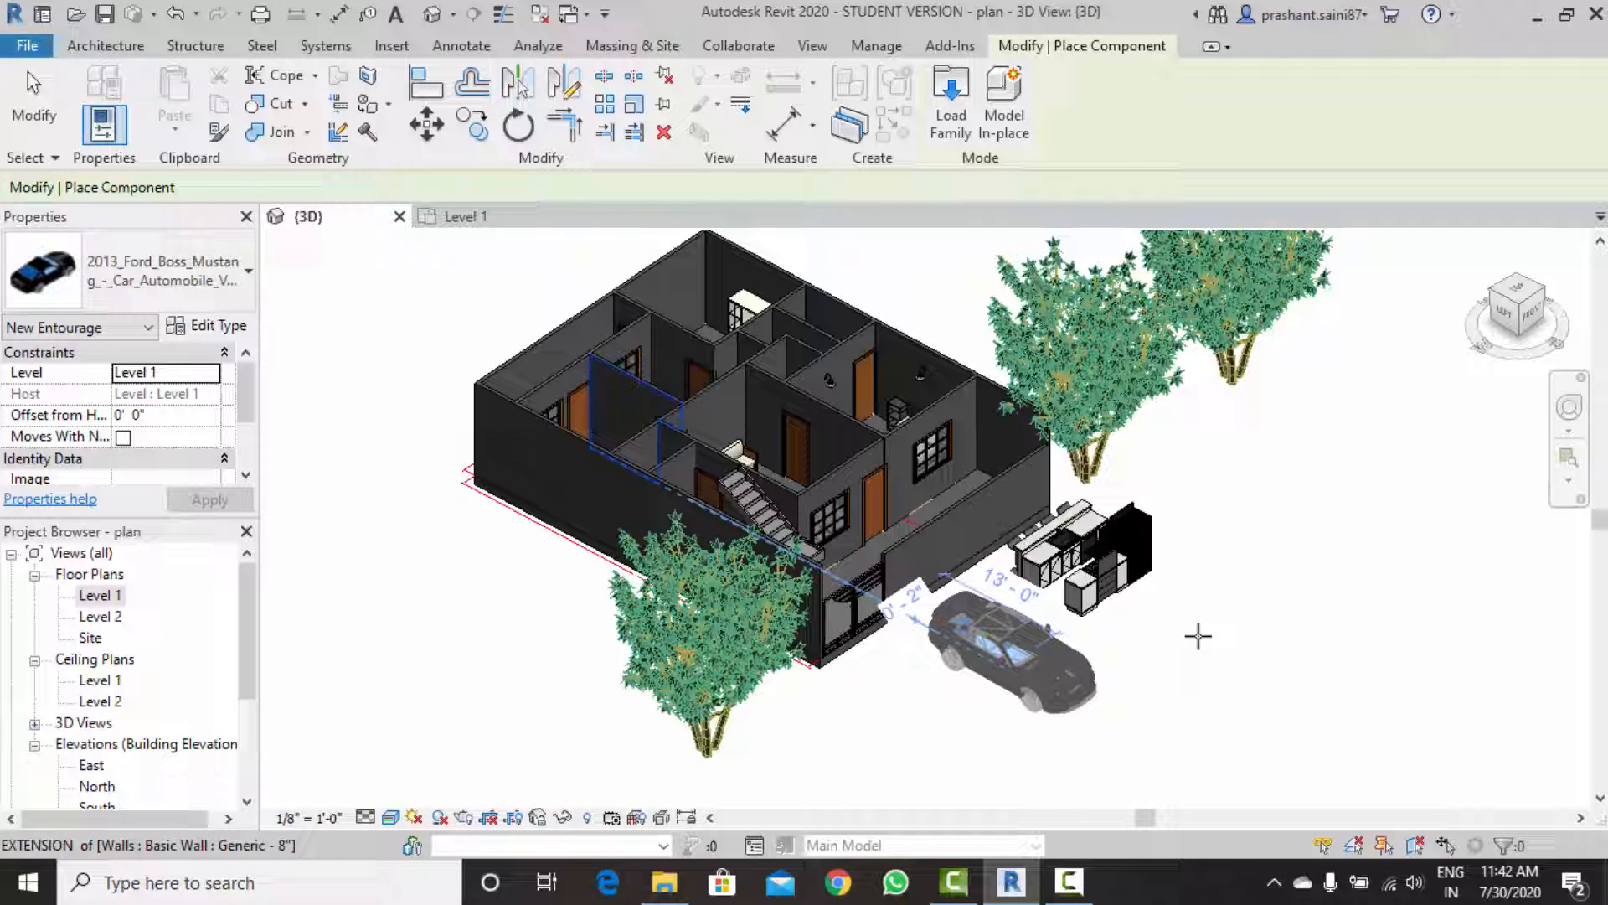
left_click(1198, 637)
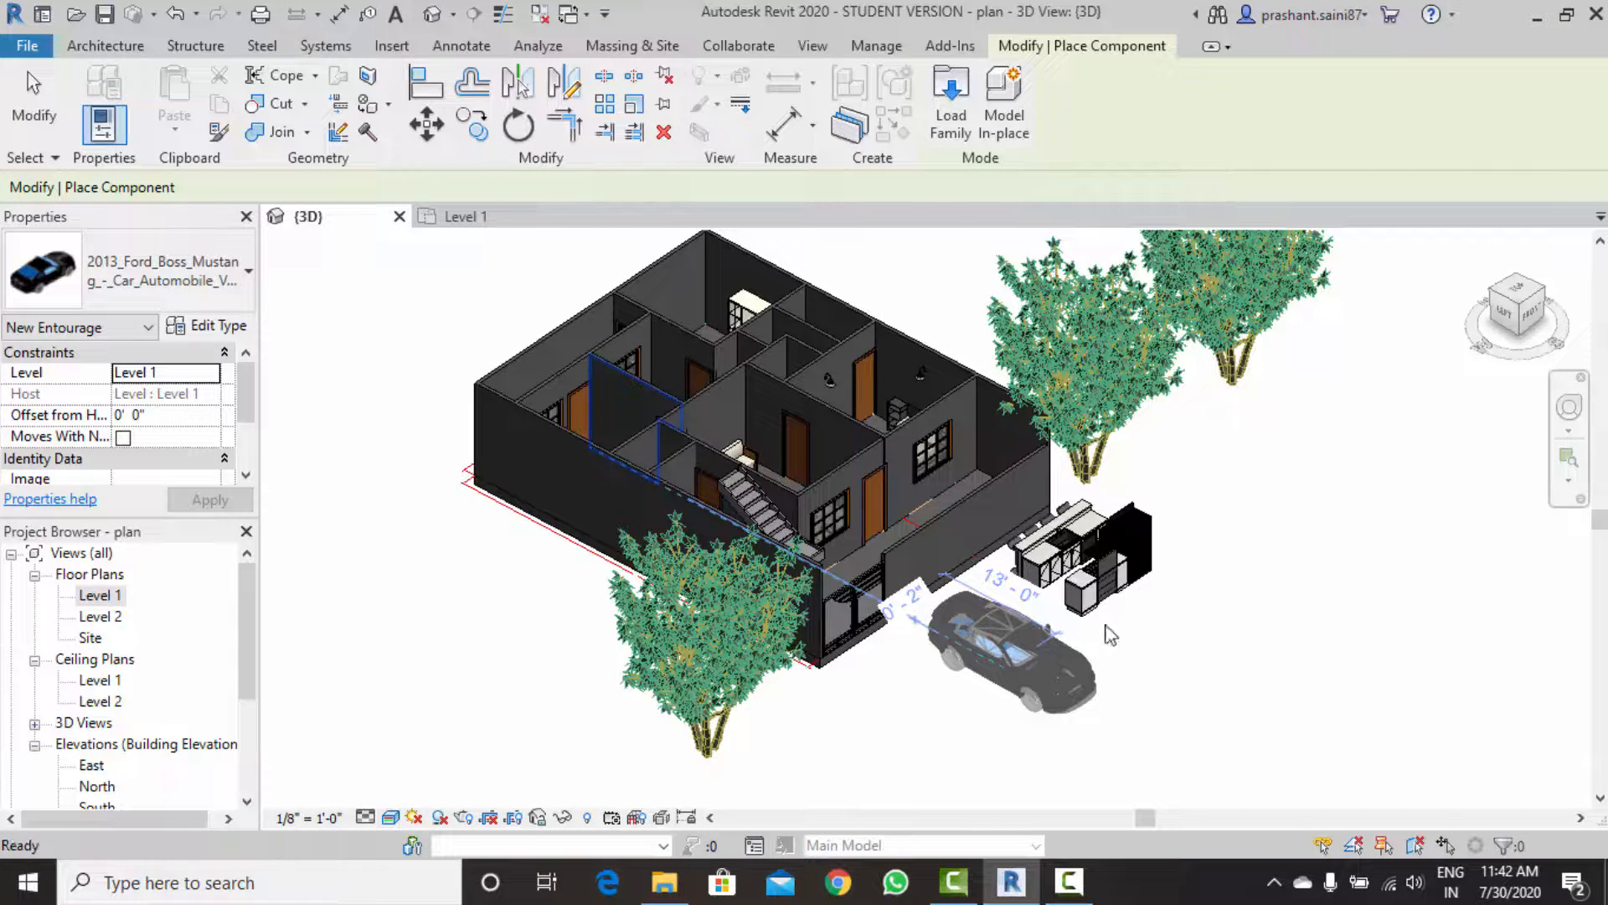
key("Escape")
Examine the house with its trees, kitchen set and car in 3D from several angles.
scroll(1046, 650, "up", 2)
scroll(1044, 648, "down", 2)
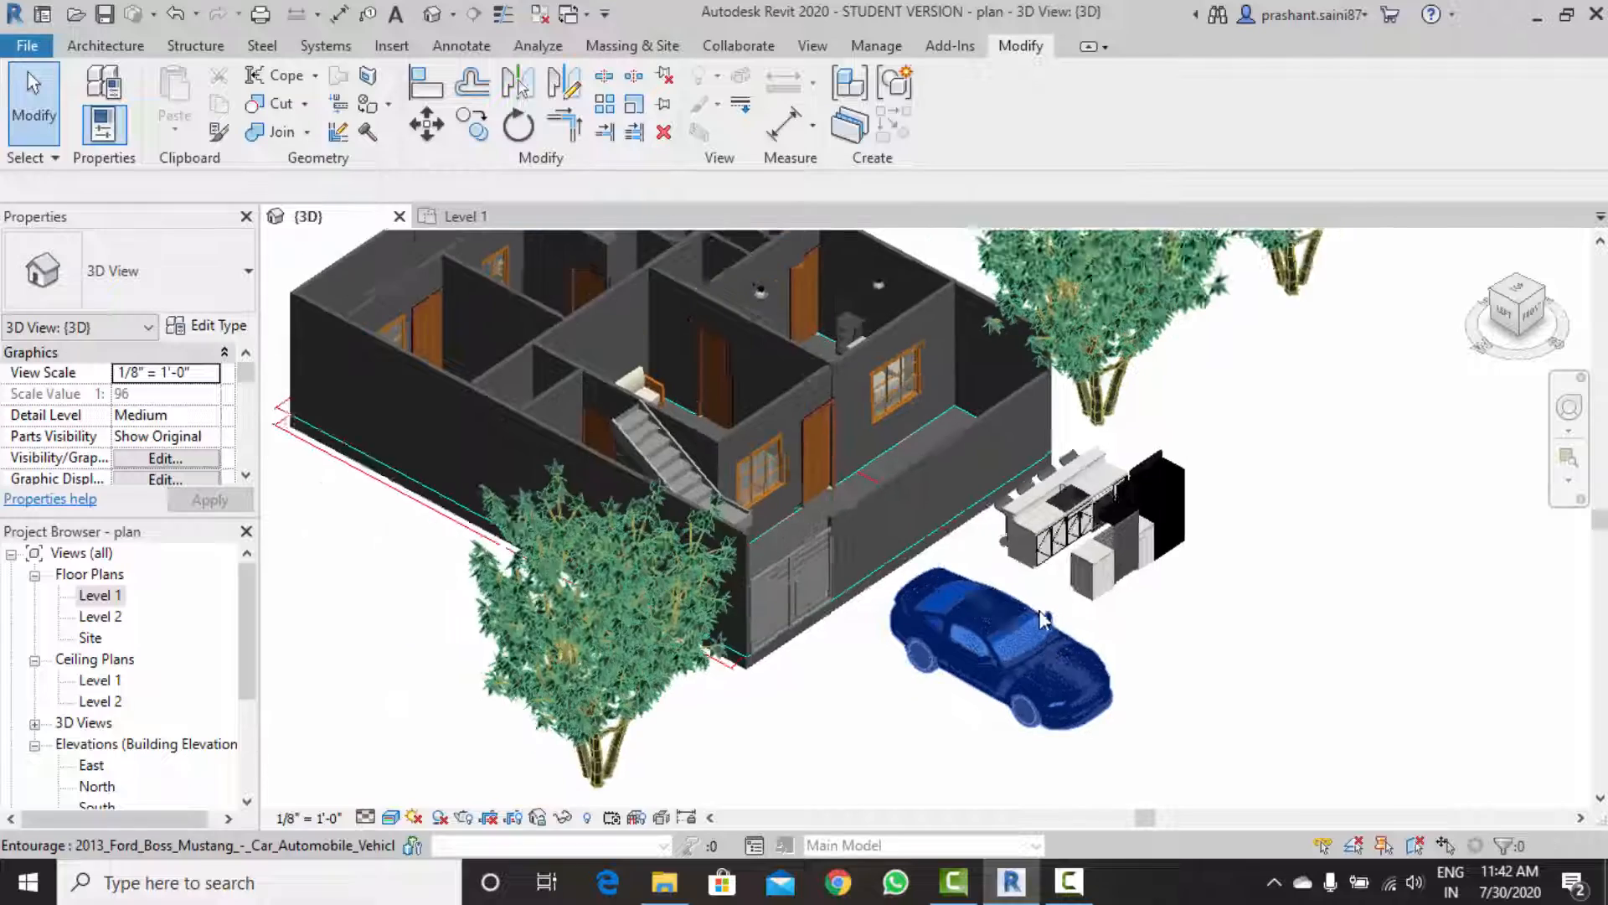
middle_click_drag(1099, 647, 1018, 605)
middle_click_drag(805, 513, 862, 612)
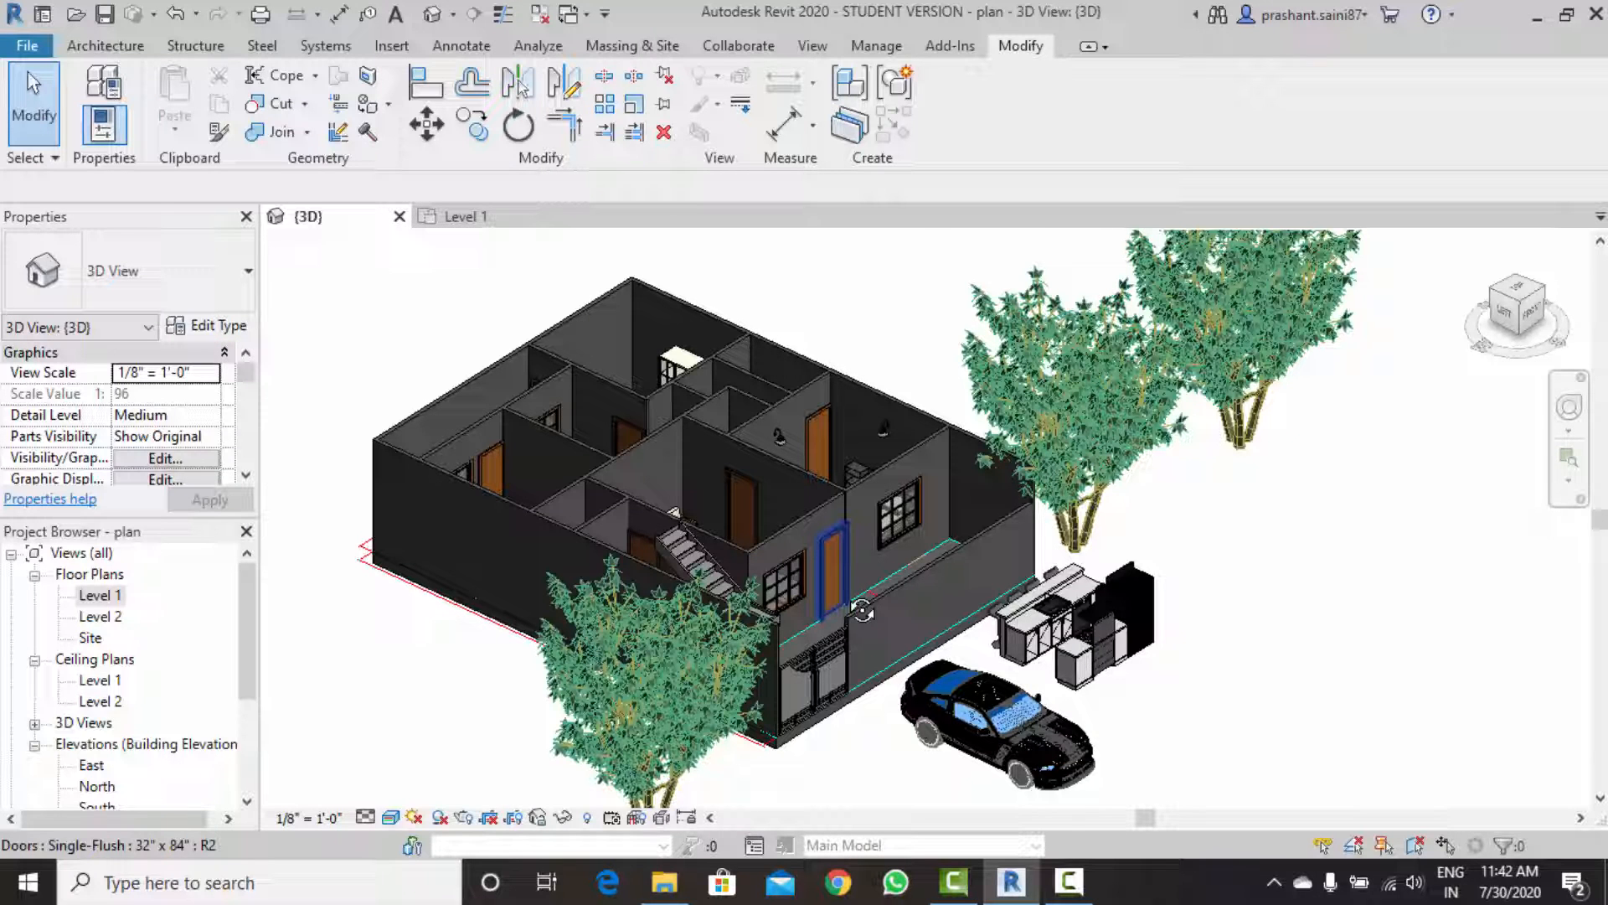
scroll(897, 610, "up", 2)
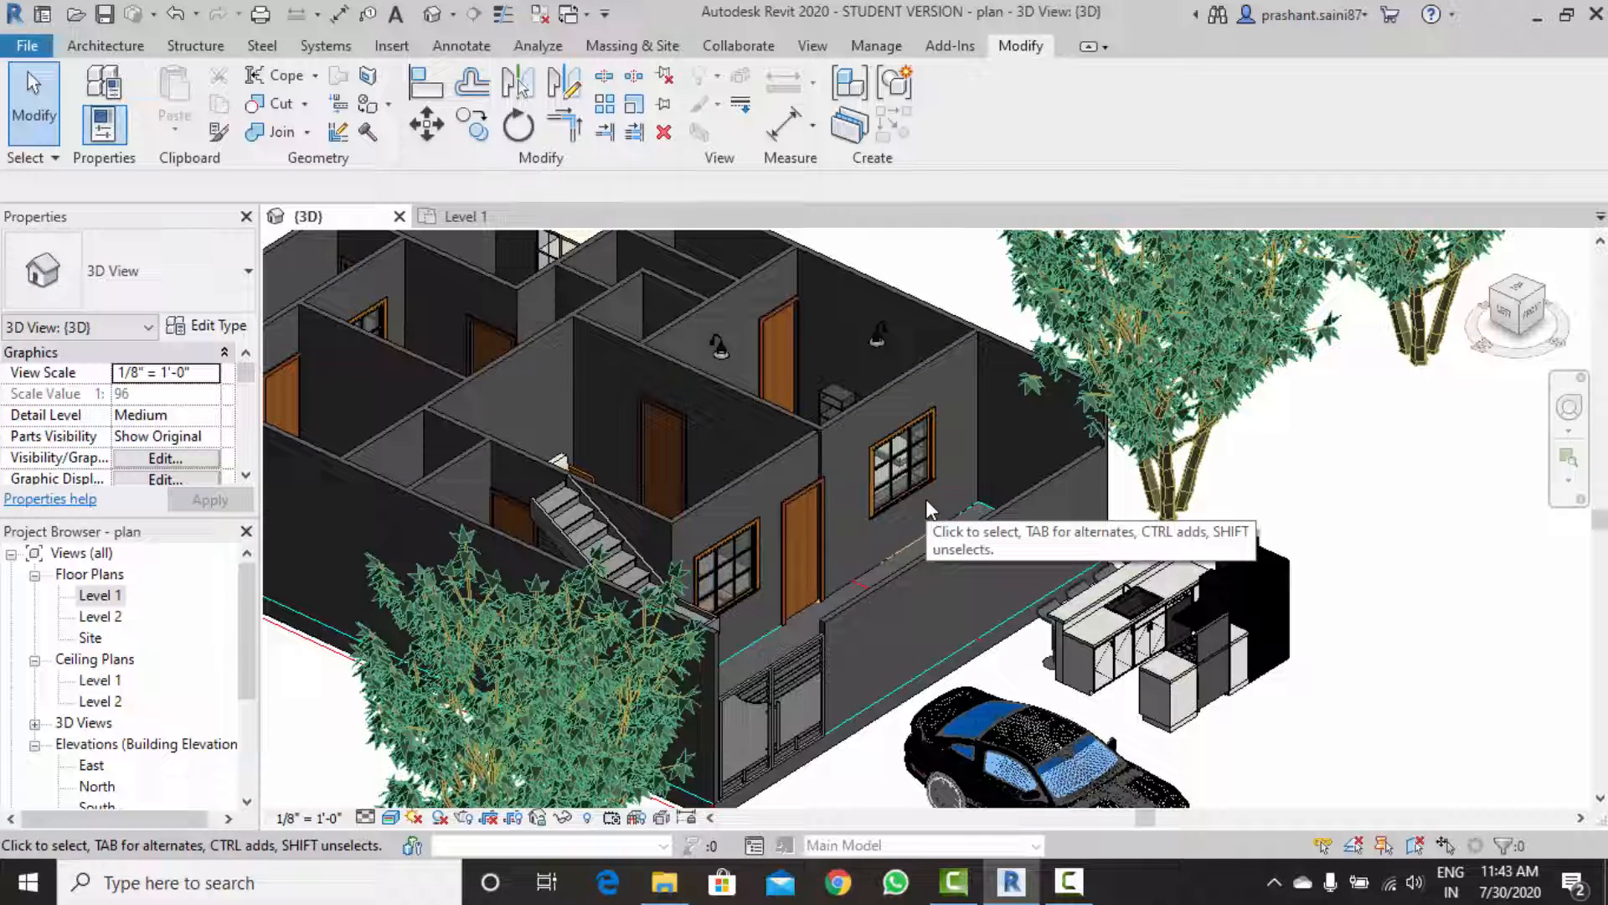
scroll(927, 500, "down", 4)
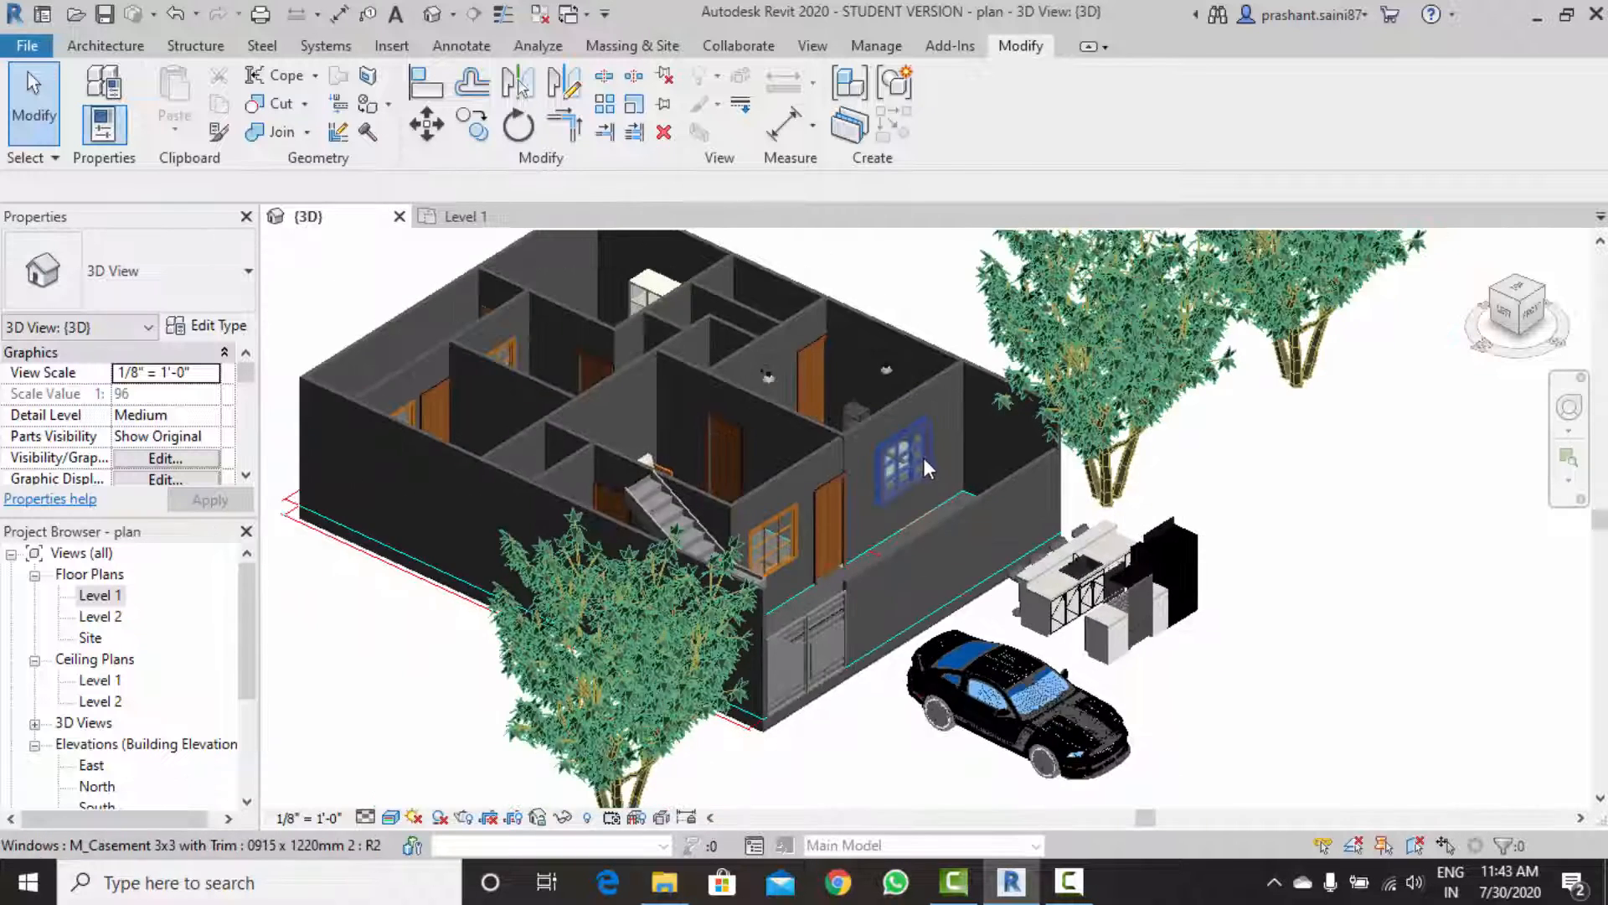
middle_click_drag(992, 536, 938, 503, "shift")
Bring up the component creation choices, Place a Component and Model In-Place.
left_click(103, 62)
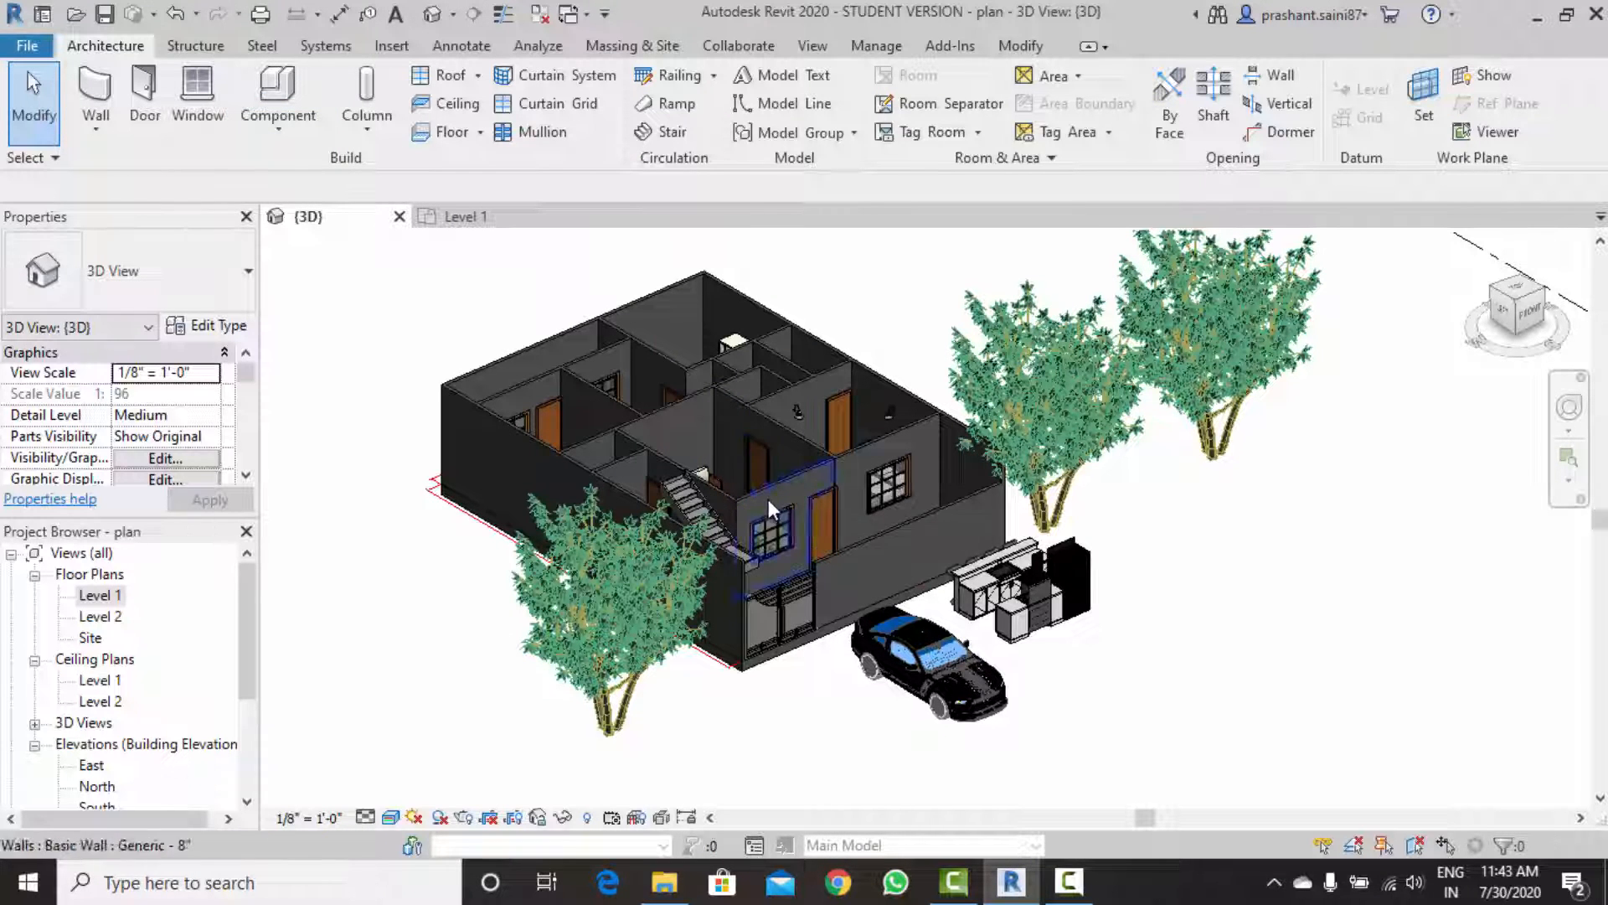
scroll(767, 499, "down", 1)
middle_click_drag(767, 499, 763, 519)
scroll(762, 519, "up", 2)
middle_click_drag(818, 564, 767, 543)
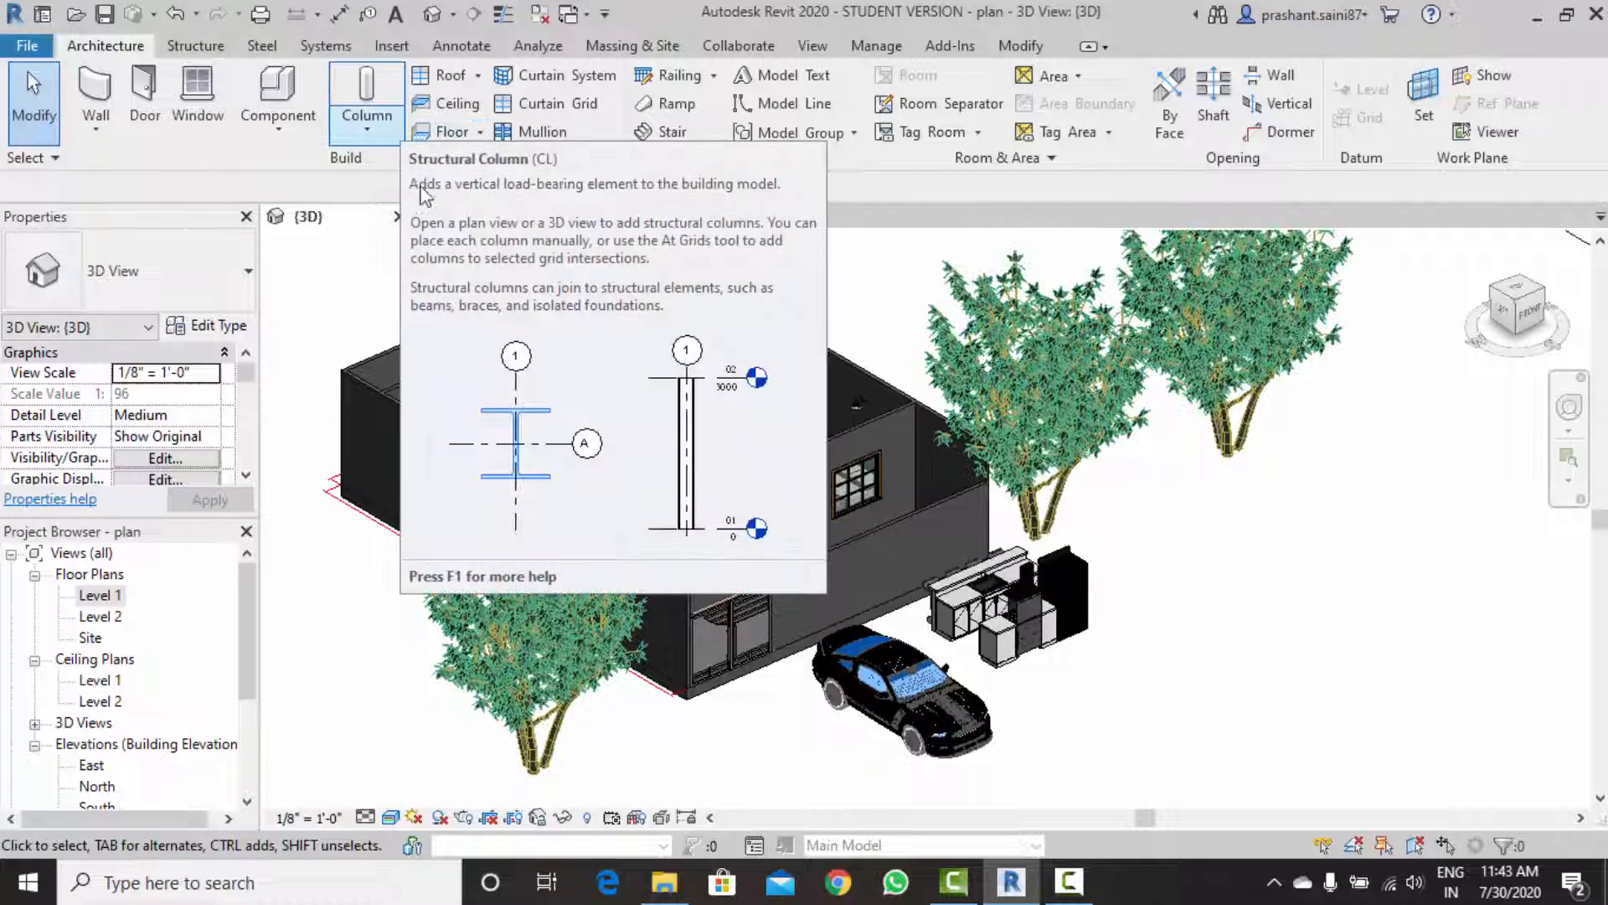
left_click(283, 126)
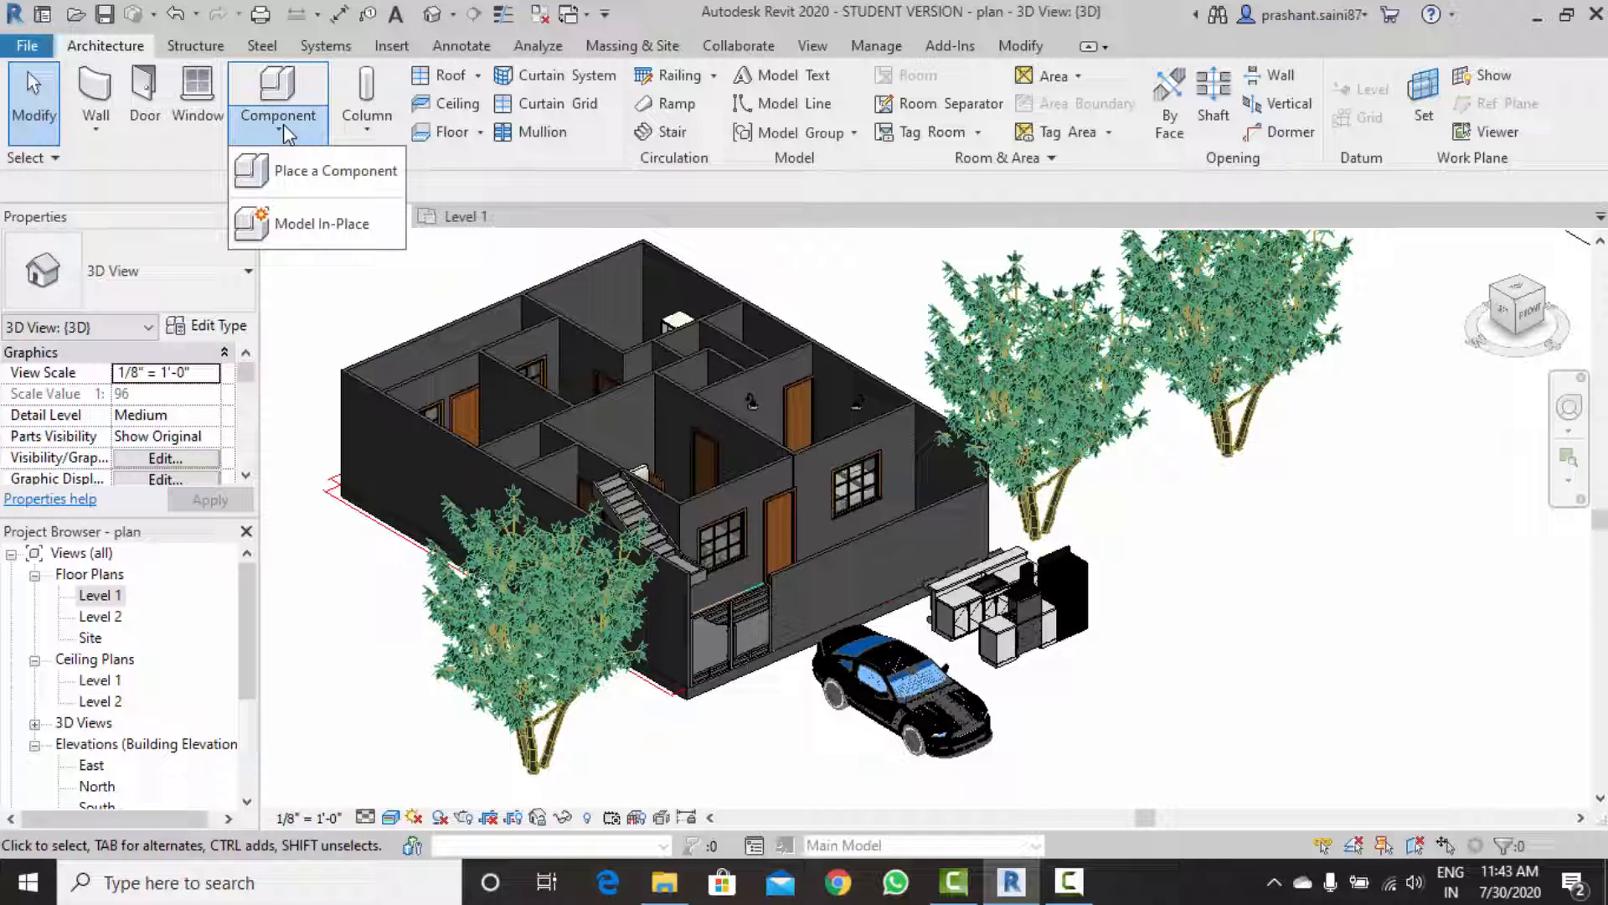
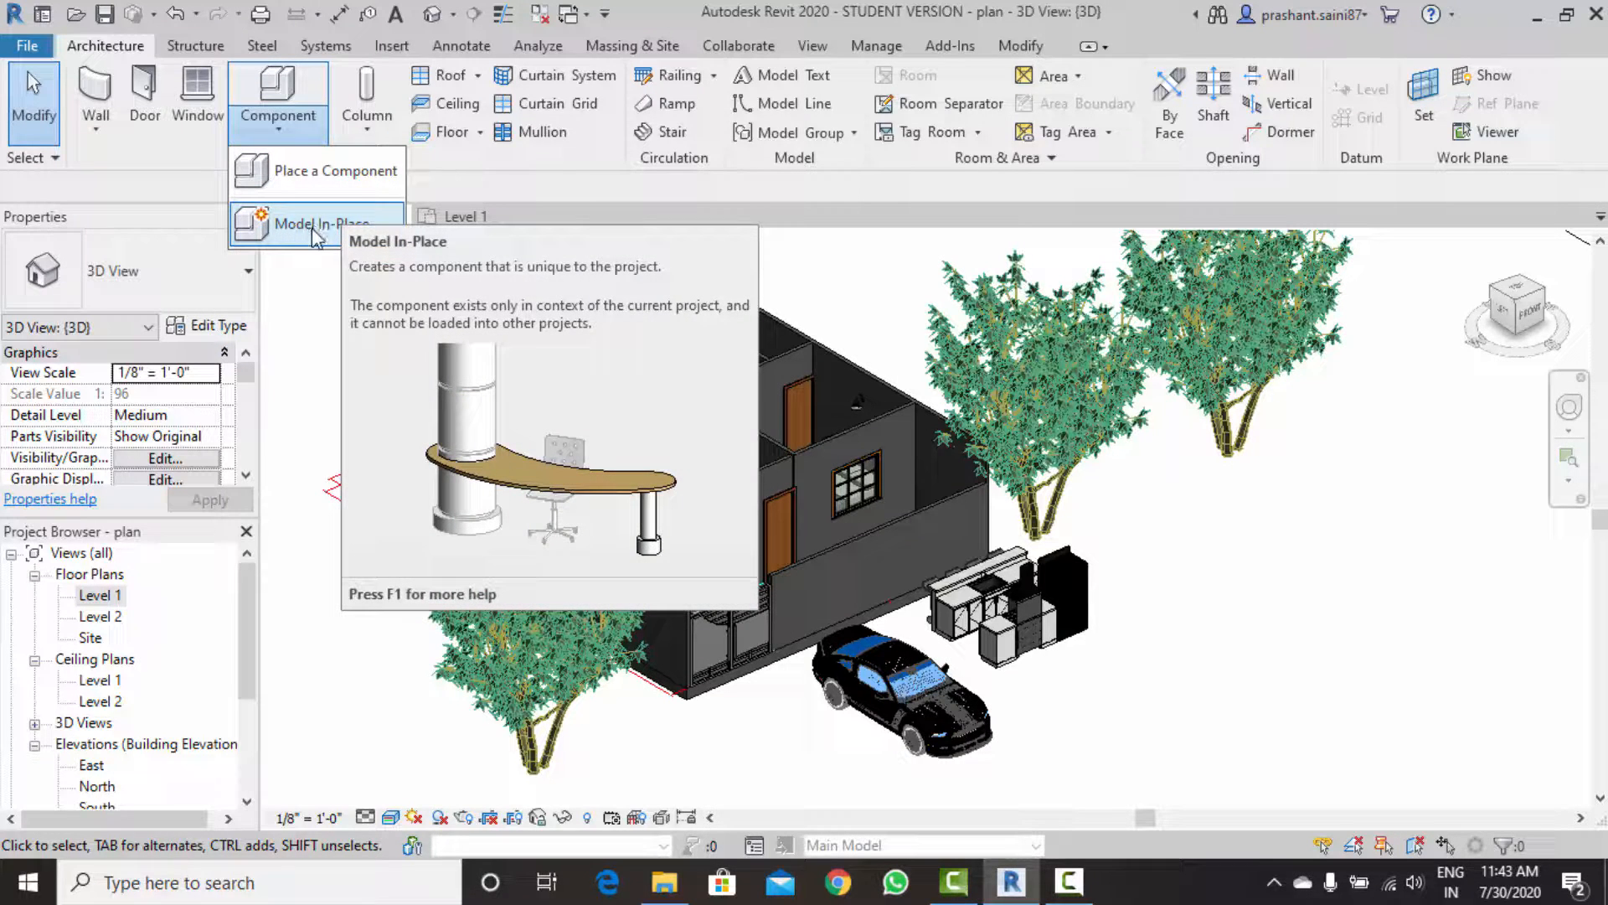
Examine the family categories offered for a Model In-Place component without creating one.
left_click(315, 230)
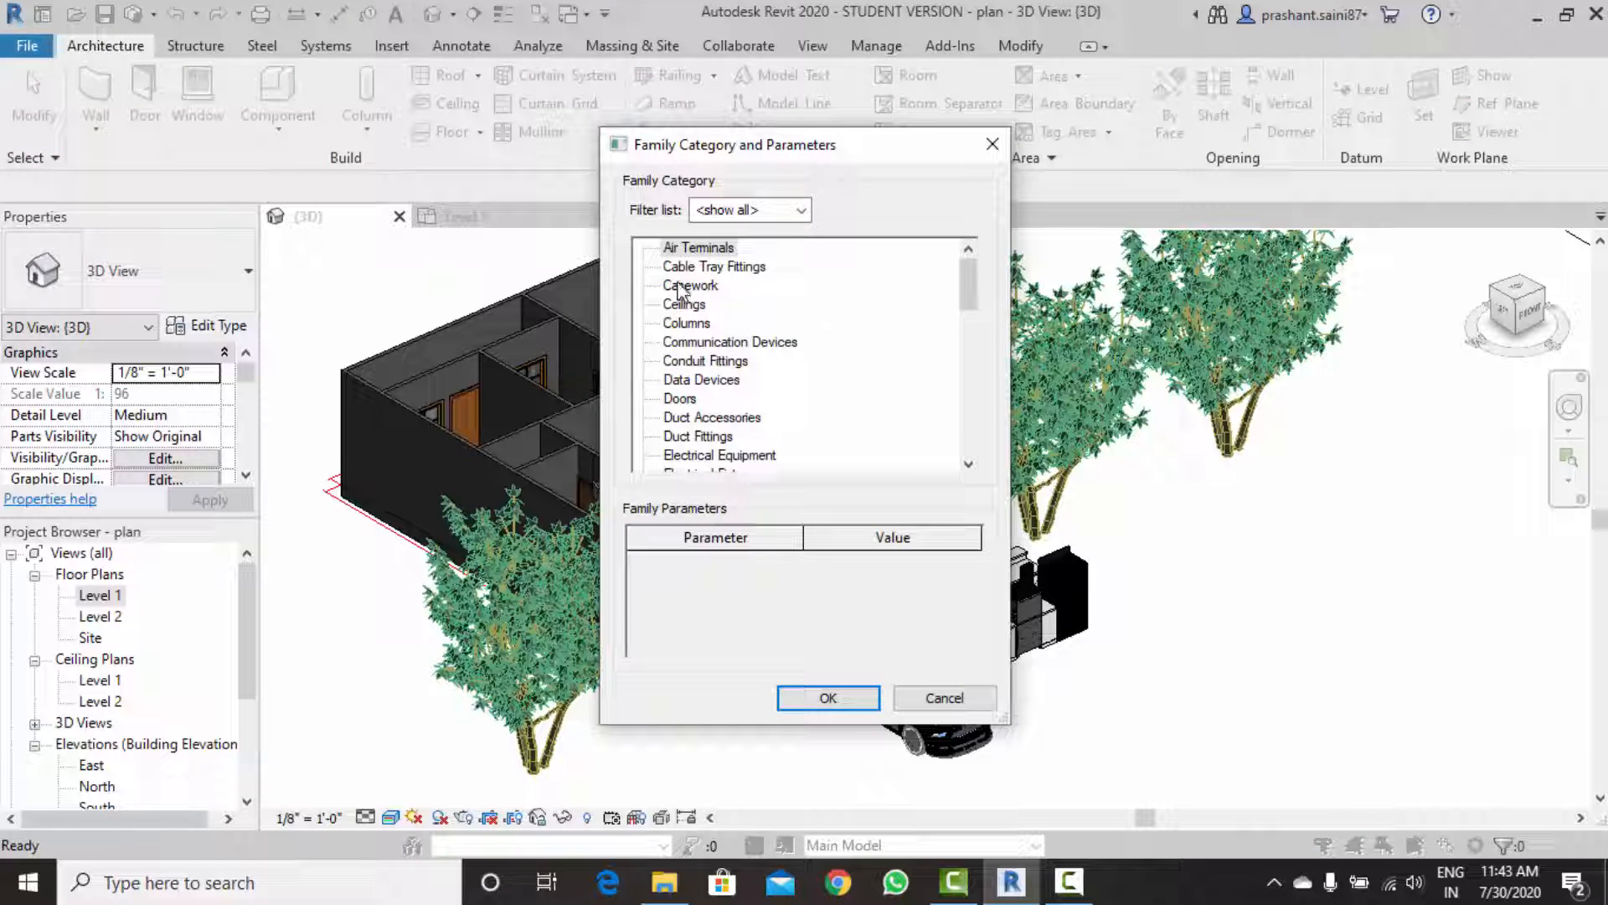
left_click_drag(965, 294, 961, 436)
left_click(1064, 888)
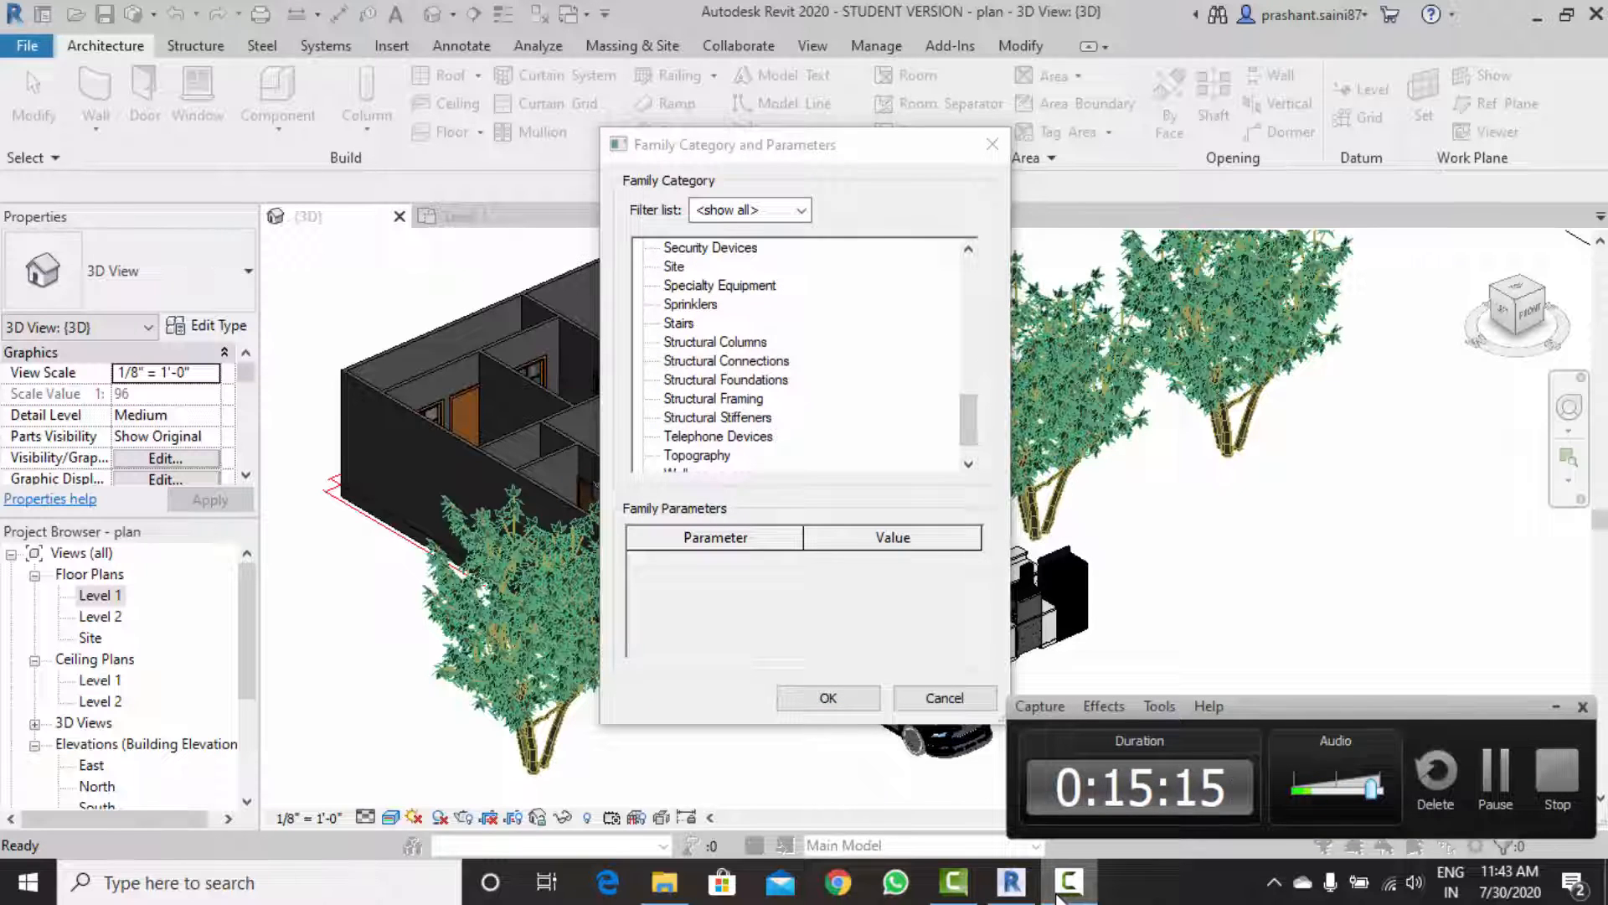
left_click_drag(969, 441, 969, 368)
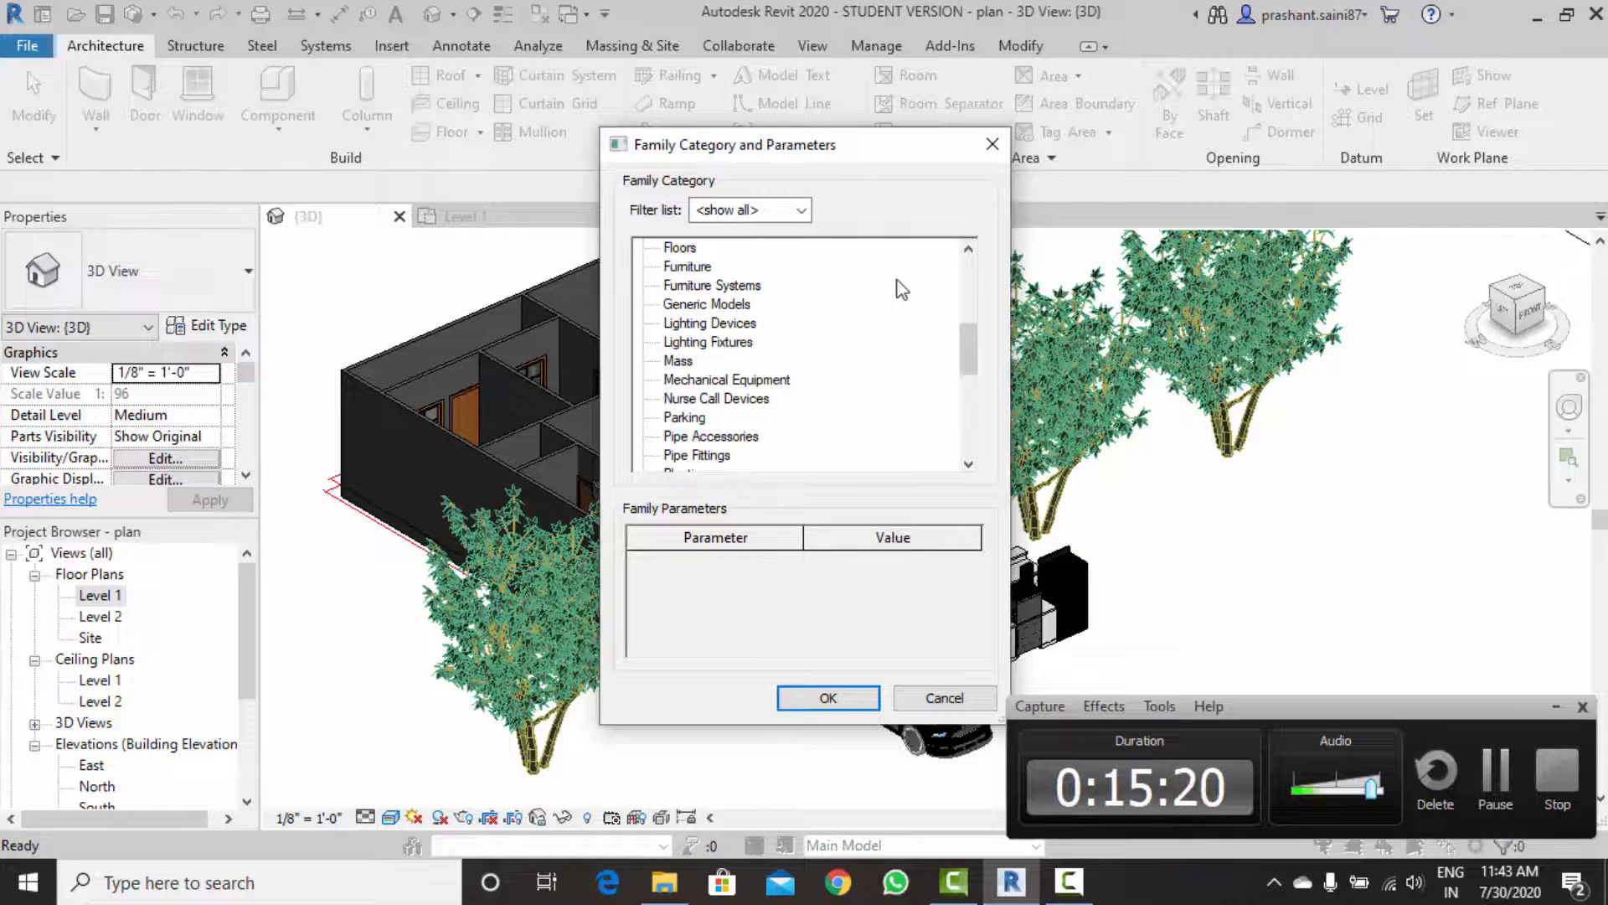
left_click(992, 144)
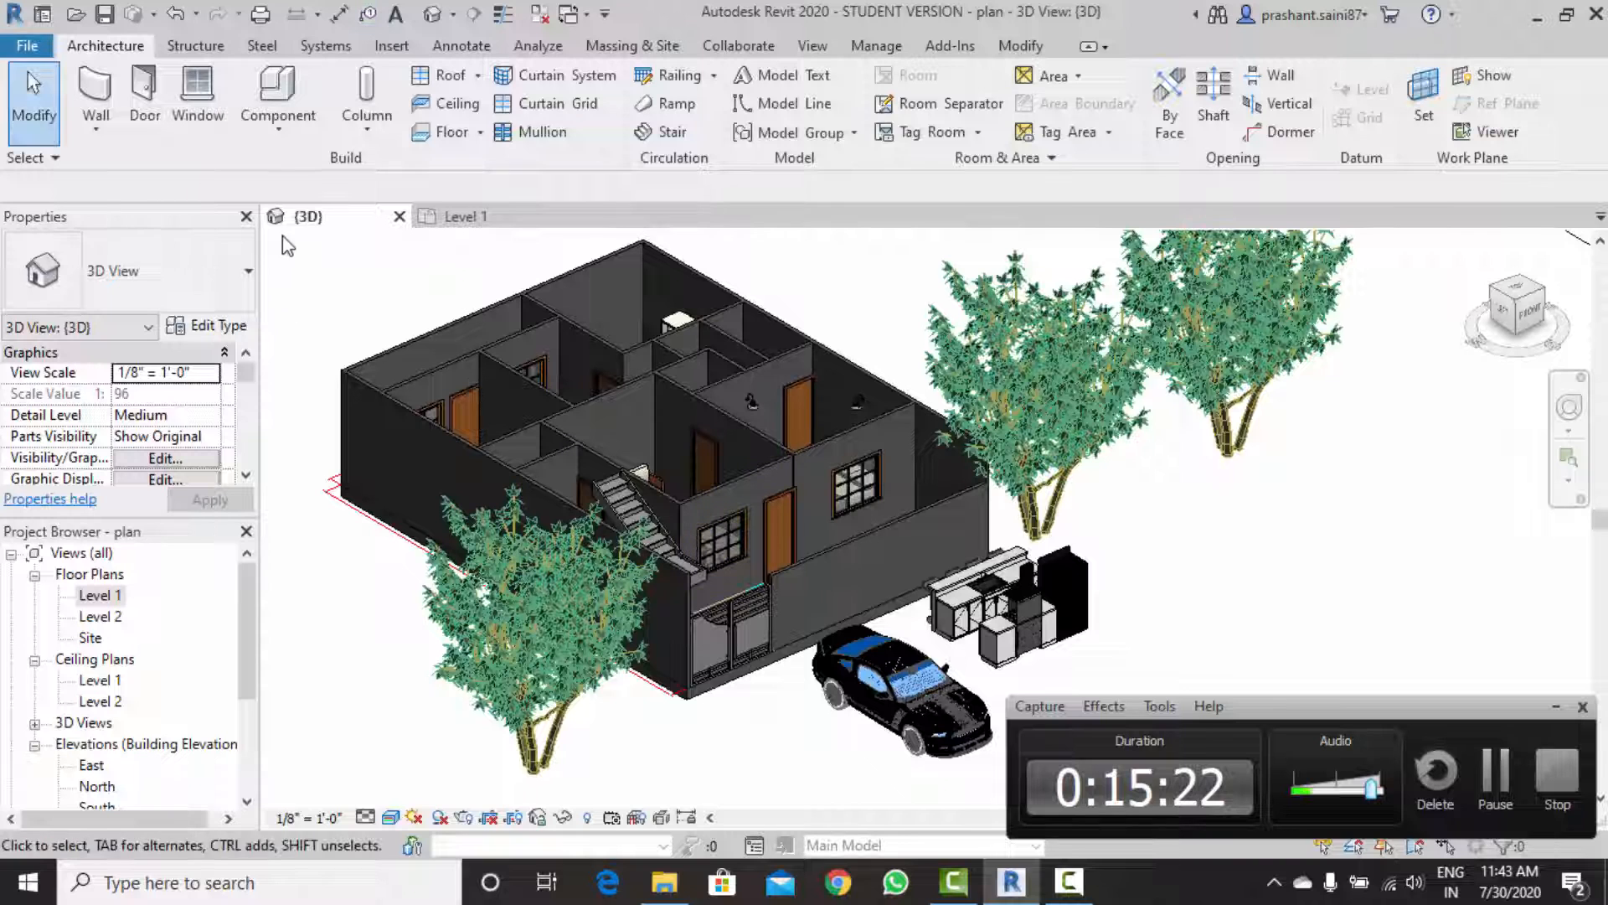
left_click(282, 144)
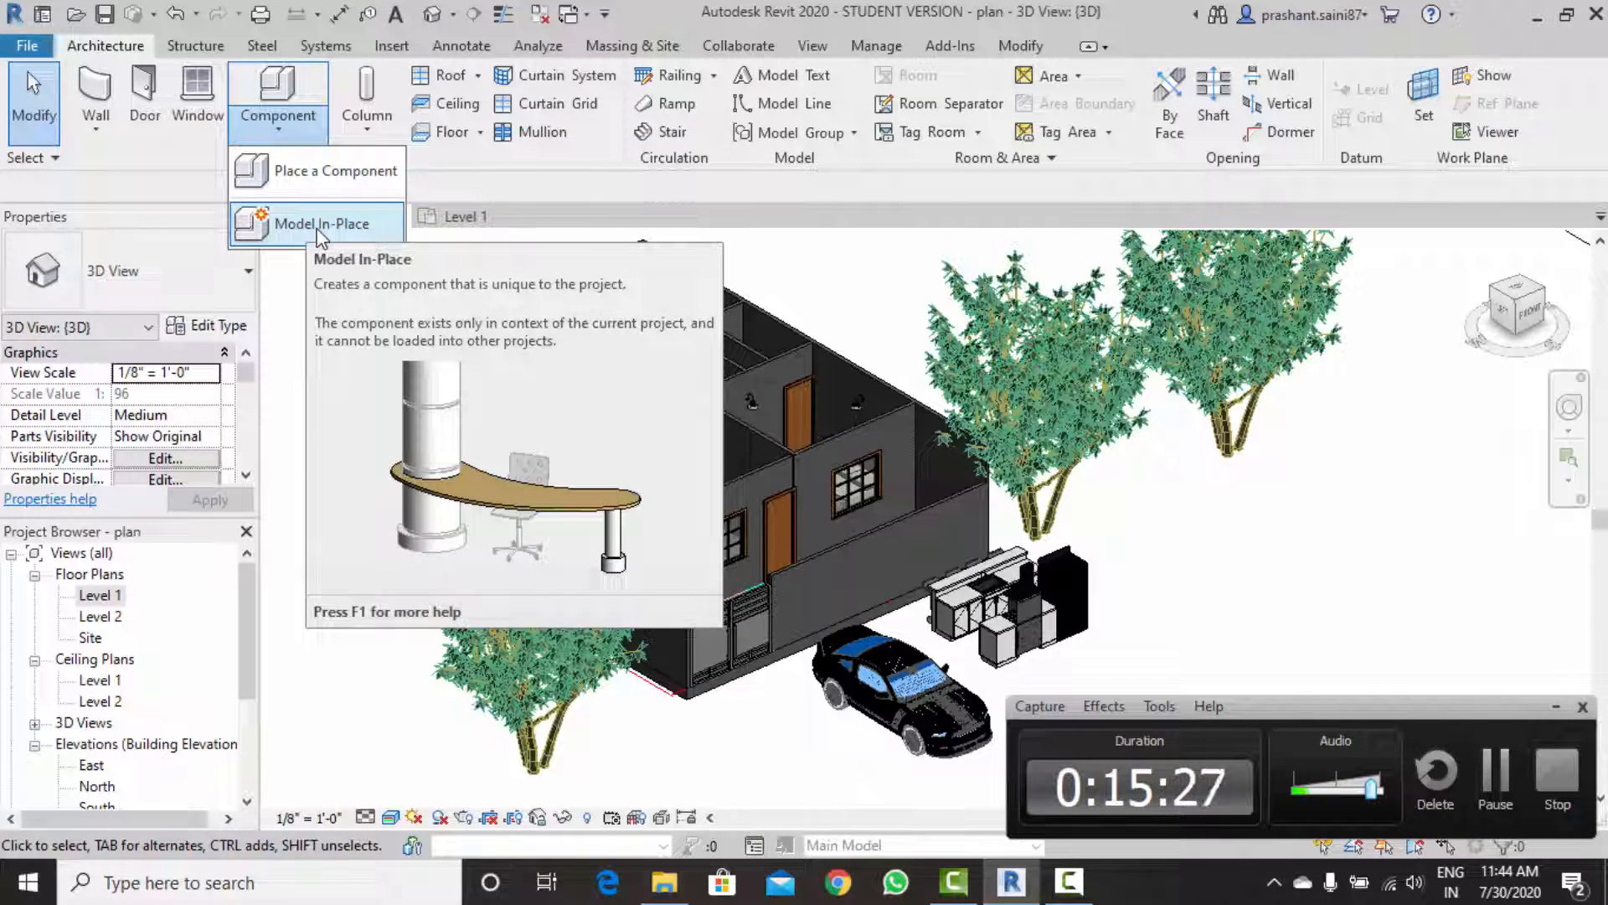
scroll(846, 488, "down", 1)
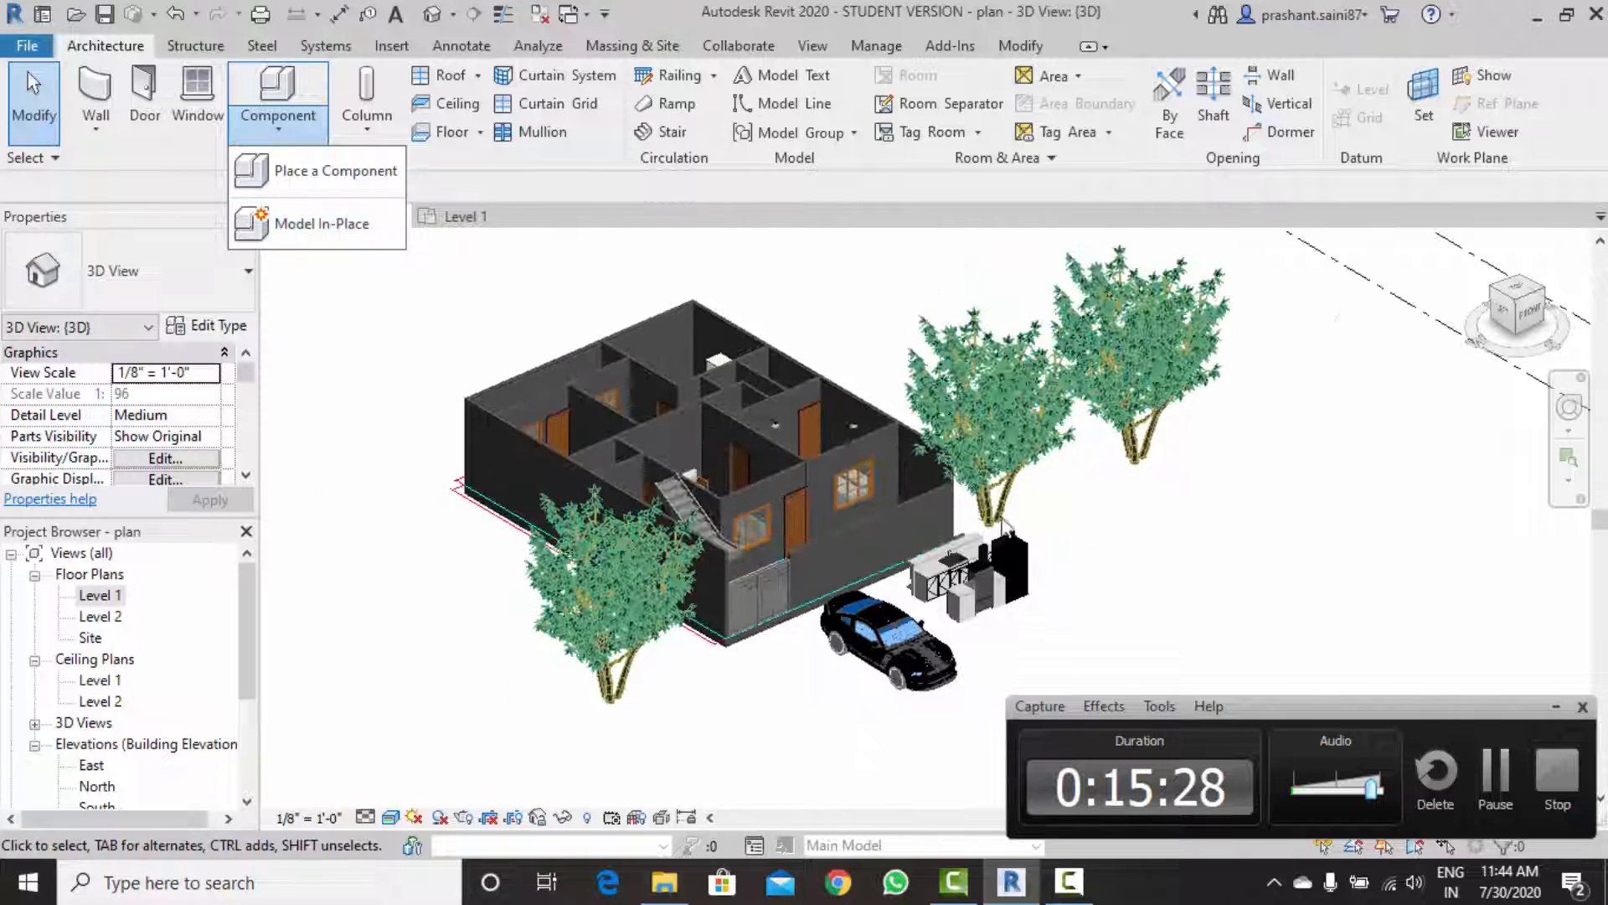
left_click(1112, 569)
Draw a freestanding Generic - 8" wall about 13'-6" long on Level 1 in 3D, out beyond the kitchen set.
scroll(1067, 560, "up", 4)
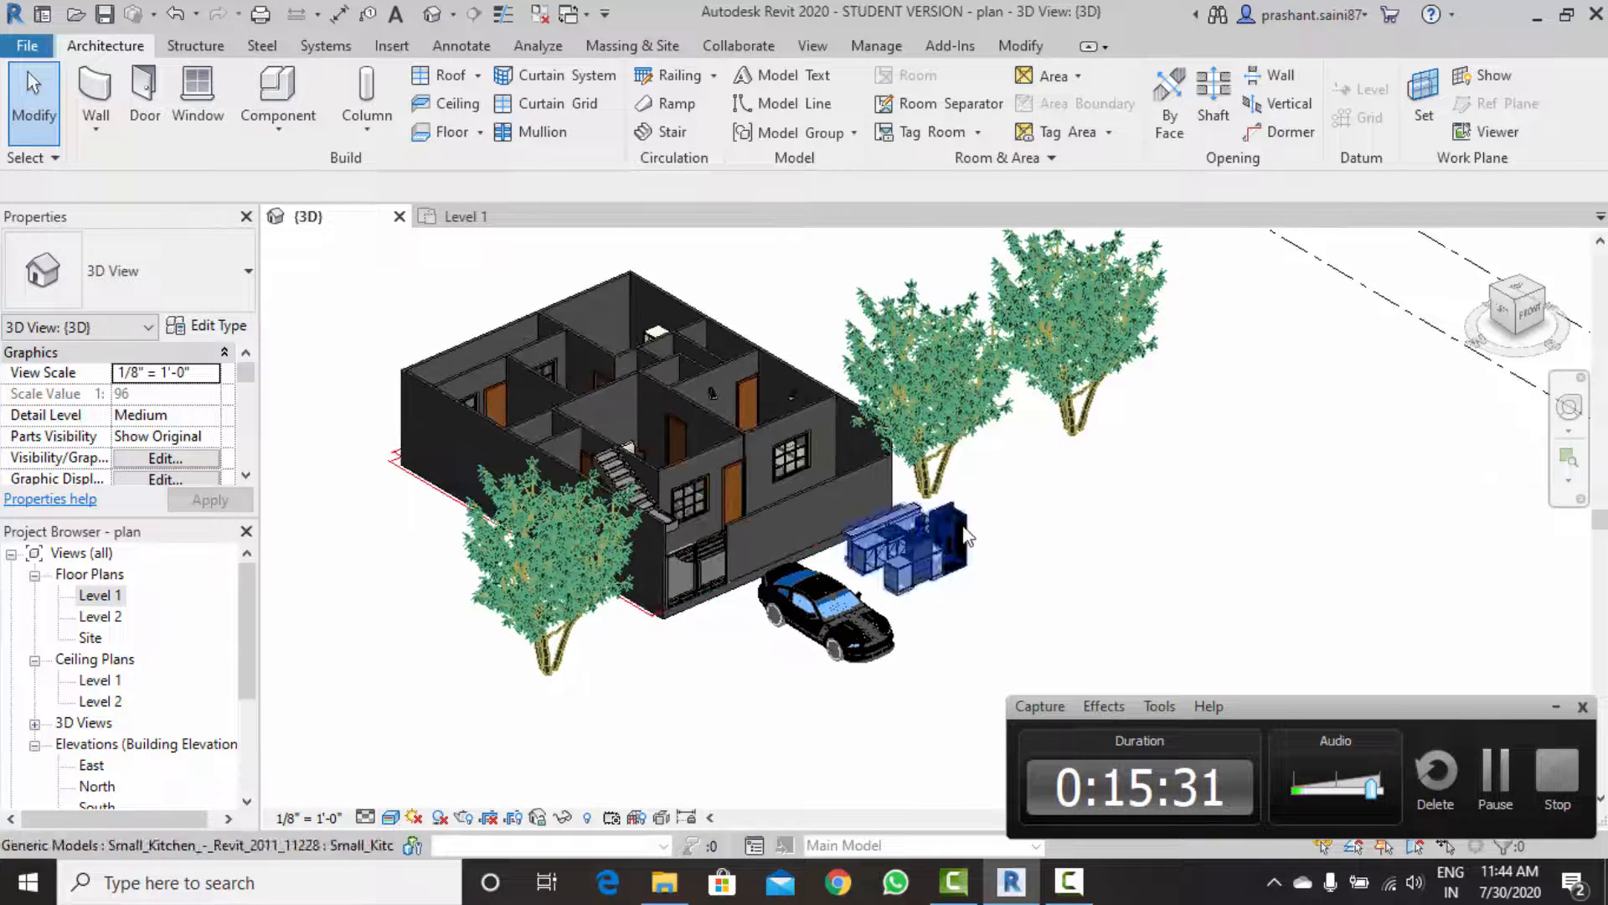
left_click(95, 90)
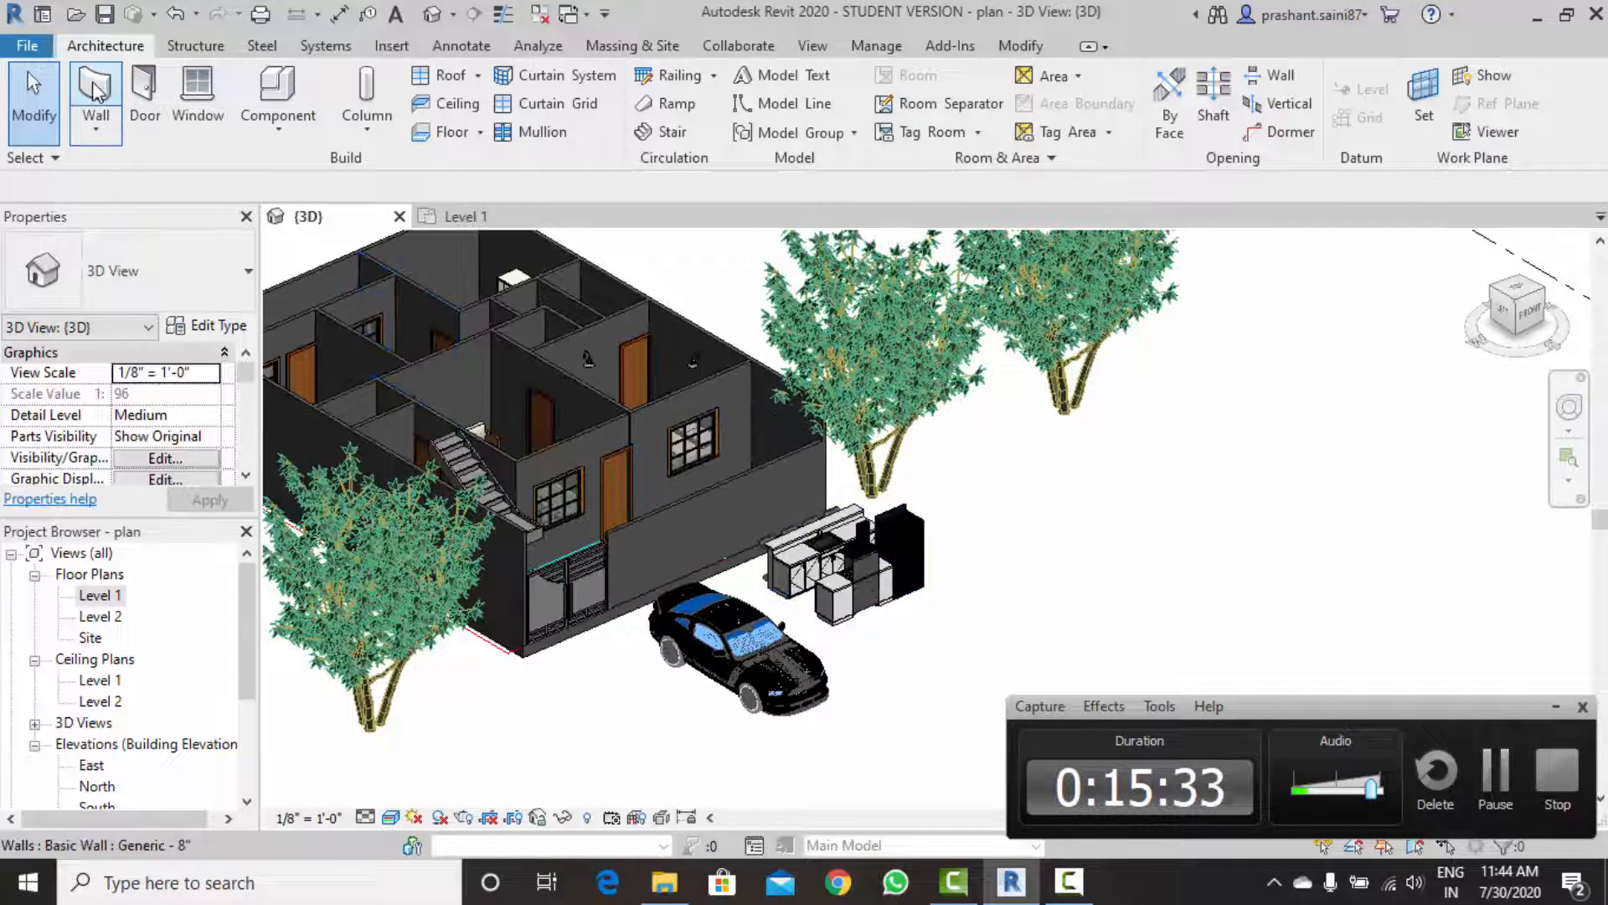
left_click(988, 611)
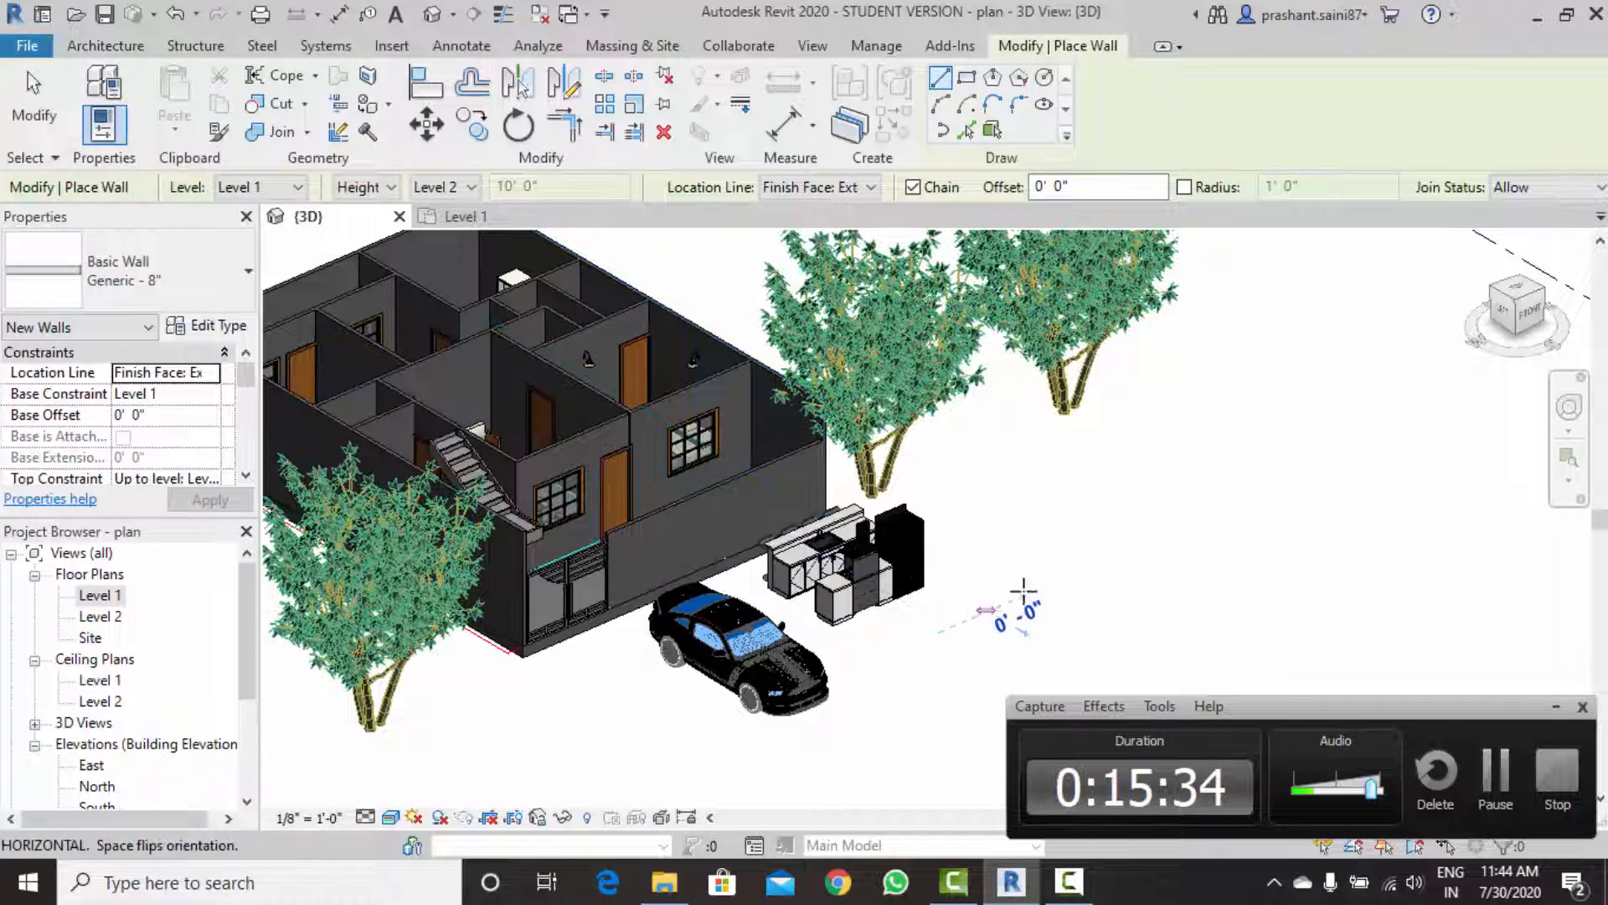
left_click(1130, 551)
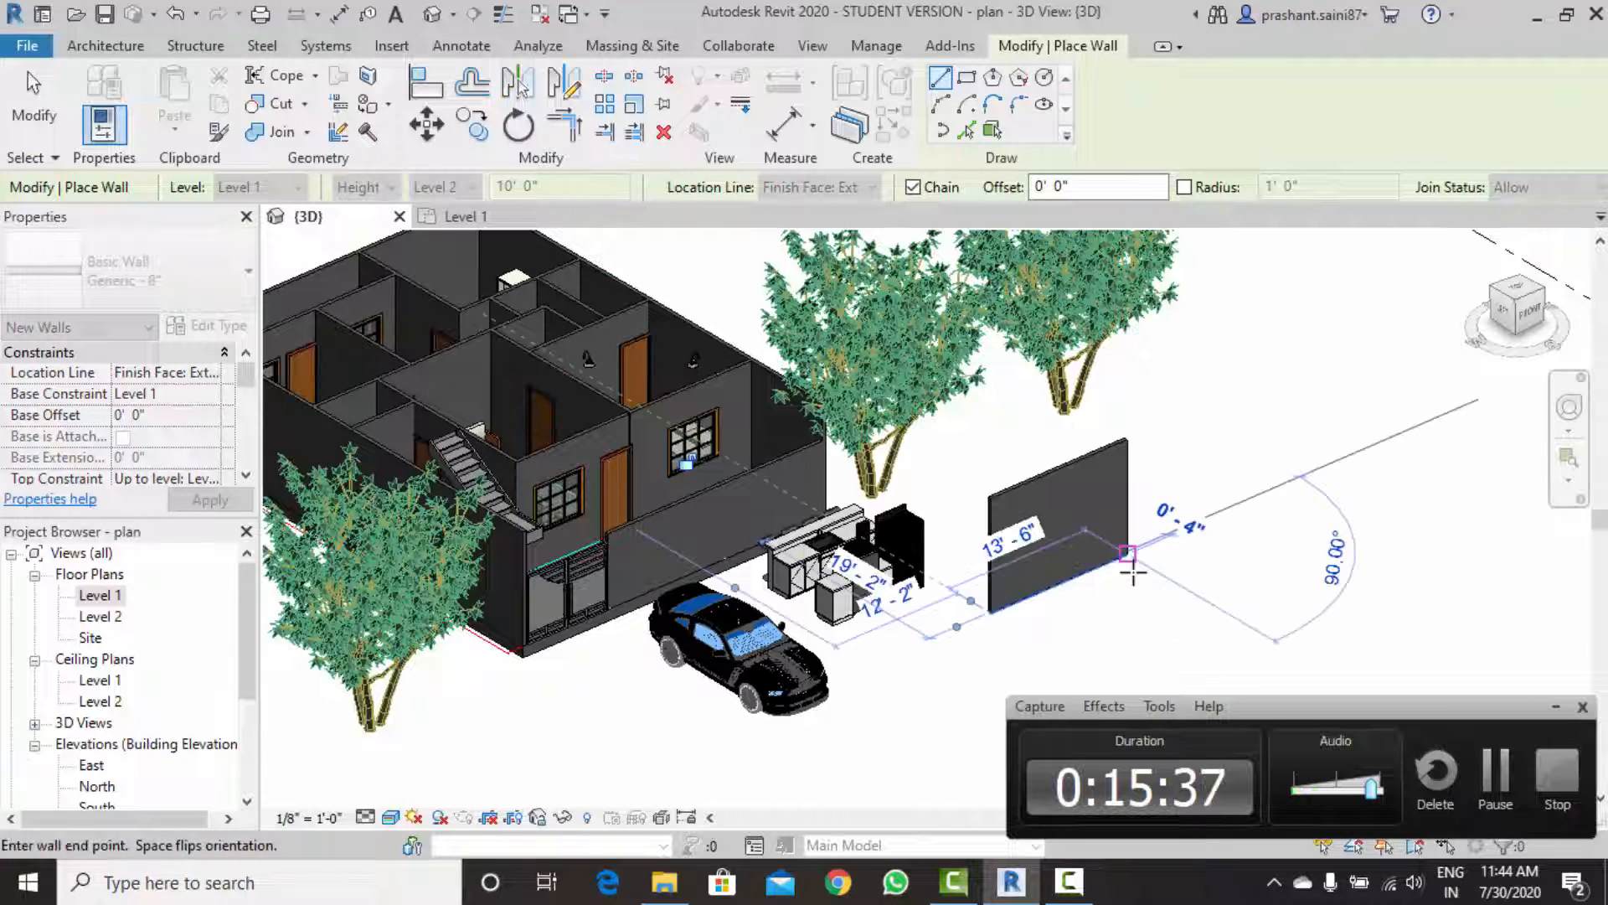
scroll(1127, 560, "up", 3)
scroll(1113, 570, "up", 2)
key("Escape")
key("Escape")
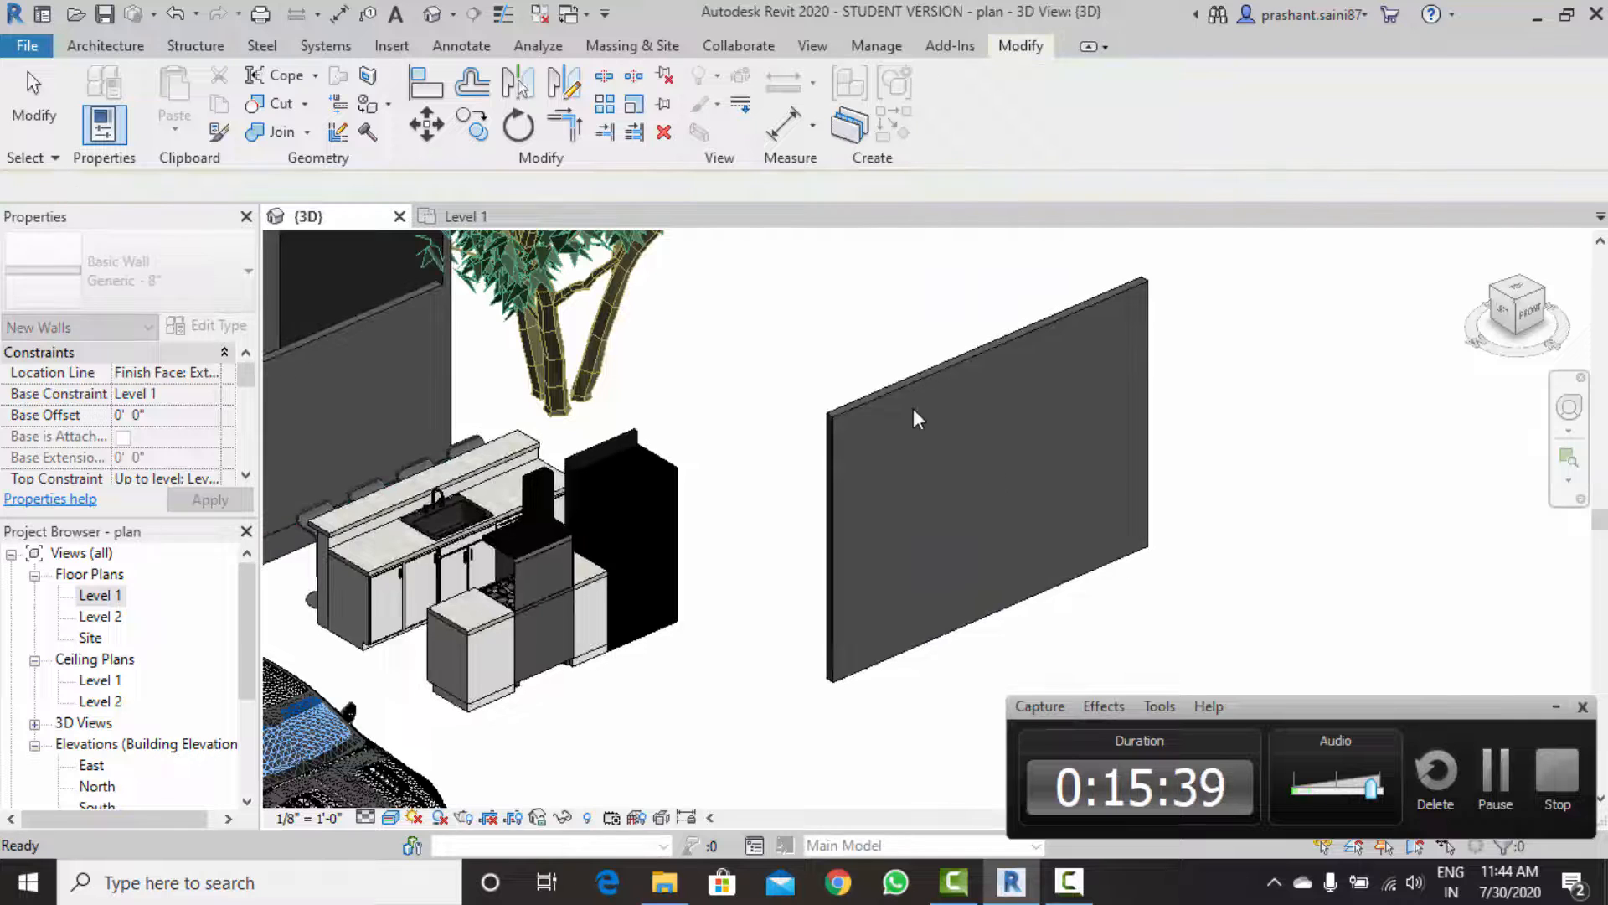
Duplicate the freestanding wall's type under the name Generic - 8" 2.
middle_click_drag(933, 434, 866, 420)
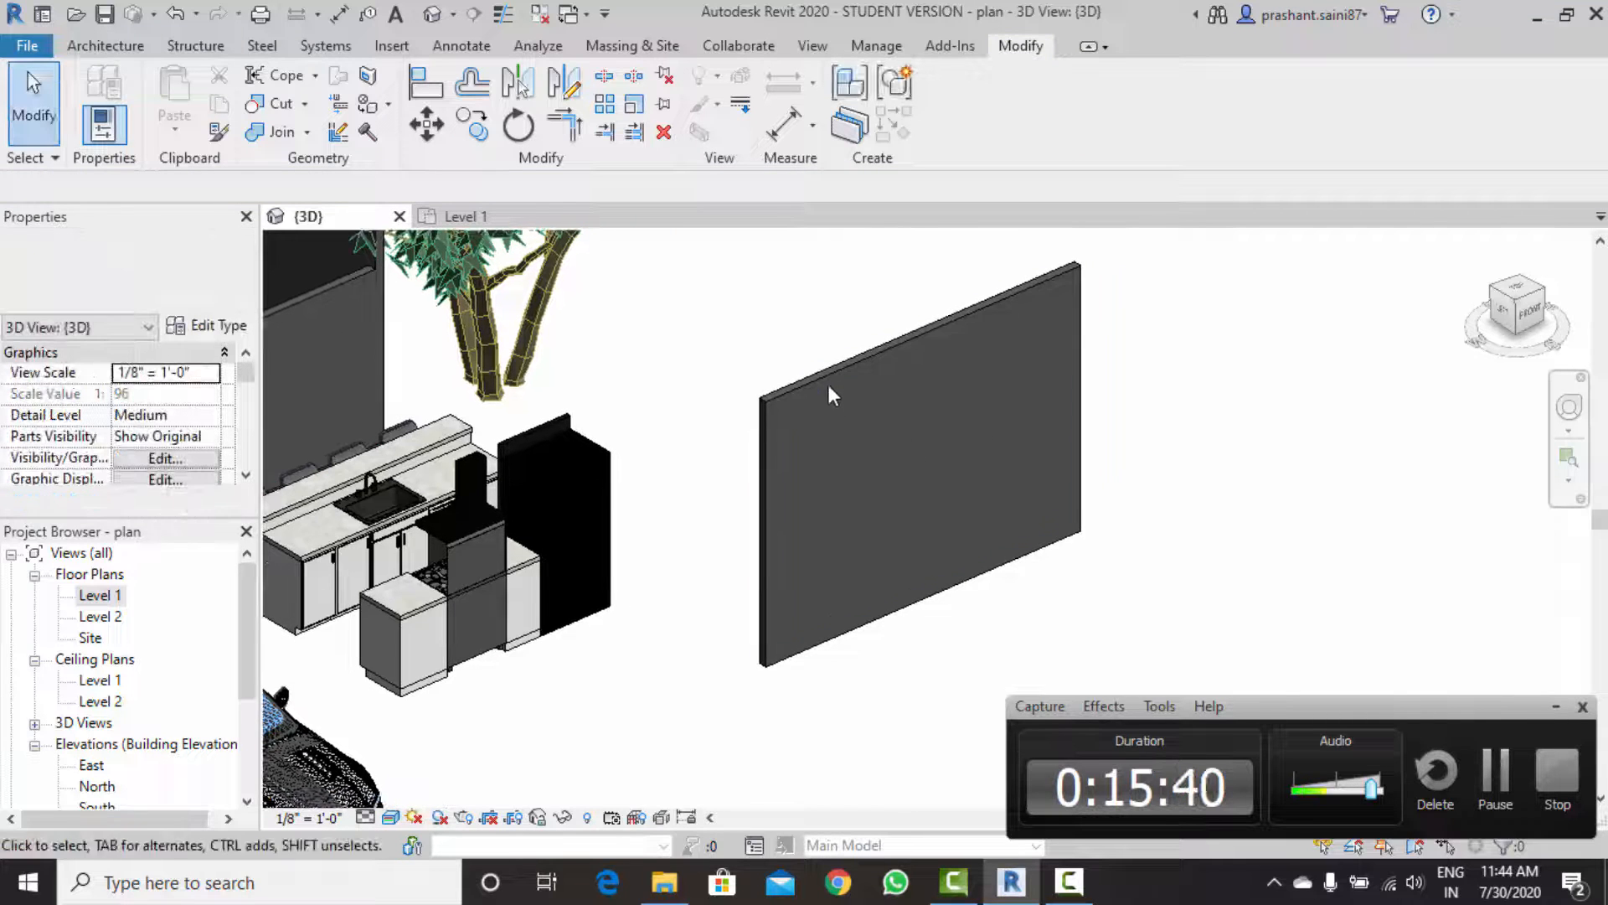
left_click(827, 377)
double_click(826, 373)
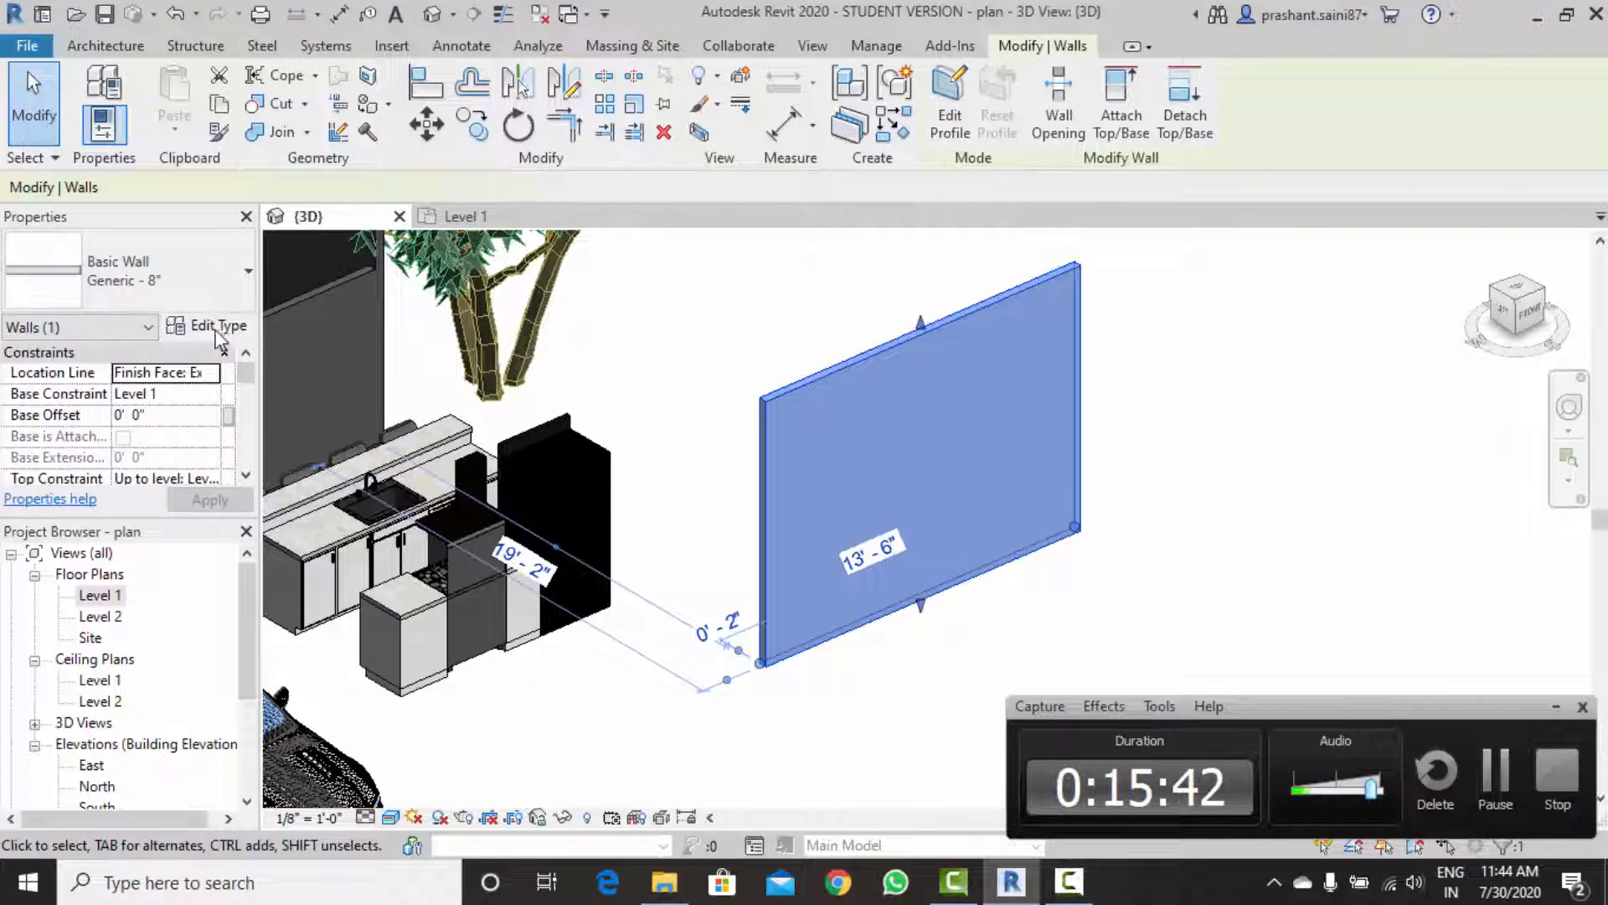
left_click(652, 135)
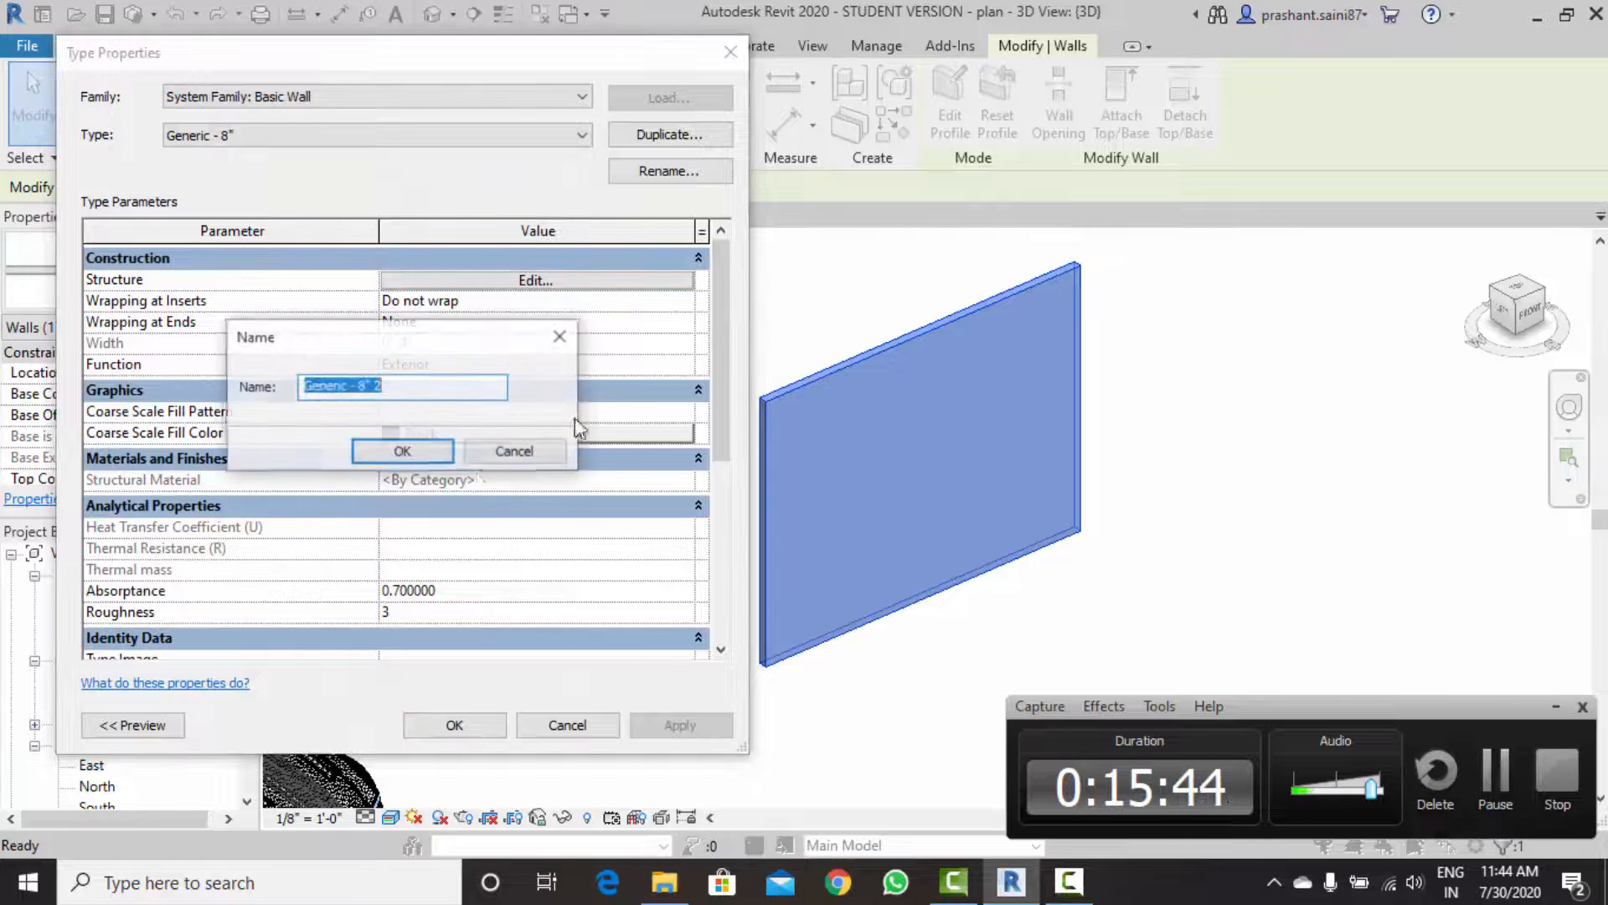
left_click(405, 449)
Set the structure layer thickness of the duplicated wall type to 0' 9" and apply it to the freestanding wall.
left_click(536, 280)
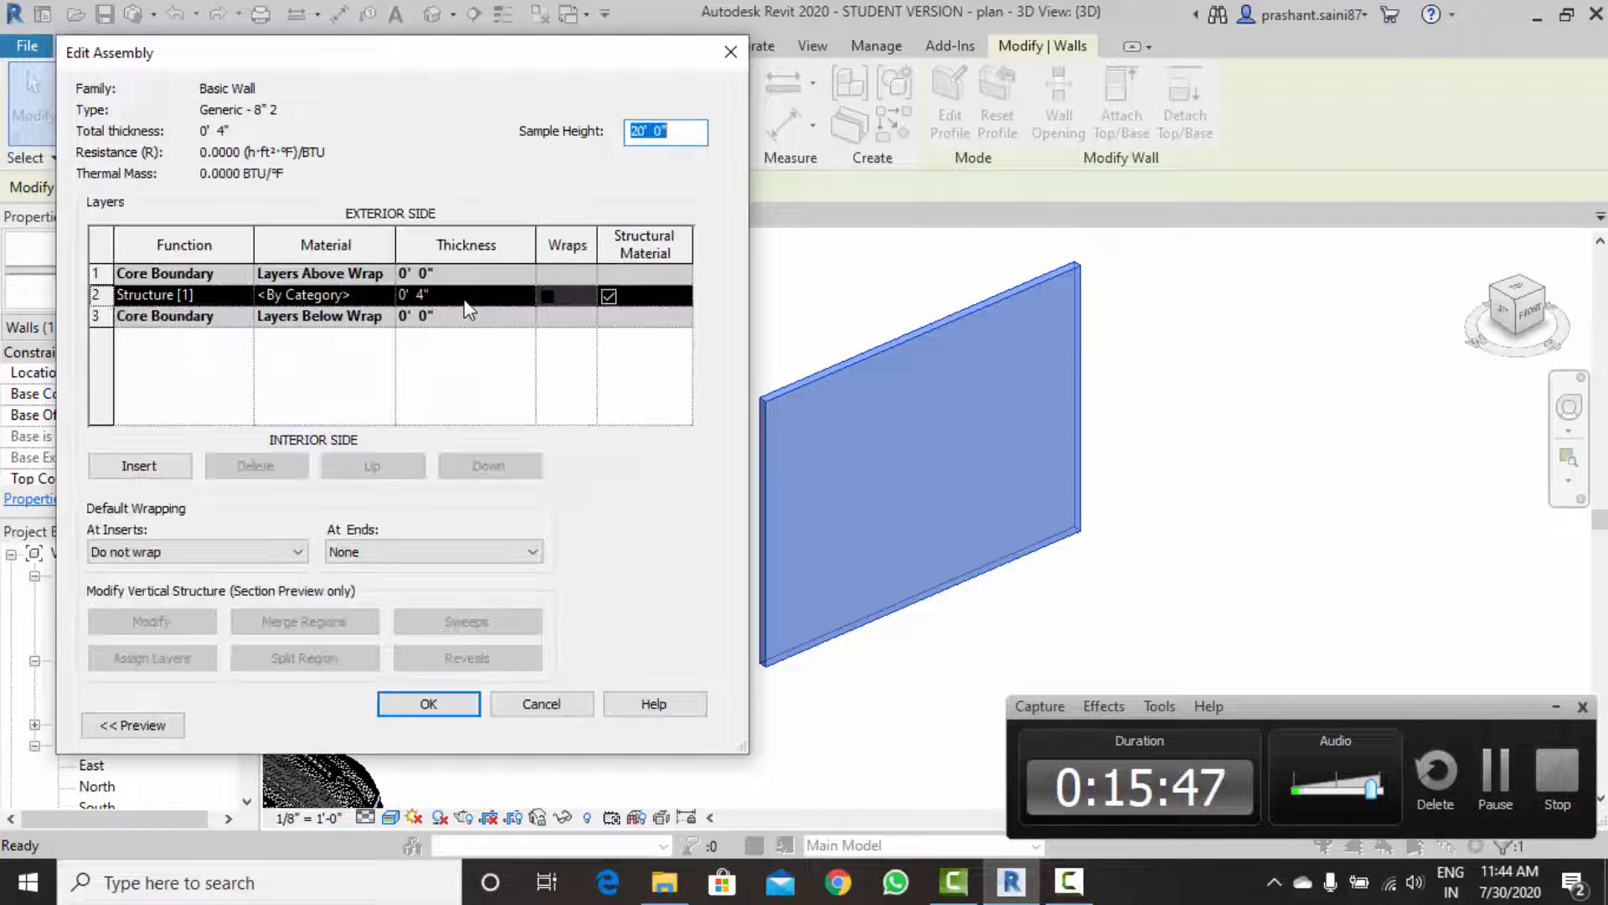
left_click(466, 298)
type("9")
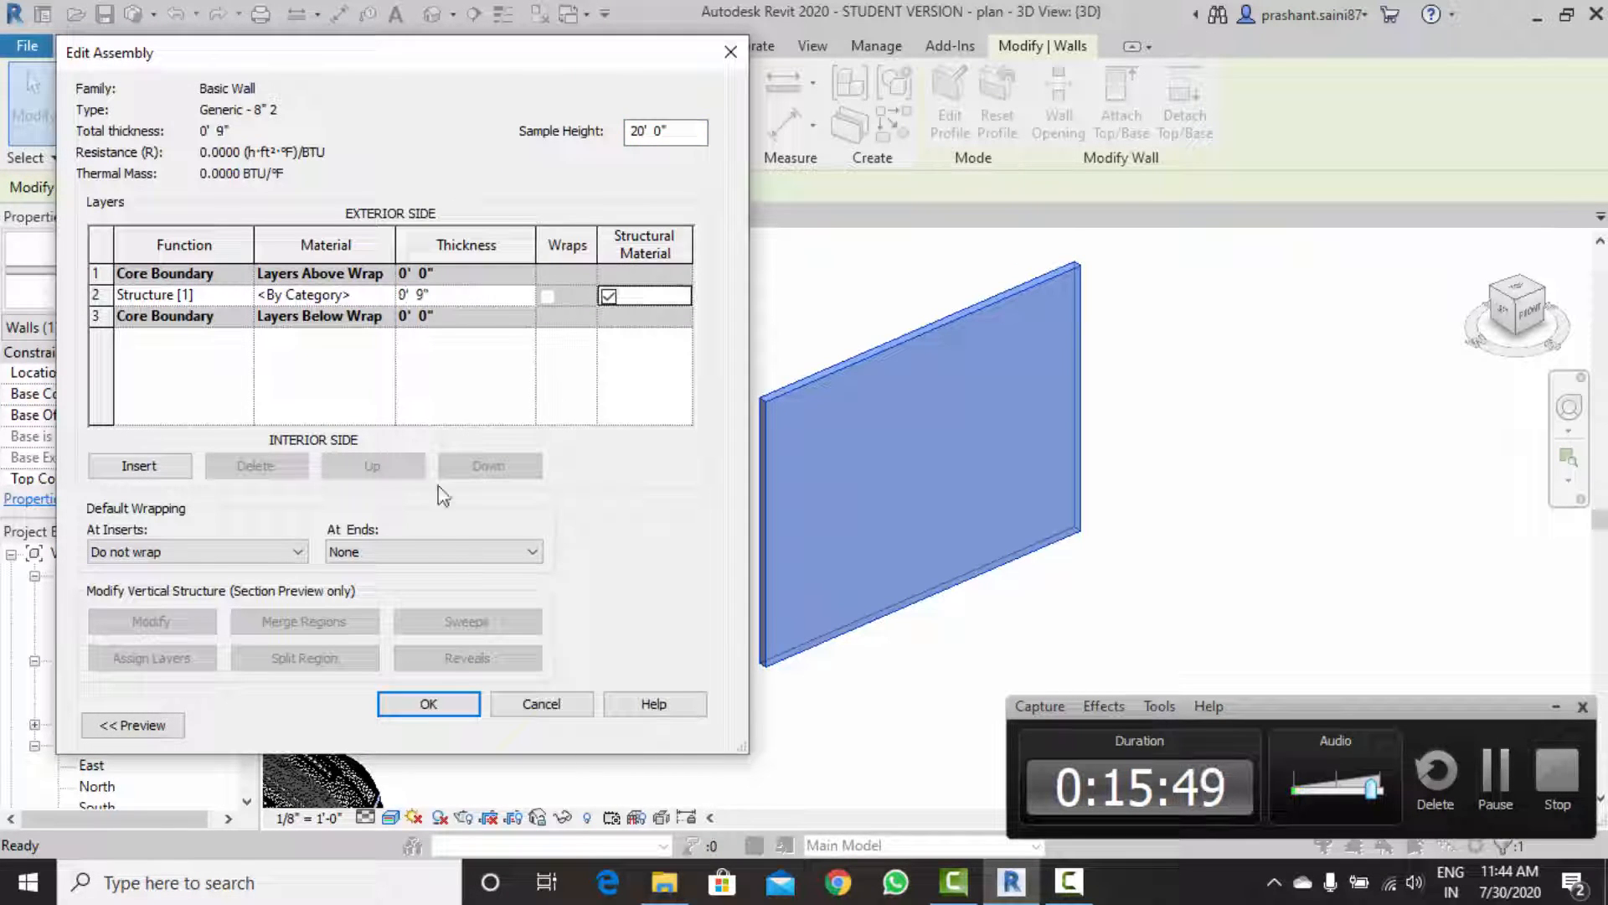
left_click(438, 704)
left_click(459, 729)
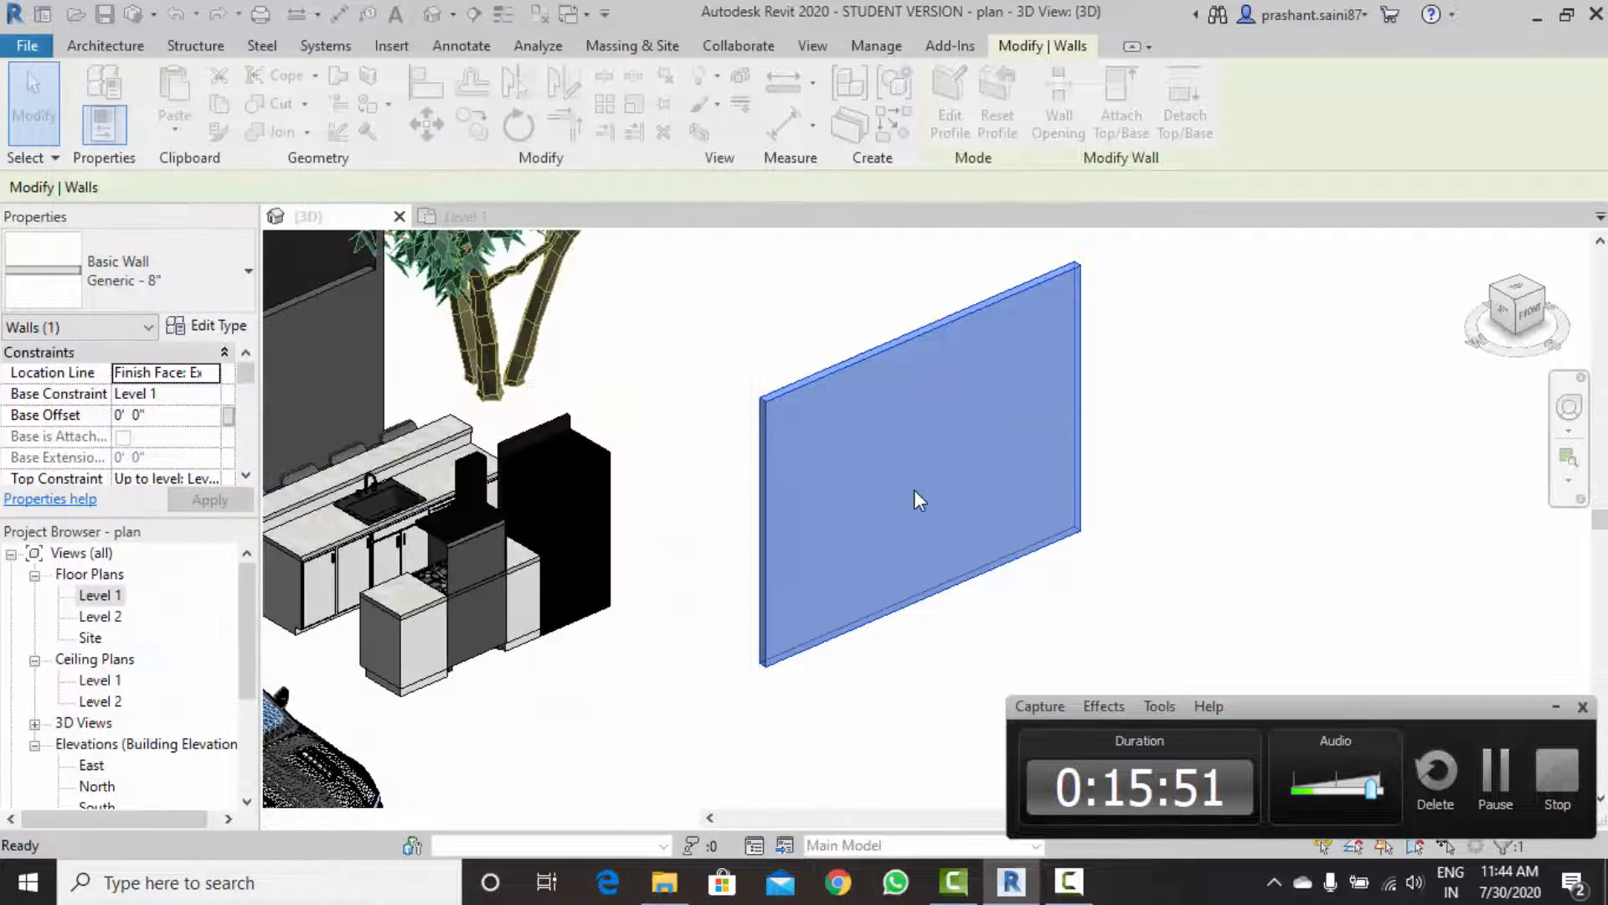
scroll(925, 446, "down", 1)
left_click(1169, 532)
Edit the freestanding wall's profile to cut a circular opening about 1'-9" in radius near its upper corner facing the kitchen set.
scroll(851, 363, "up", 1)
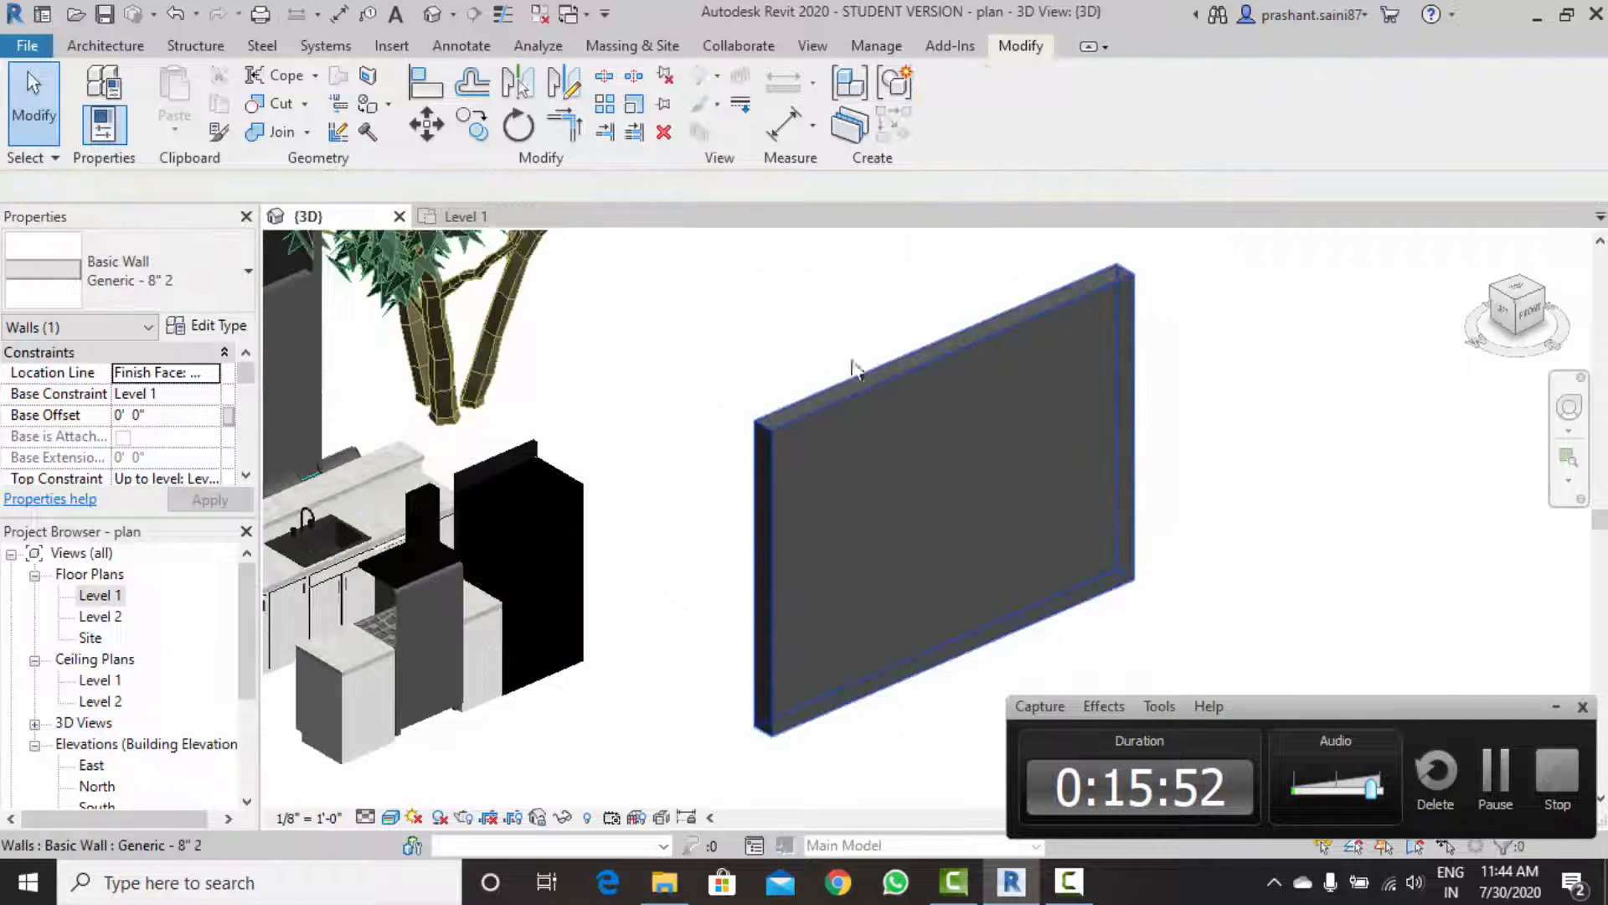
scroll(814, 435, "up", 1)
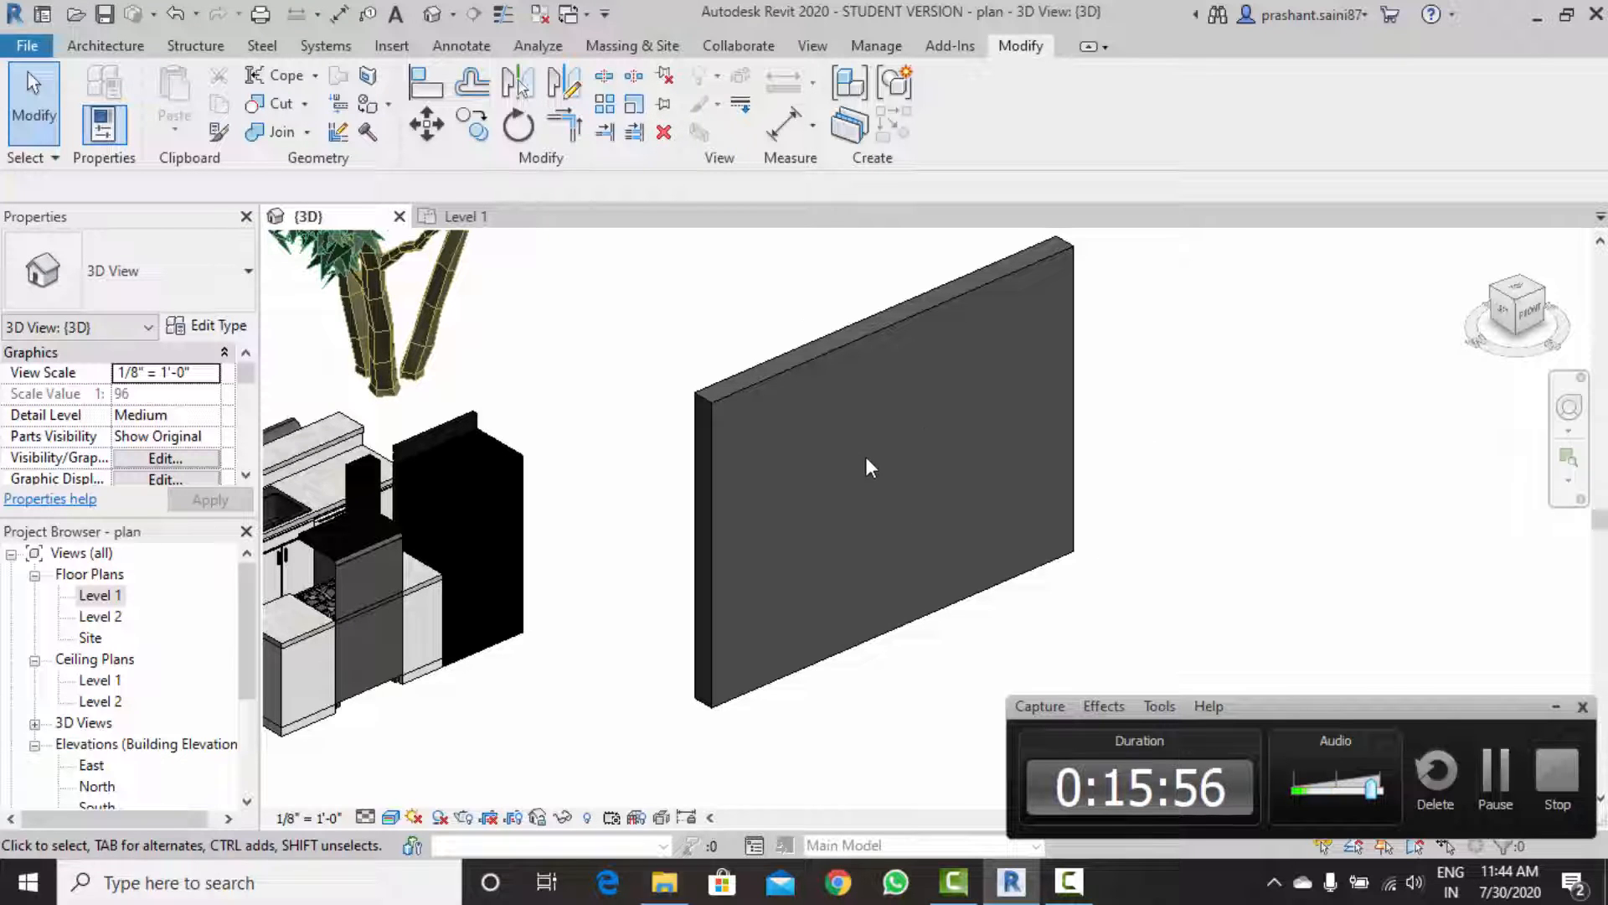
scroll(825, 449, "up", 1)
scroll(779, 419, "up", 1)
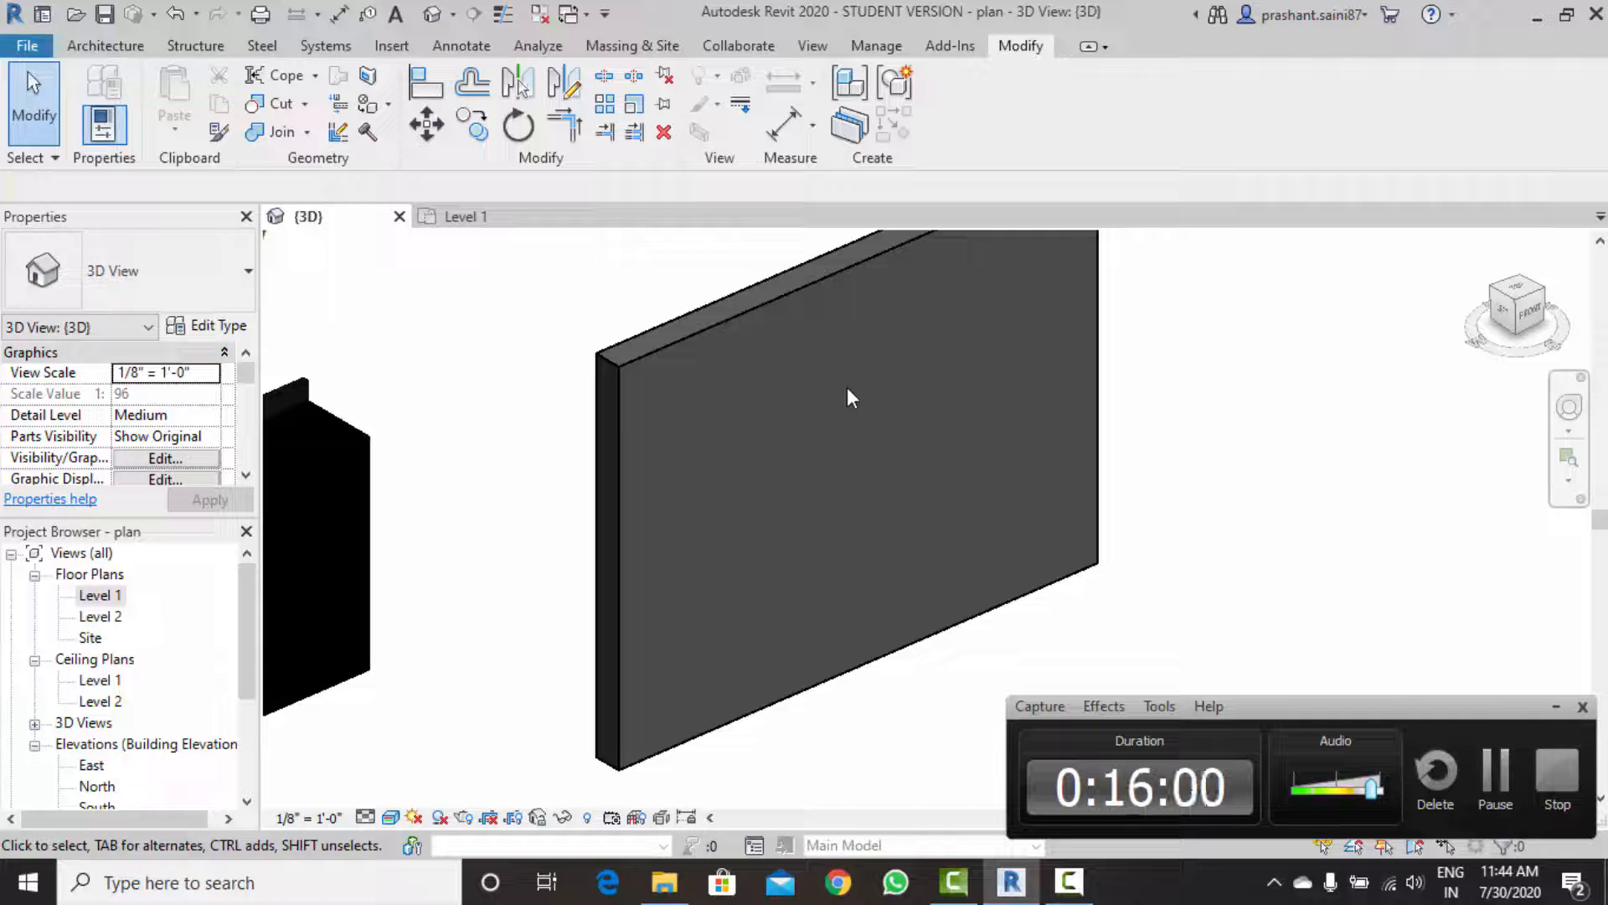
scroll(847, 394, "down", 1)
middle_click_drag(842, 423, 787, 502)
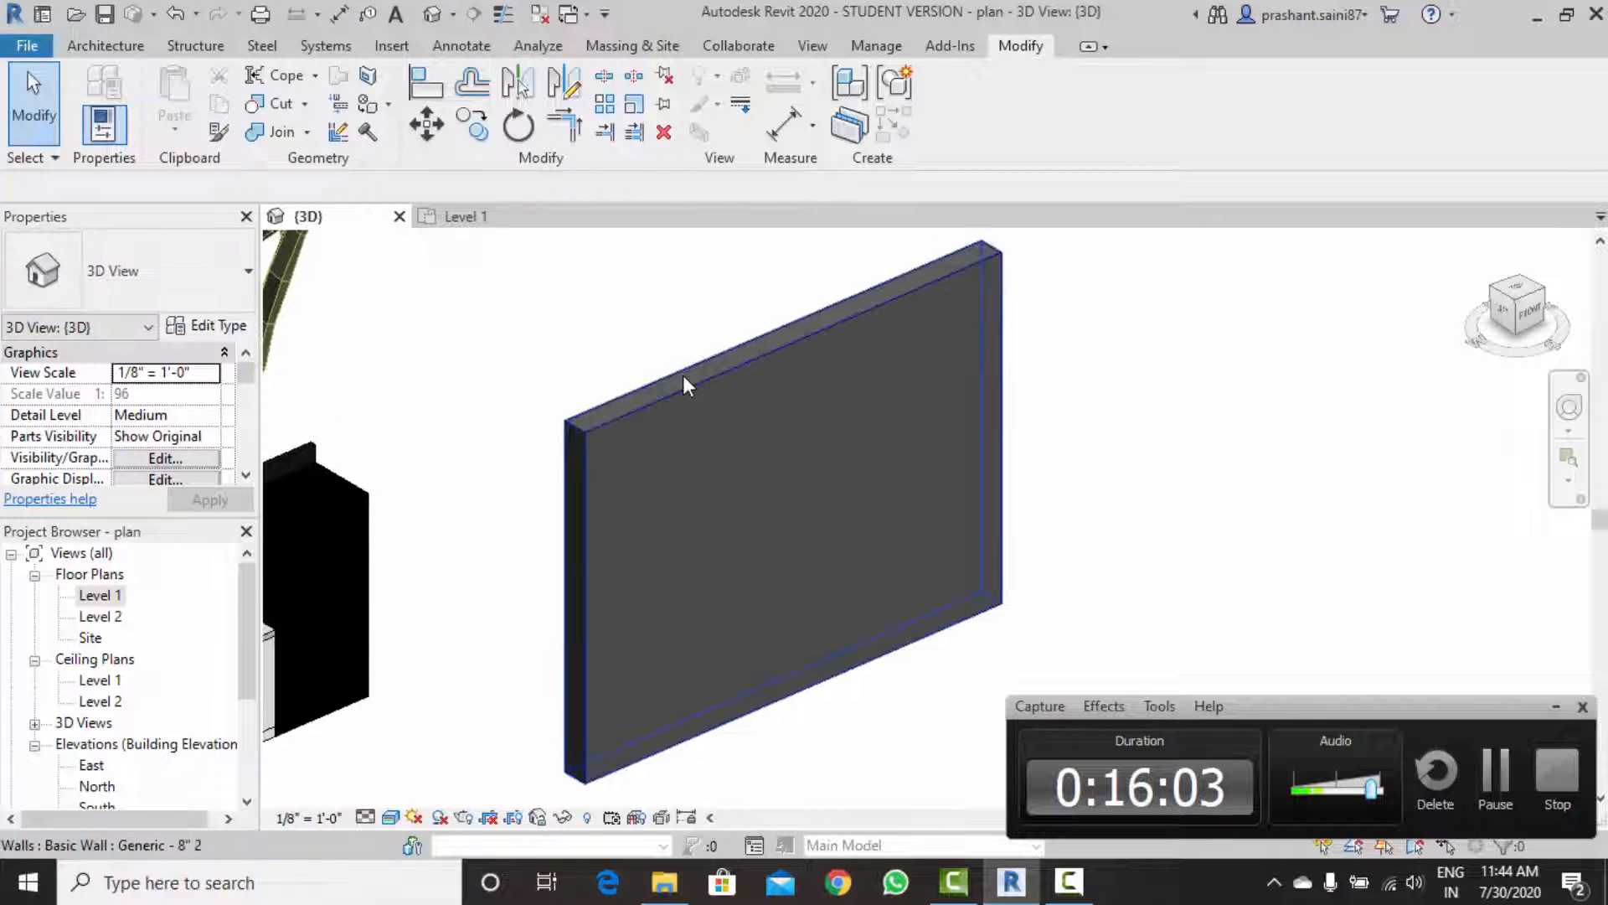
left_click(690, 384)
left_click(952, 117)
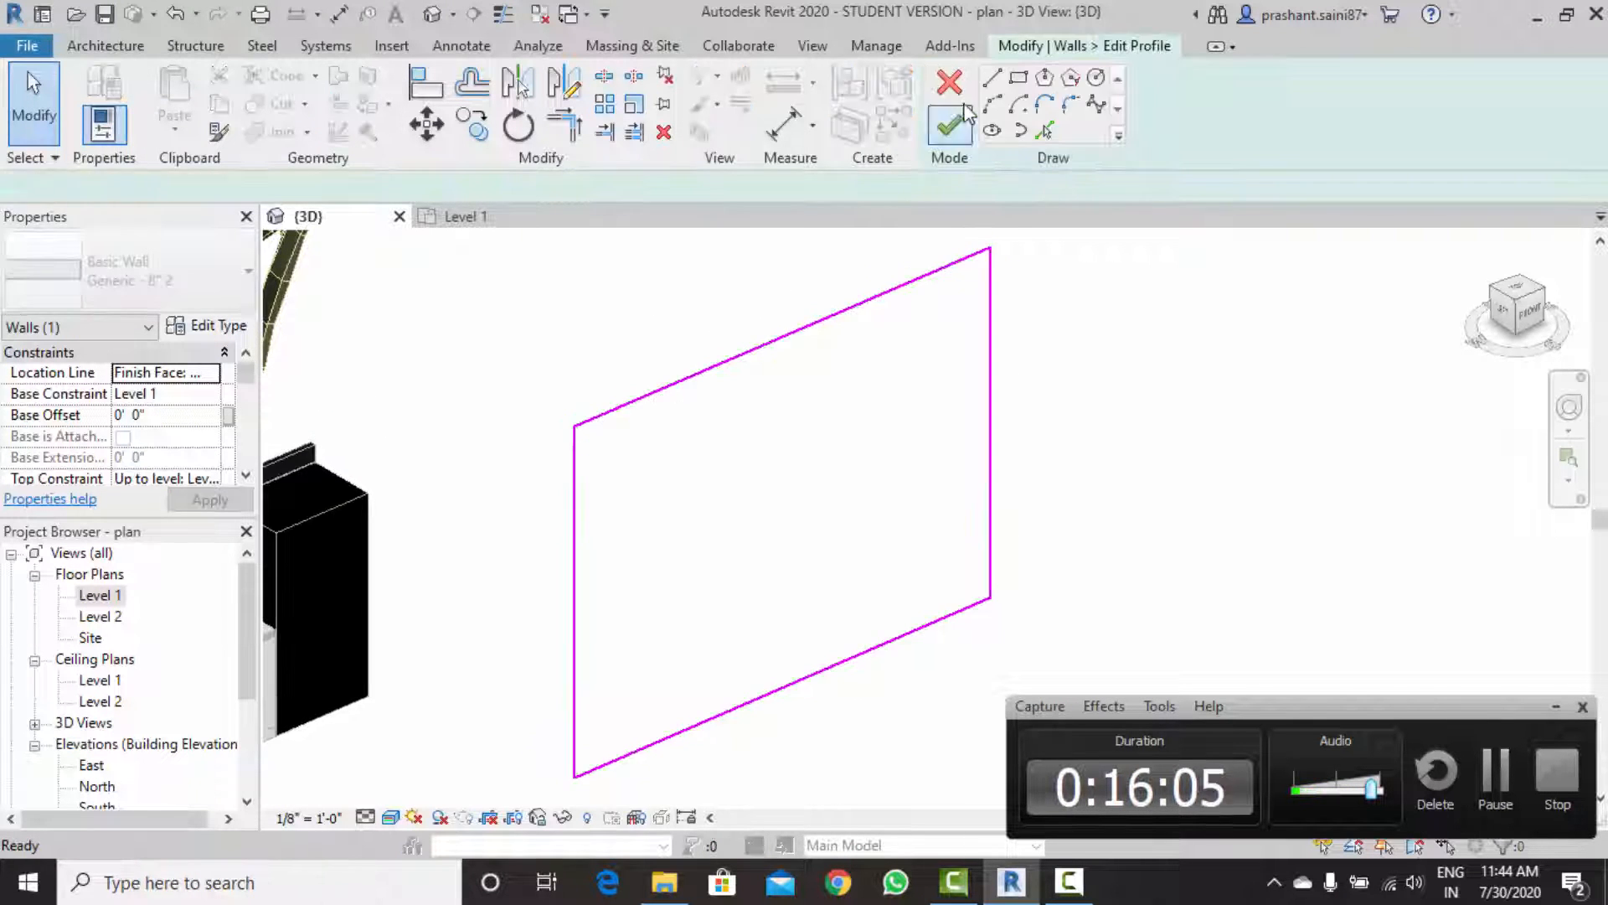
left_click(1096, 78)
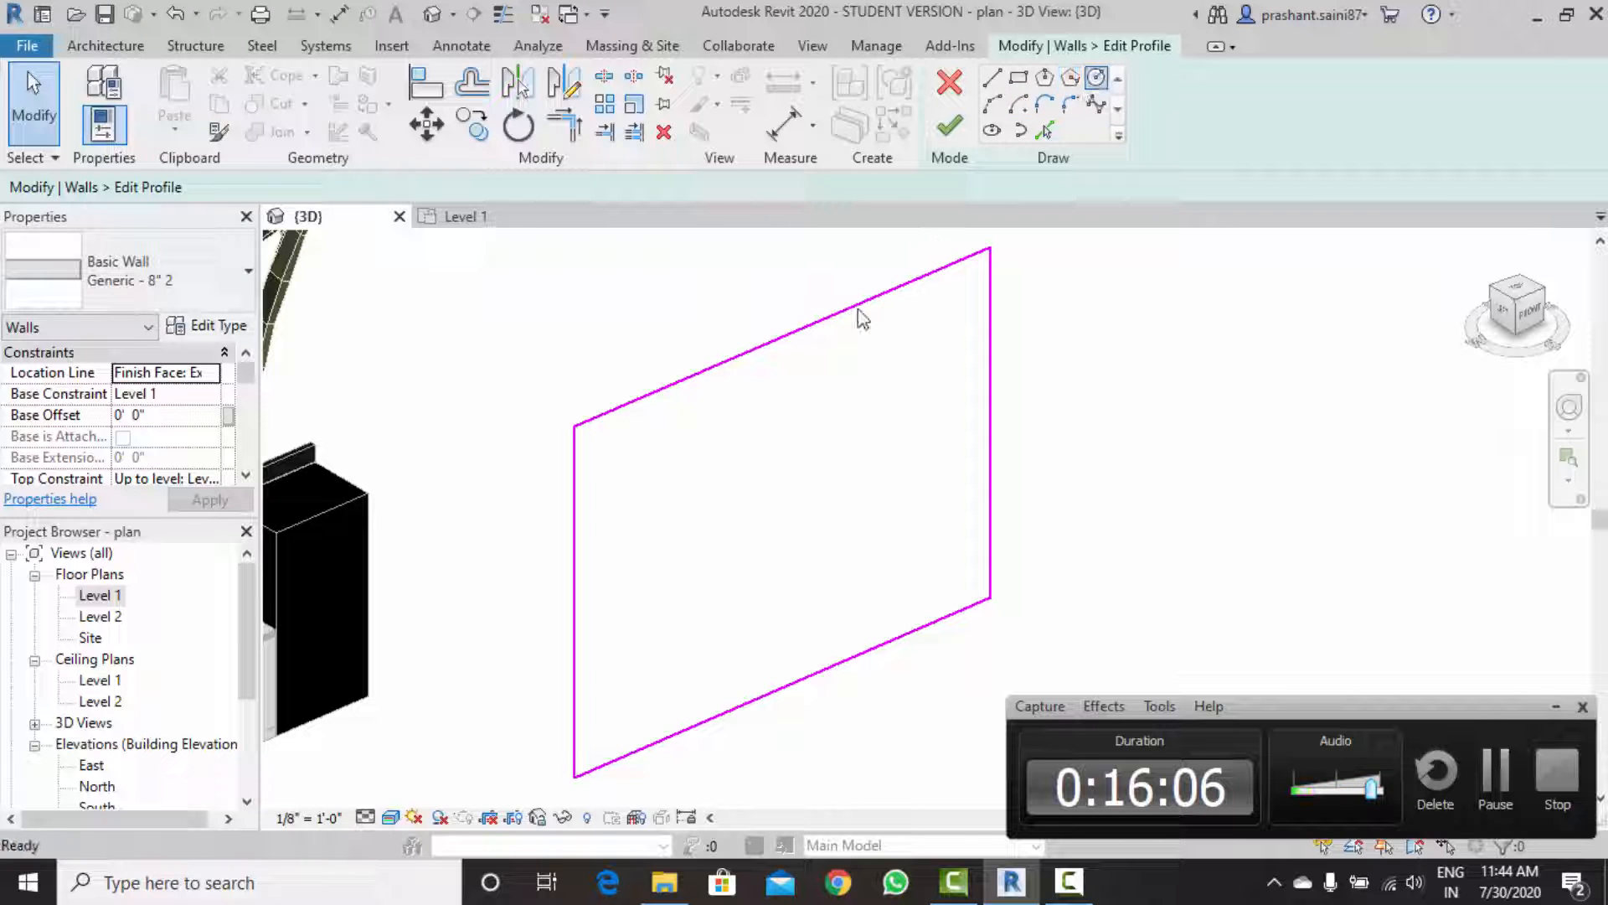
left_click(691, 467)
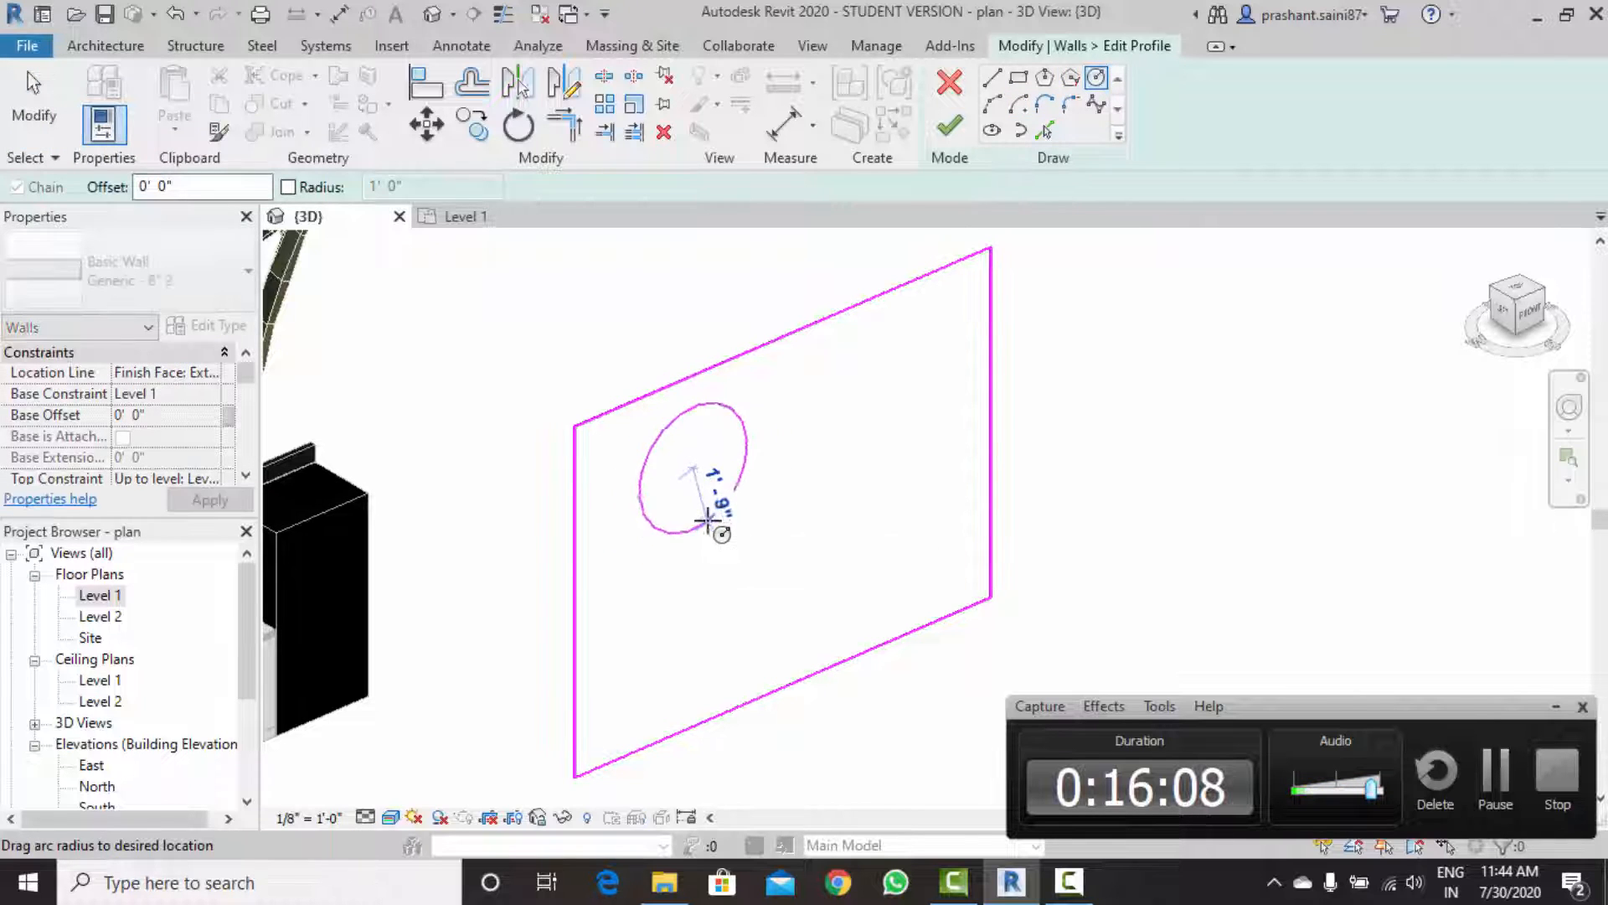
left_click(716, 511)
left_click(949, 126)
left_click(1087, 419)
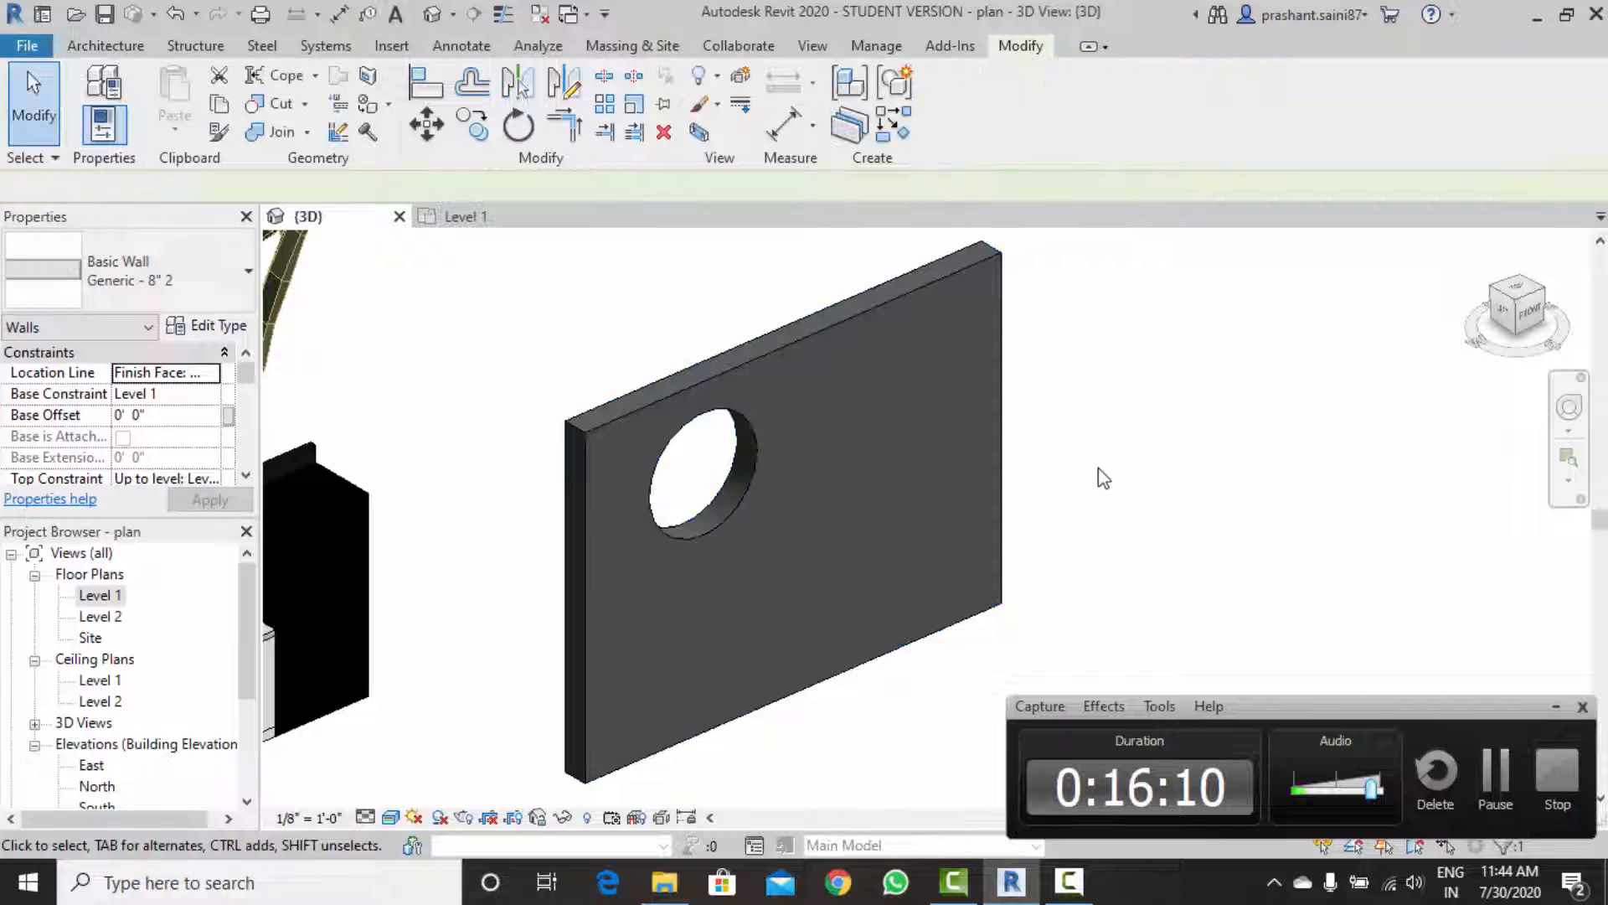
Add a rectangular opening about 3'-11" wide and 4'-0" high to the wall's profile, beside the circular one.
middle_click_drag(1098, 466, 1096, 434)
left_click(831, 294)
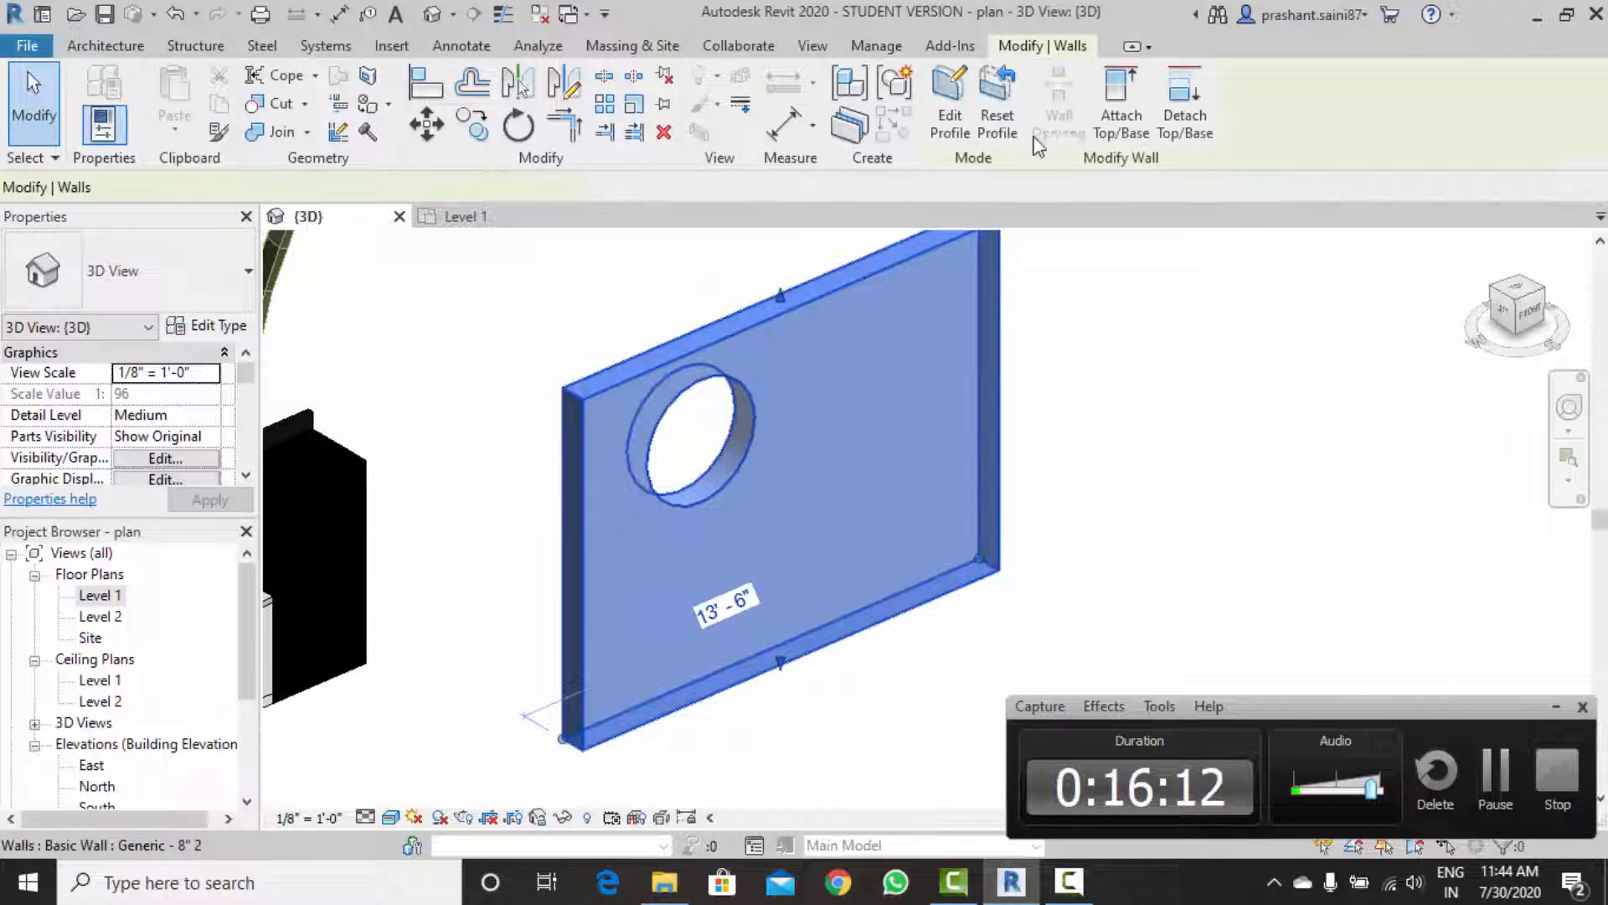
left_click(949, 118)
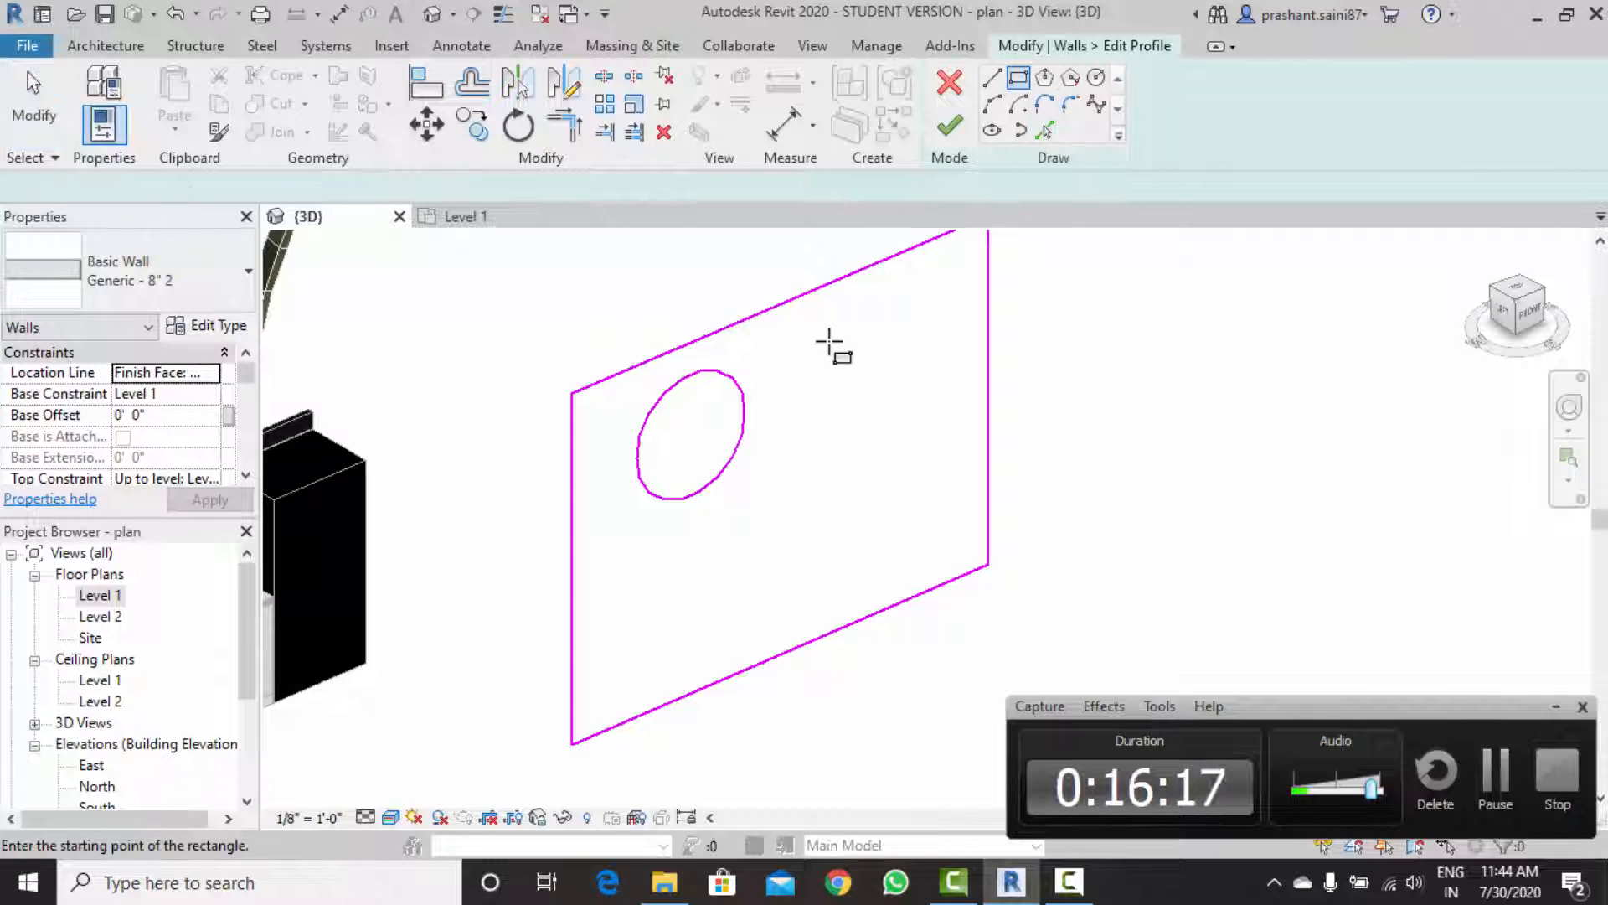
left_click(830, 340)
left_click(949, 430)
left_click(955, 134)
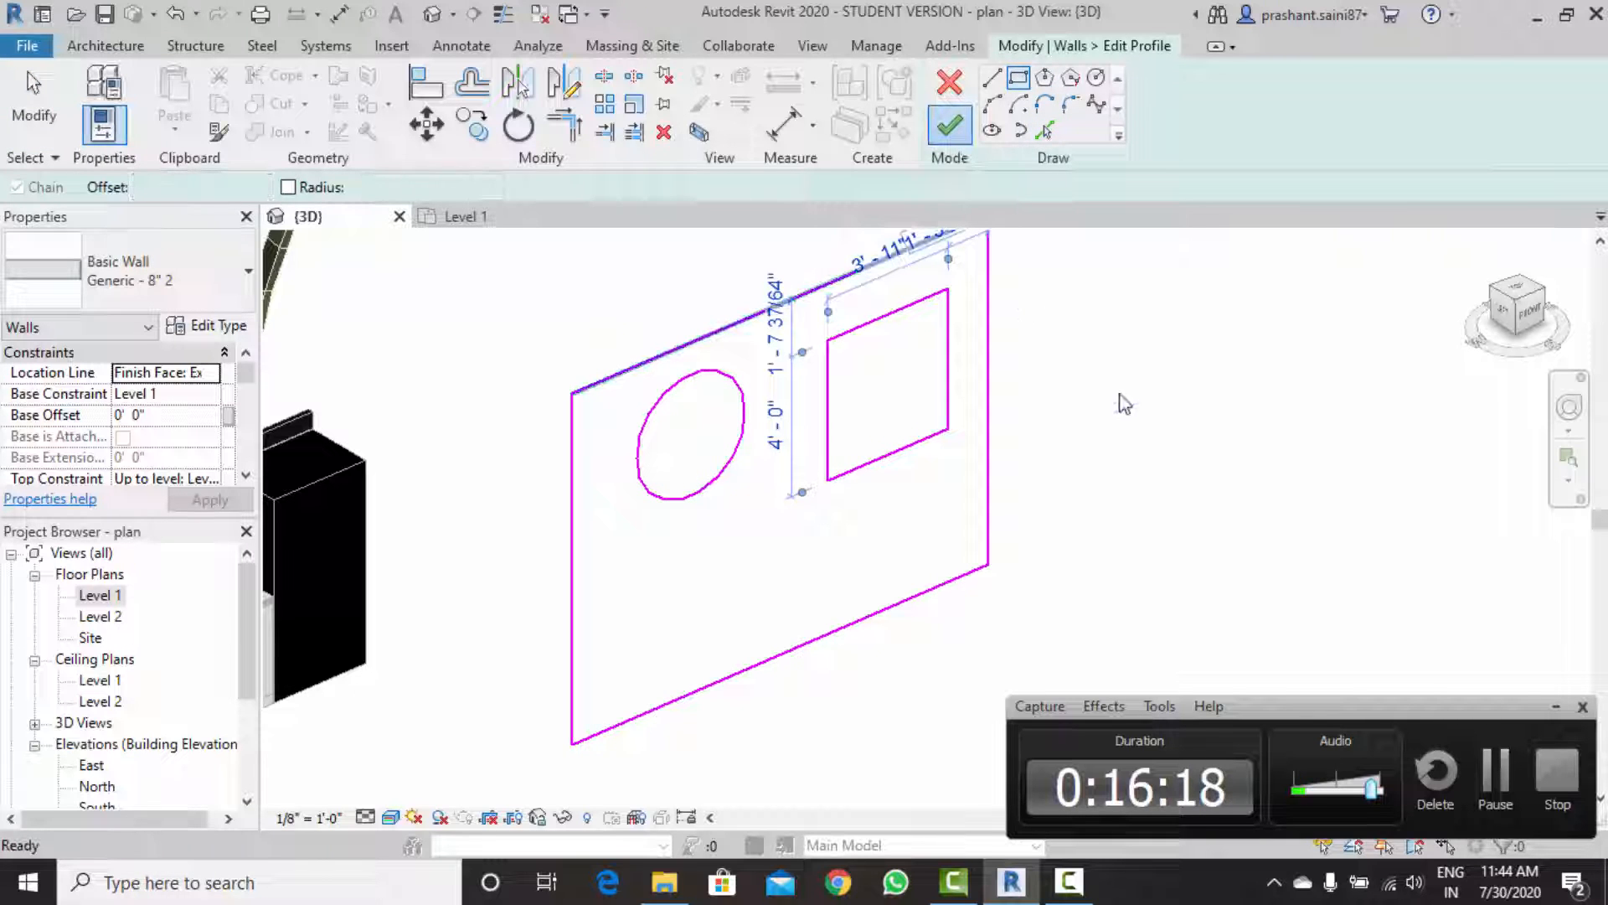
left_click(1120, 435)
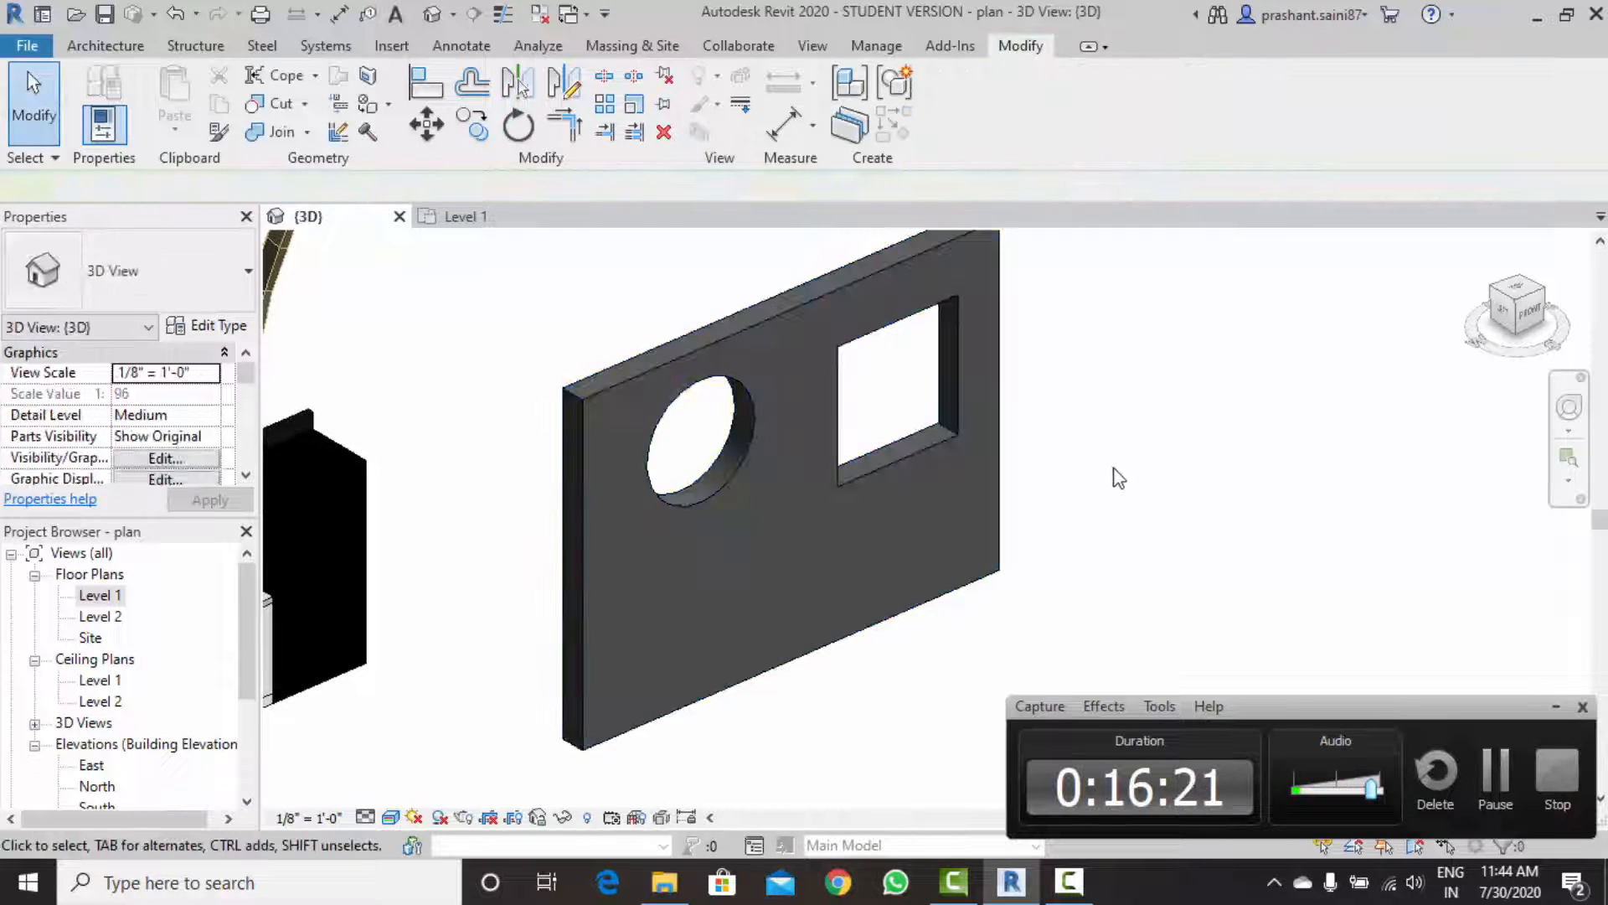
Examine the circular and rectangular openings in the freestanding wall at different zoom levels and select the wall.
scroll(1120, 482, "down", 1)
middle_click_drag(1124, 488, 1127, 519)
scroll(883, 410, "up", 2)
scroll(851, 460, "up", 2)
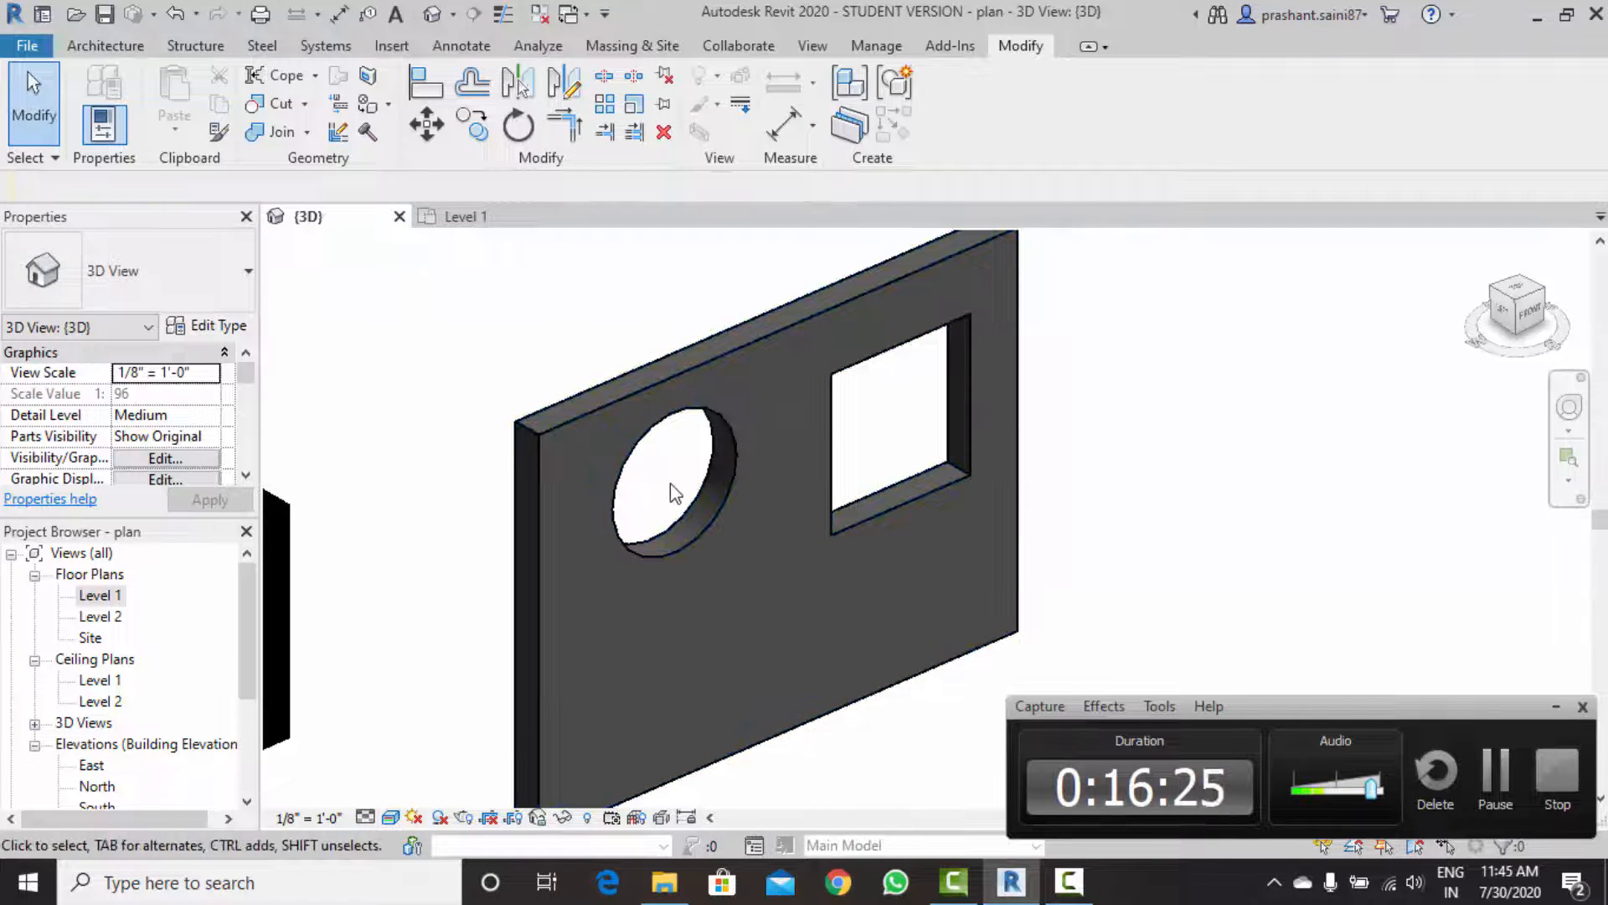
scroll(675, 493, "down", 1)
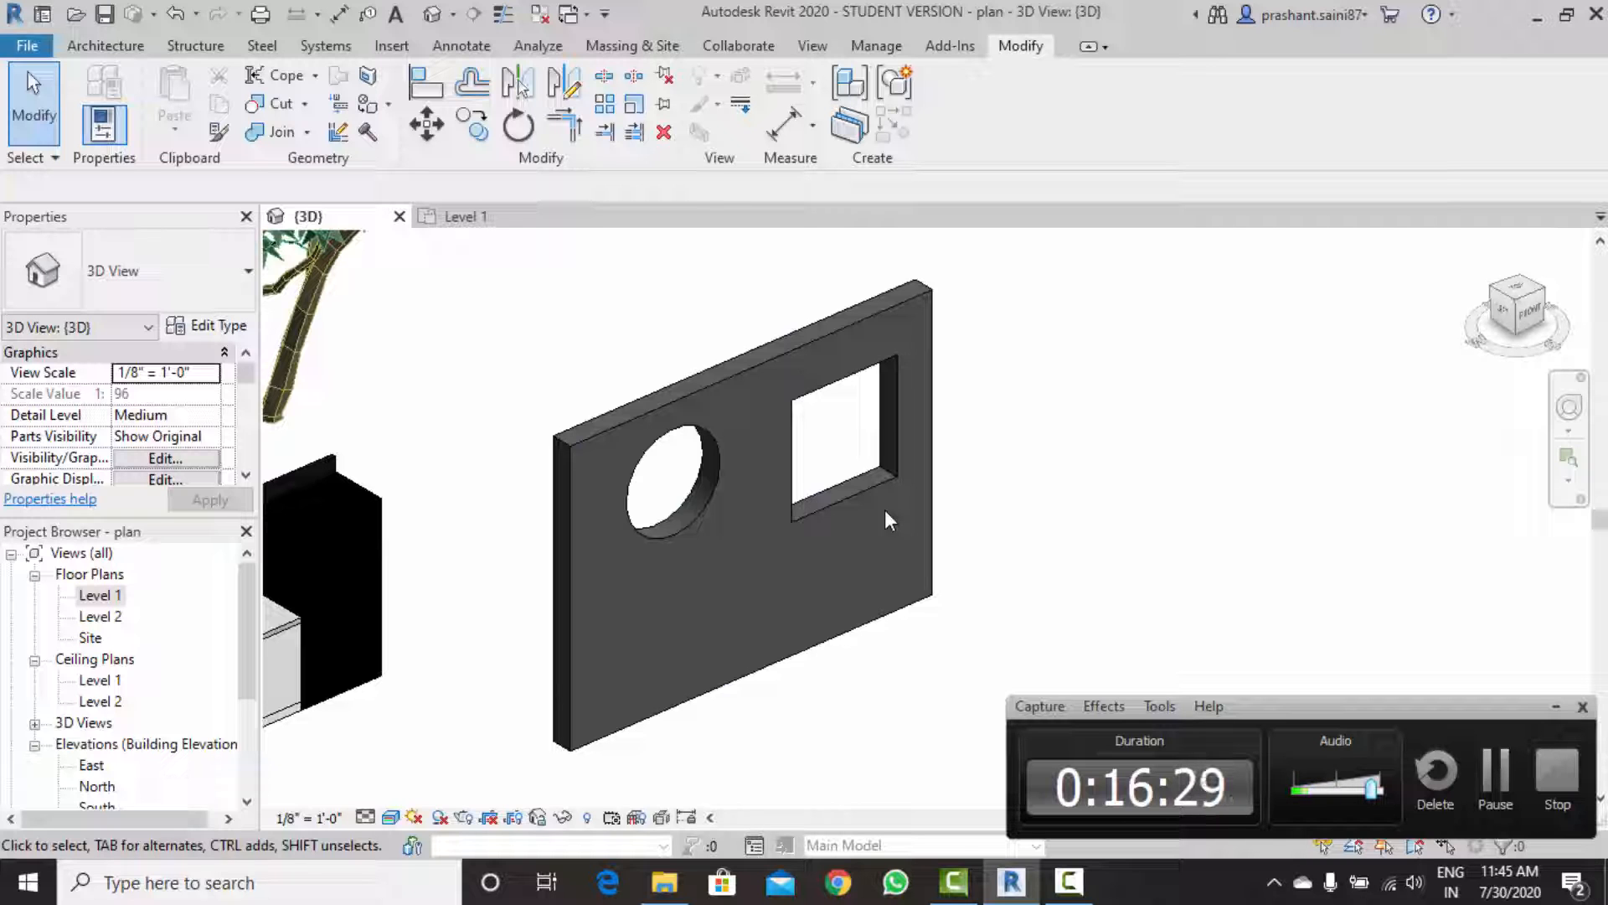
scroll(886, 496, "down", 1)
scroll(873, 474, "up", 1)
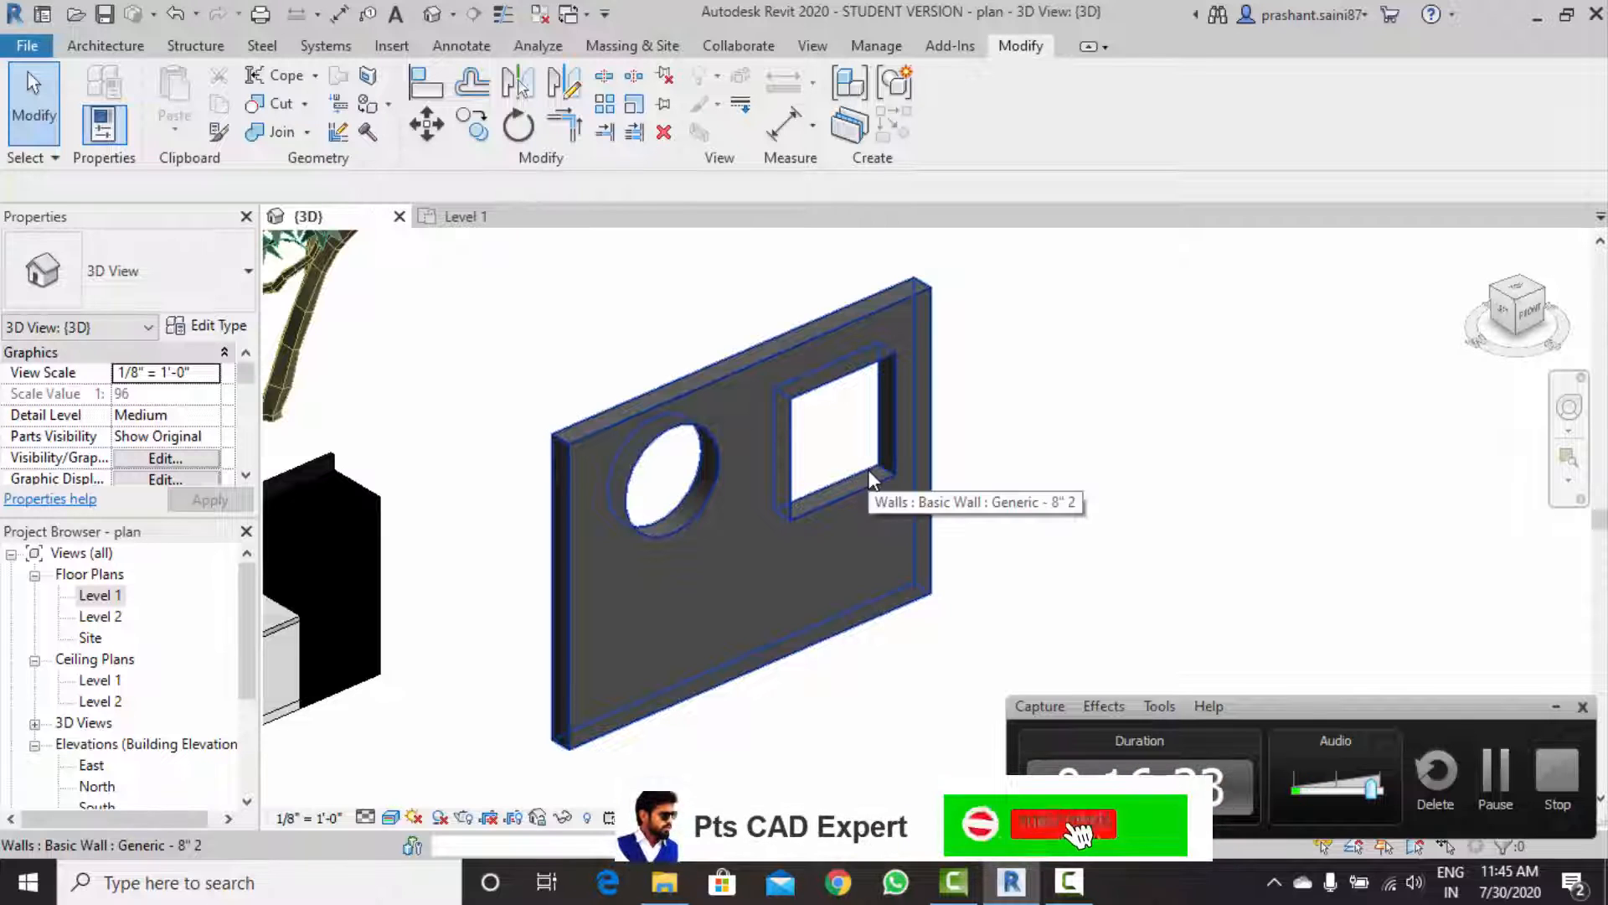
scroll(867, 469, "down", 2)
scroll(901, 496, "up", 1)
left_click(906, 506)
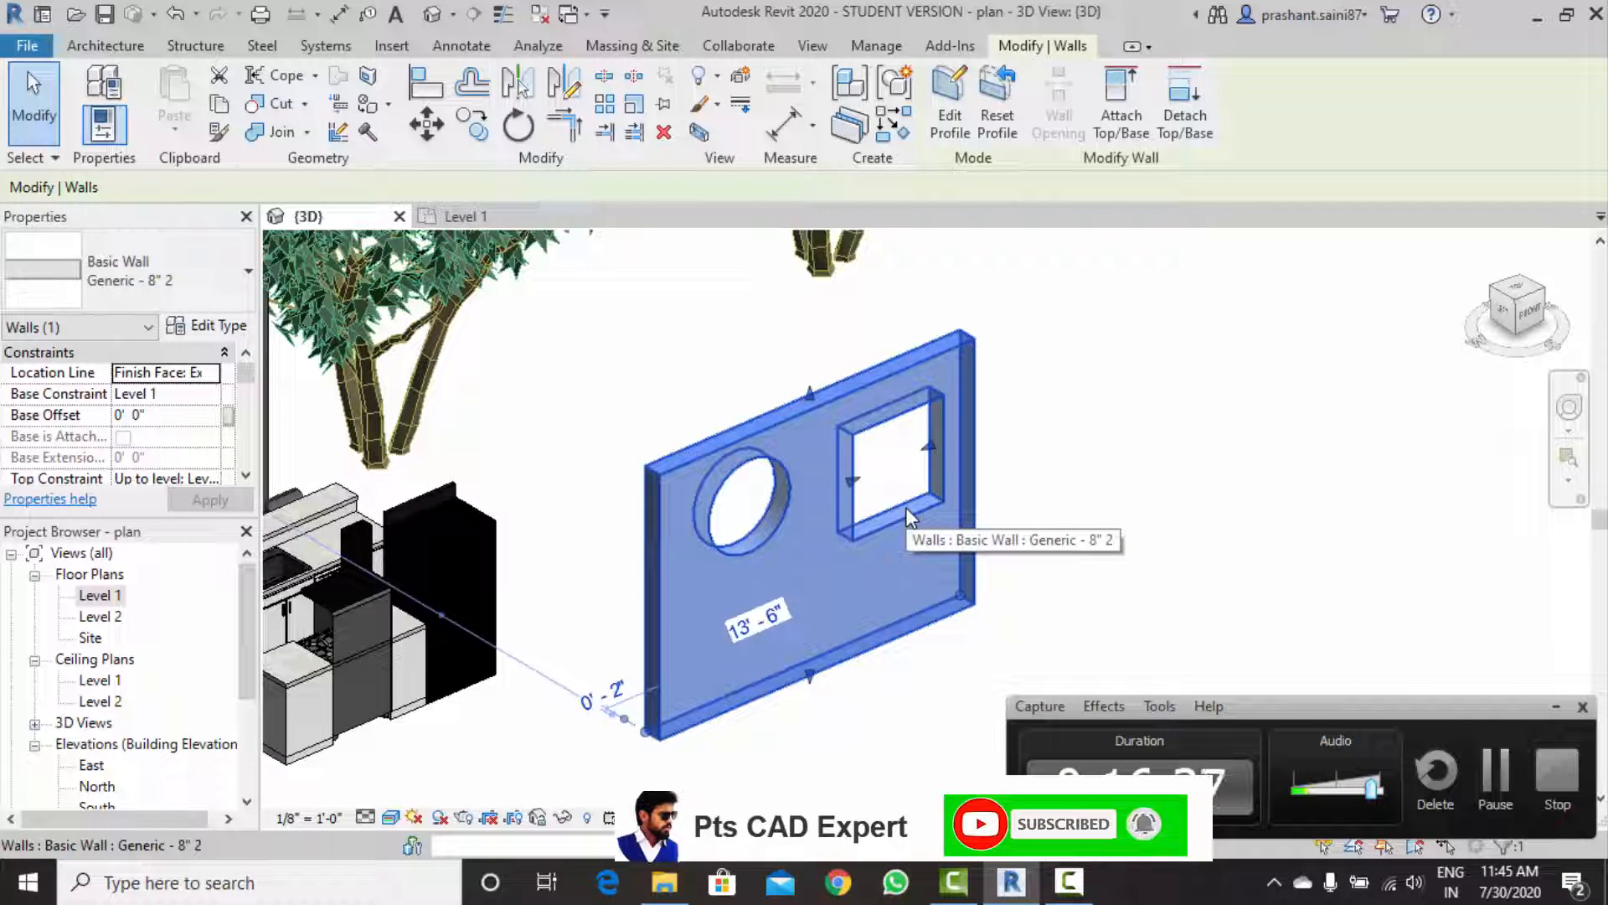
scroll(909, 463, "down", 1)
middle_click_drag(923, 478, 900, 488)
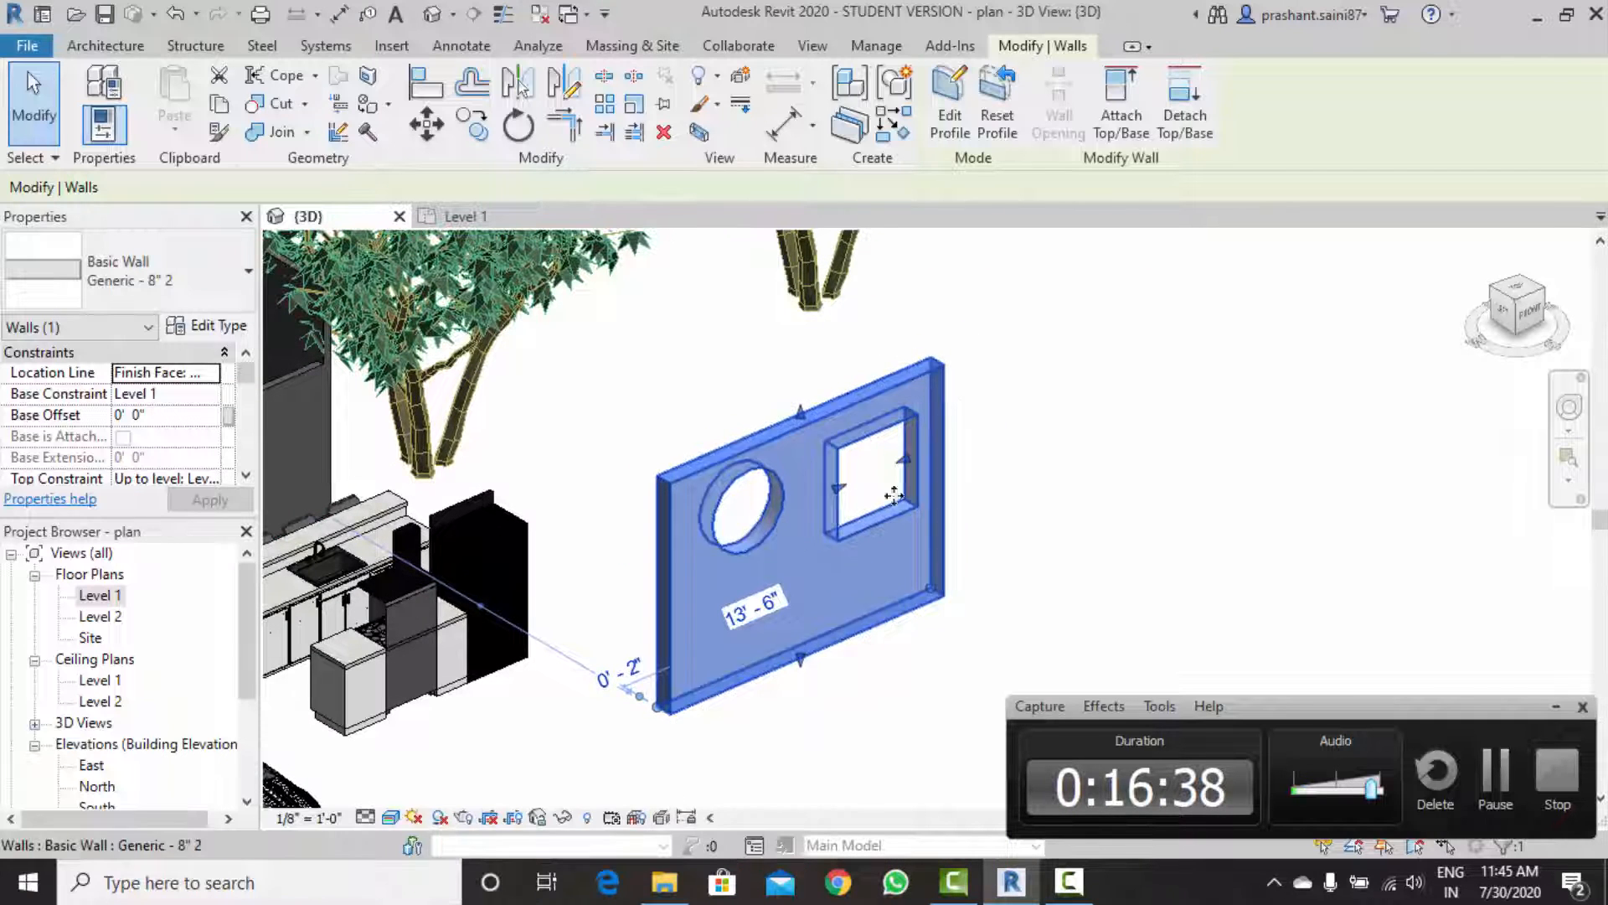
Draw a second freestanding wall of the same type beside the one with the circular and rectangular openings.
scroll(929, 574, "down", 1)
middle_click_drag(937, 576, 841, 566)
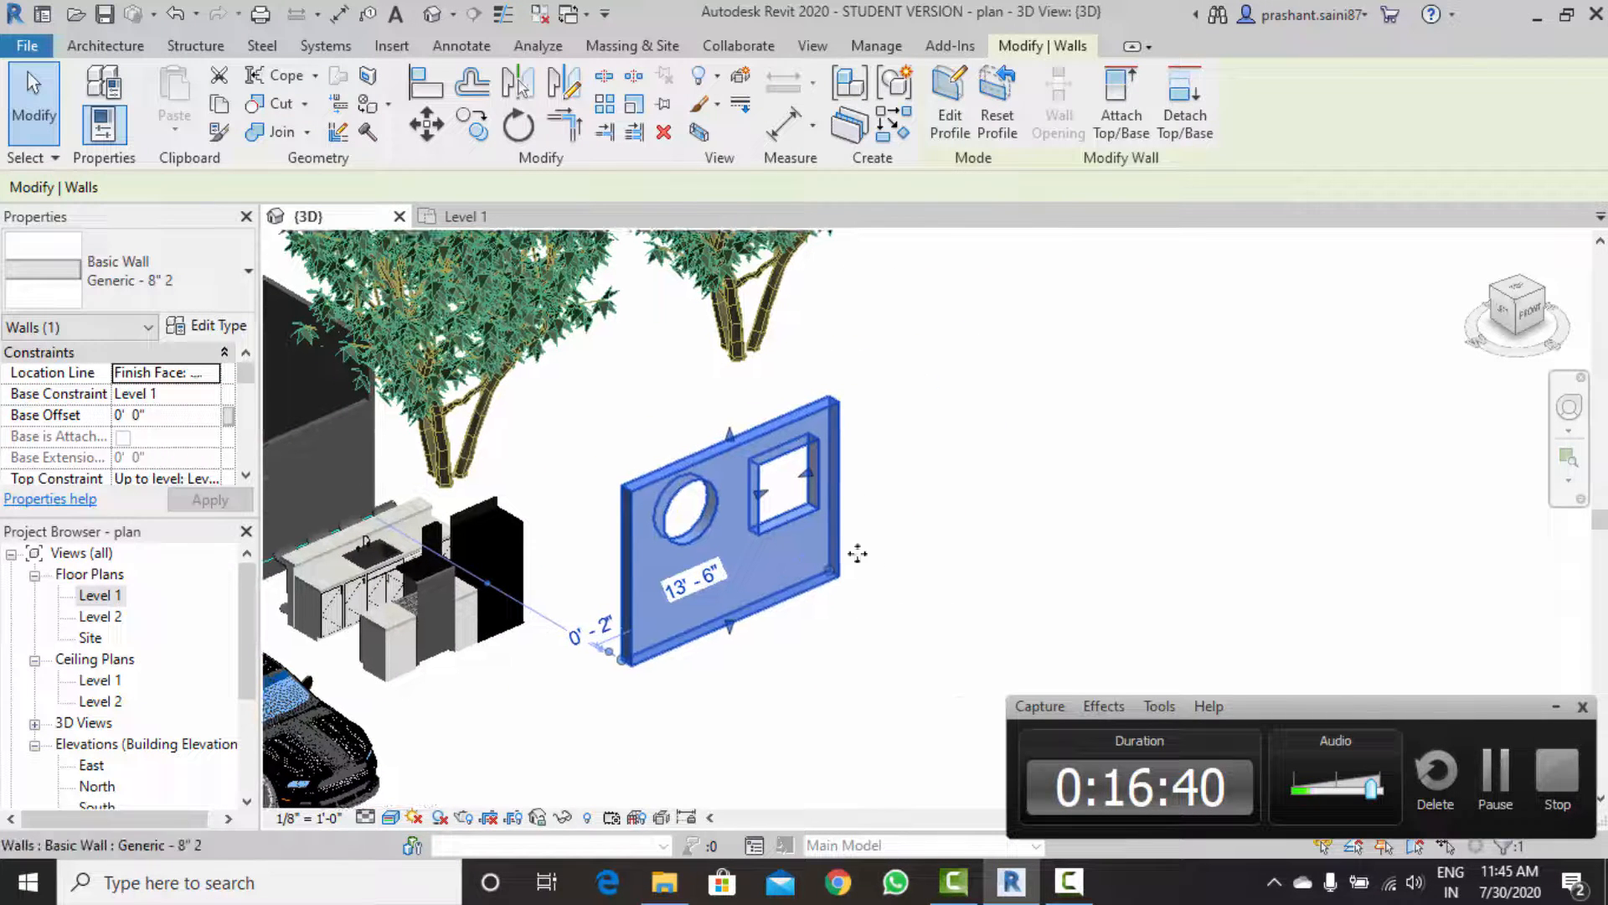
left_click(896, 129)
left_click(913, 533)
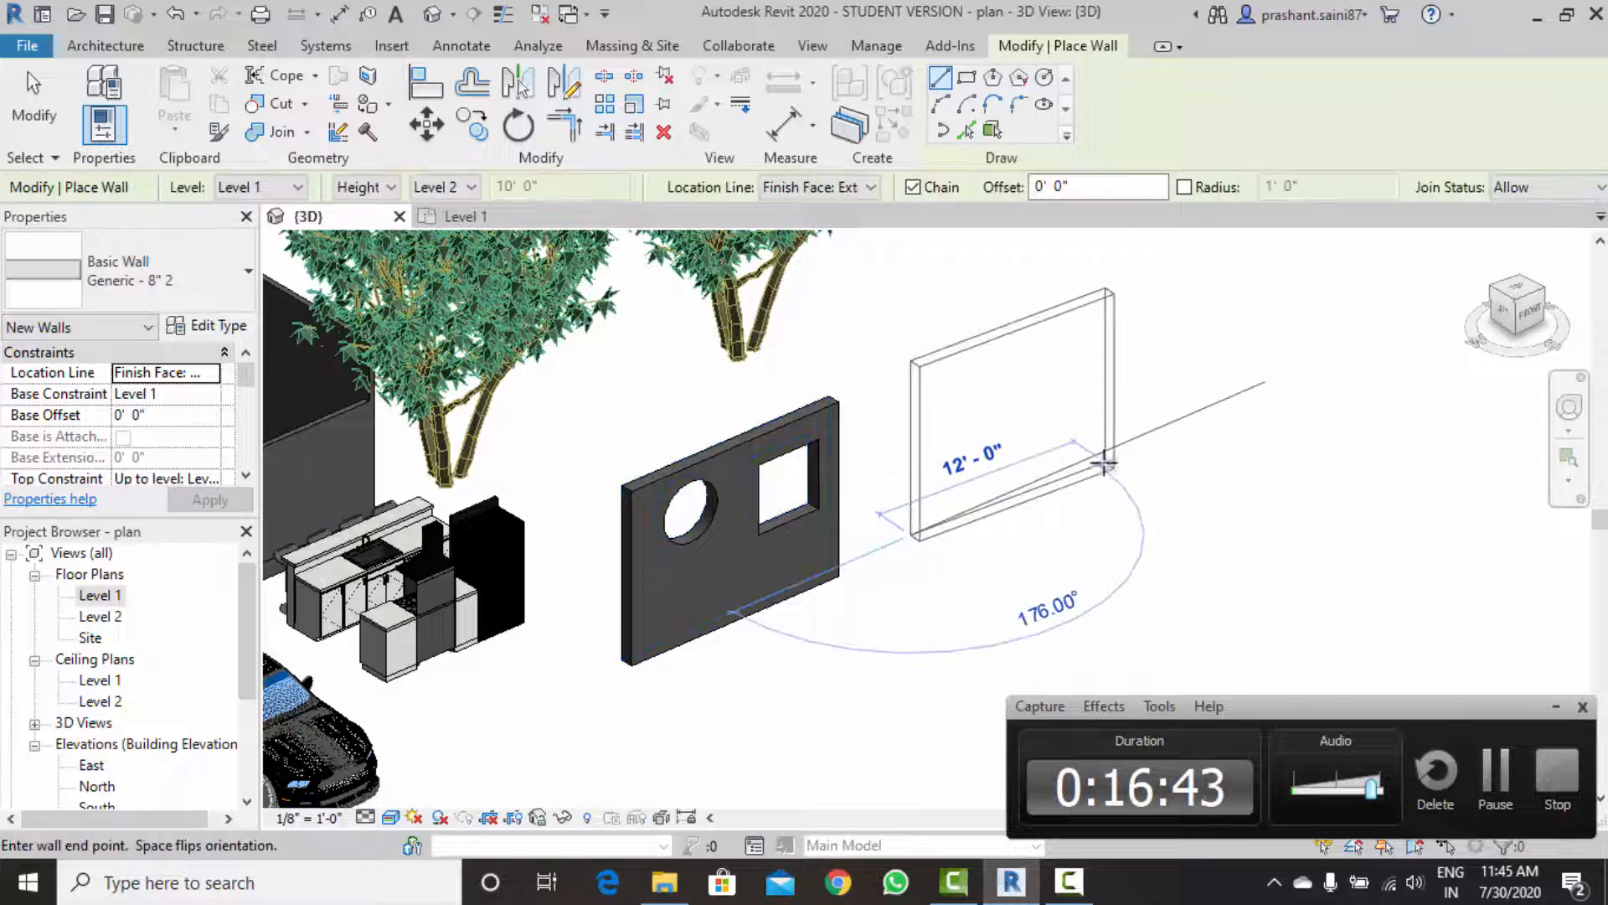
left_click(1150, 450)
key("Escape")
key("Escape")
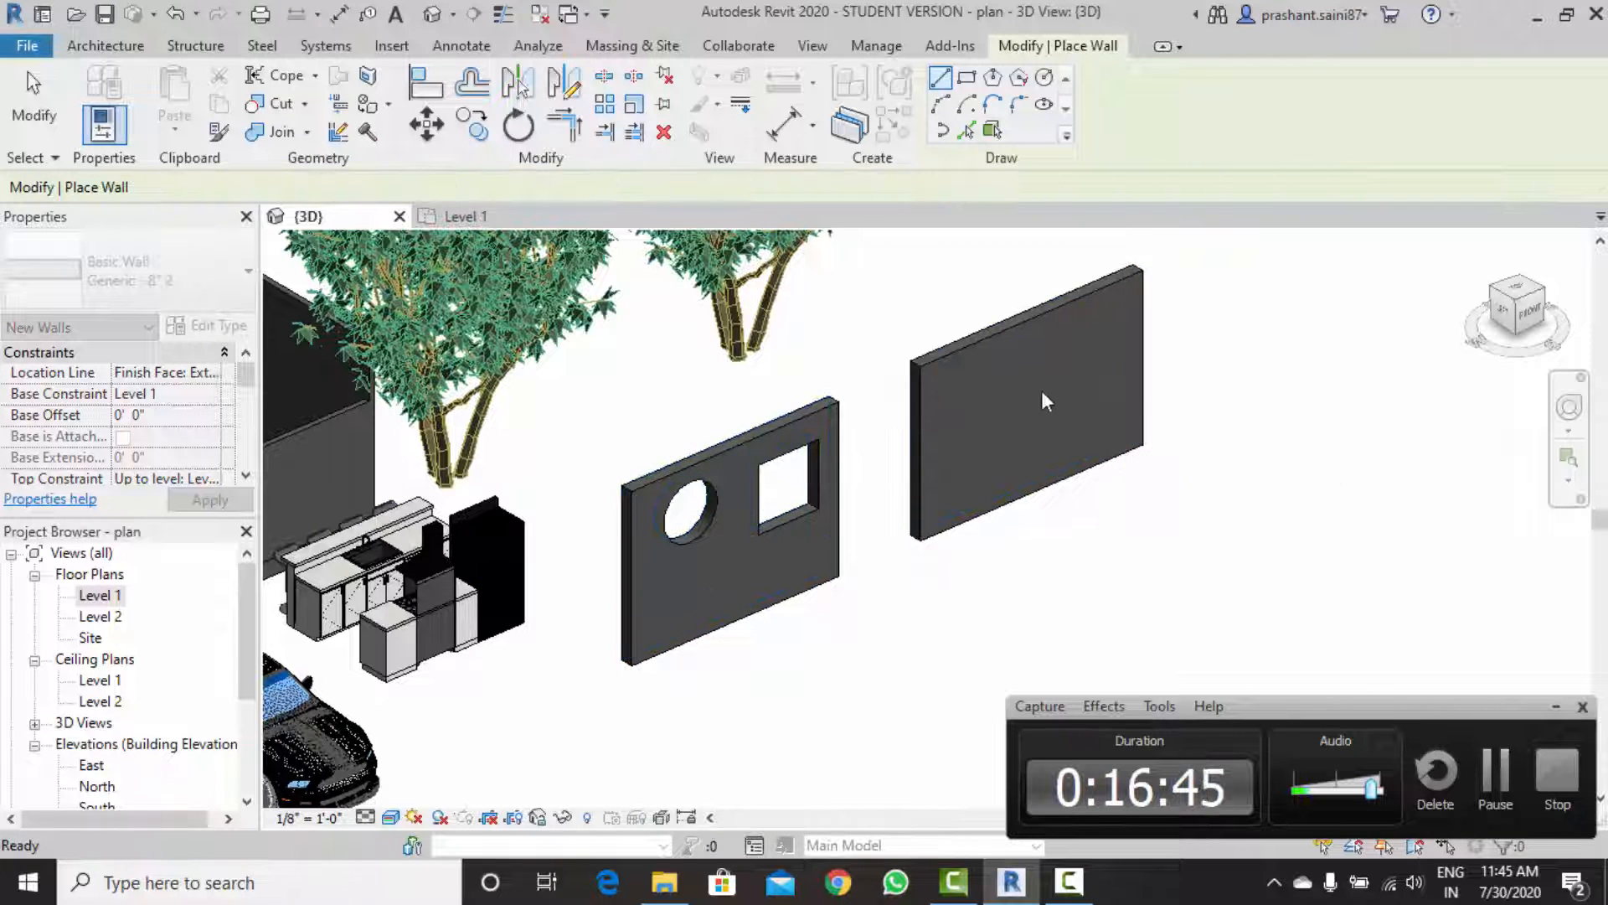
middle_click_drag(1045, 395, 990, 436)
left_click(1556, 706)
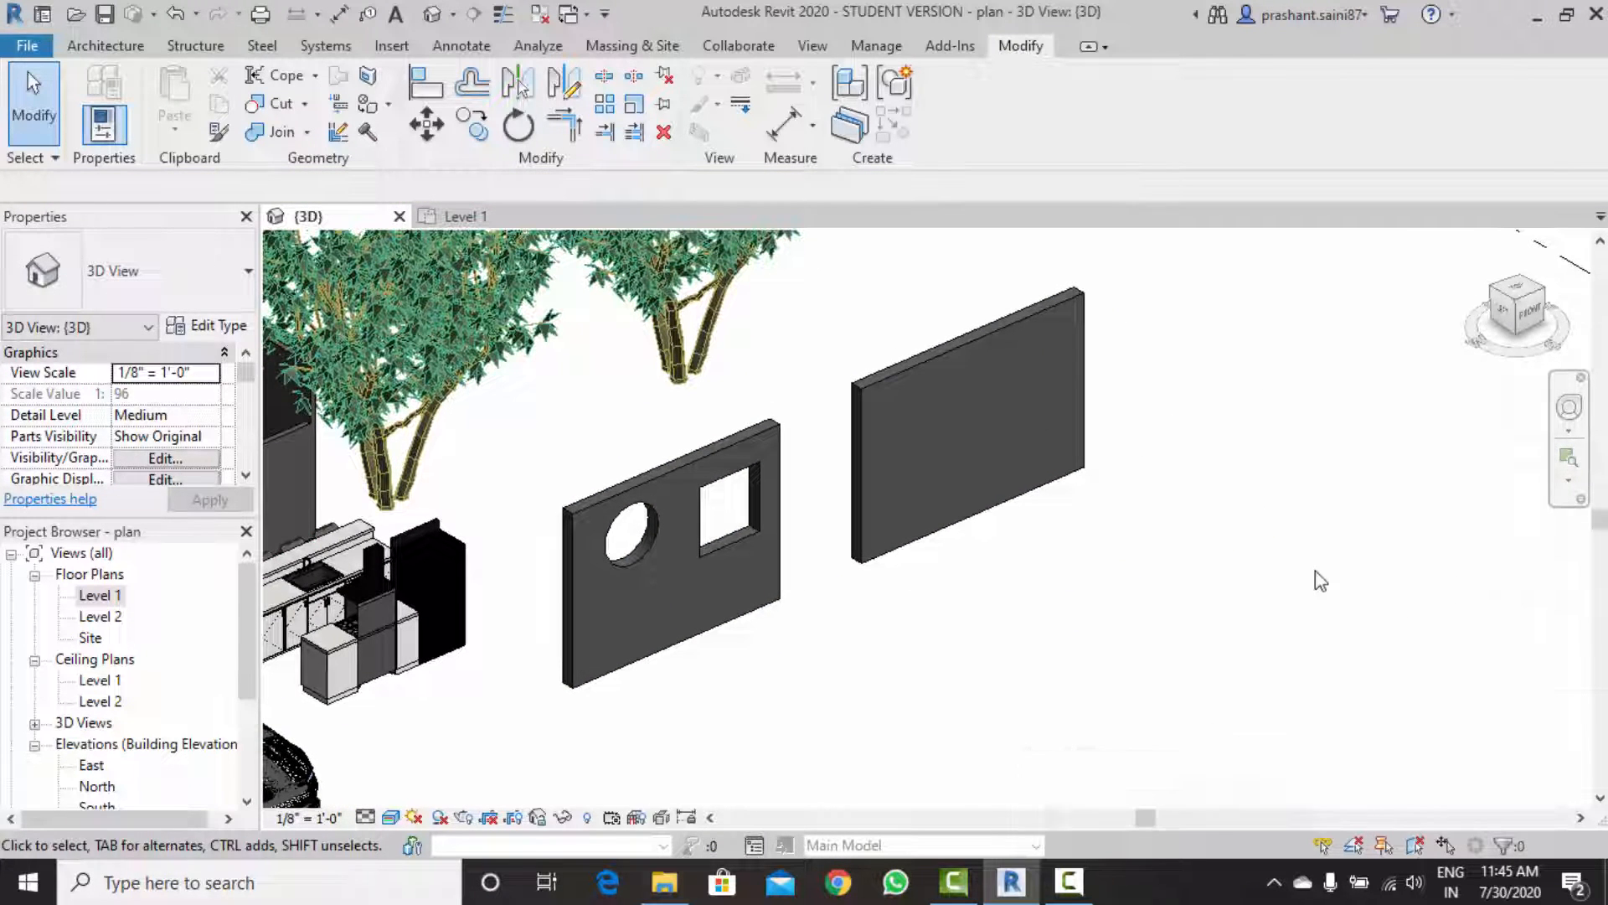
middle_click_drag(932, 389, 952, 434)
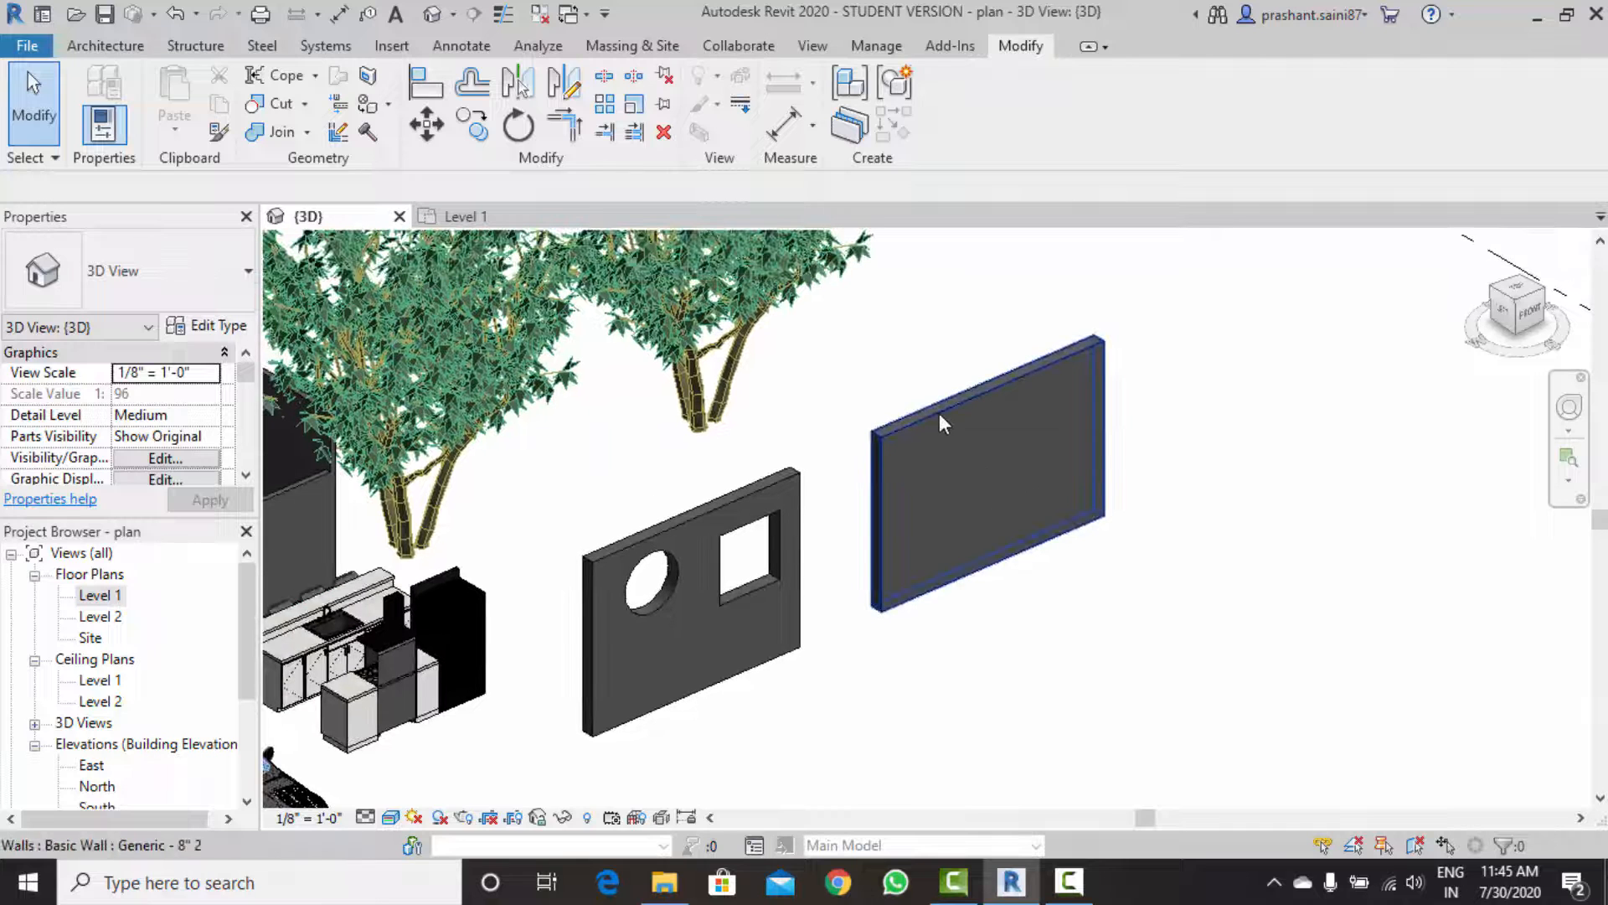
left_click(938, 414)
left_click(1137, 611)
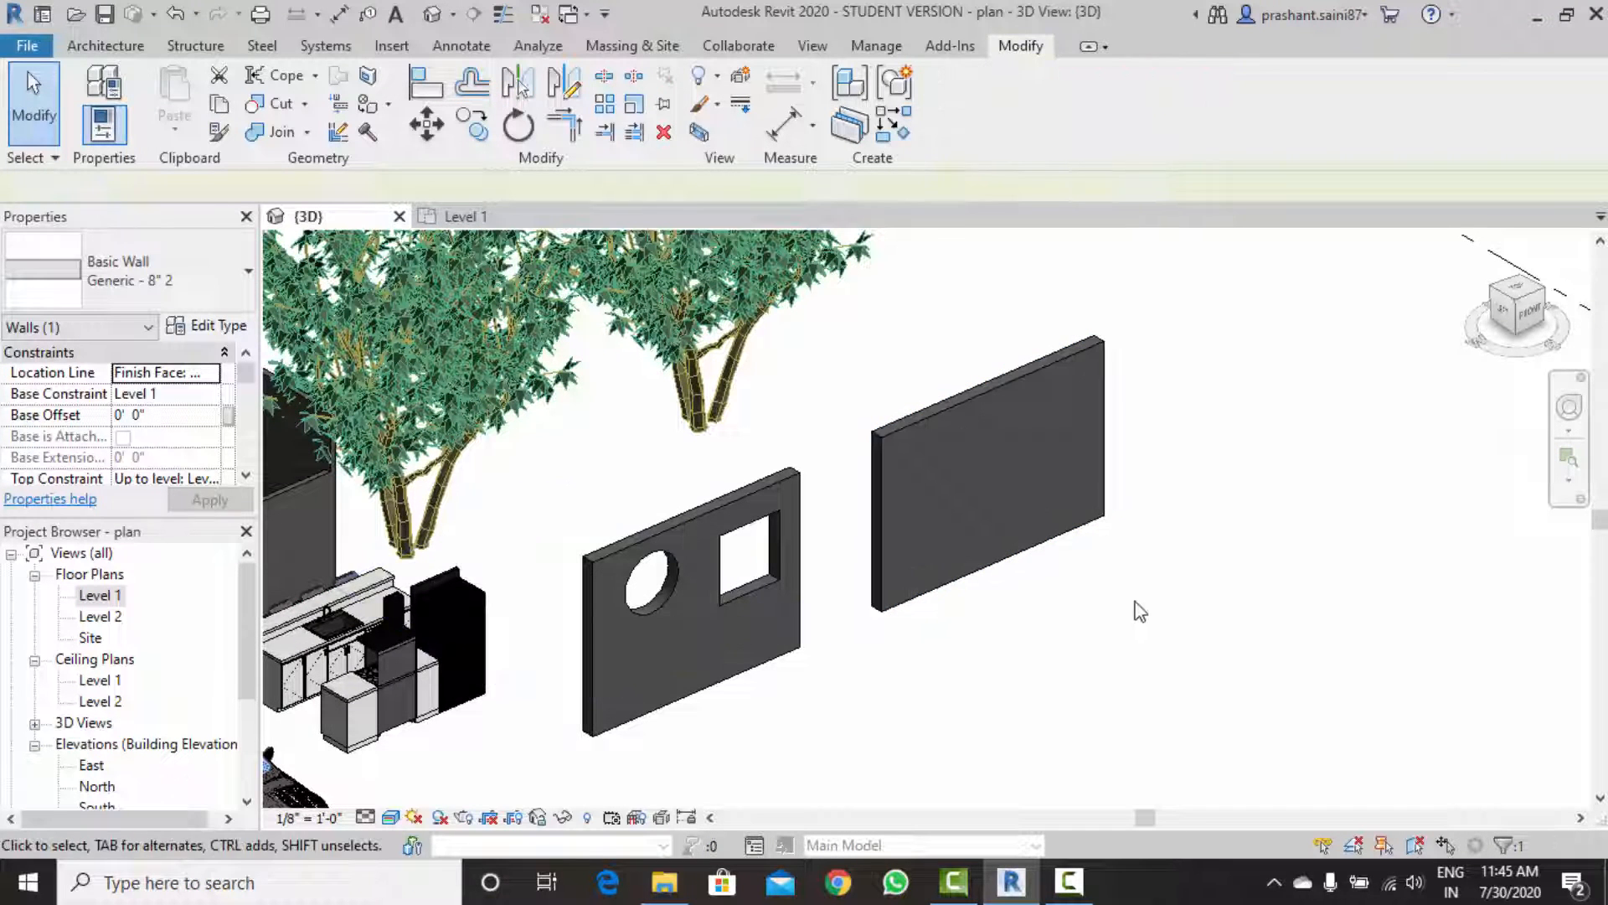
Start an in-place component in the Generic Models category and name it pocket.
left_click(106, 46)
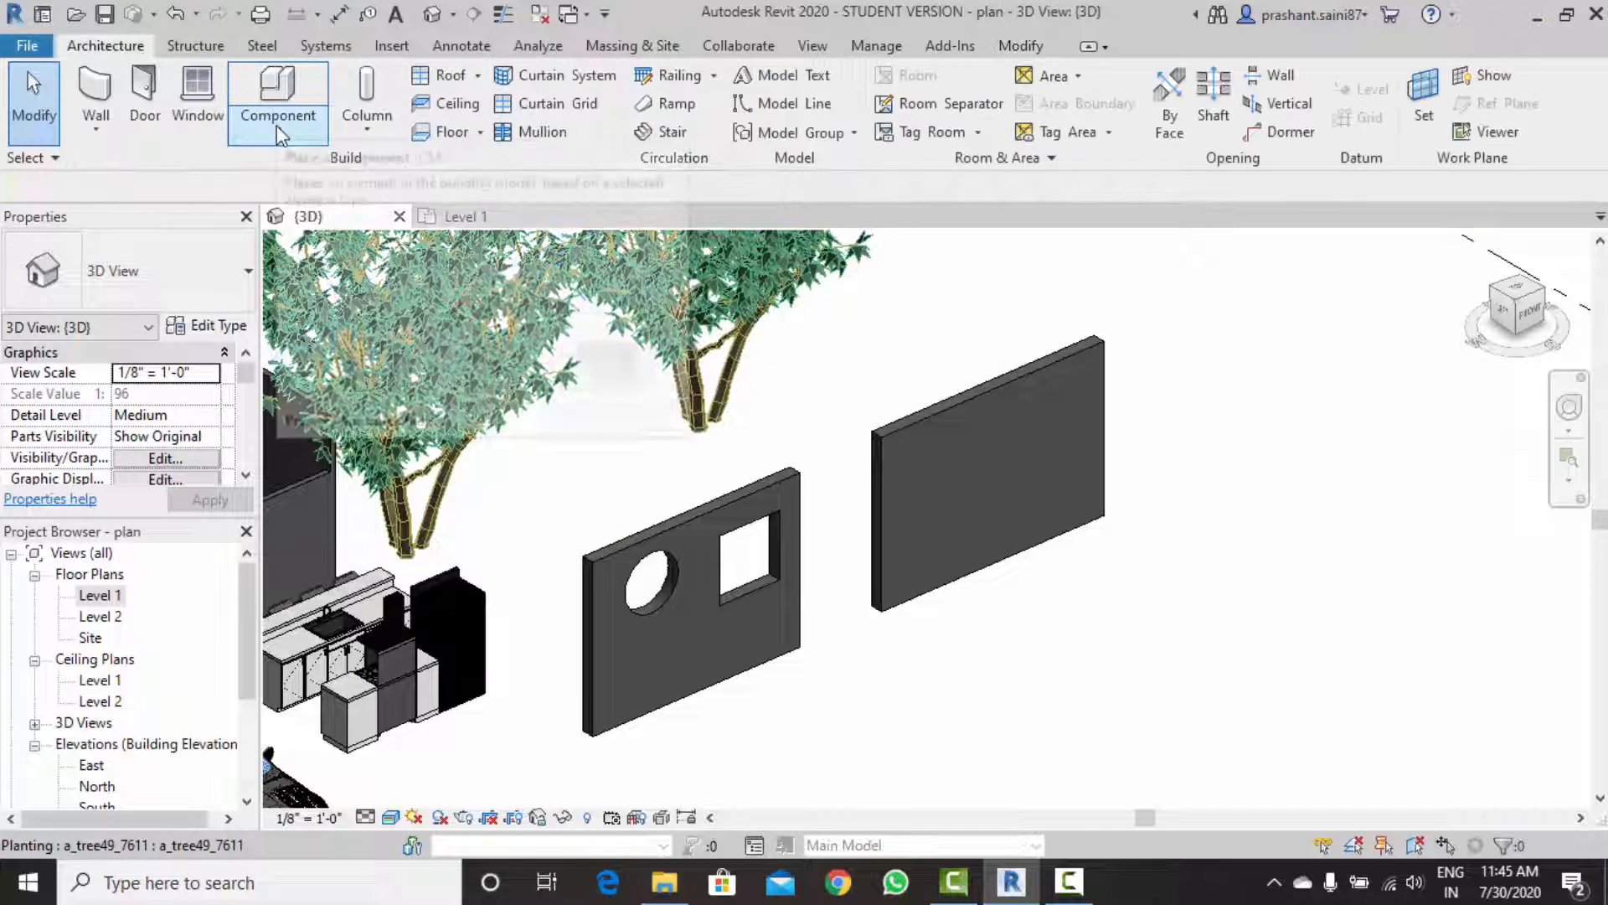
left_click(277, 124)
left_click(308, 227)
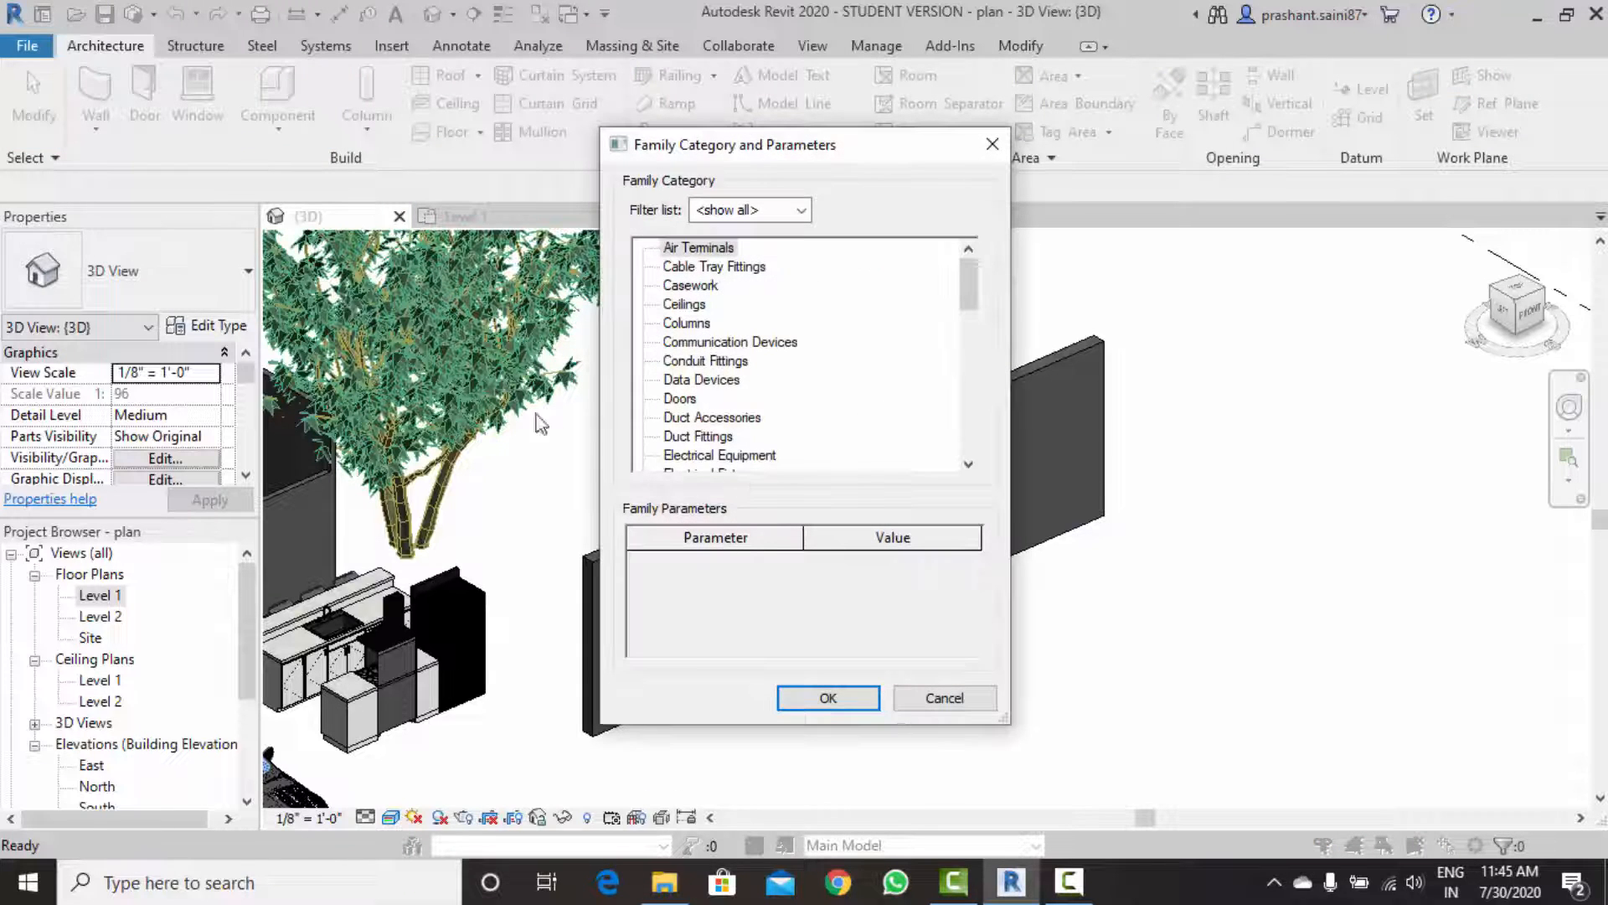
left_click(680, 399)
key("g")
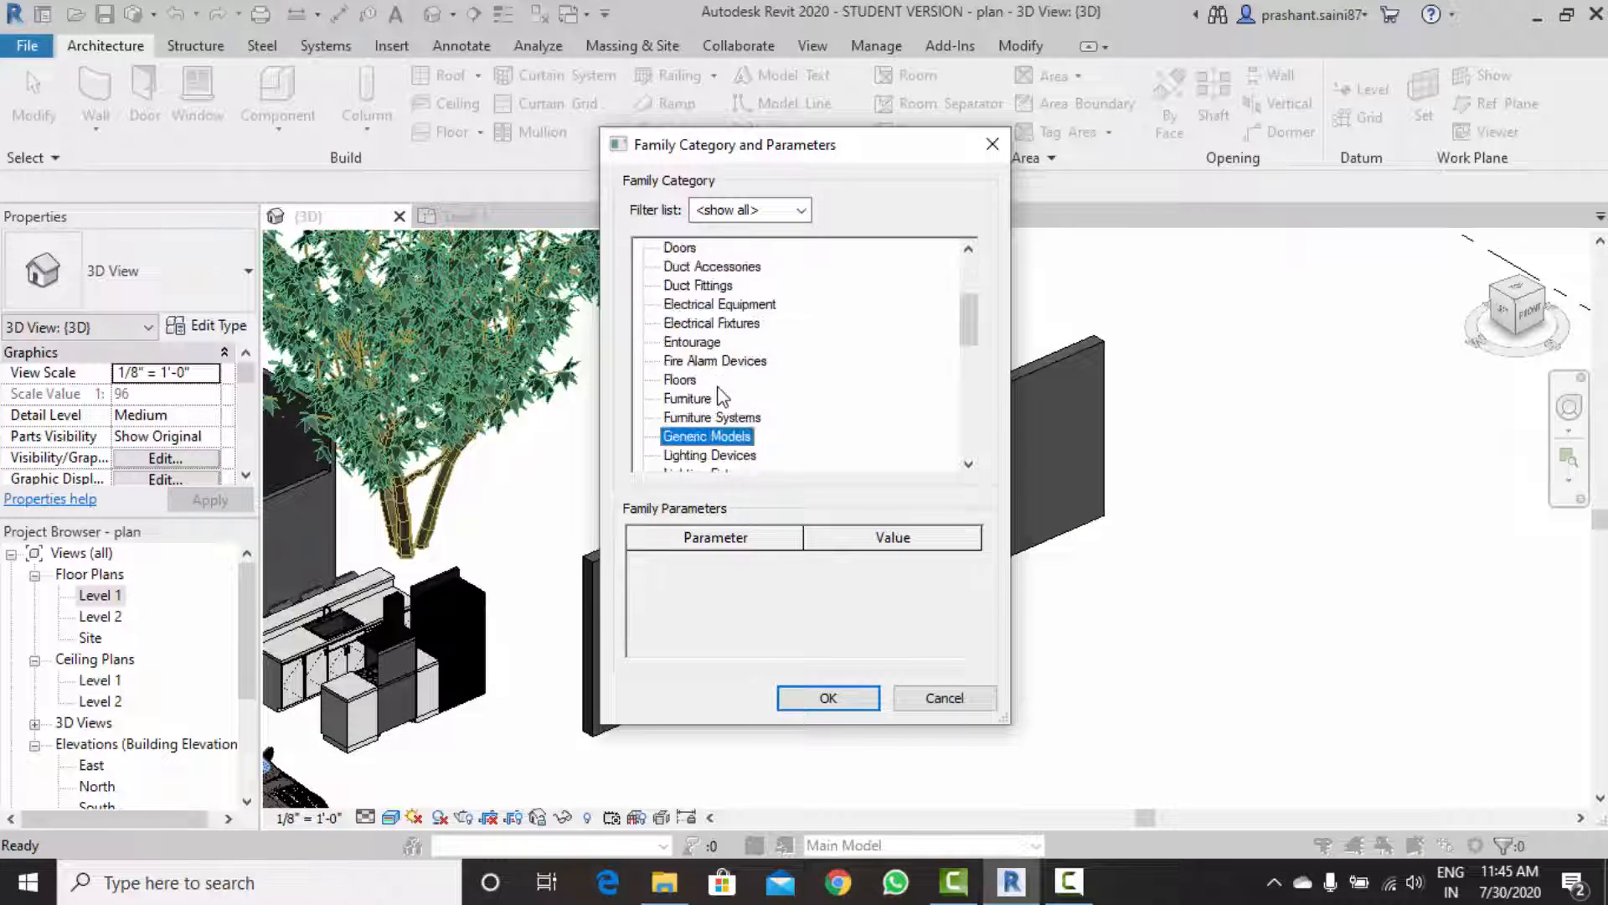
left_click(828, 697)
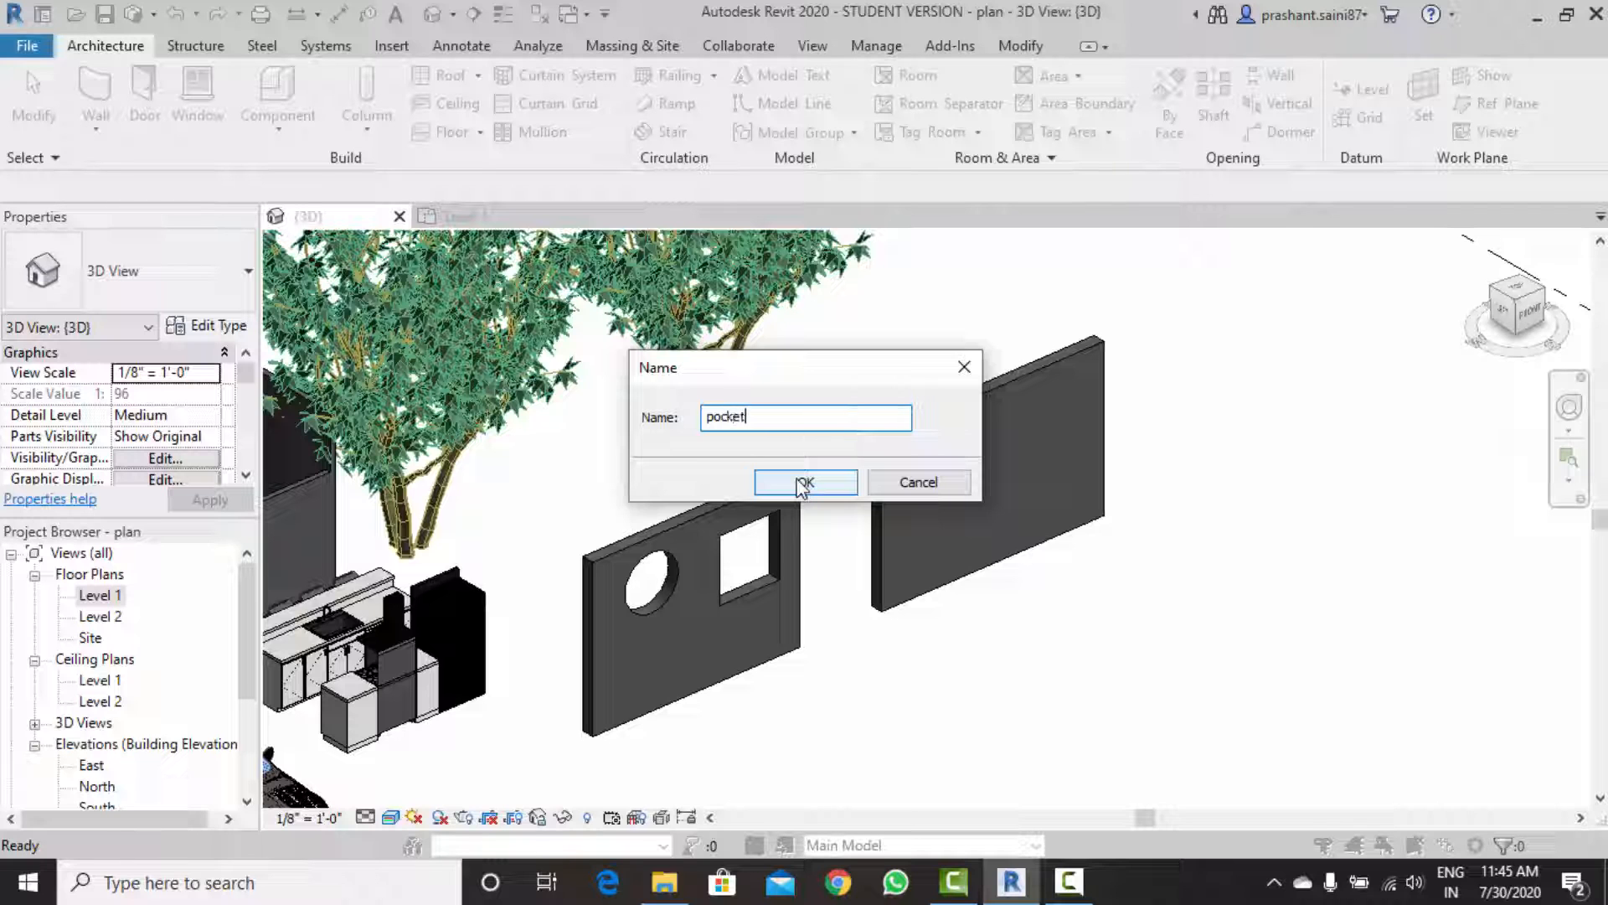
left_click(803, 484)
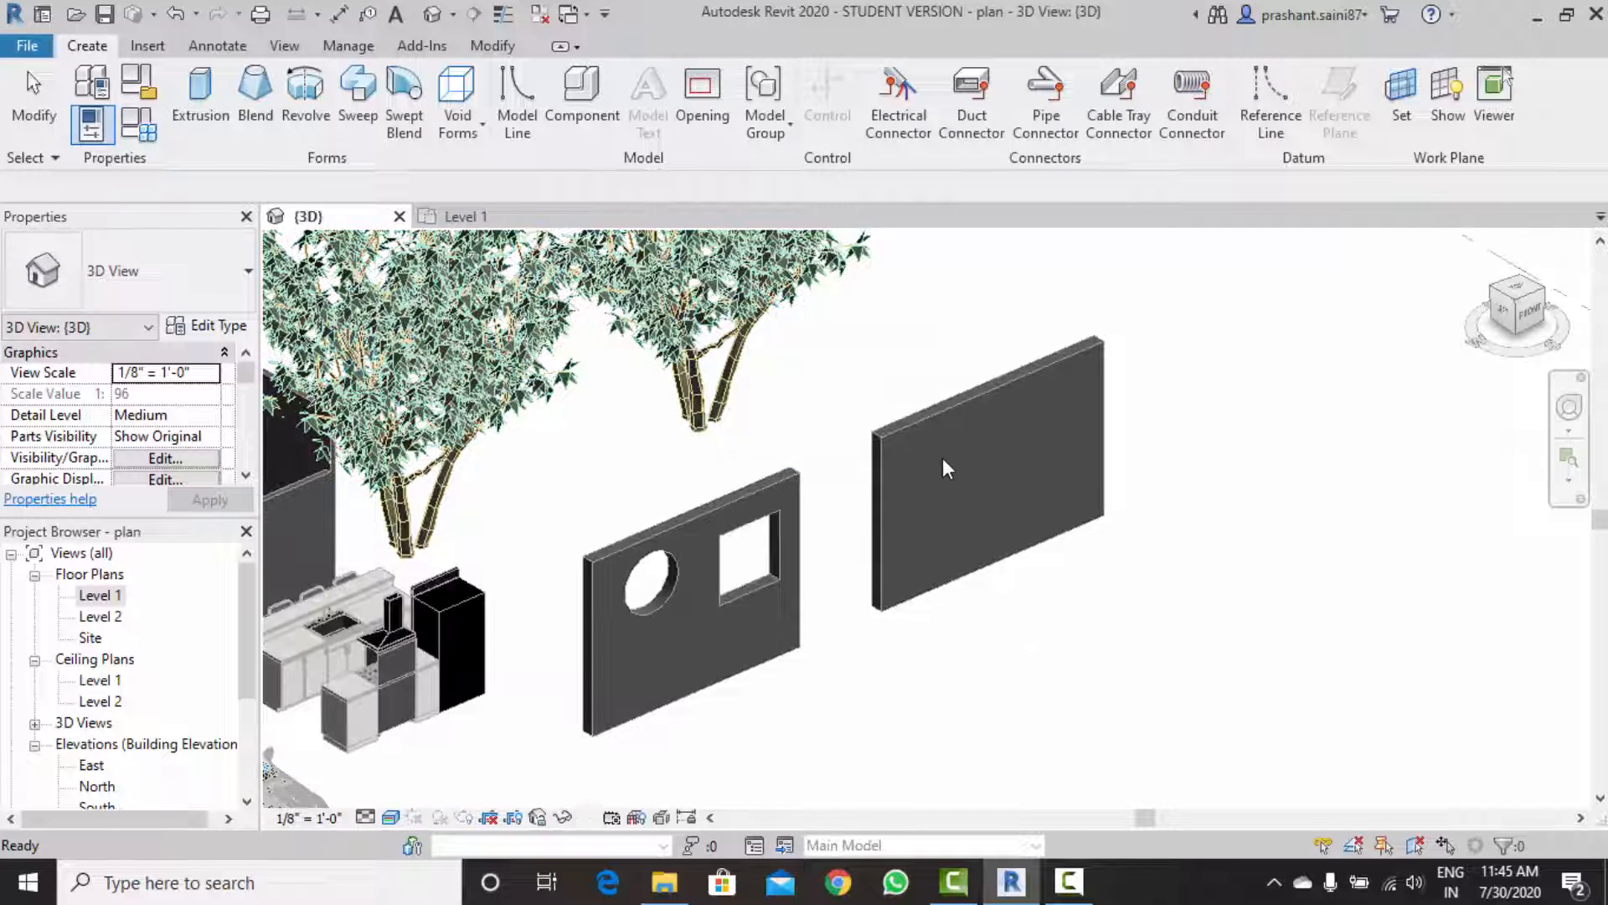
Set the work plane by picking the large front face of the new solid wall.
scroll(942, 457, "up", 3)
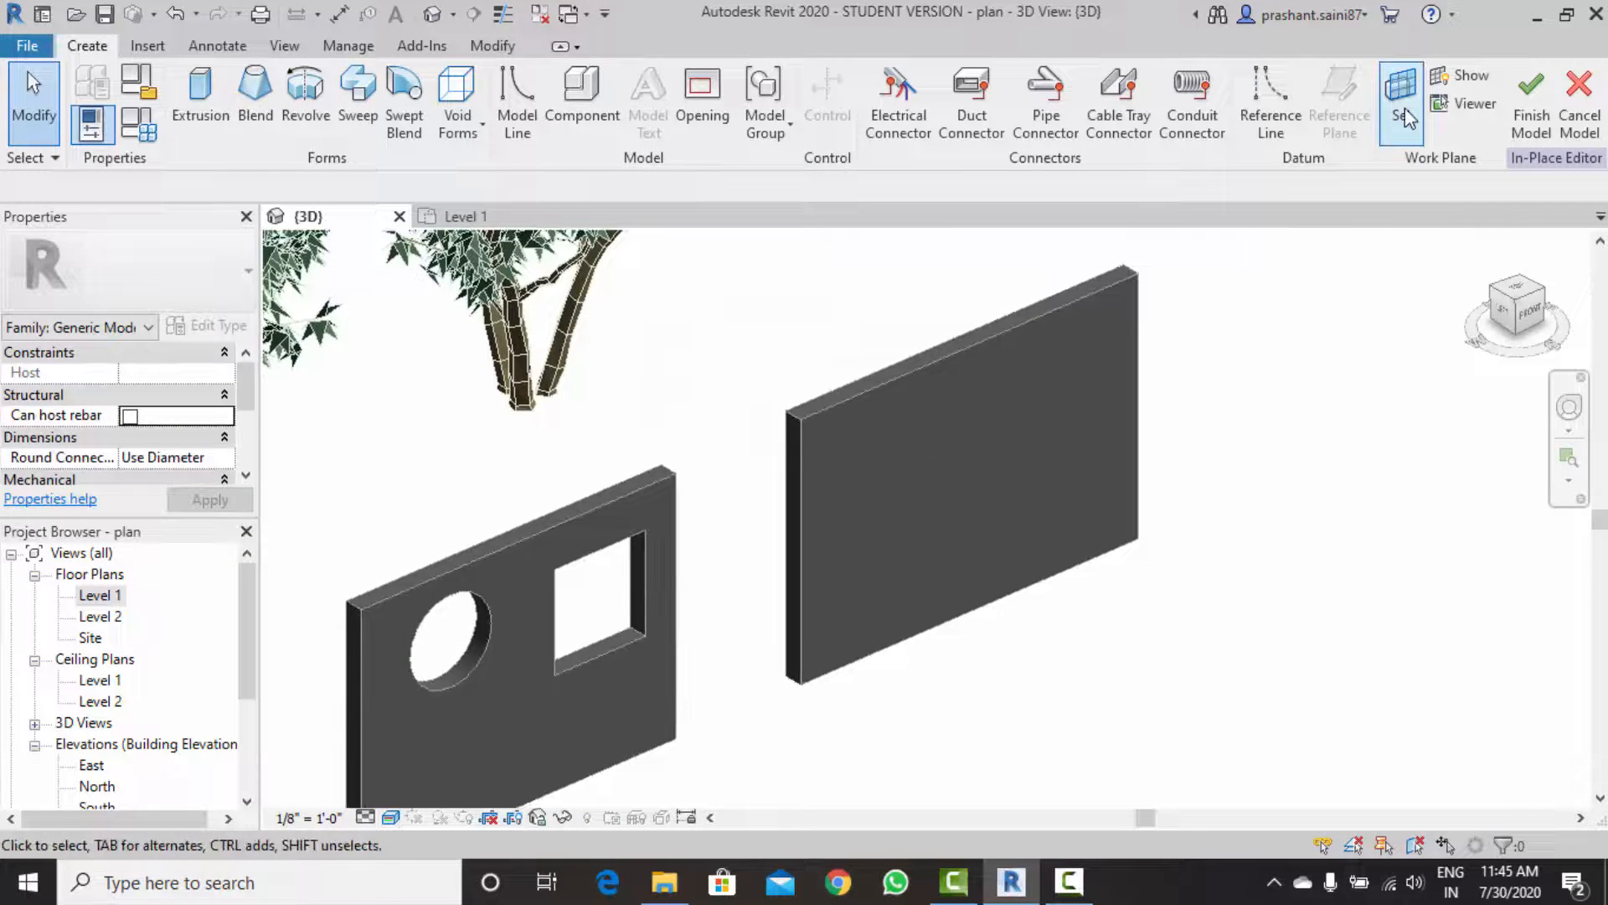
left_click(1404, 109)
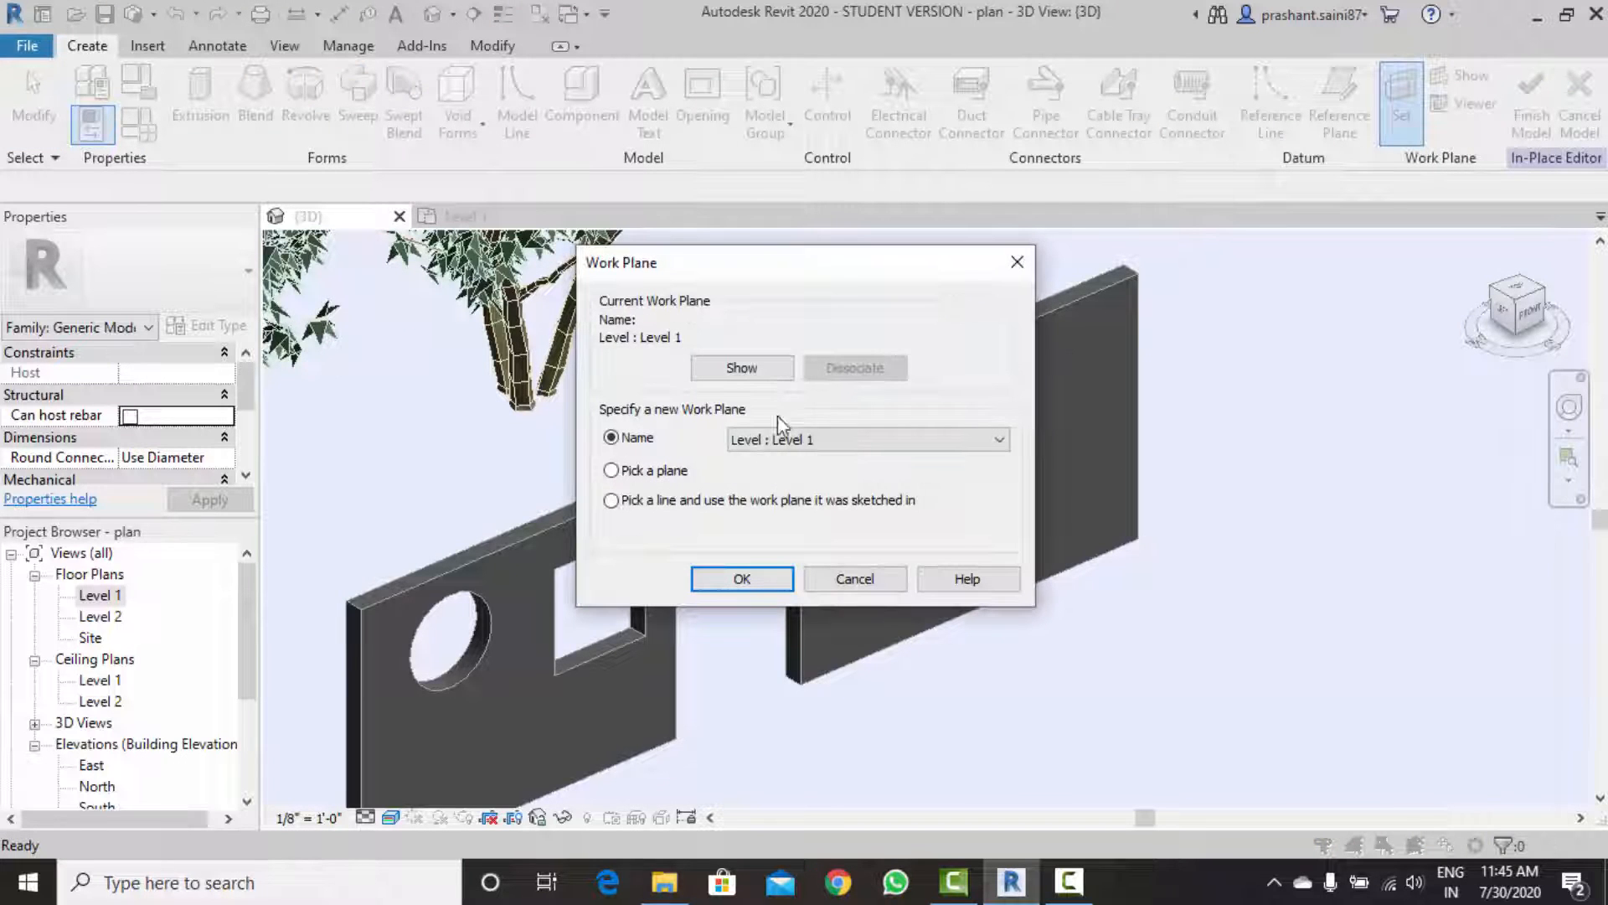
left_click(743, 579)
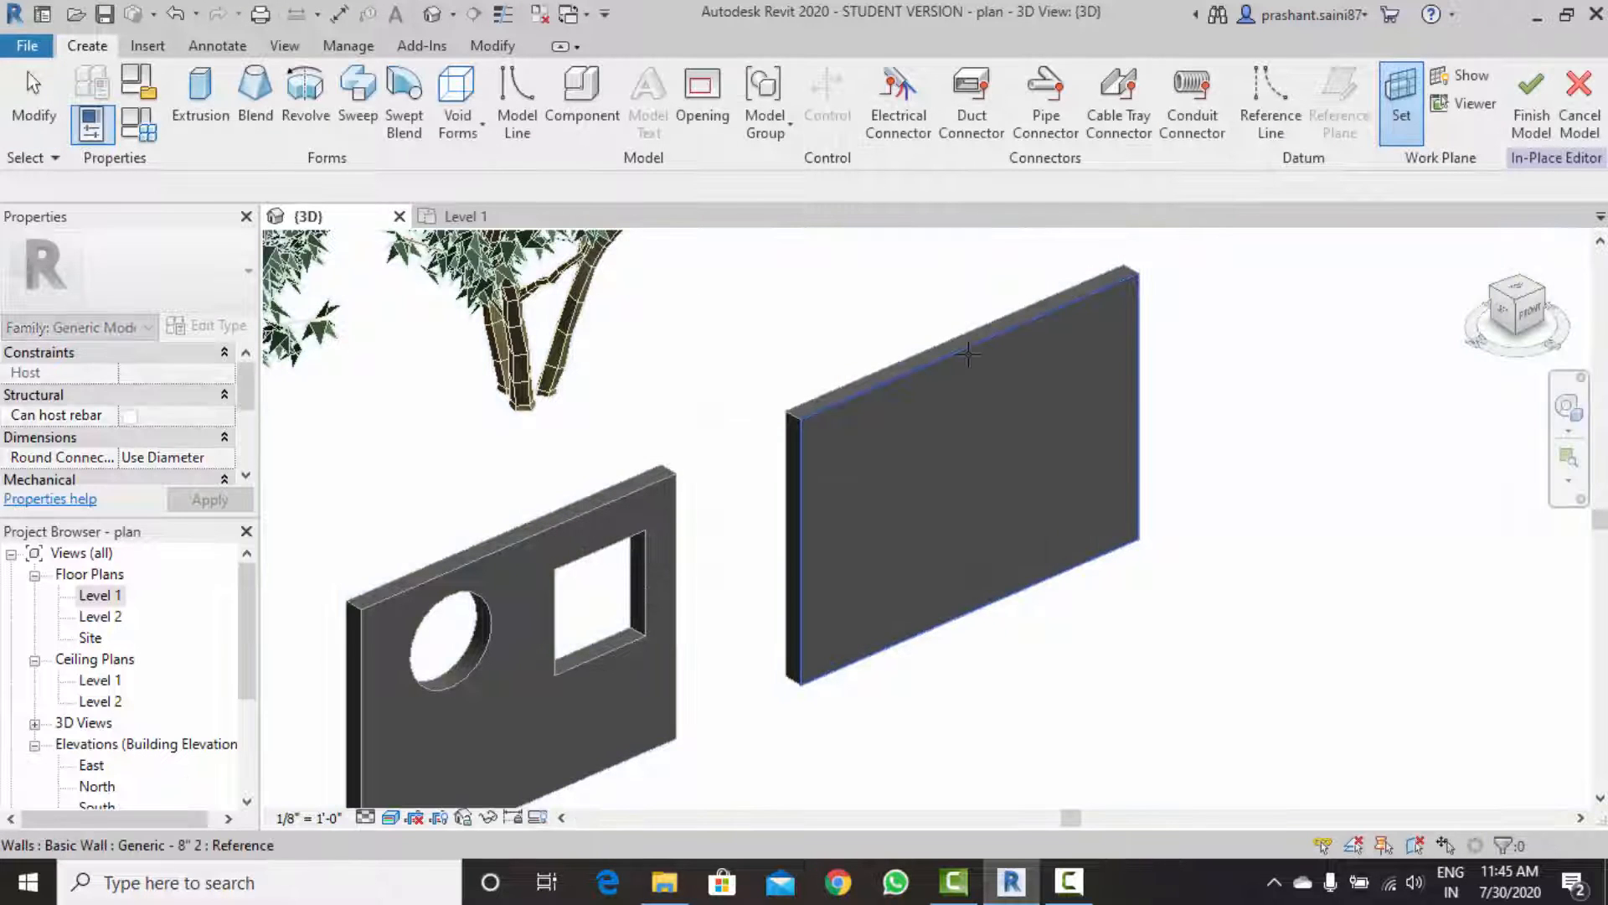
left_click(1035, 445)
scroll(1065, 401, "down", 1)
middle_click_drag(1064, 402, 903, 426)
scroll(1005, 426, "up", 1)
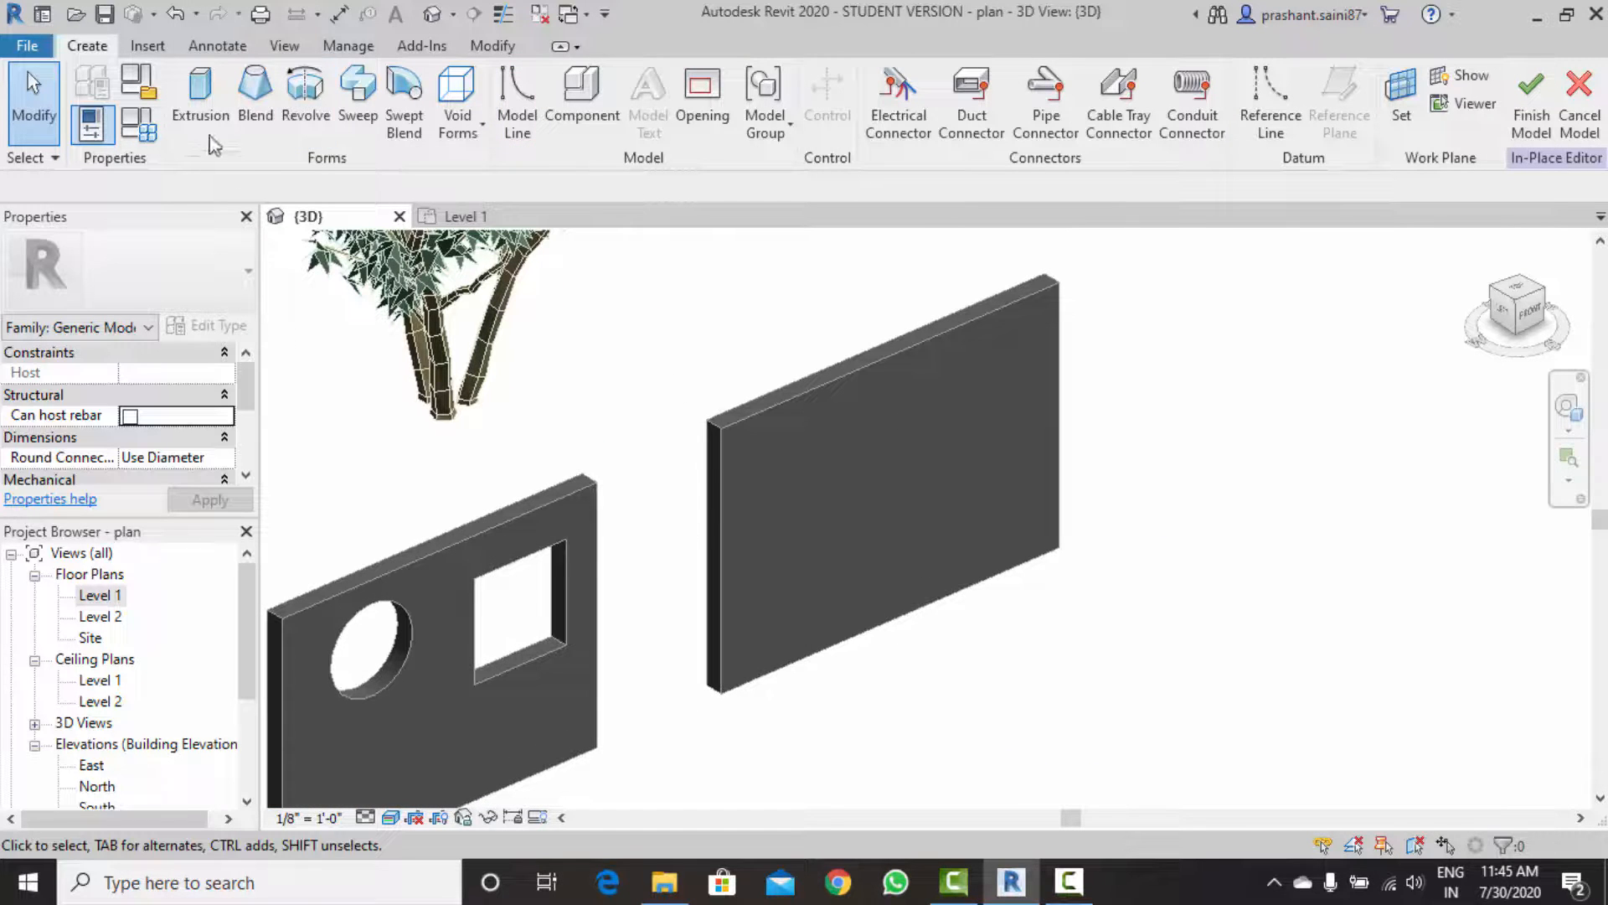
Sketch a solid extrusion profile on the wall face: a 3'-6" by 8'-0" upright rectangle overlapped by one about 10' wide and 3' high.
left_click(201, 92)
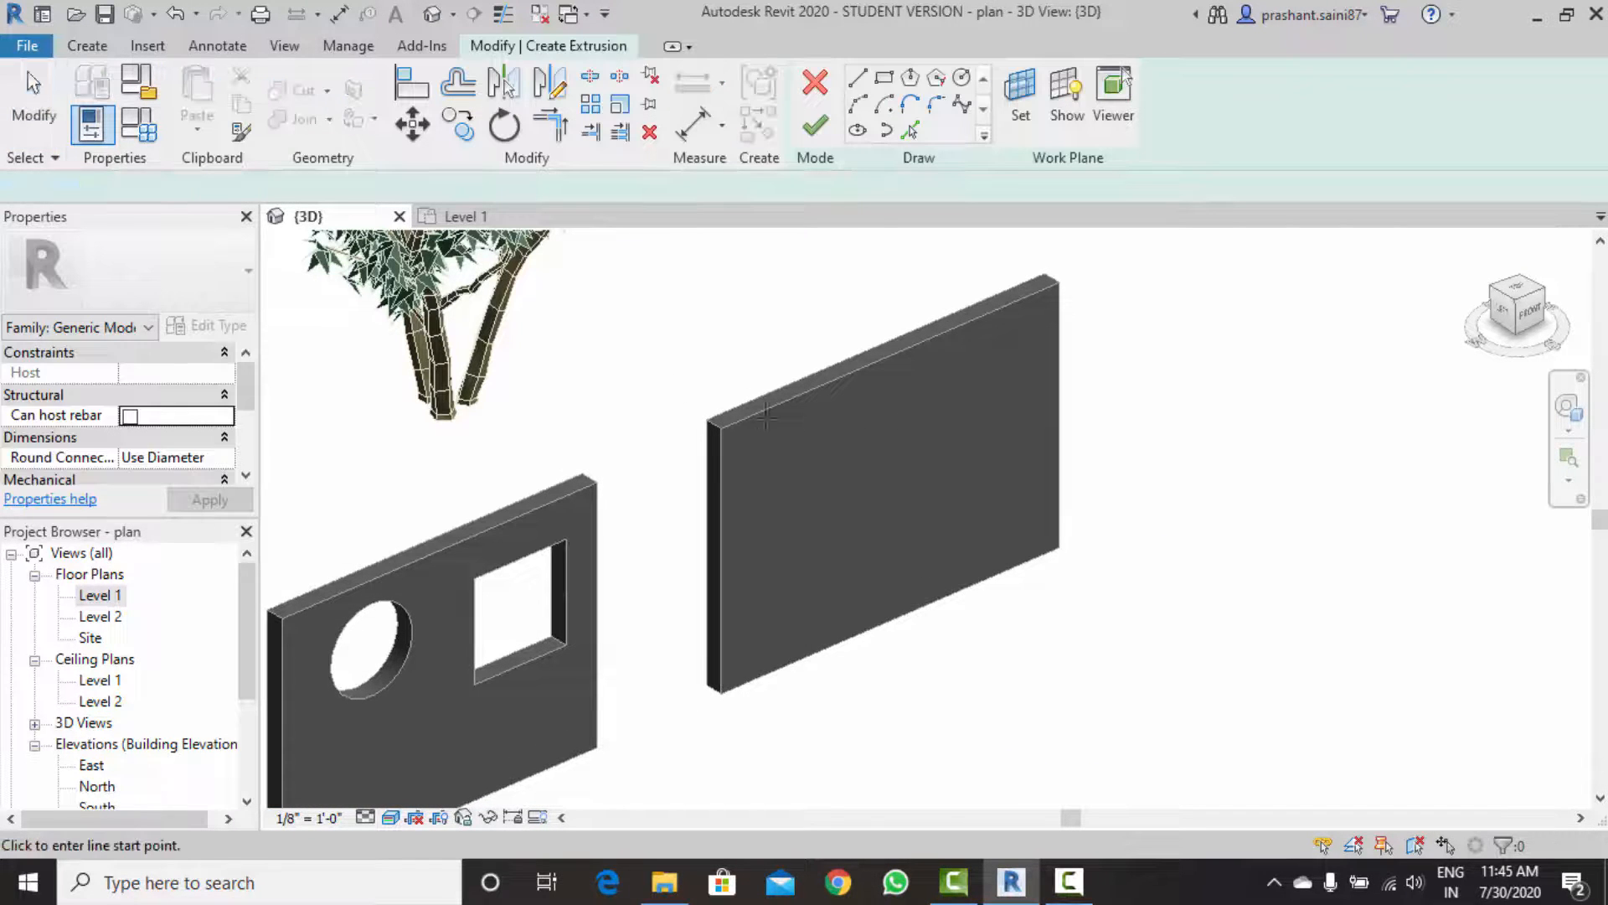
left_click(884, 77)
left_click(758, 436)
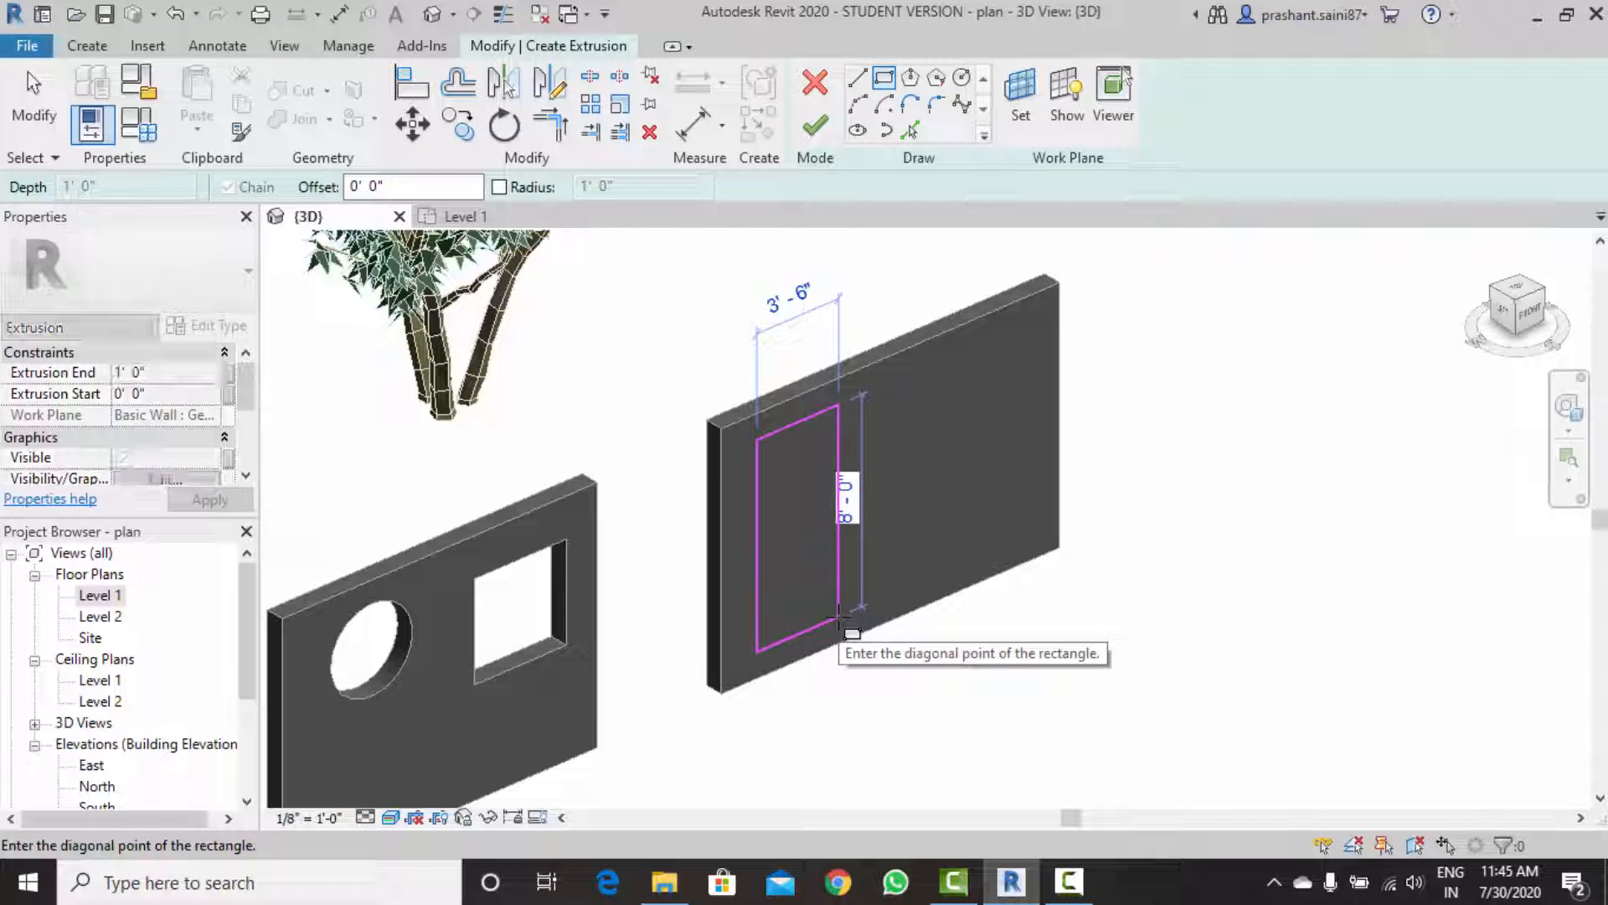
left_click(837, 618)
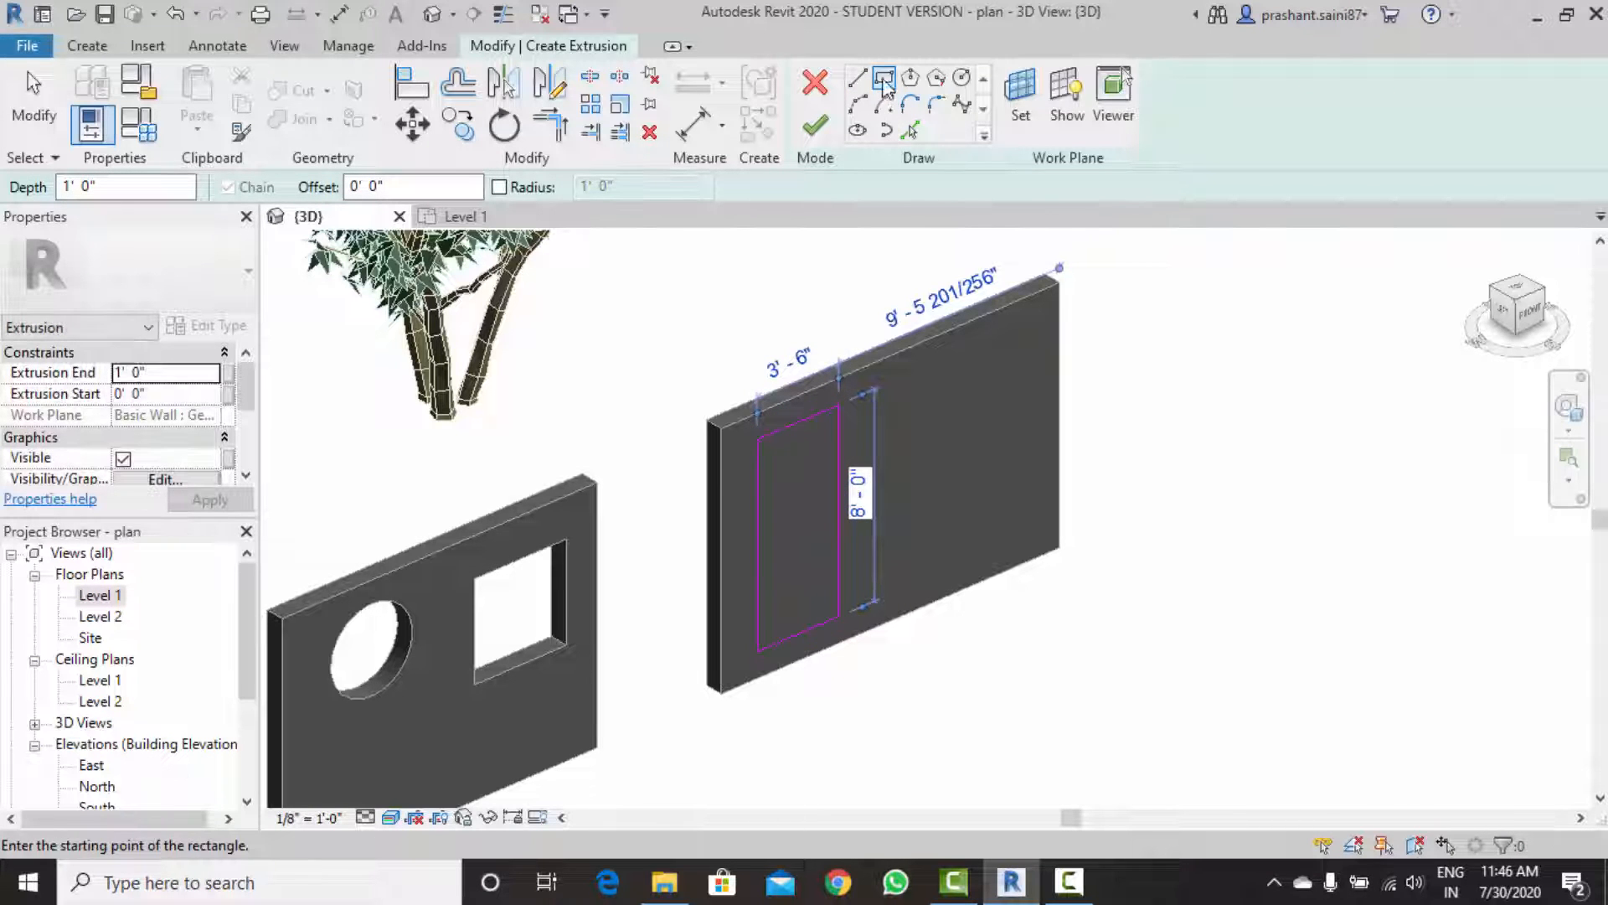
left_click(805, 479)
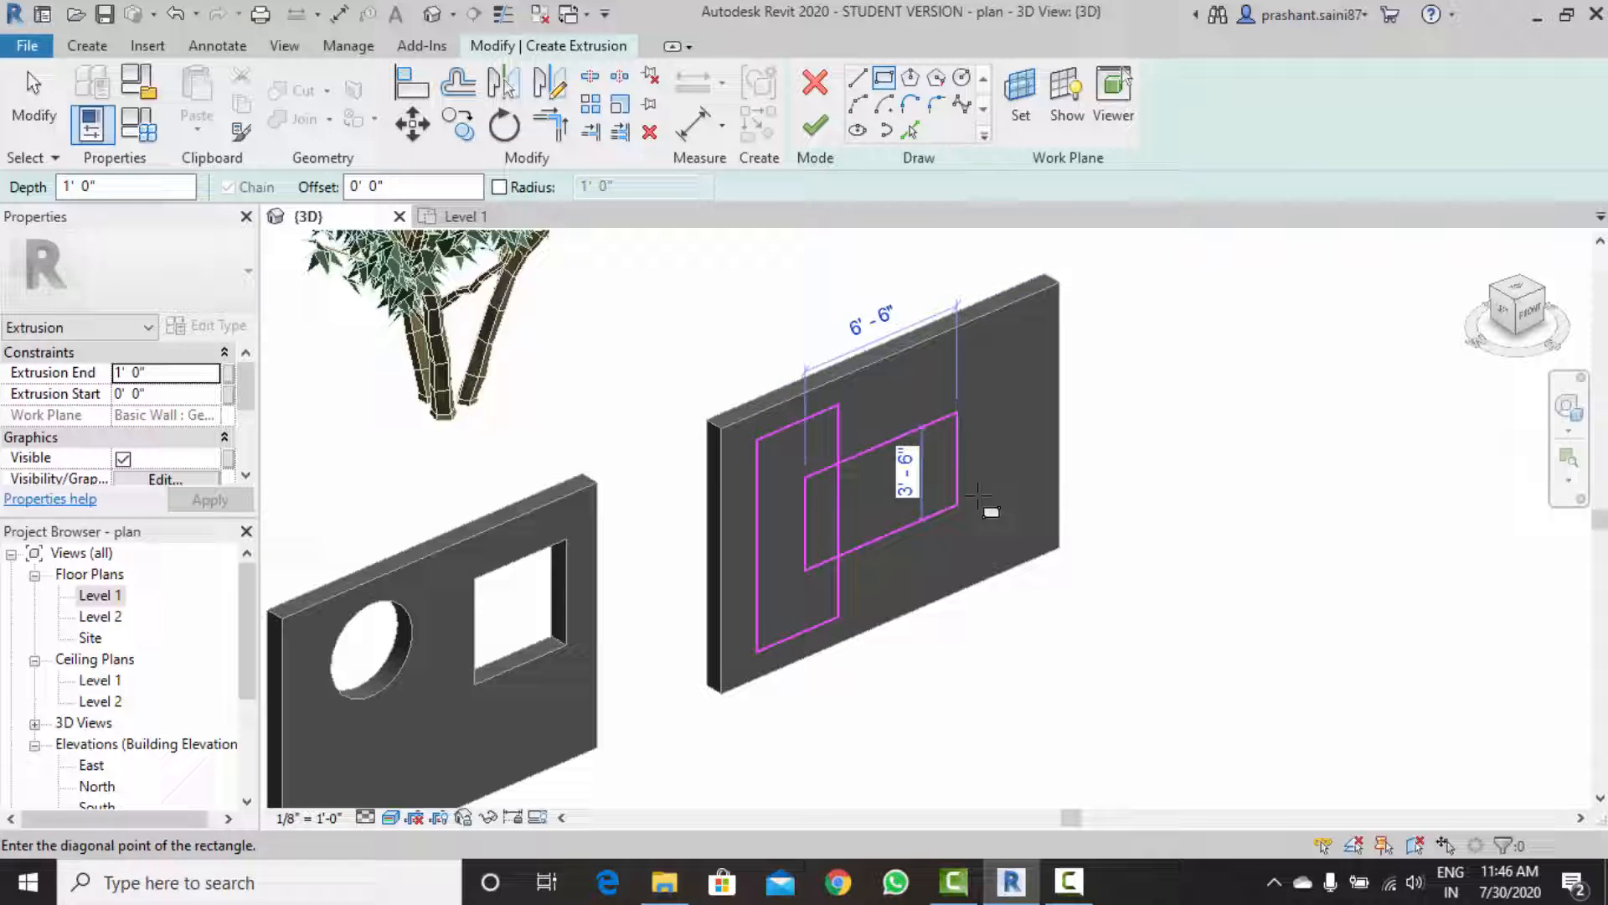
left_click(1039, 457)
key("Escape")
key("Escape")
scroll(880, 502, "up", 3)
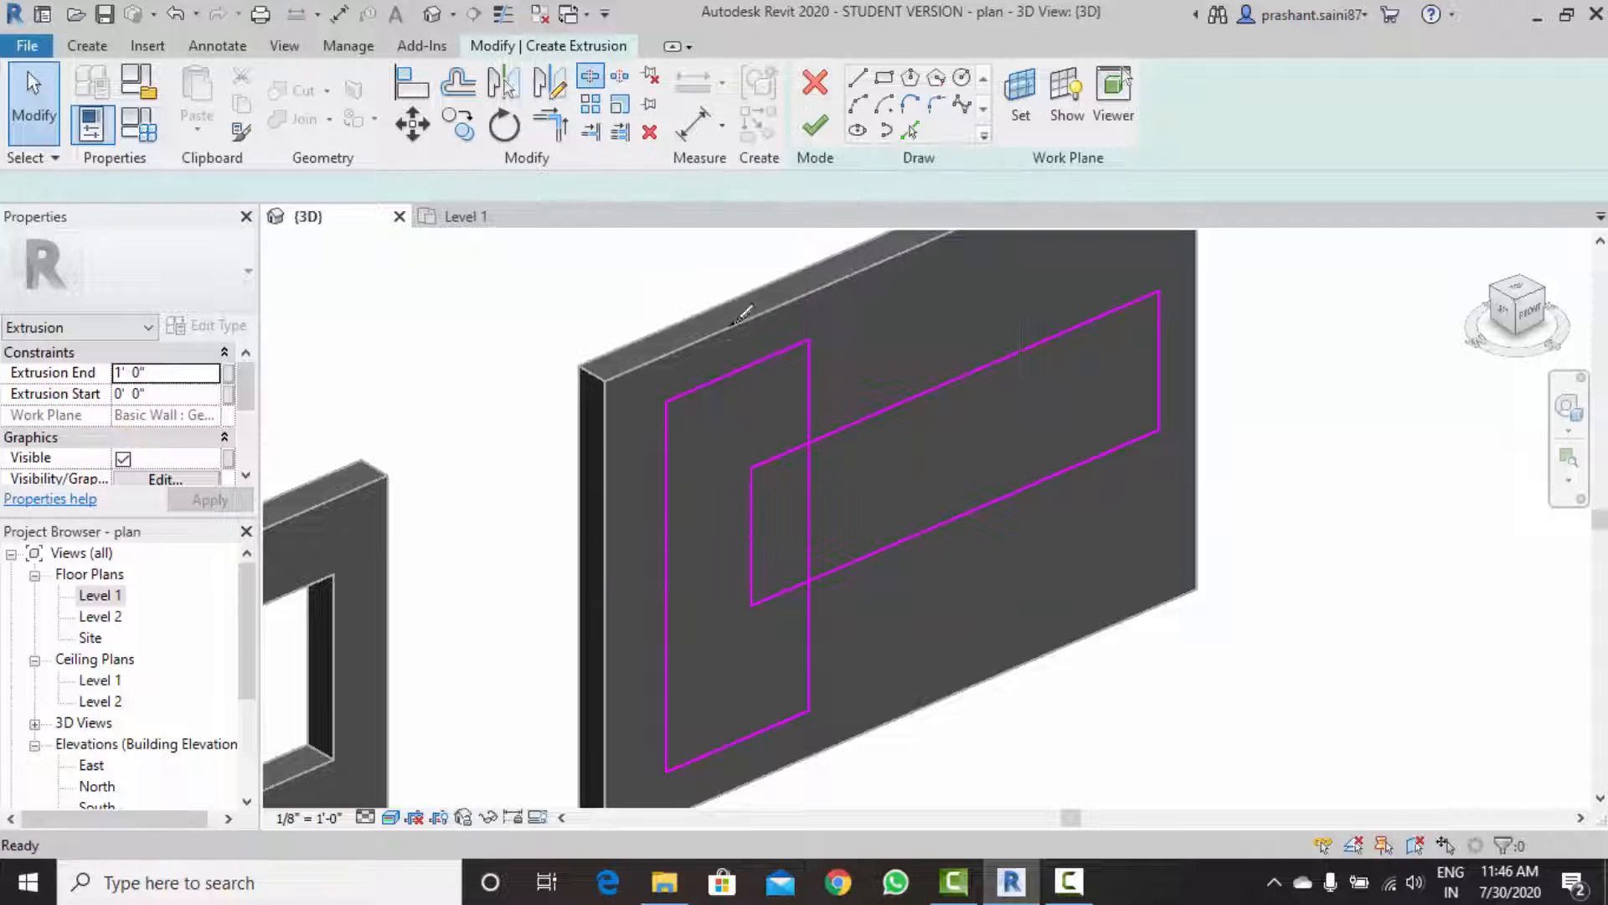
Split the upright rectangle's edge where the wide rectangle crosses it and delete the segment between the crossings.
left_click(591, 78)
left_click(827, 442)
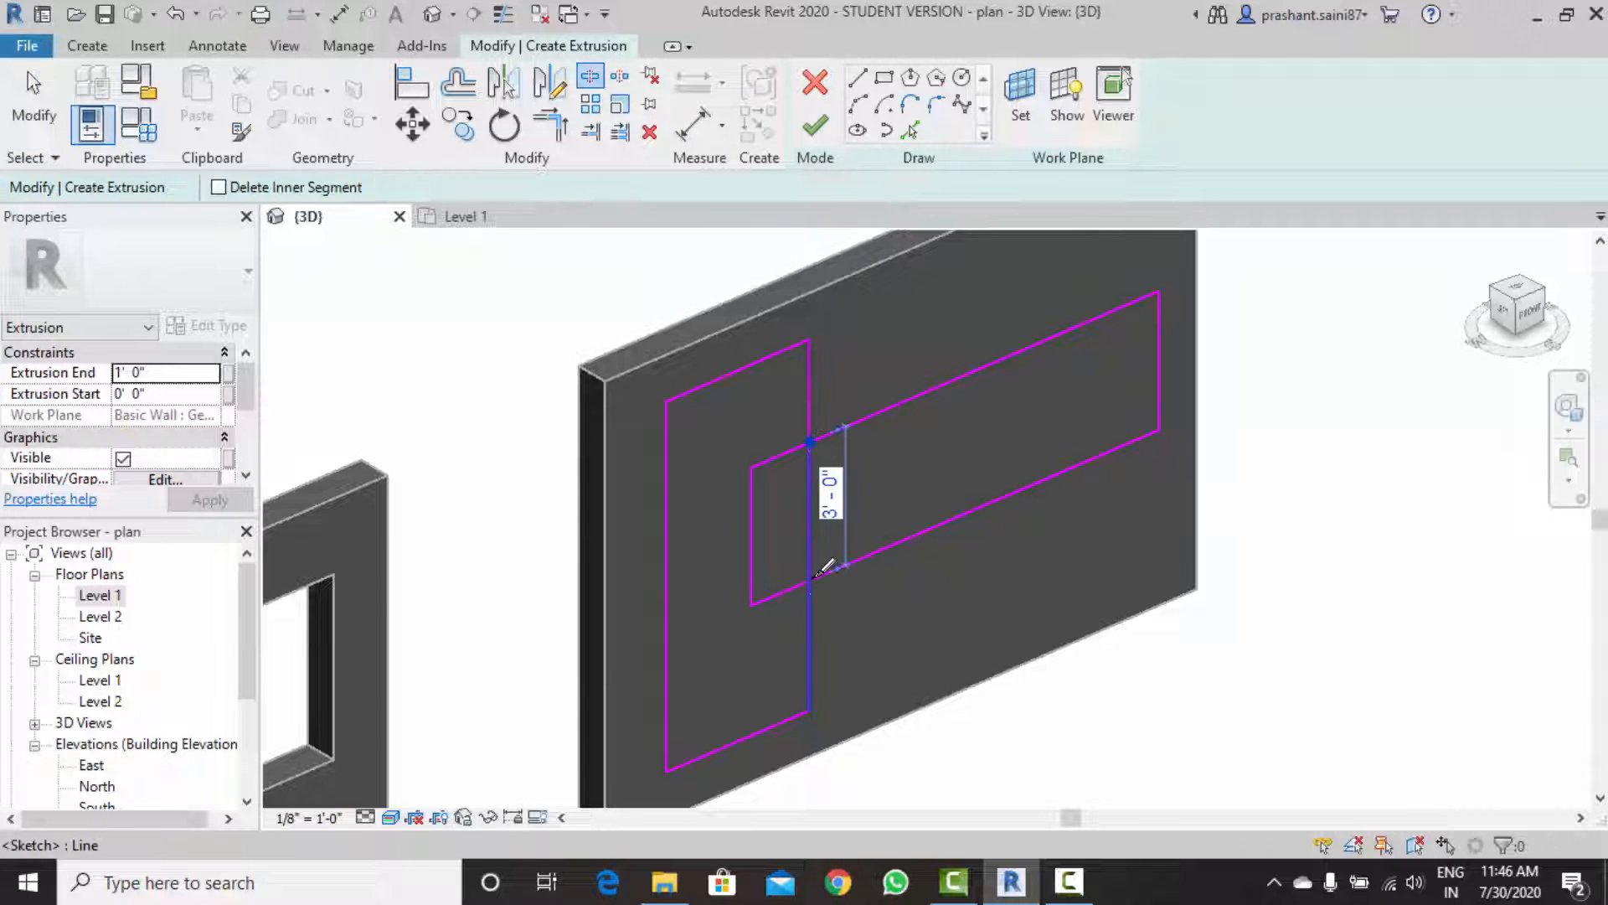
key("Escape")
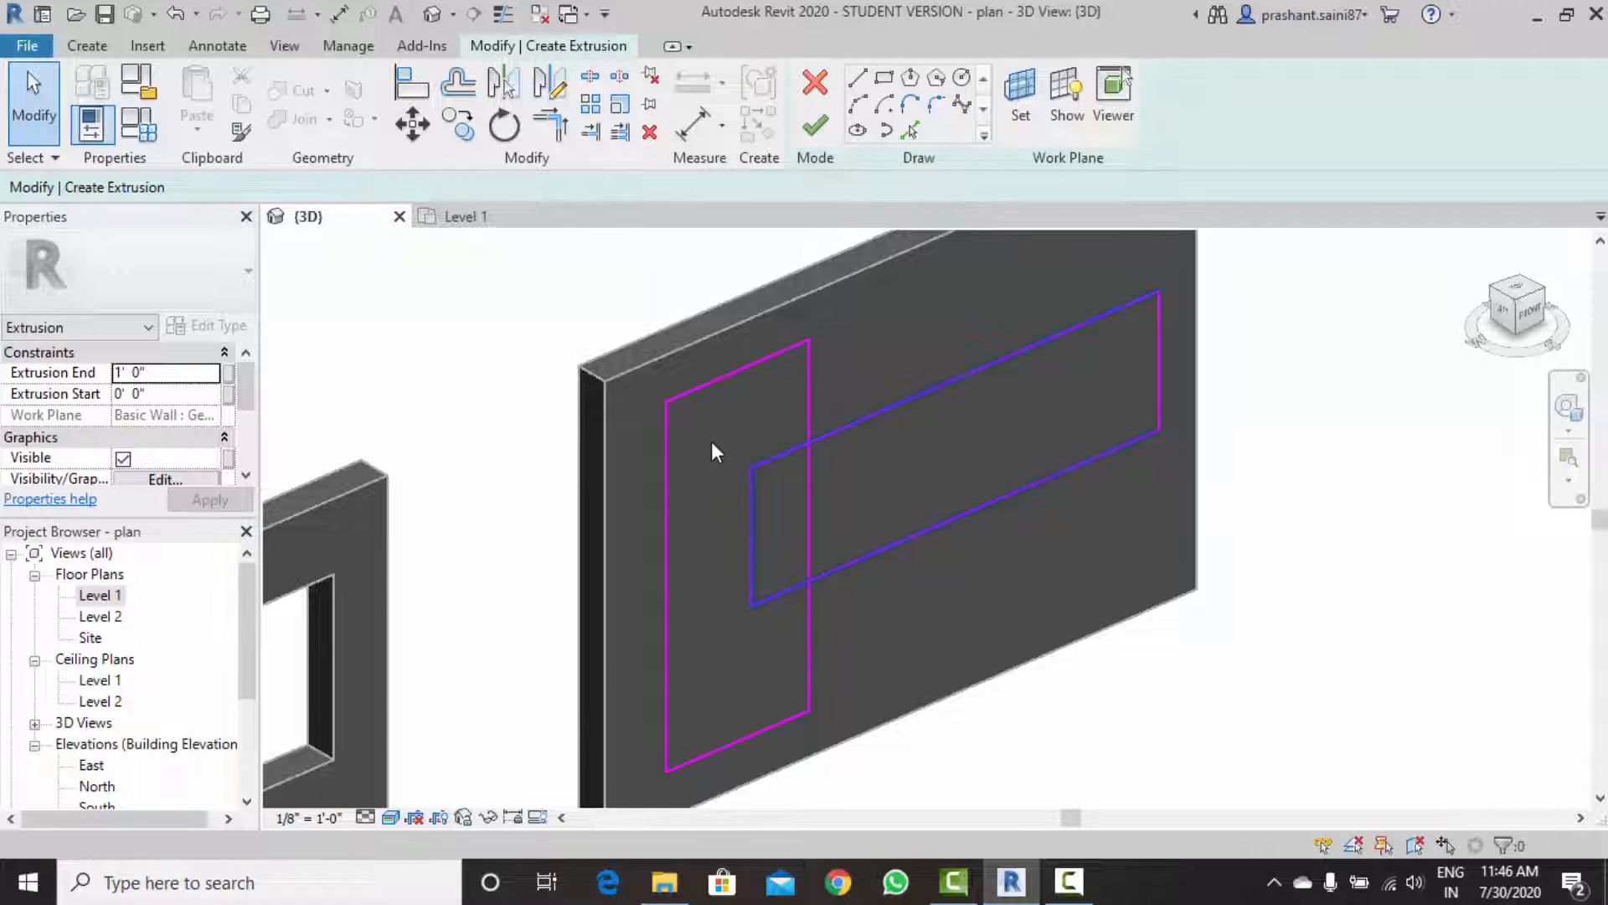
left_click(810, 470)
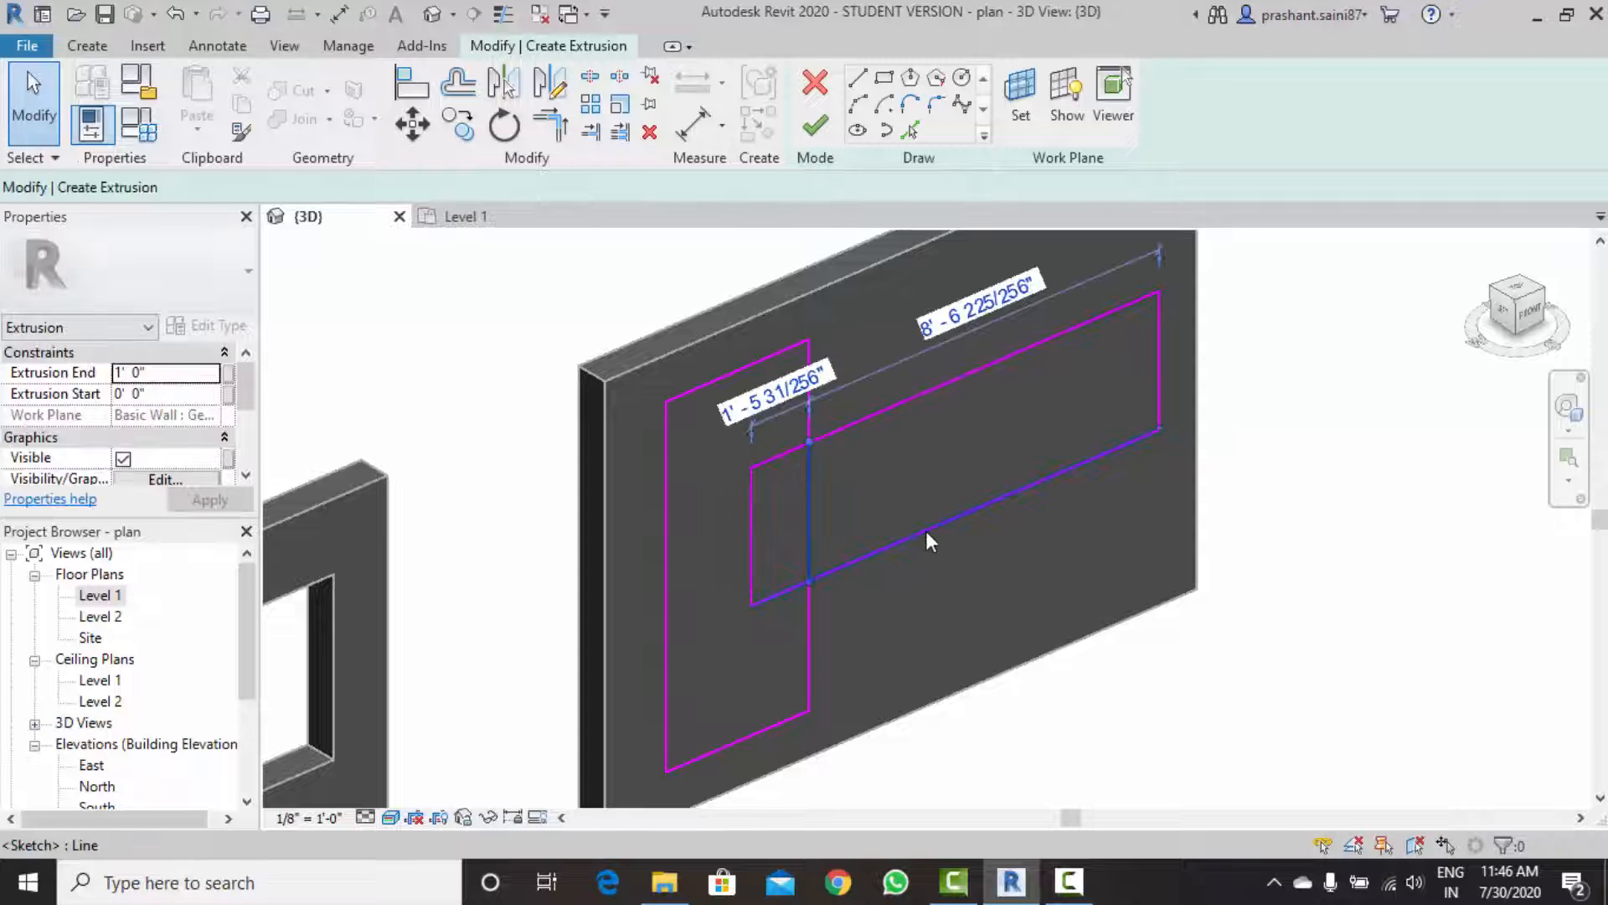
key("Delete")
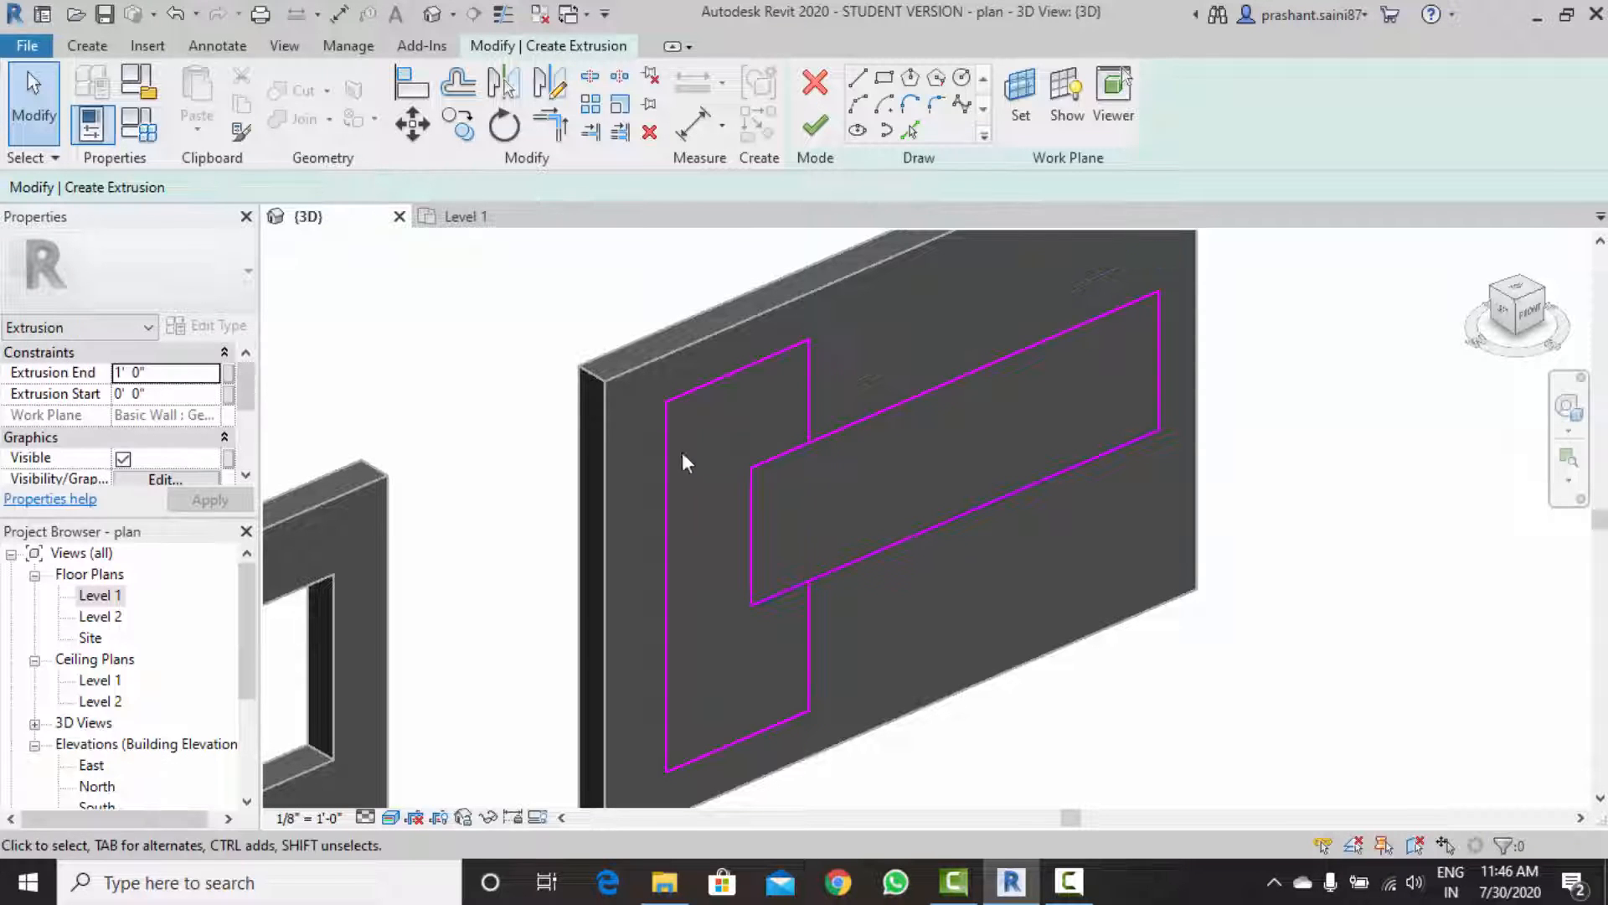
Trim the two rectangles into one closed sideways T-shaped outline and delete the leftover vertical line inside it.
left_click(619, 79)
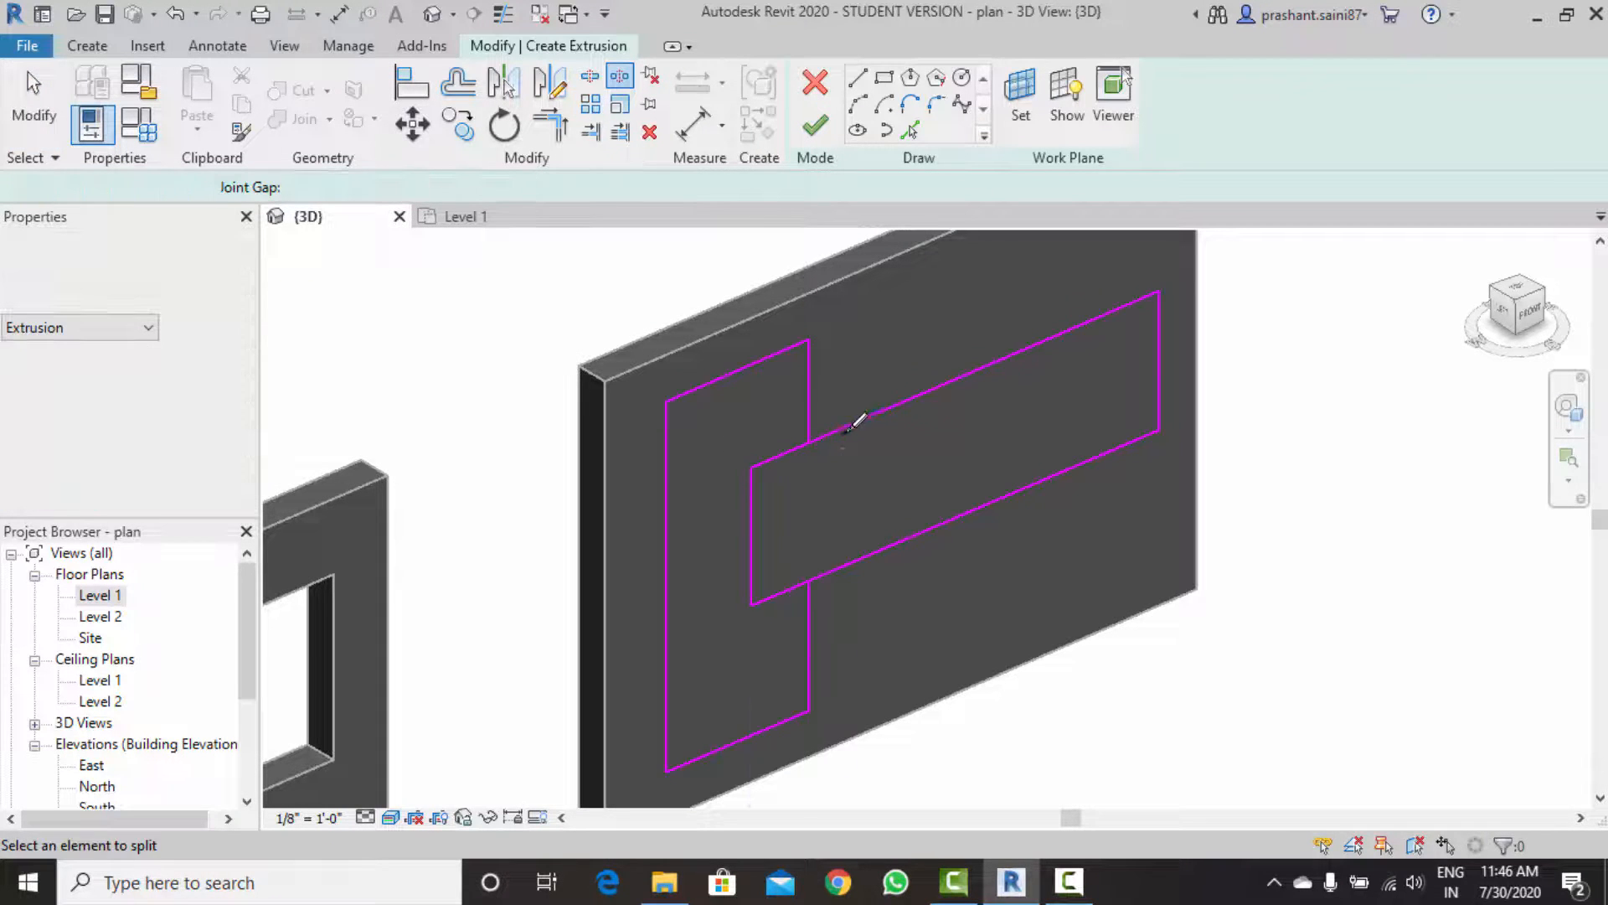
key("s")
key("l")
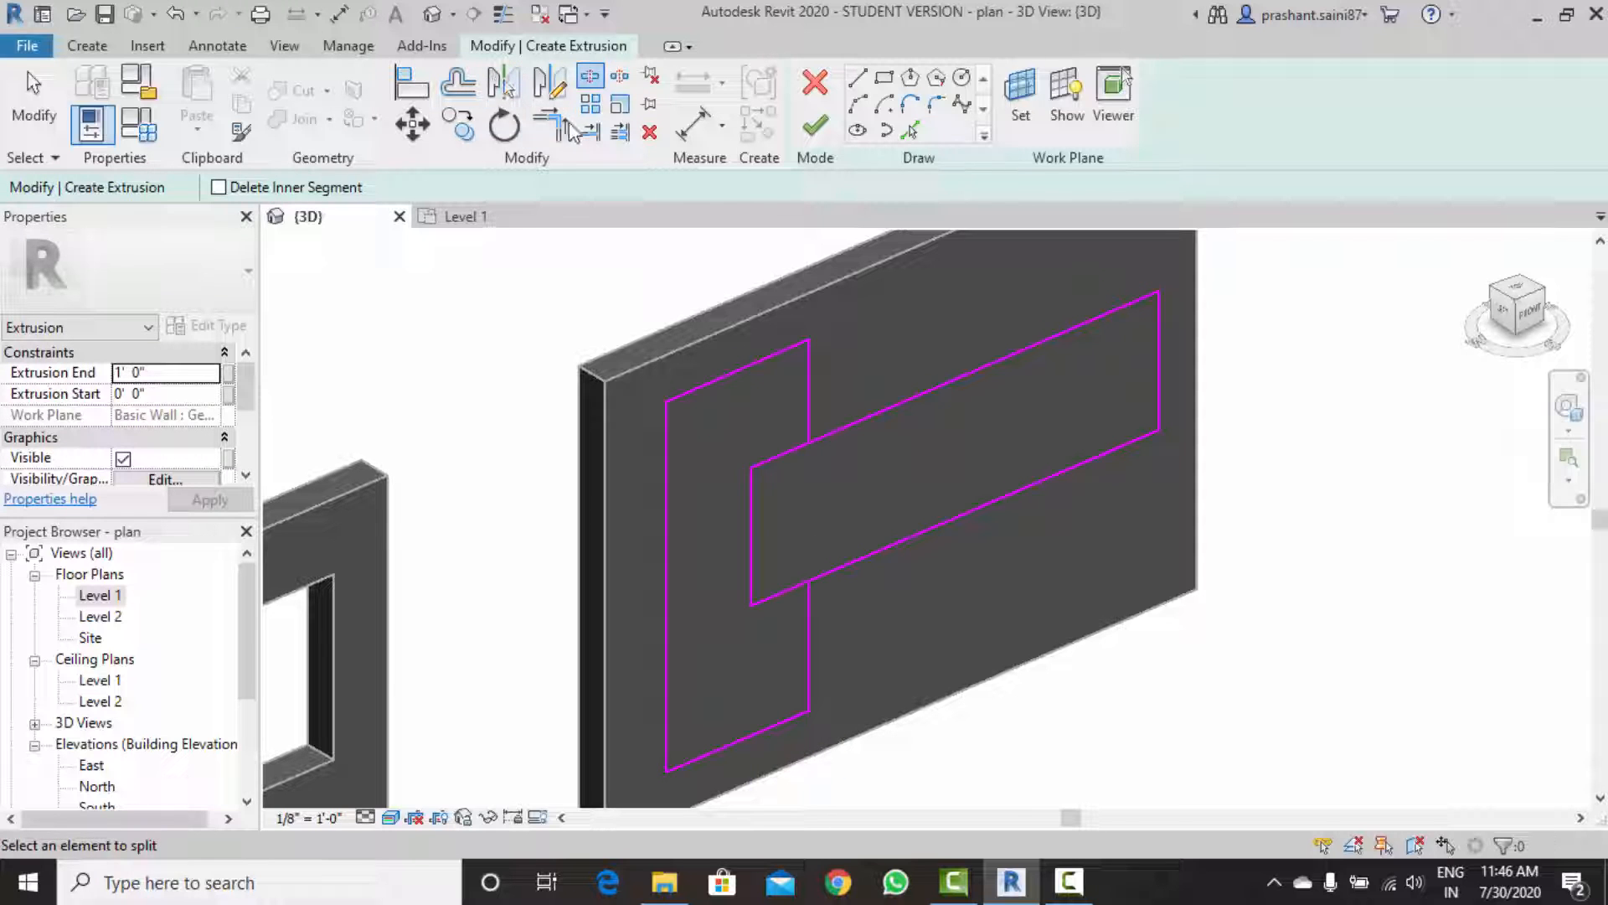
left_click(569, 130)
left_click(811, 392)
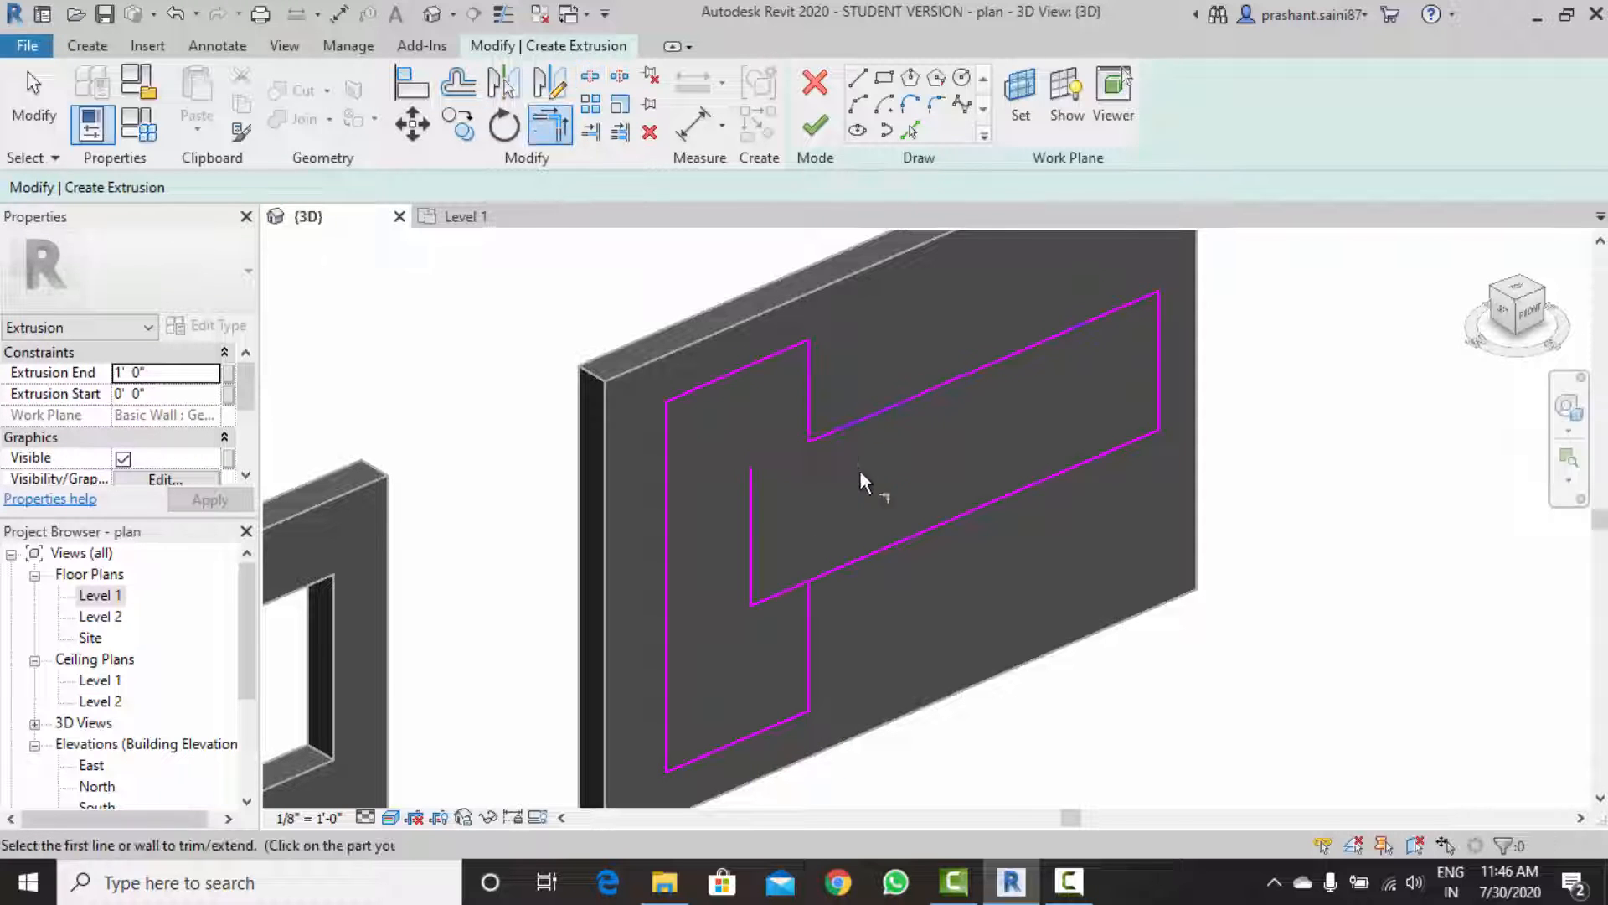
left_click(811, 621)
key("Escape")
key("Escape")
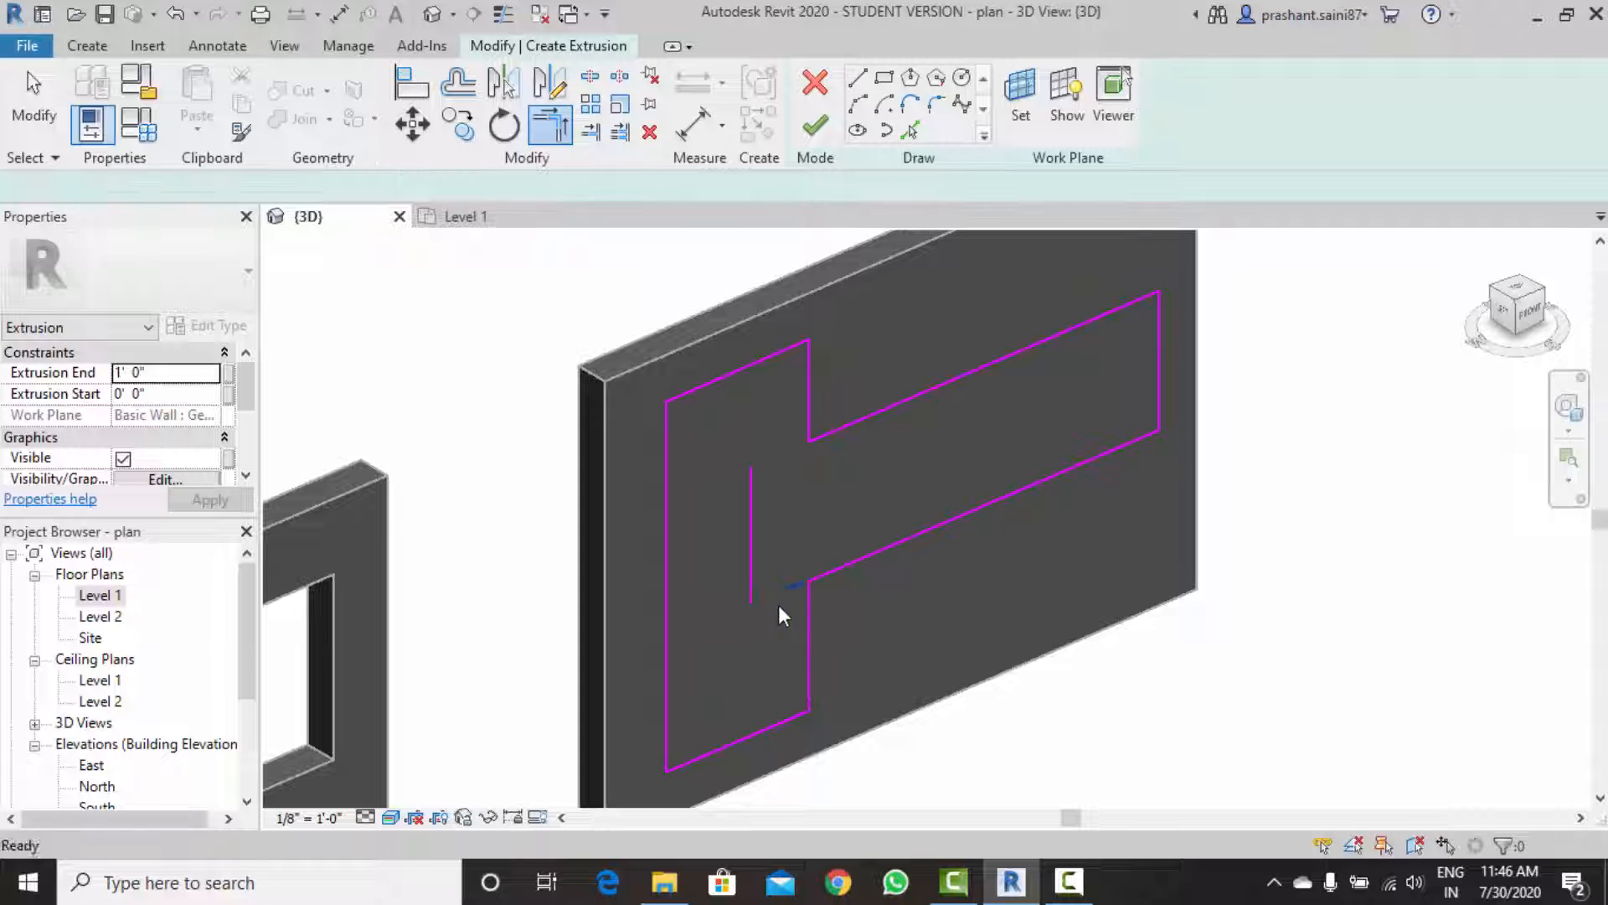
left_click(752, 574)
key("Escape")
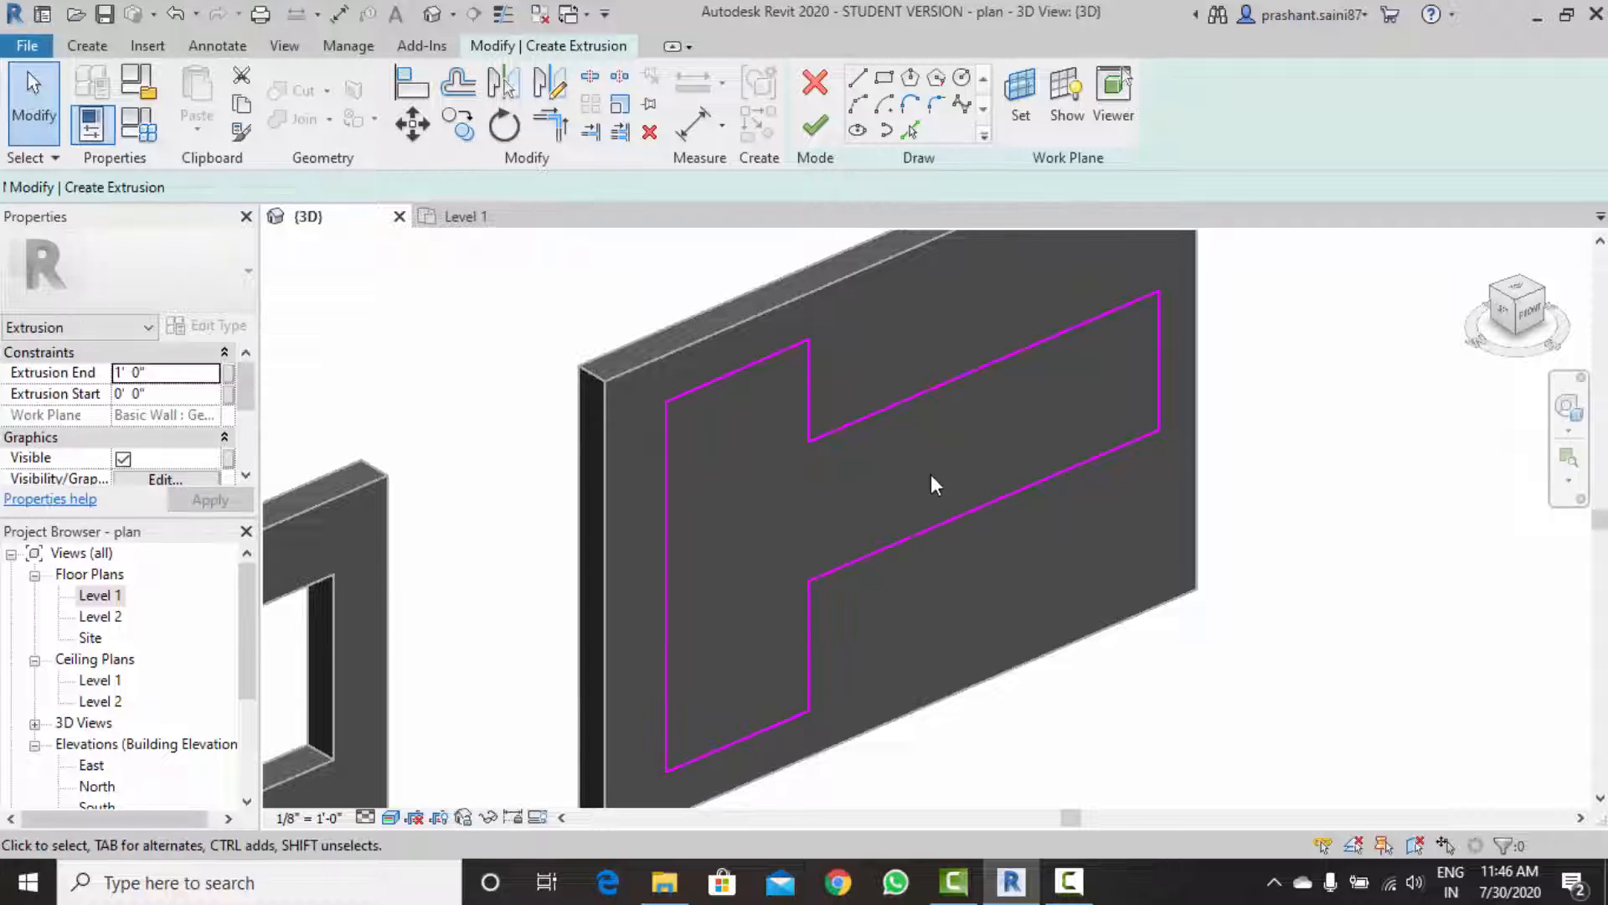
Delete all lines of the T-shaped sketch and discard the solid extrusion.
scroll(931, 474, "down", 2)
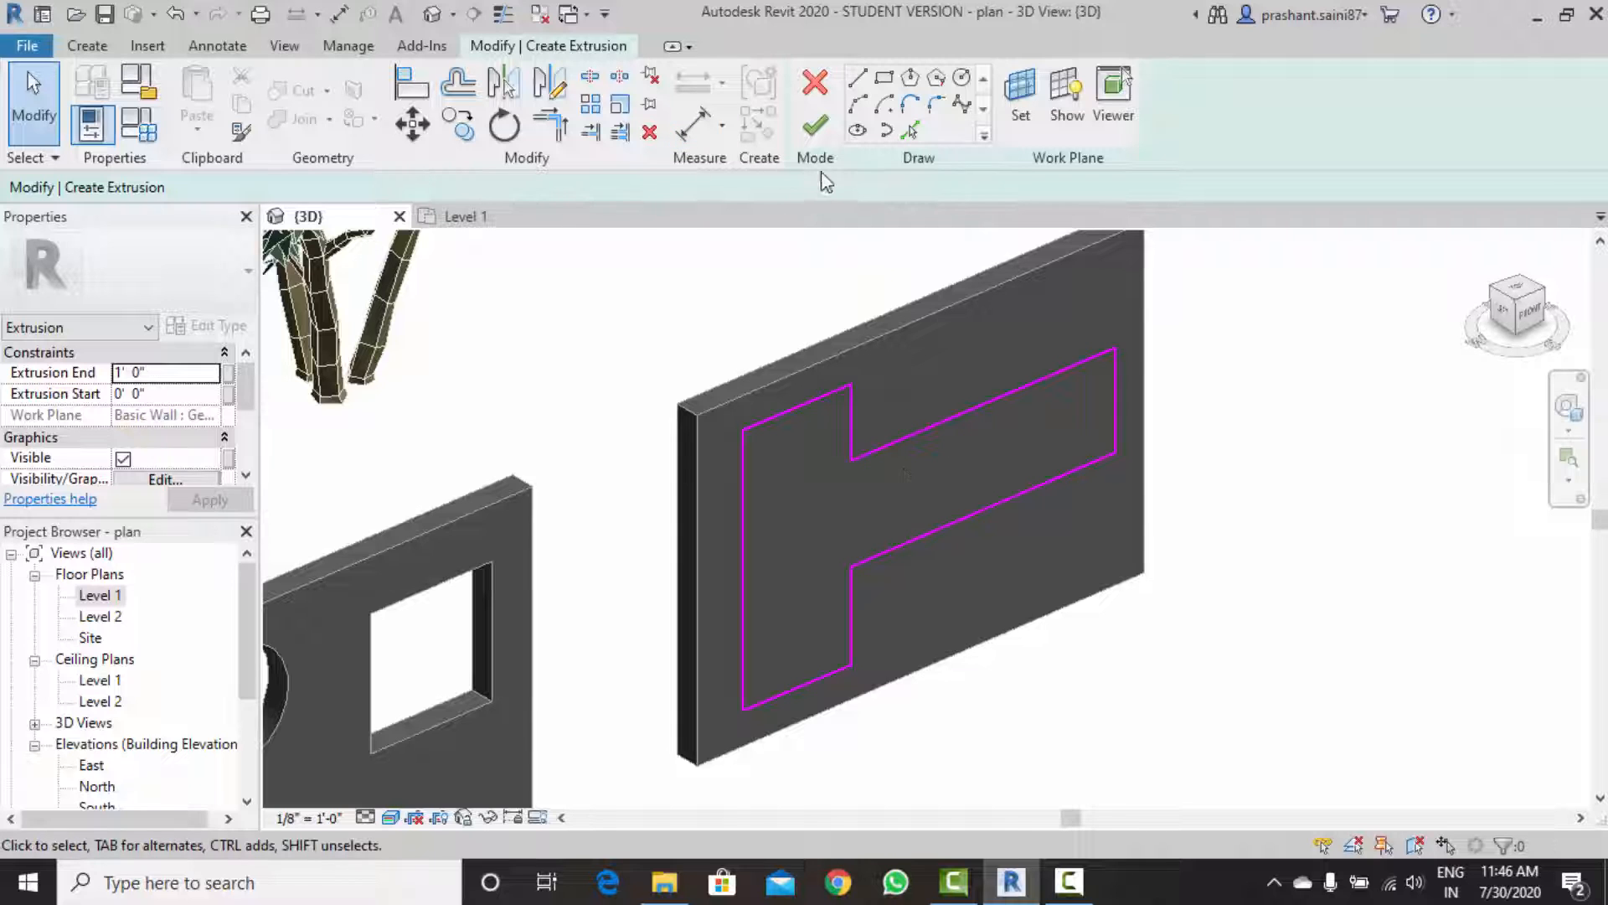
left_click(826, 86)
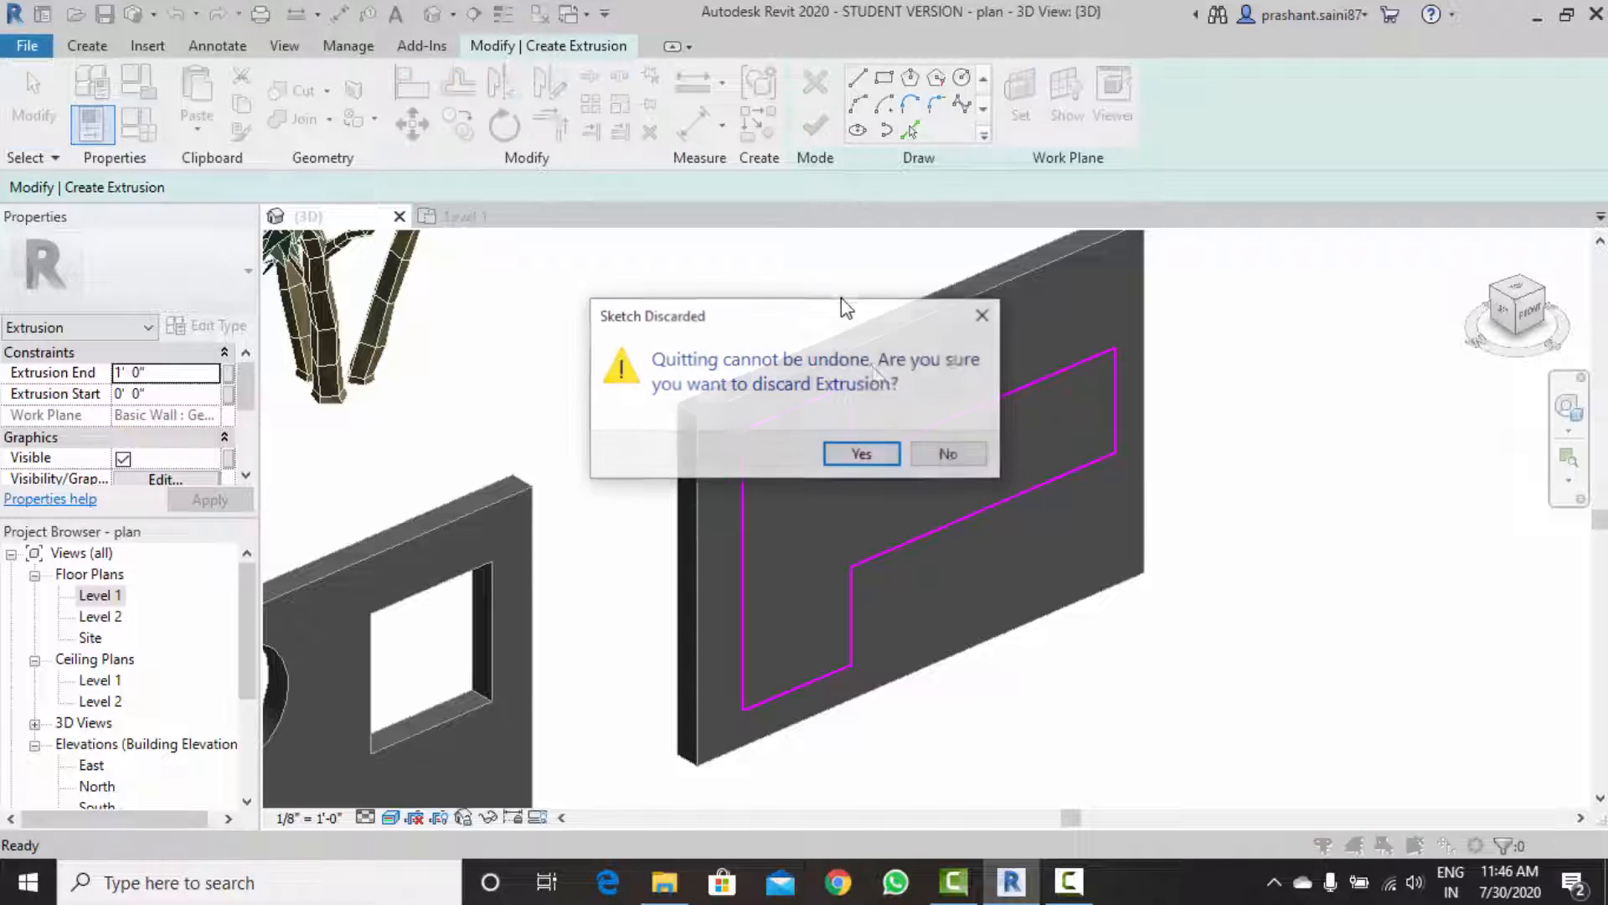
left_click(951, 459)
mouse_move(1256, 749)
left_mouse_down()
mouse_move(718, 341)
mouse_move(721, 323)
left_mouse_up()
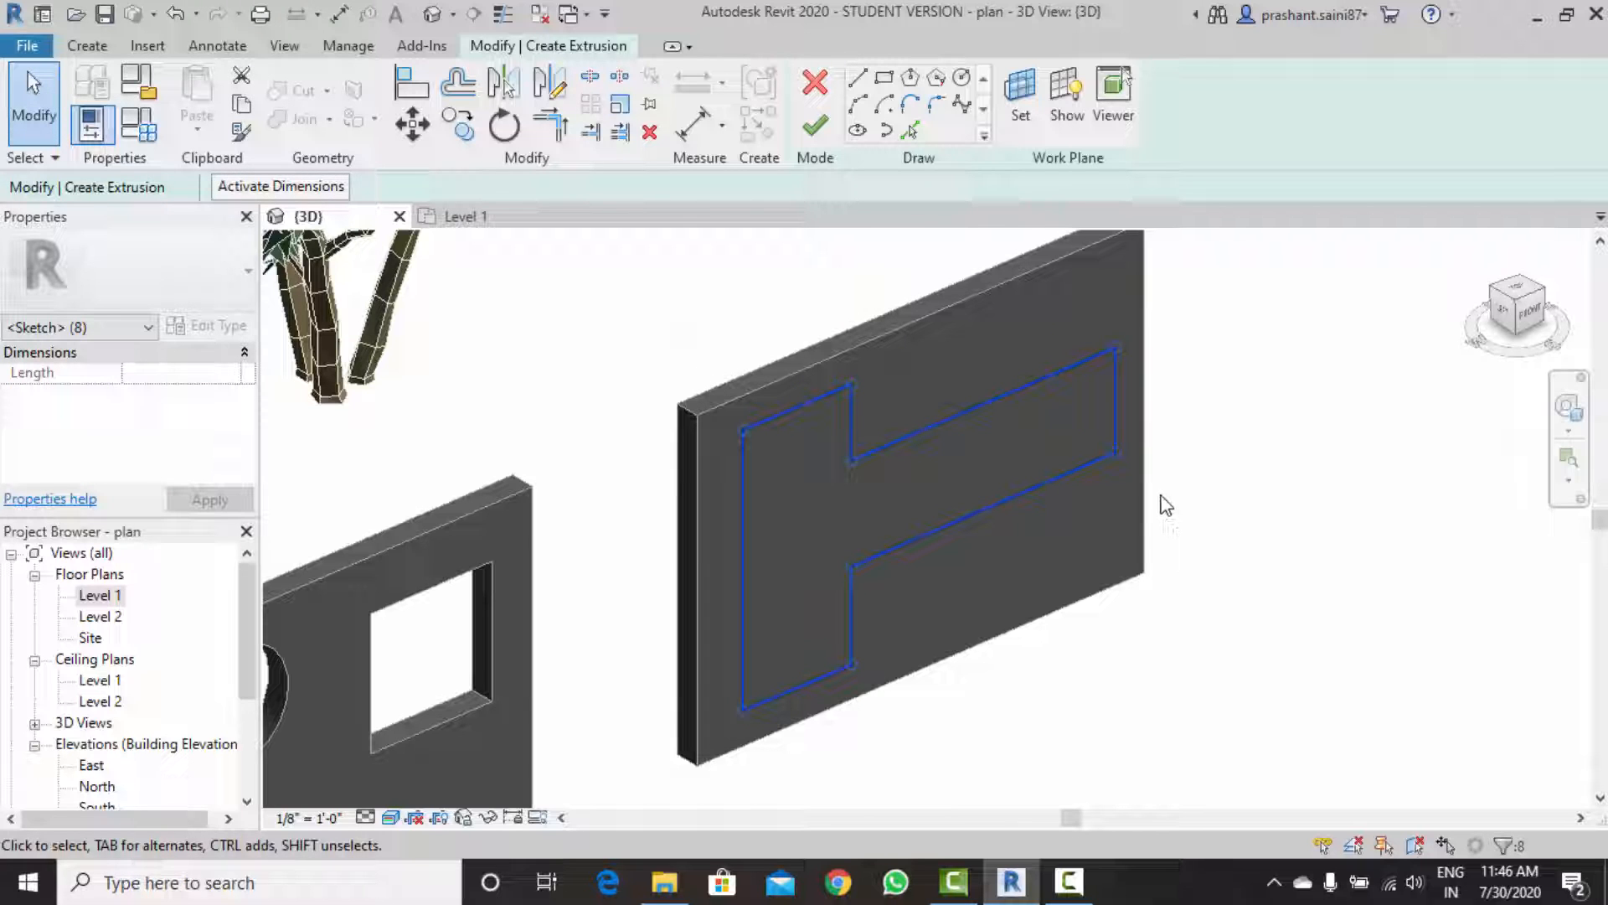
key("Delete")
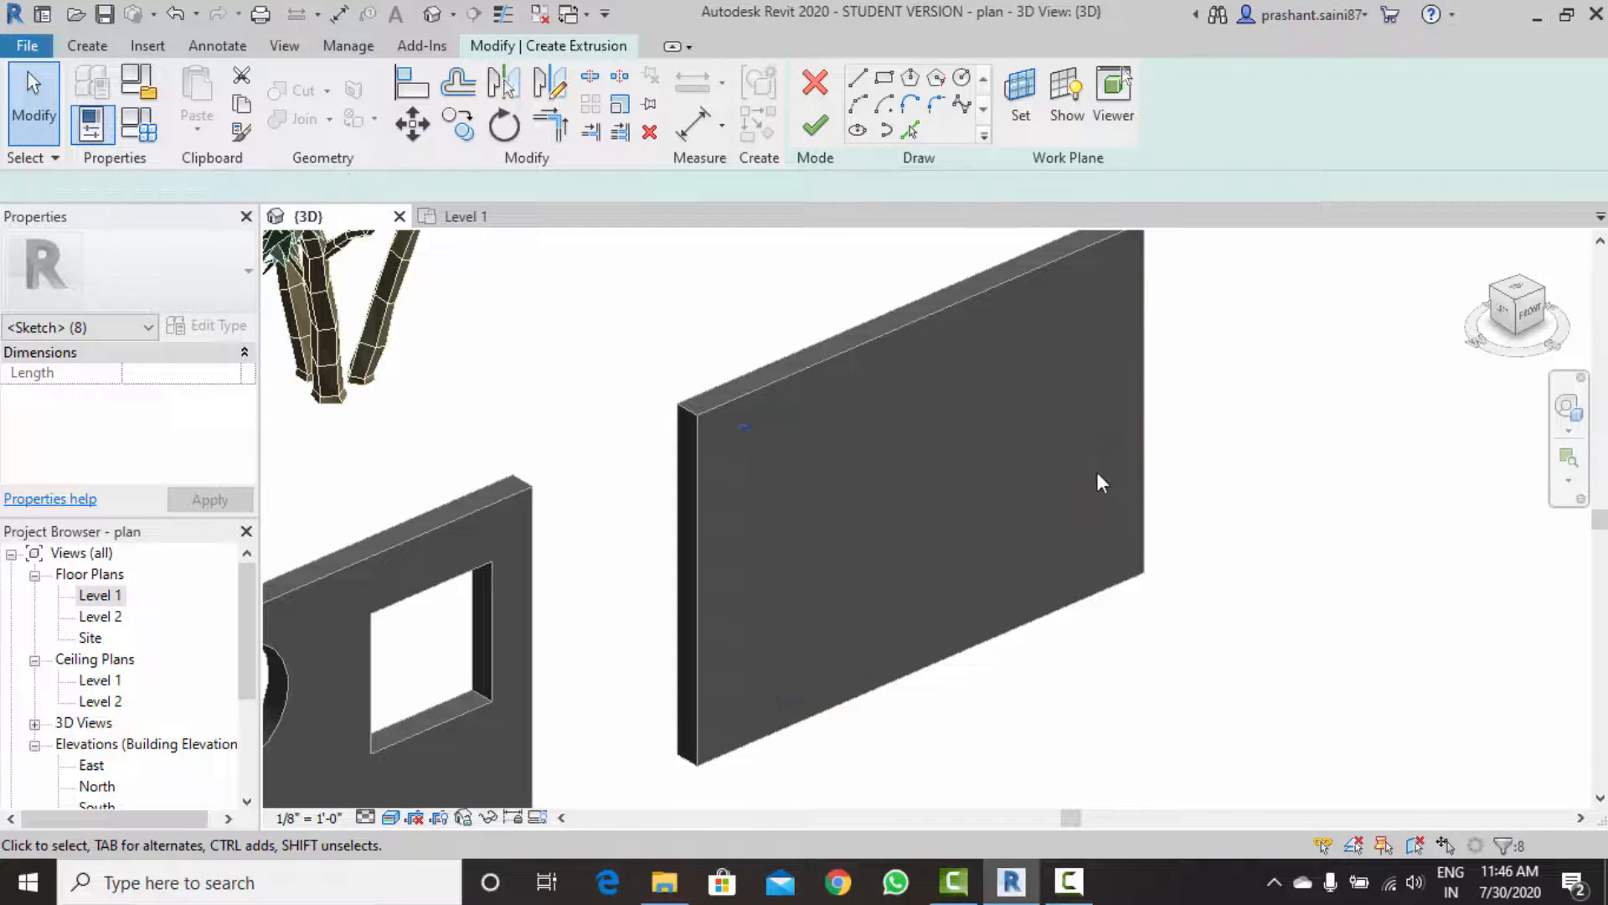
left_click(815, 82)
left_click(862, 454)
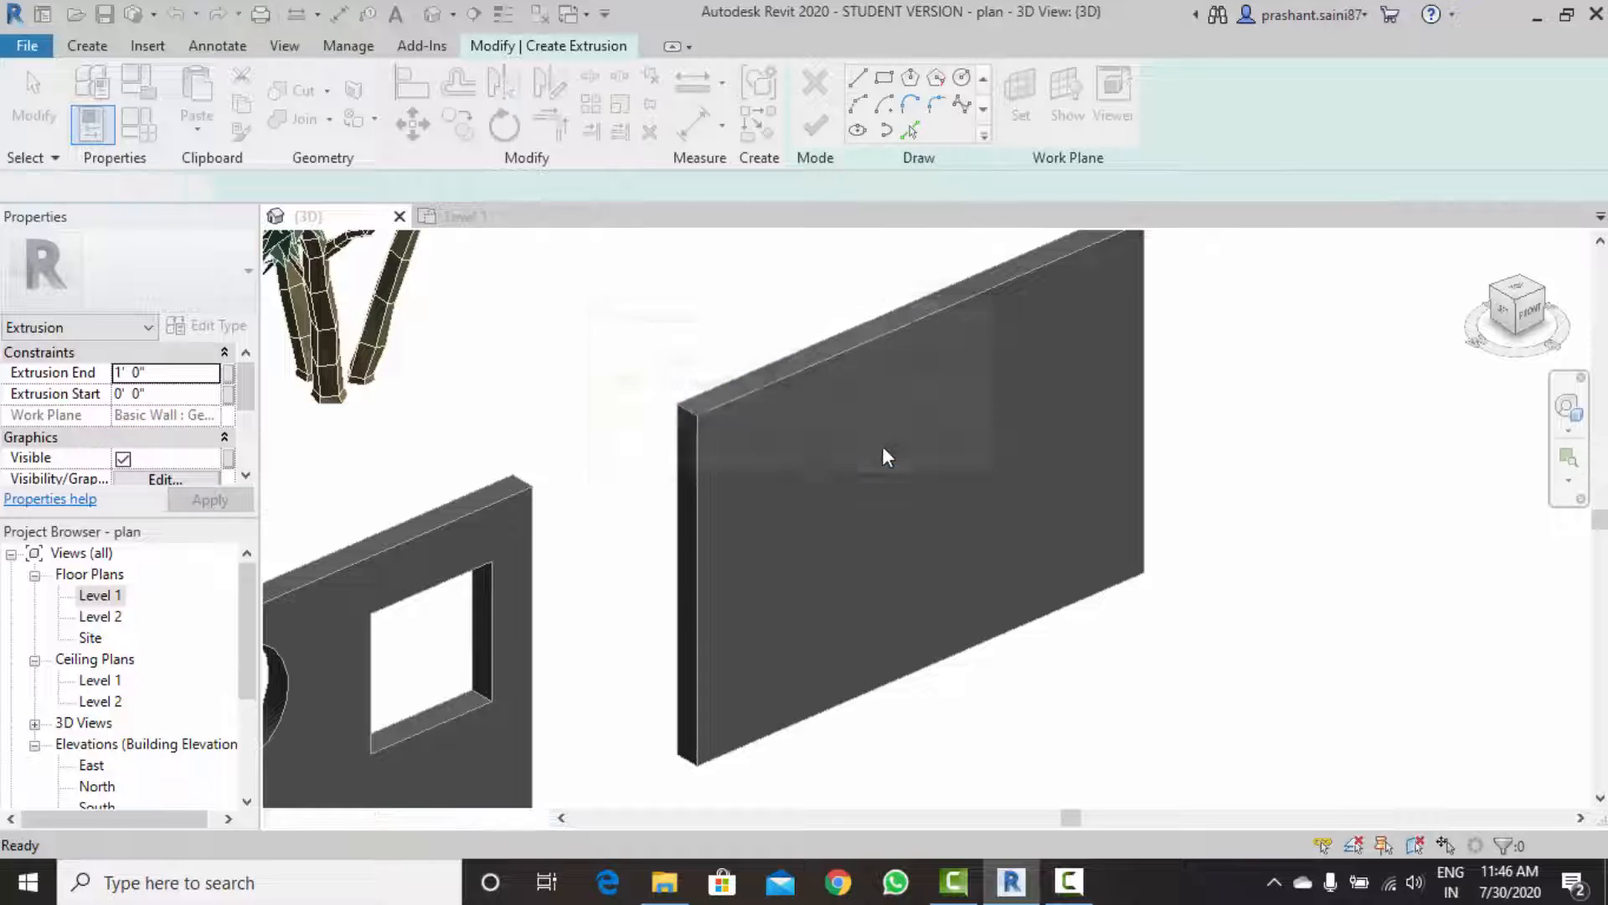
scroll(903, 406, "down", 3)
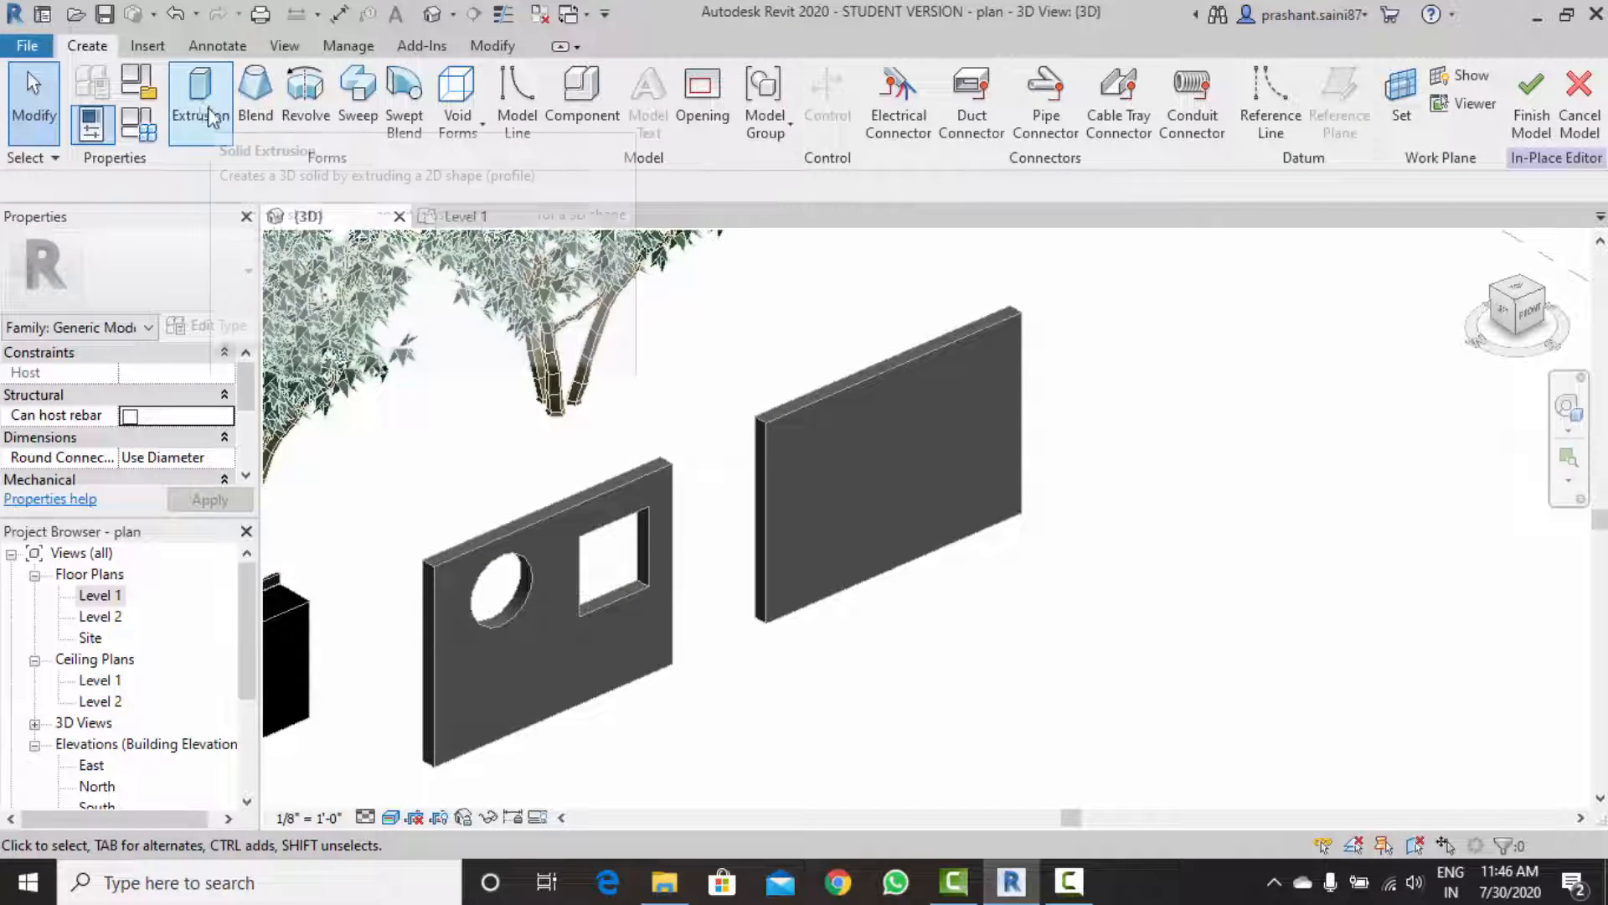
Create a void extrusion on the blank wall's face by pasting in the copied sideways T-shaped outline, and finish the sketch.
left_click(457, 145)
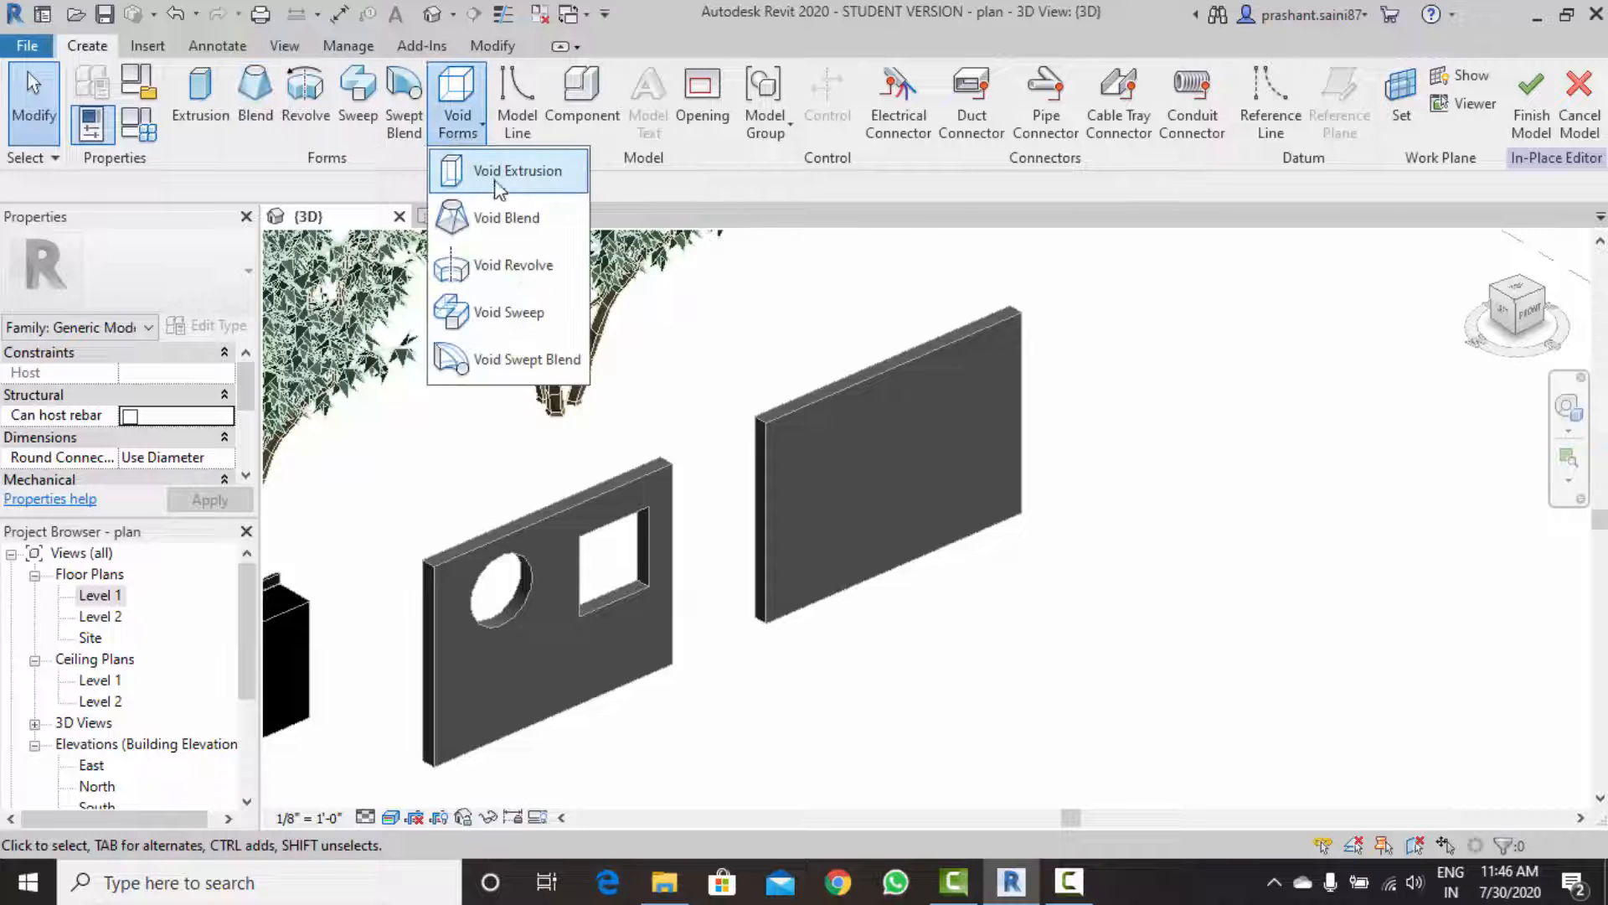
left_click(503, 168)
scroll(910, 392, "up", 2)
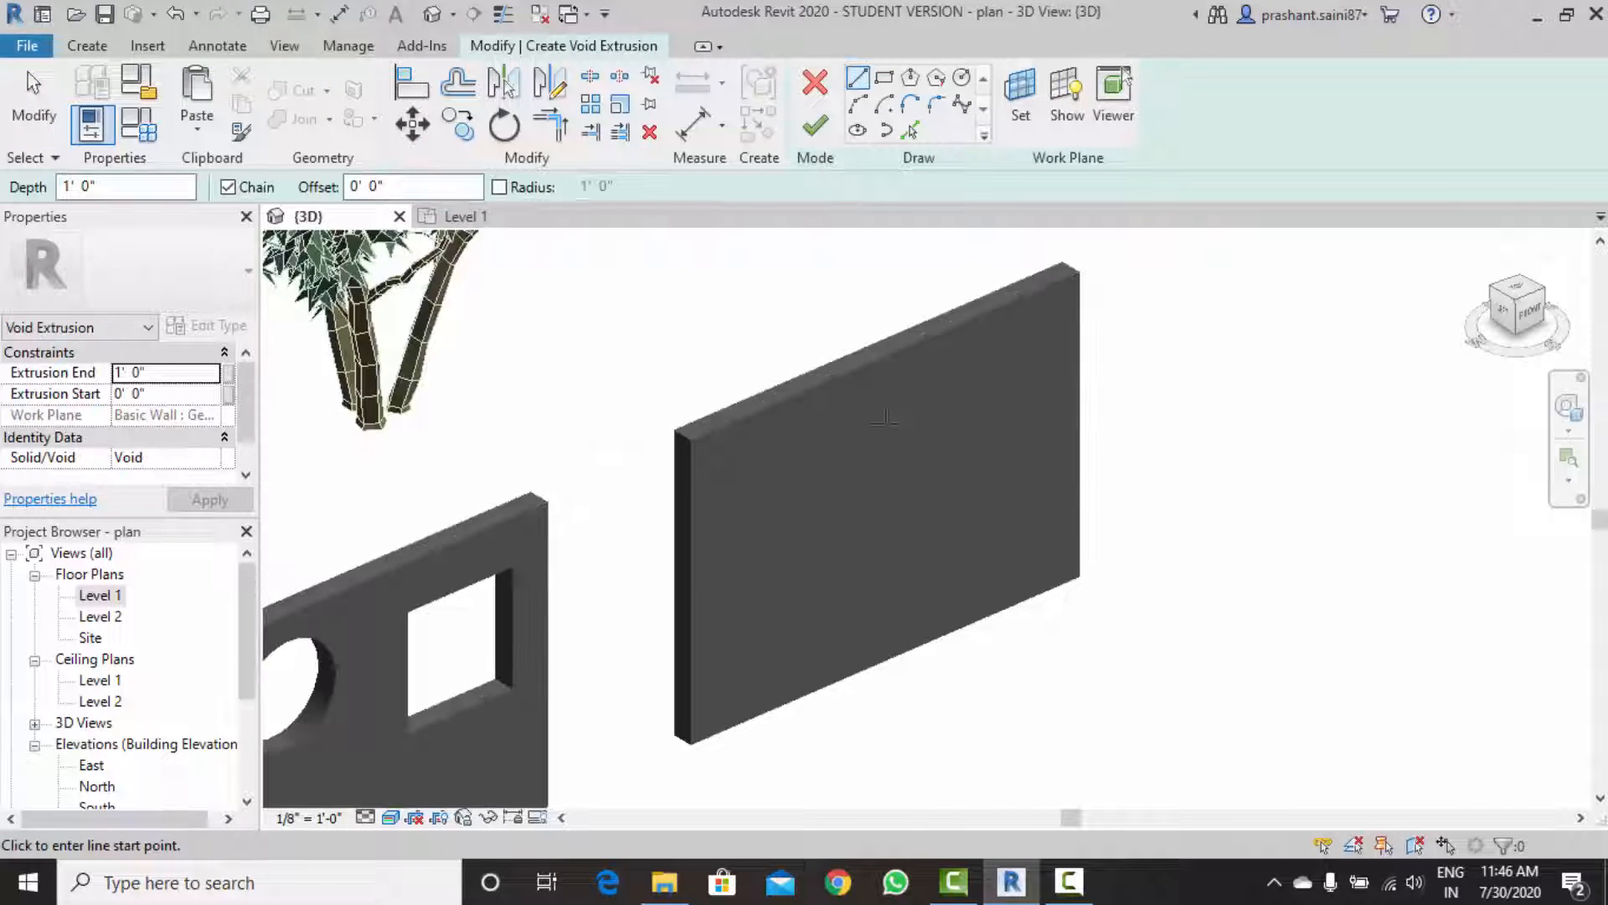
key("ctrl+v")
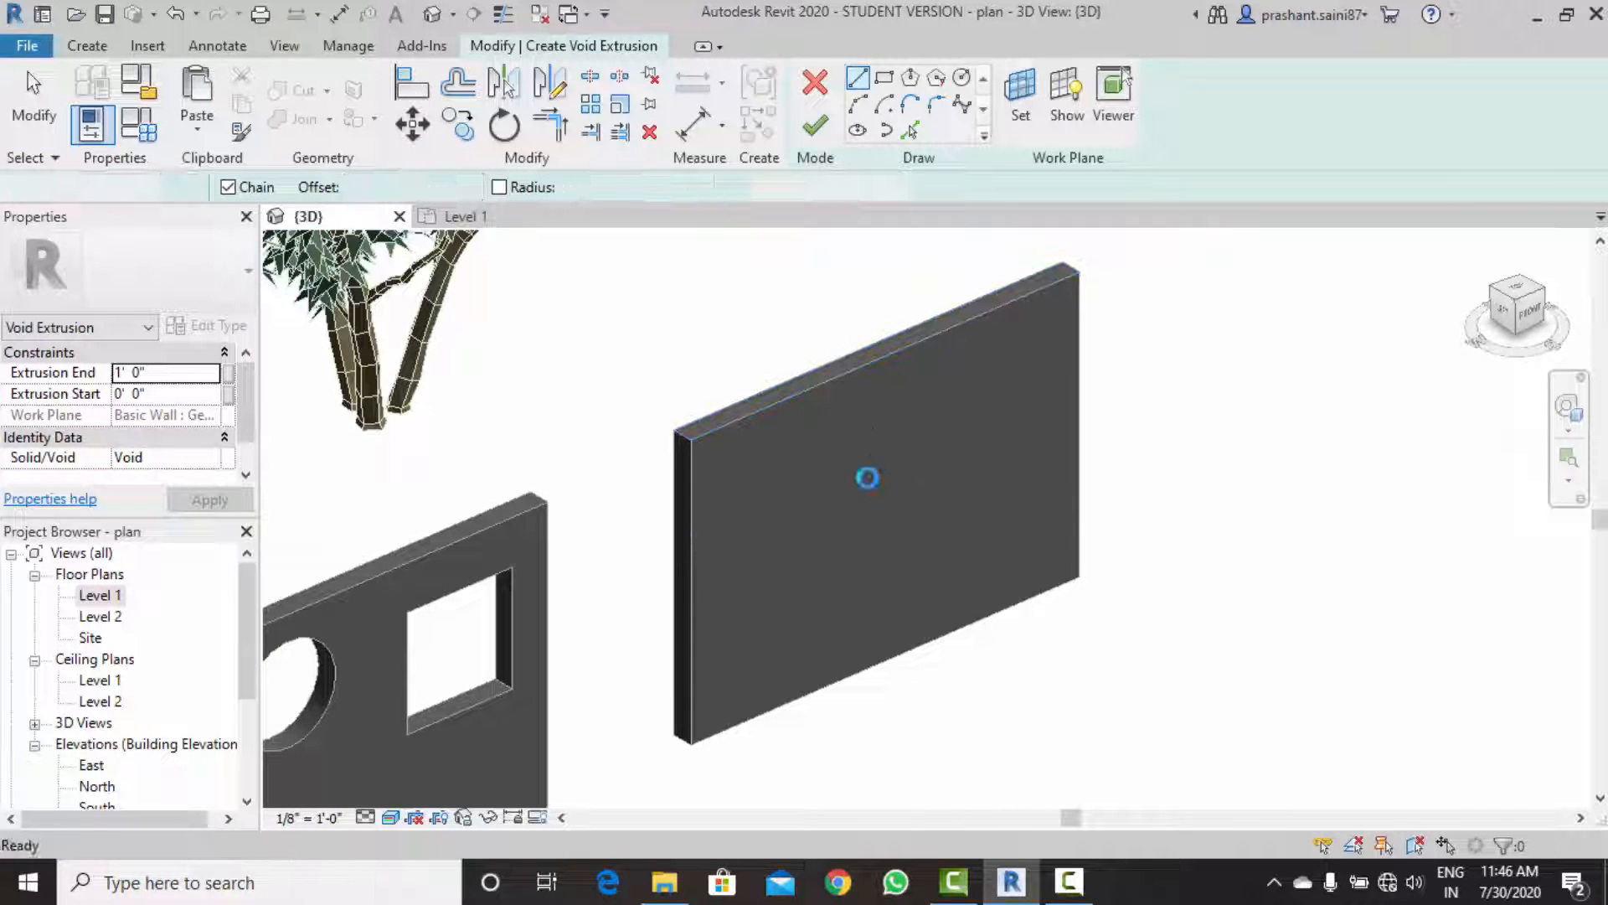
left_click(818, 127)
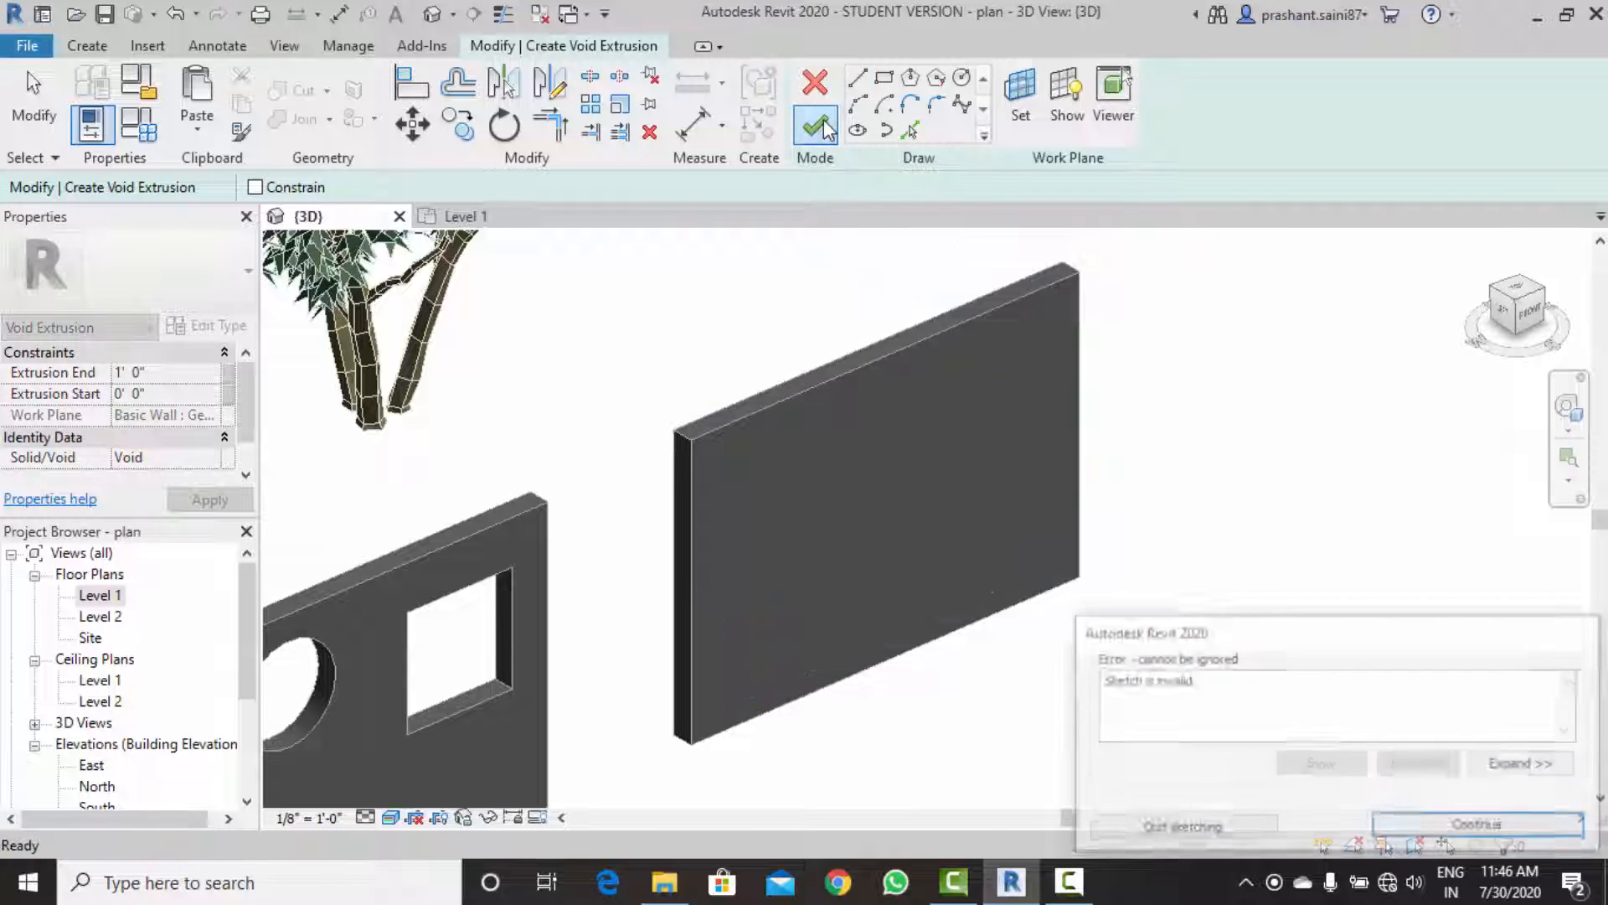
left_click(1408, 830)
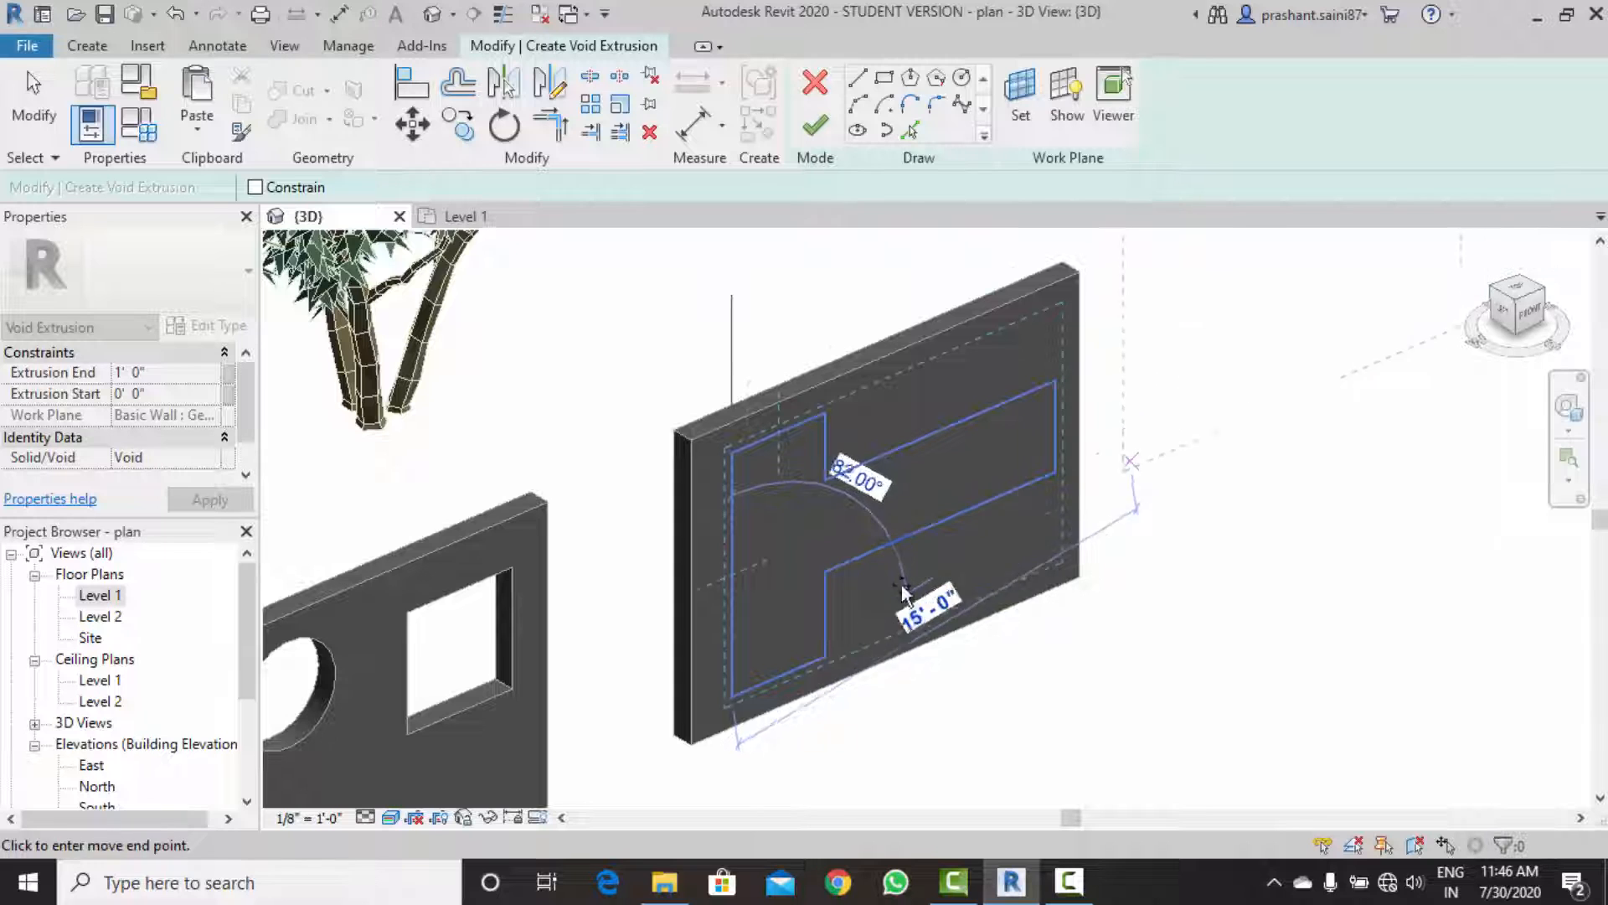
left_click(735, 699)
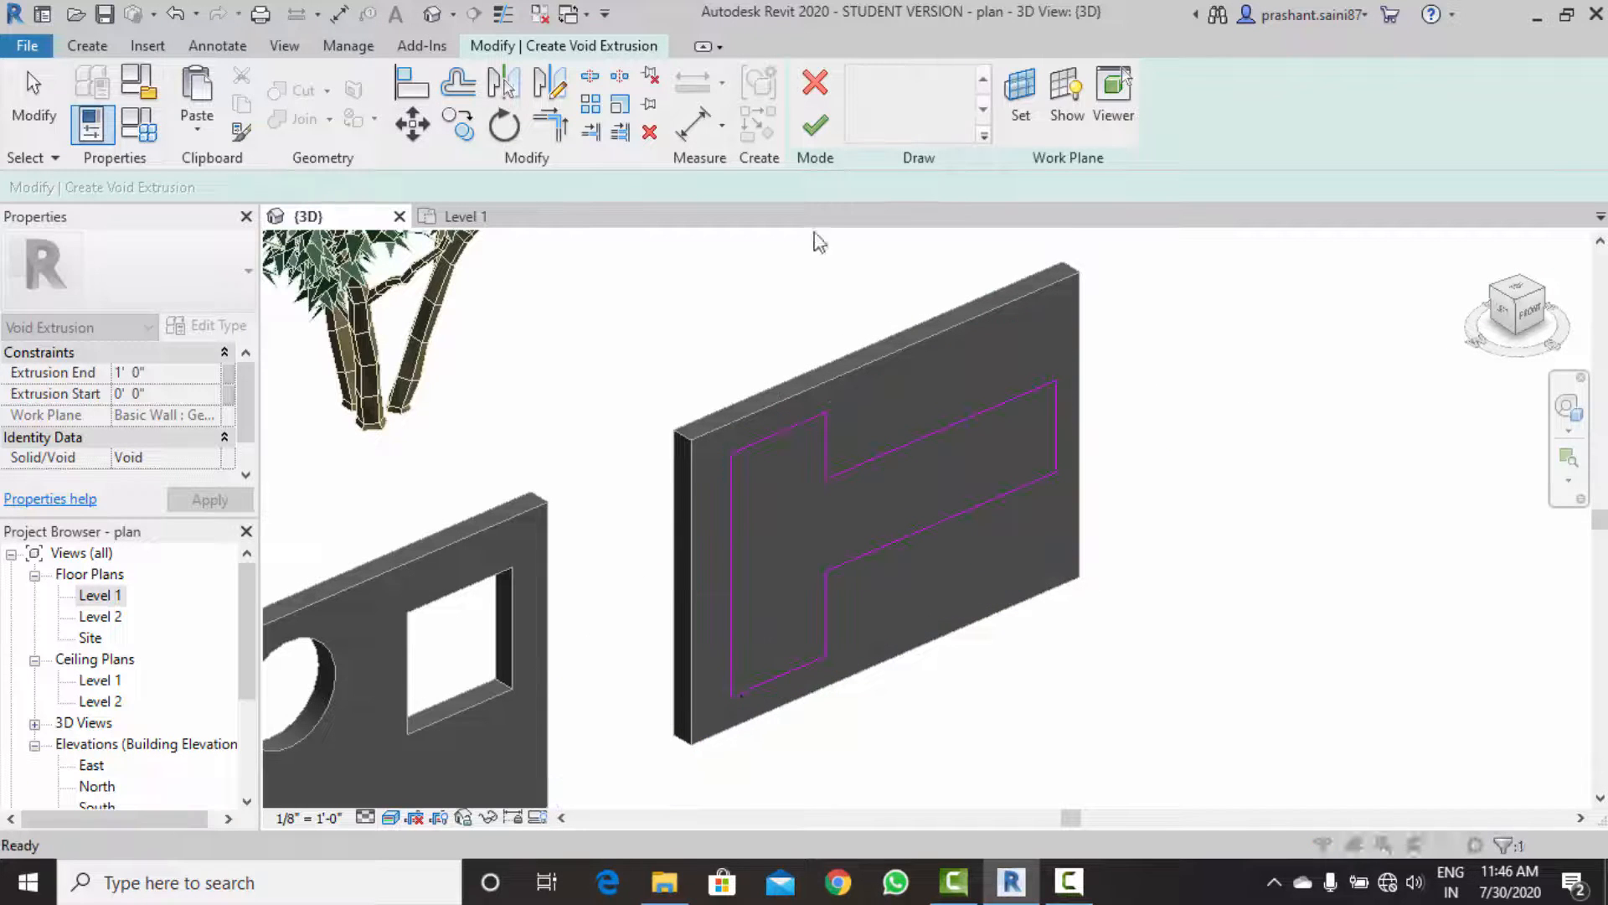
left_click(903, 101)
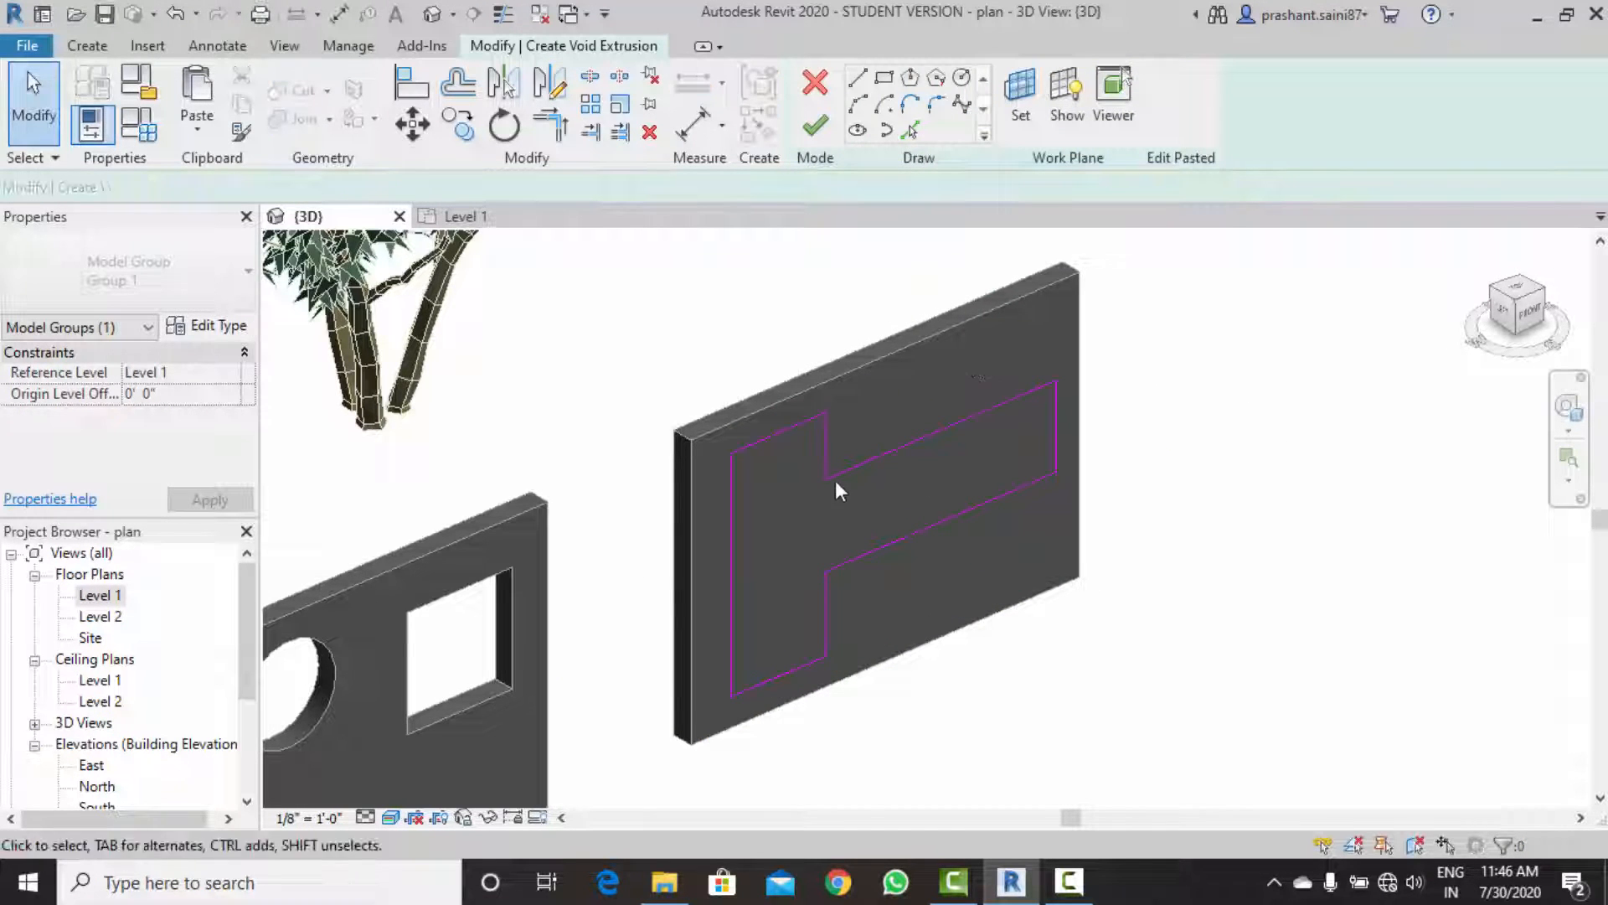
scroll(824, 475, "up", 3)
left_click(815, 126)
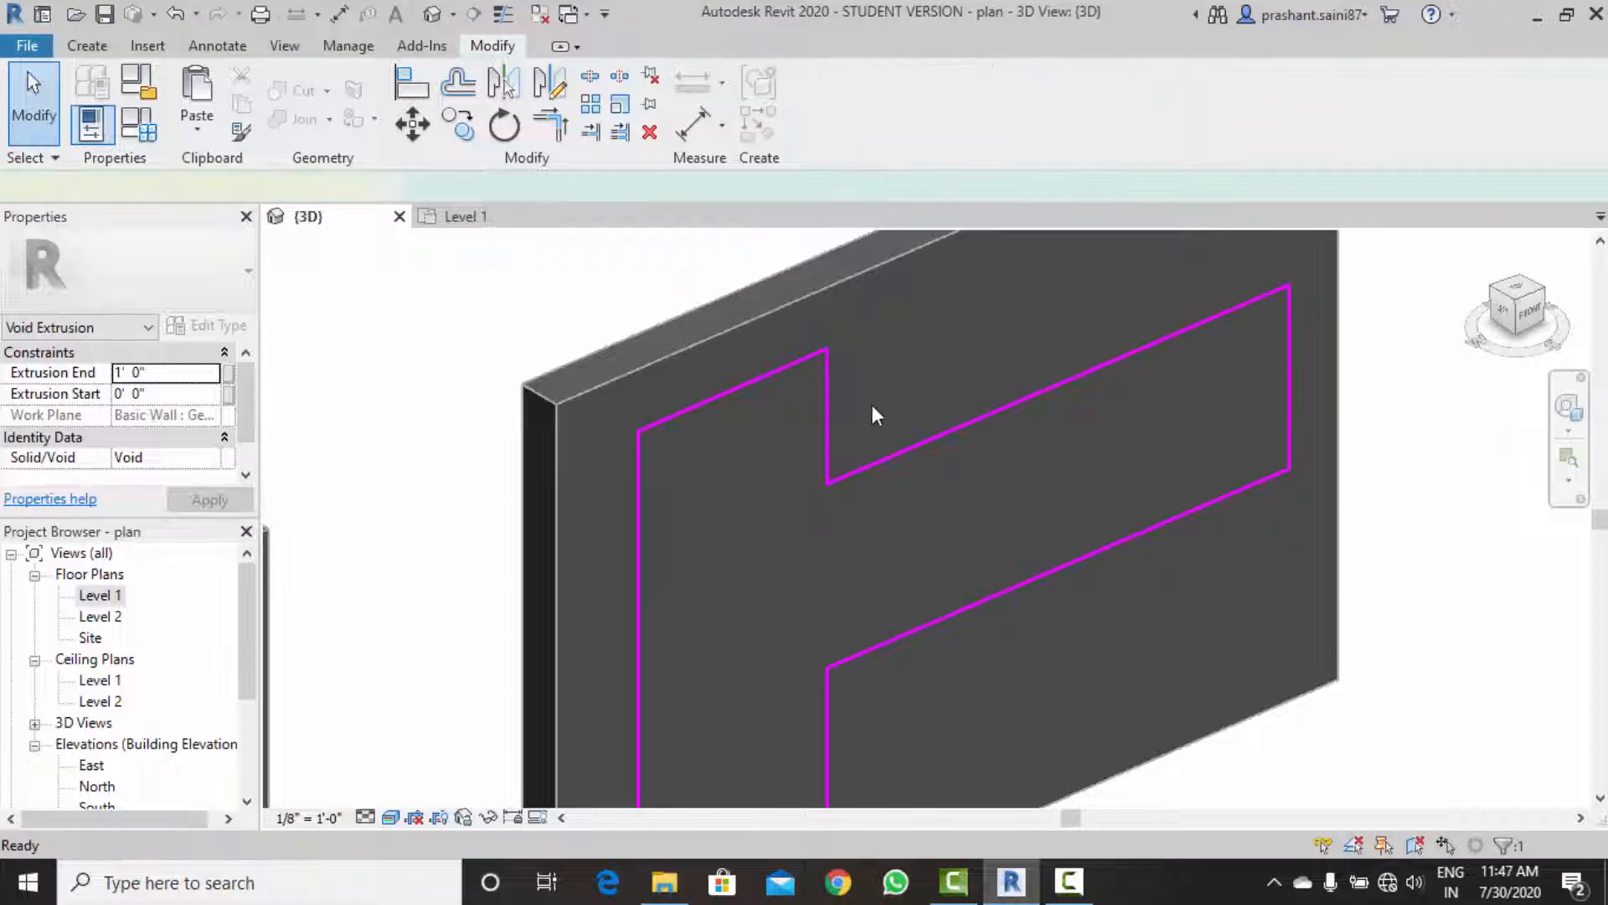
Set the T-shaped void's extrusion end to 0' 3".
scroll(872, 419, "down", 3)
middle_click_drag(835, 500, 846, 582, "shift")
left_click(184, 378)
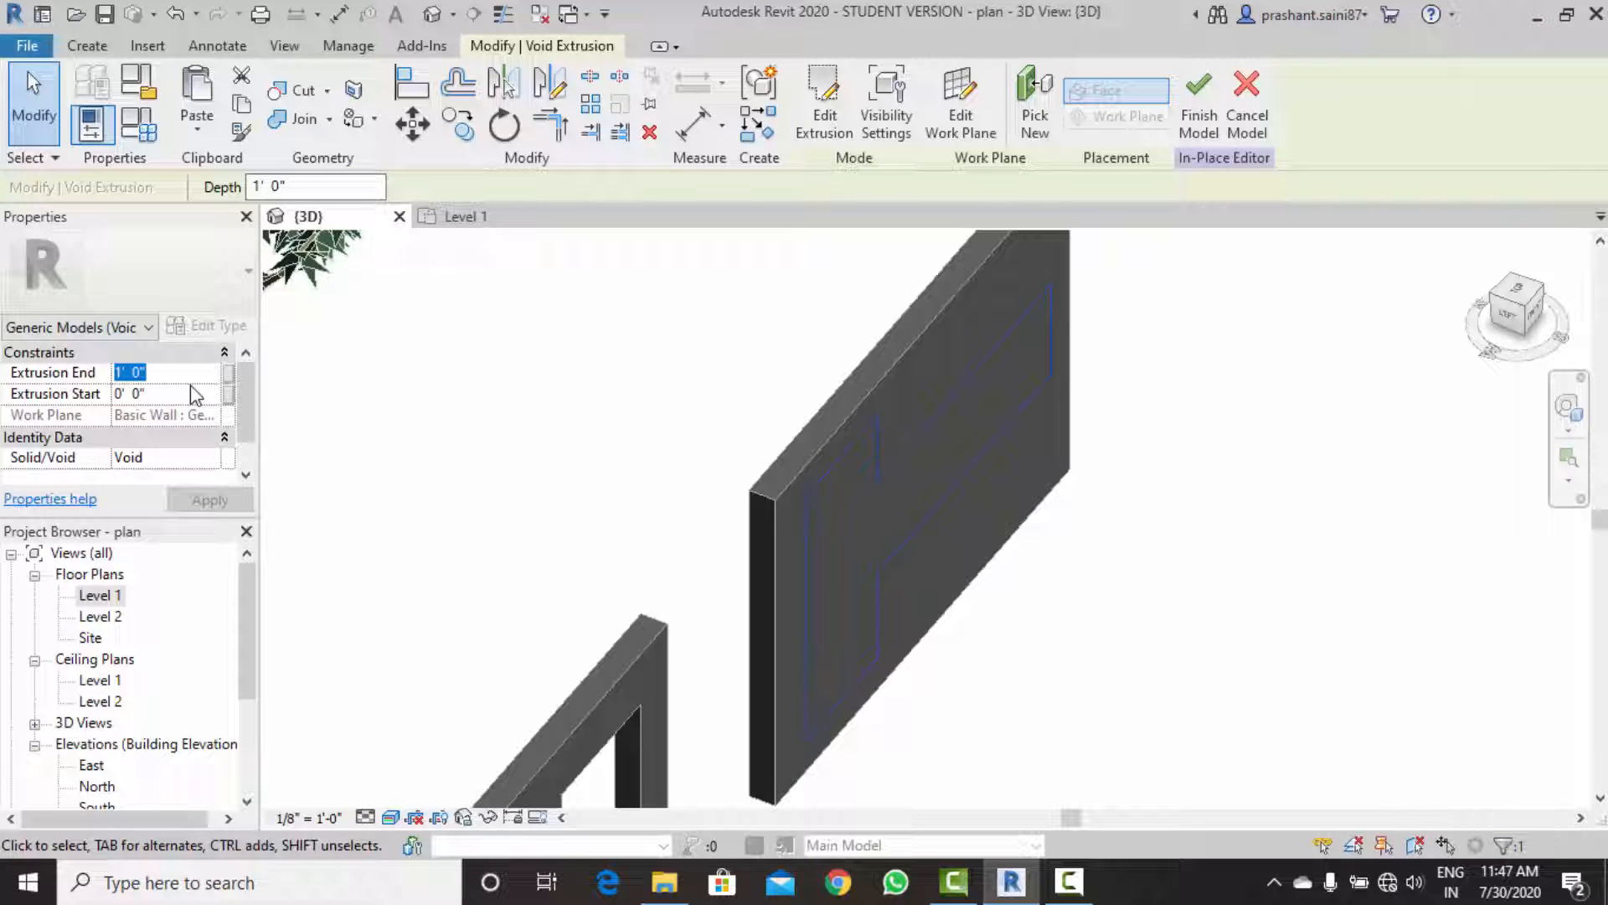
left_click(210, 500)
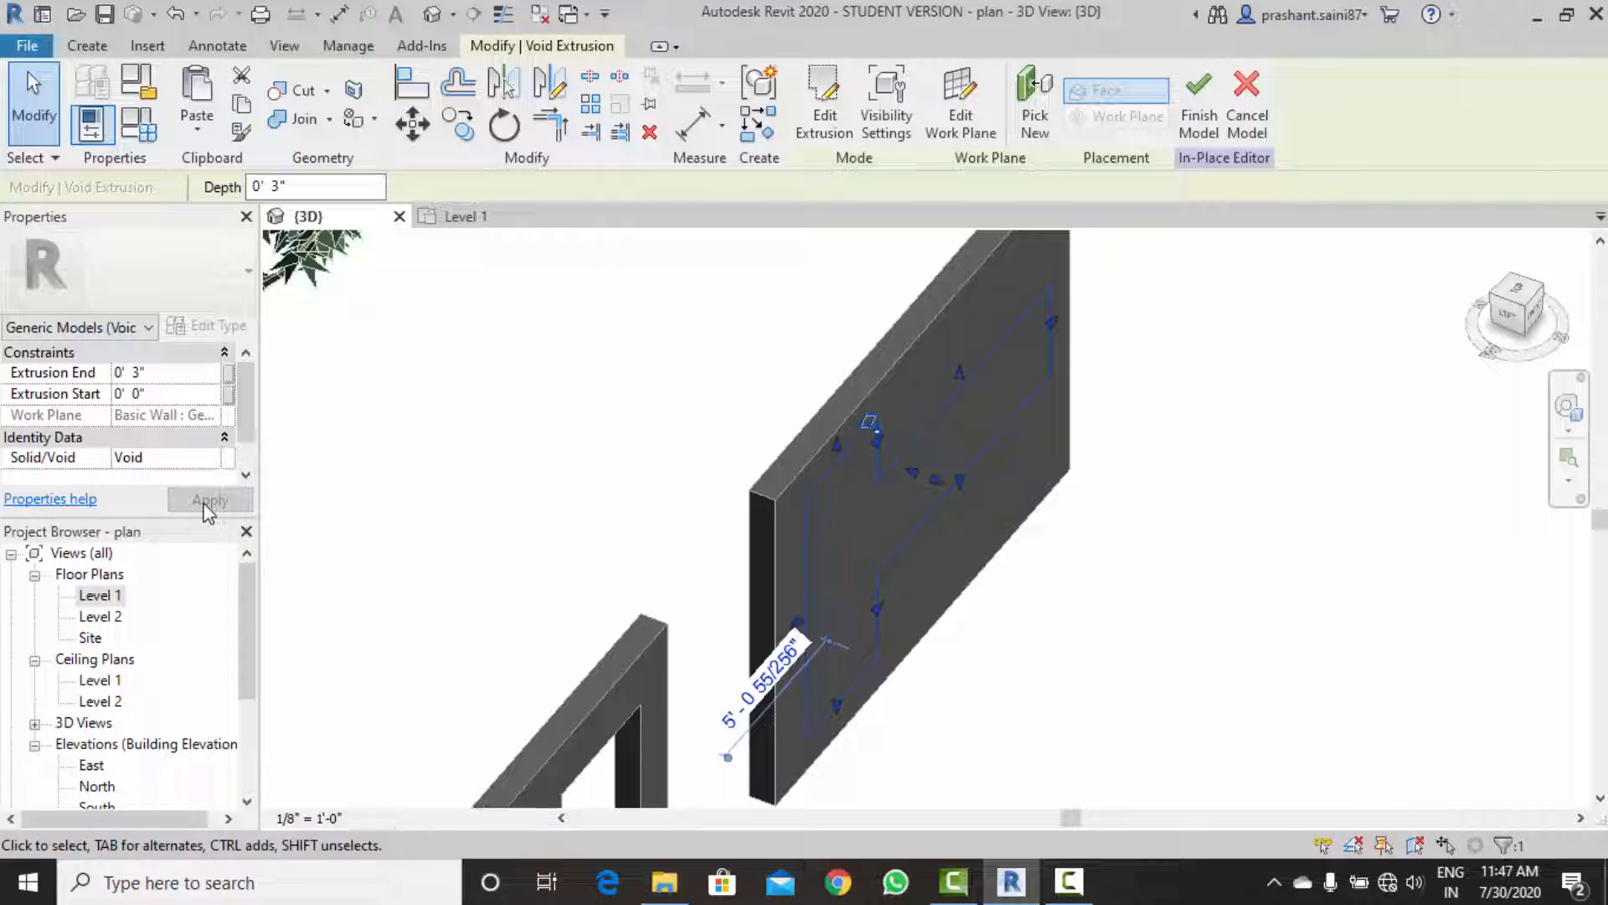
middle_click_drag(969, 586, 882, 383, "shift")
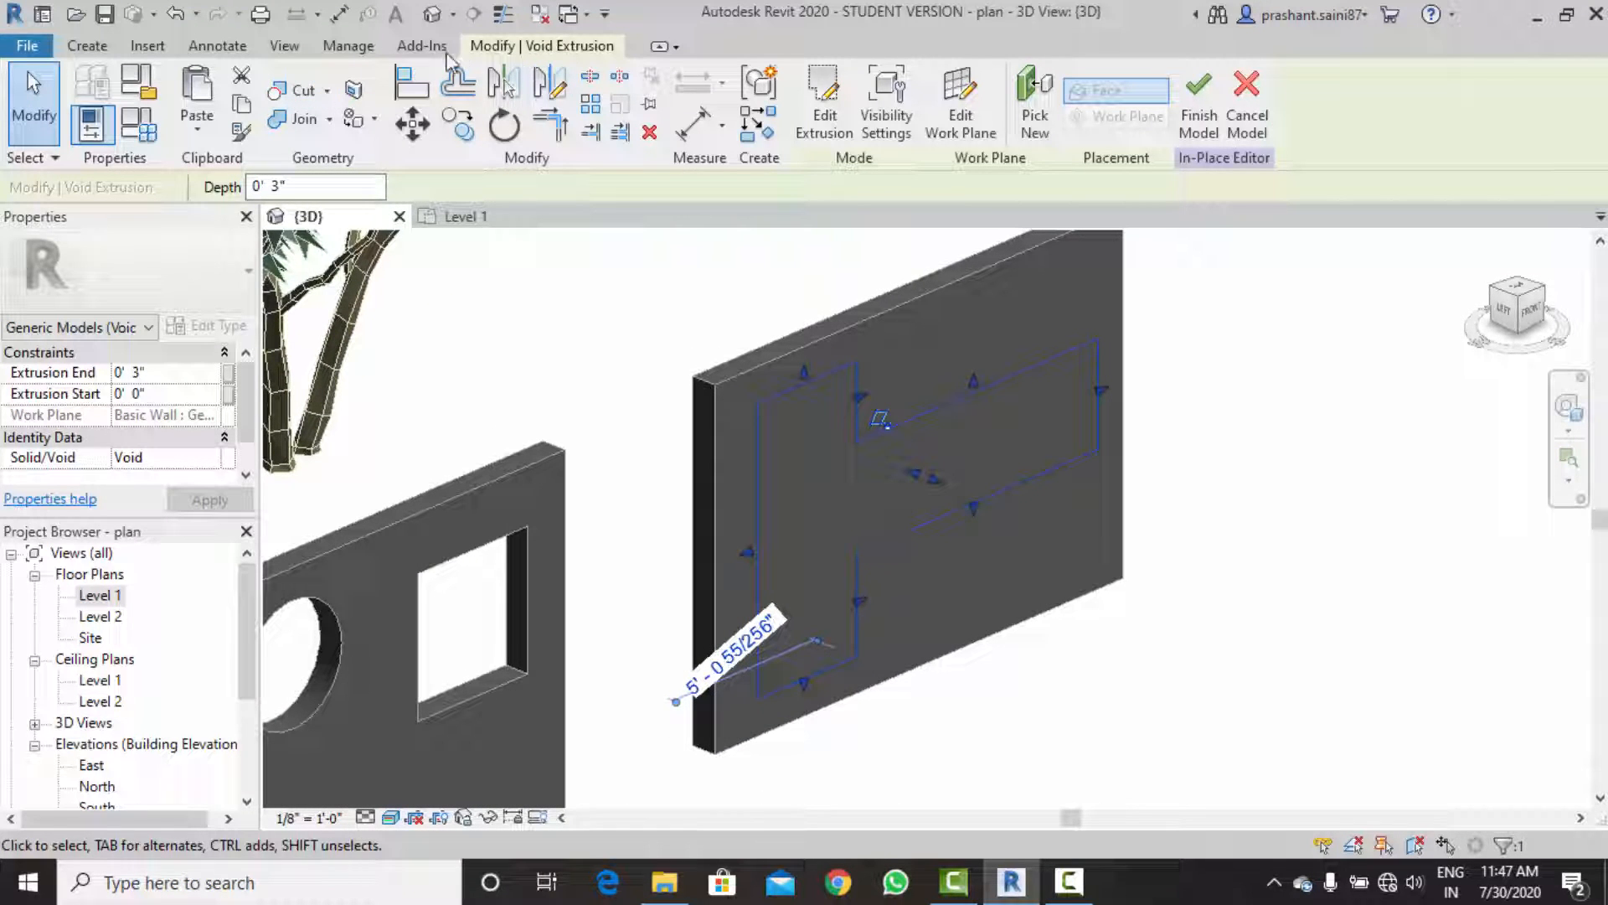
Cut the wall with the T-shaped void extrusion and finish the in-place model.
key("Escape")
left_click(311, 94)
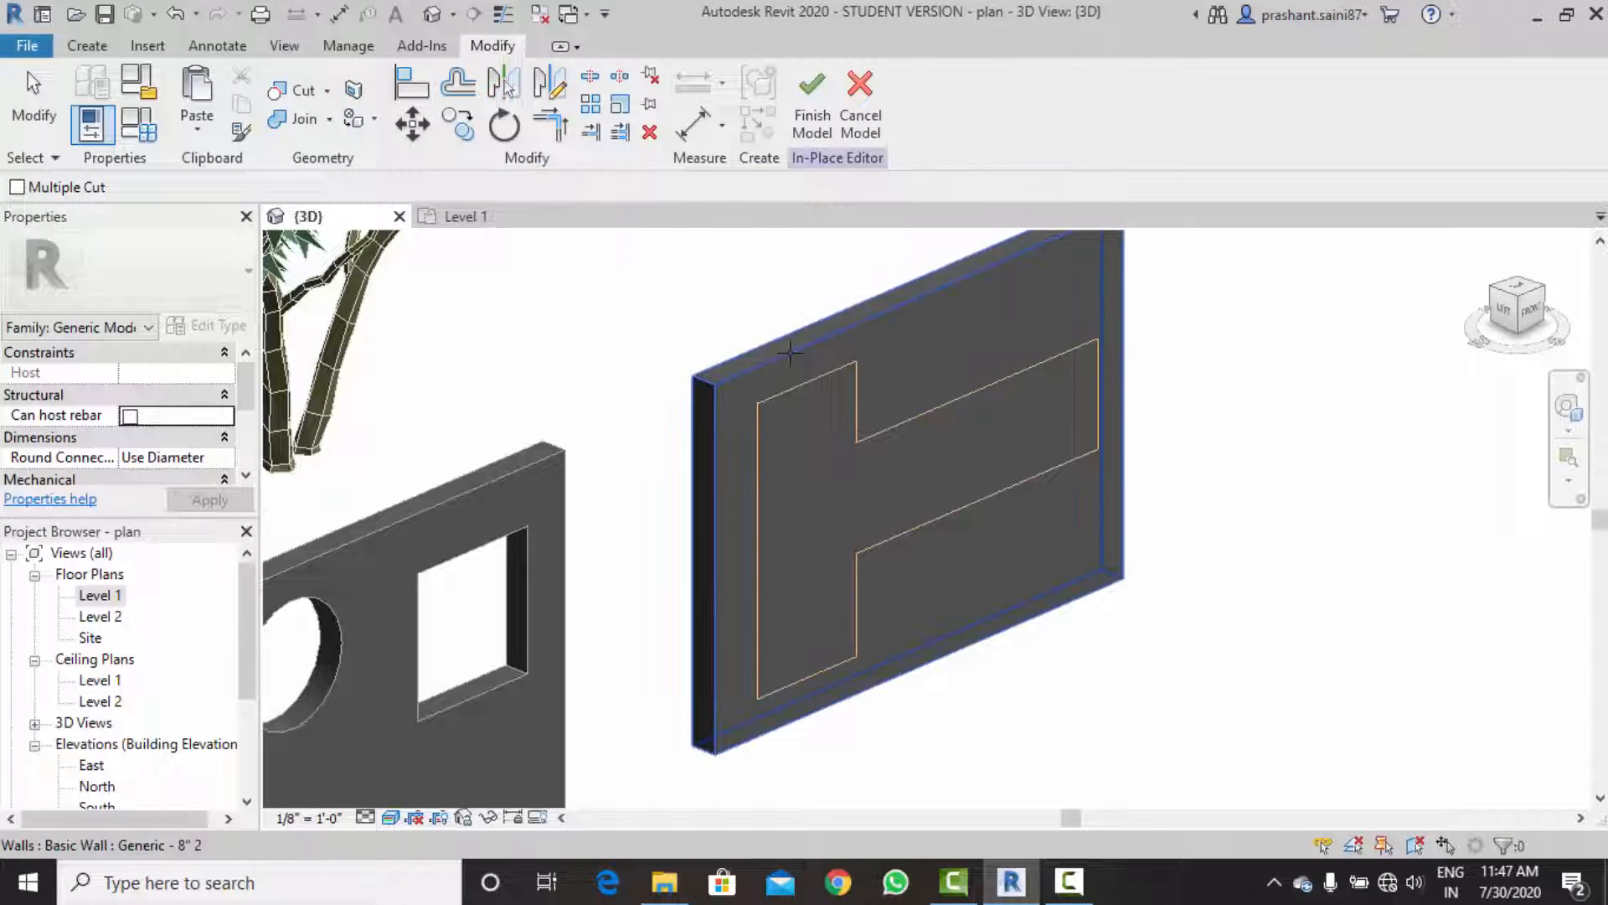
left_click(790, 352)
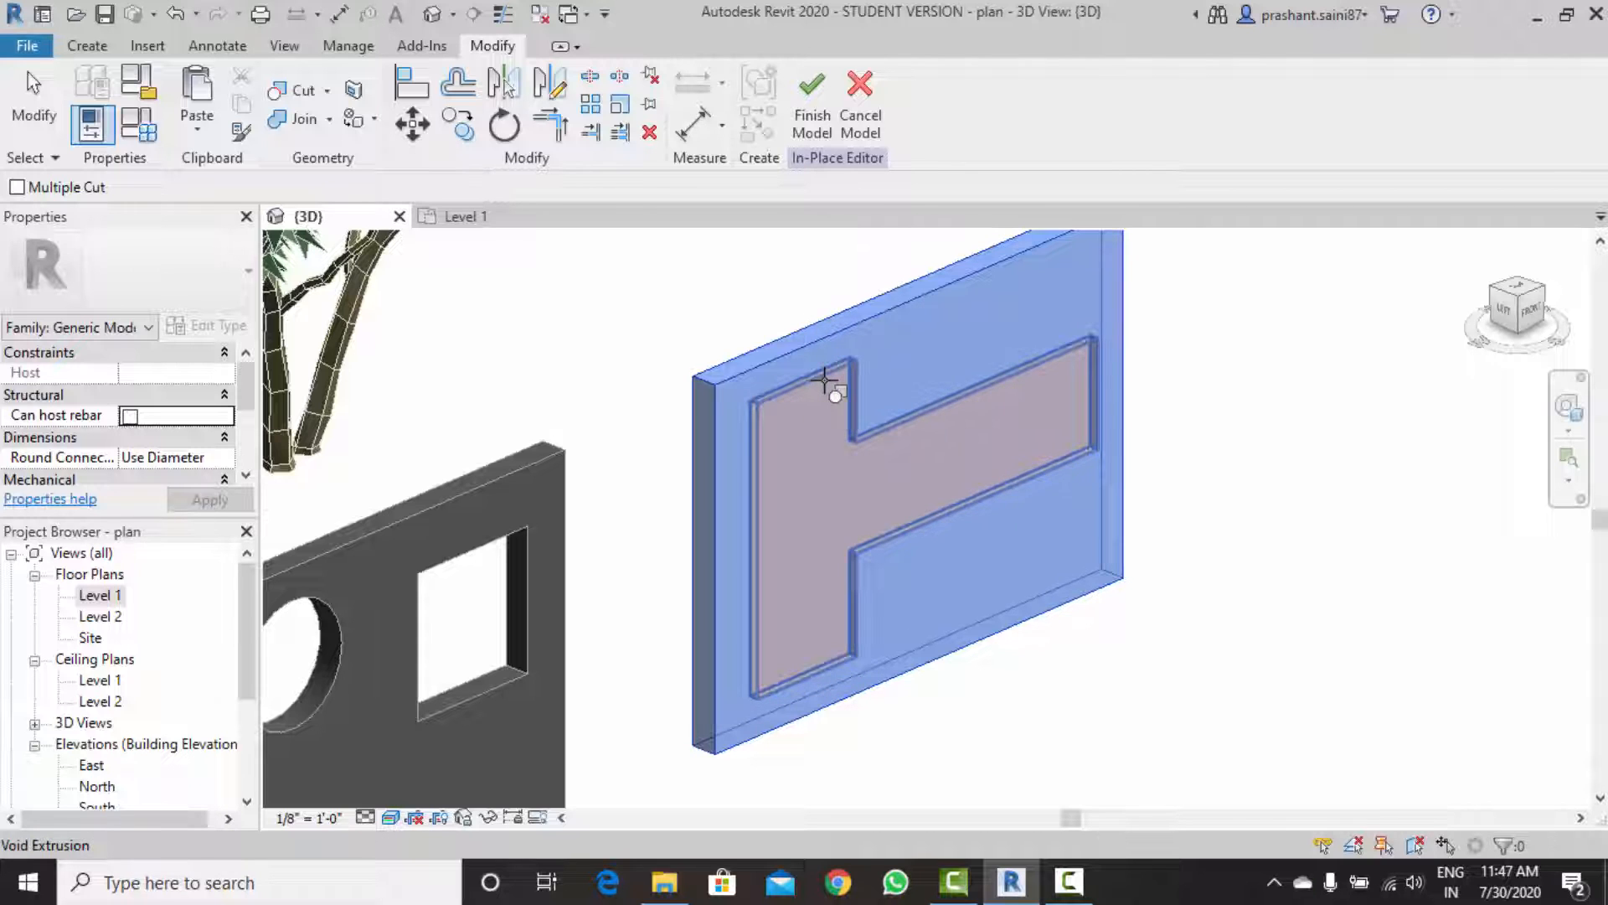
left_click(825, 381)
left_click(806, 122)
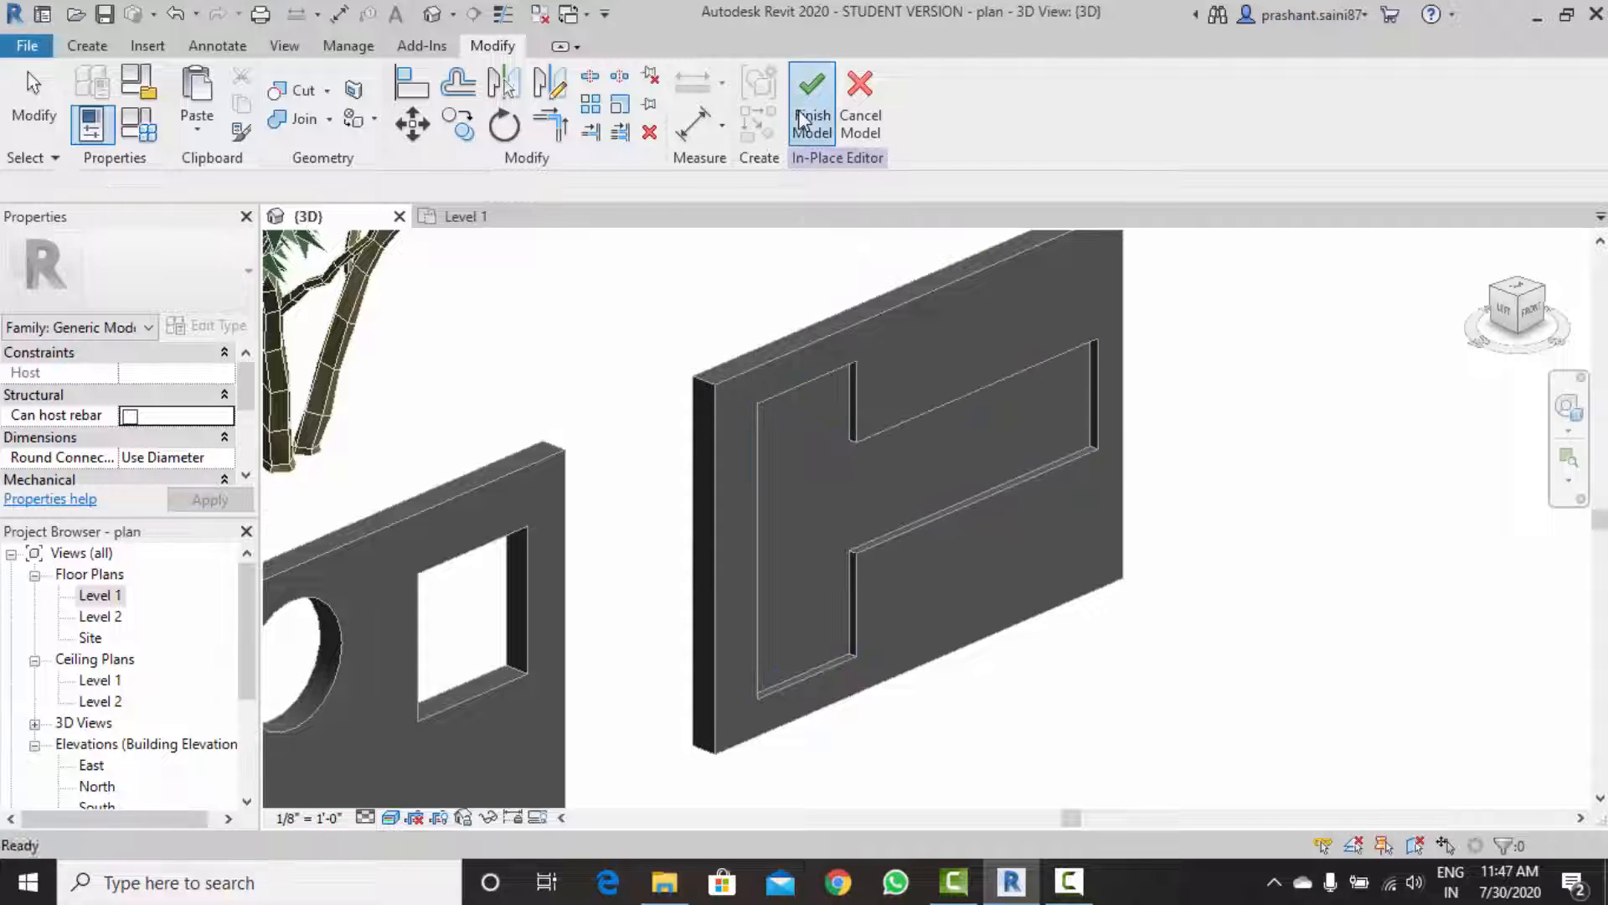
Examine the T-shaped wall pocket from several angles, along with the neighbouring wall openings and the whole house model.
middle_click_drag(902, 394, 1083, 561, "shift")
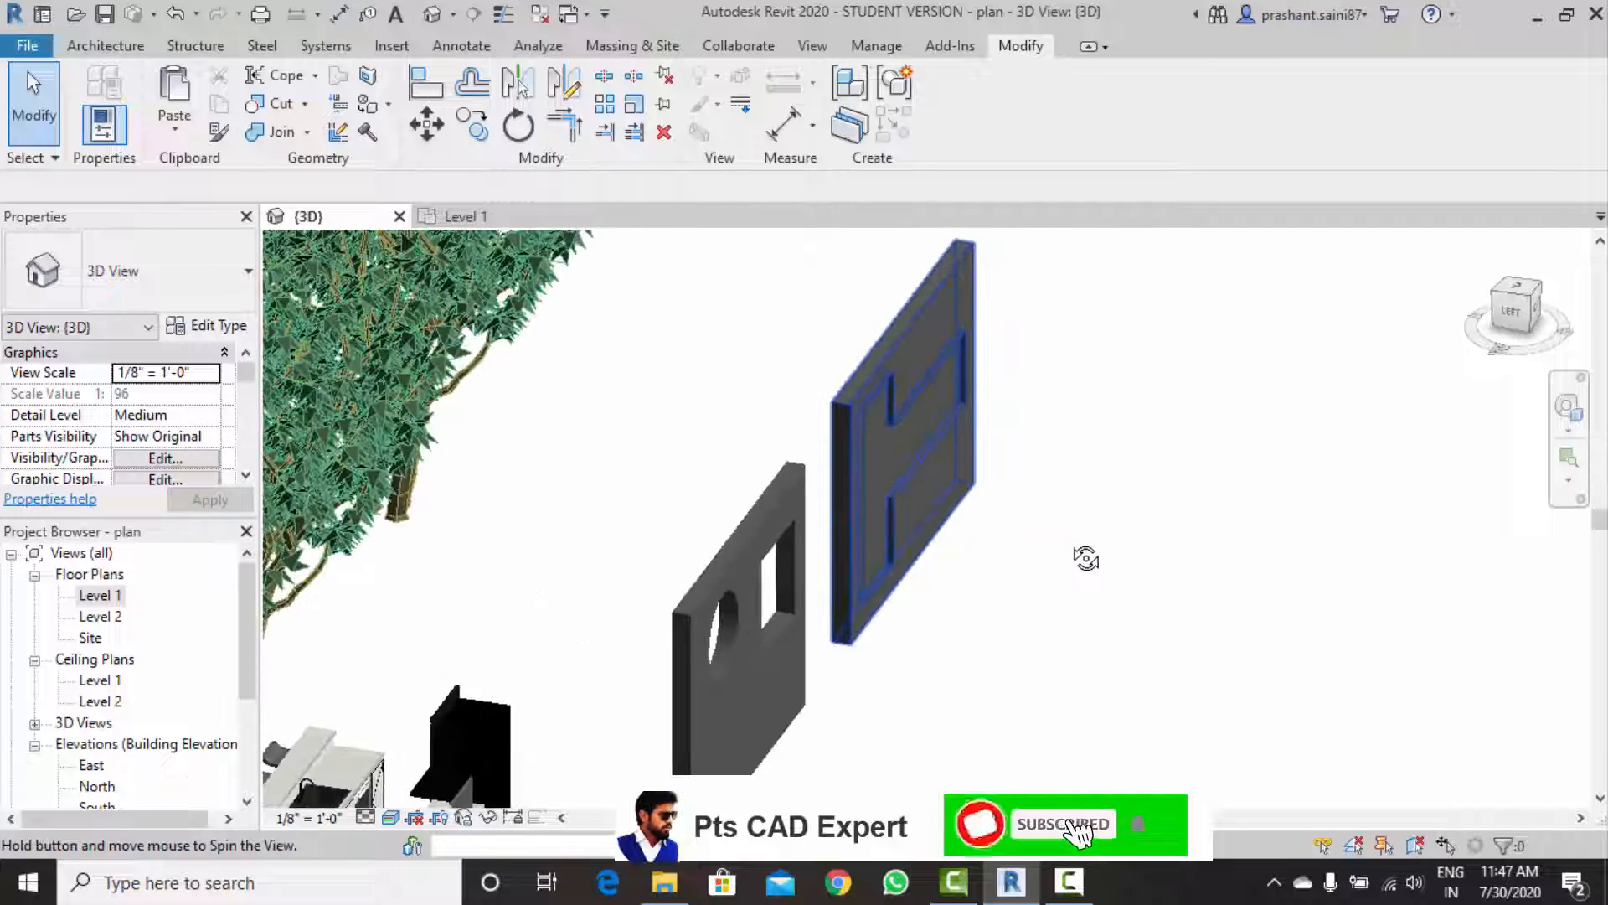
middle_click_drag(1210, 700, 1120, 474, "shift")
scroll(1080, 404, "up", 5)
scroll(1122, 476, "down", 3)
middle_click_drag(1152, 556, 1085, 596)
scroll(1150, 519, "down", 3)
scroll(1081, 597, "down", 5)
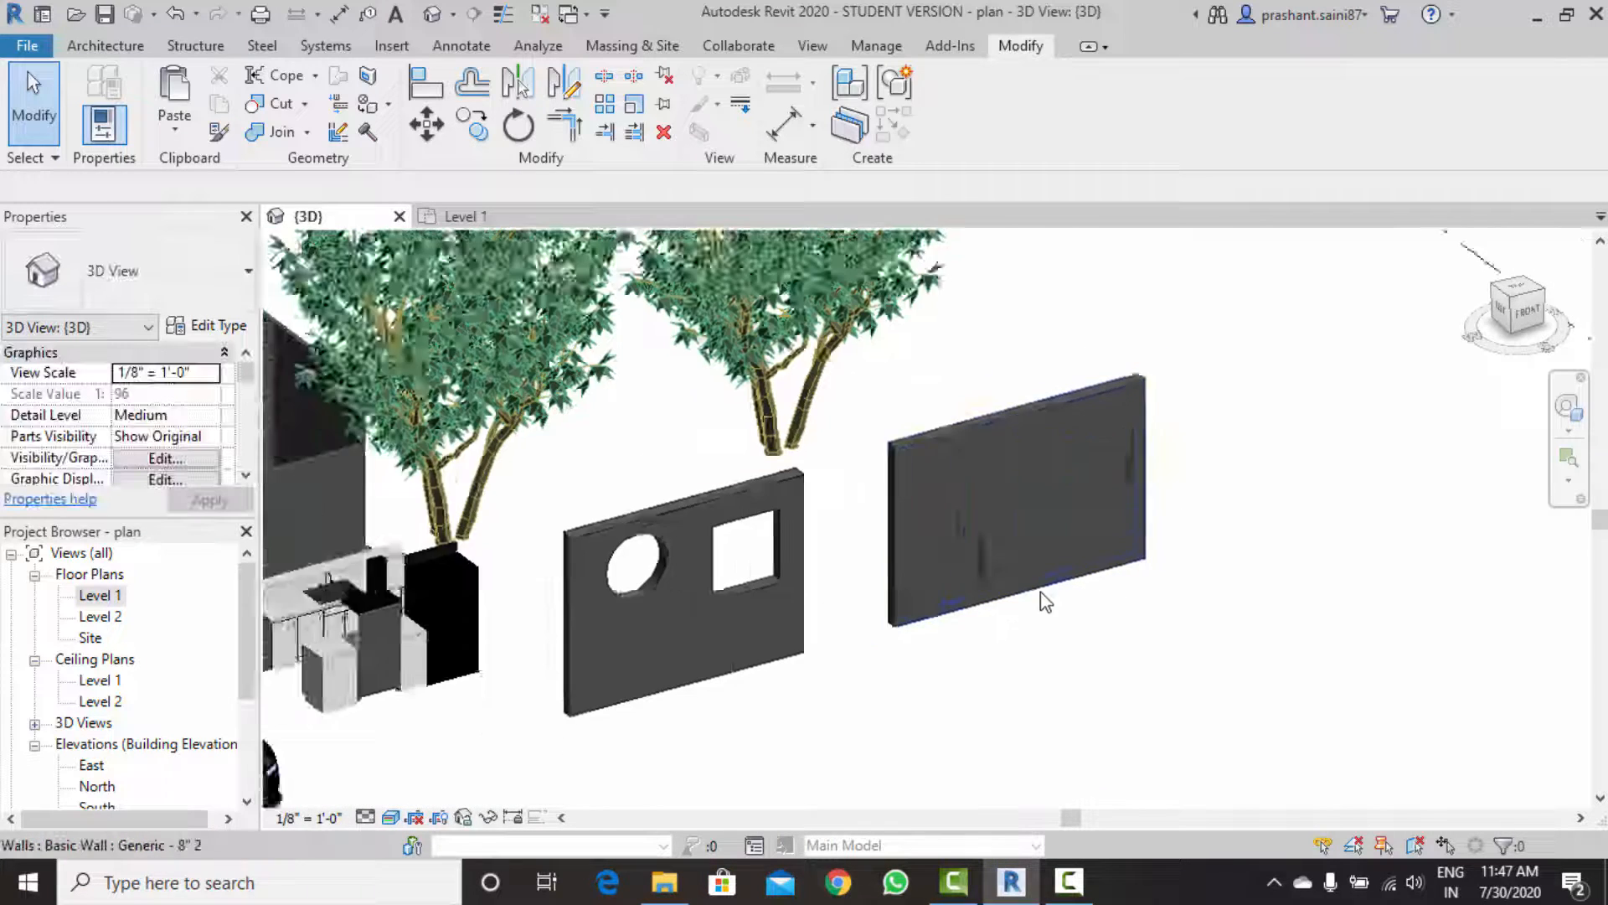
left_click(106, 45)
left_click(243, 137)
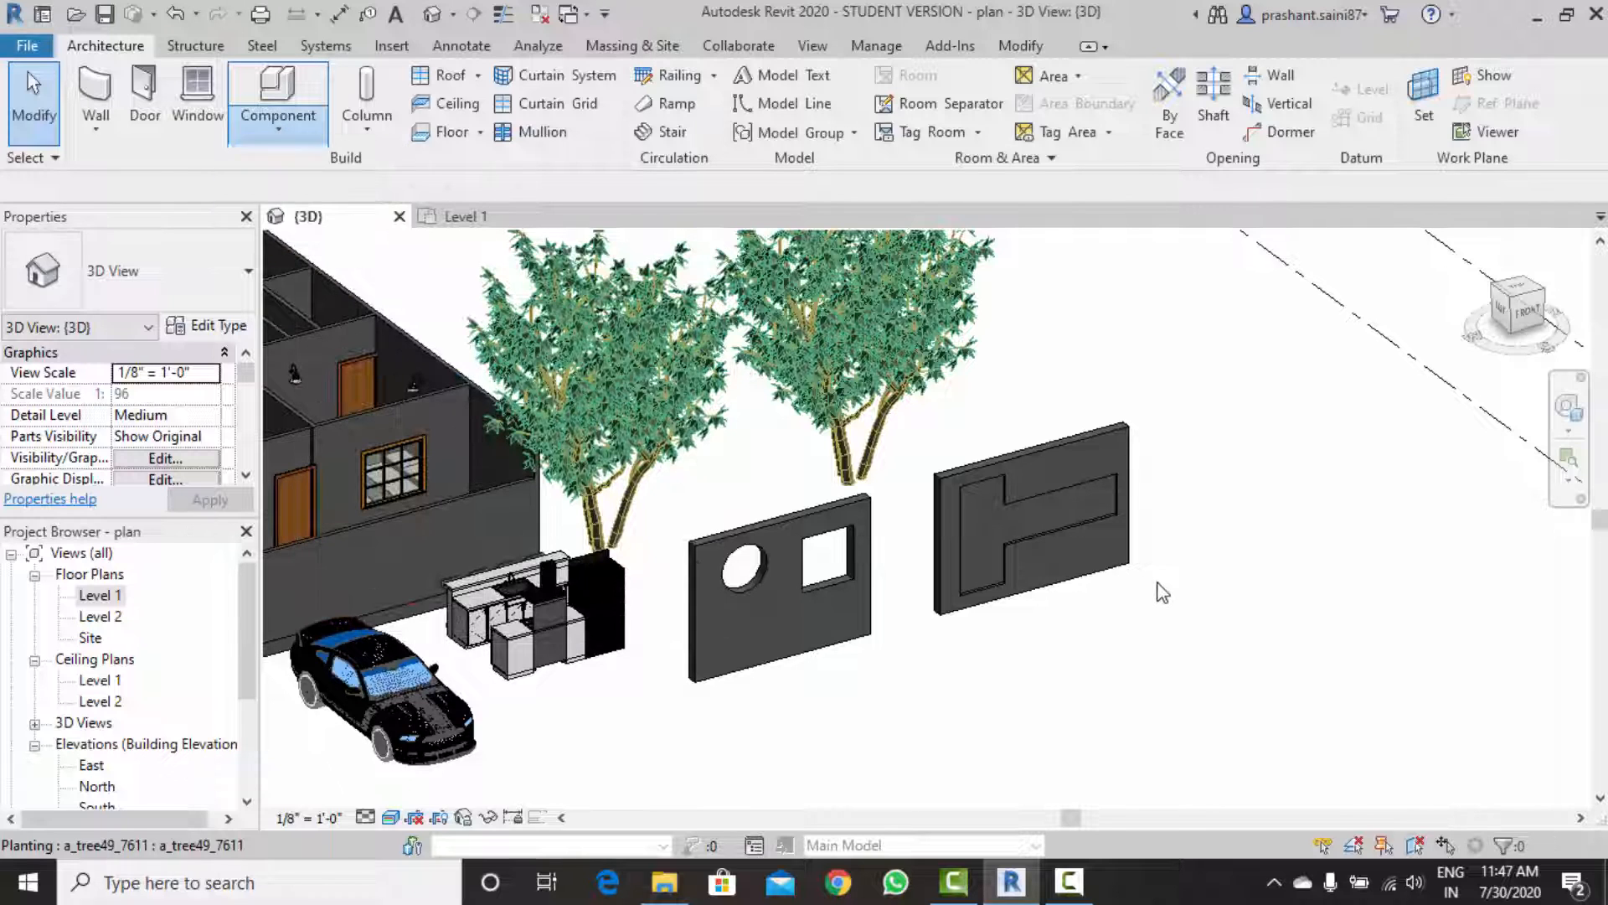
middle_click_drag(1098, 588, 1054, 520, "shift")
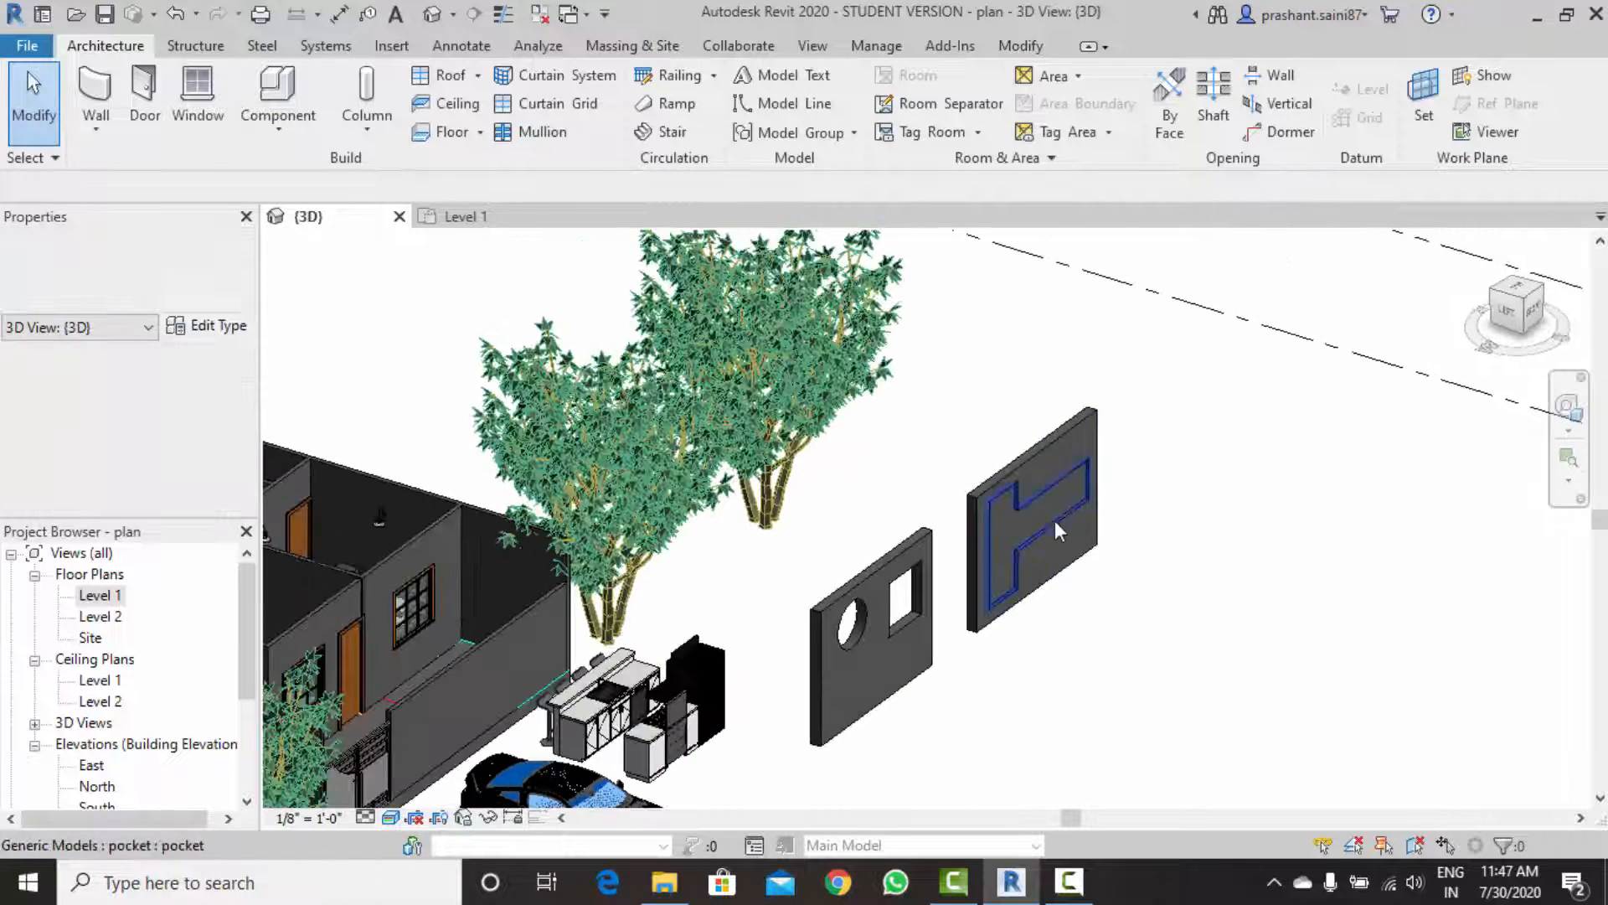
scroll(1081, 557, "down", 2)
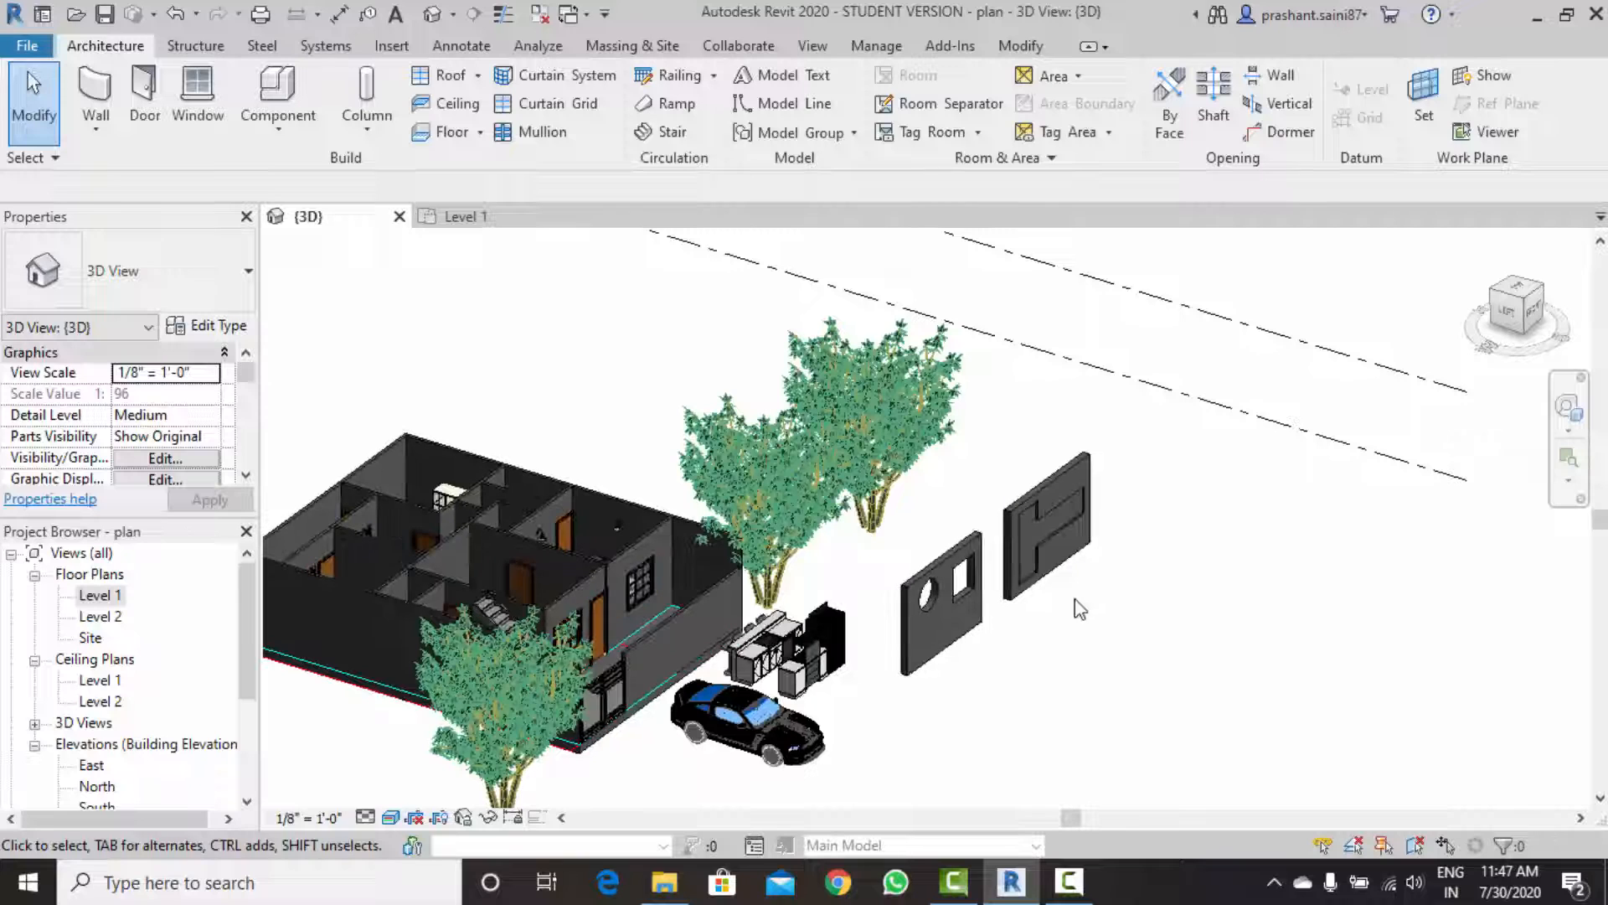
middle_click_drag(1078, 614, 786, 506, "shift")
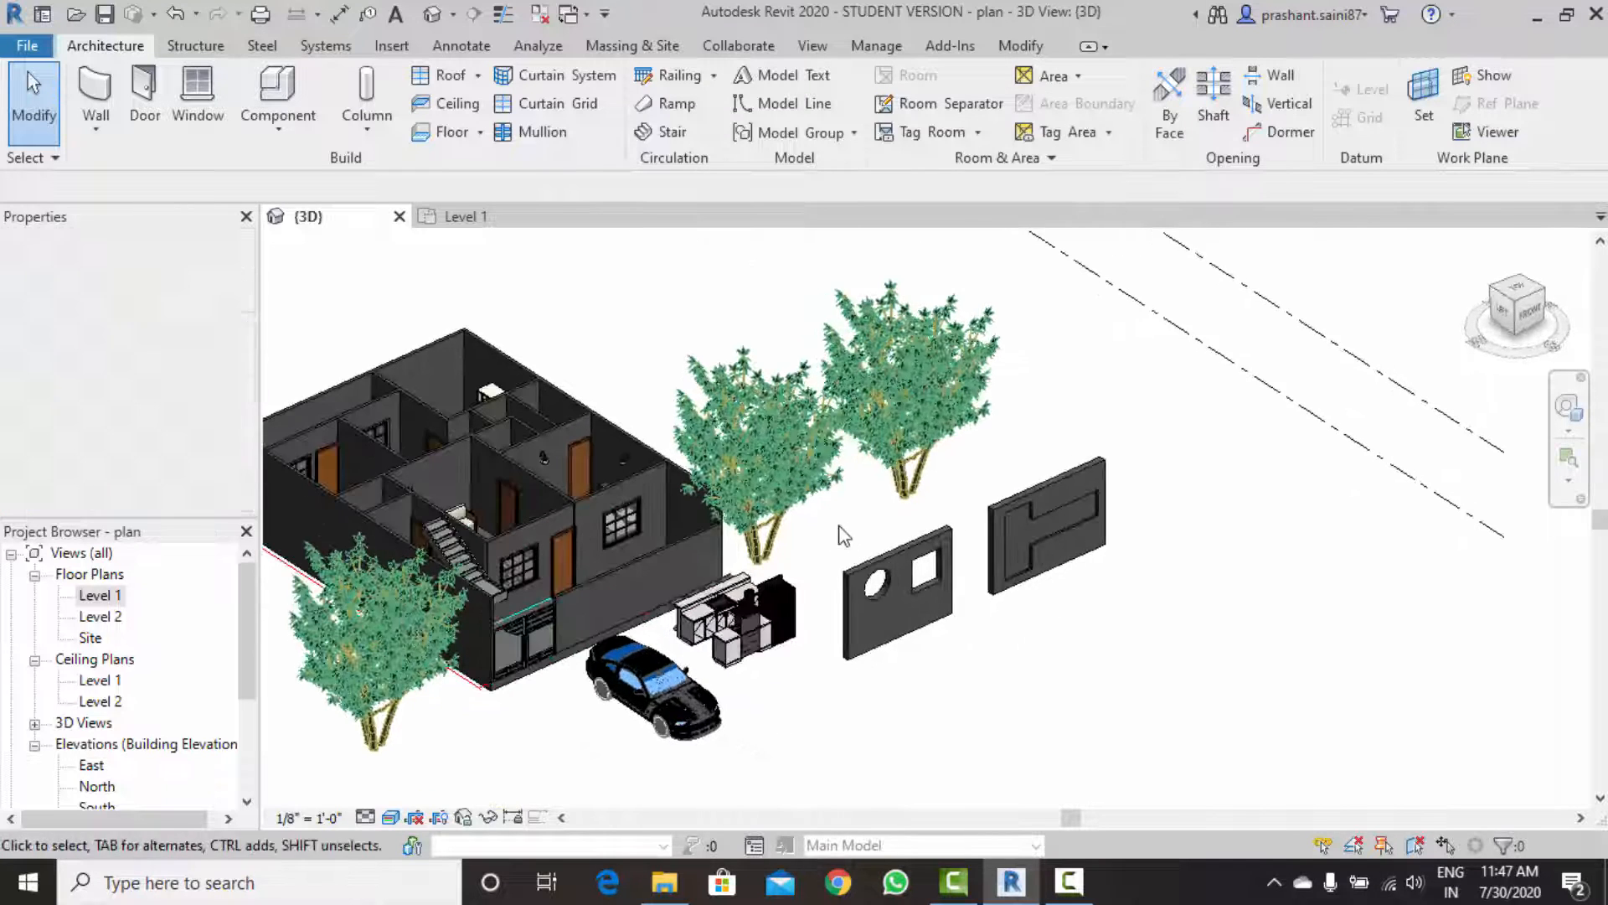
middle_click_drag(882, 552, 915, 574)
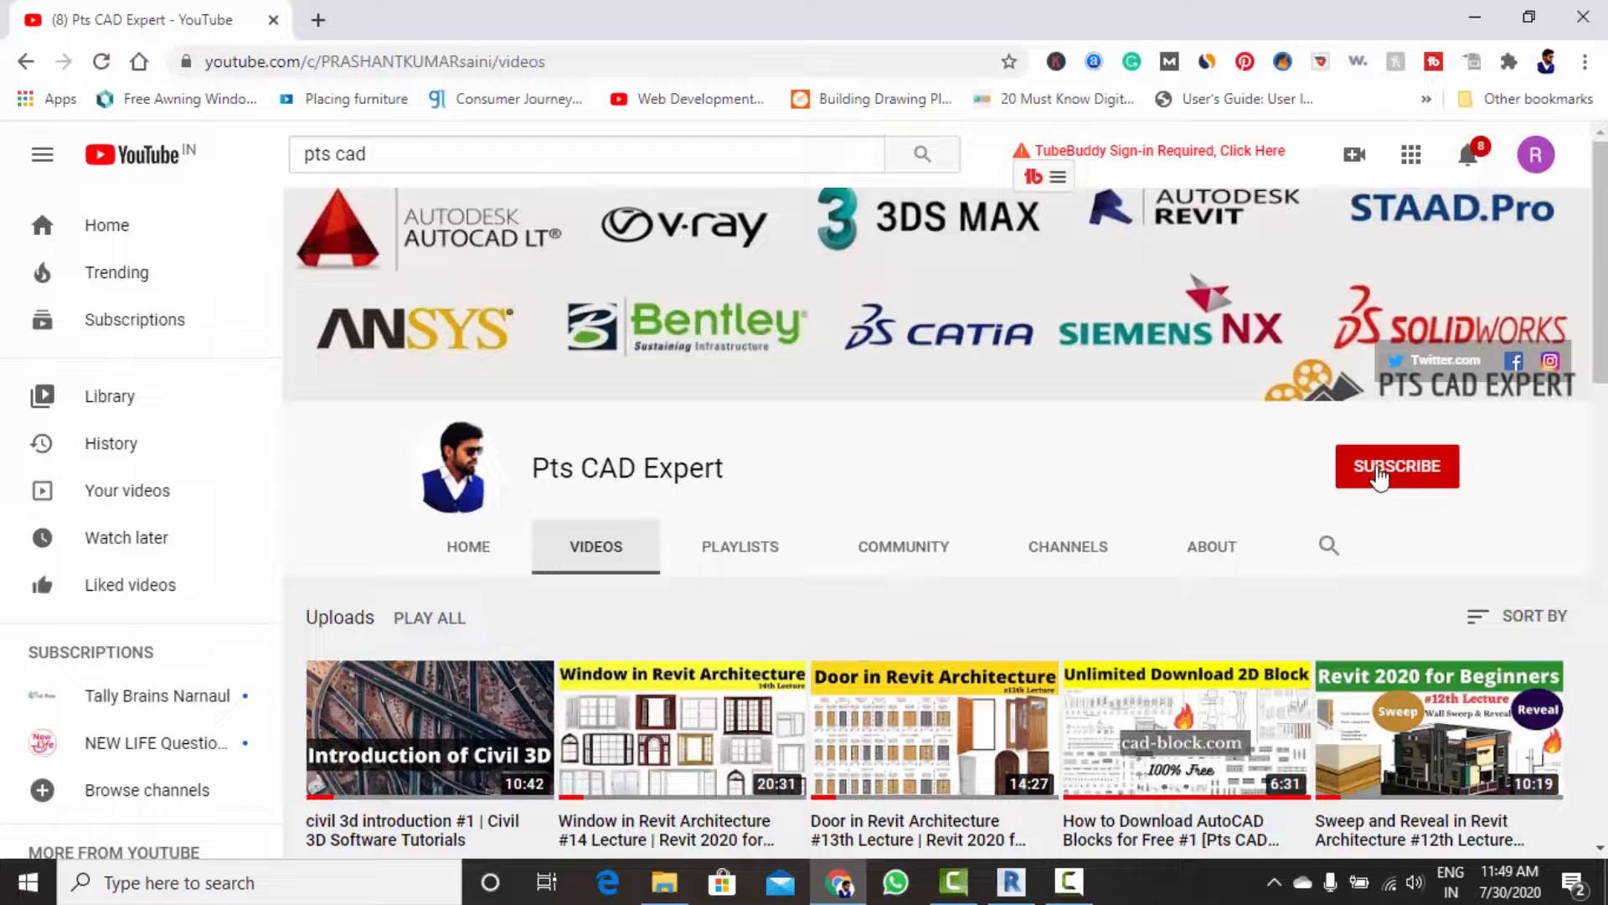
On the Pts CAD Expert YouTube channel page in Chrome, subscribe to the channel and set its notifications to All.
left_click(1376, 471)
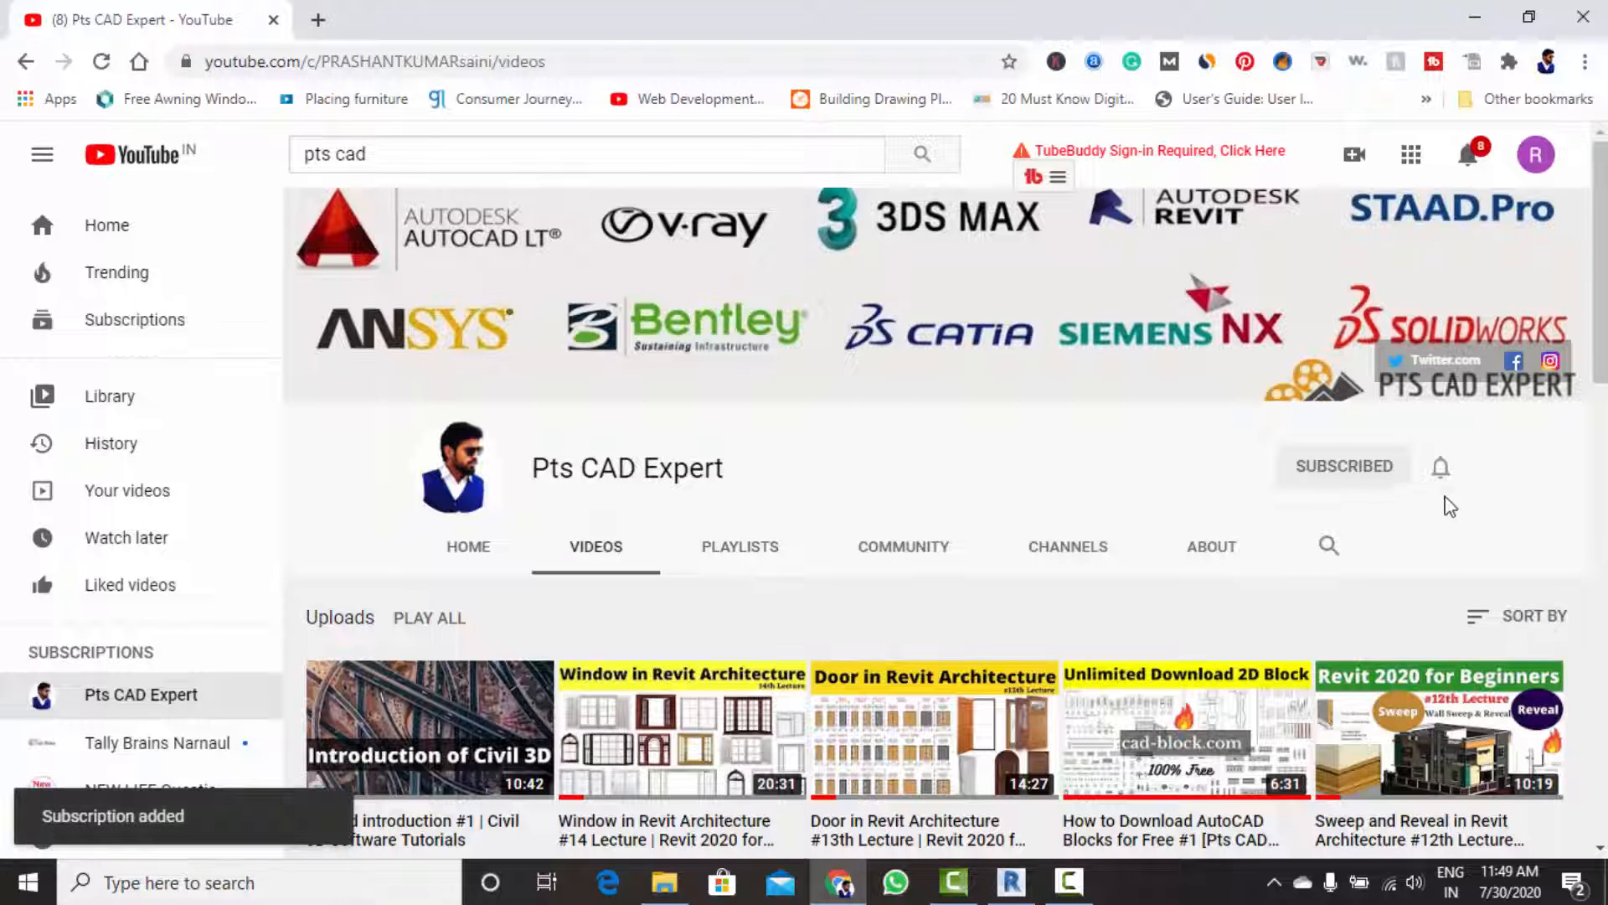
left_click(1441, 470)
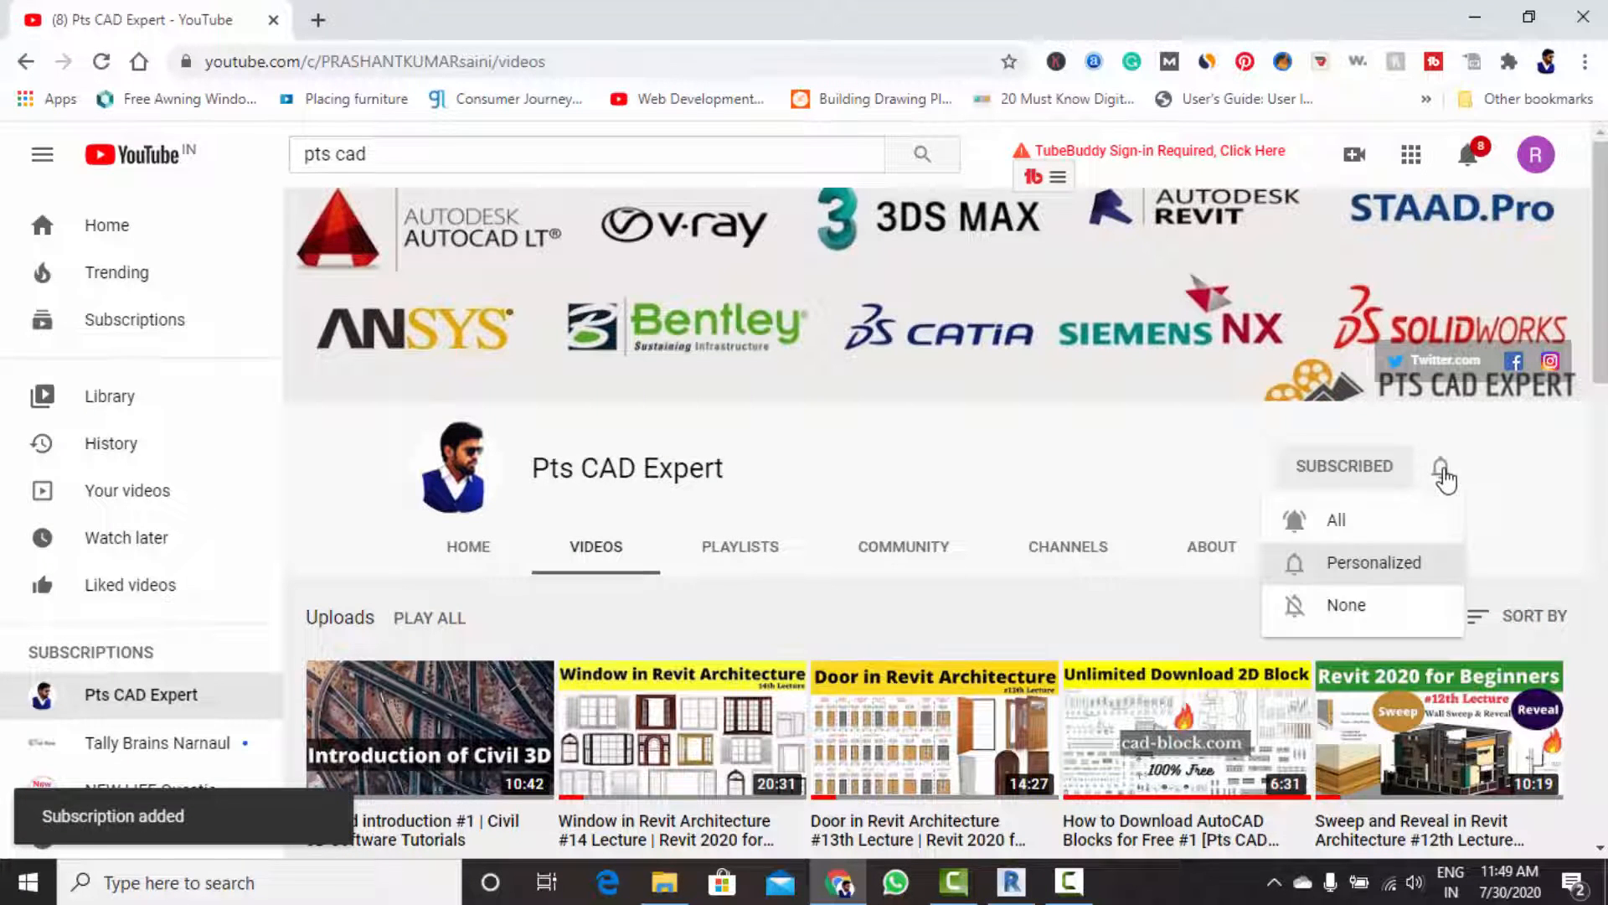
left_click(1365, 529)
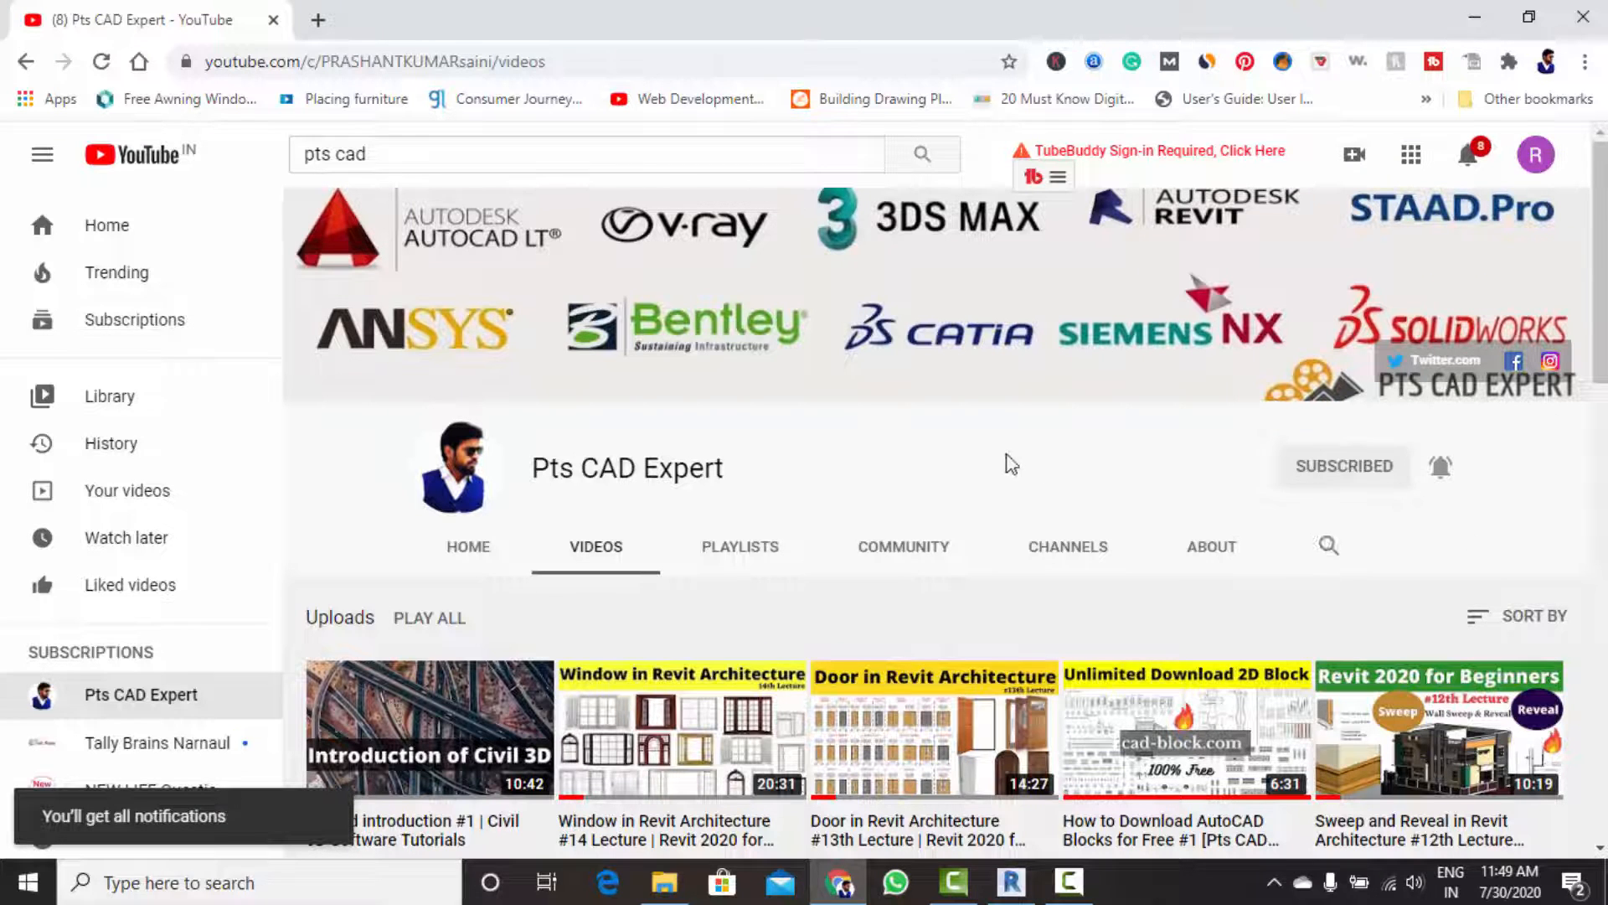
scroll(1010, 465, "down", 3)
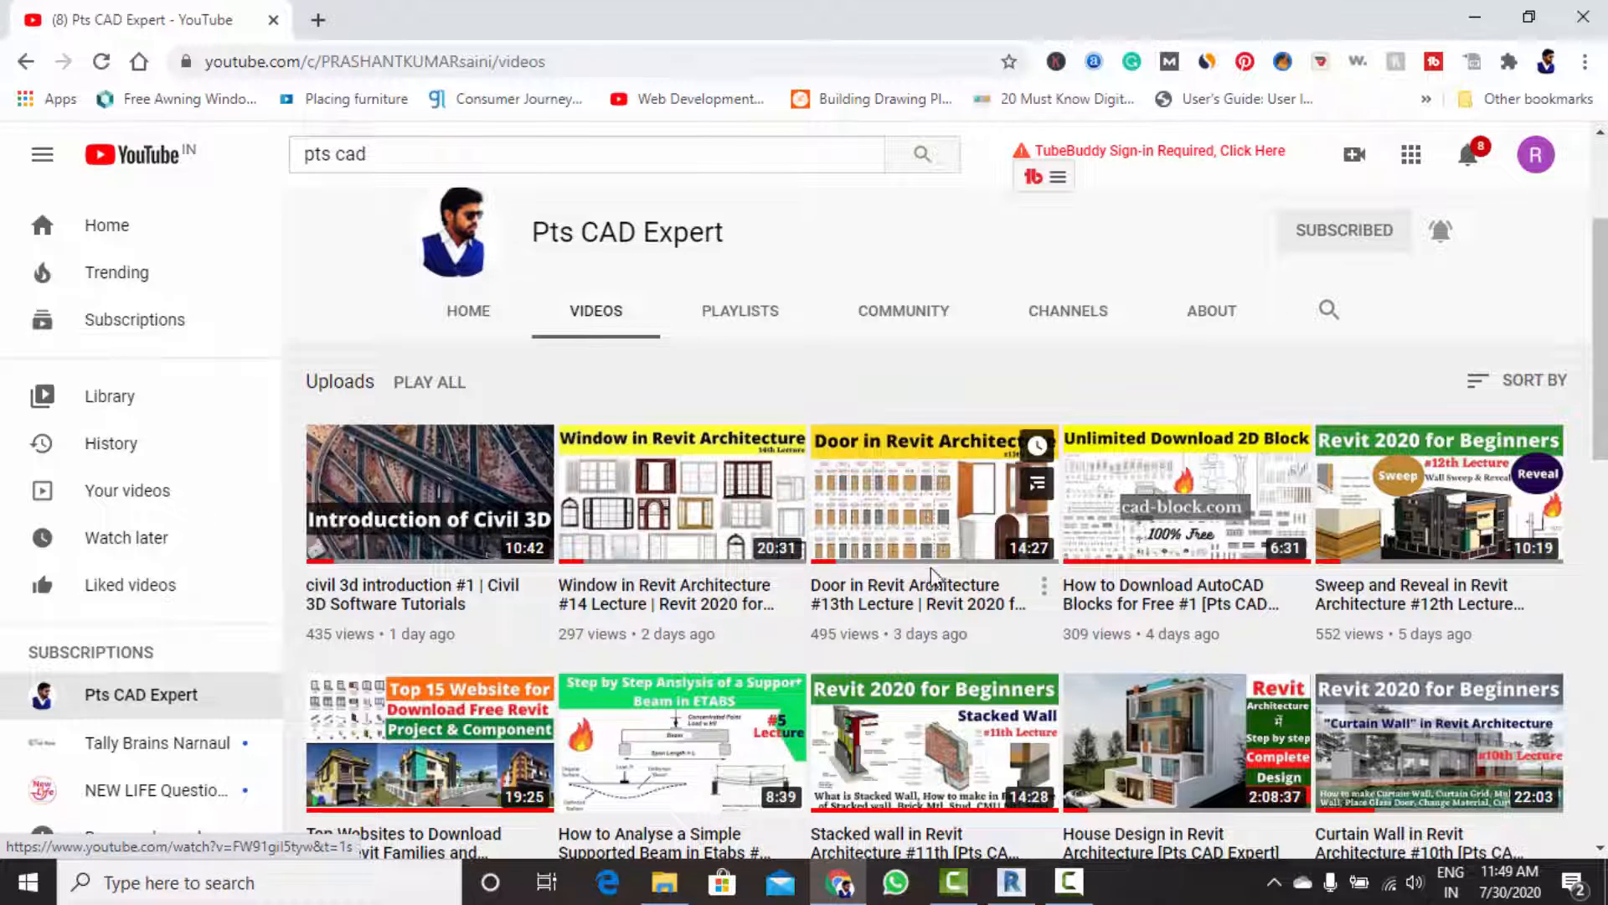
scroll(932, 566, "up", 3)
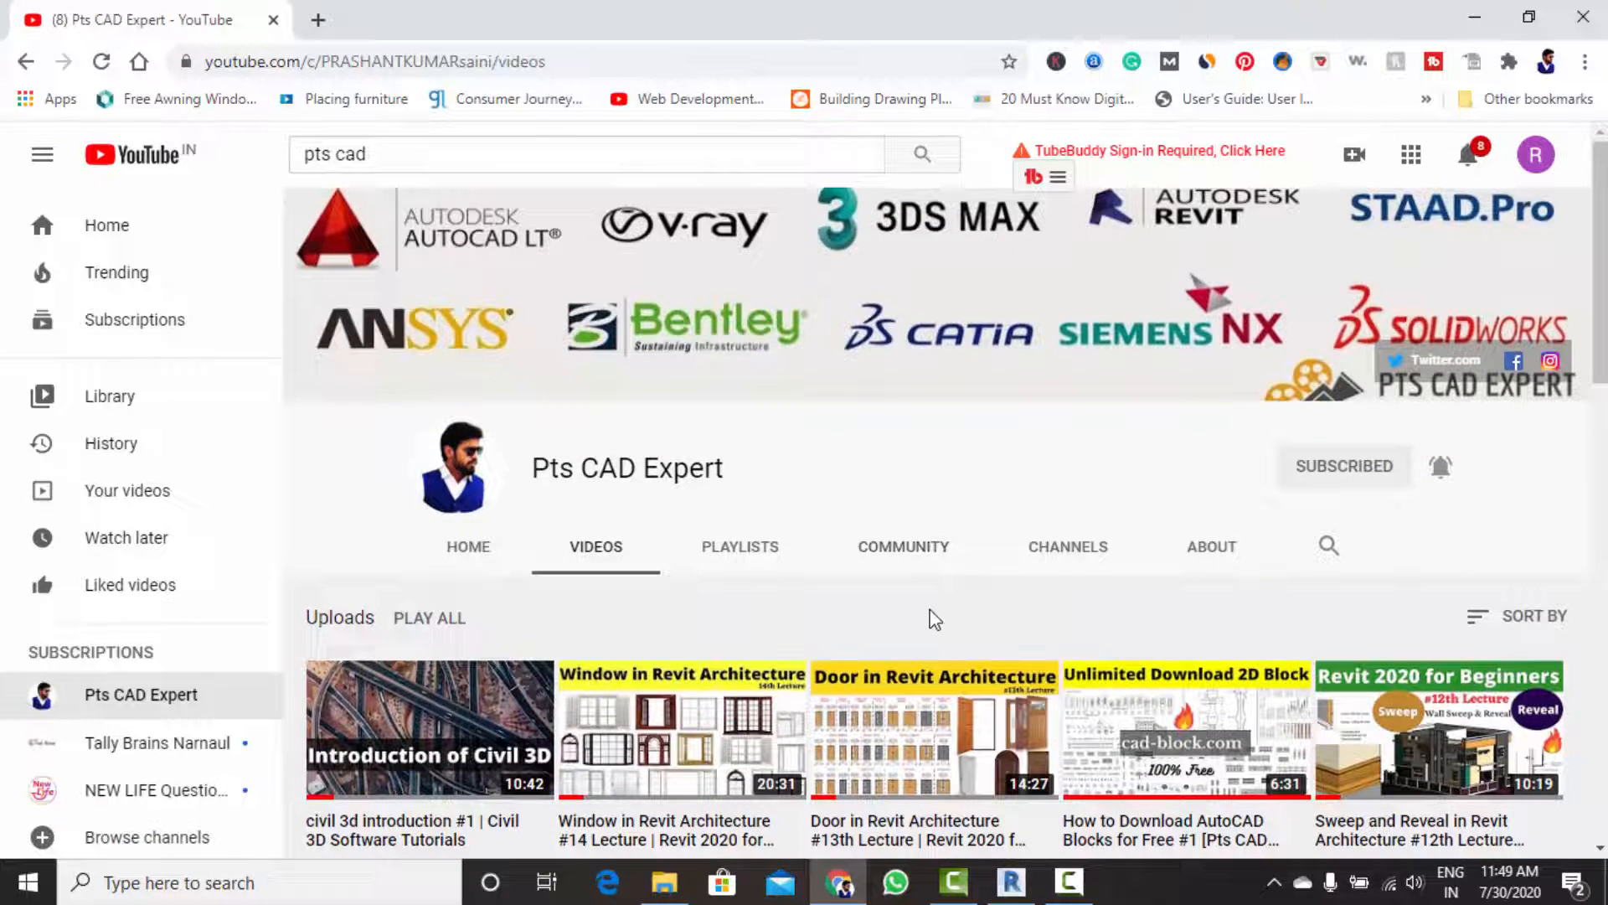
scroll(911, 657, "down", 2)
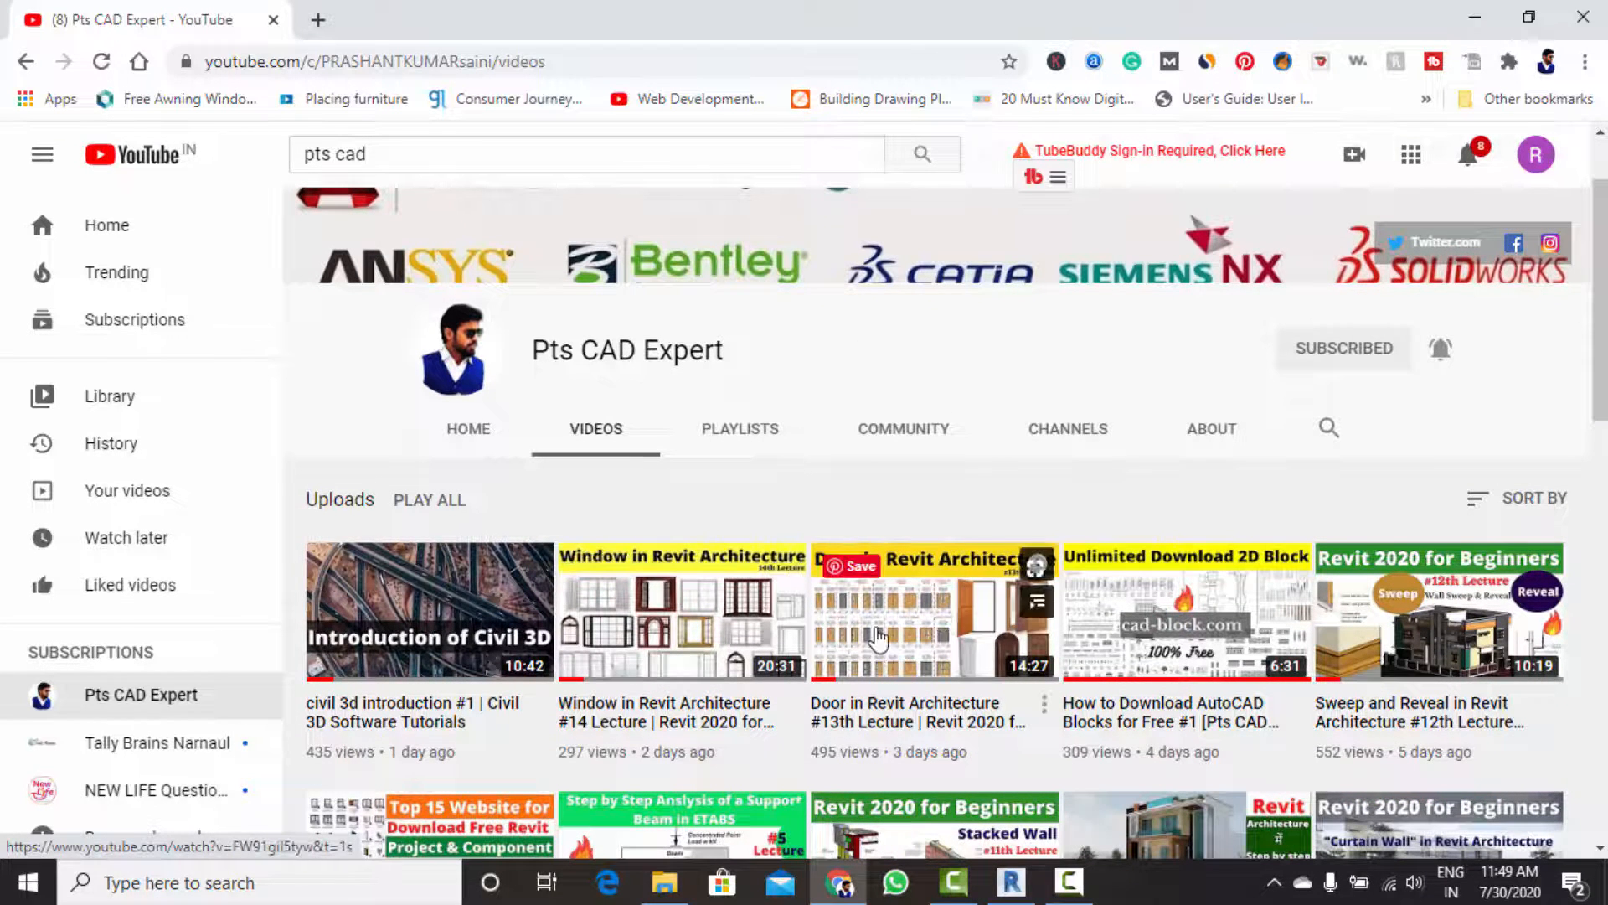
scroll(888, 637, "up", 2)
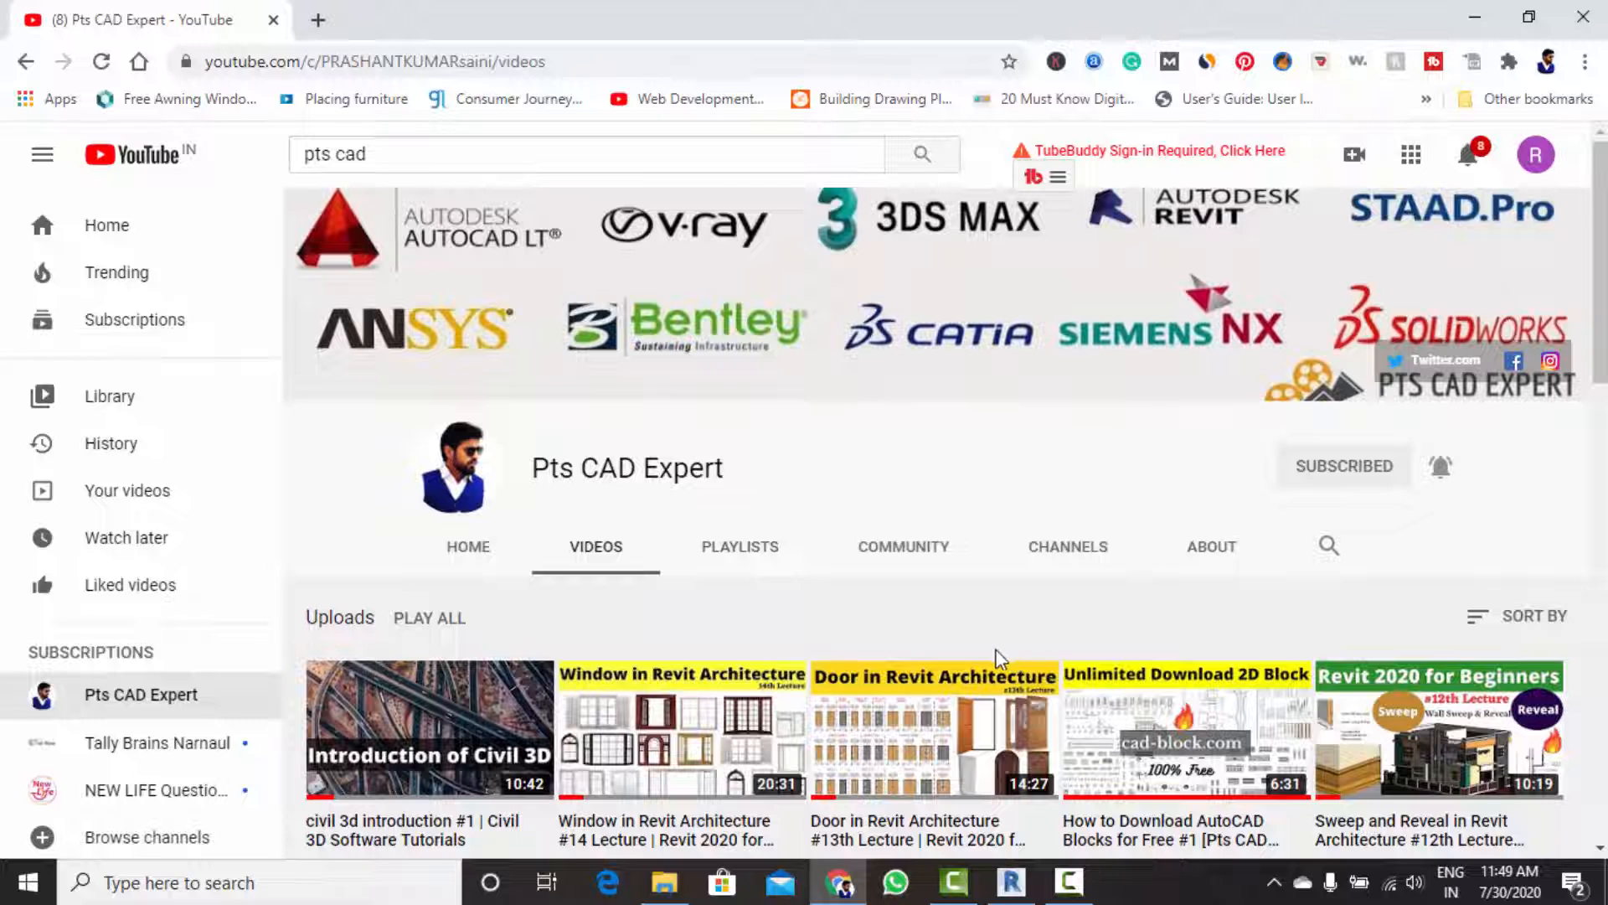